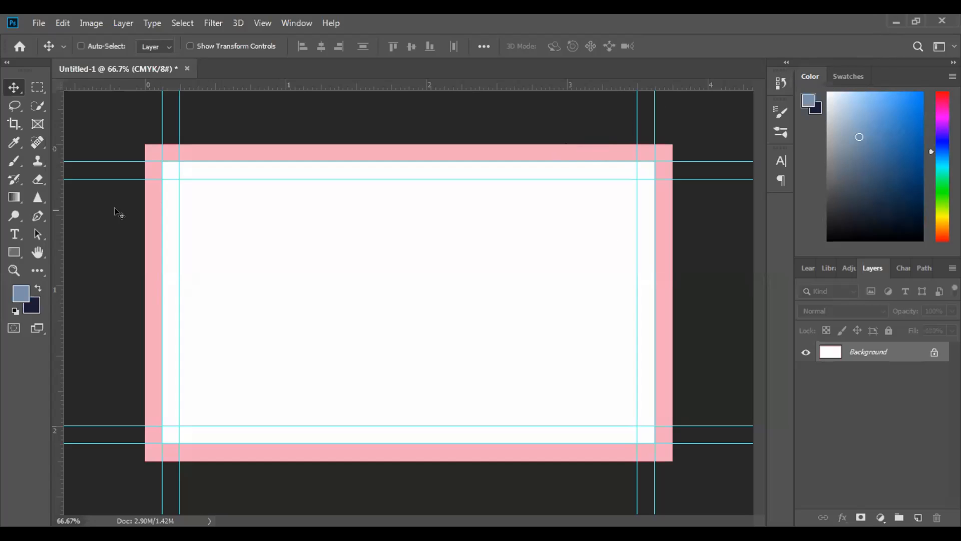
Draw a rectangle shape about 1124 by 63 px across the card's full width, just above the lower margin guide
click(14, 252)
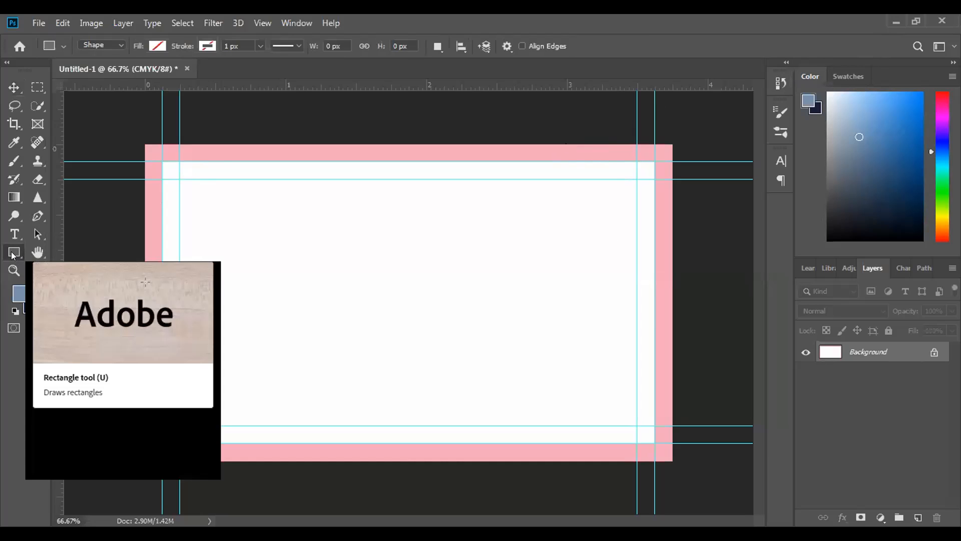
right_click(14, 254)
click(68, 251)
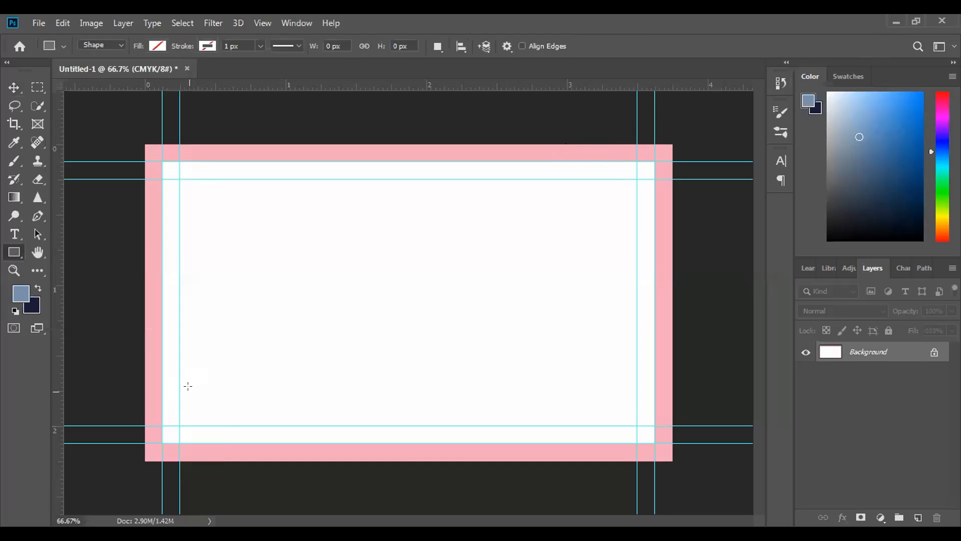
drag(141, 392, 669, 417)
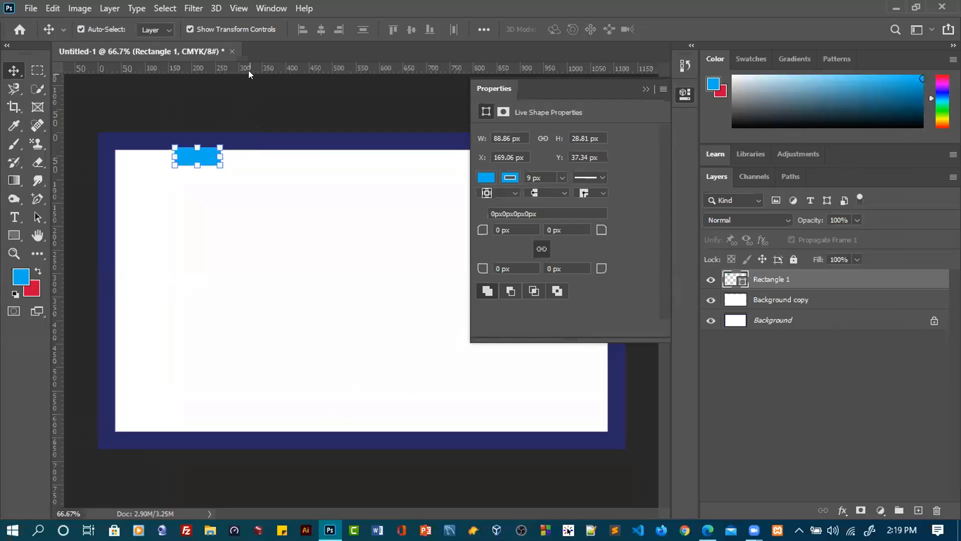
drag(249, 70, 246, 166)
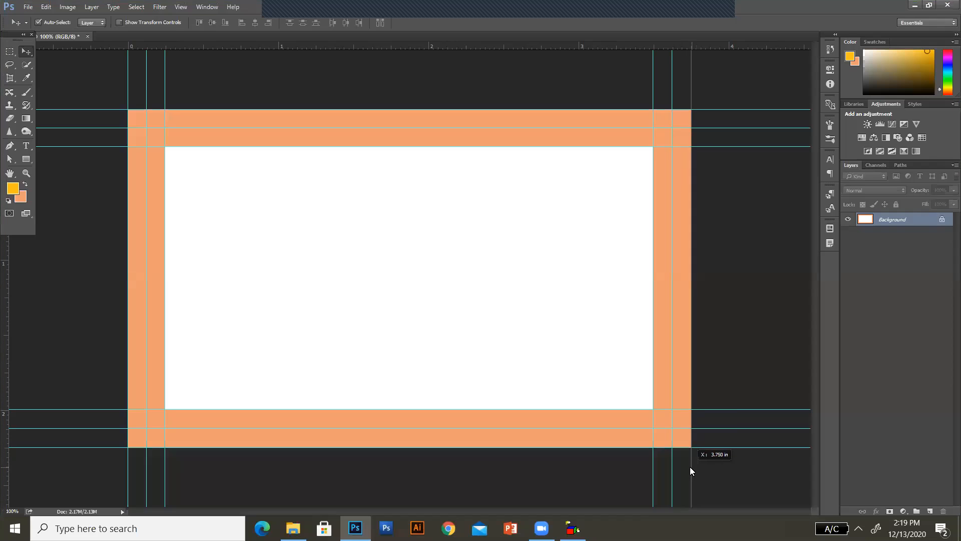
drag(691, 471, 691, 470)
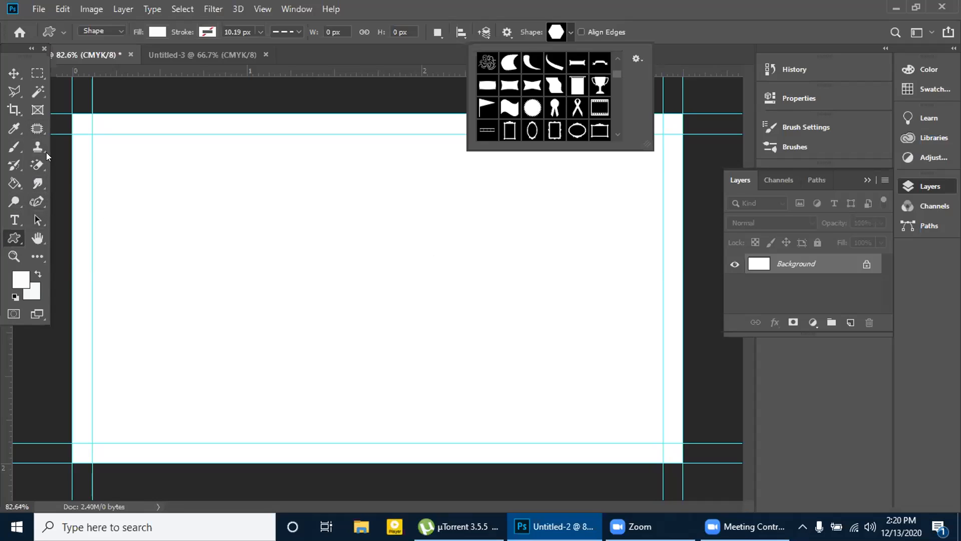
Start a Pen tool shape at the lower-left margin corner, running about 241 px up the left margin guide and on to the upper guide
click(15, 169)
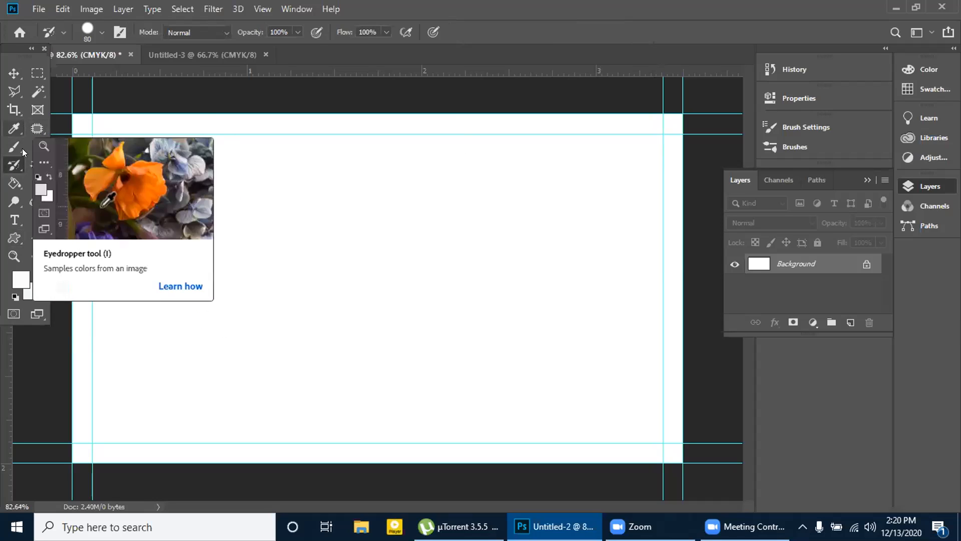
click(38, 205)
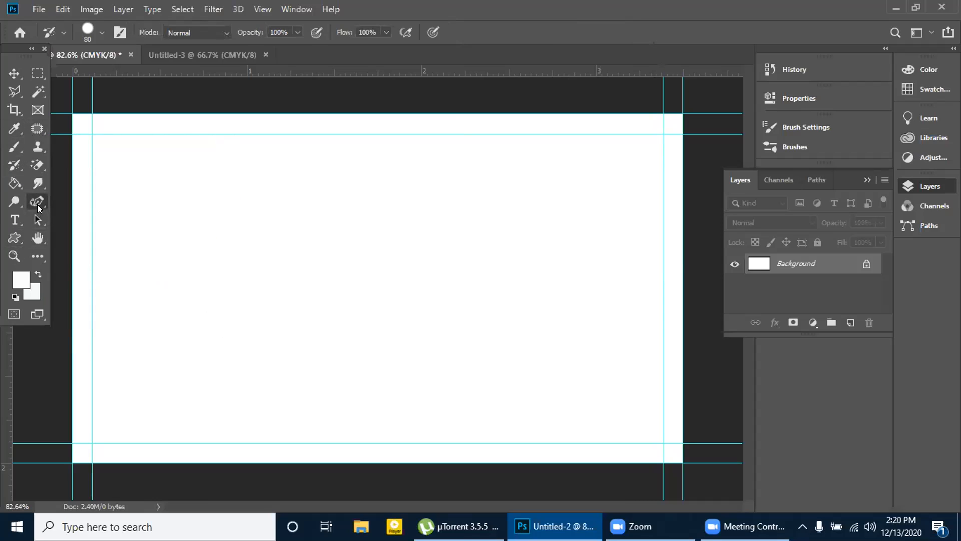
click(38, 208)
click(72, 203)
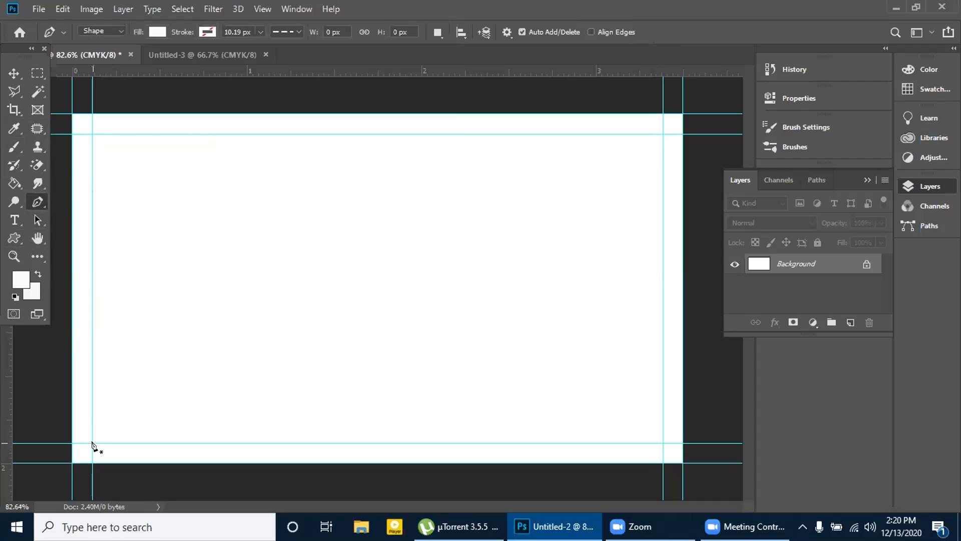
key(ctrl+plus)
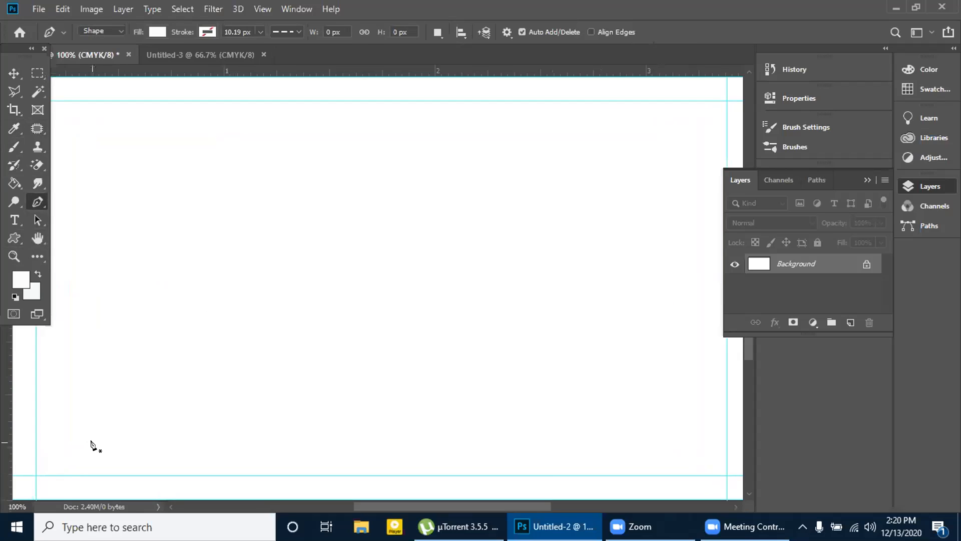
drag(90, 444, 225, 401)
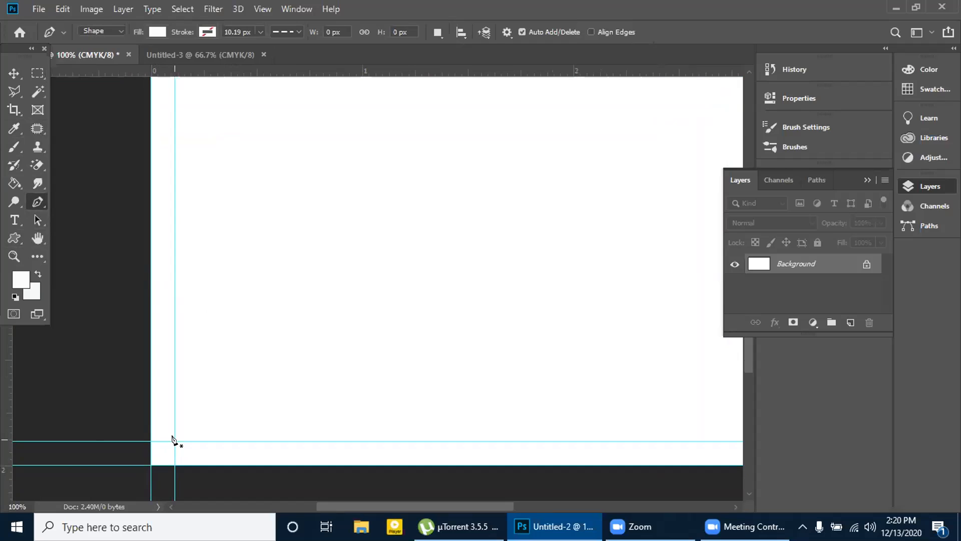
click(175, 441)
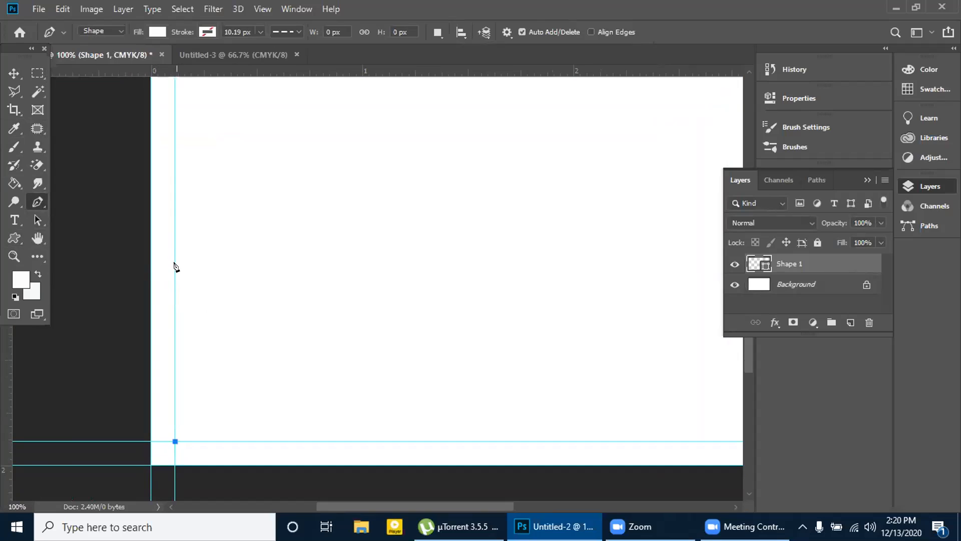
click(175, 271)
scroll(225, 291, up, 3)
alt+click(224, 290)
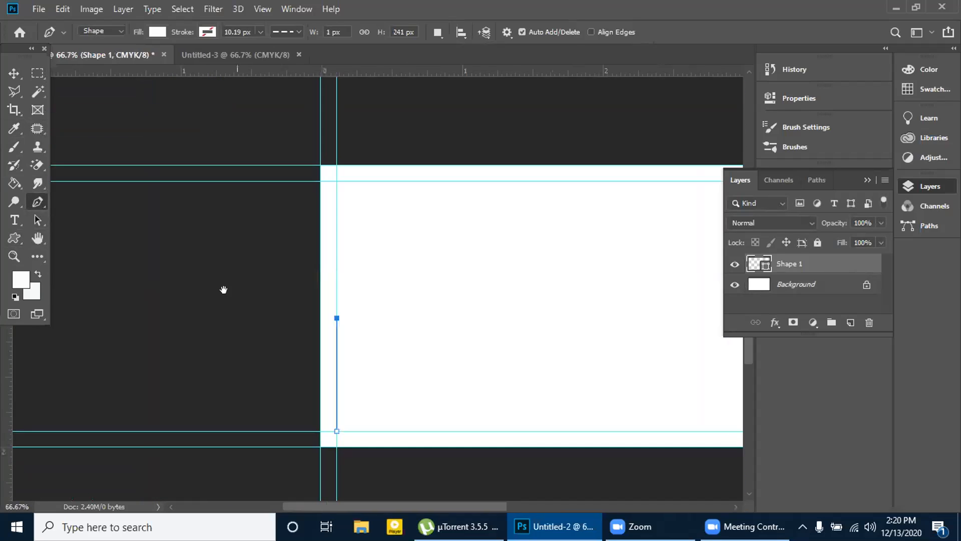
click(489, 181)
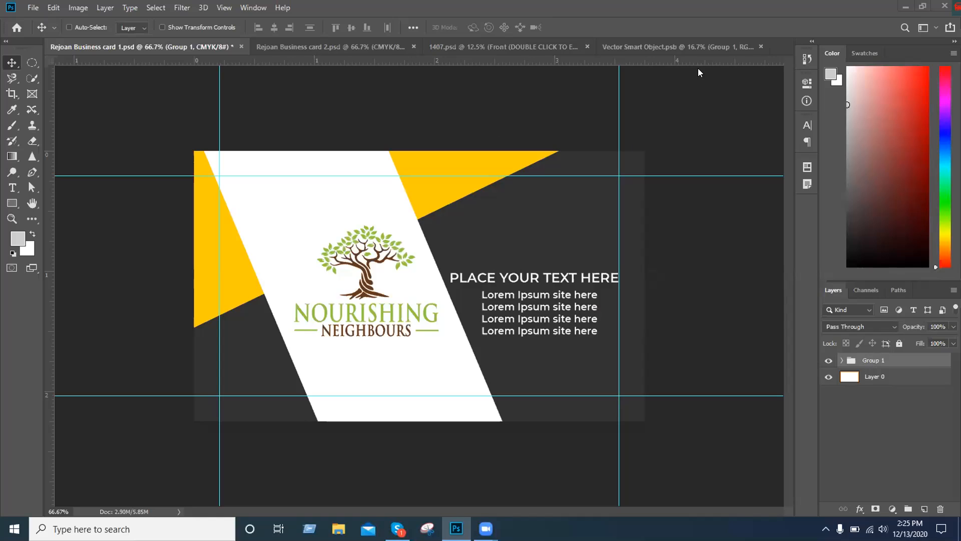
Copy Group 1 from the first business card document into Vector Smart Object.psb and compare it with the original design
click(676, 47)
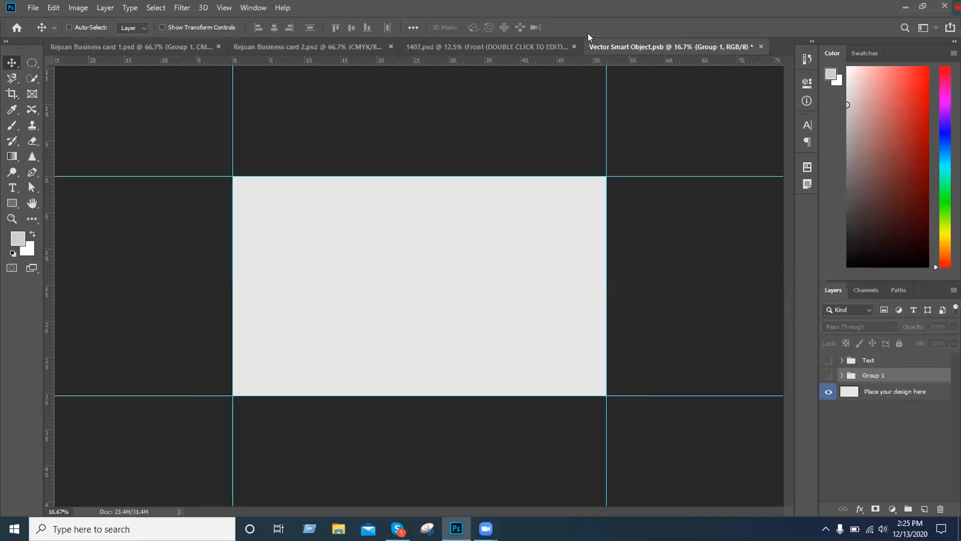
click(166, 47)
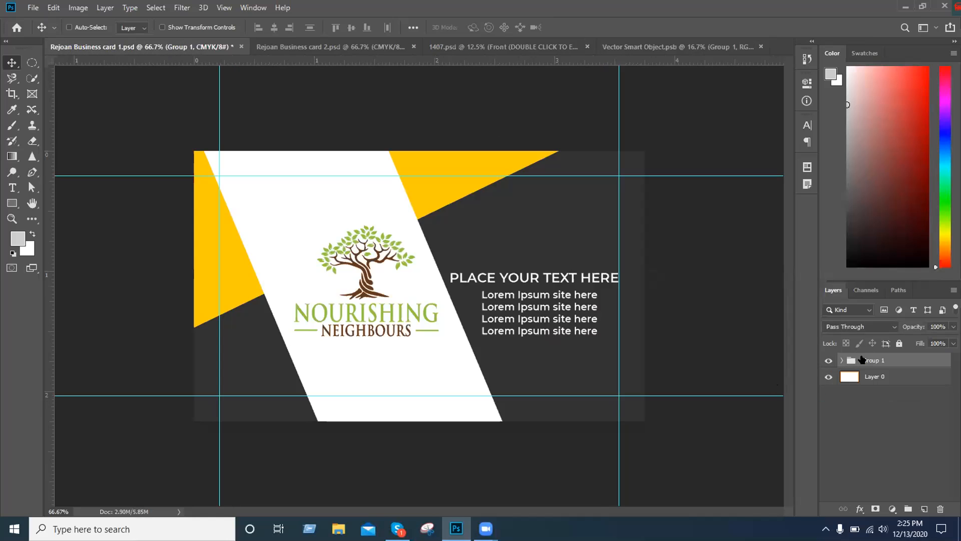
click(674, 47)
drag(674, 46, 431, 275)
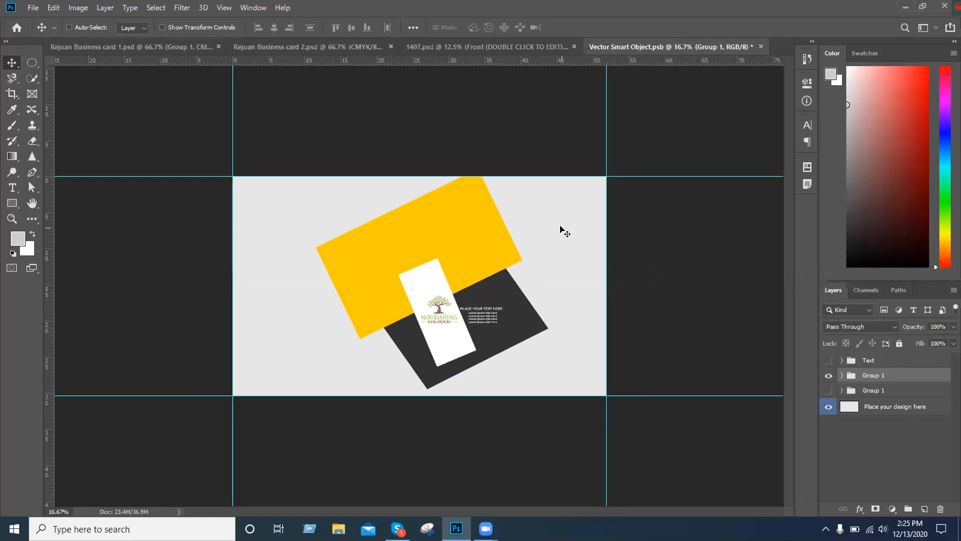
click(187, 49)
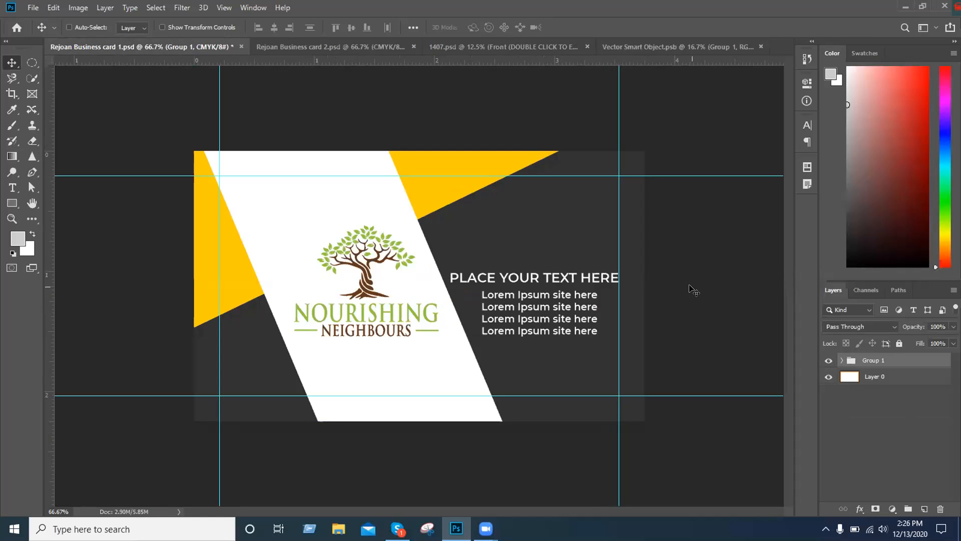
click(680, 46)
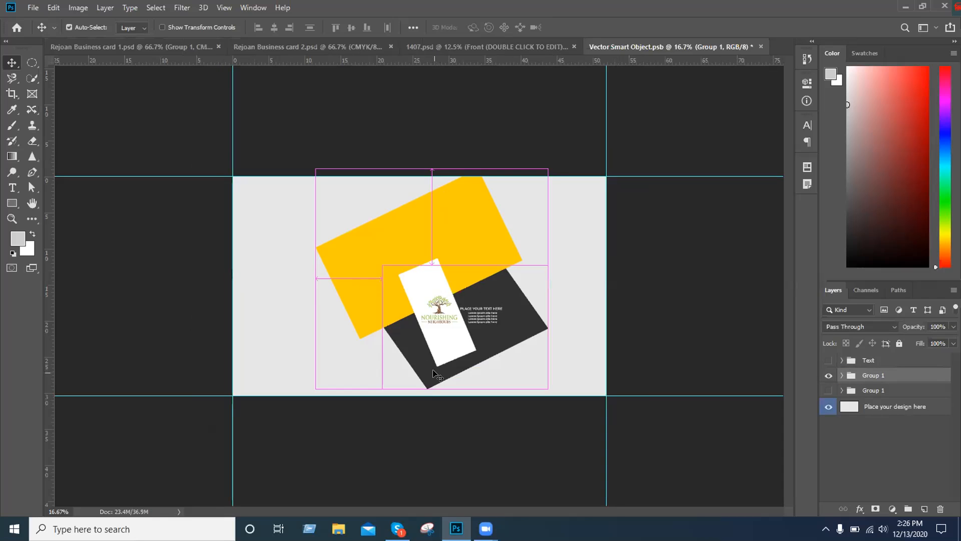
Free-transform the copied Group 1 to about 359% width and 229% height, moving it up and left over the card area
key(ctrl+t)
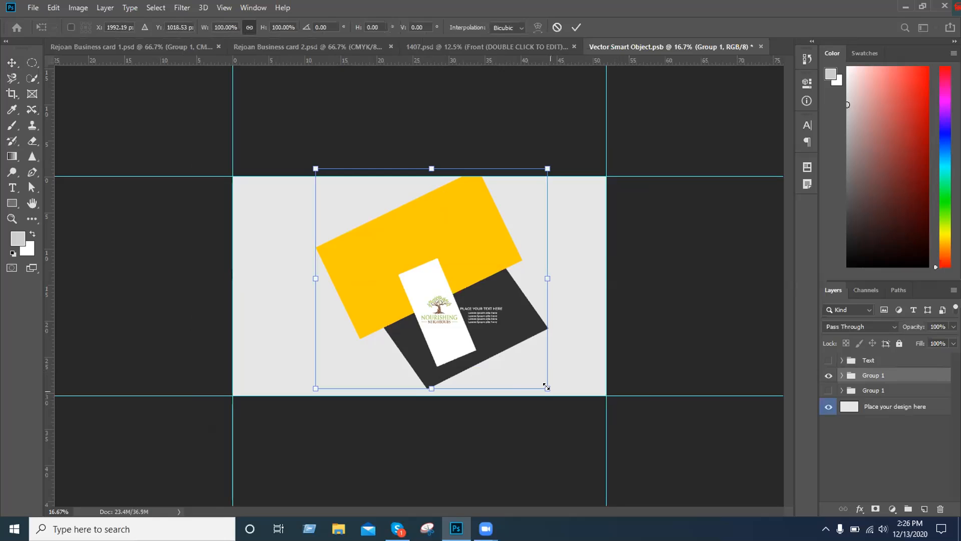
drag(548, 387, 736, 460)
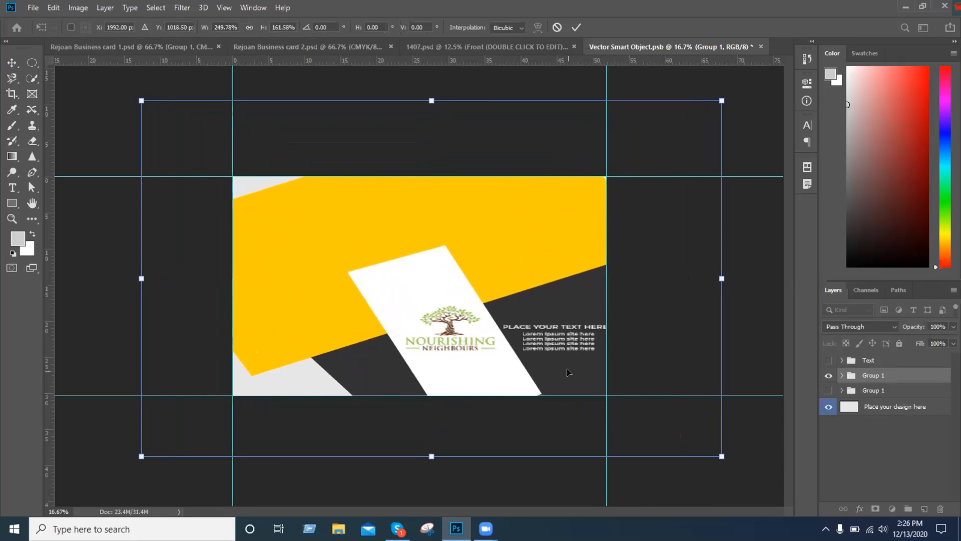
drag(572, 379, 545, 372)
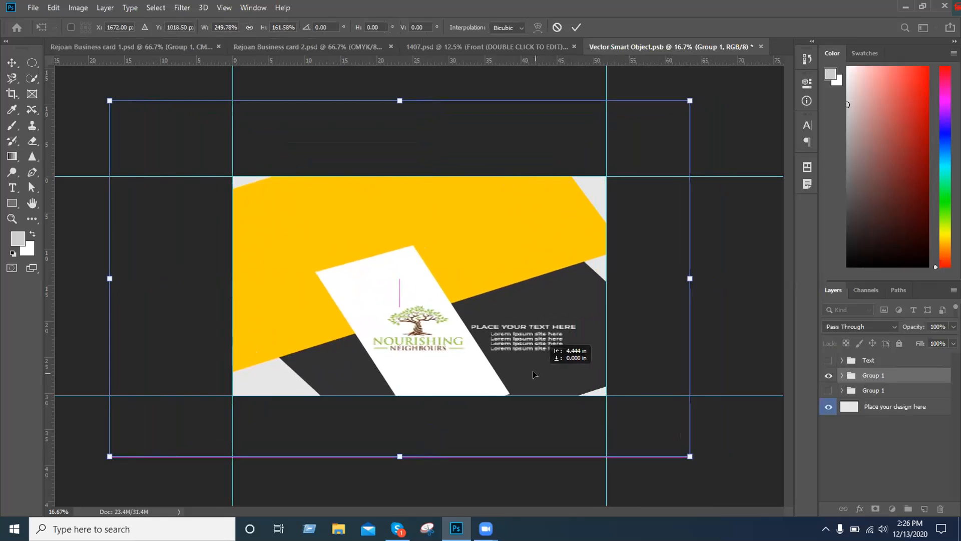
drag(531, 374, 520, 374)
drag(677, 455, 735, 480)
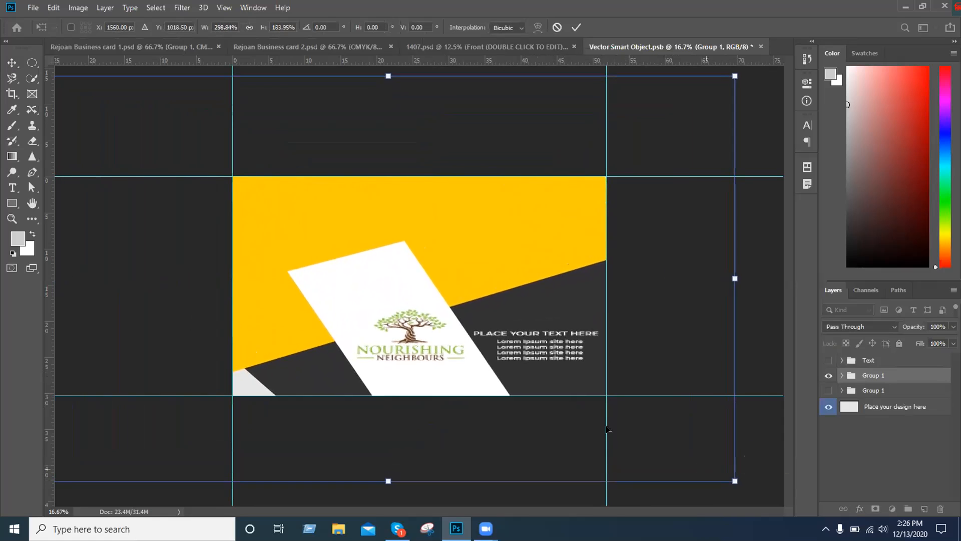
drag(563, 372, 527, 326)
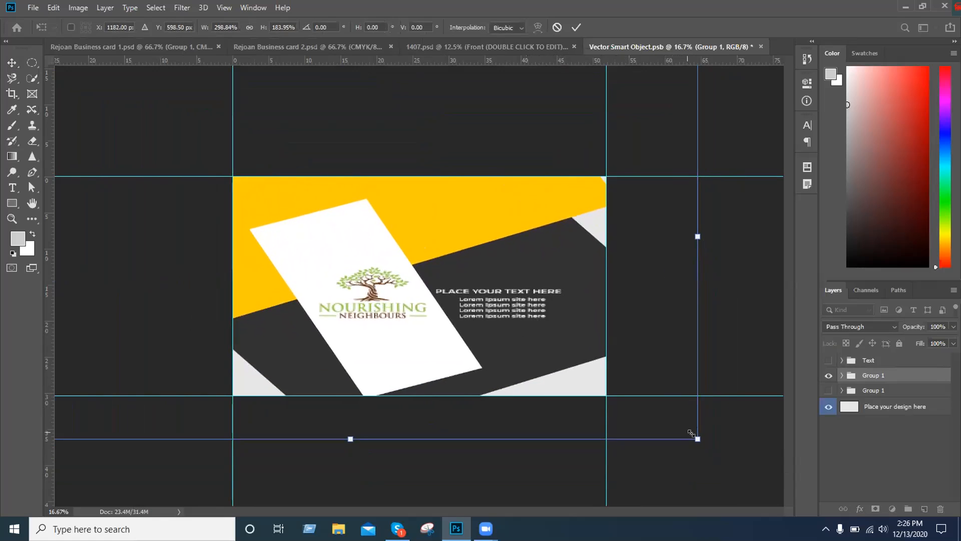
drag(697, 439, 772, 493)
drag(462, 326, 445, 296)
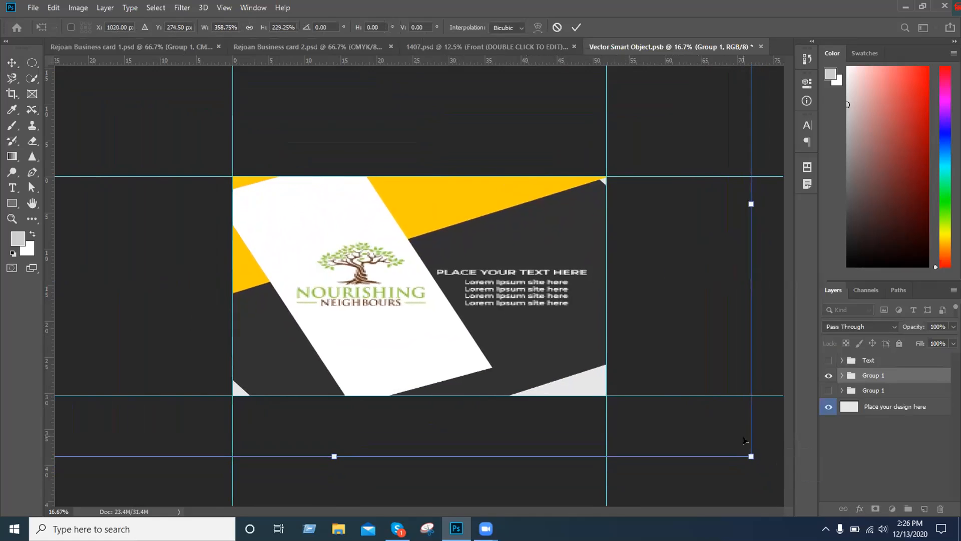
Enlarge Group 1 further to about 424% width and 279% height, repositioning it until the dark panel covers the card's lower corners
key(ctrl+minus)
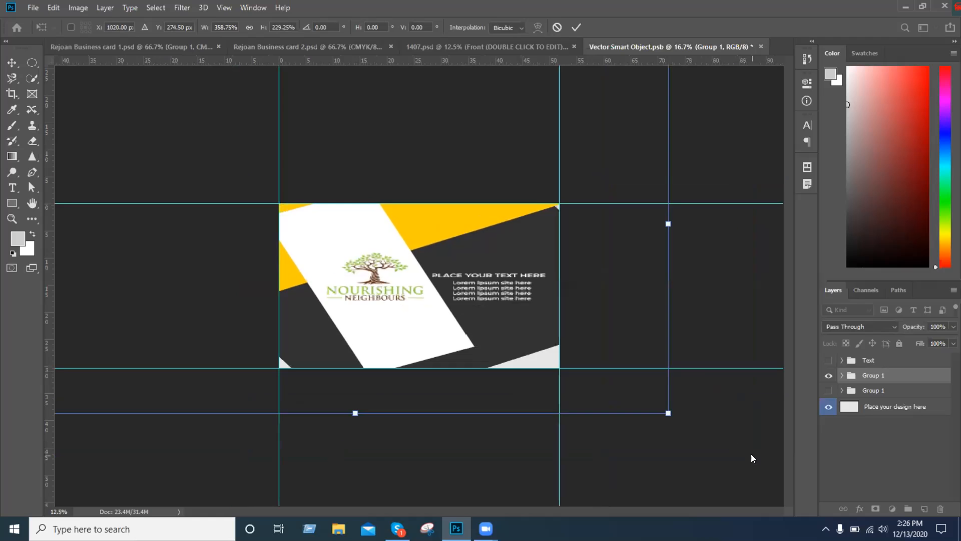
drag(669, 412, 741, 462)
drag(539, 338, 507, 328)
drag(721, 447, 695, 433)
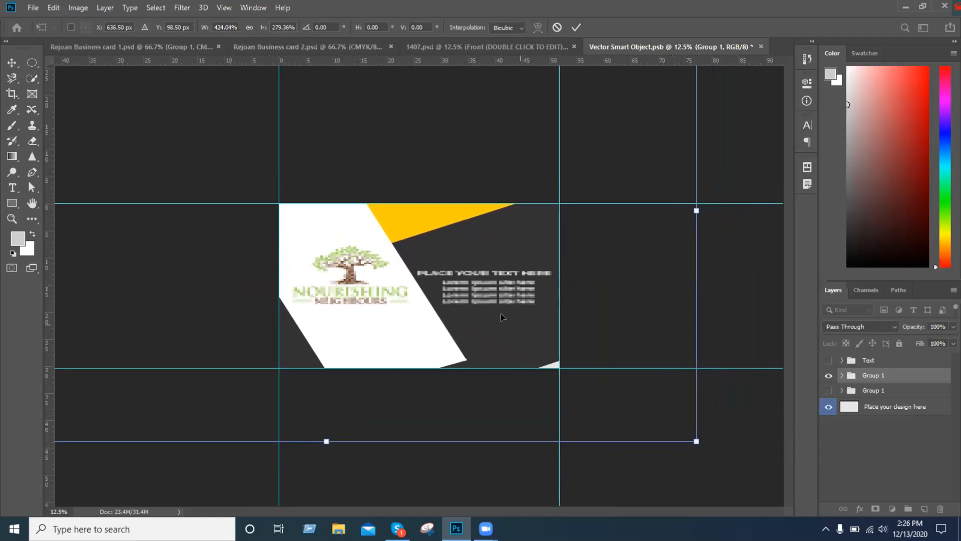
drag(500, 318, 504, 327)
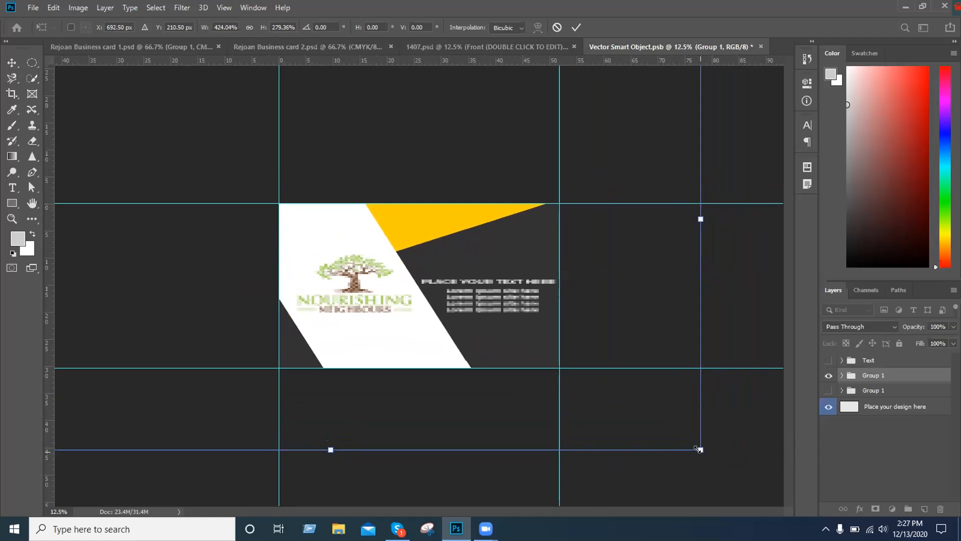
Refine Group 1 to about 399% width and 274% height, centred near X 900, Y 243 px, so the artwork fills the card
drag(696, 448, 659, 431)
drag(516, 328, 527, 328)
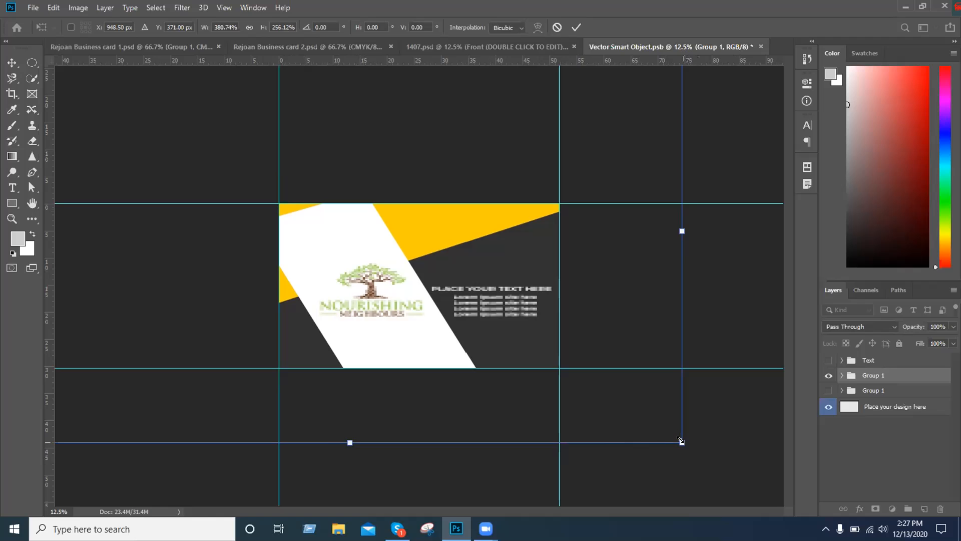
drag(681, 441, 693, 454)
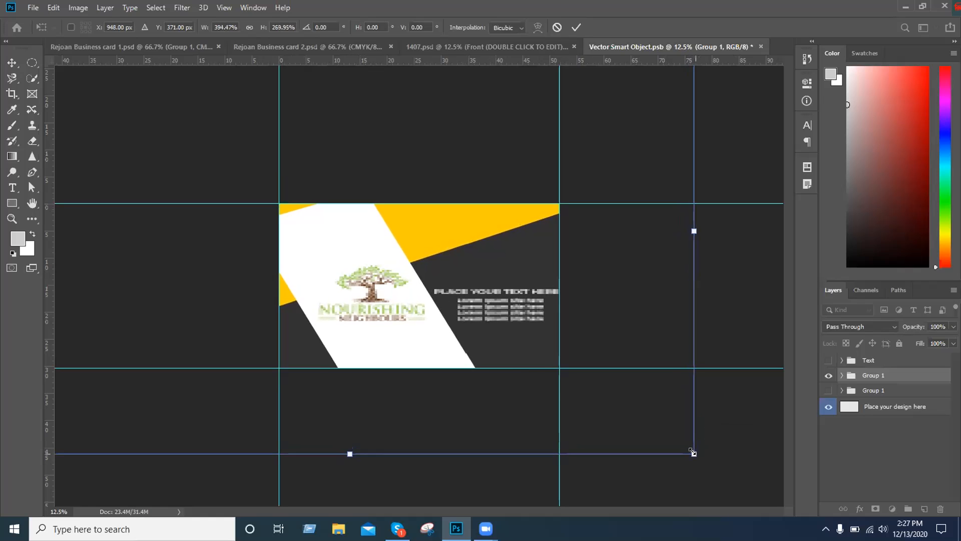
drag(488, 339, 485, 332)
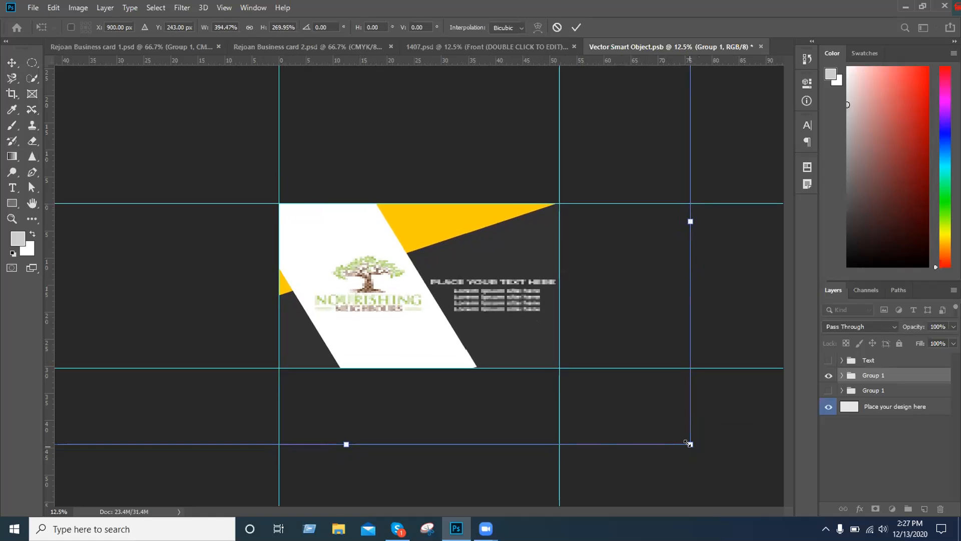
drag(689, 443, 691, 446)
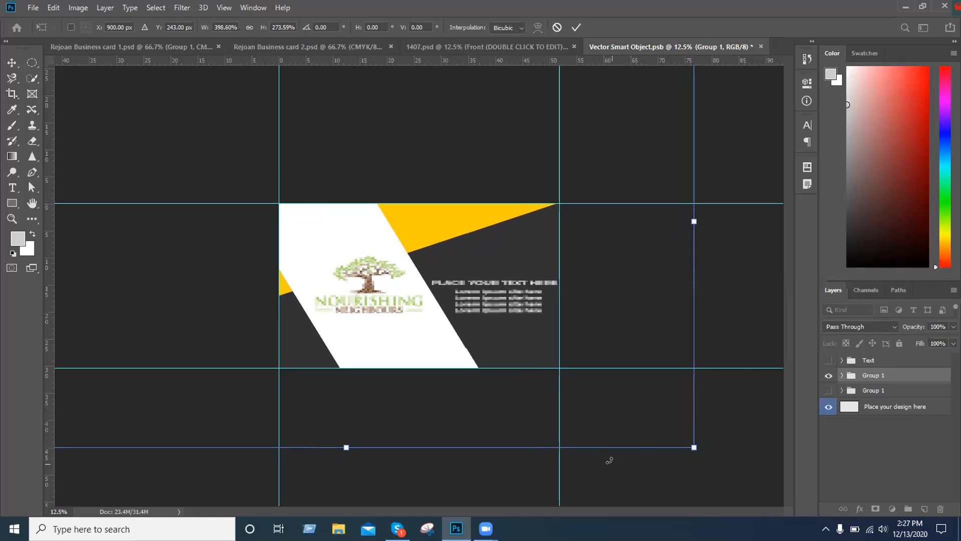
Apply the transformation while saving Vector Smart Object.psb, and switch to the 1407.psd mockup to view the front card
key(ctrl+s)
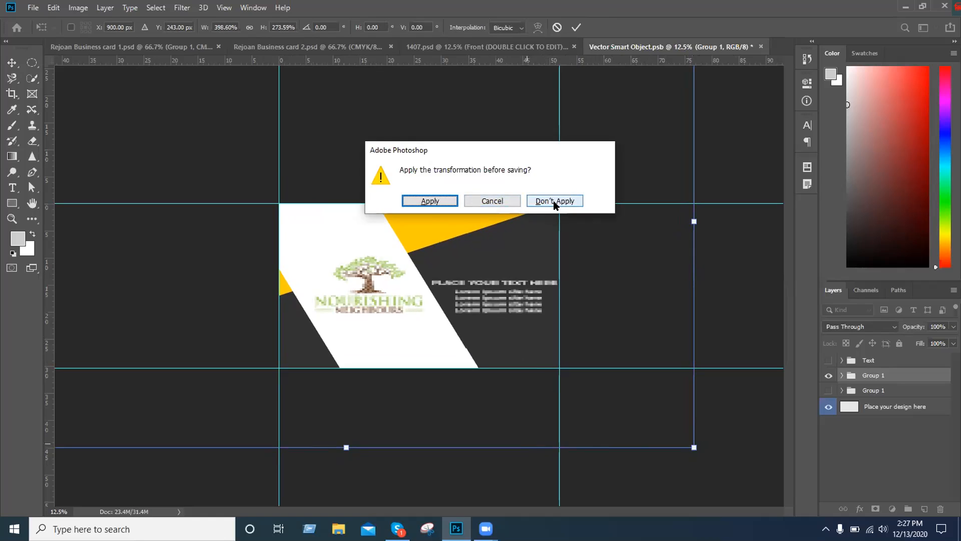
click(430, 201)
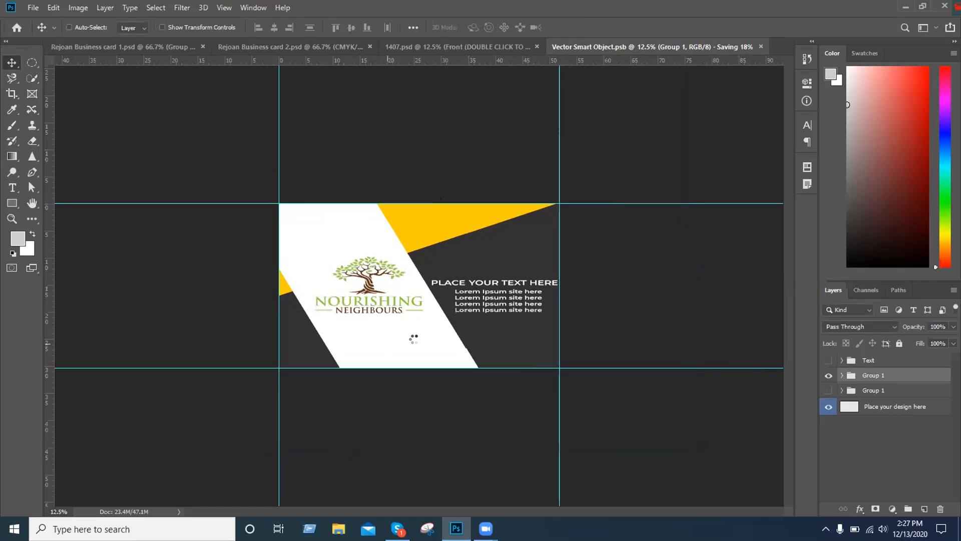
key(ctrl)
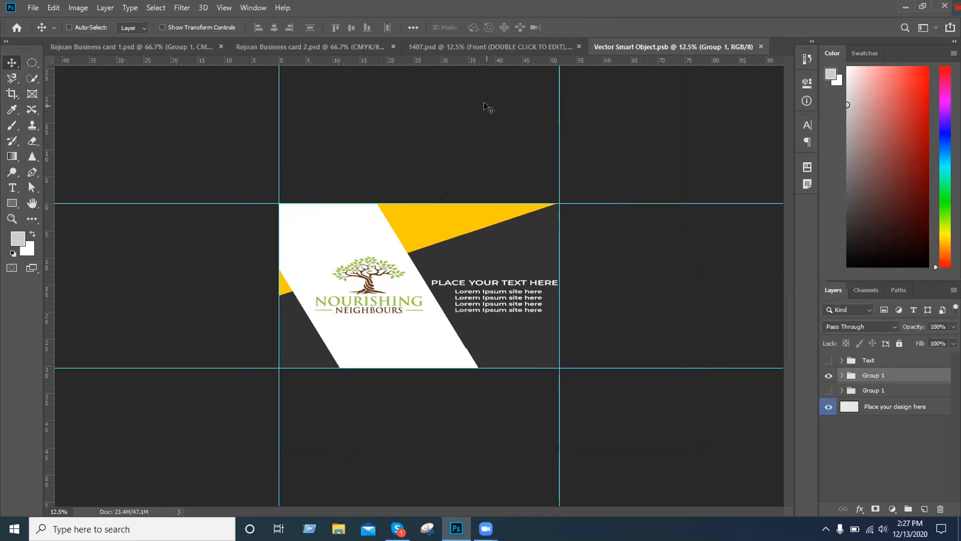
click(476, 45)
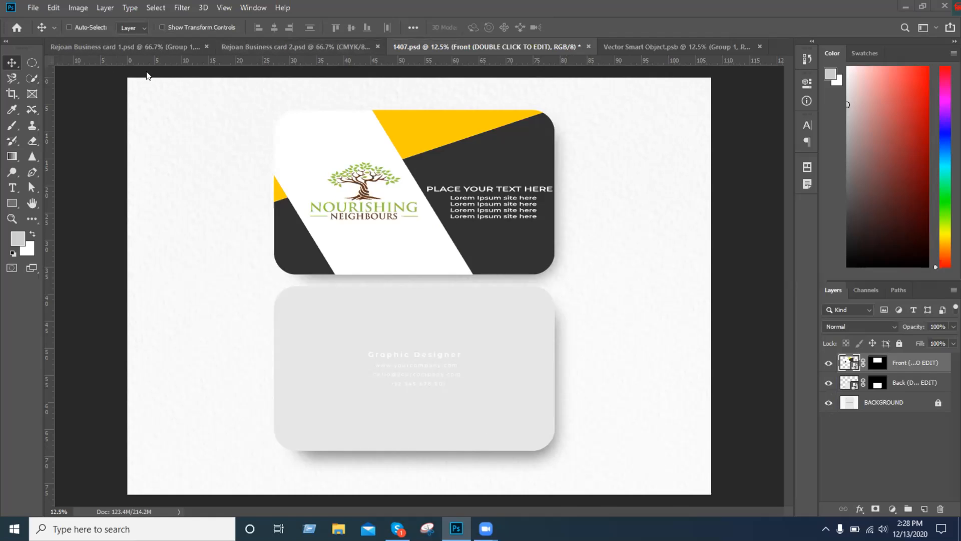
Review both business card designs against the 1407.psd mockup and close the Vector Smart Object.psb document
click(149, 48)
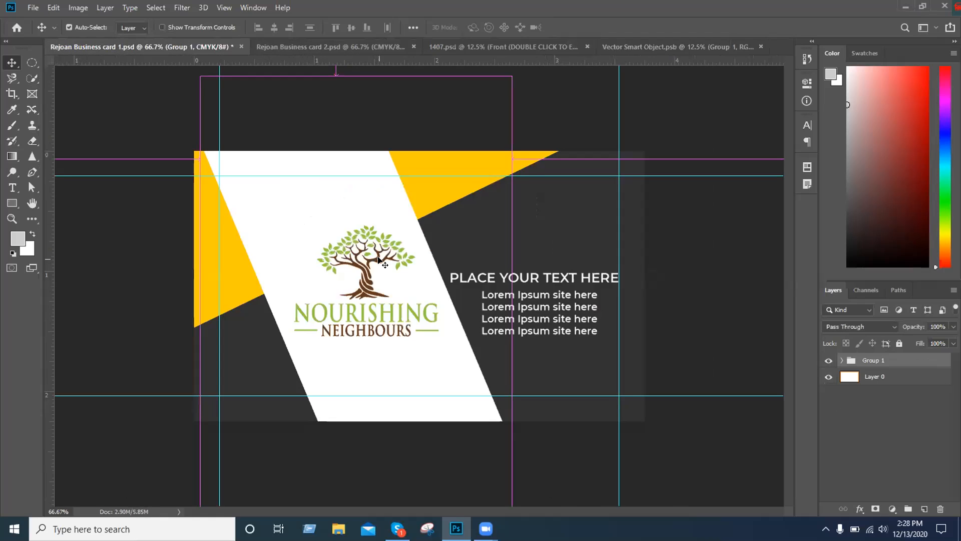
key(ctrl+minus)
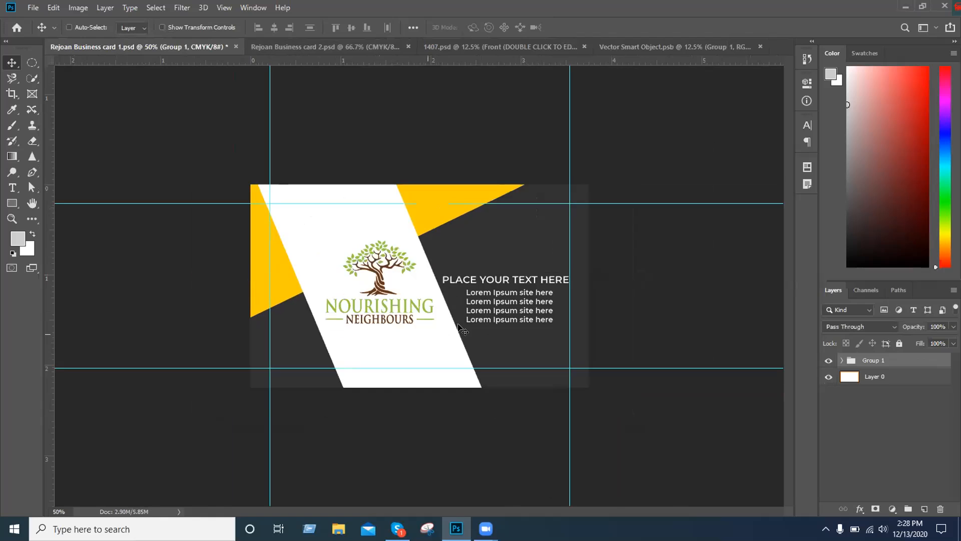
click(288, 46)
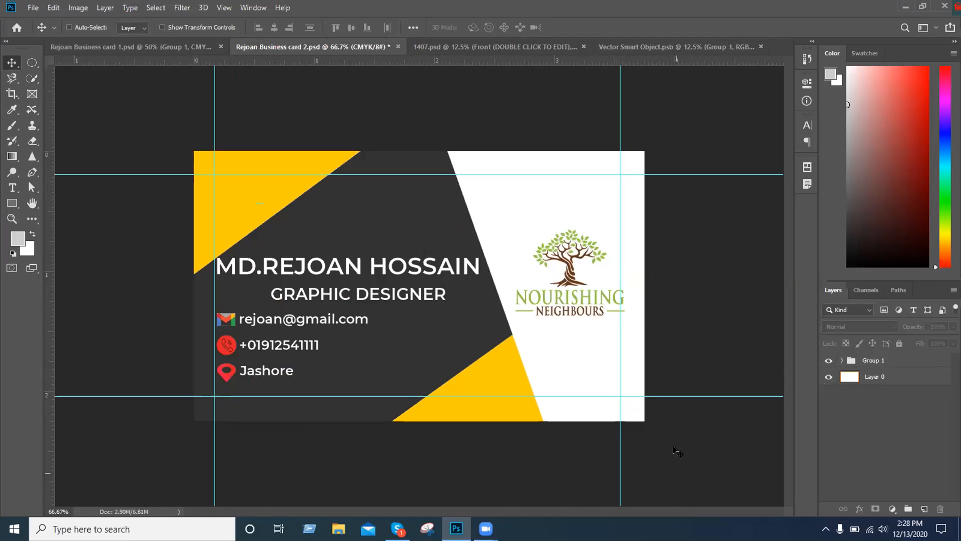
click(514, 45)
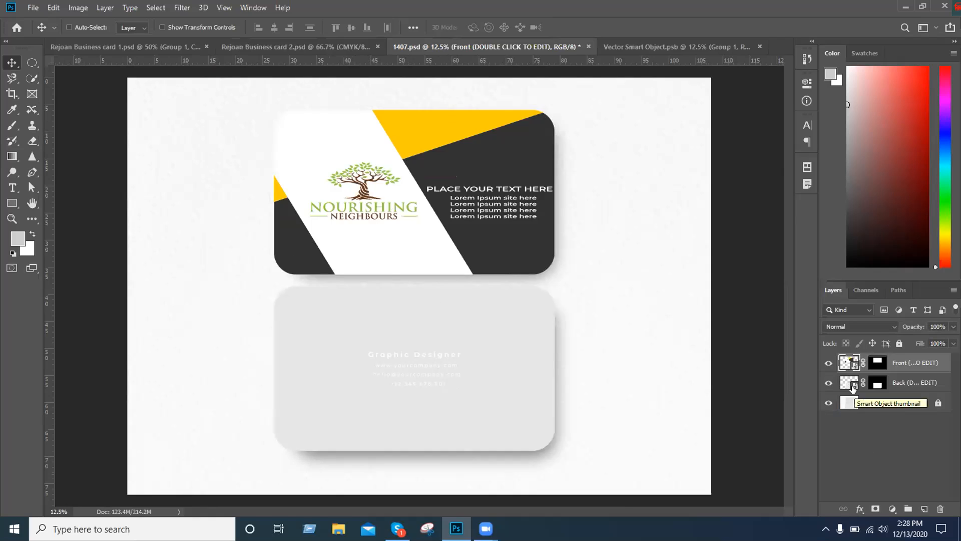
click(759, 47)
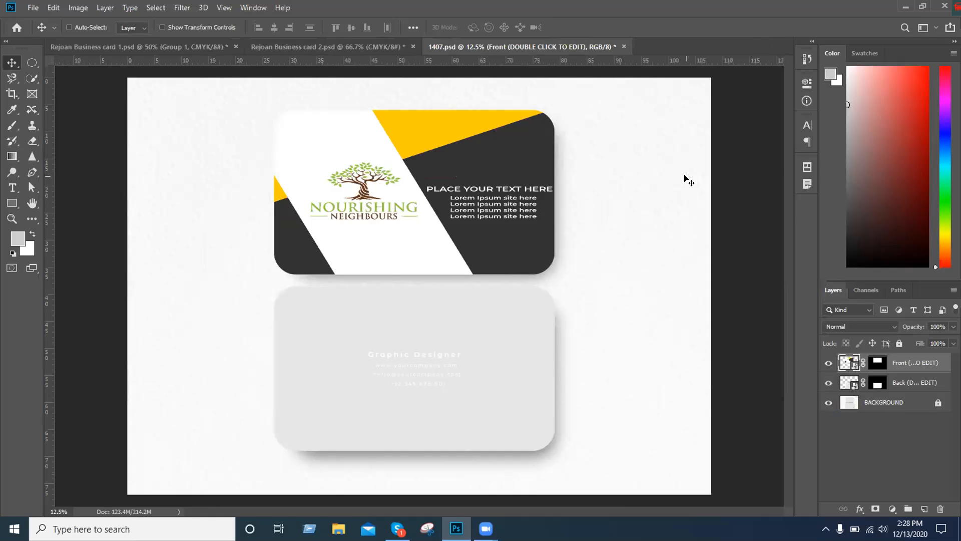
Examine the artwork in the first and second business card documents, comparing their logo, text and coloured panels
click(161, 47)
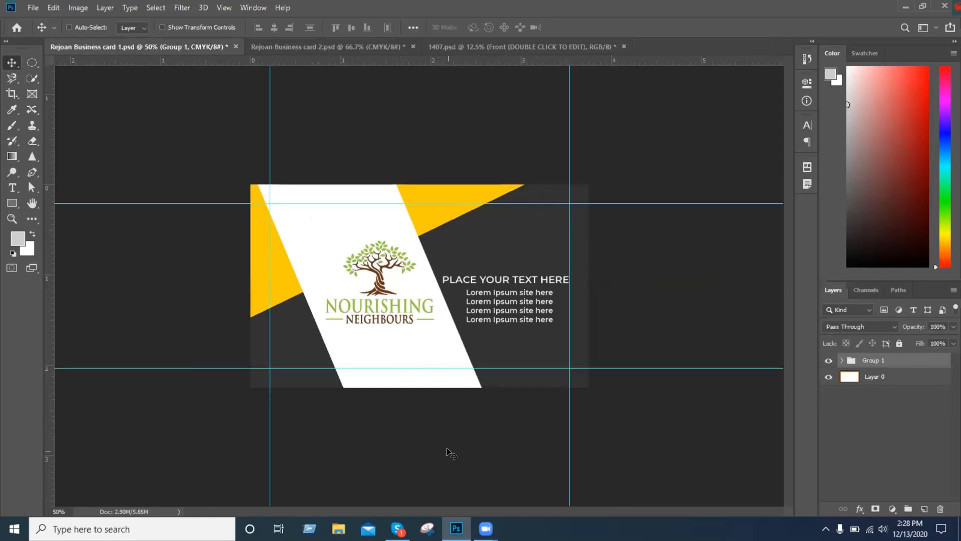
click(364, 46)
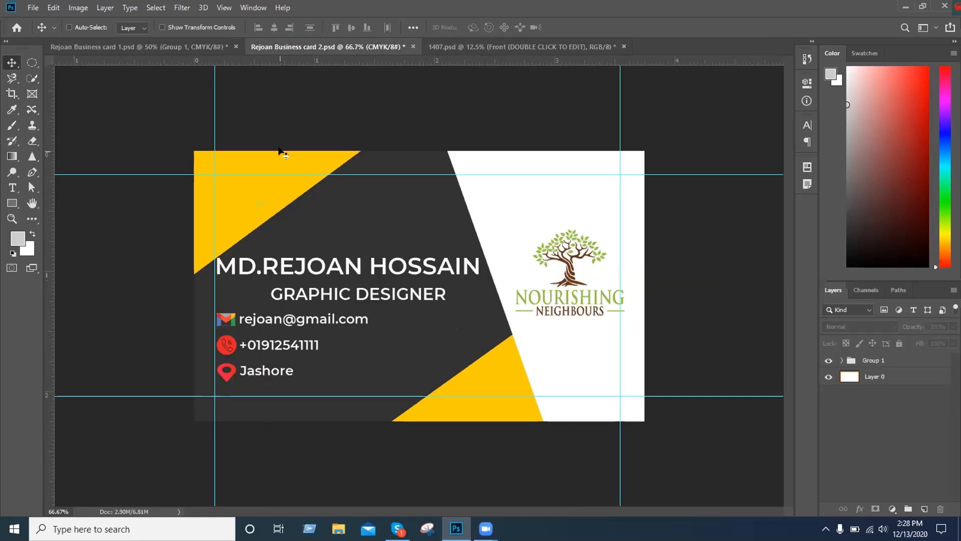
click(173, 46)
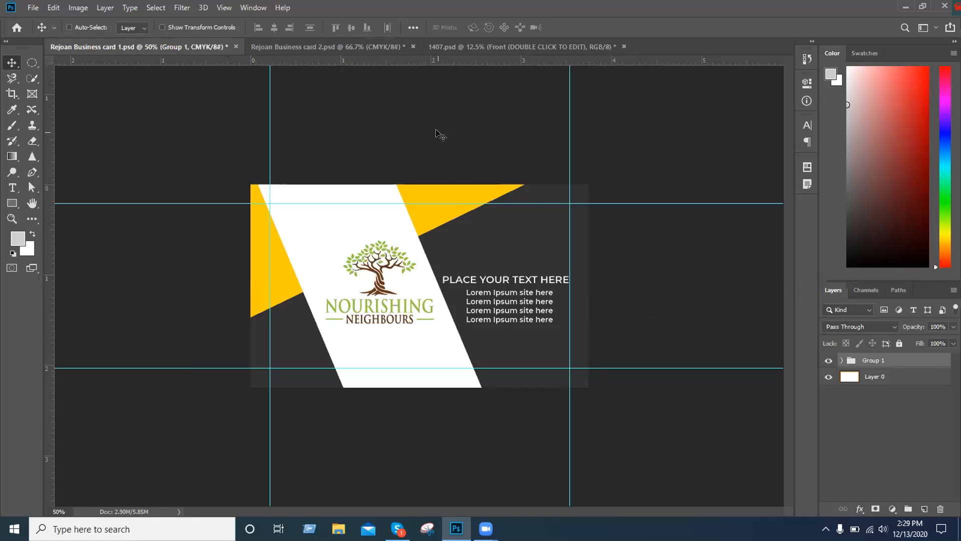
click(323, 47)
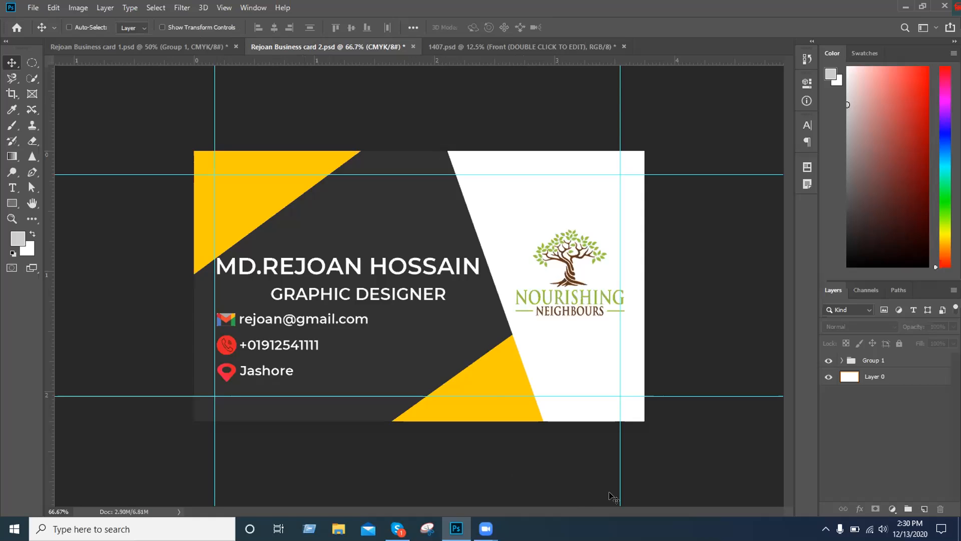
Copy Group 1 from the second business card into the mockup's Back smart object and enlarge it with Free Transform
click(537, 47)
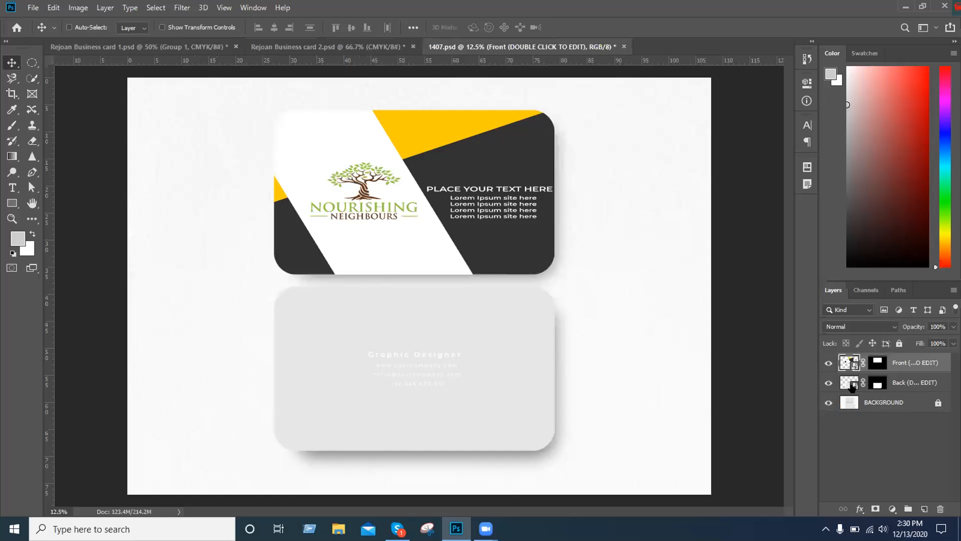
double_click(851, 383)
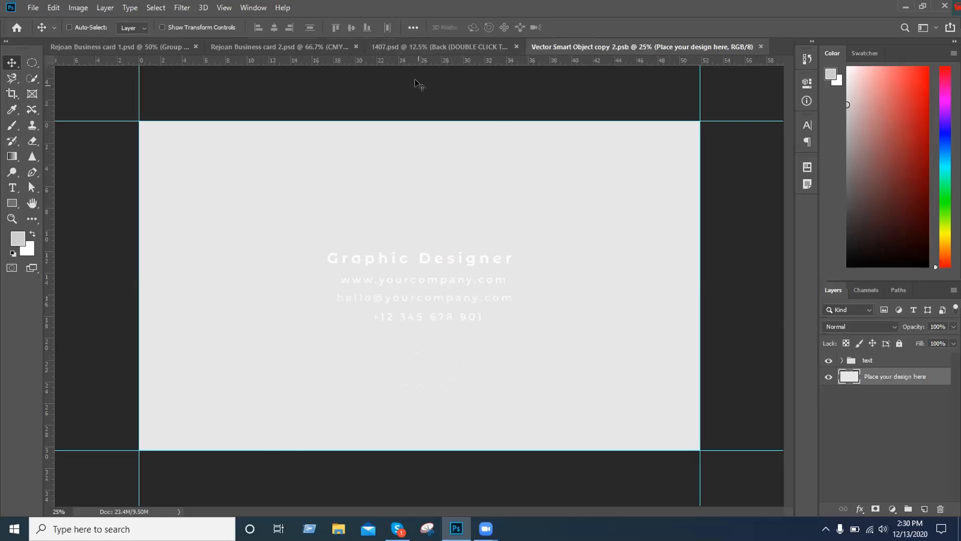
click(288, 47)
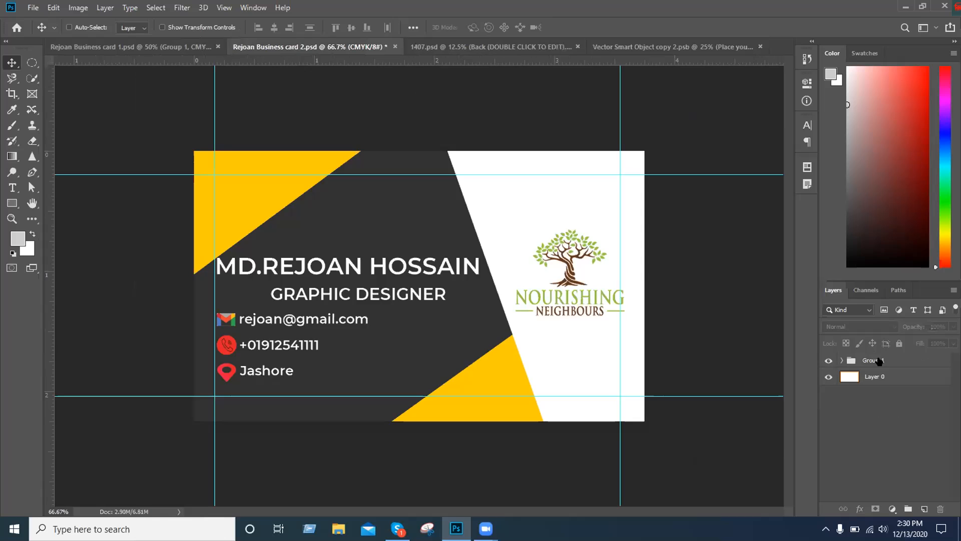
drag(880, 361, 421, 294)
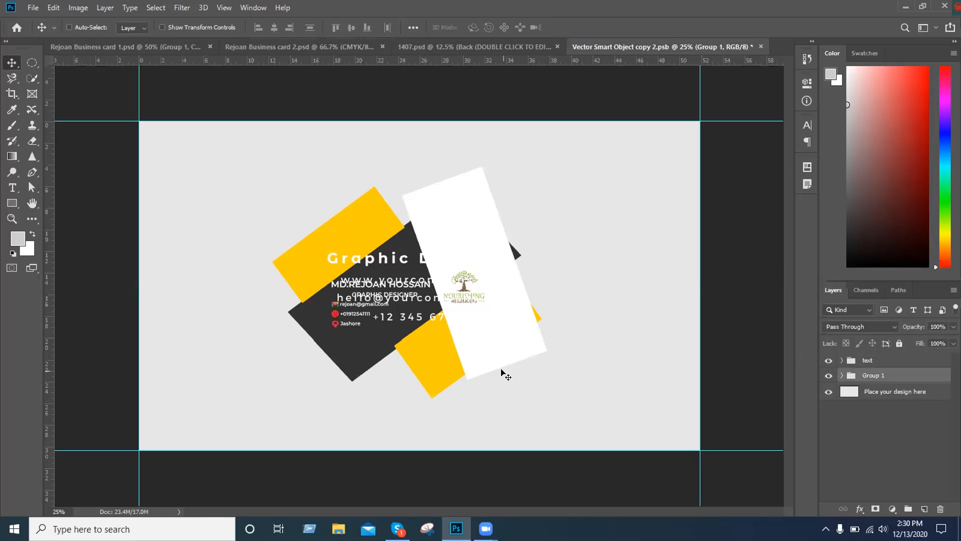
key(ctrl+t)
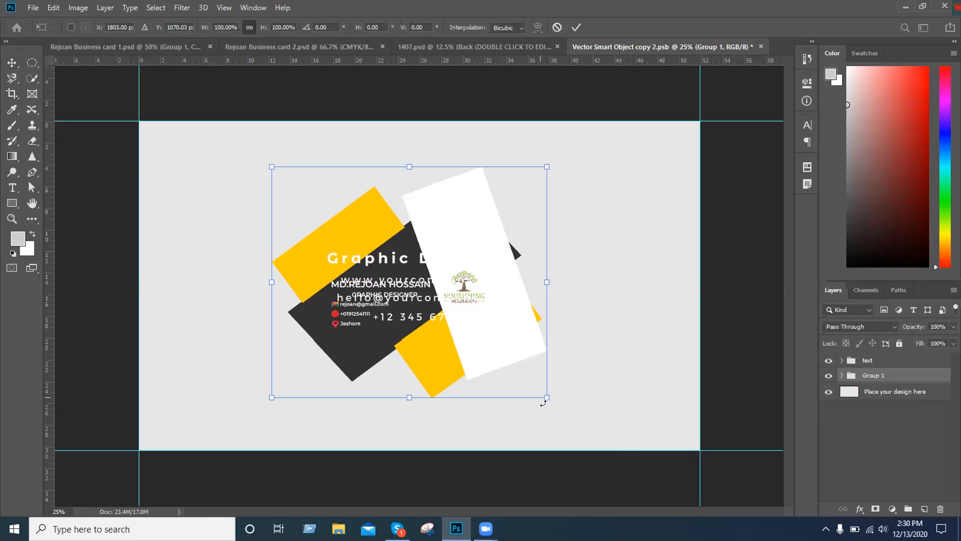
drag(545, 396, 590, 427)
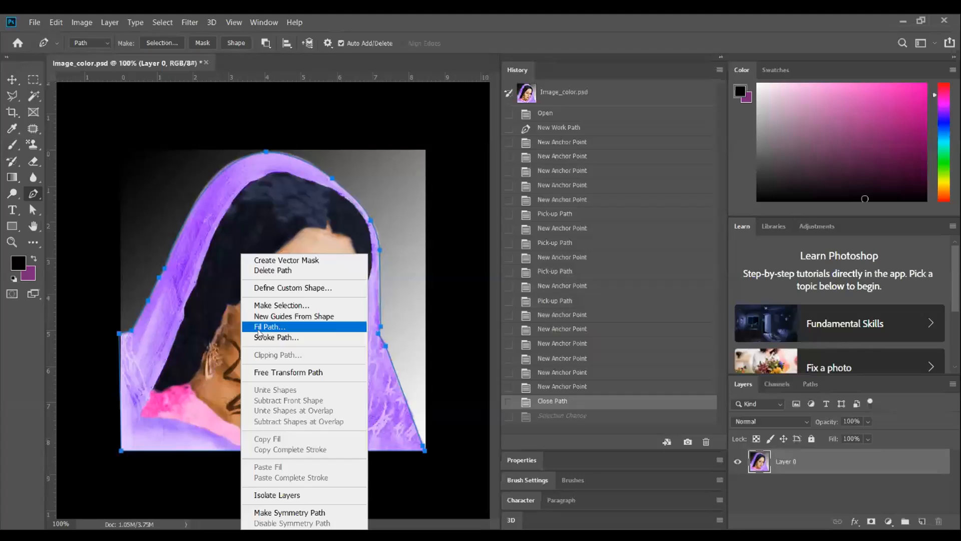
Convert the closed path around the woman into a selection with 0-pixel feather, undo it, and make the selection again
click(281, 311)
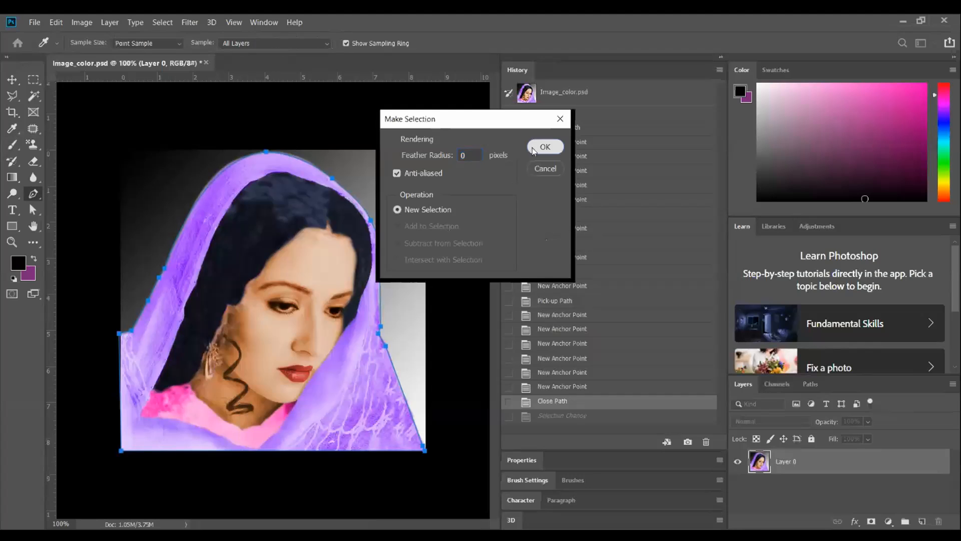
click(534, 150)
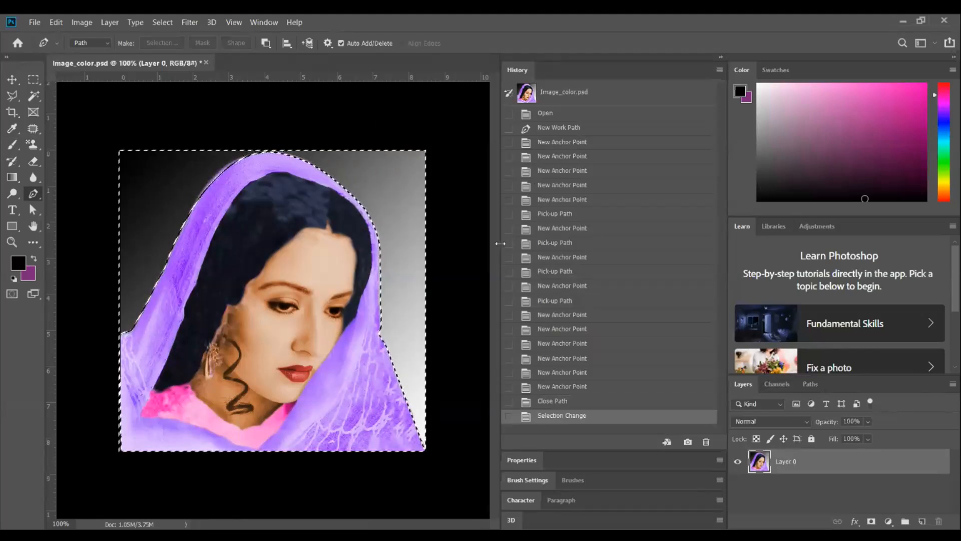
key(ctrl+z)
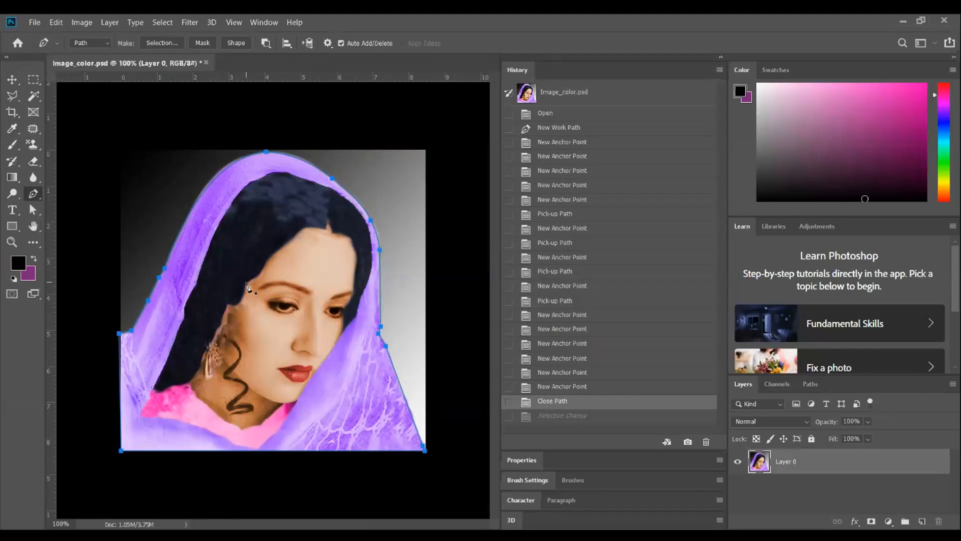
right_click(247, 286)
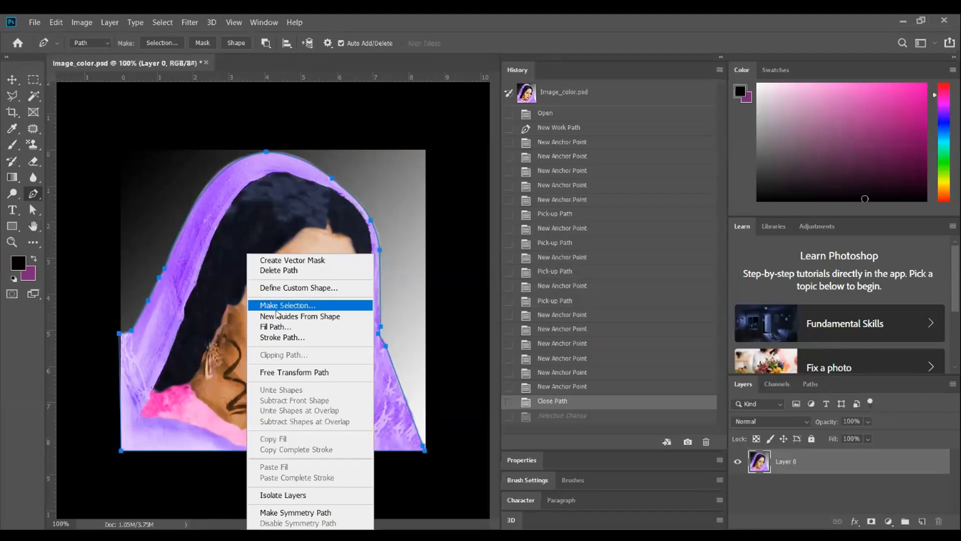
click(275, 302)
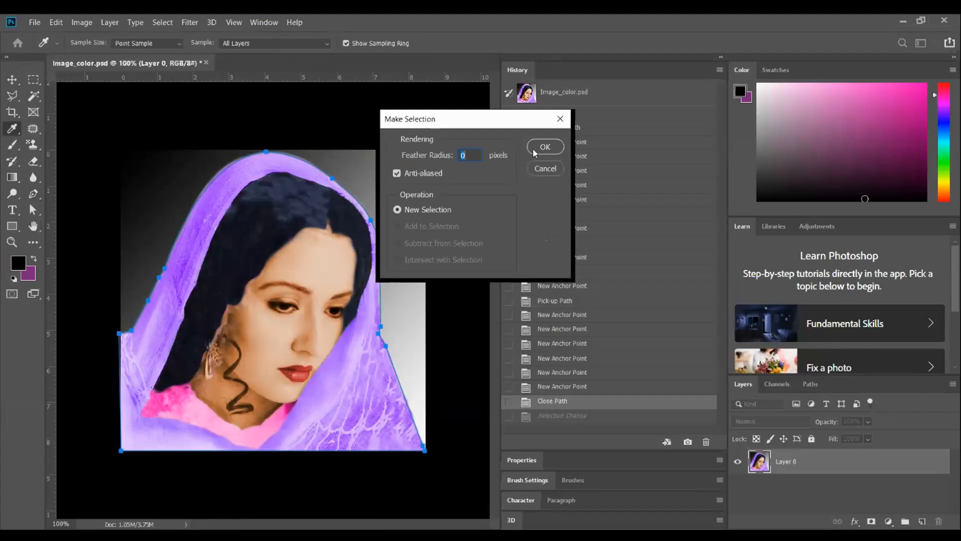
click(545, 147)
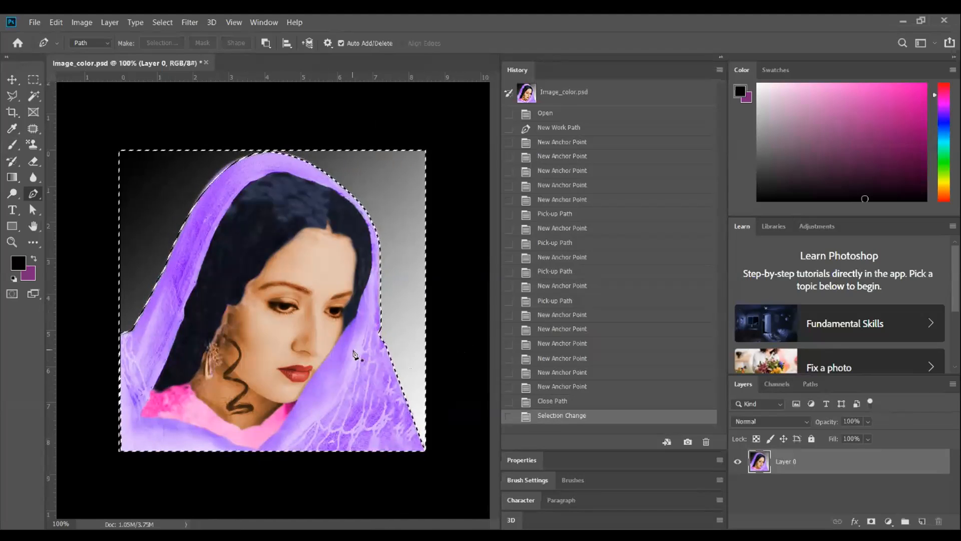
Step the history back to the last New Anchor Point state and close the path around the woman again
click(557, 416)
click(556, 387)
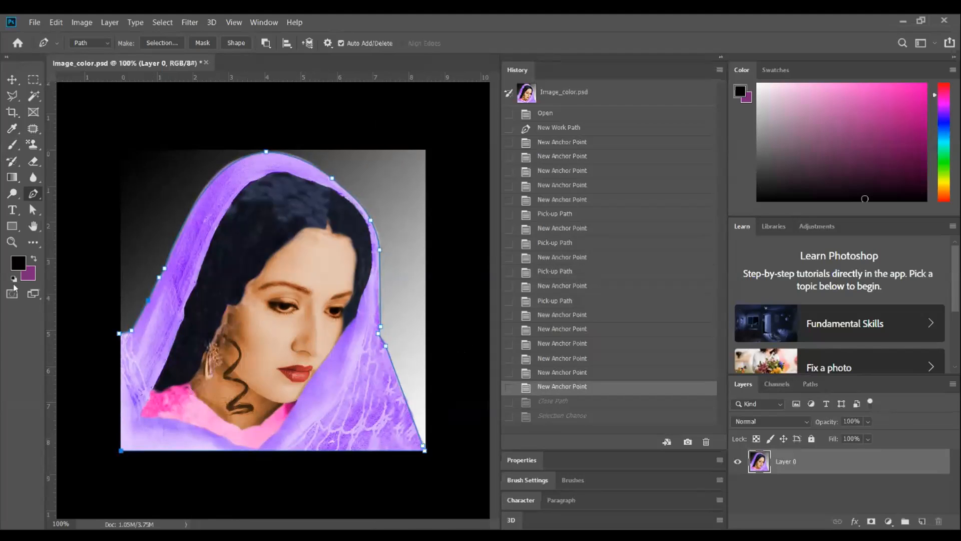
click(119, 334)
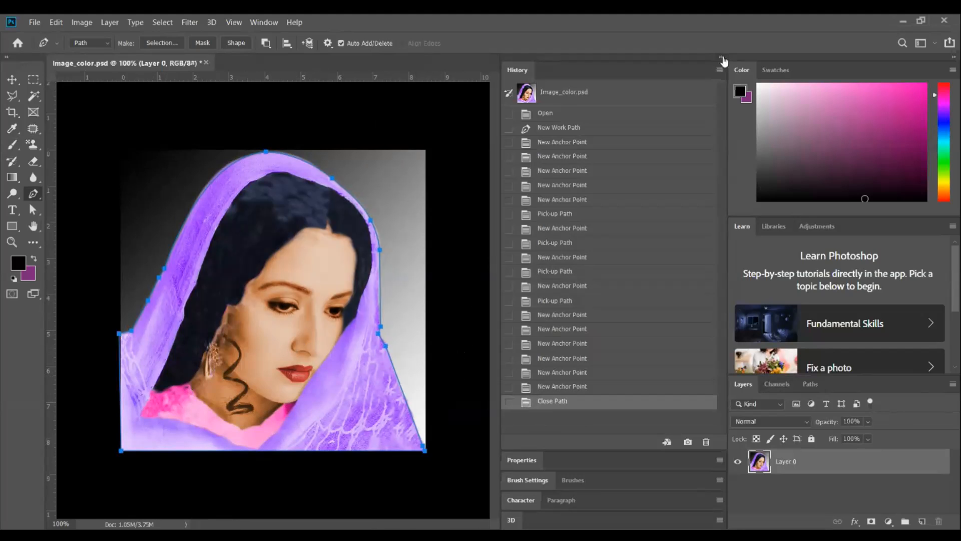
Collapse the history list and make an anti-aliased new selection from the woman's path with 0-pixel feather
click(721, 58)
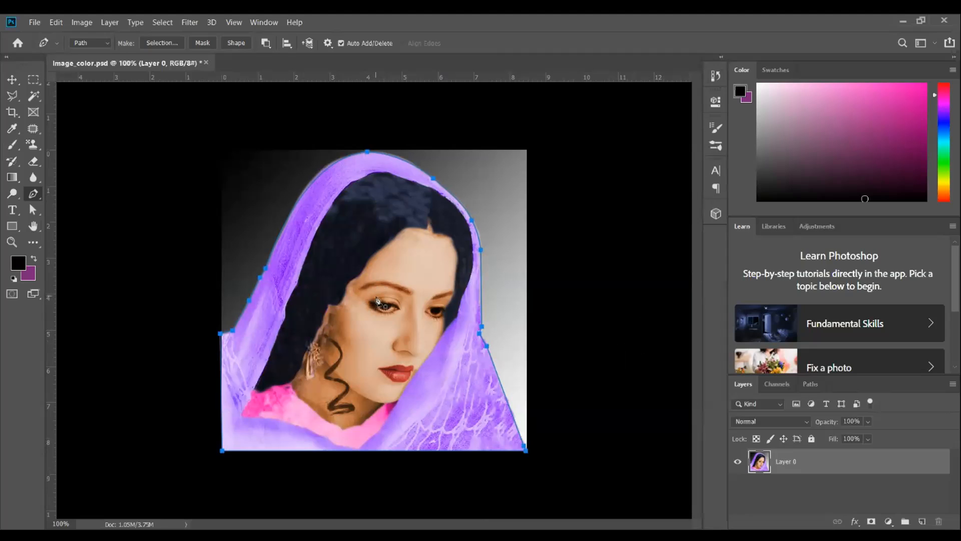
key(ctrl+plus)
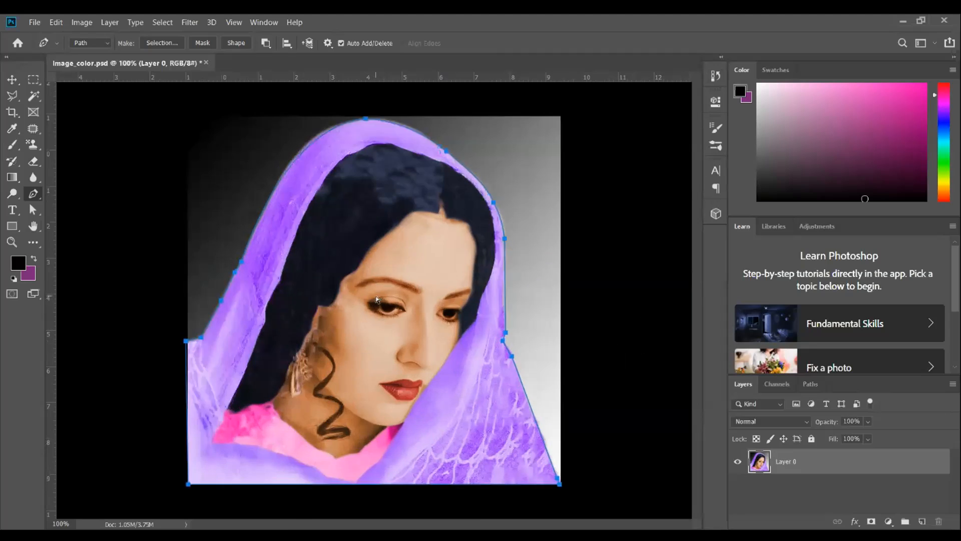
key(ctrl+minus)
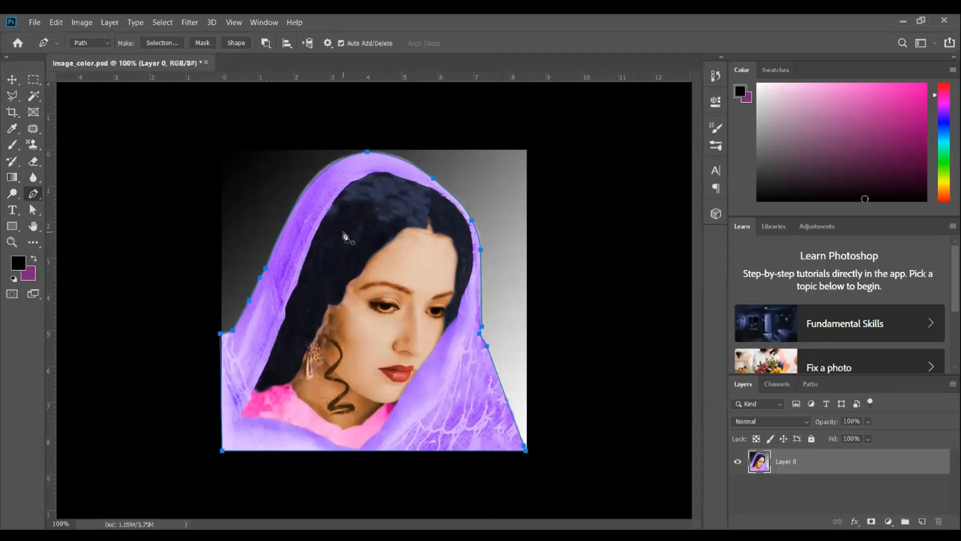
right_click(345, 235)
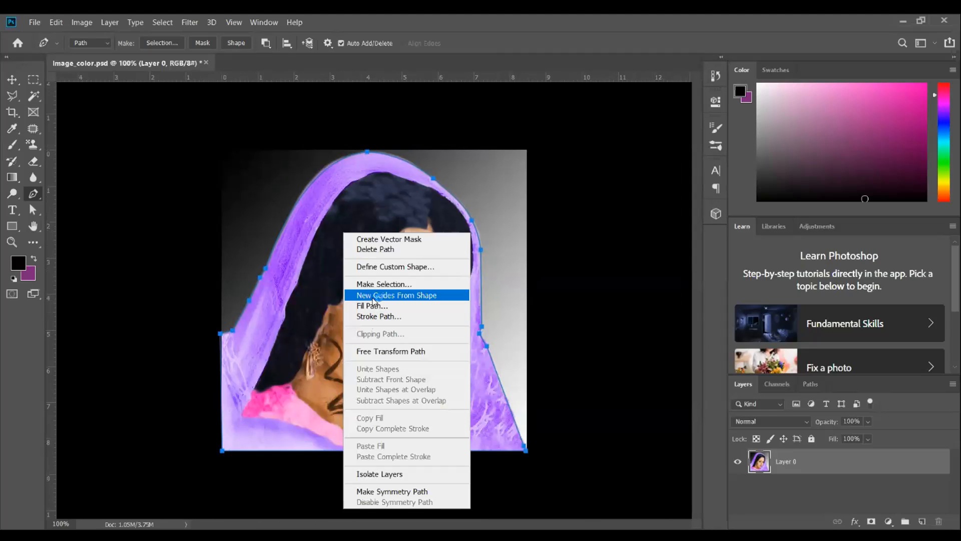
click(381, 284)
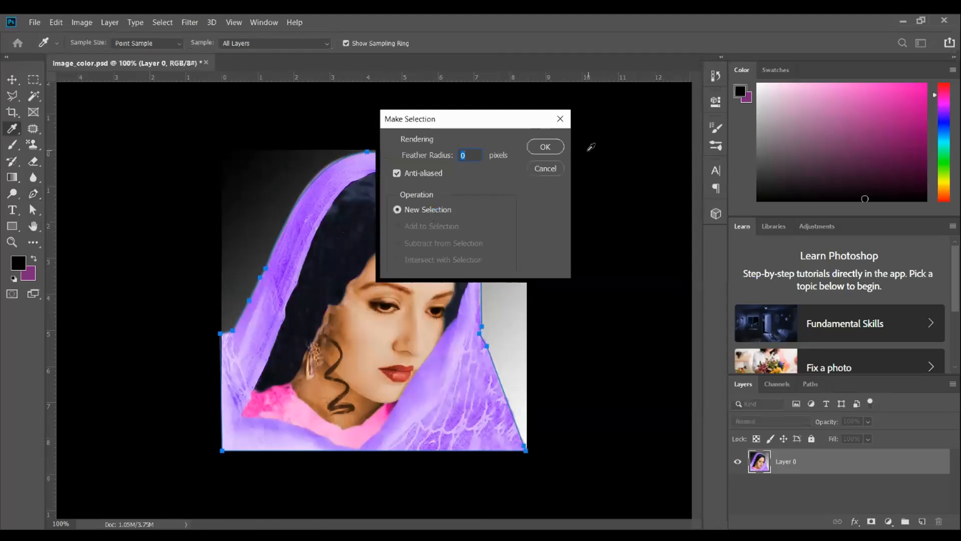
click(548, 148)
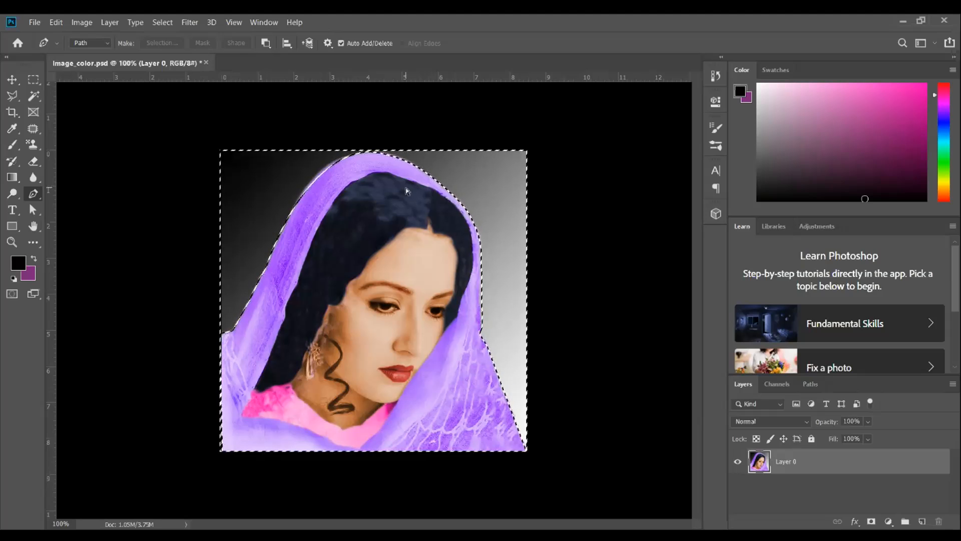
Make a new selection from the woman's path with 0-pixel feather and Anti-aliased turned off
right_click(380, 202)
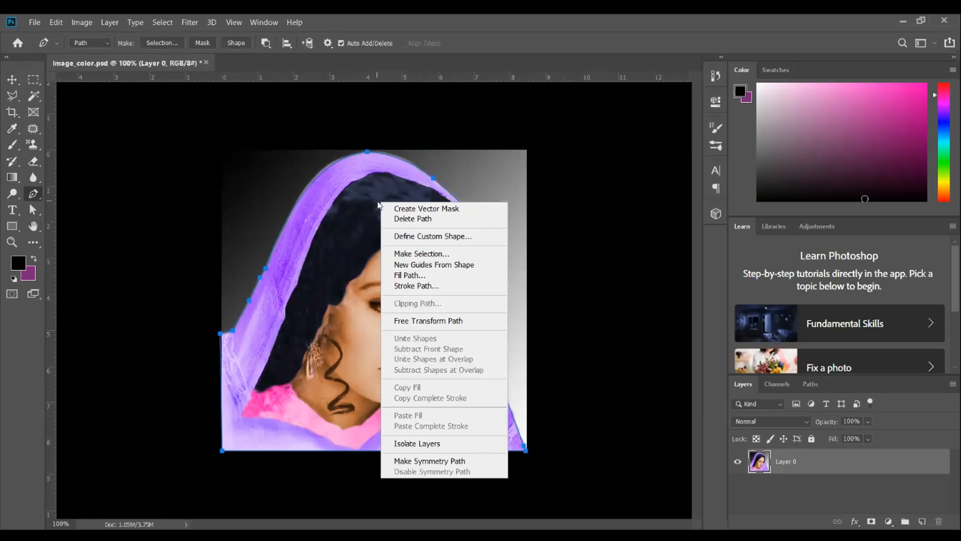
click(410, 256)
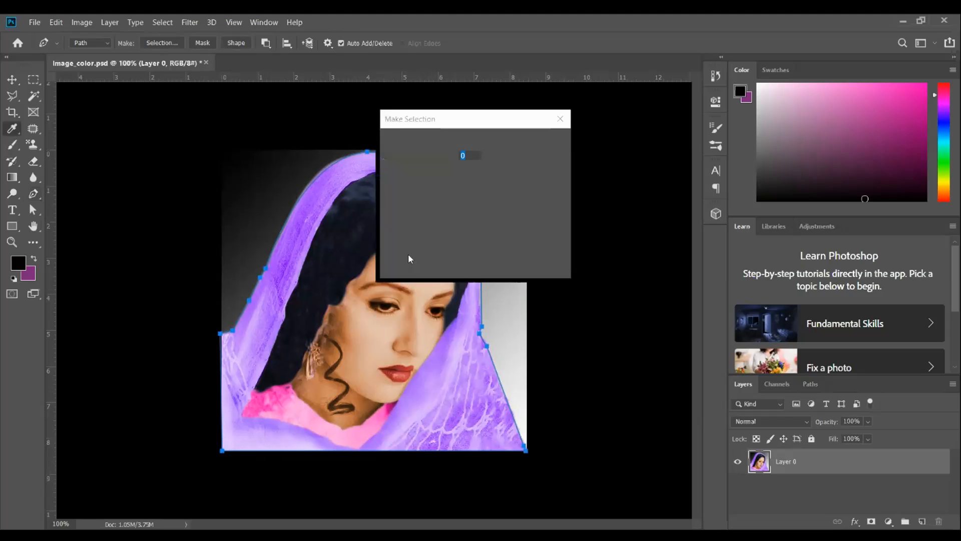
click(398, 173)
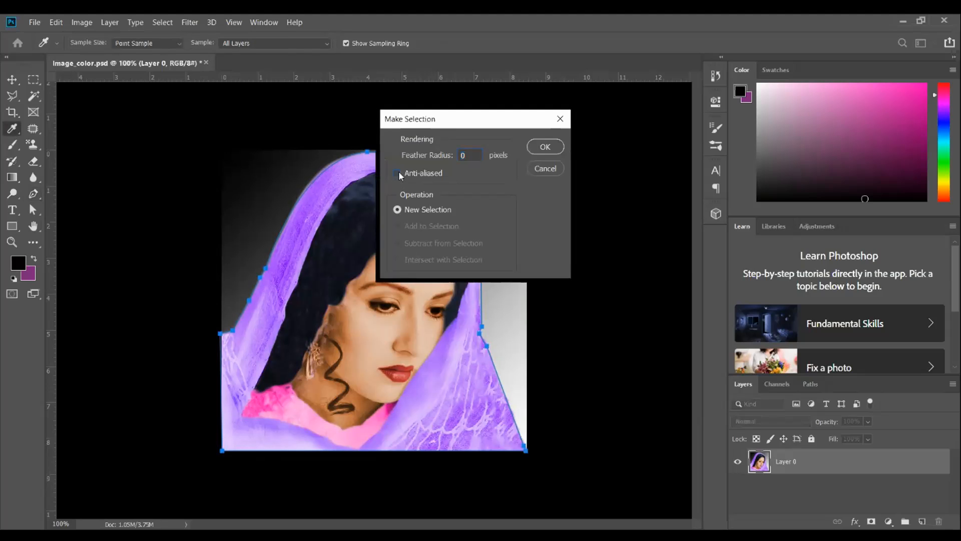
click(539, 150)
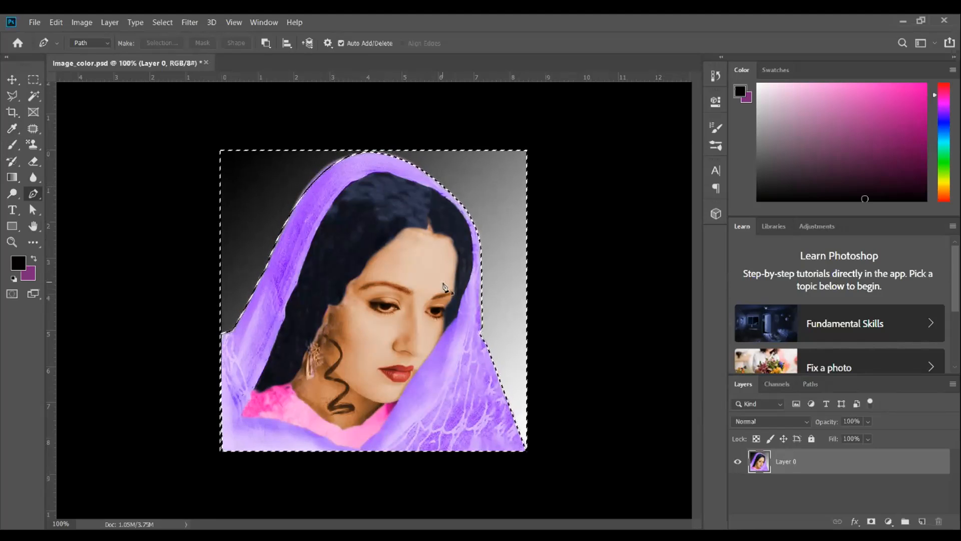
Try to fill the web 5 layer in Untitled-1 with white, and undo the fill
key(ctrl+BackSpace)
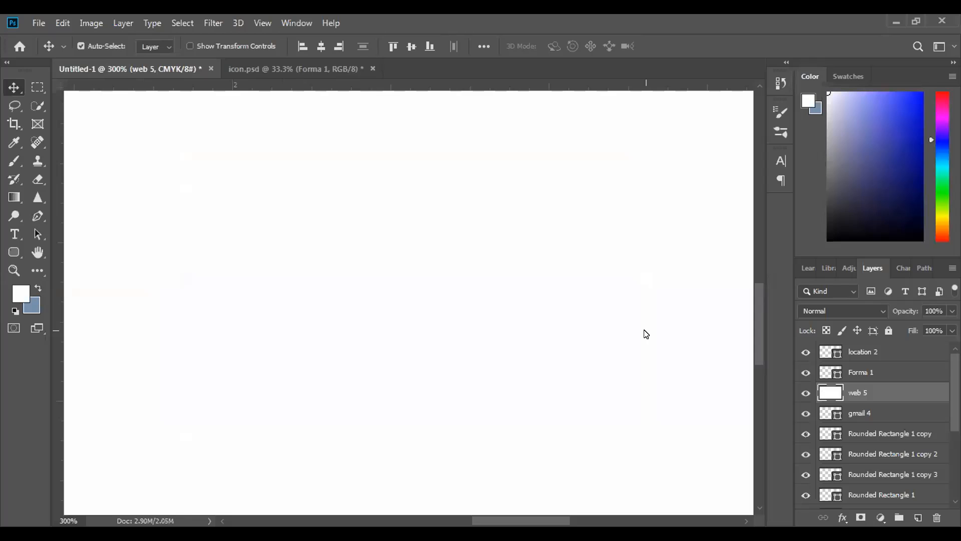
key(ctrl+z)
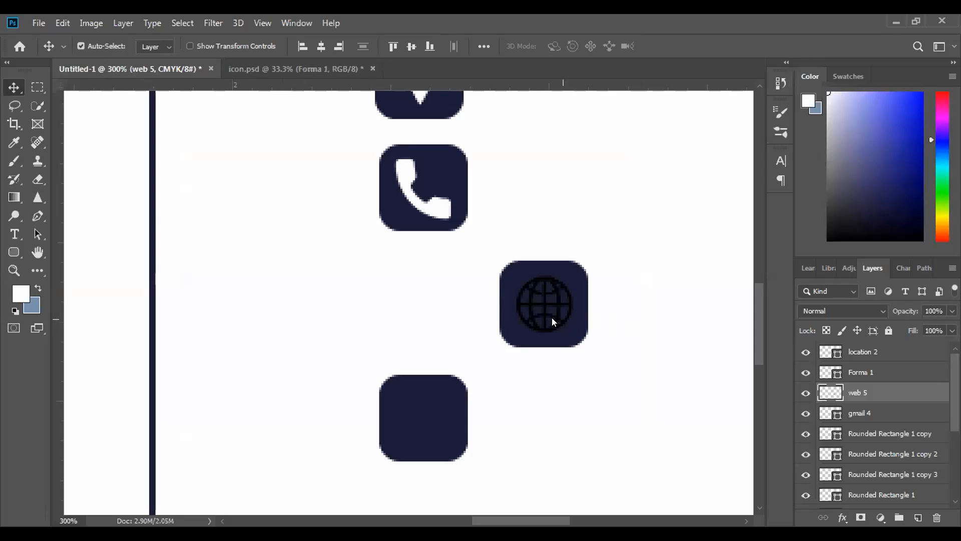
Move the black globe off its navy square and delete the web 5 layer
drag(553, 322, 659, 330)
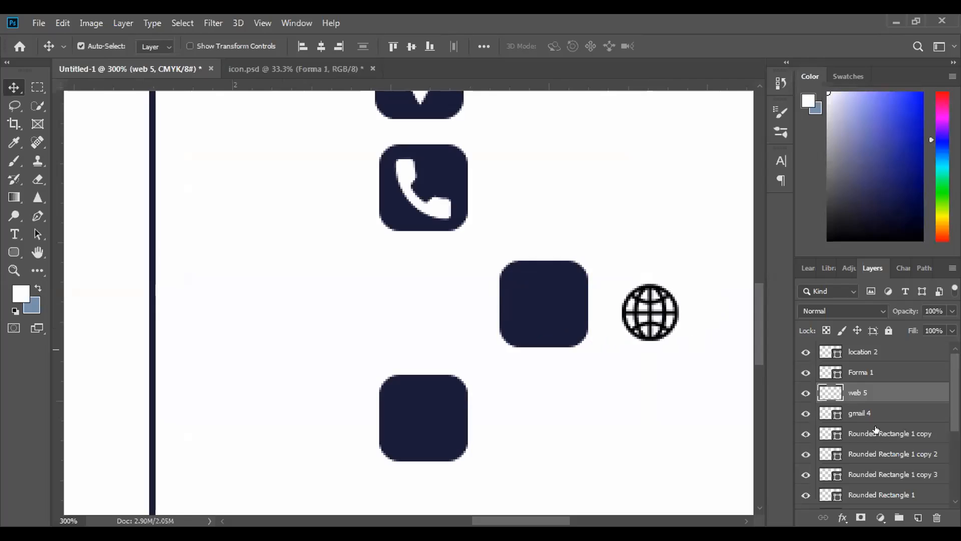
click(937, 518)
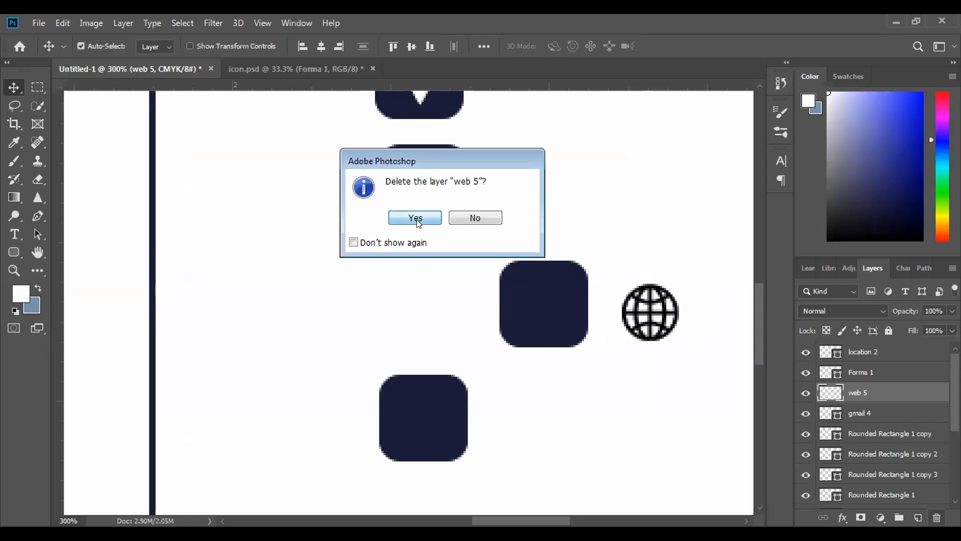
click(414, 217)
Copy the black wireframe globe from icon.psd into Untitled-1, scale it to about 23.59%, and centre it on the offset navy square
click(291, 69)
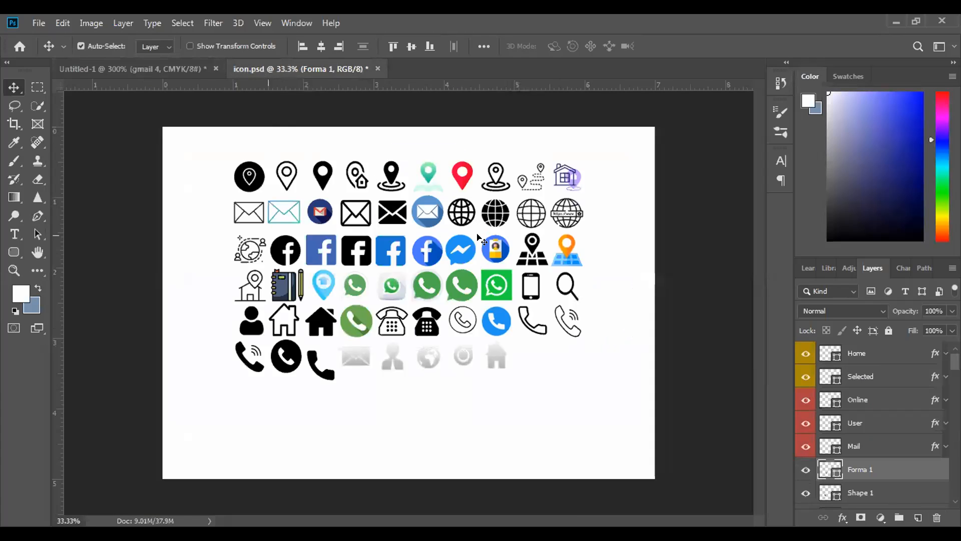
drag(471, 207, 571, 315)
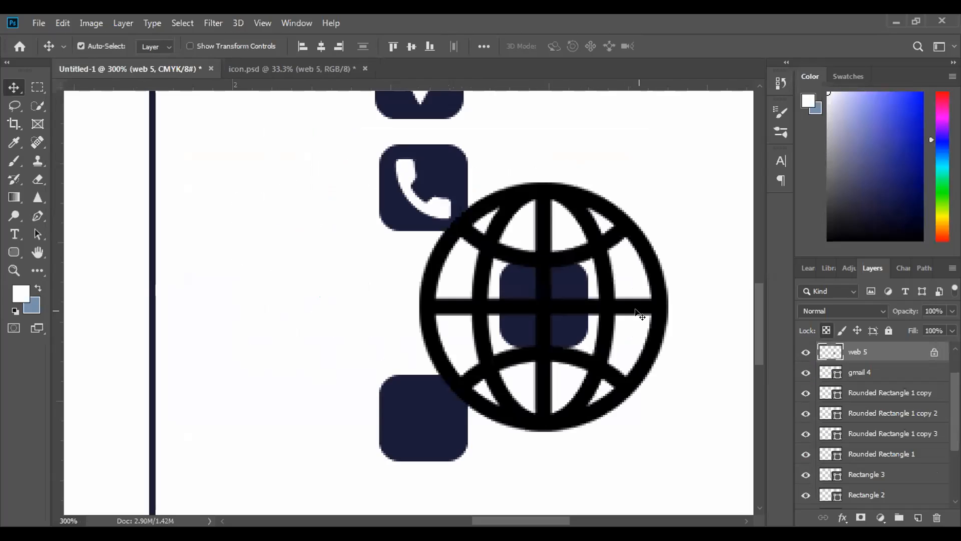
key(ctrl+t)
drag(668, 427, 476, 243)
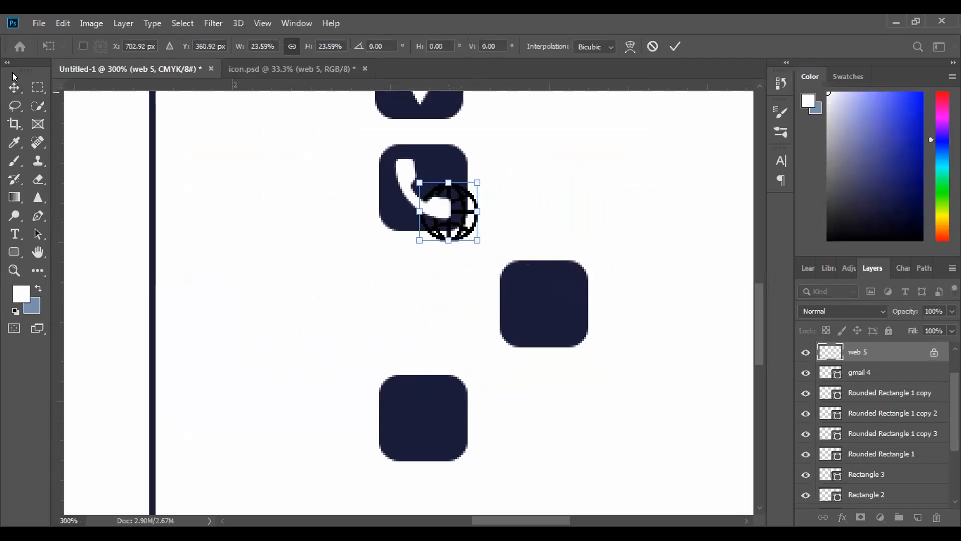
click(673, 46)
drag(473, 220, 570, 314)
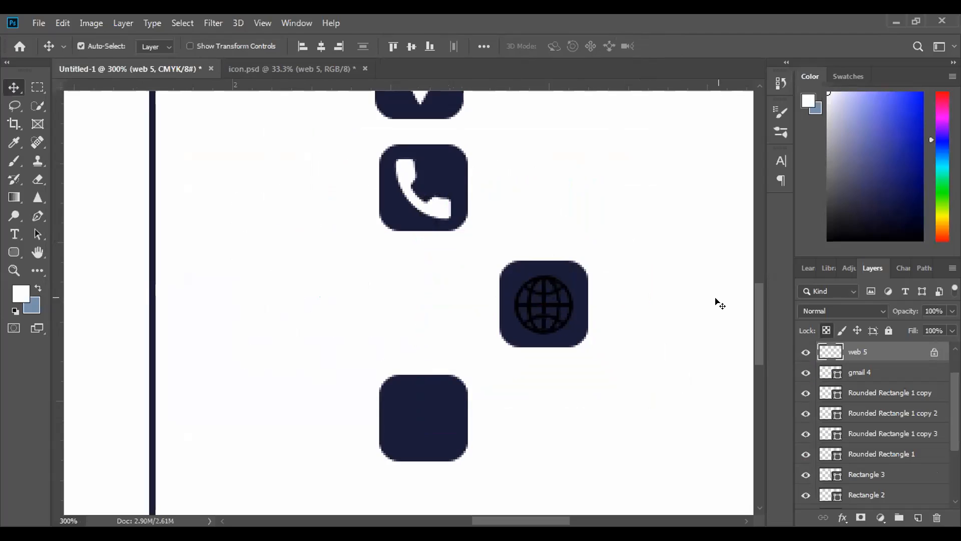
Fill the globe with white and move it with its navy square into the icon column below the phone icon
key(alt+BackSpace)
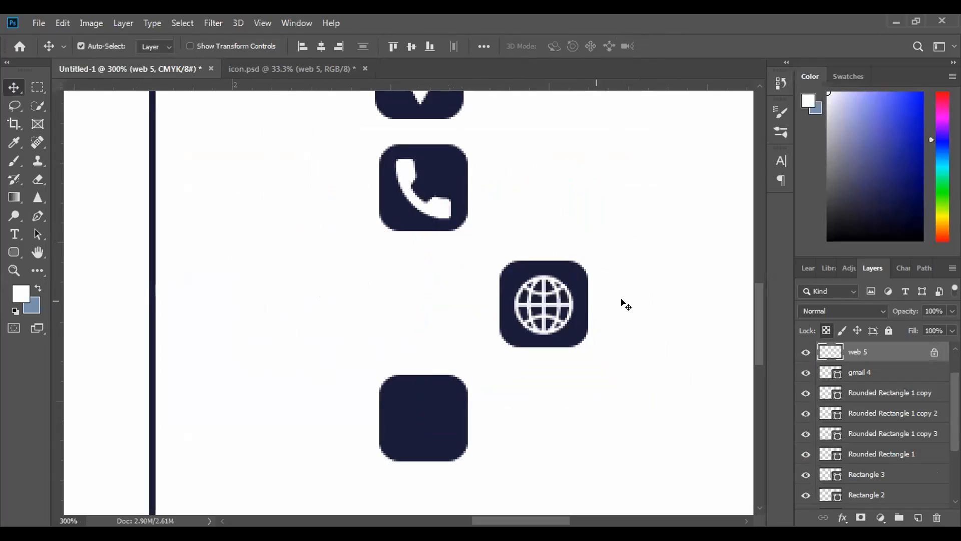
drag(583, 327, 458, 327)
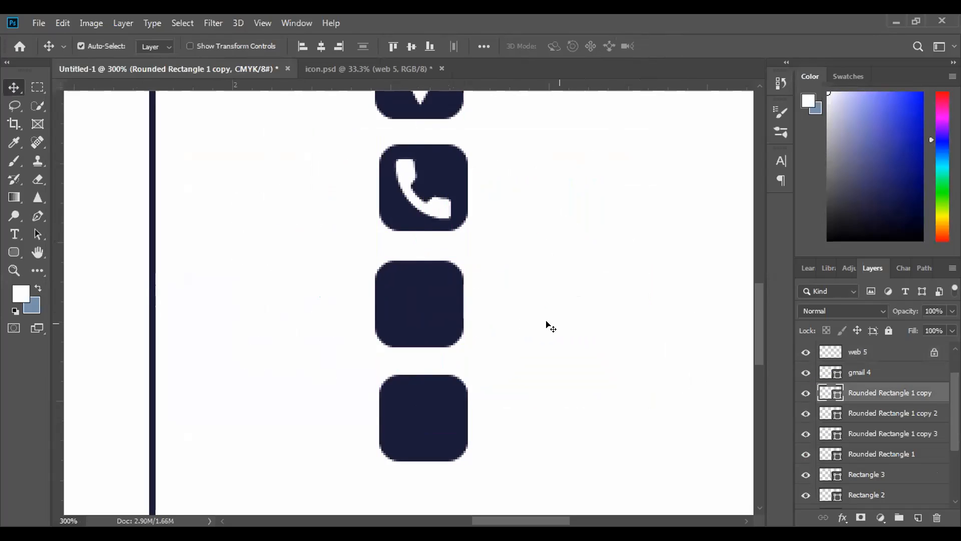
drag(564, 316, 430, 311)
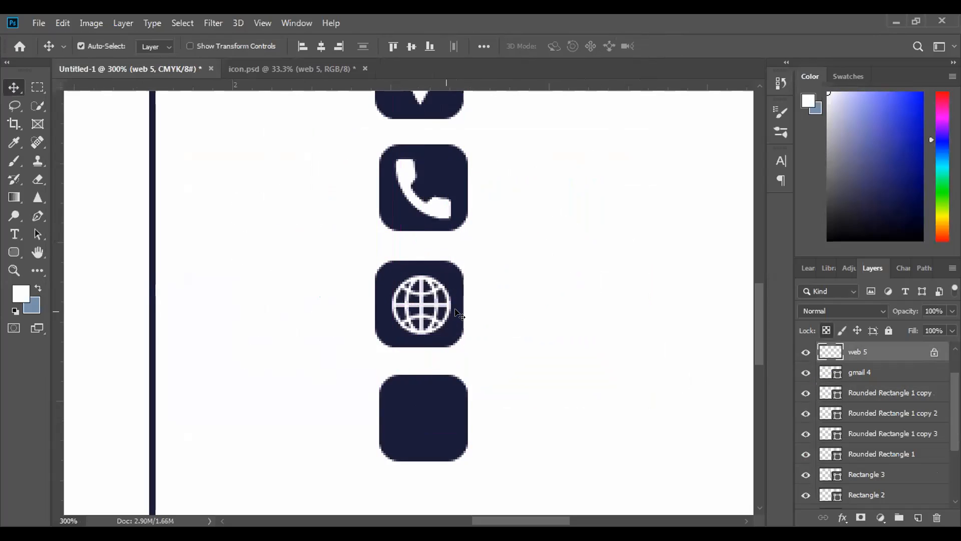
key(ctrl)
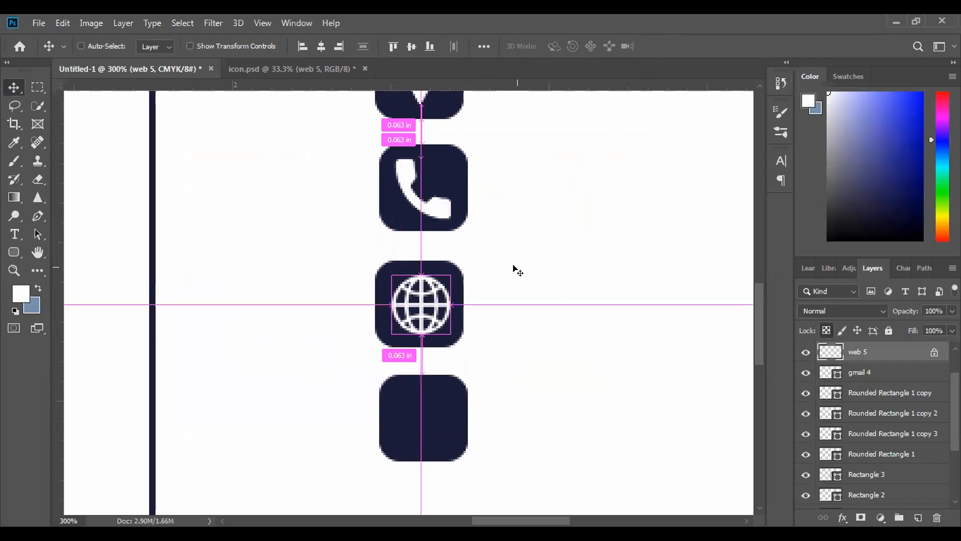
Move the white envelope icon of layer gmail 4 onto the lowest navy square
key(ctrl+minus)
key(ctrl+minus)
drag(410, 134, 419, 347)
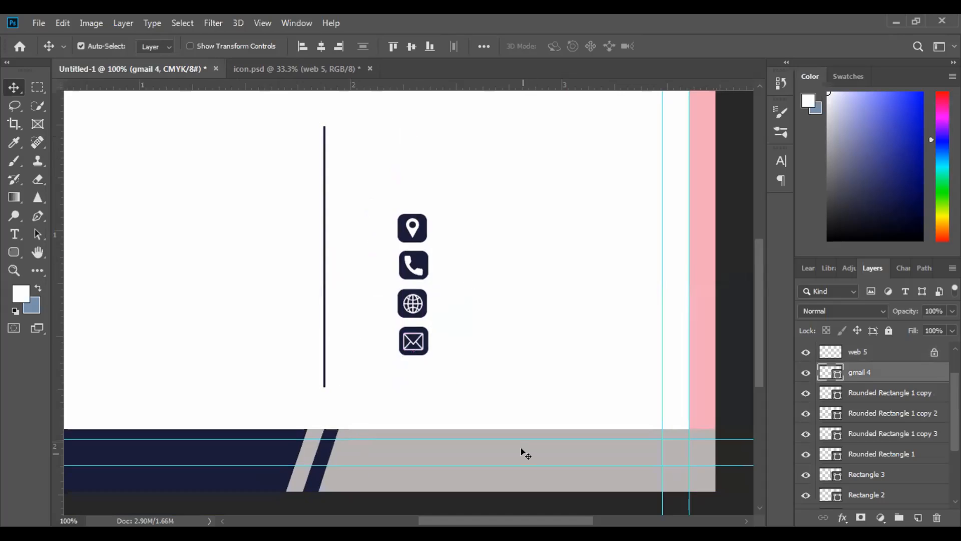
key(ctrl+minus)
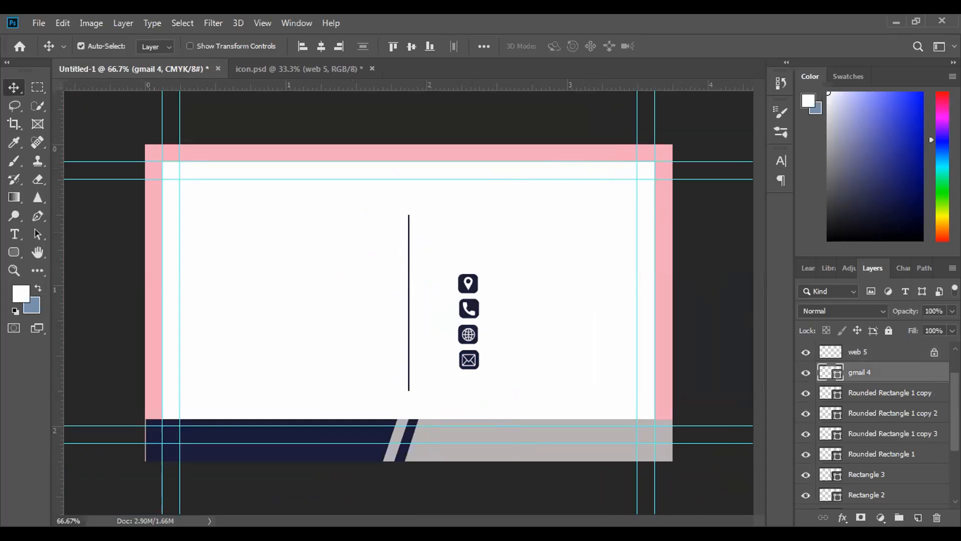
Select all layers from location 2 to Rounded Rectangle 1 and align their horizontal centers to the selection
scroll(921, 409, up, 2)
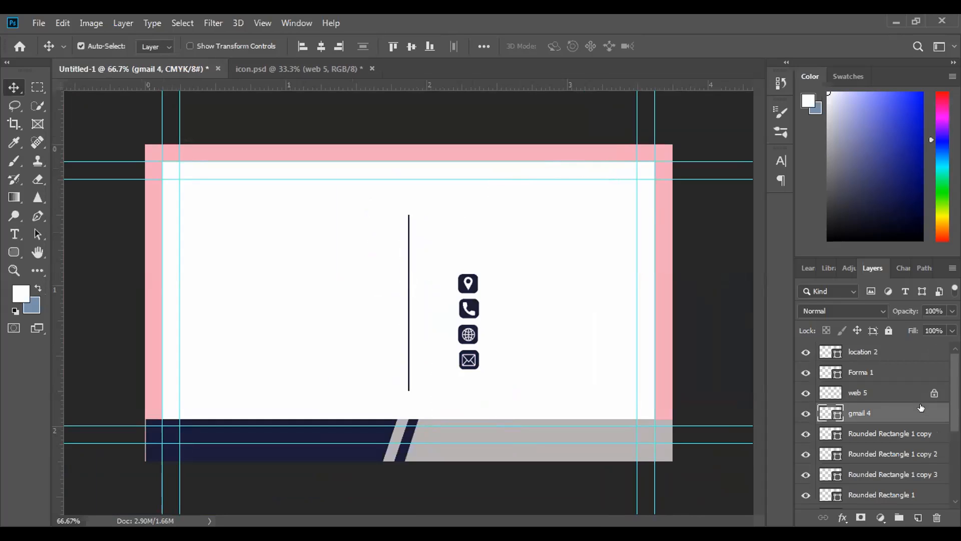
click(886, 352)
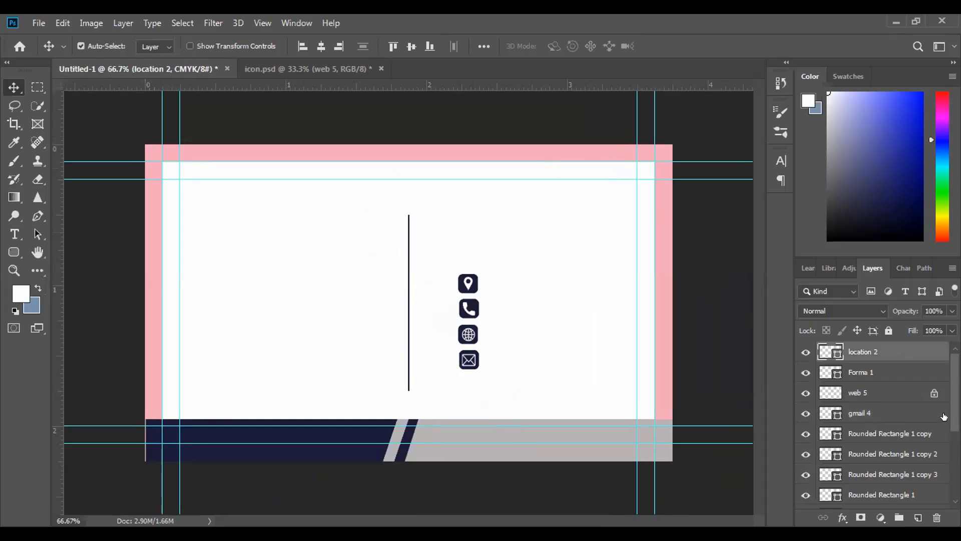
scroll(880, 425, down, 3)
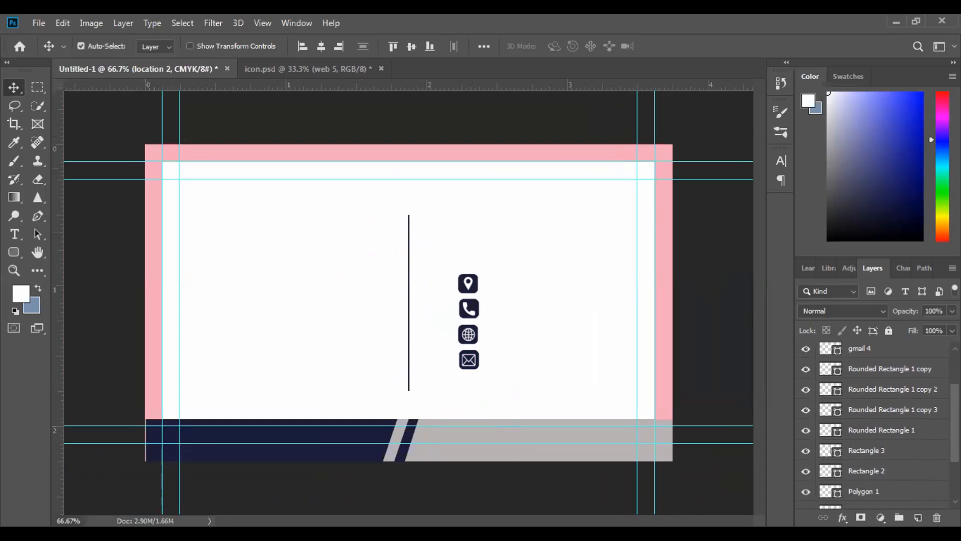
shift+click(872, 429)
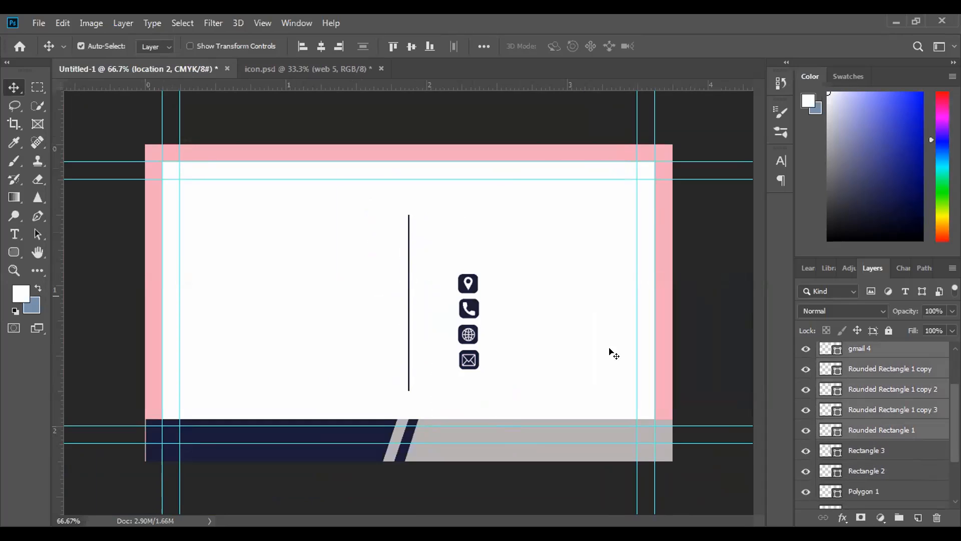
click(477, 44)
click(551, 169)
click(535, 181)
click(435, 83)
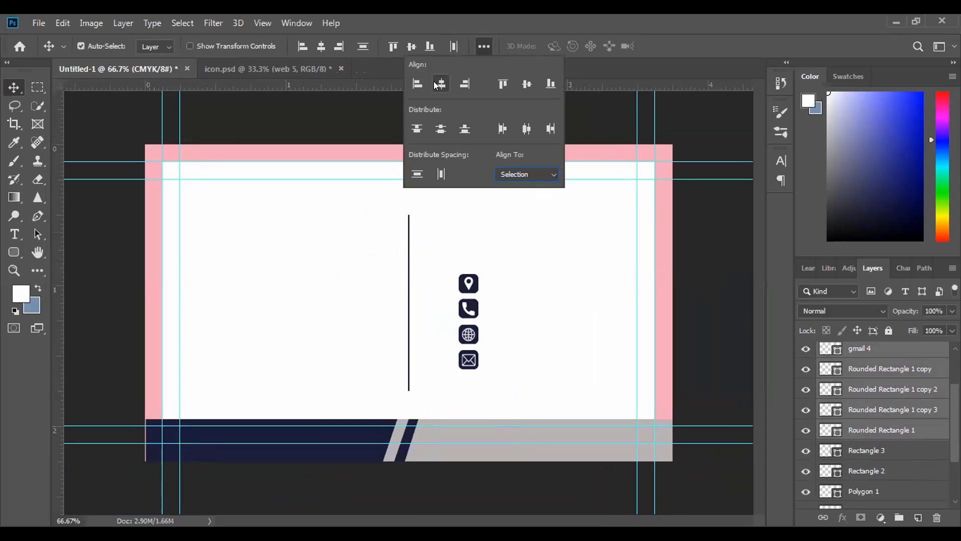
Try aligning the selected icon layers' vertical centers and distributing their vertical centers, undoing each attempt
click(524, 84)
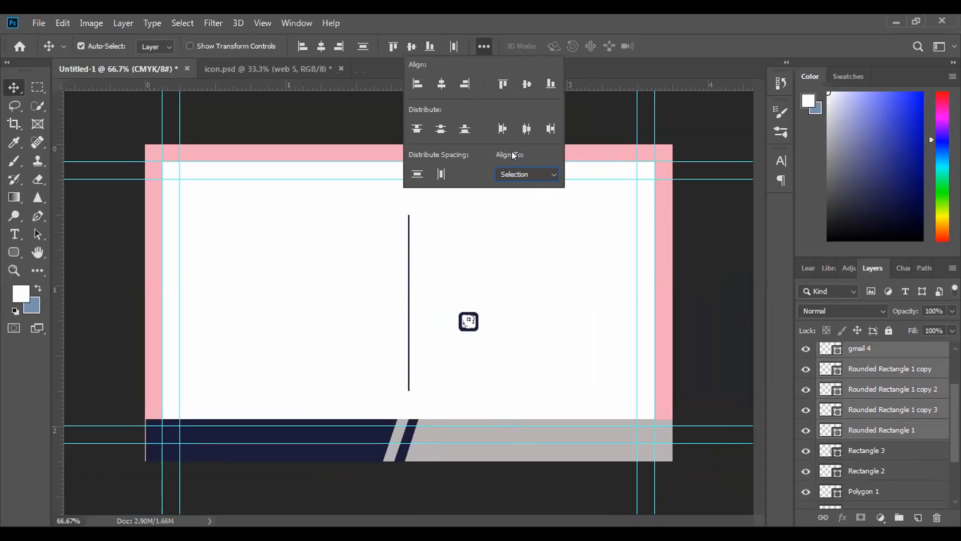
key(ctrl+z)
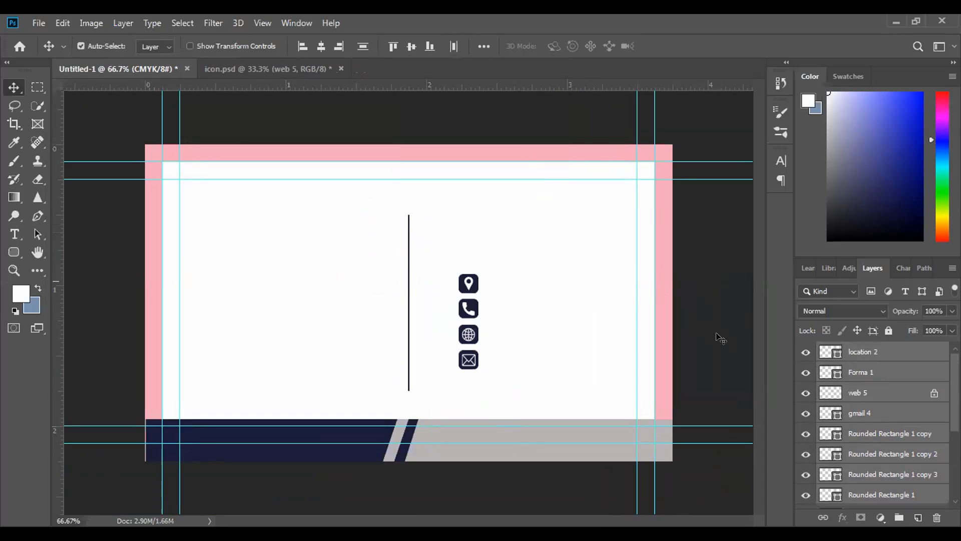
click(482, 46)
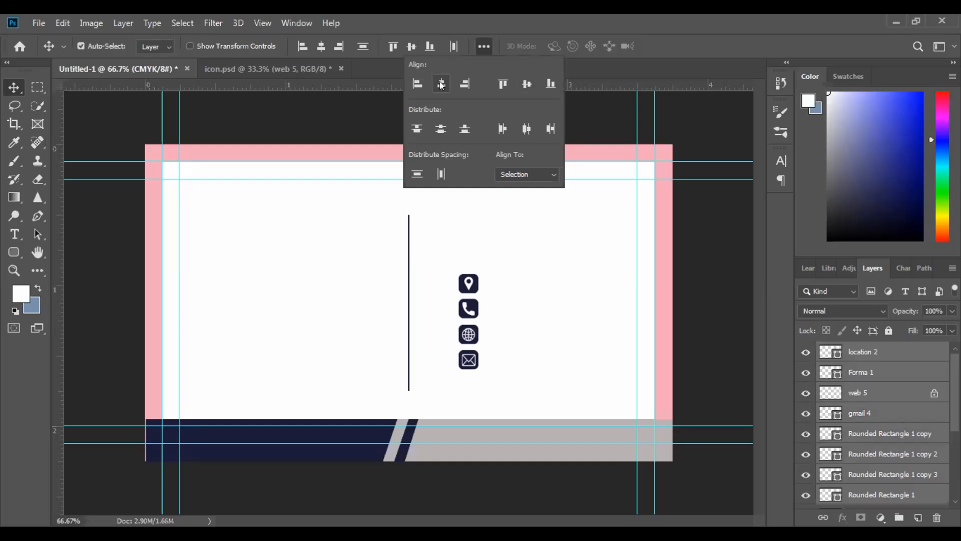
click(441, 129)
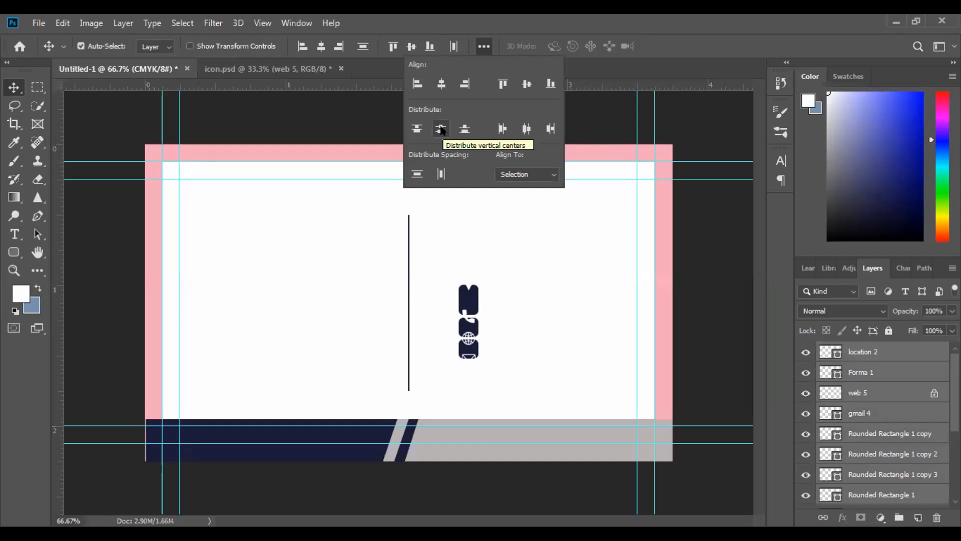
click(441, 129)
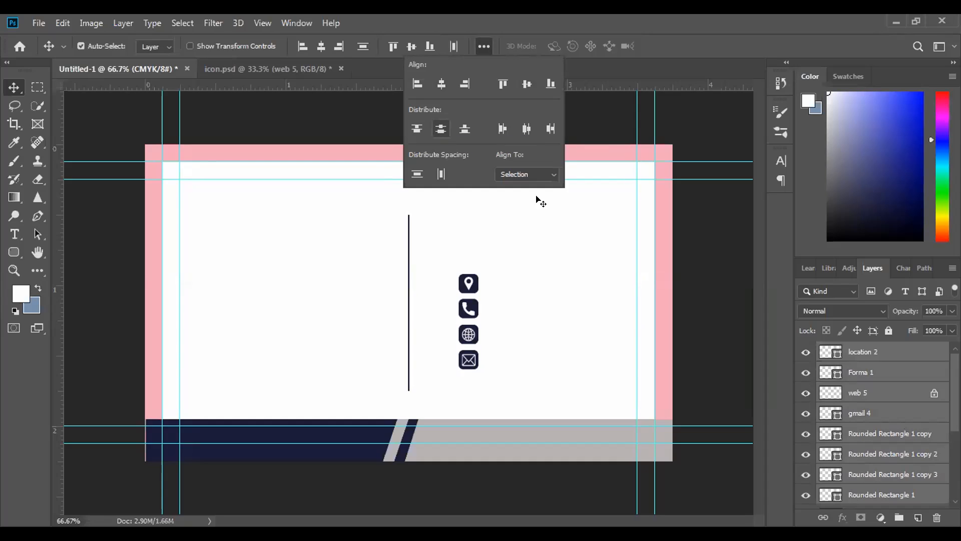
Unlock the web 5 layer and try distributing the icon layers' vertical centers again
click(932, 394)
click(484, 47)
click(441, 129)
Identify the location icon's square by toggling layer visibility, and place Rounded Rectangle 1 directly below location 2 in the layer order
click(888, 349)
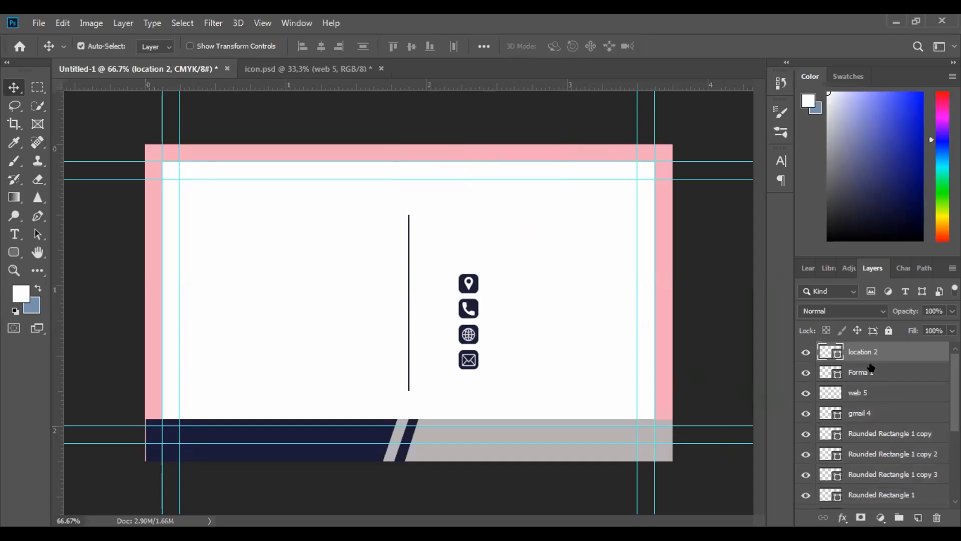
click(806, 353)
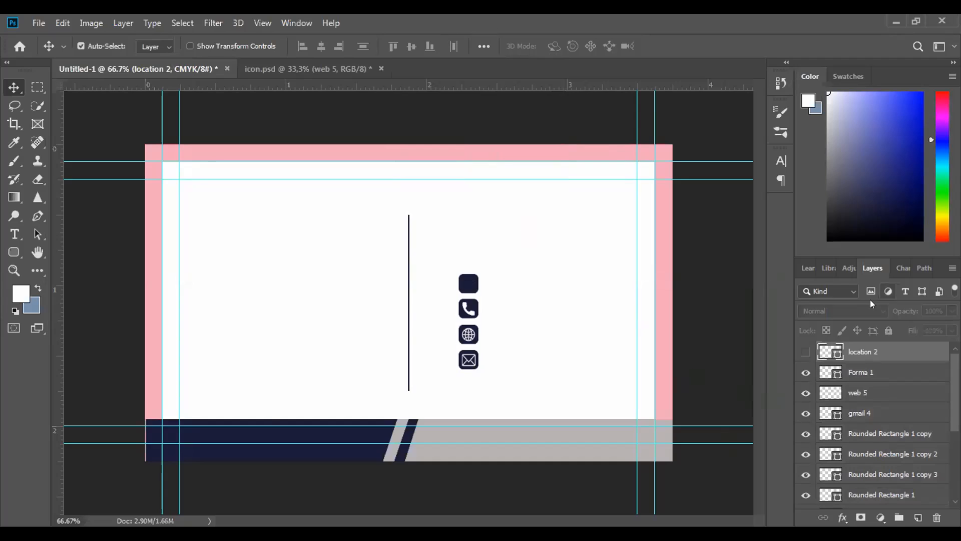
click(806, 351)
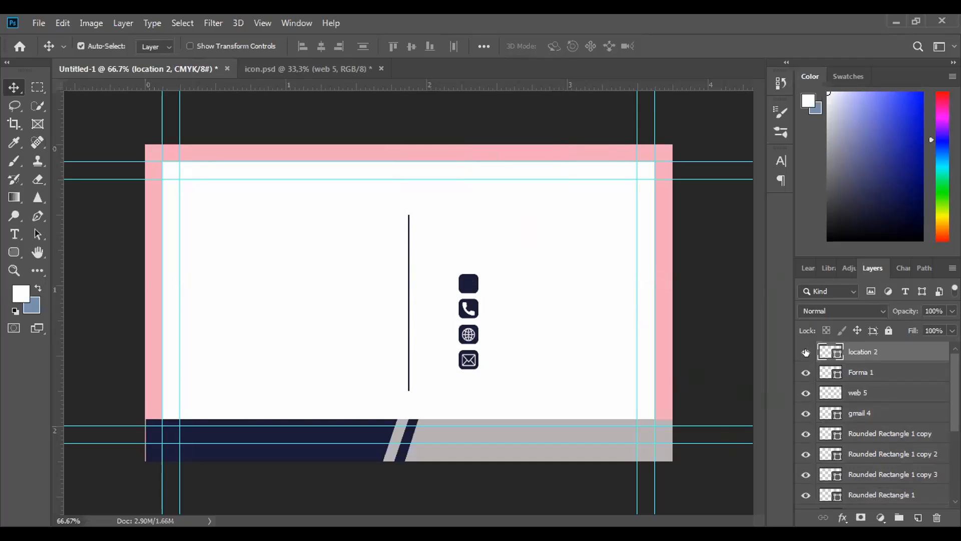
click(798, 456)
click(801, 455)
click(806, 474)
click(806, 475)
drag(853, 493, 863, 370)
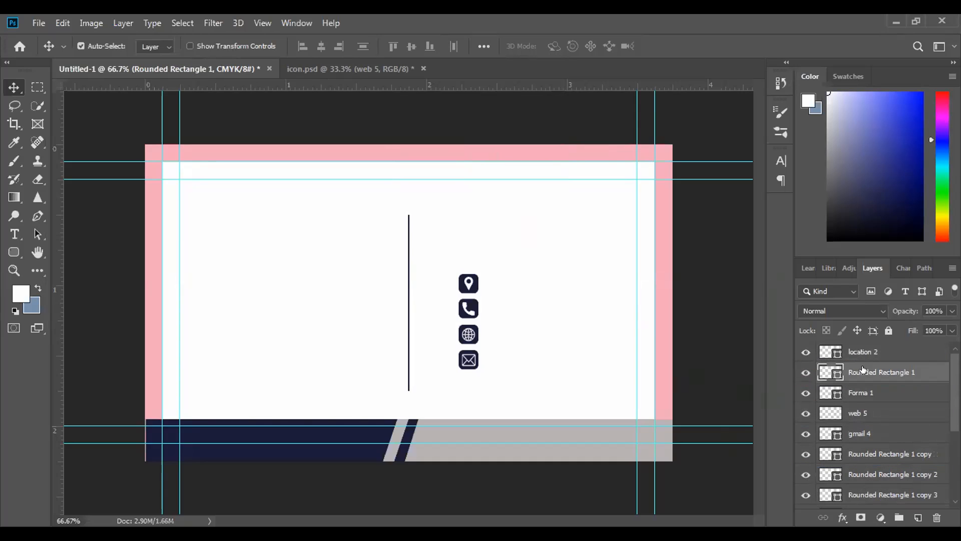
Identify the phone icon's square by toggling layer visibility, and place Rounded Rectangle 1 copy 2 directly below Forma 1
click(806, 393)
click(806, 393)
click(802, 496)
click(801, 496)
click(805, 455)
click(806, 455)
click(806, 475)
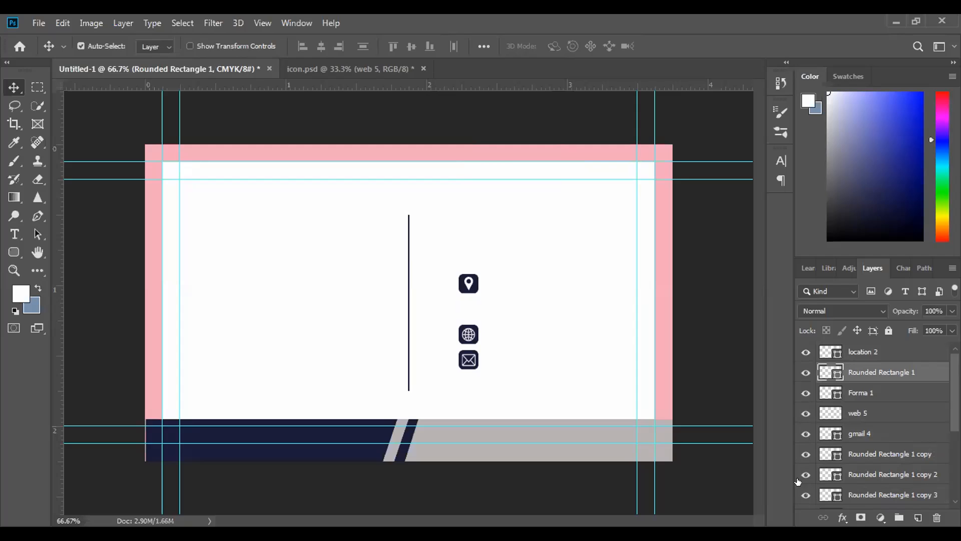
double_click(873, 474)
click(742, 397)
drag(906, 469, 894, 404)
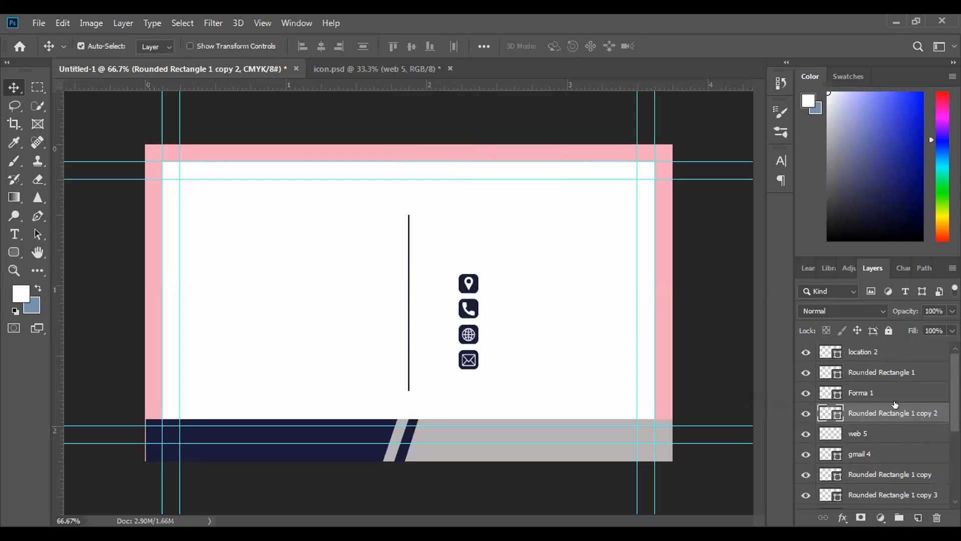
Check which square belongs to the globe by toggling visibility, and place Rounded Rectangle 1 copy directly below web 5
click(817, 438)
click(801, 436)
click(801, 436)
scroll(899, 427, down, 1)
scroll(900, 427, down, 1)
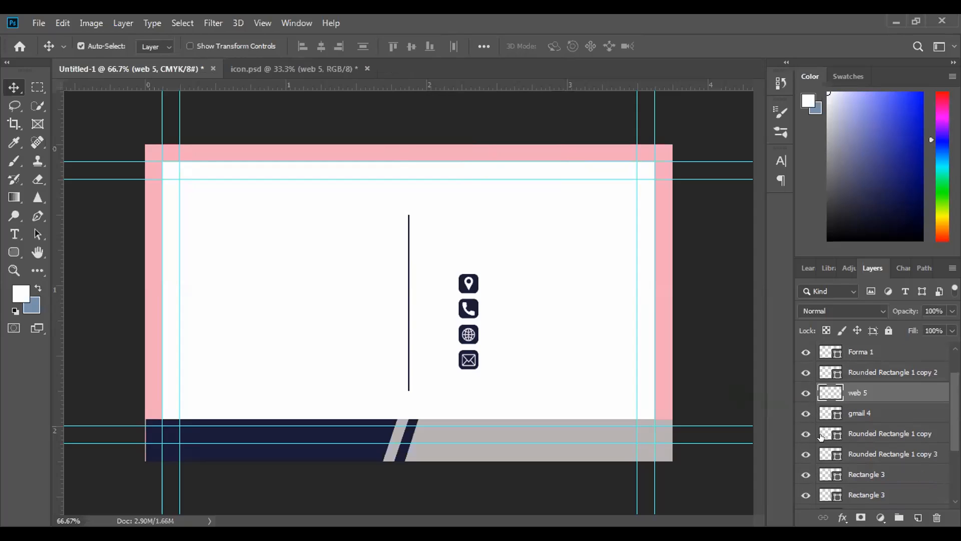
click(801, 431)
click(800, 432)
drag(872, 429, 872, 406)
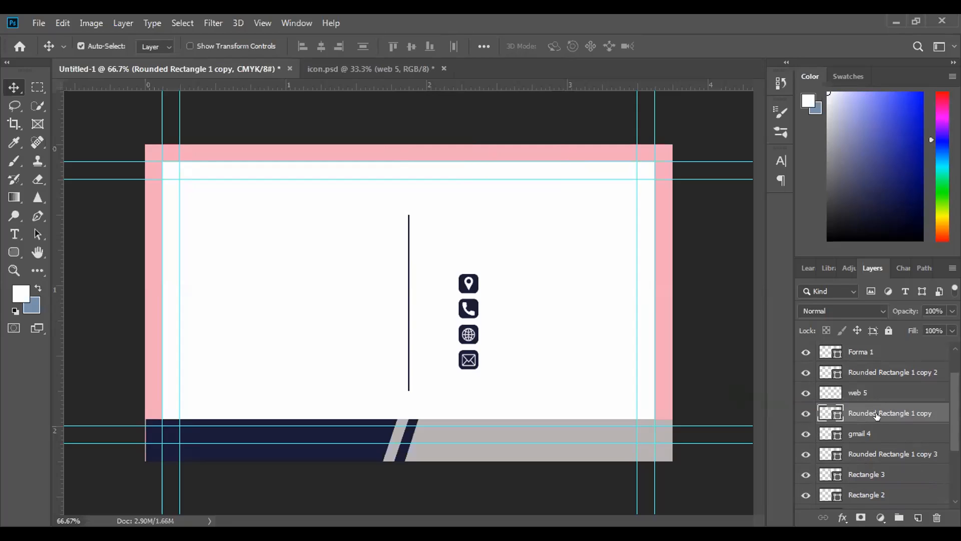
Select the location 2 and Rounded Rectangle 1 layers and align their vertical centers
scroll(874, 407, up, 2)
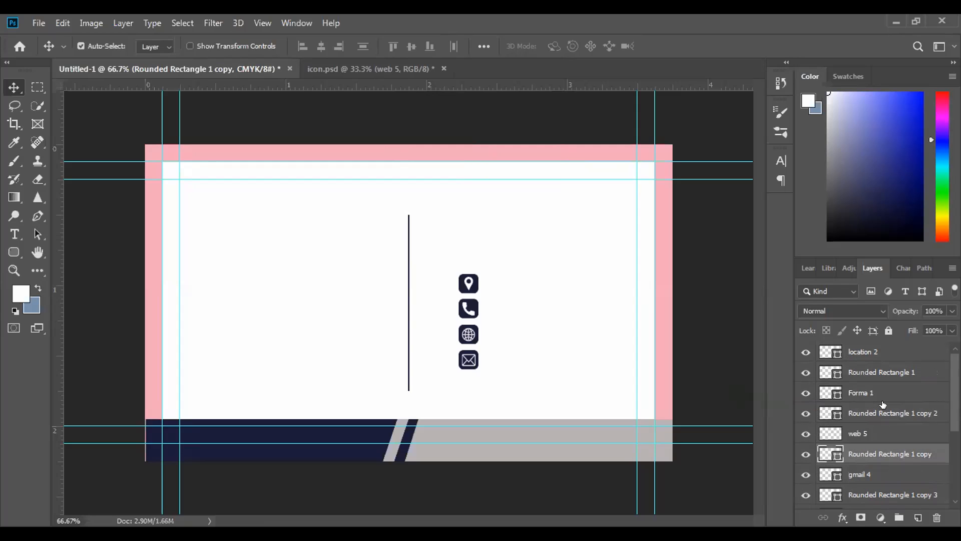
click(875, 353)
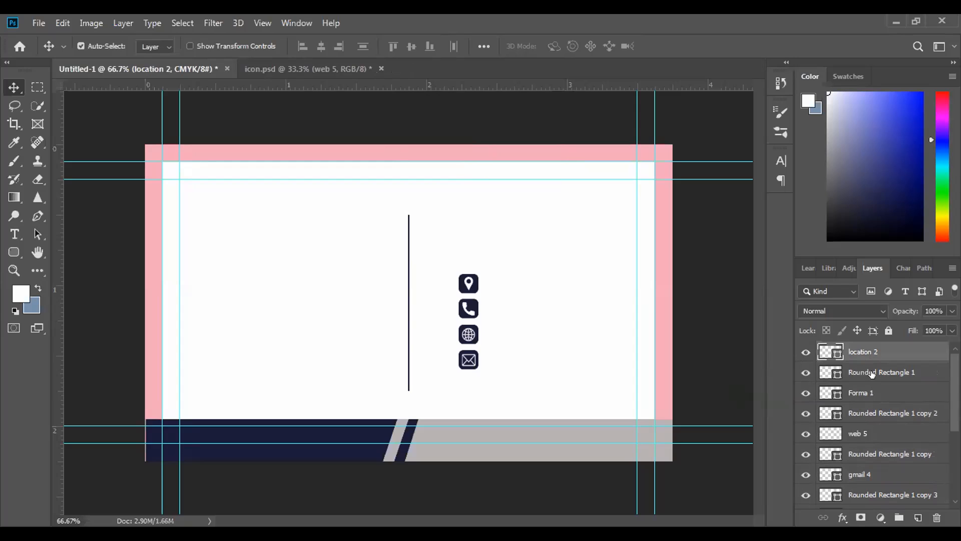
shift+click(871, 373)
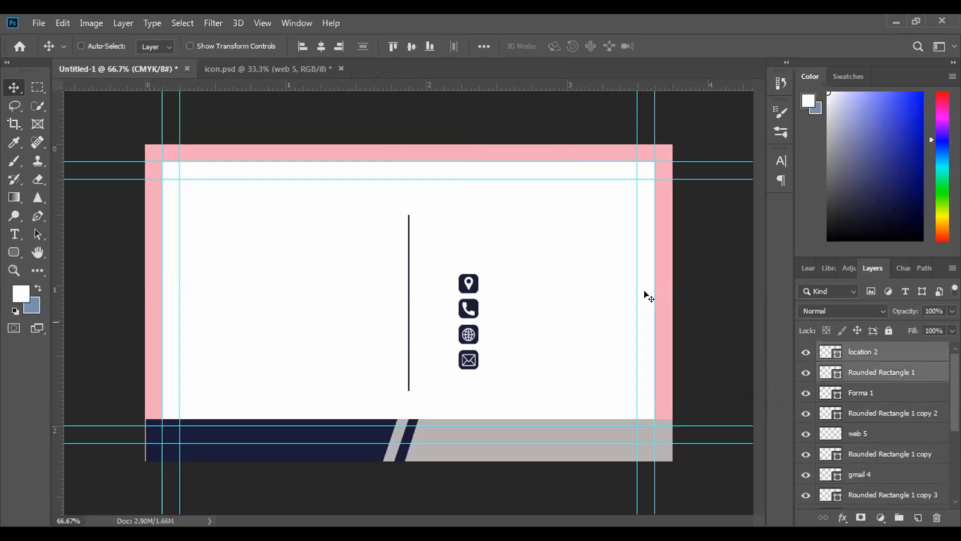
click(482, 46)
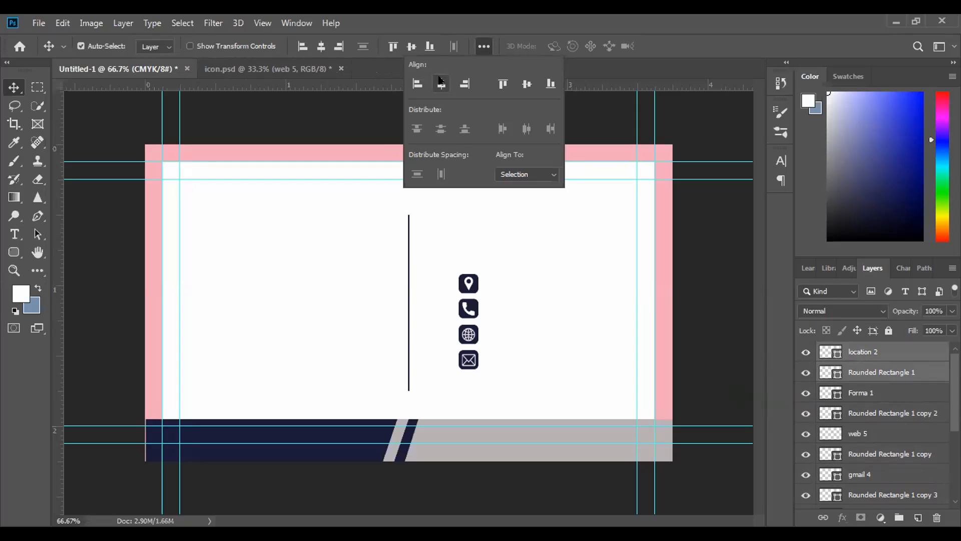
click(525, 86)
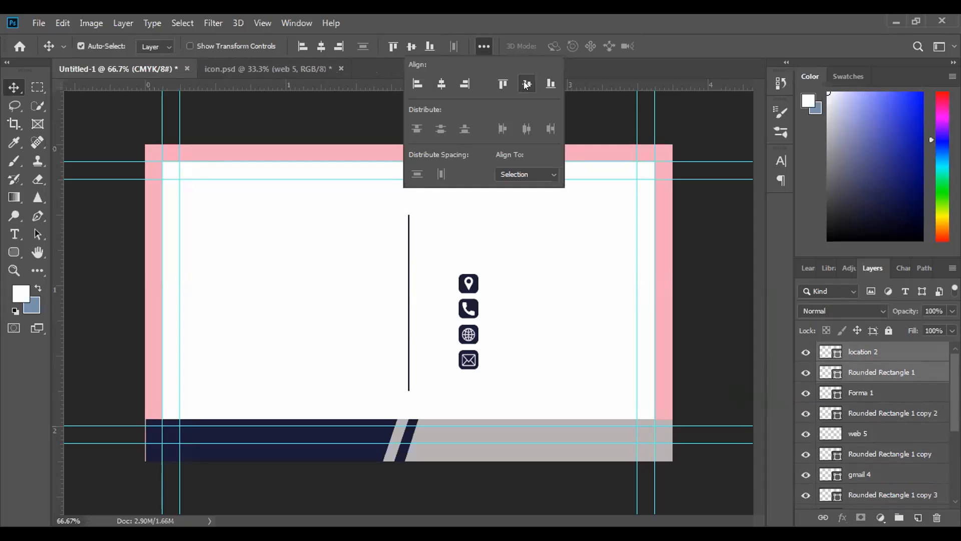
Group the location 2 and Rounded Rectangle 1 layers together
click(877, 393)
click(875, 353)
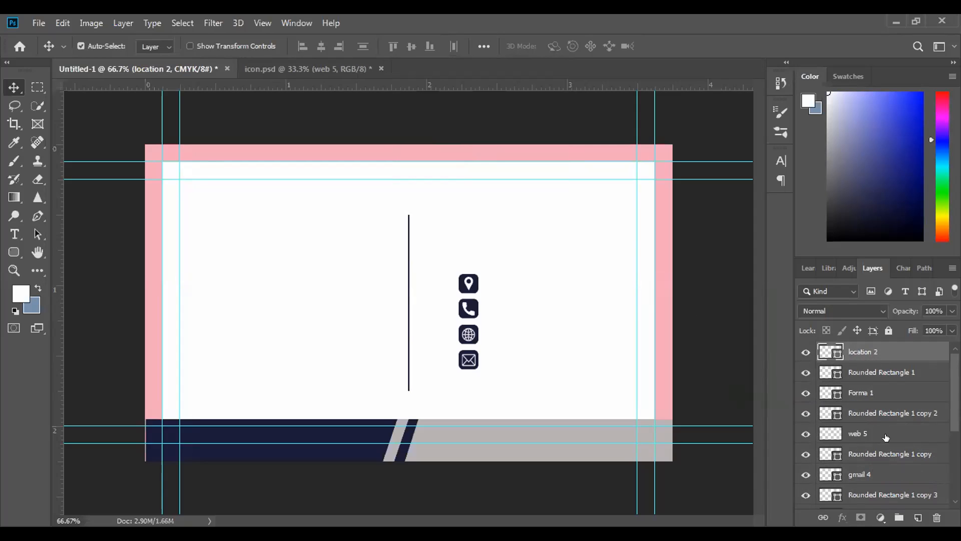
shift+click(895, 373)
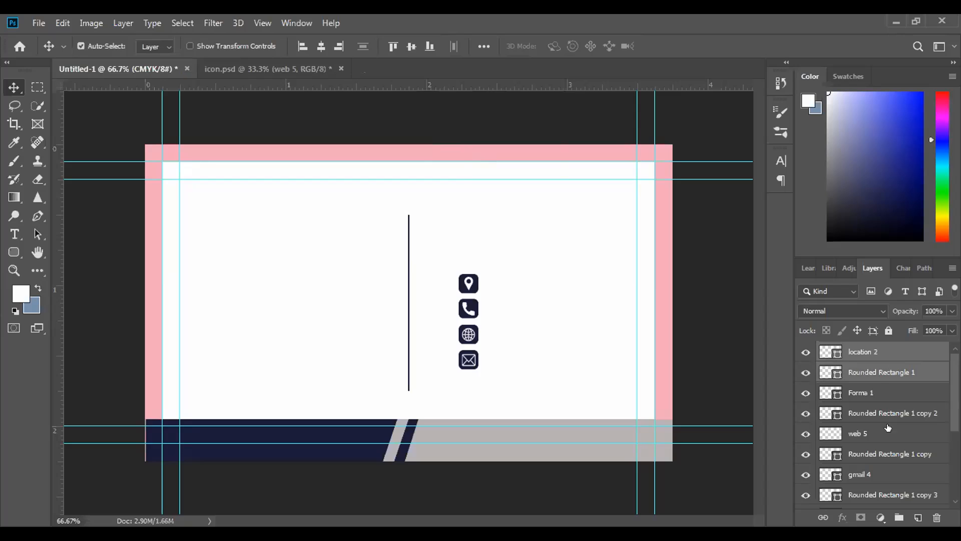
click(899, 518)
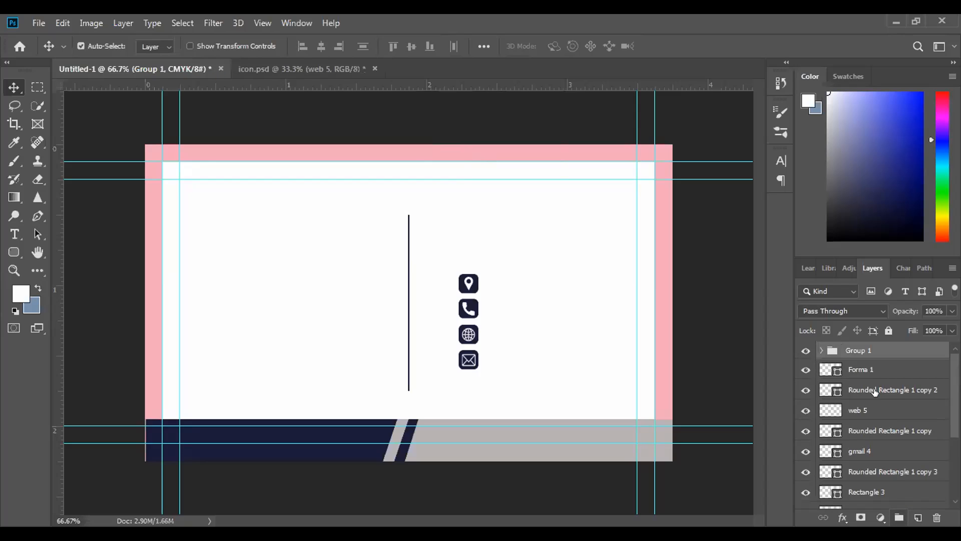
Select the Forma 1 and Rounded Rectangle 1 copy 2 layers and align their centers
click(868, 370)
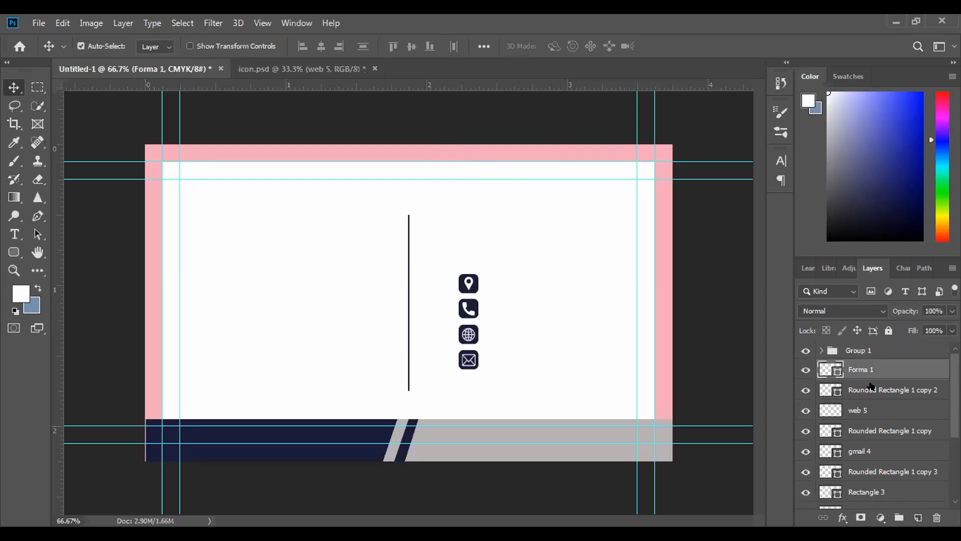
shift+click(872, 387)
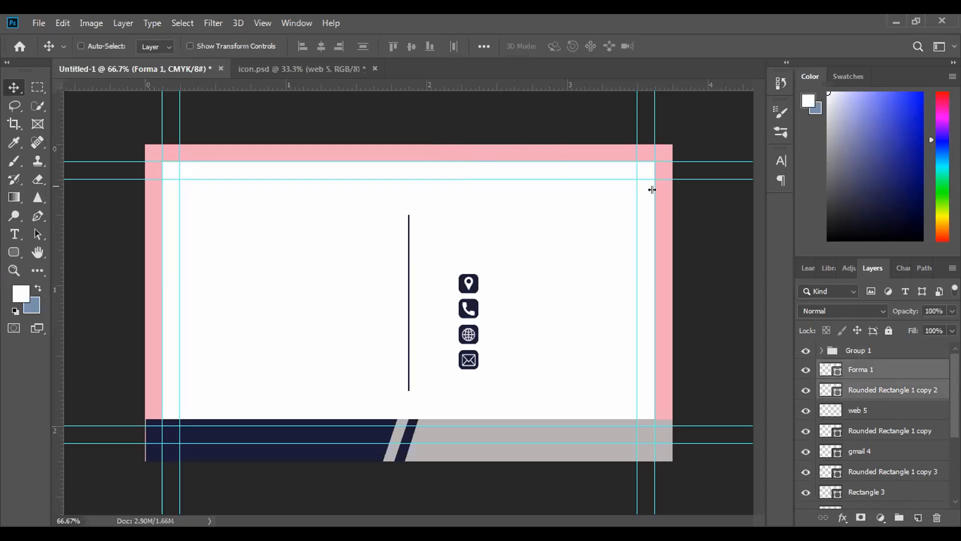
click(484, 46)
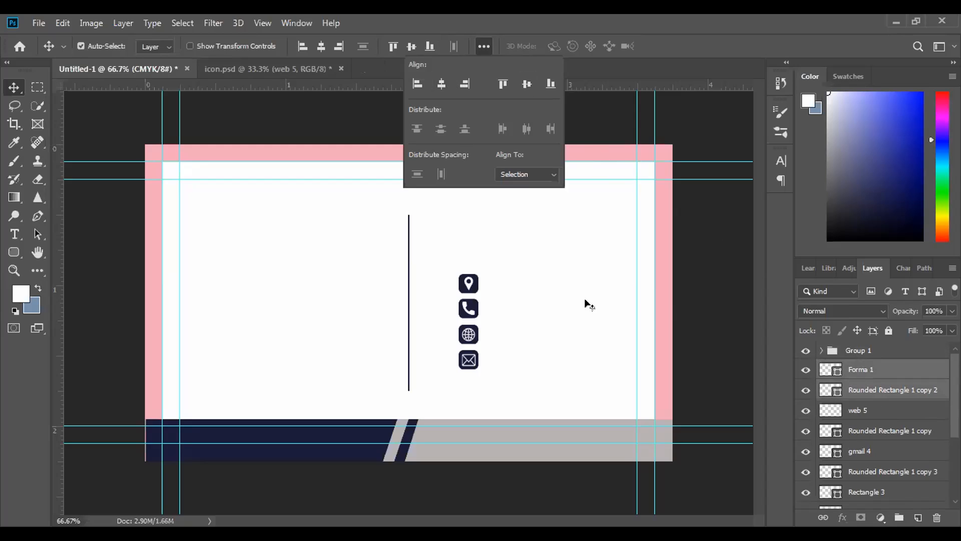
click(754, 389)
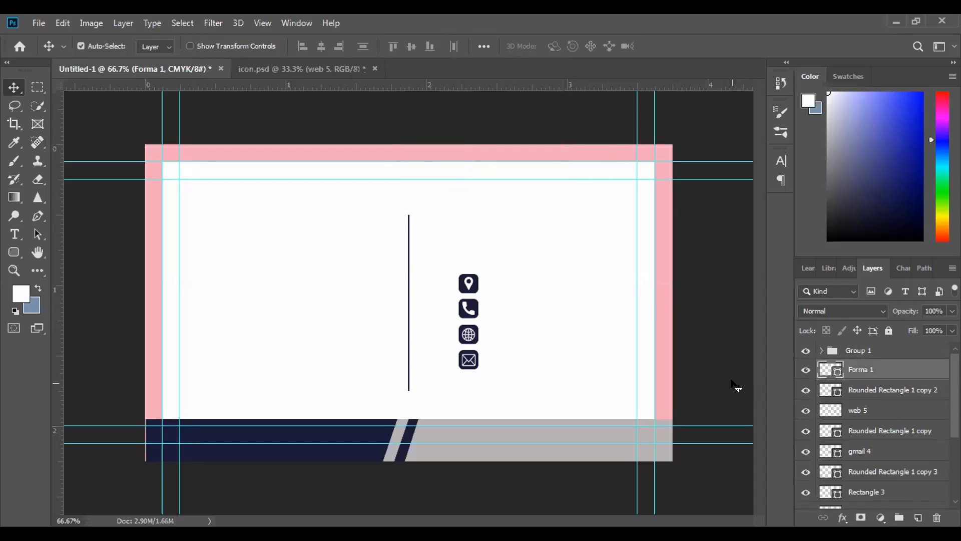
key(ctrl+t)
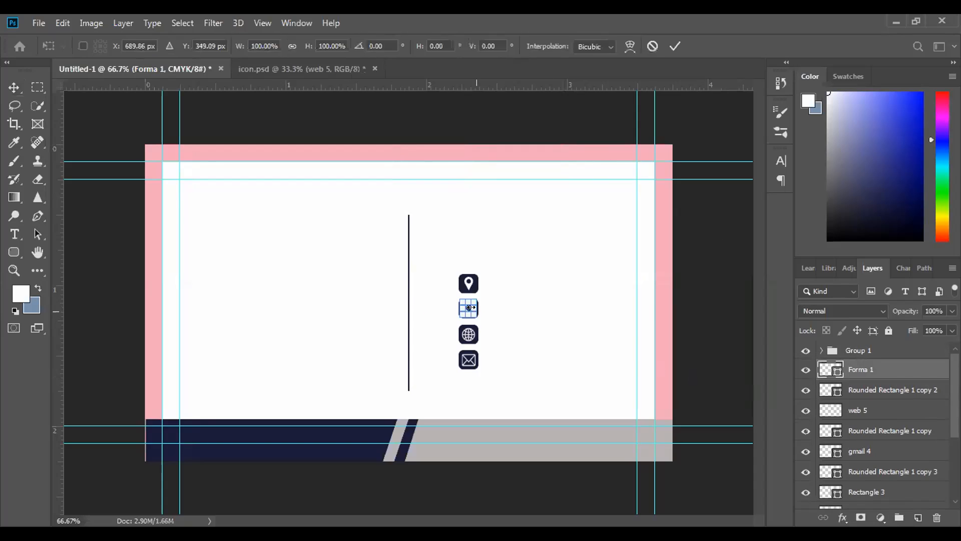
drag(468, 311, 468, 309)
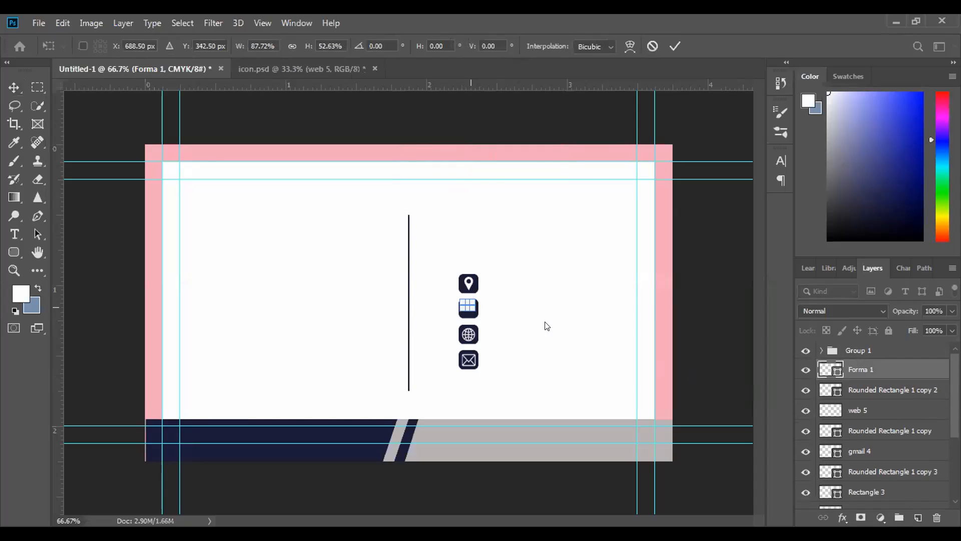
click(669, 47)
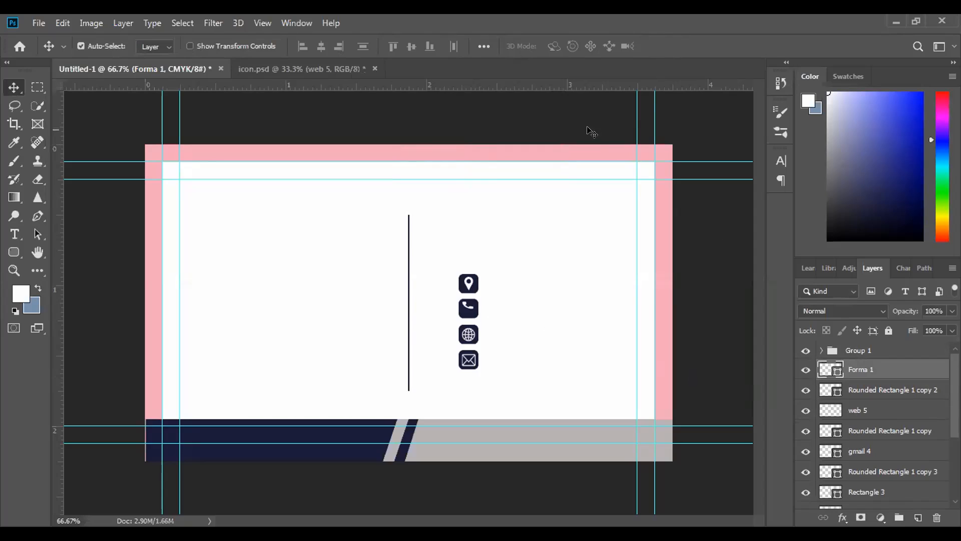
key(ctrl+z)
Scale the phone icon on the Forma 1 layer down slightly inside its navy square
key(ctrl+t)
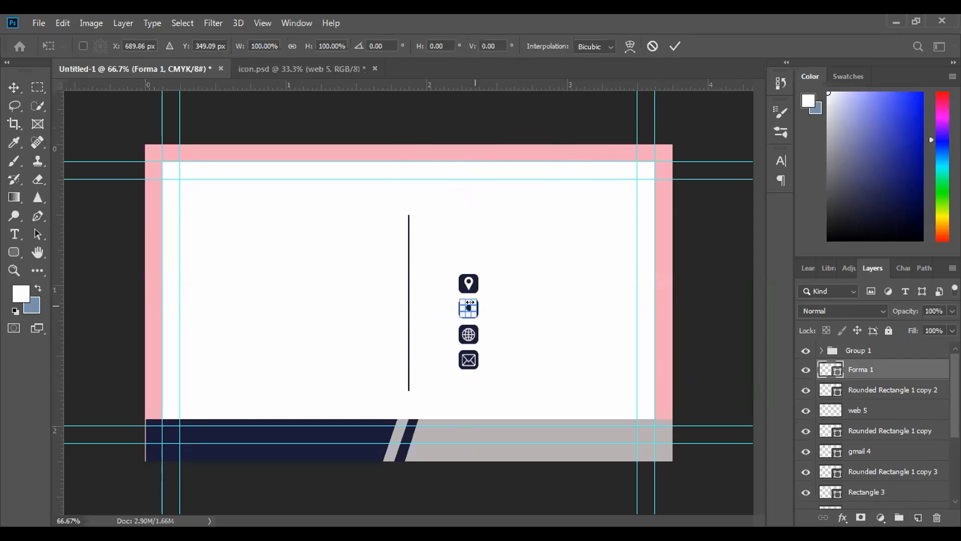
drag(470, 307, 477, 305)
click(675, 46)
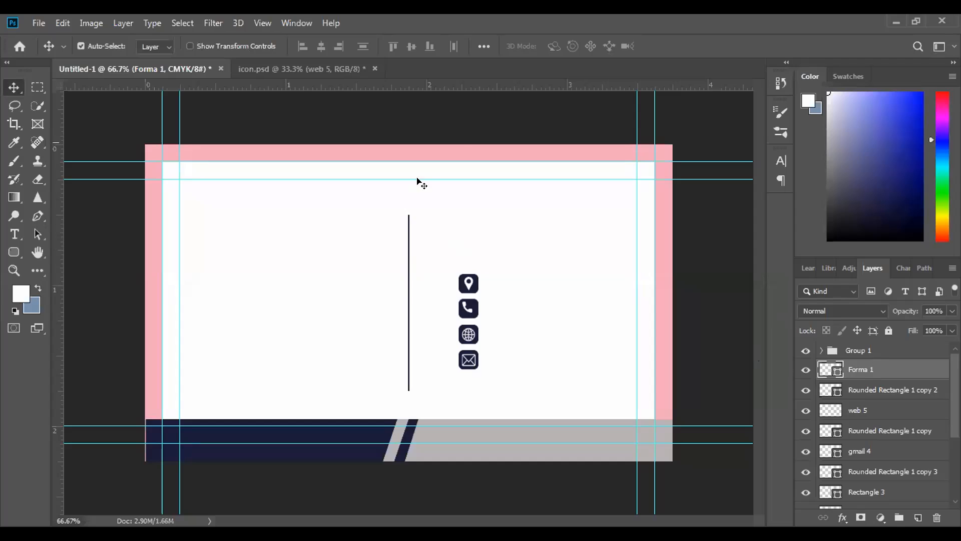
Align Forma 1 with Rounded Rectangle 1 copy 2 on both their horizontal and vertical centers
ctrl+click(873, 385)
click(488, 43)
click(437, 87)
click(527, 85)
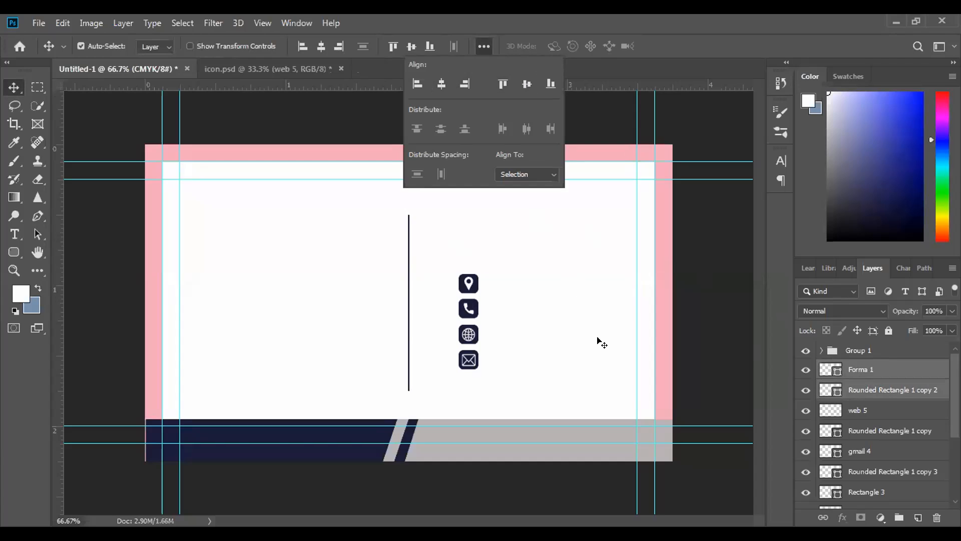
Scale the envelope icon on the gmail 4 layer to about 79% of its width and height
click(475, 361)
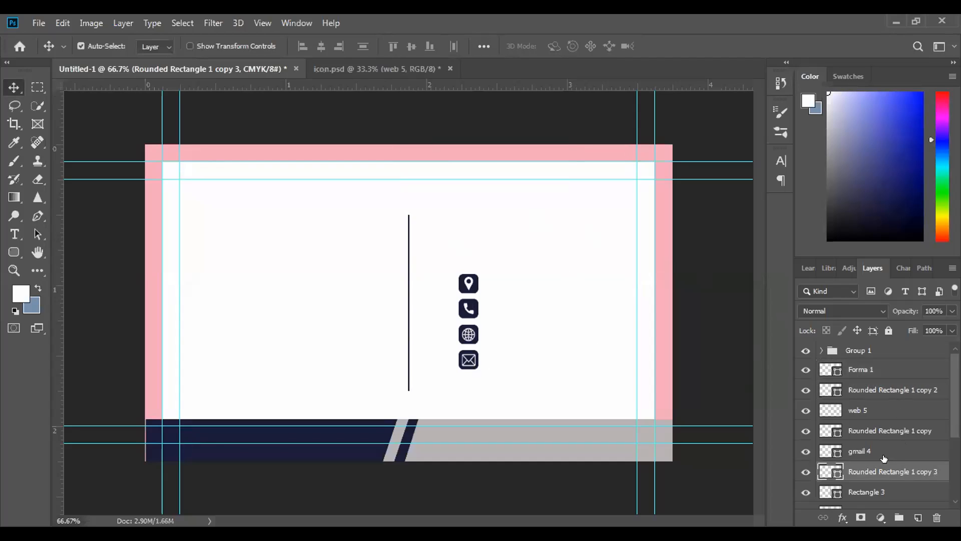
scroll(881, 469, down, 2)
click(877, 403)
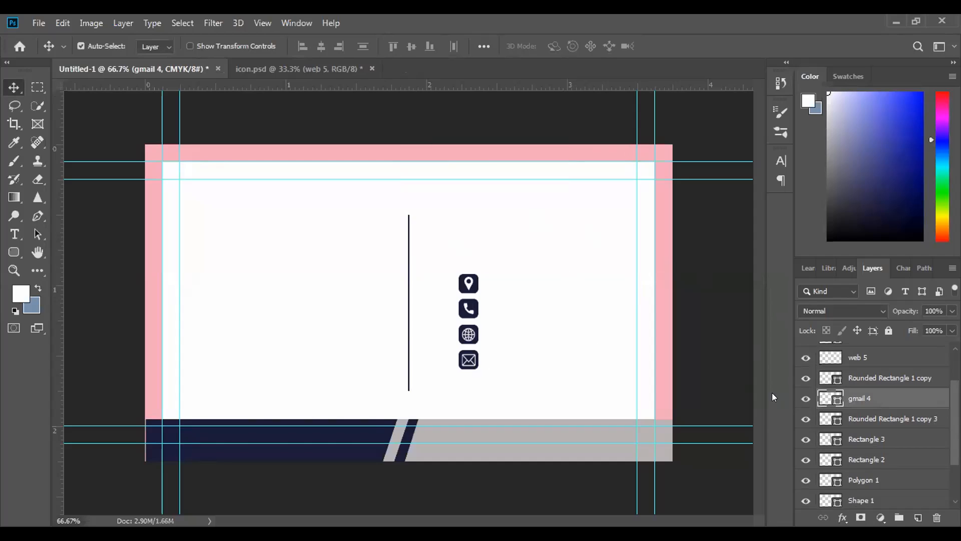
key(ctrl+t)
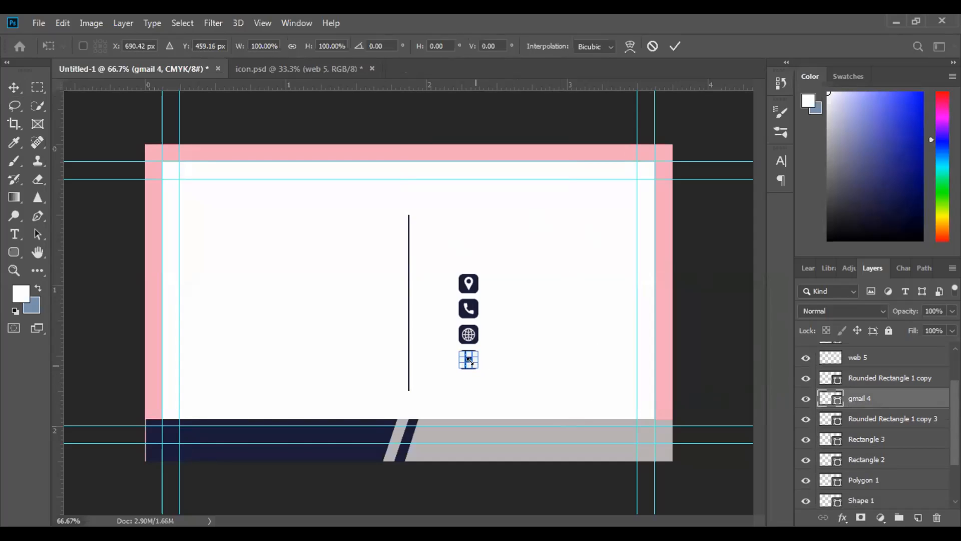
drag(470, 360, 484, 357)
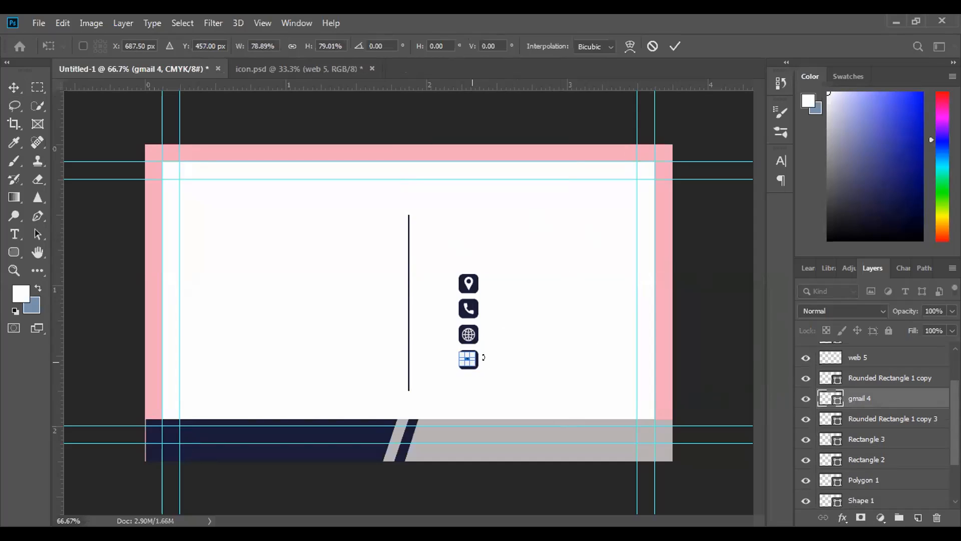
click(674, 46)
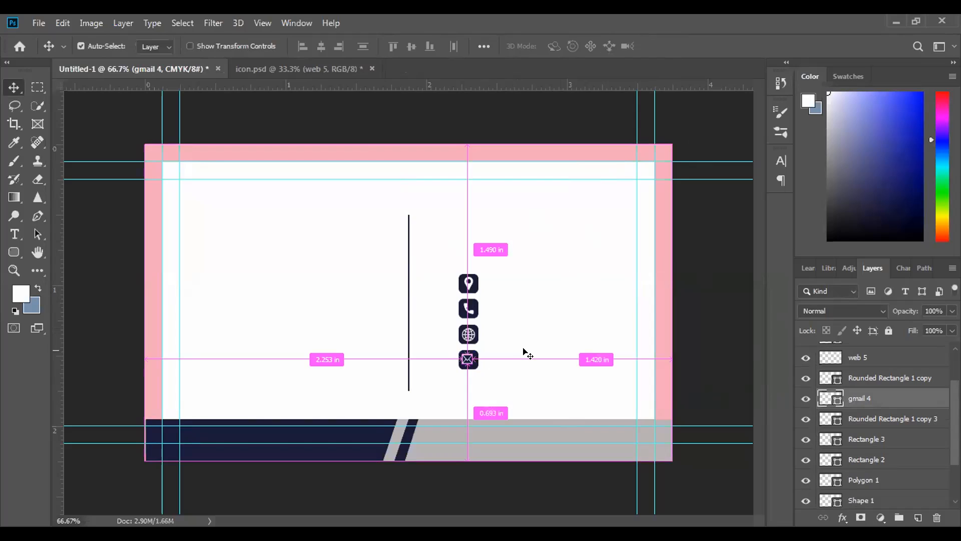
Enlarge the gmail 4 envelope icon slightly within its navy square
key(ctrl+t)
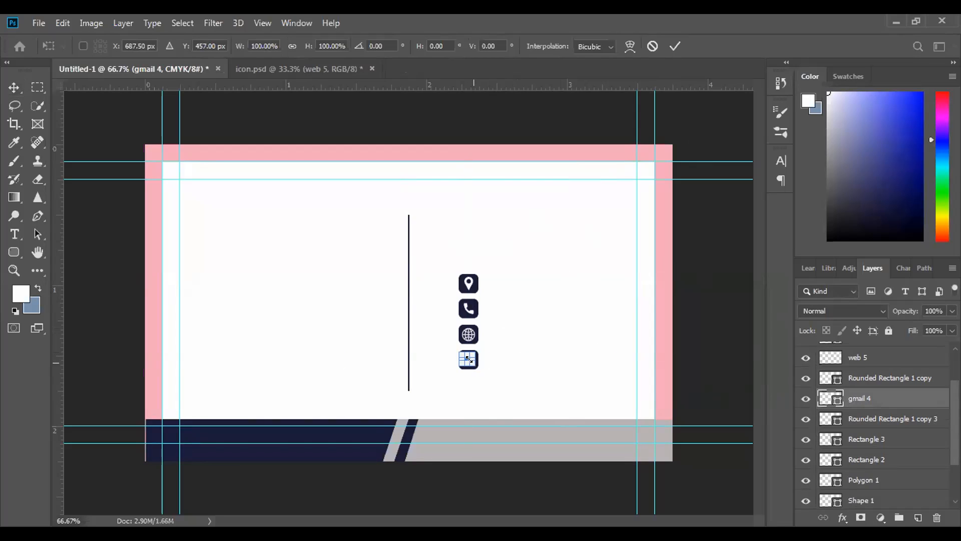
drag(475, 365, 478, 368)
click(676, 48)
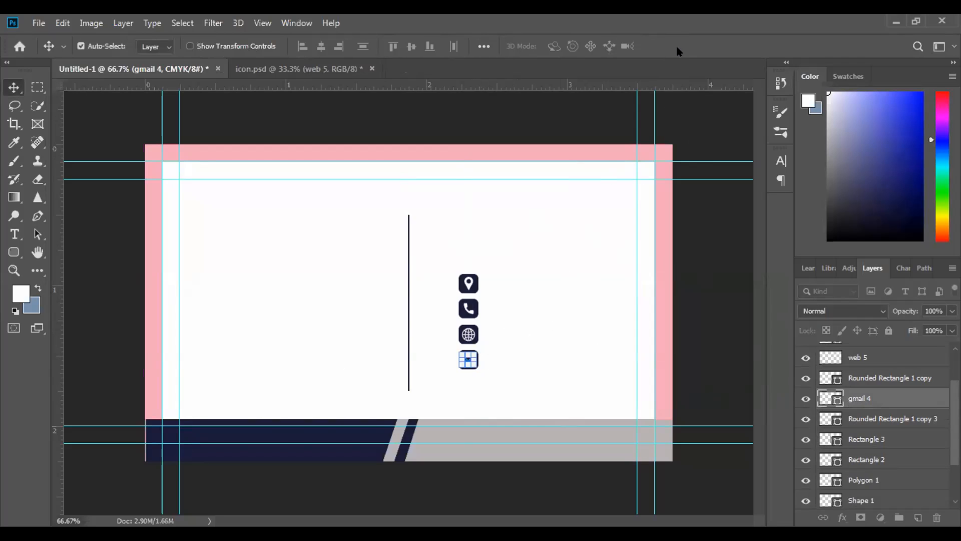
Select the gmail 4 and Rounded Rectangle 1 copy 3 layers and align their centers
scroll(909, 392, up, 1)
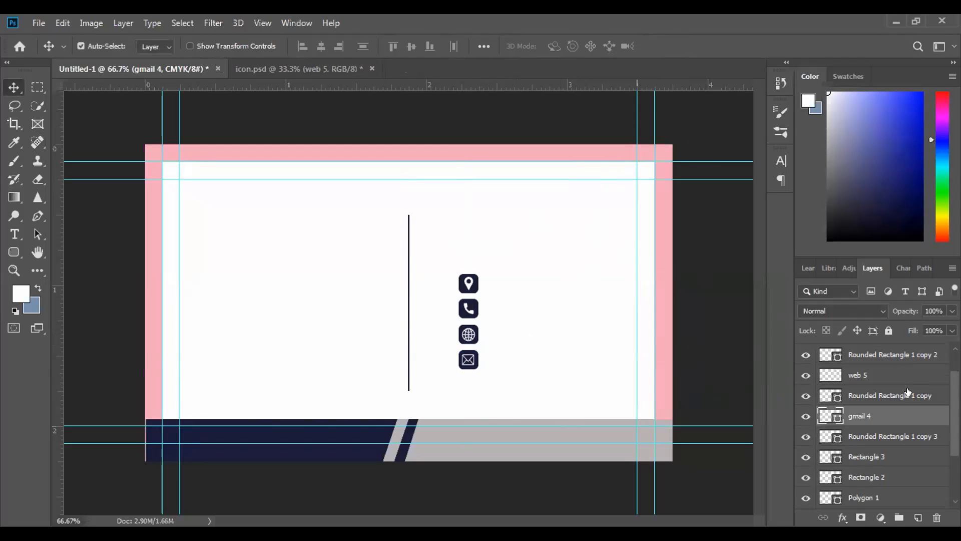
click(872, 433)
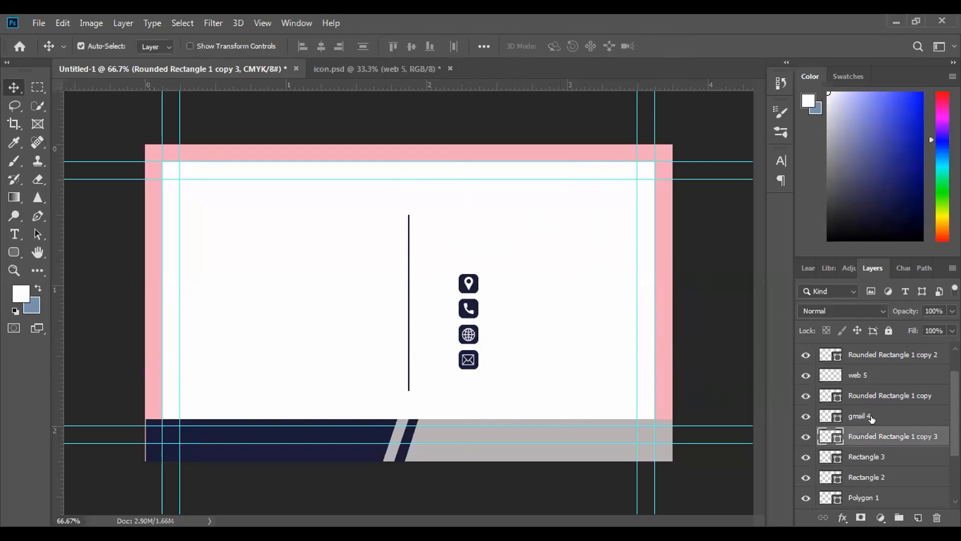
ctrl+click(866, 416)
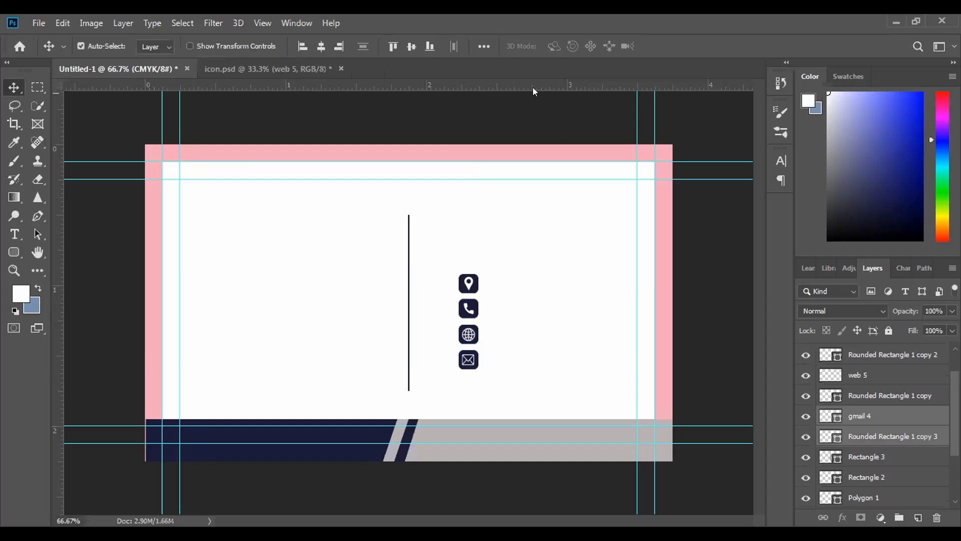
click(483, 46)
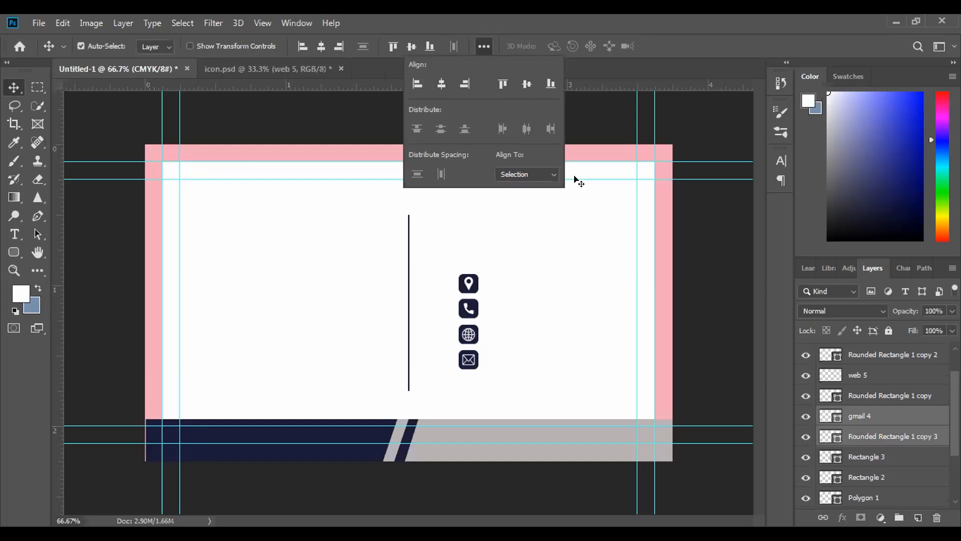
Align the centers of web 5 and Rounded Rectangle 1 copy, and clear the layer selection
scroll(898, 415, up, 2)
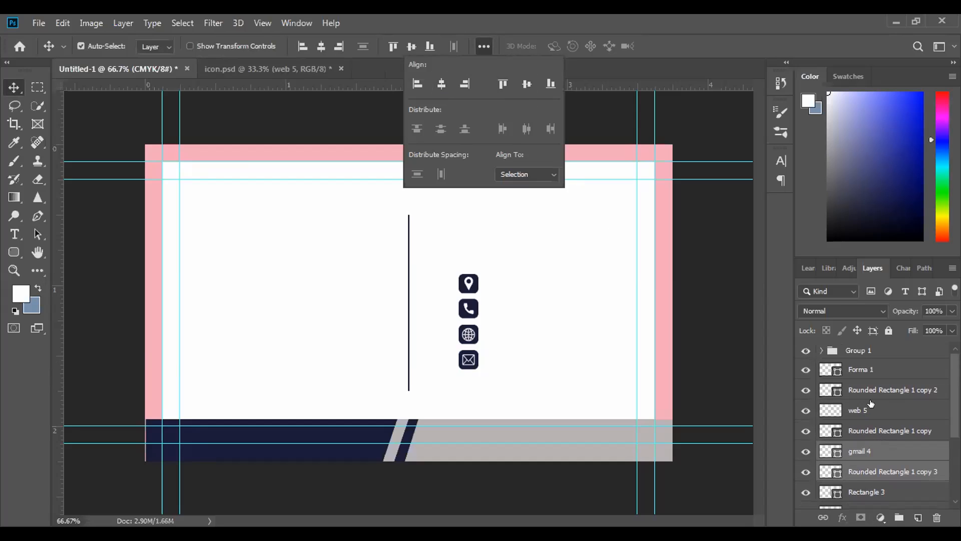
click(872, 399)
click(877, 417)
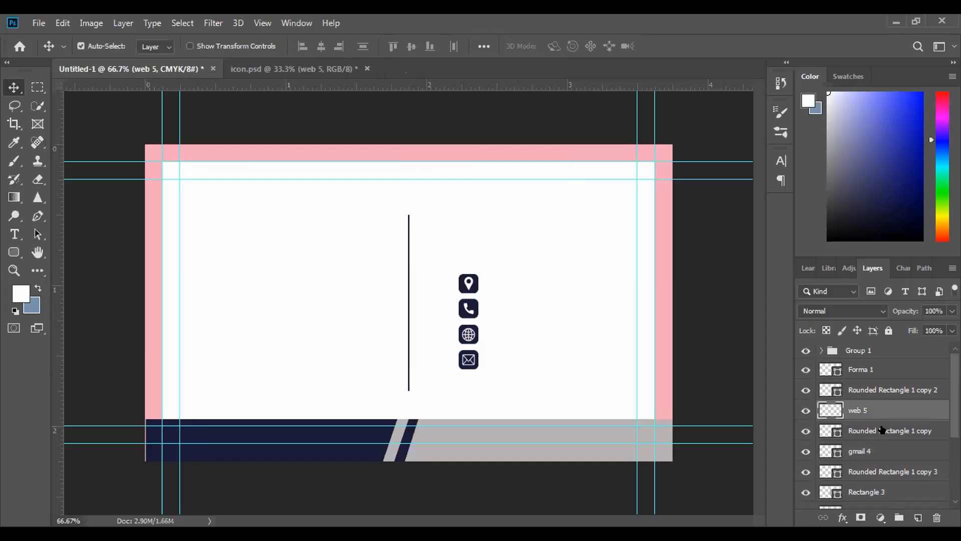
shift+click(882, 430)
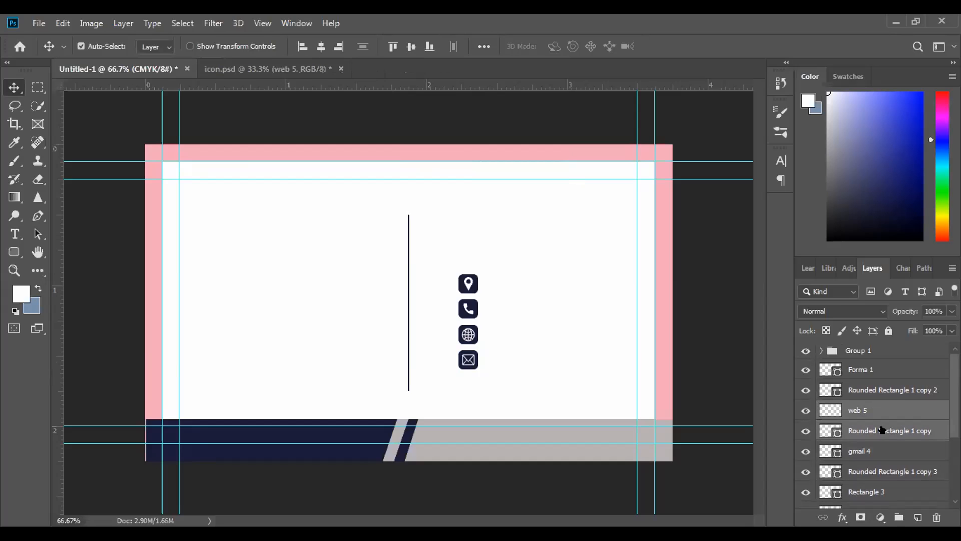
click(481, 47)
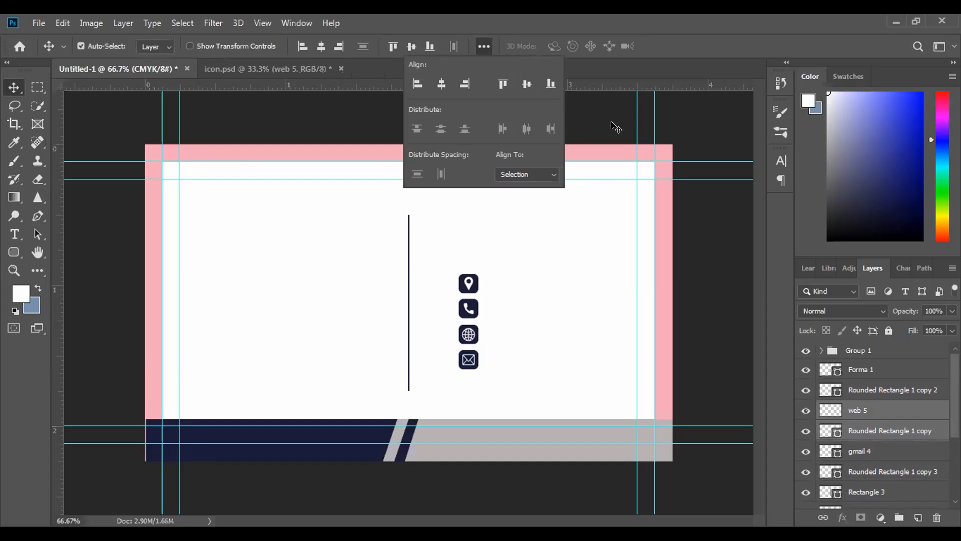
click(668, 176)
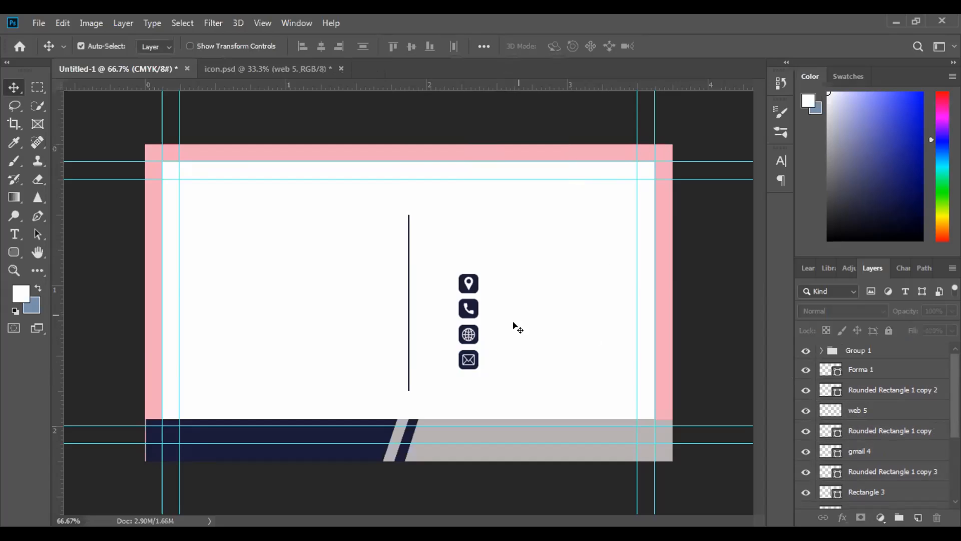
key(ctrl+minus)
key(ctrl+minus)
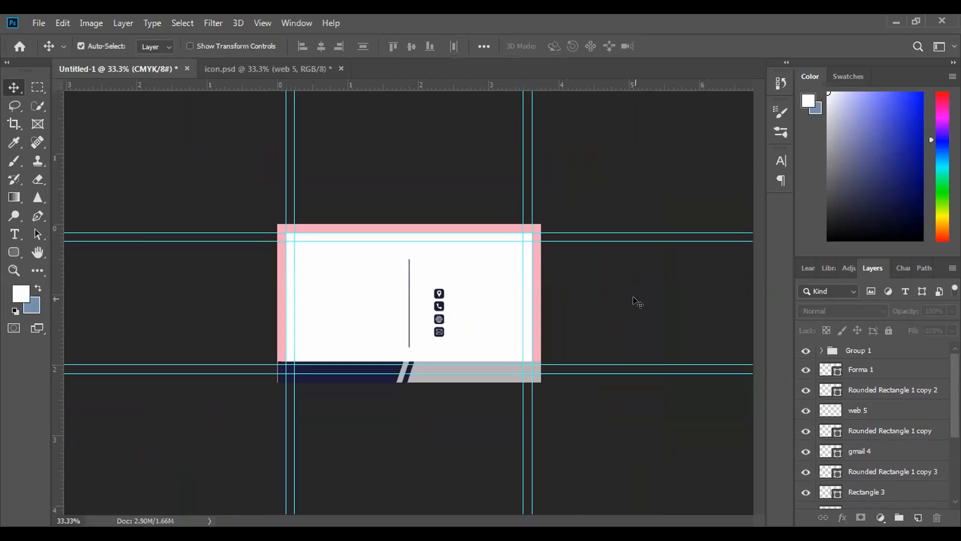
key(ctrl+plus)
key(ctrl+plus)
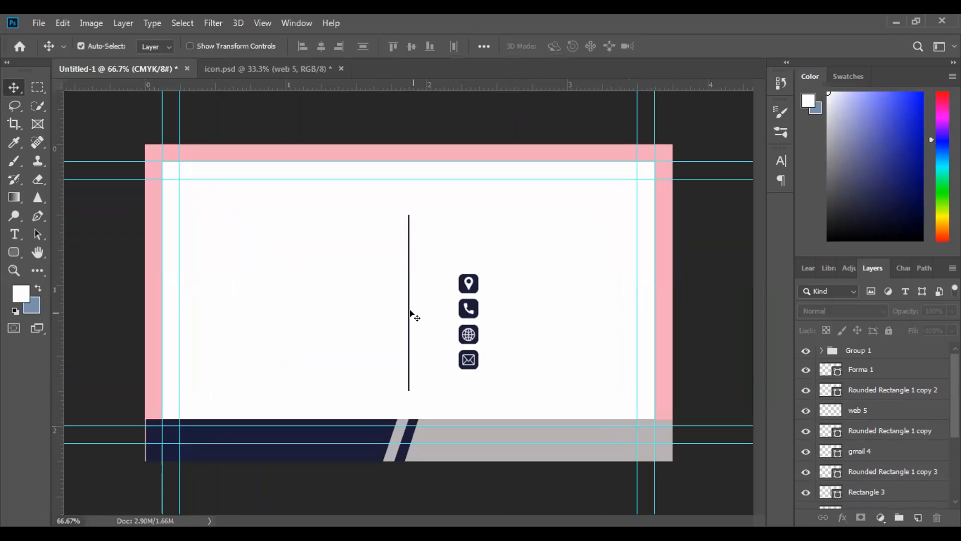
key(ctrl+plus)
key(ctrl+minus)
Move the layers from Group 1 through Rounded Rectangle 1 copy 3 left together, closer to the vertical divider, to X 643.50 px
click(14, 234)
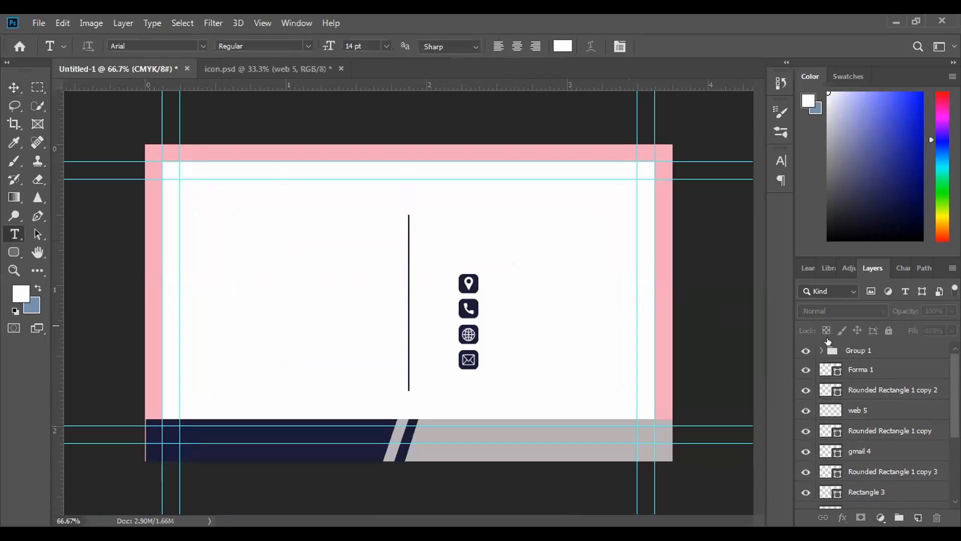
click(822, 350)
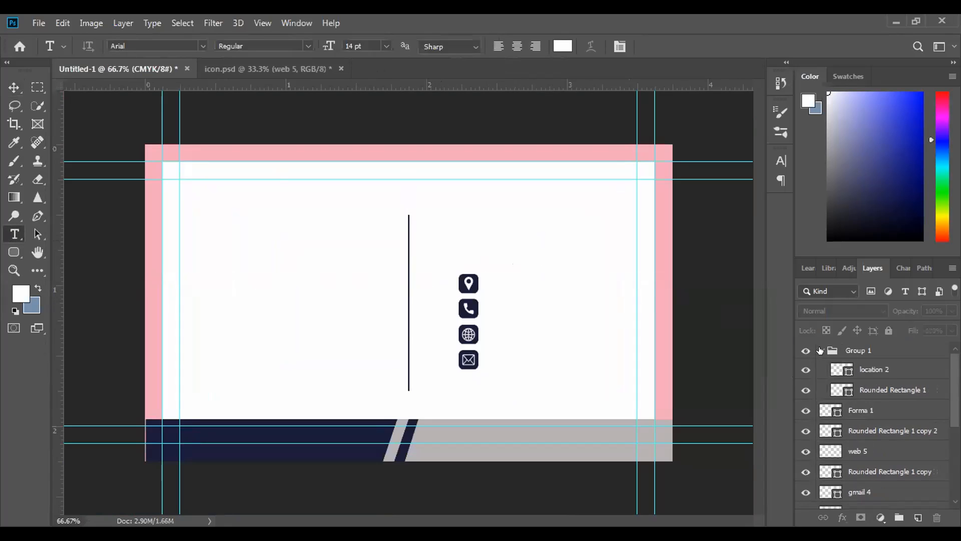
click(865, 351)
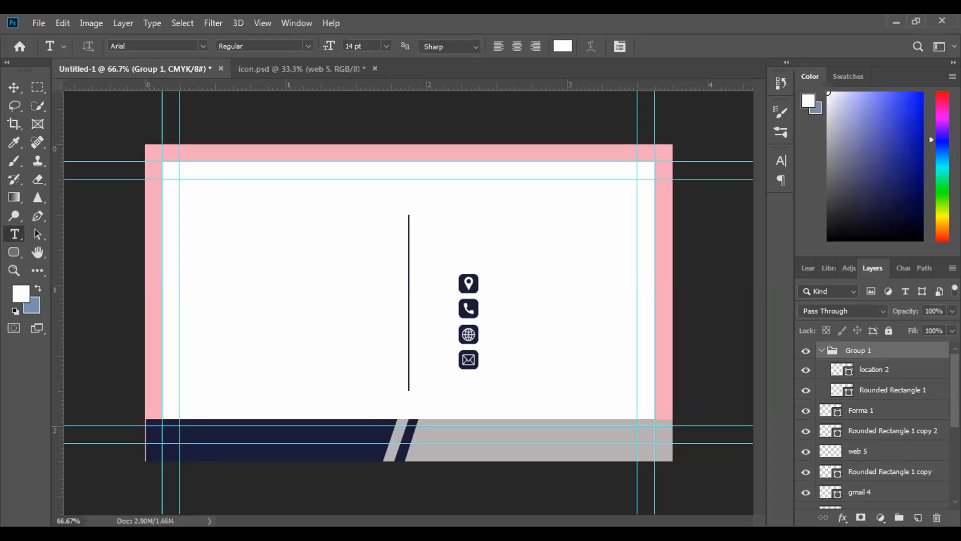
scroll(873, 406, down, 5)
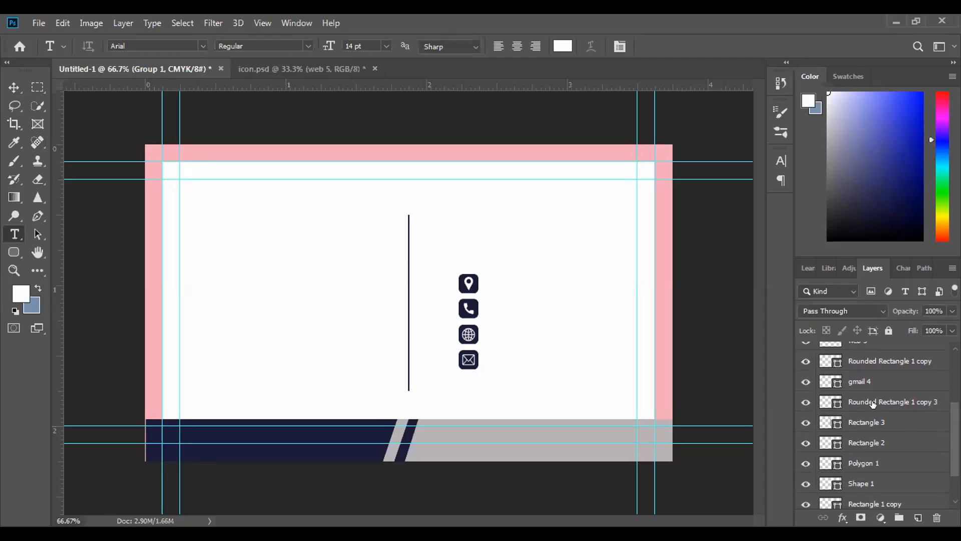
shift+click(885, 402)
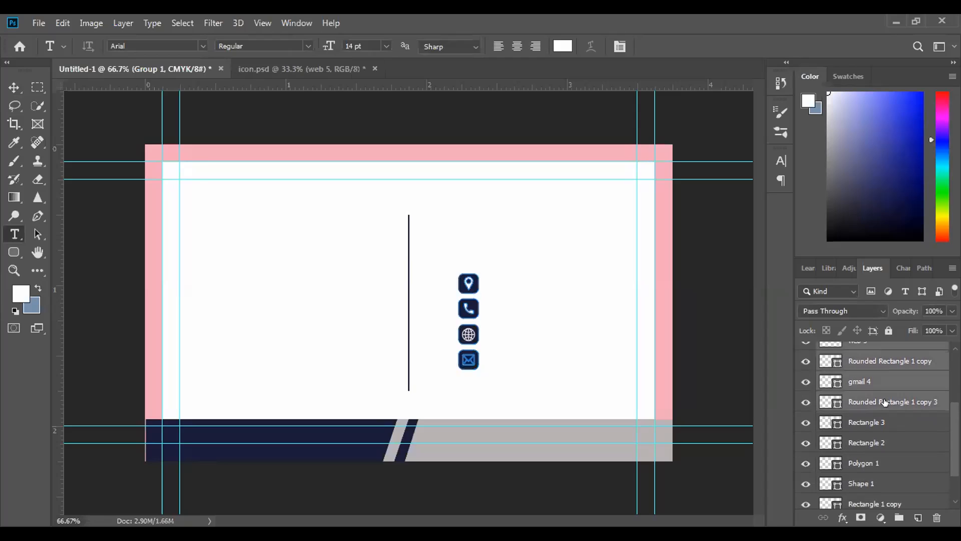
key(ctrl+t)
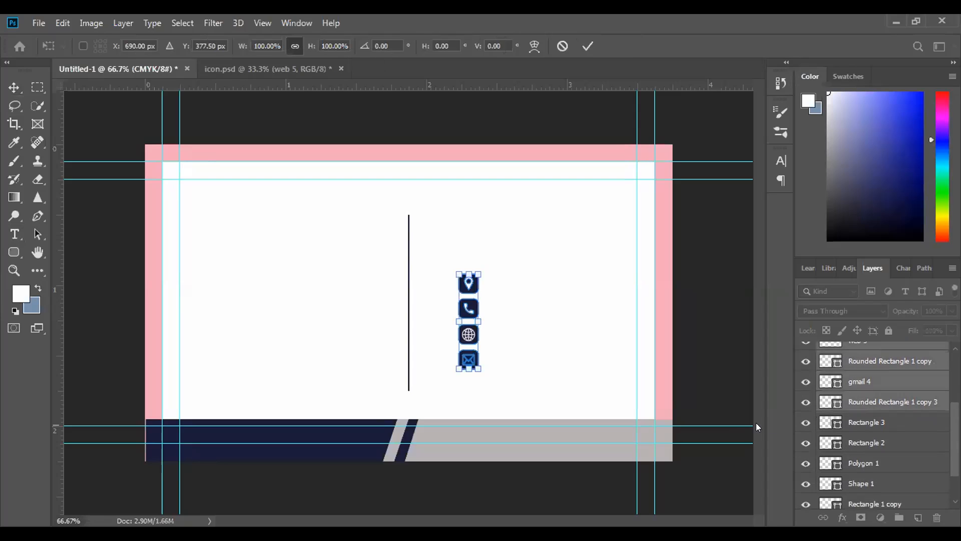
key(Left)
key(Left)
key(Left)
key(Left)
key(Left)
key(Left)
key(Left)
key(Left)
key(Left)
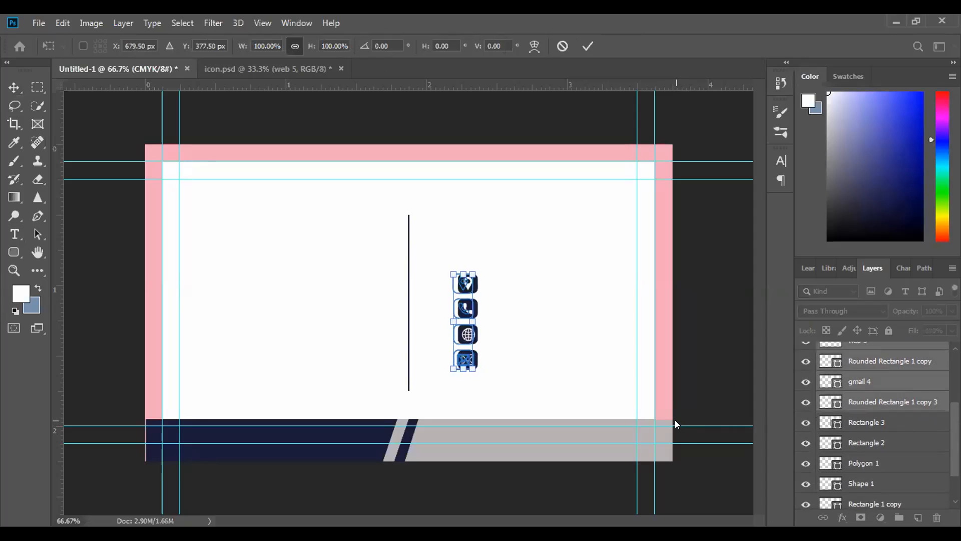
key(Left)
key(Left)
key(Left)
key(Left)
key(Left)
key(Left)
key(Left)
key(Left)
key(Left)
key(Left)
key(Left)
key(Left)
key(Left)
key(Left)
key(Left)
key(Left)
key(Left)
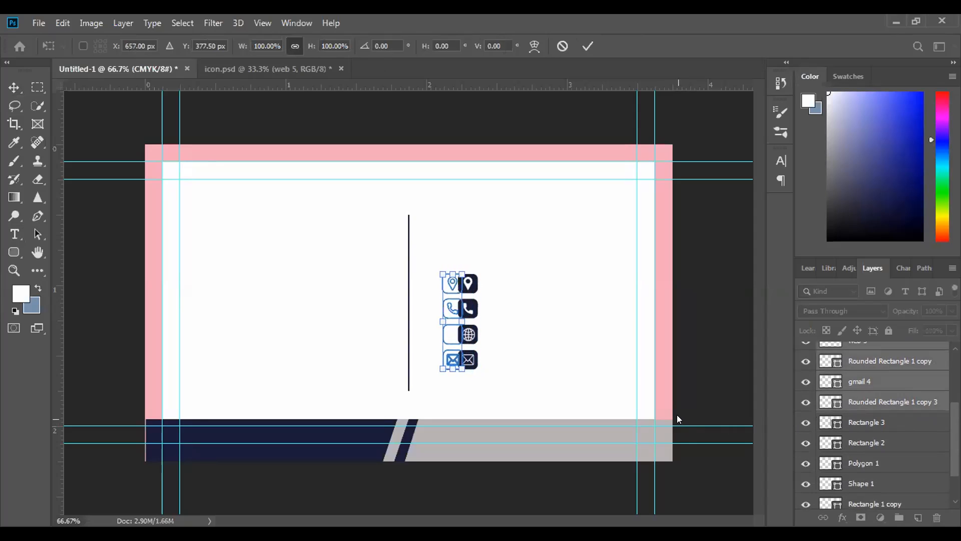
key(Left)
key(Left)
key(Left)
key(Left)
key(Left)
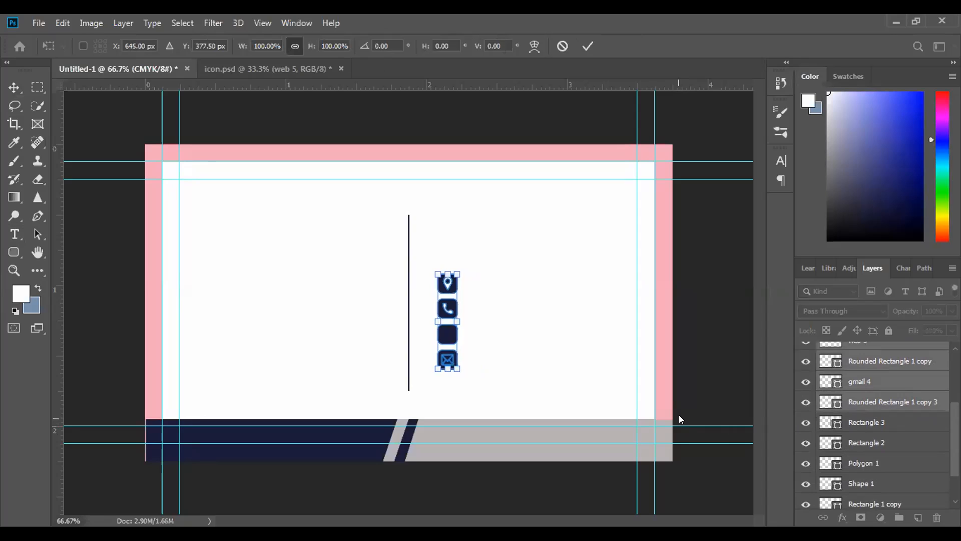
click(585, 45)
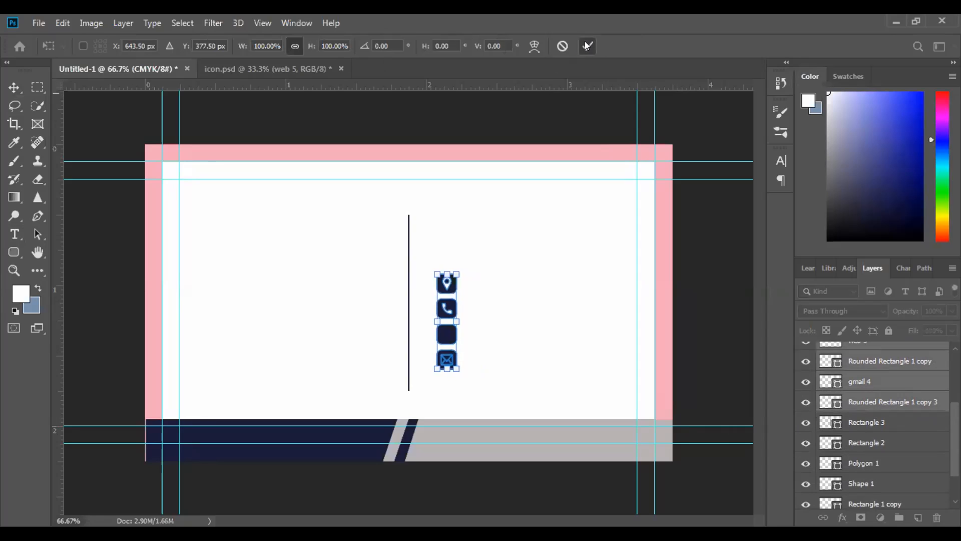
Add a 6 pt Arial text line inside Group 1, beside the location icon, and enter the address
key(t)
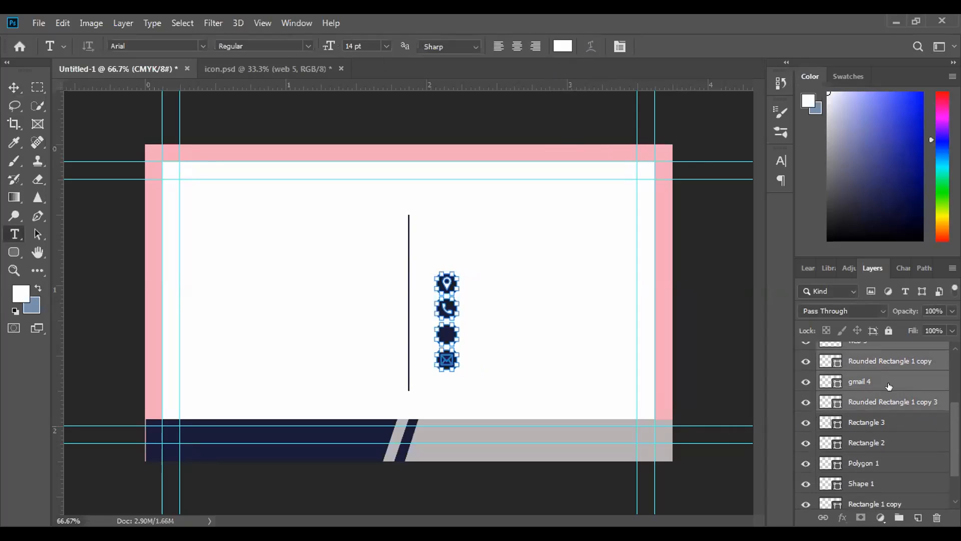
click(895, 401)
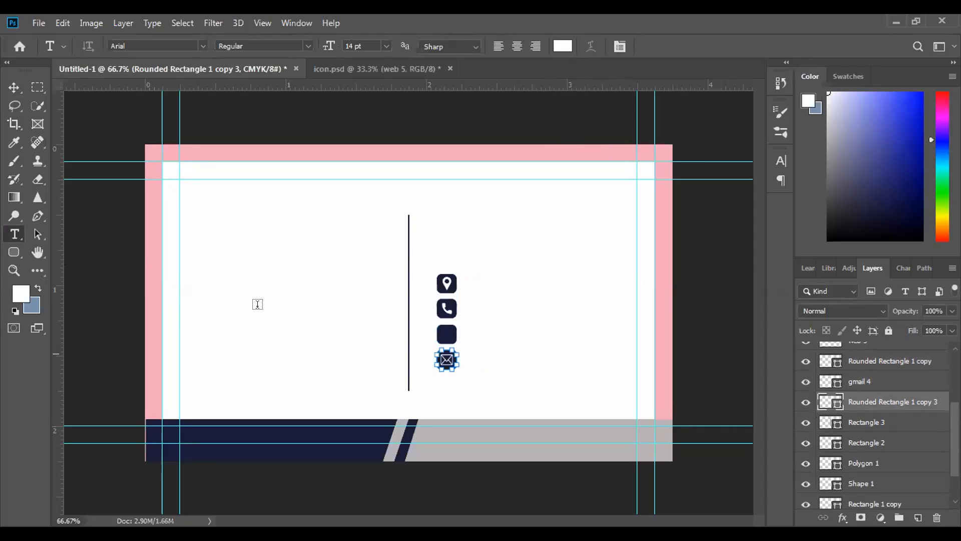
scroll(859, 386, up, 5)
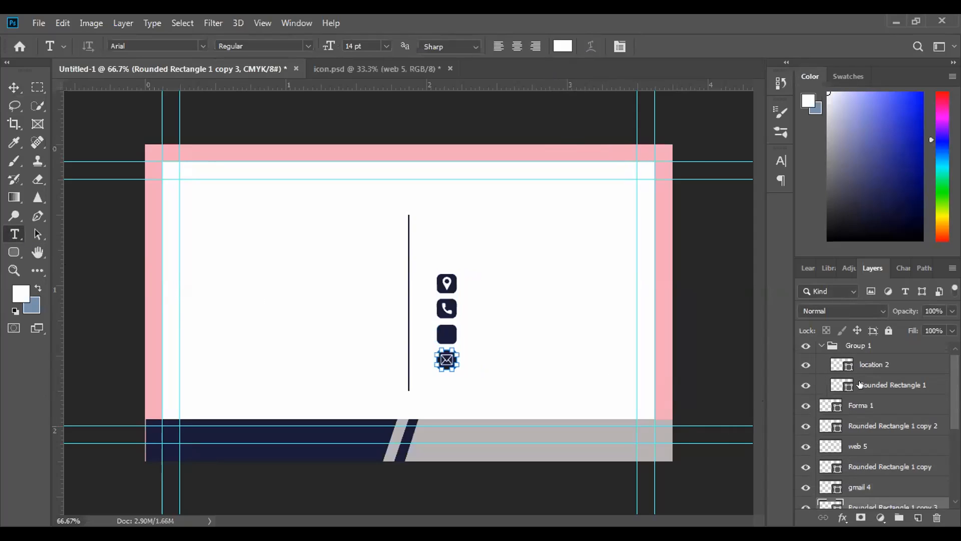
click(865, 351)
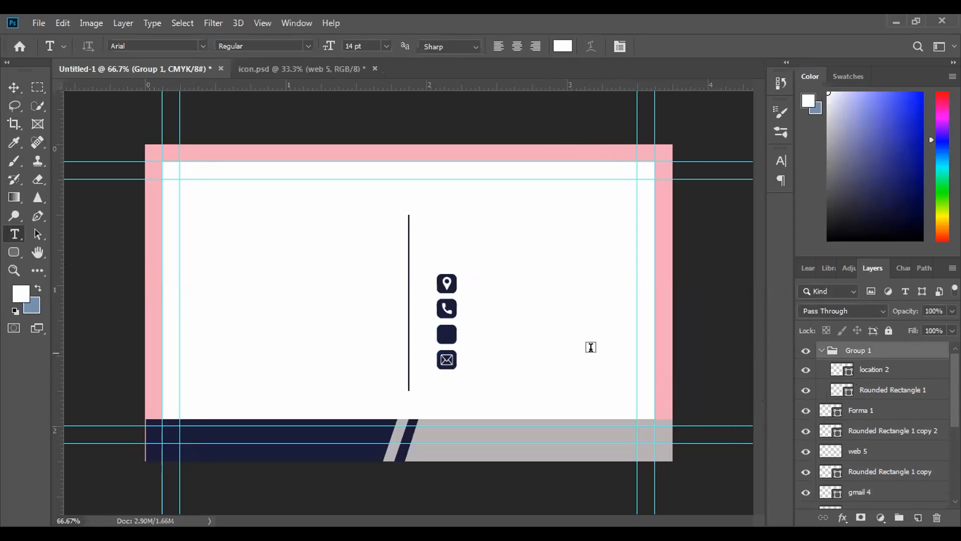
click(470, 283)
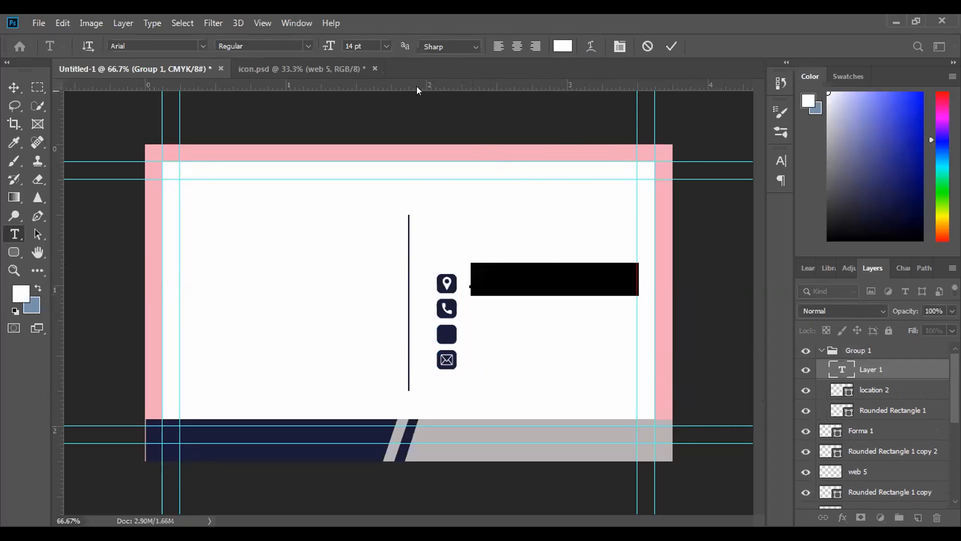
click(385, 46)
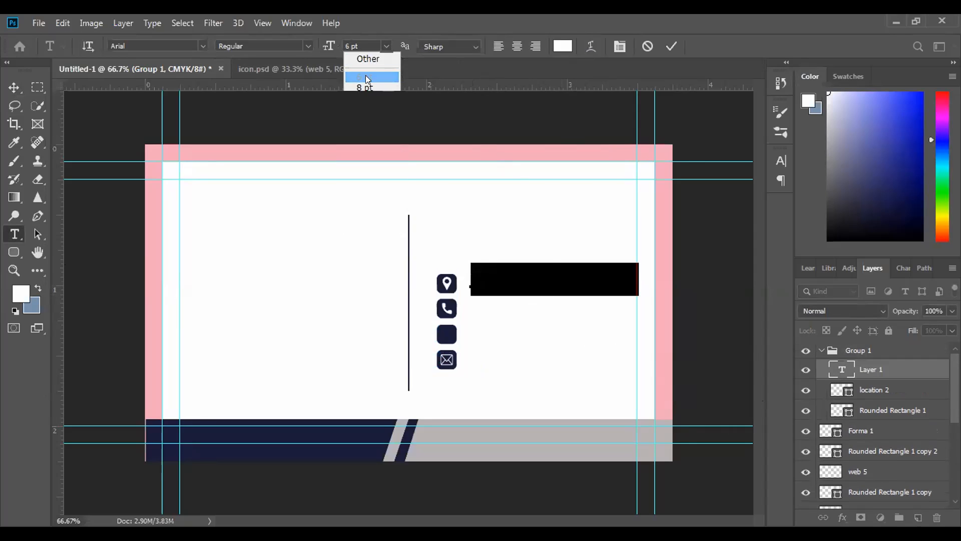
click(365, 76)
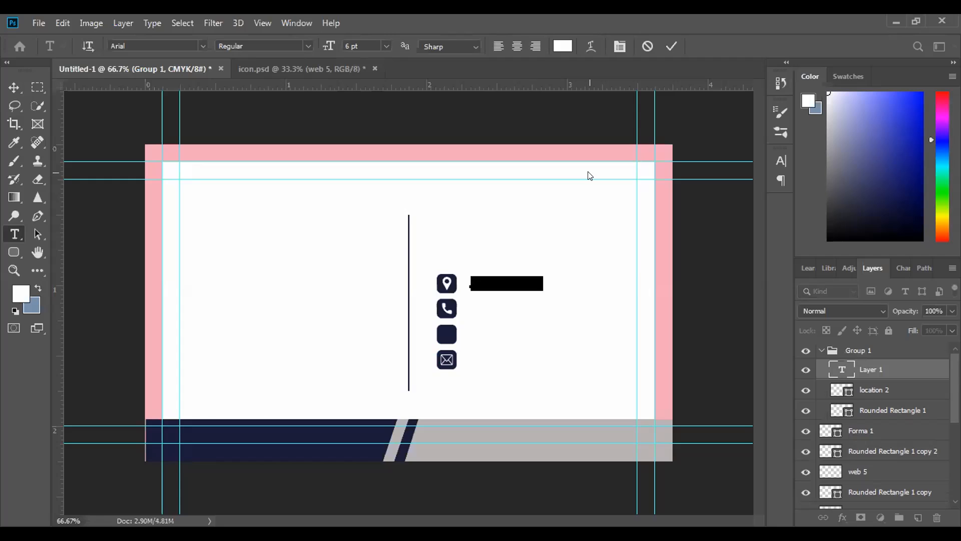
text(12345)
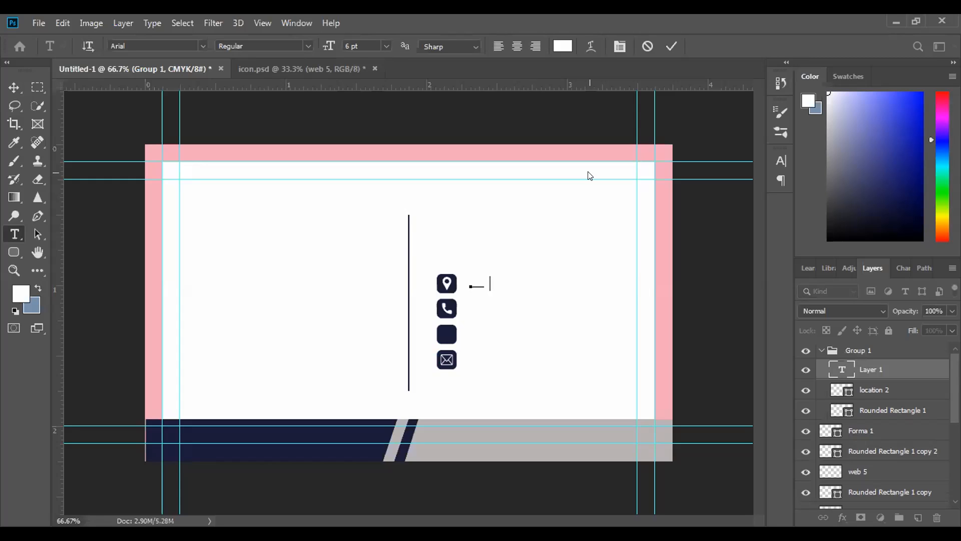
text( Sete)
Set the color of the whole address line to black (000000) and commit the text
drag(559, 279, 465, 280)
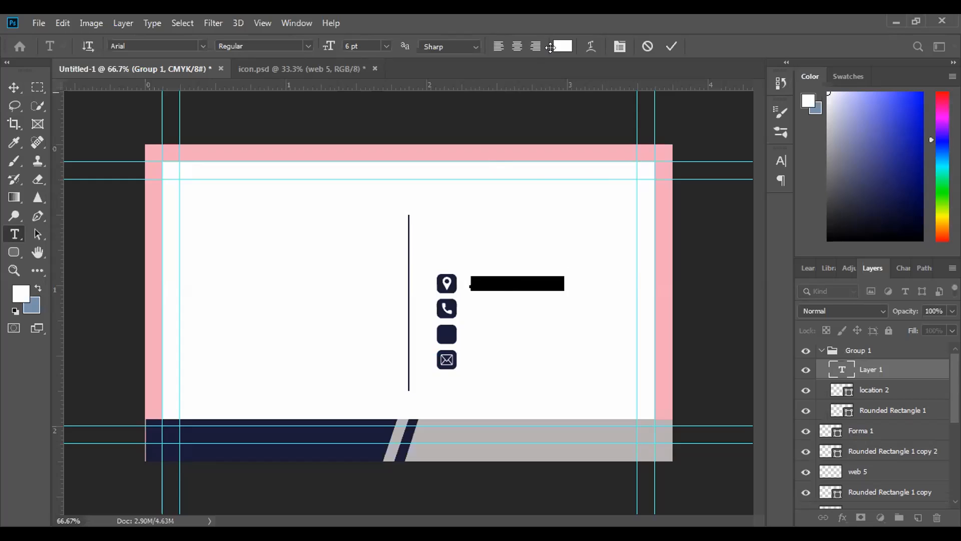
click(558, 47)
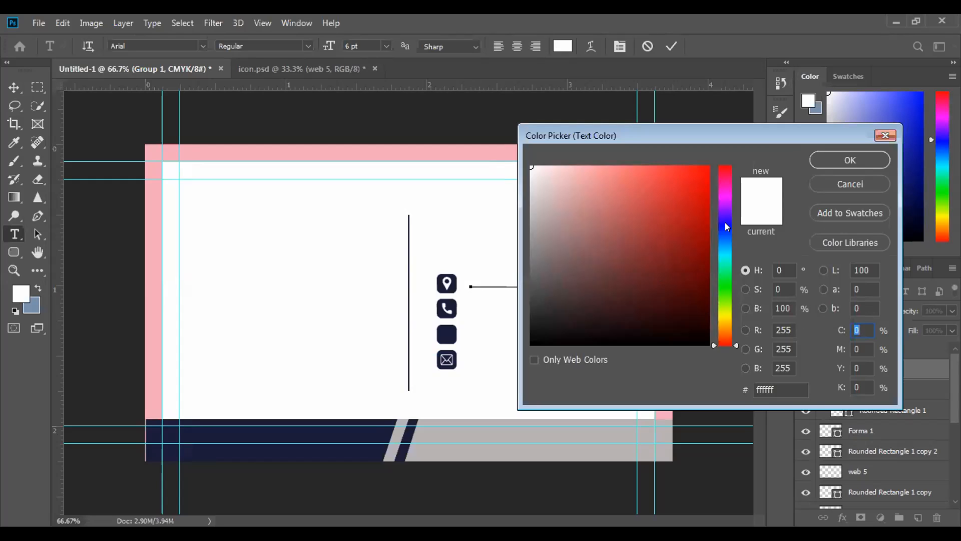
drag(611, 310, 494, 365)
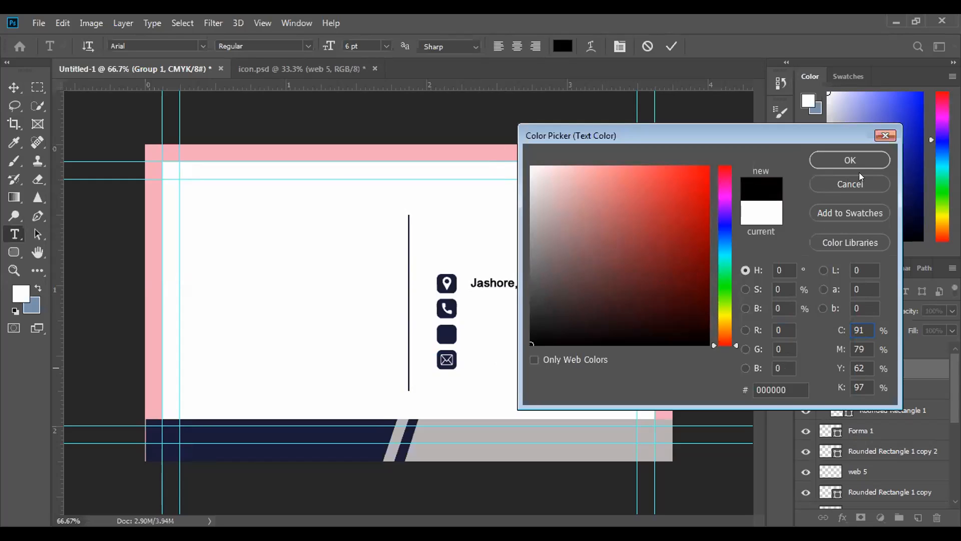
click(854, 160)
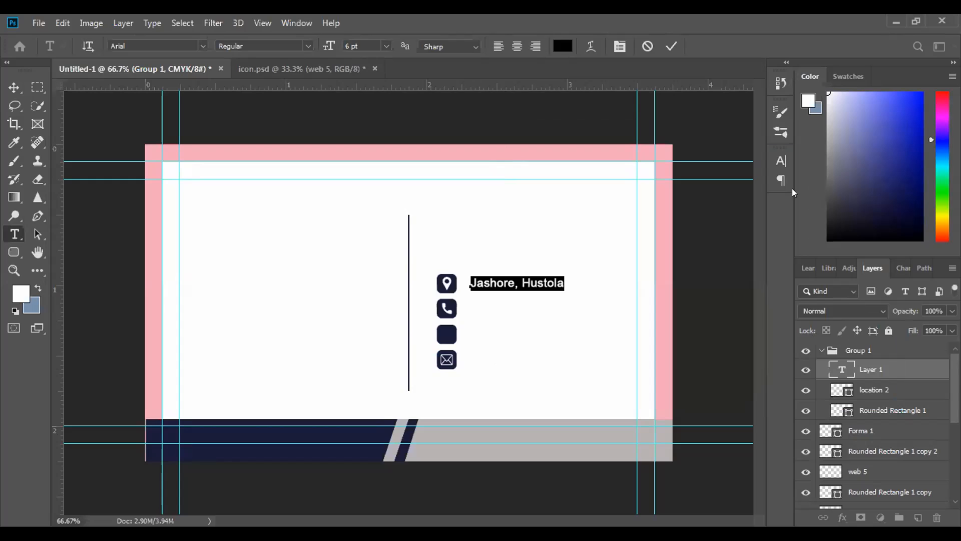
click(669, 51)
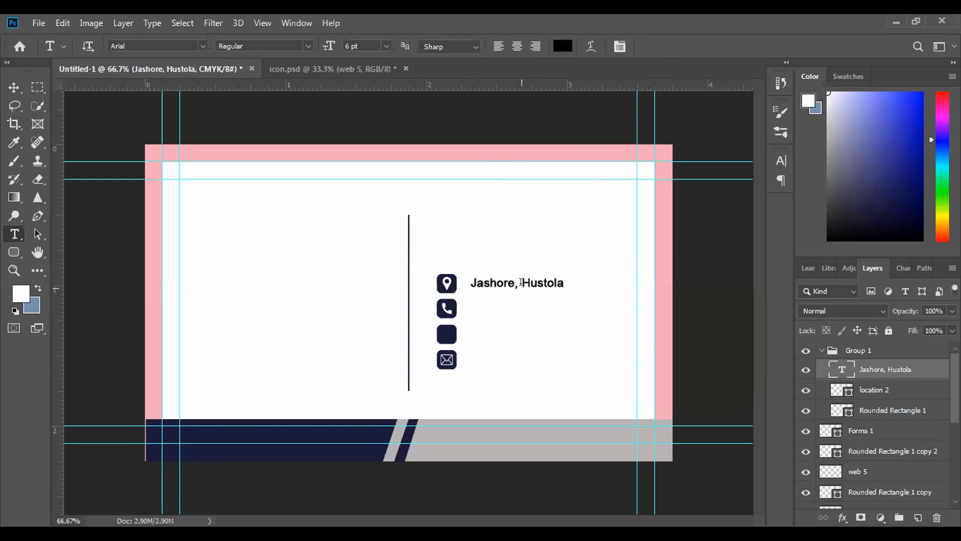
Add a second 6 pt text line beside the phone icon and enter the phone number
key(ctrl+minus)
key(ctrl+minus)
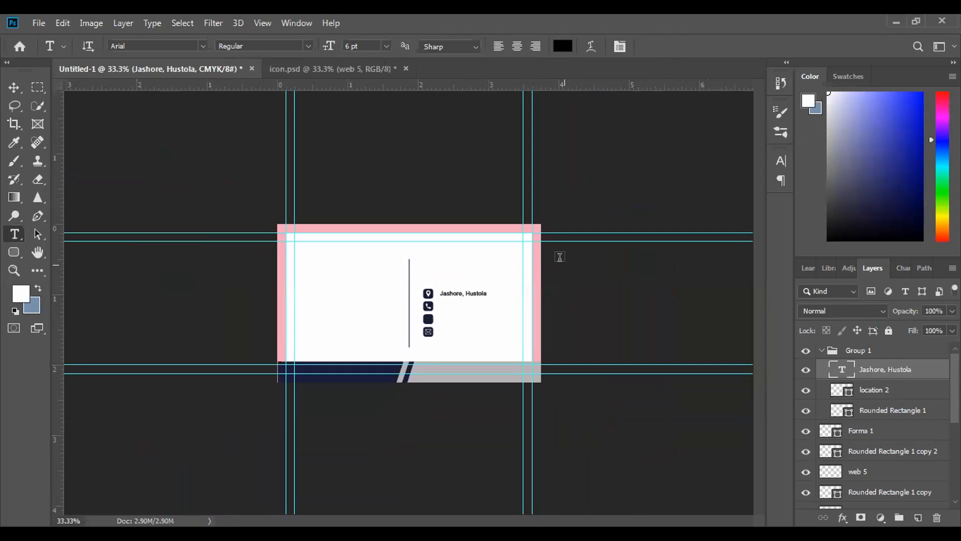
key(ctrl+plus)
key(ctrl+plus)
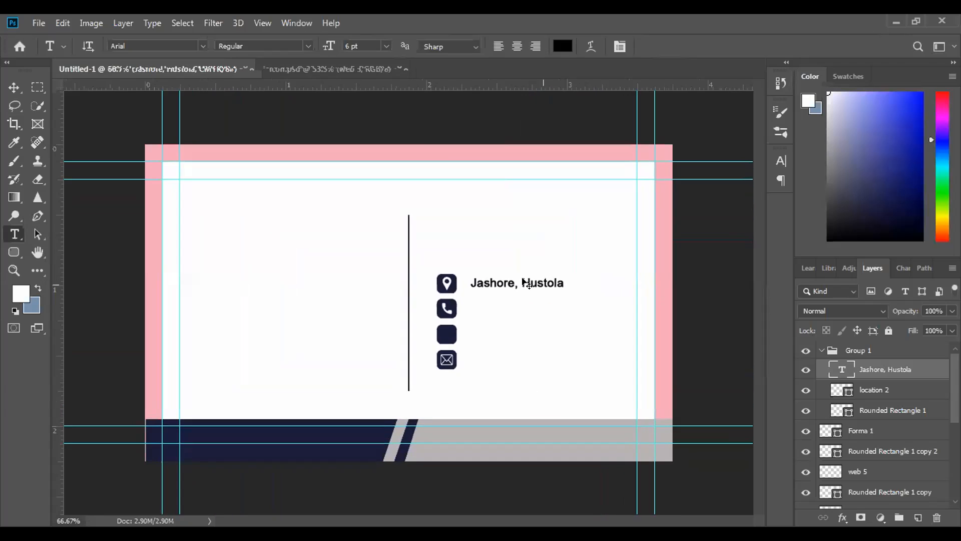
click(473, 309)
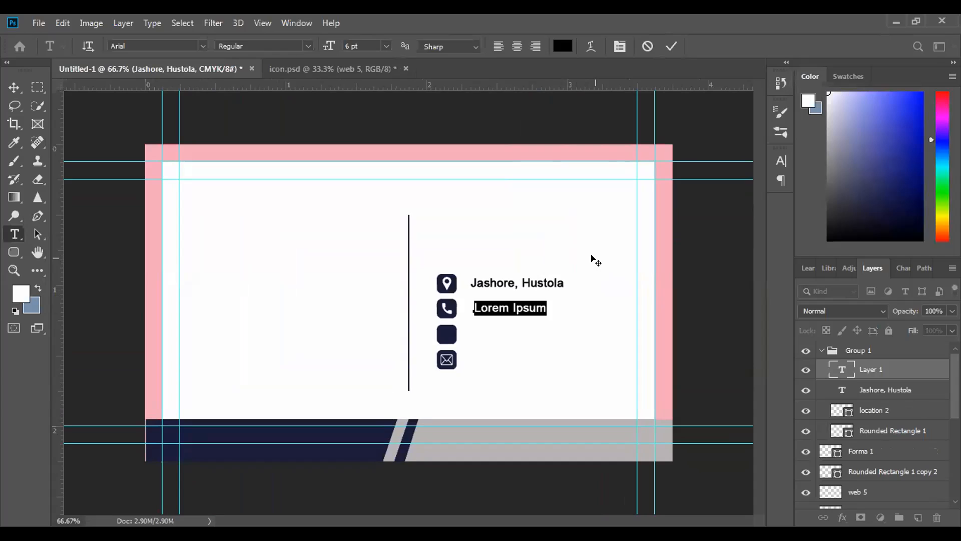
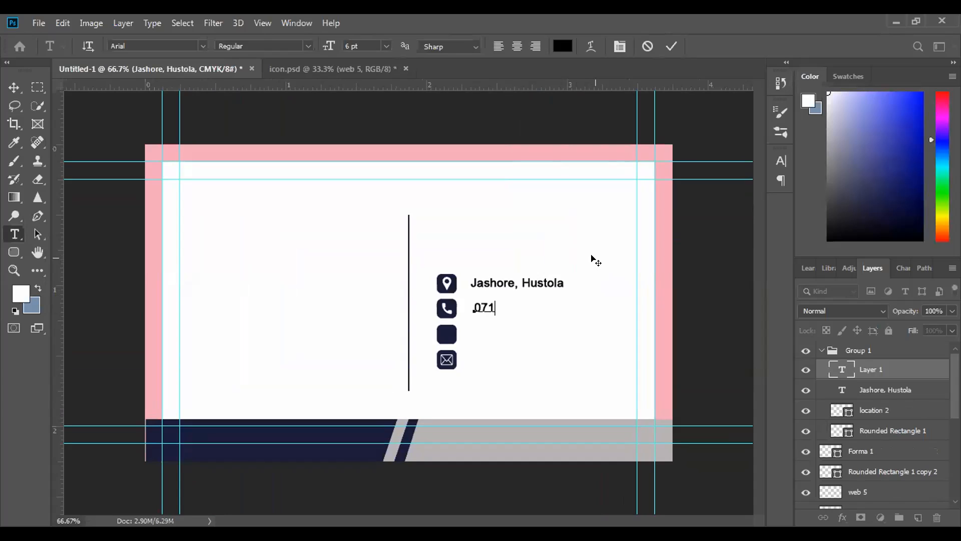
key(BackSpace)
key(BackSpace)
key(BackSpace)
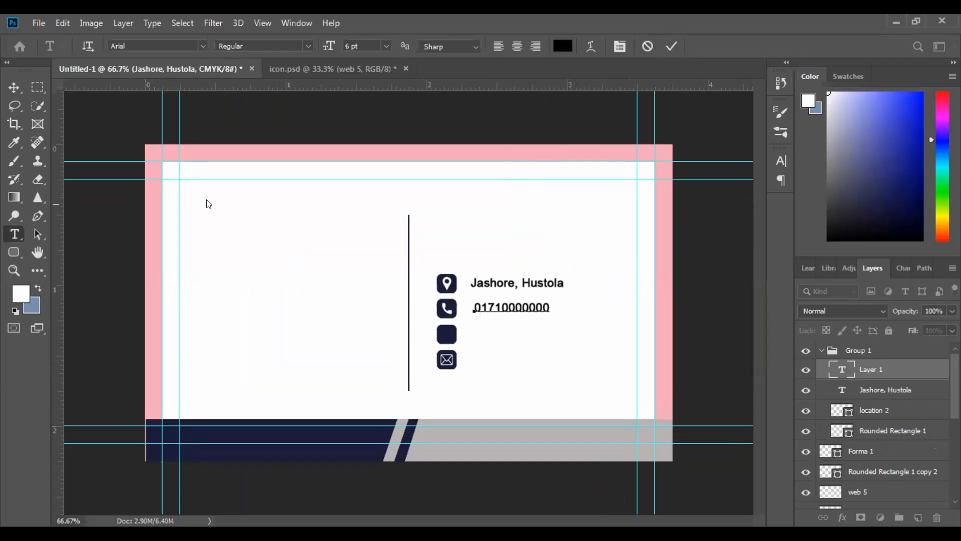
click(671, 47)
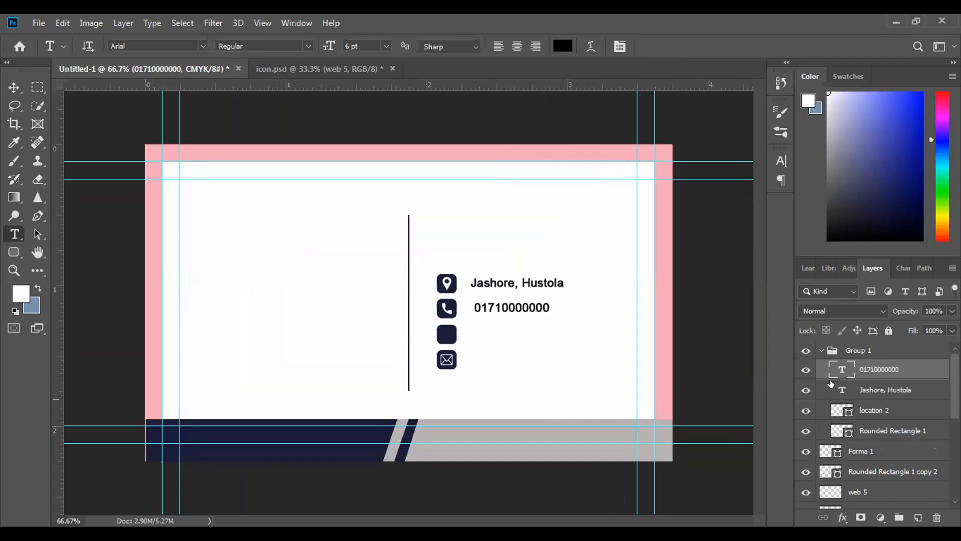
Move the phone number and address text layers out of Group 1, placing the address layer first in the layer stack
scroll(883, 417, down, 1)
scroll(884, 419, up, 1)
click(804, 410)
drag(876, 369, 876, 343)
drag(886, 392, 886, 349)
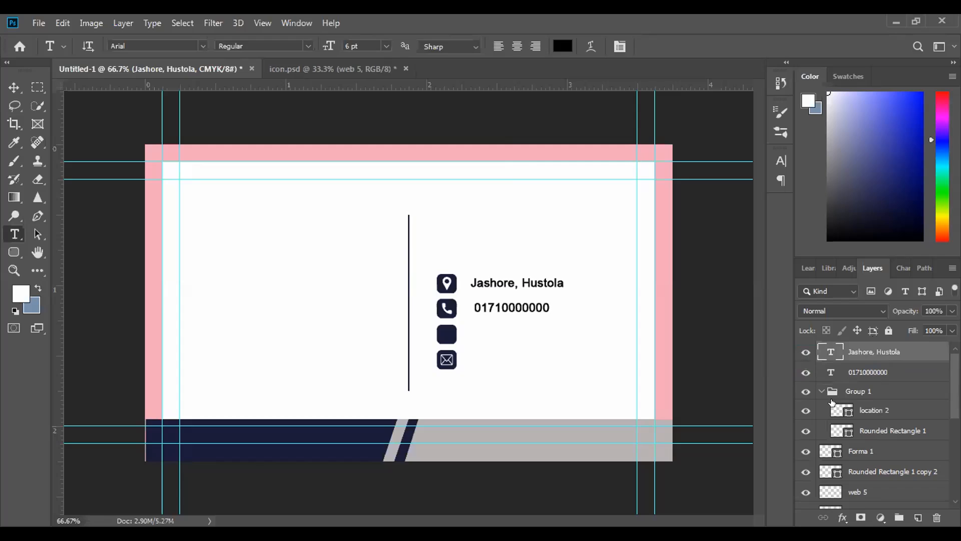
Hide the web 5 layer and shift the empty navy square on Rounded Rectangle 1 copy slightly down
scroll(870, 437, down, 1)
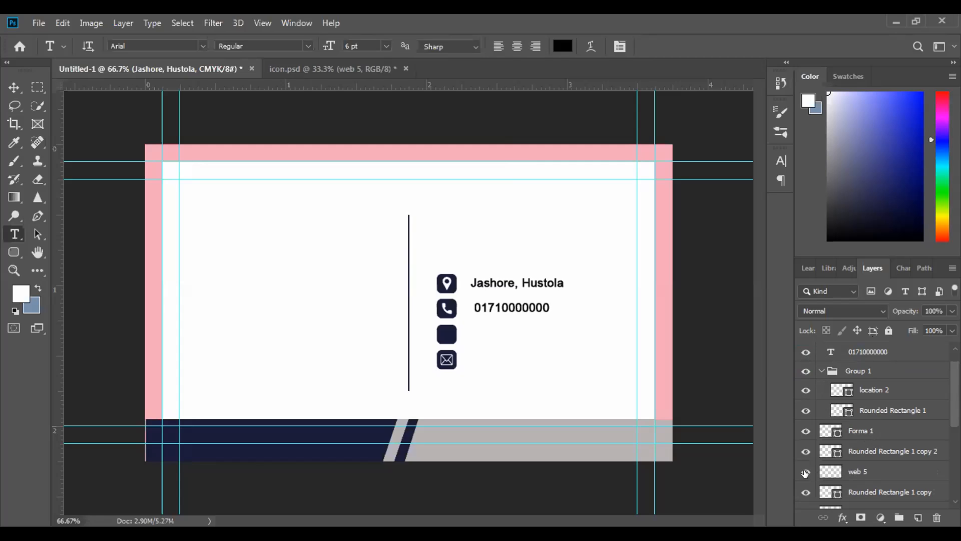
click(806, 473)
click(854, 466)
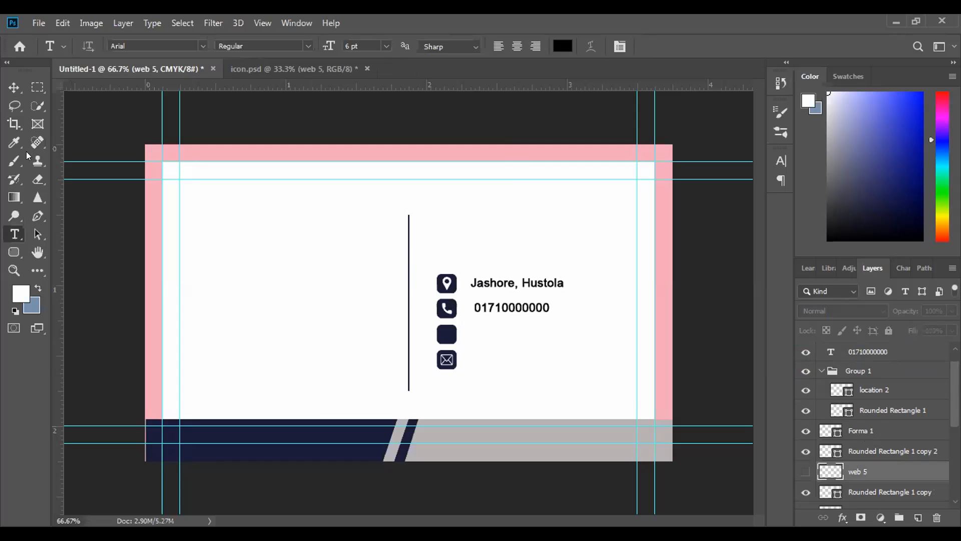
click(14, 87)
mouse_move(443, 337)
mouse_down()
mouse_move(461, 336)
mouse_move(444, 336)
mouse_up()
Make the web 5 layer visible again
scroll(871, 451, down, 2)
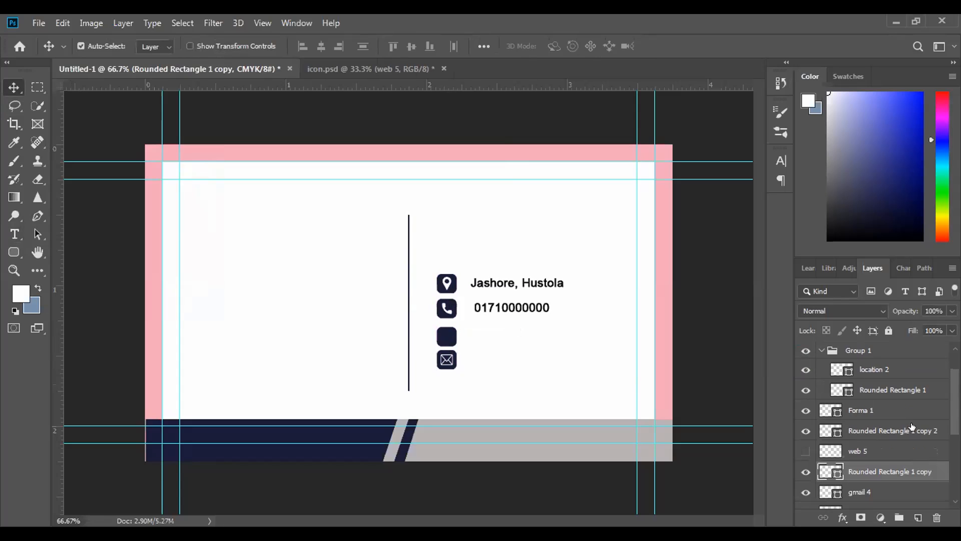
click(806, 431)
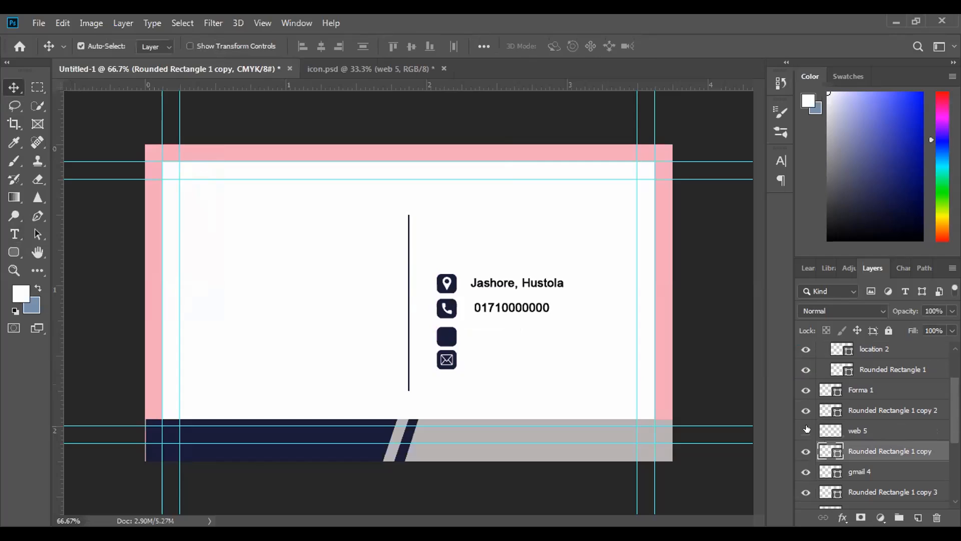
double_click(862, 429)
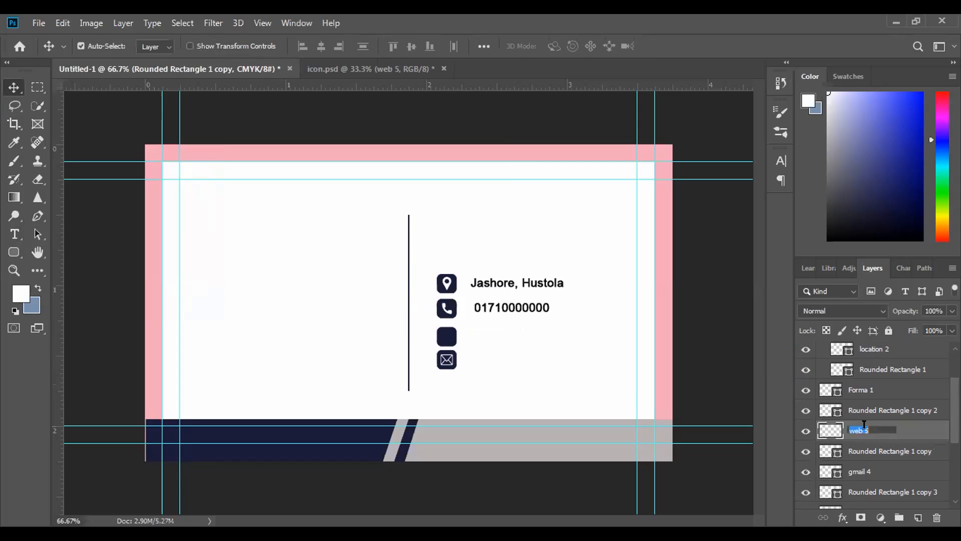
click(909, 425)
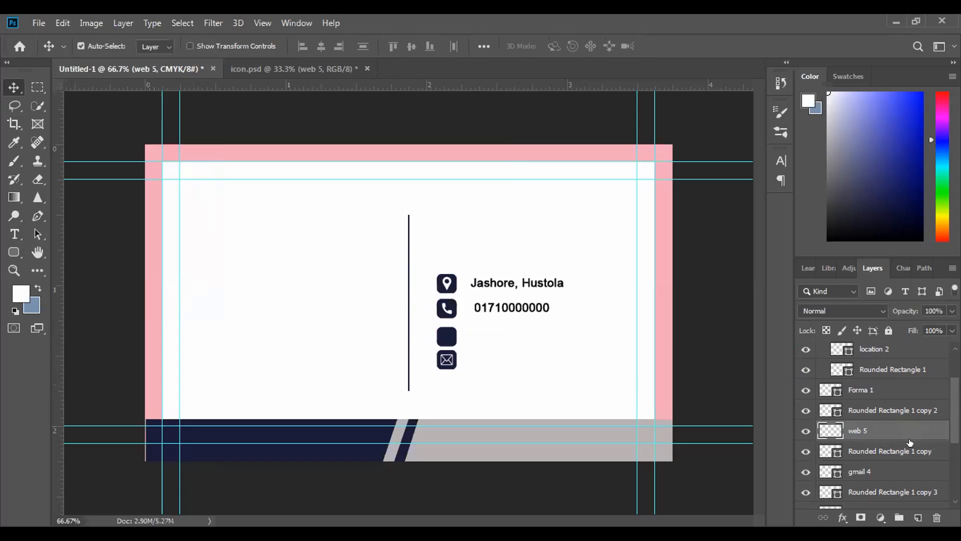
double_click(910, 442)
click(940, 59)
drag(894, 428, 896, 452)
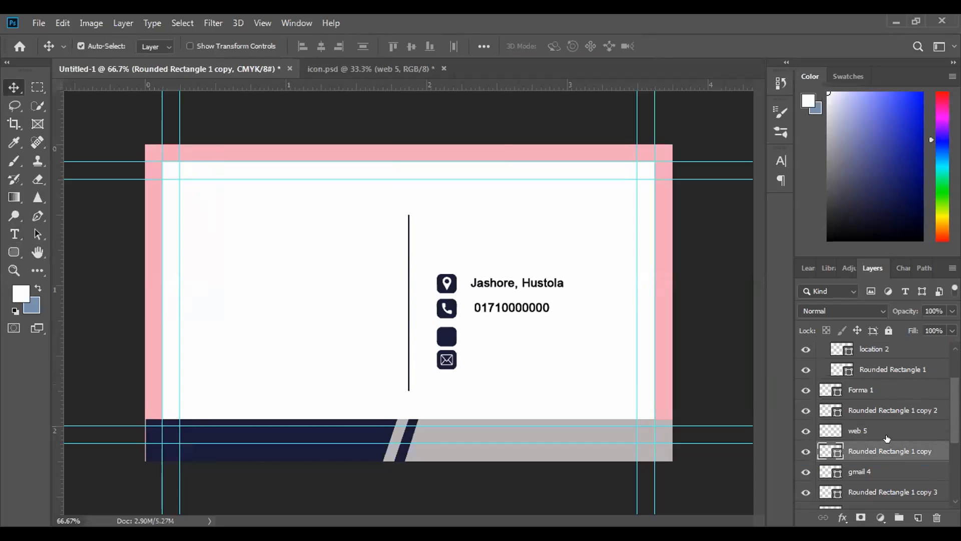
Collapse Group 1 and toggle the visibility of the icon and rounded rectangle layers to identify what each one shows
scroll(887, 438, up, 3)
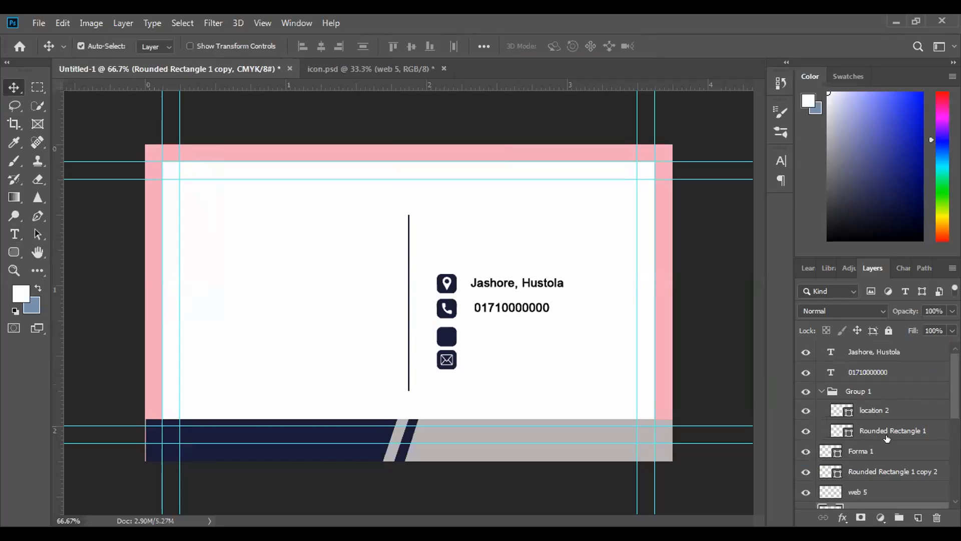
click(821, 391)
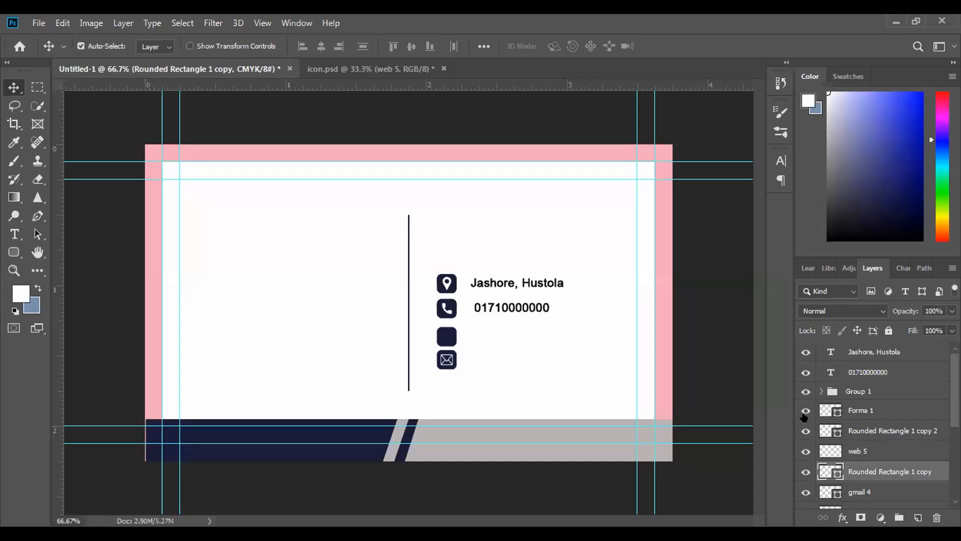
click(805, 410)
click(799, 430)
click(800, 431)
click(806, 472)
click(805, 472)
click(858, 440)
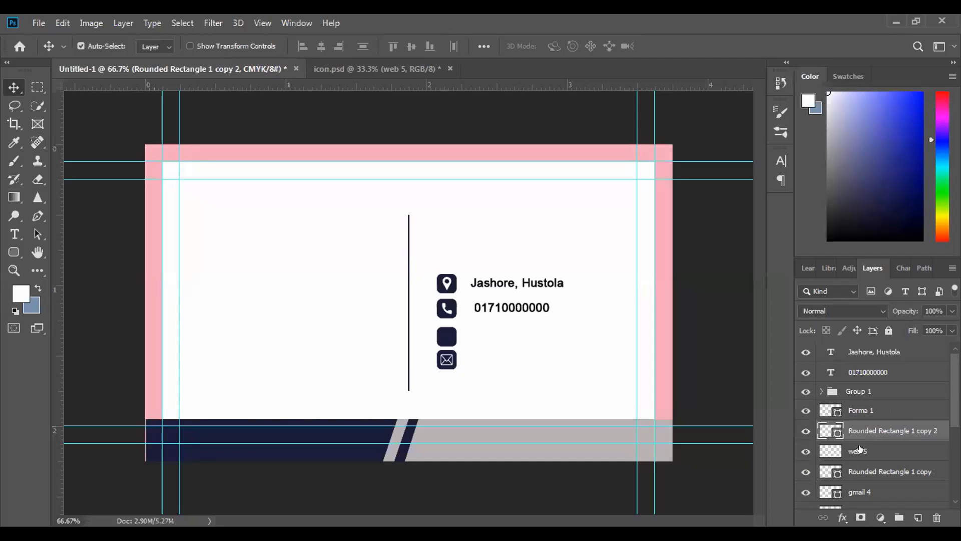
Try filling the web 5 layer with dark blue 2a2c72, and undo the fill
click(866, 451)
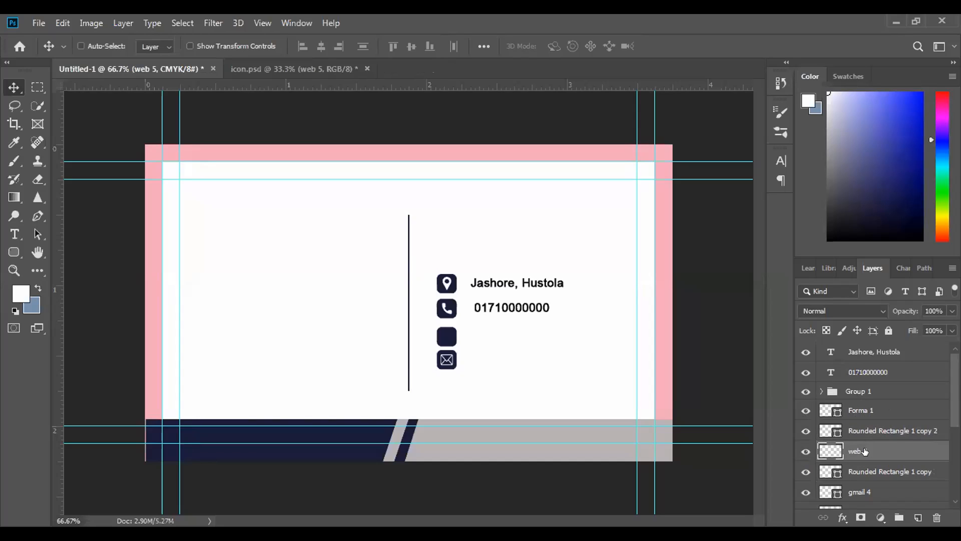
key(ctrl+BackSpace)
key(ctrl+z)
click(16, 299)
click(643, 265)
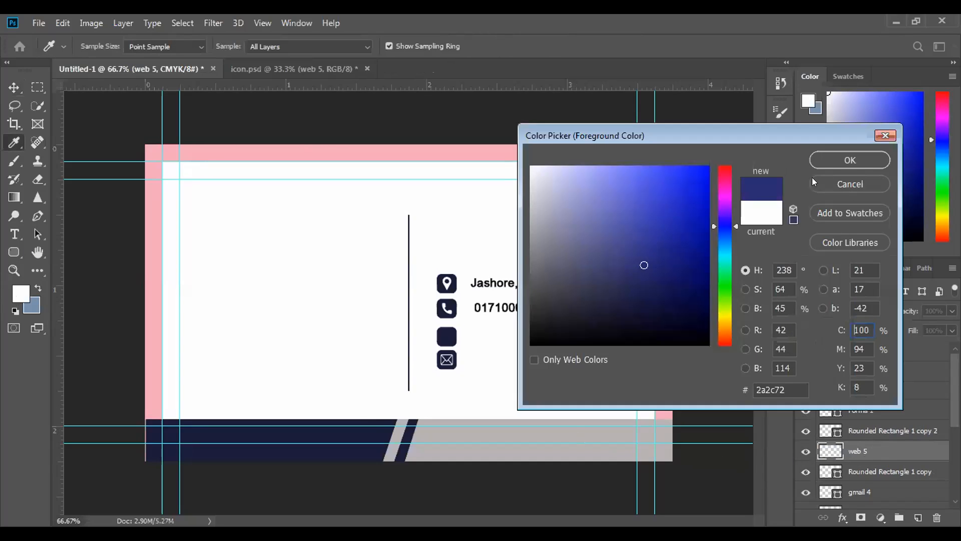
click(849, 160)
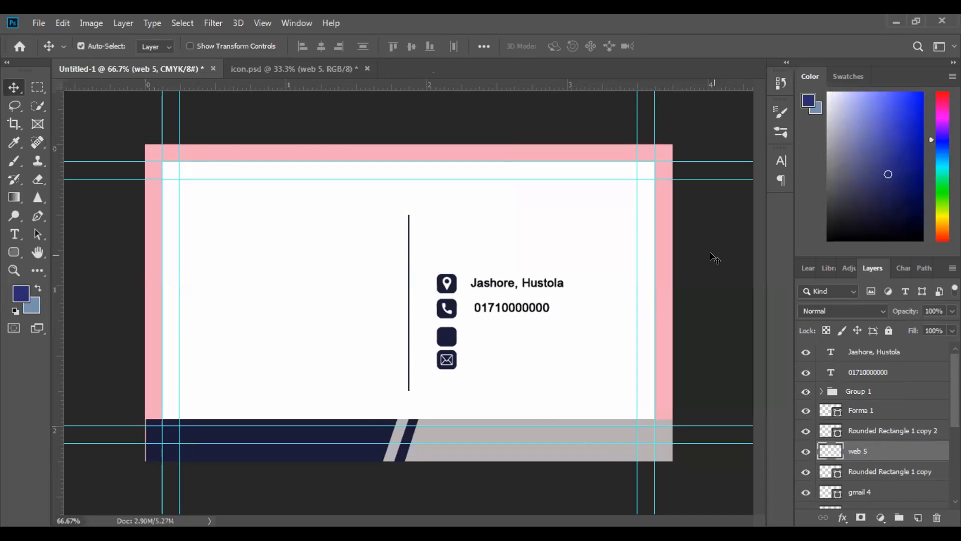
key(alt+BackSpace)
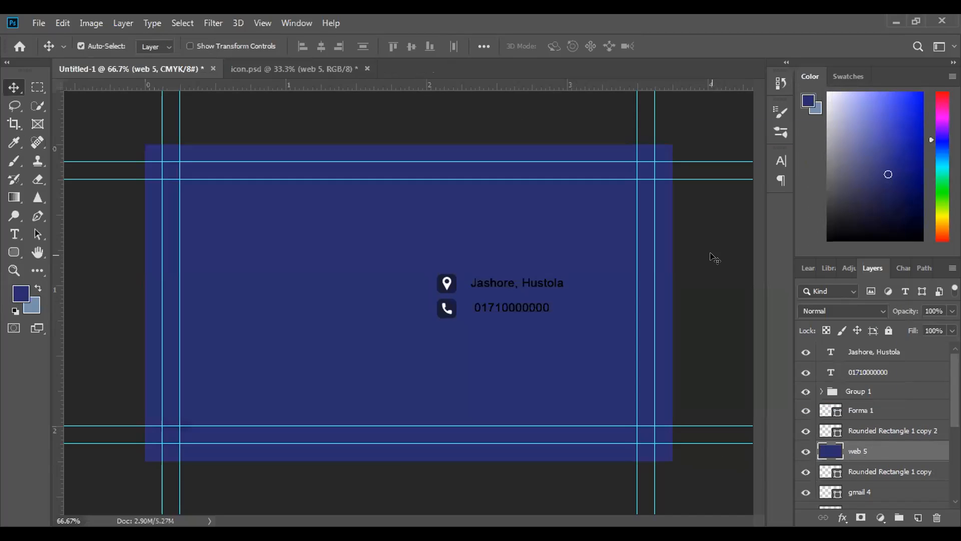
key(ctrl+s)
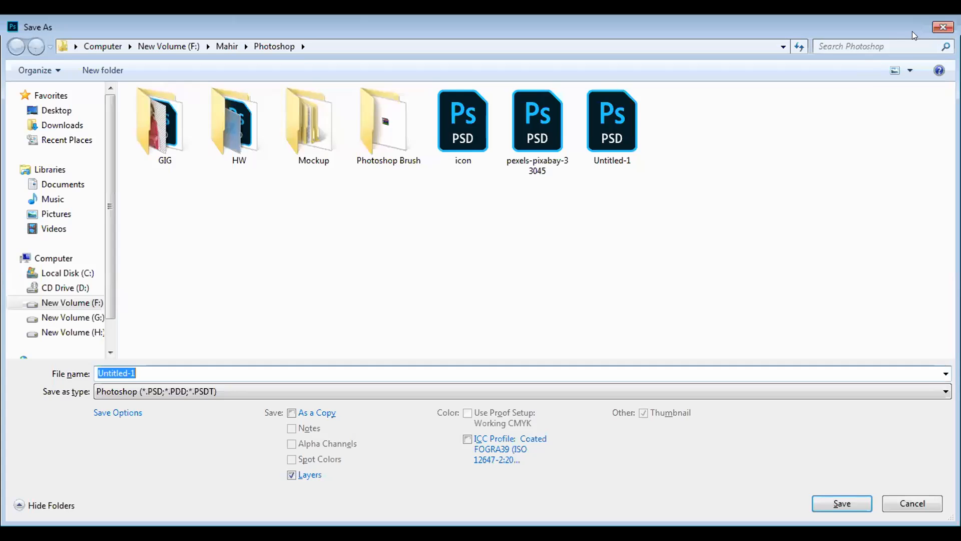
click(935, 28)
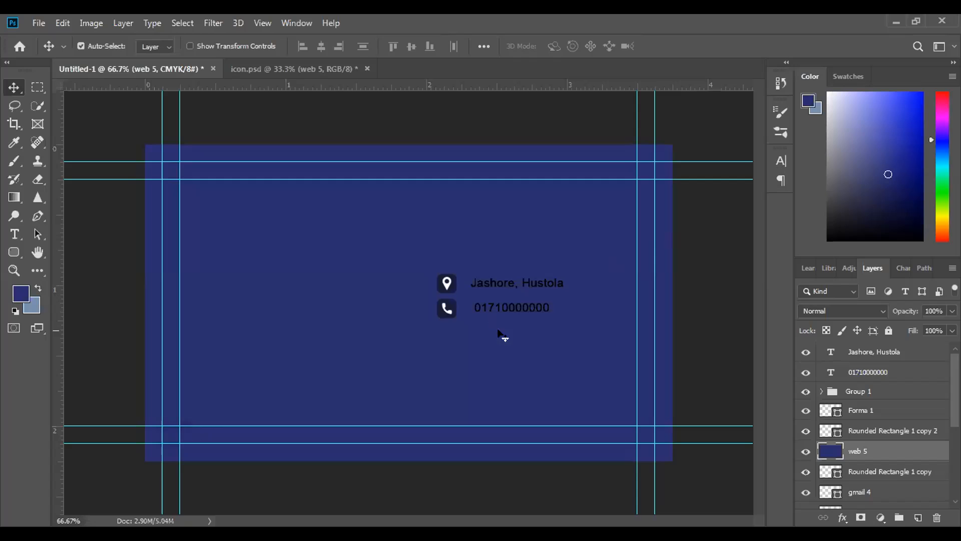
key(ctrl+z)
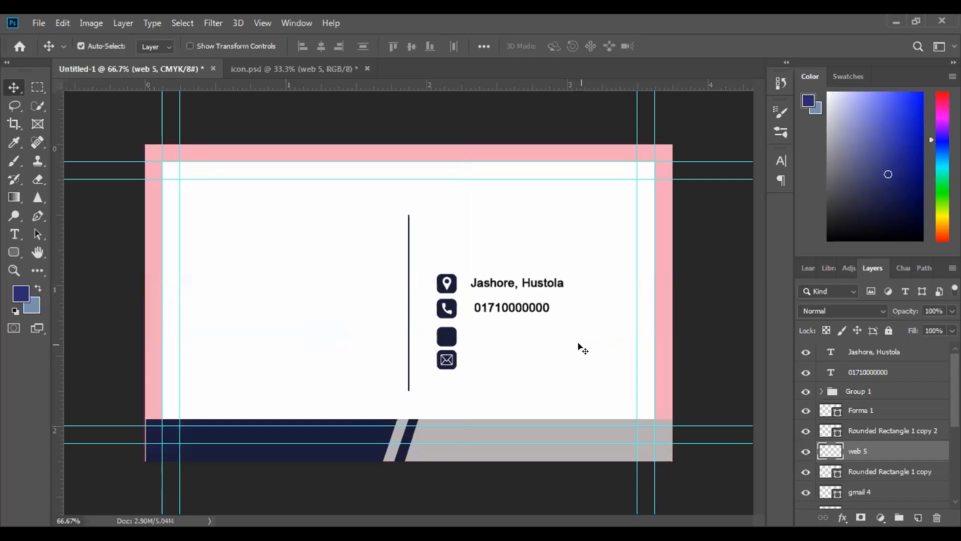
Move the white globe icon on the web 5 layer into the empty navy square above the mail icon
click(894, 435)
click(896, 450)
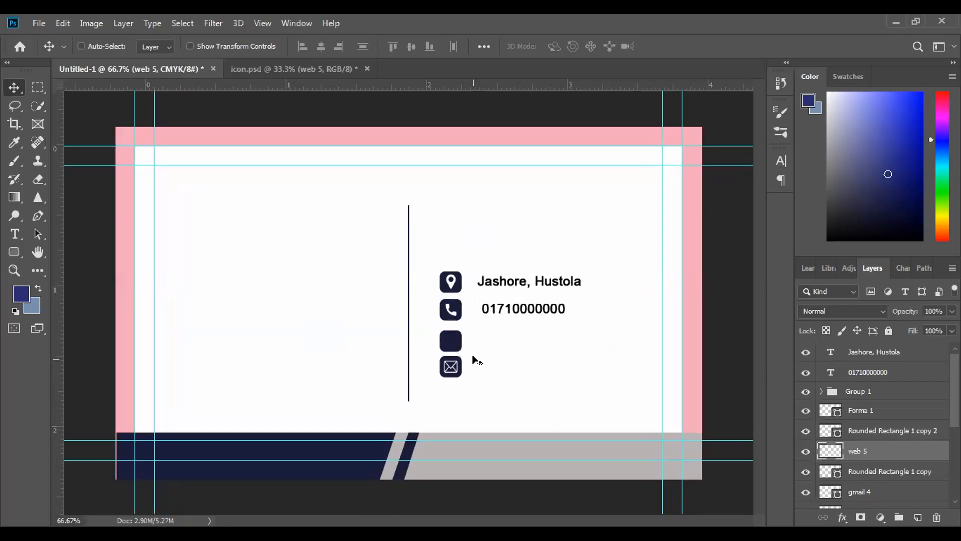
key(ctrl+plus)
key(ctrl+plus)
key(ctrl+plus)
drag(487, 406, 302, 276)
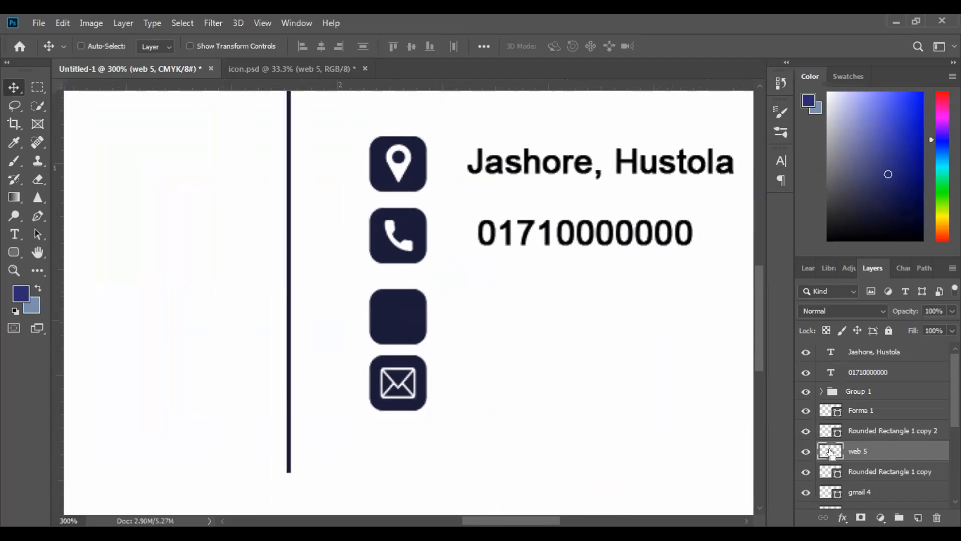
key(ctrl+0)
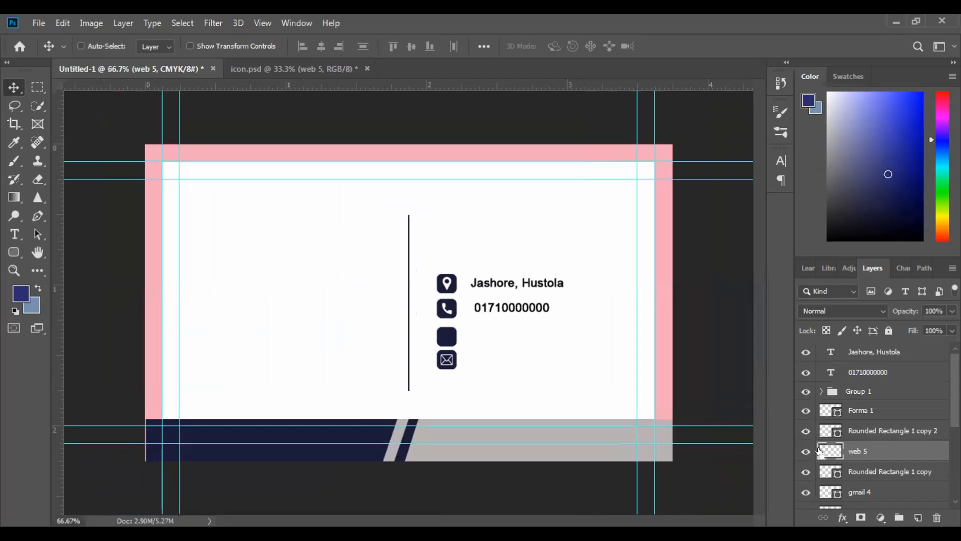
key(ctrl+t)
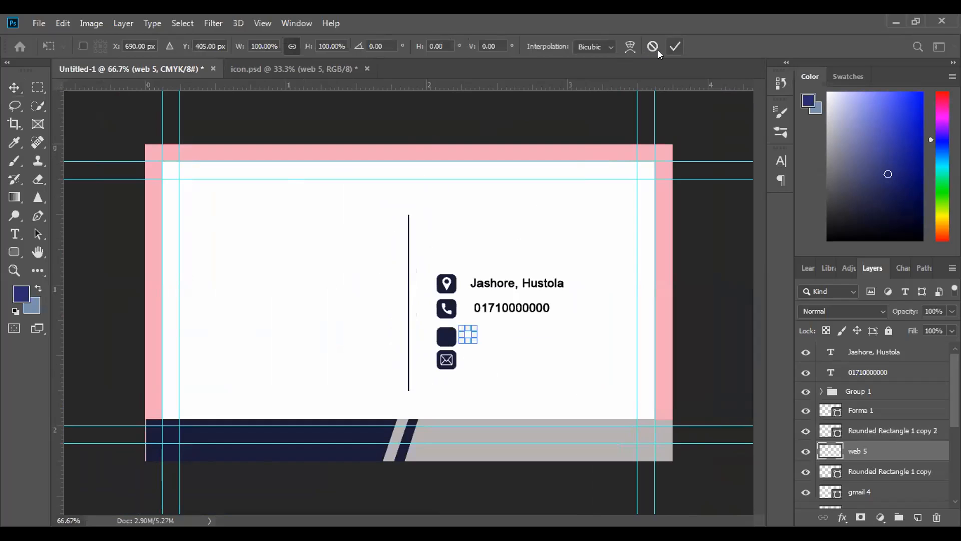
key(Return)
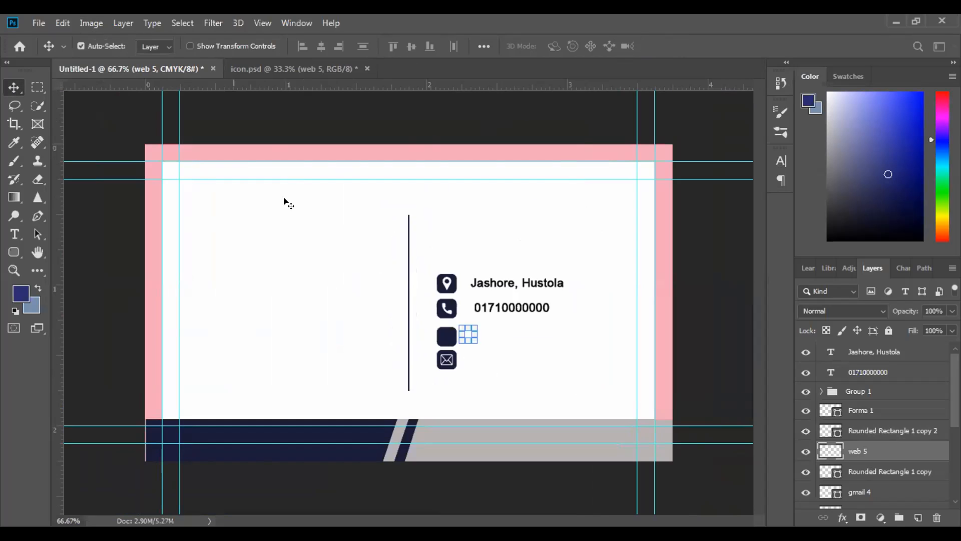
drag(468, 337, 447, 337)
click(447, 337)
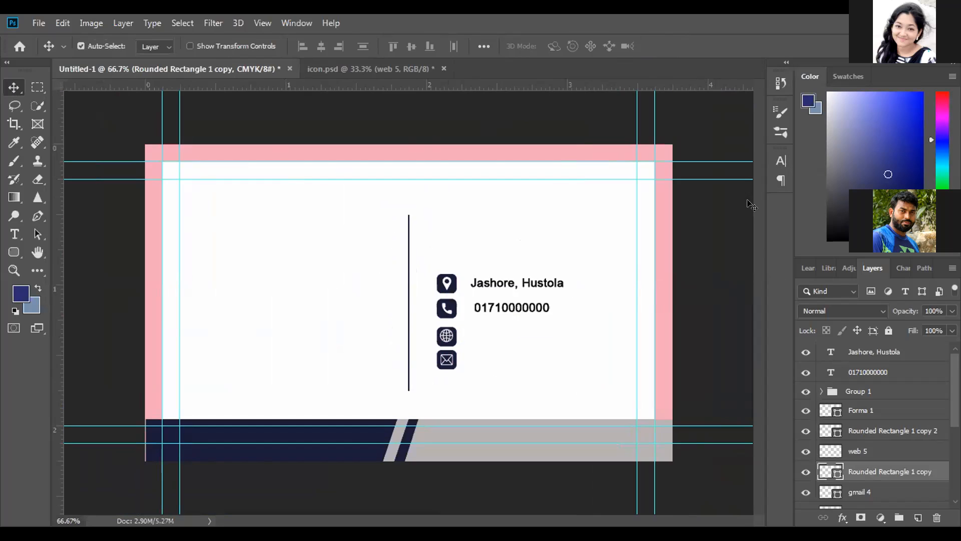
click(735, 234)
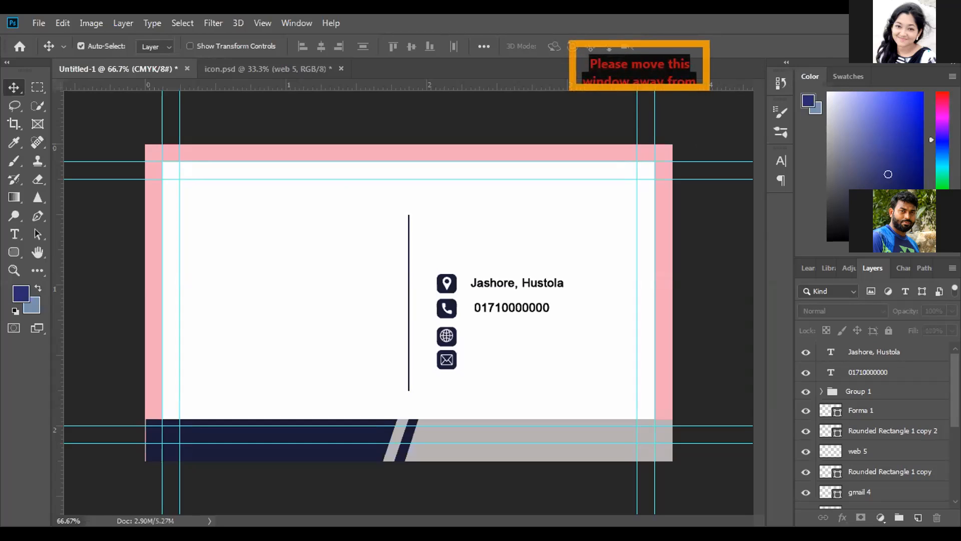
Align the web 5 icon and Rounded Rectangle 1 copy on their horizontal and vertical centers
click(875, 451)
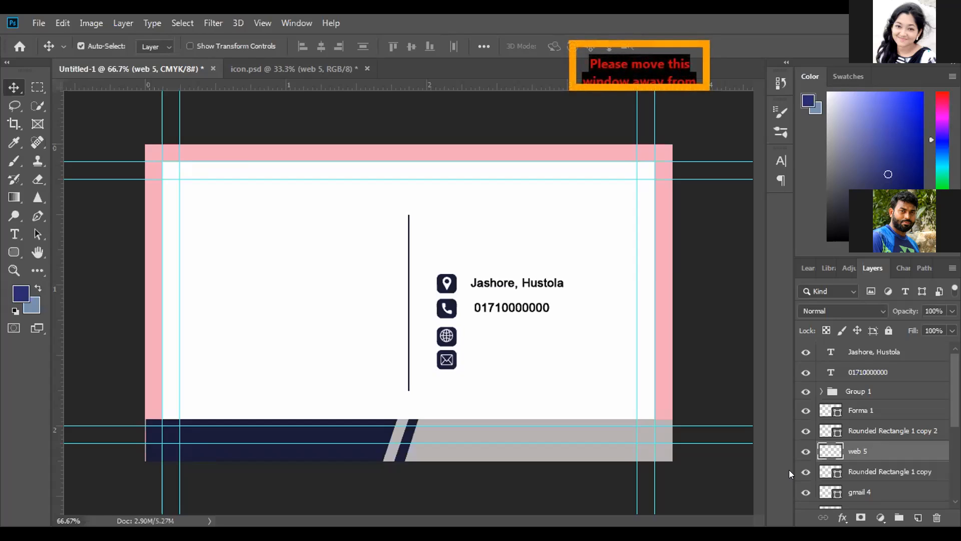
shift+click(887, 470)
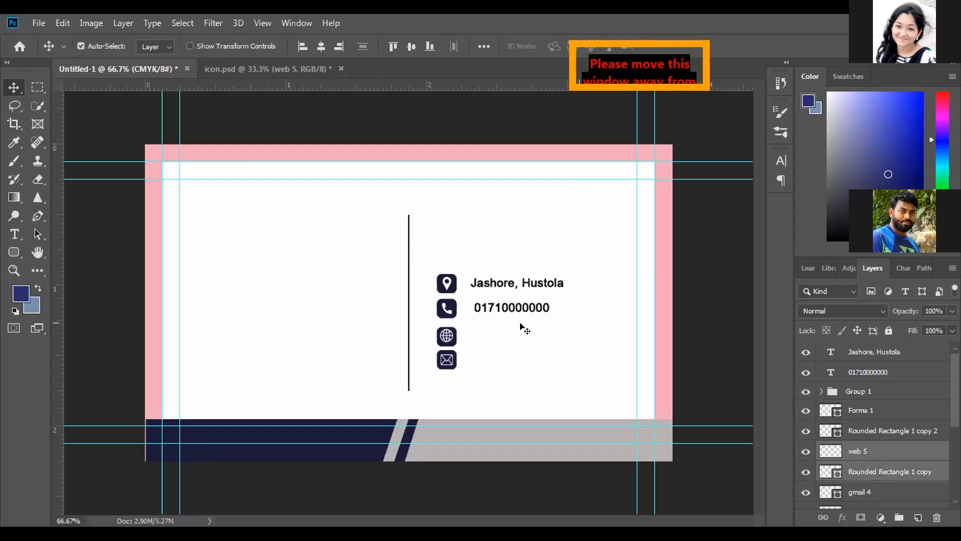
click(484, 46)
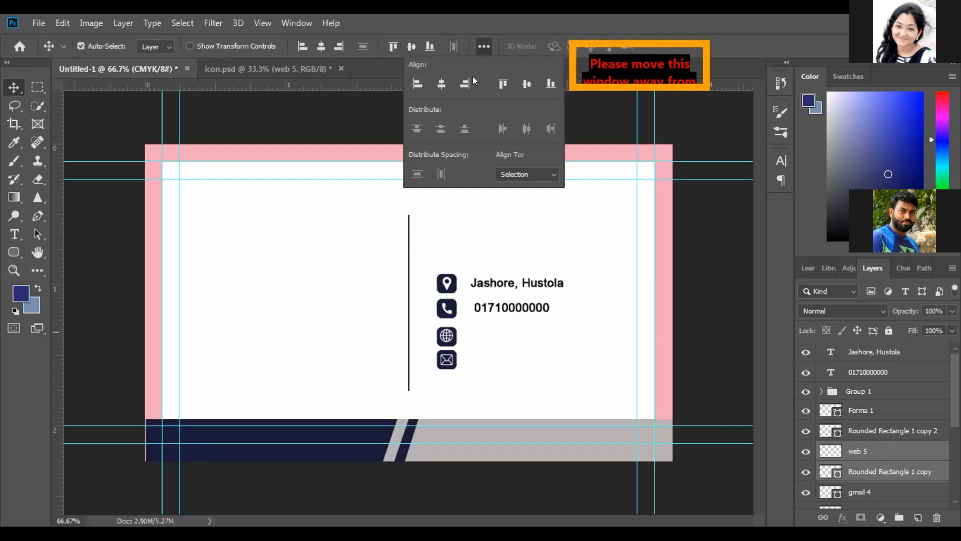
click(442, 85)
click(526, 84)
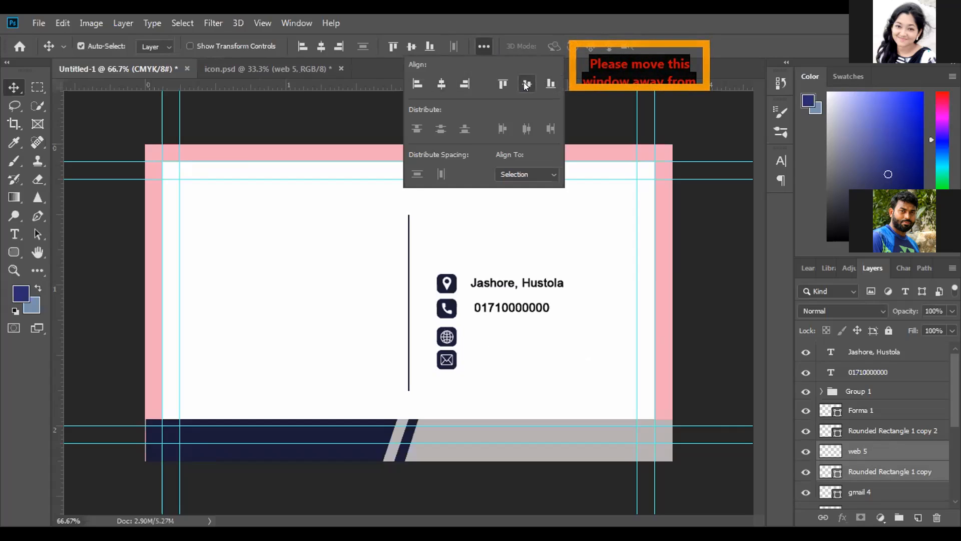
click(479, 43)
click(701, 204)
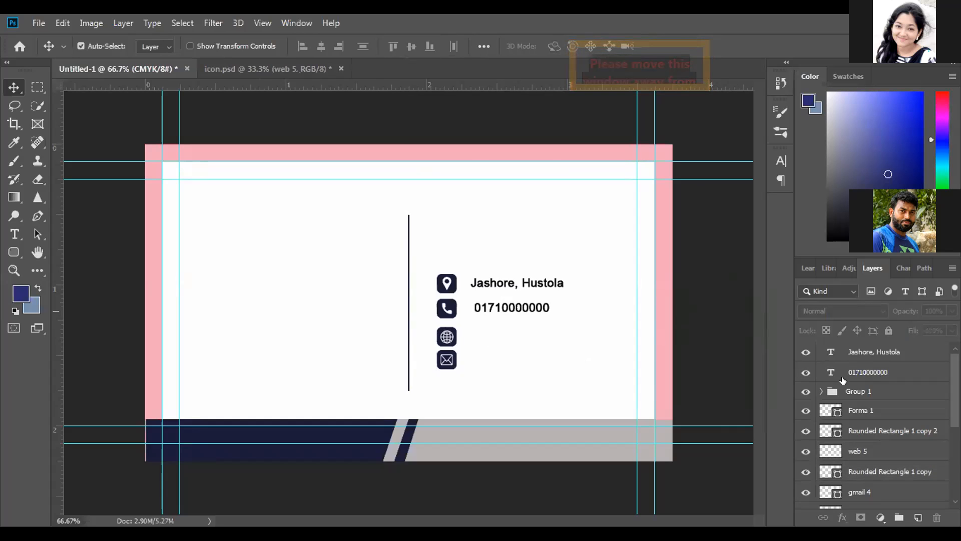
Start a 6 pt text line beside the globe icon with "www" and set its color to black
click(9, 233)
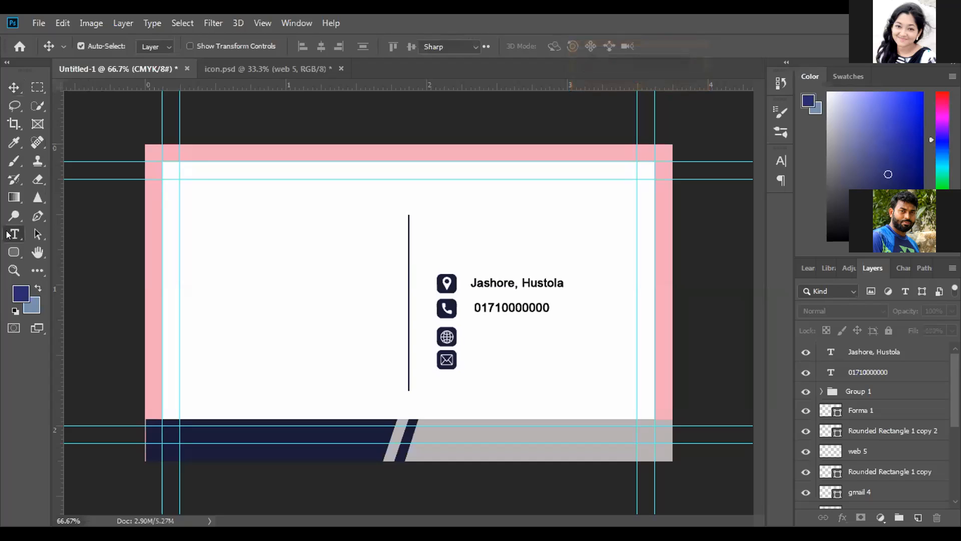
click(469, 330)
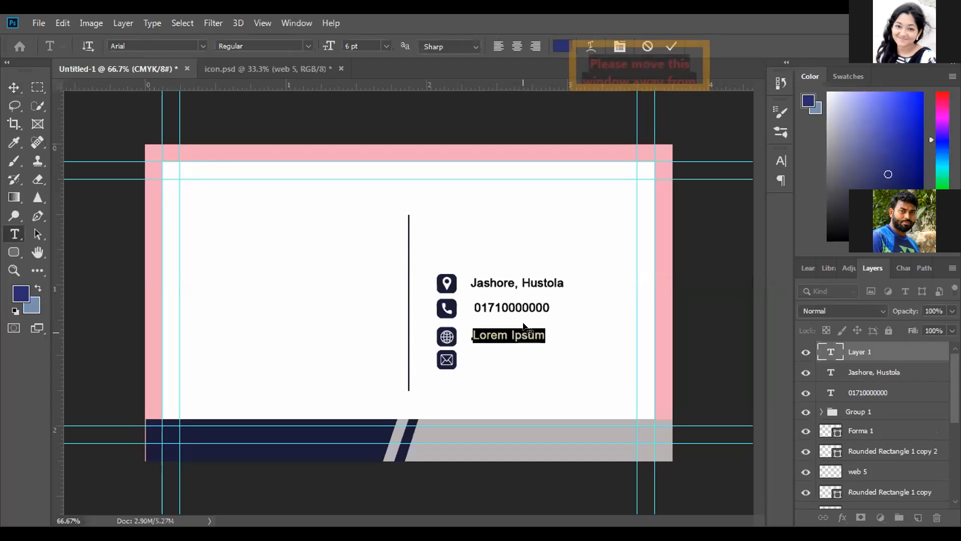
text(www)
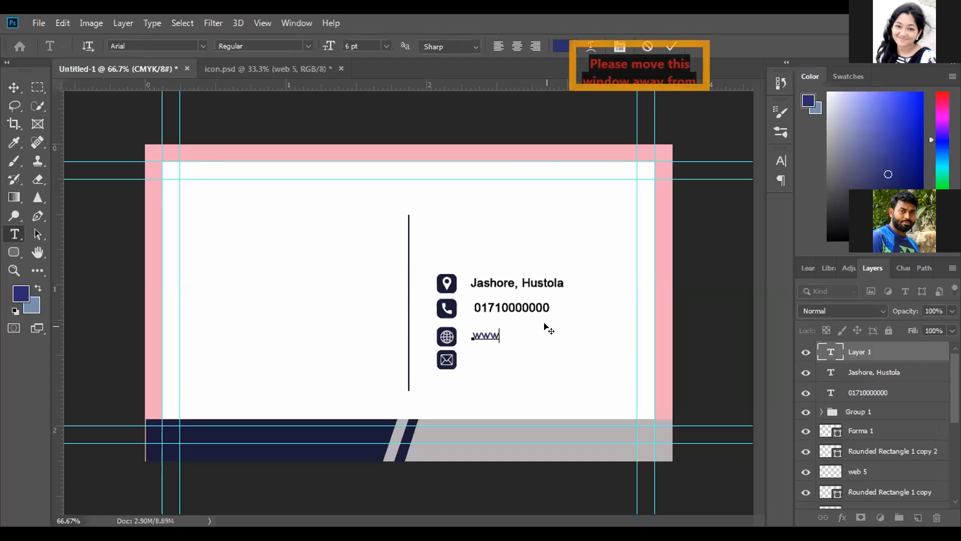
drag(501, 336, 465, 281)
click(556, 47)
drag(553, 320, 513, 373)
click(825, 162)
Complete the website address after "www" with the name and ".com", and commit the text
click(498, 335)
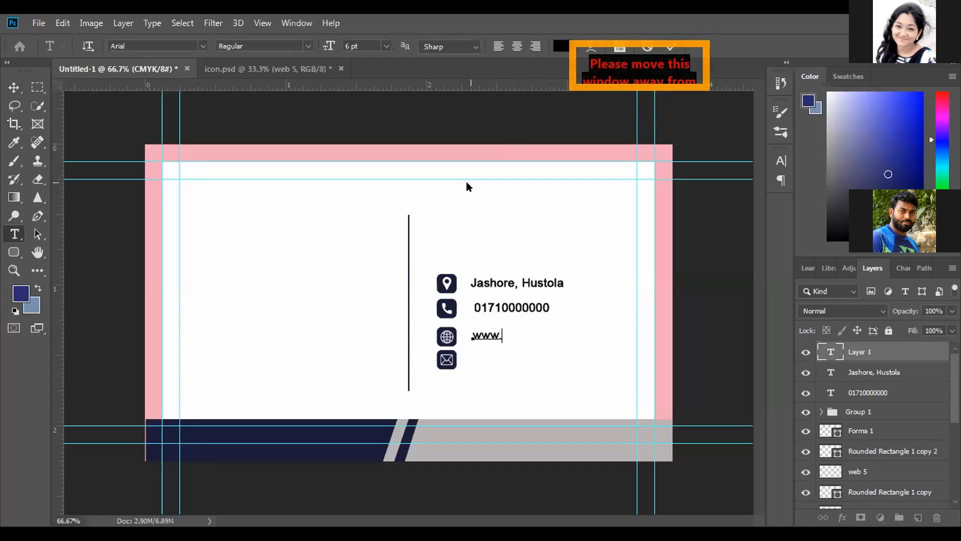
text(mahir)
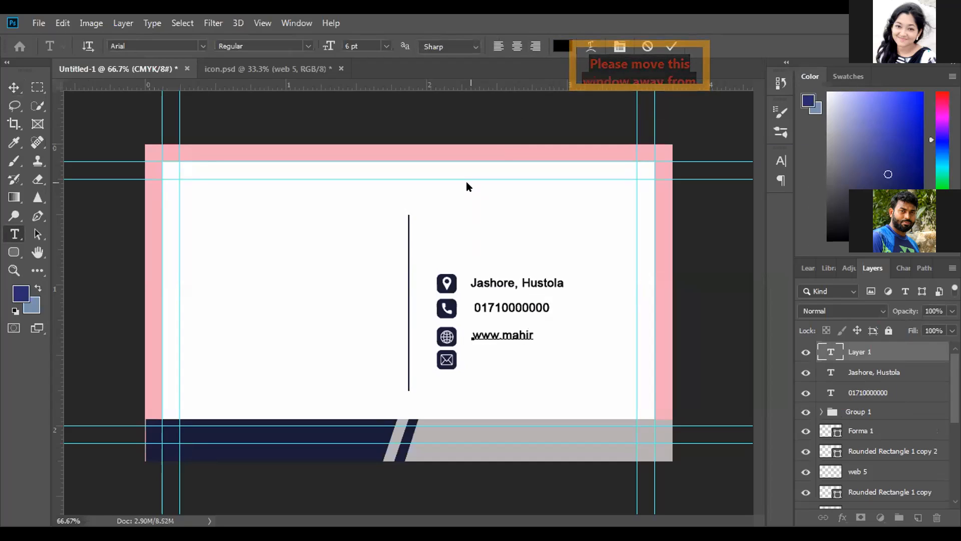
text(@)
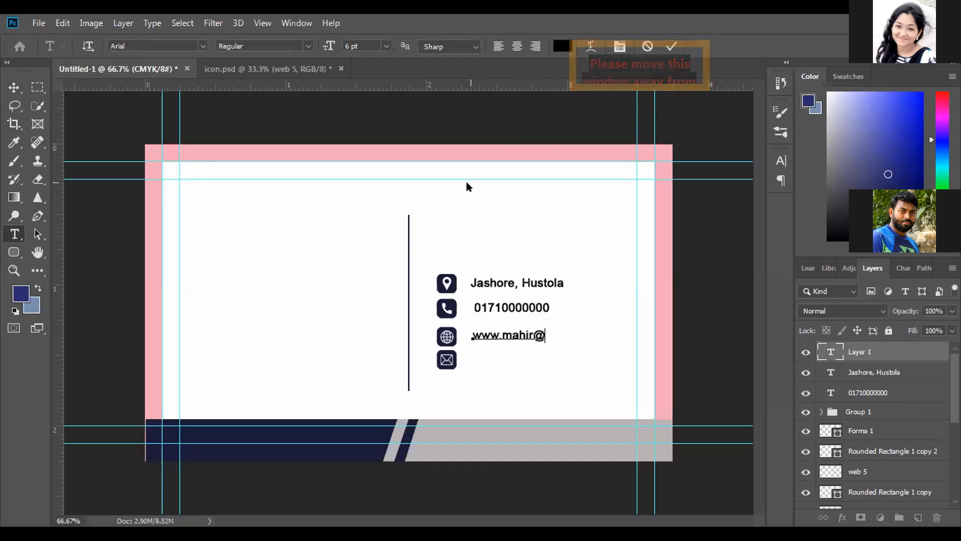
key(BackSpace)
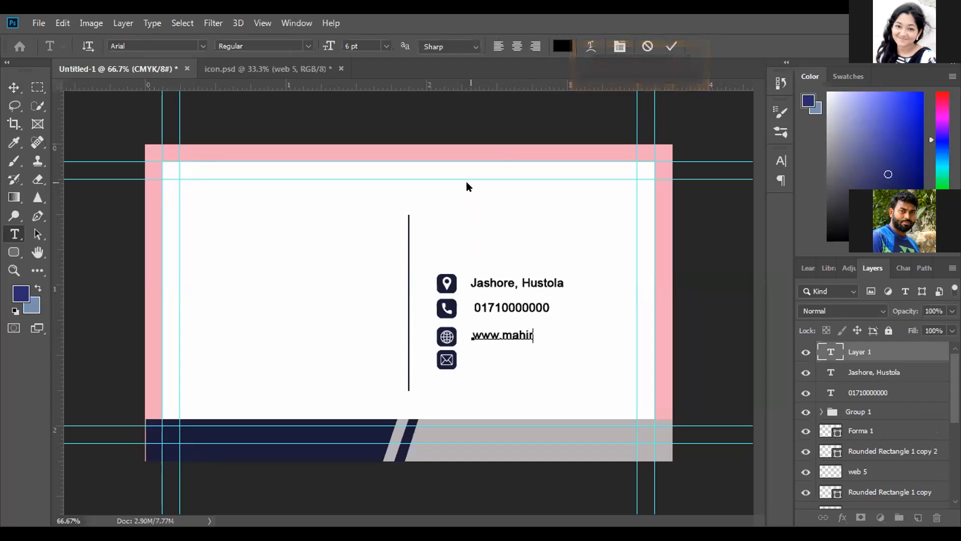
text(.com)
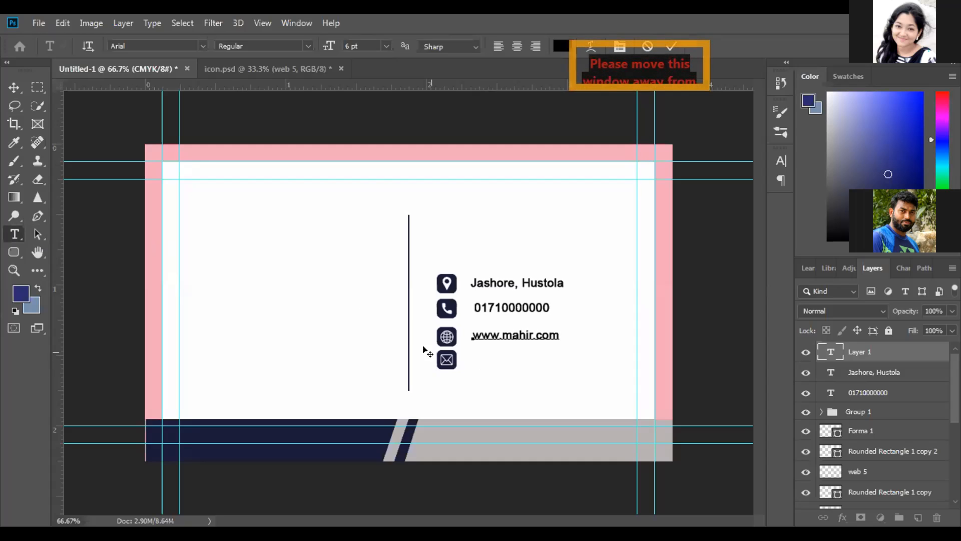
click(666, 48)
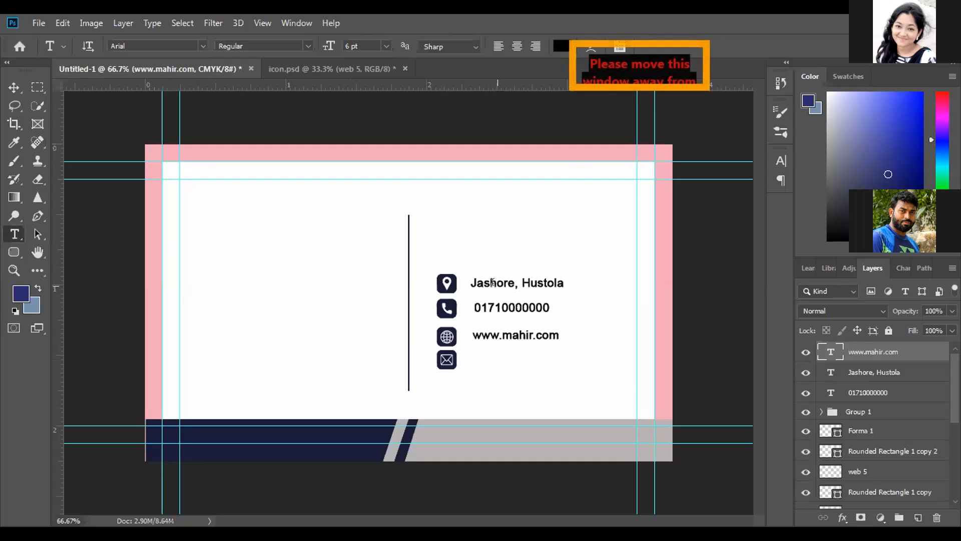
Add a 6 pt text line beside the mail icon, enter the e-mail address, and commit it
click(471, 357)
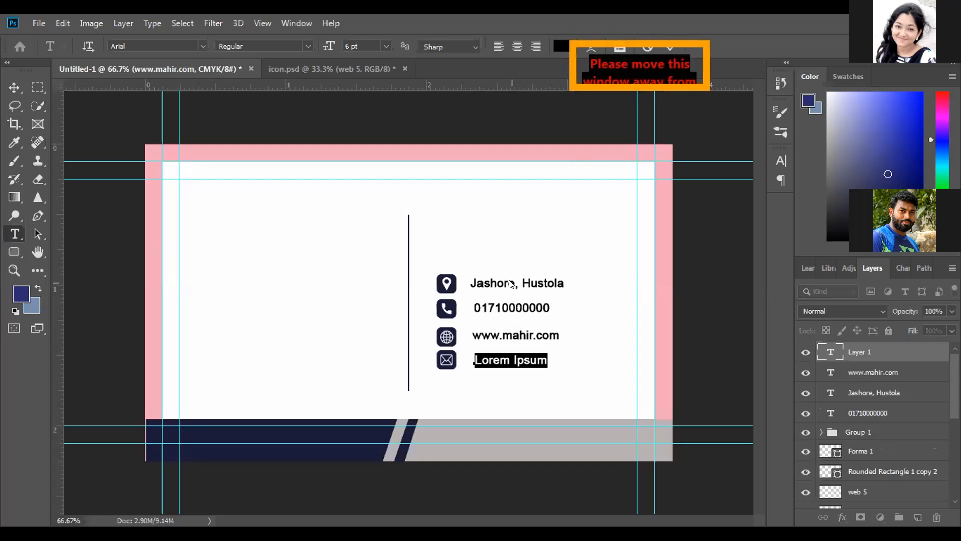
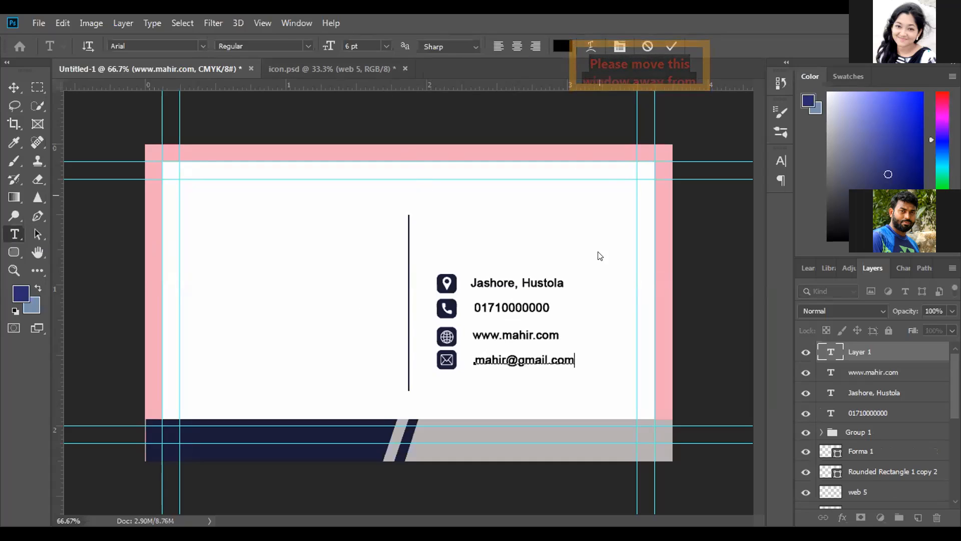
click(671, 46)
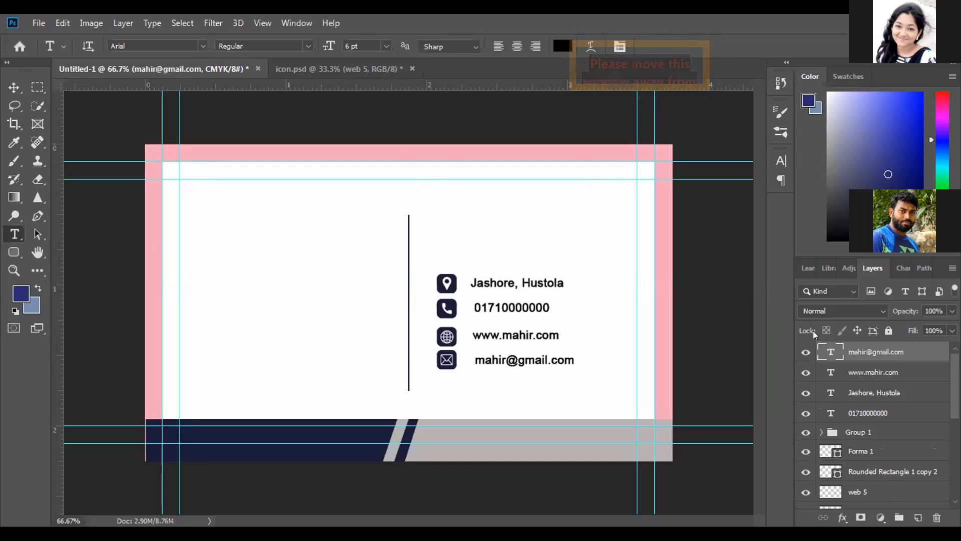
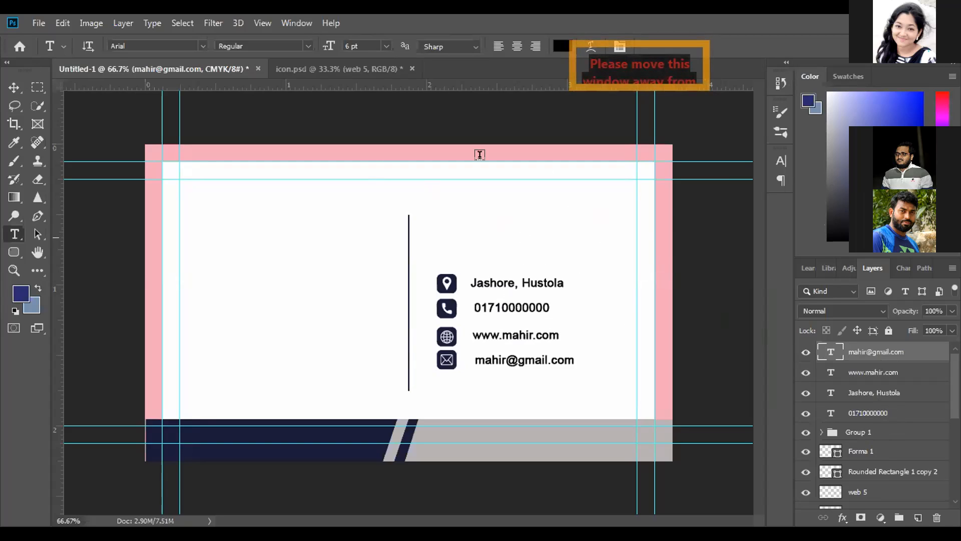
Switch the e-mail, phone and address text layers off and on to identify each one on the card
click(14, 87)
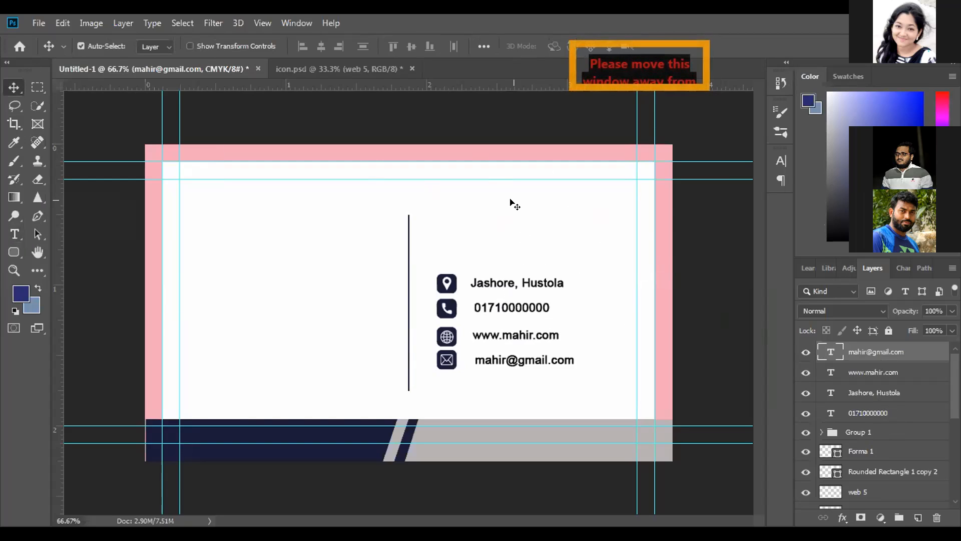
click(801, 352)
click(803, 352)
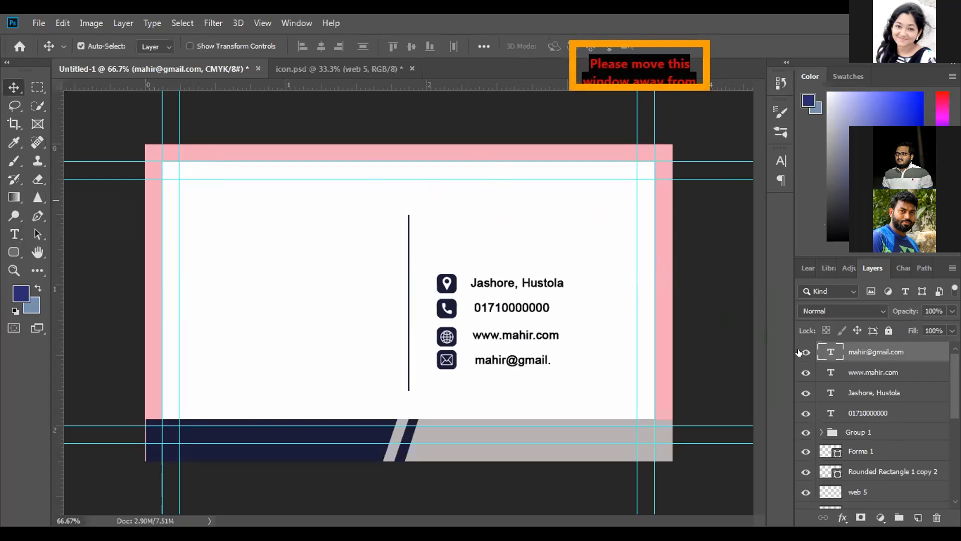
click(806, 414)
click(805, 414)
click(799, 395)
click(799, 394)
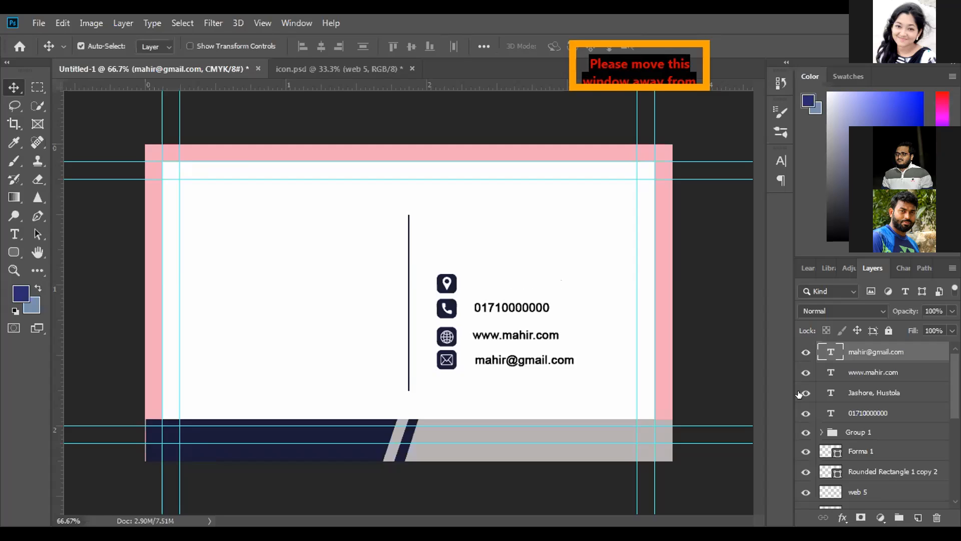
click(799, 395)
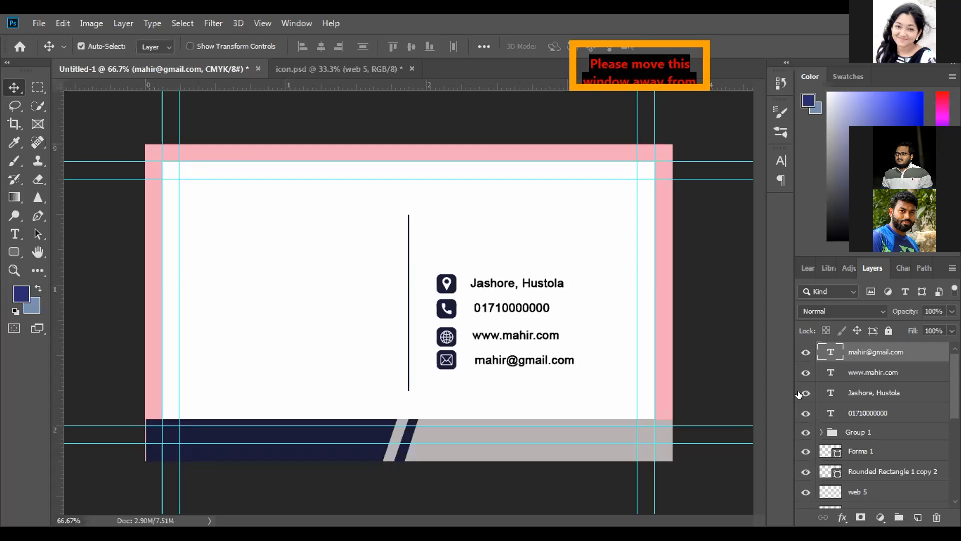
click(800, 395)
click(799, 395)
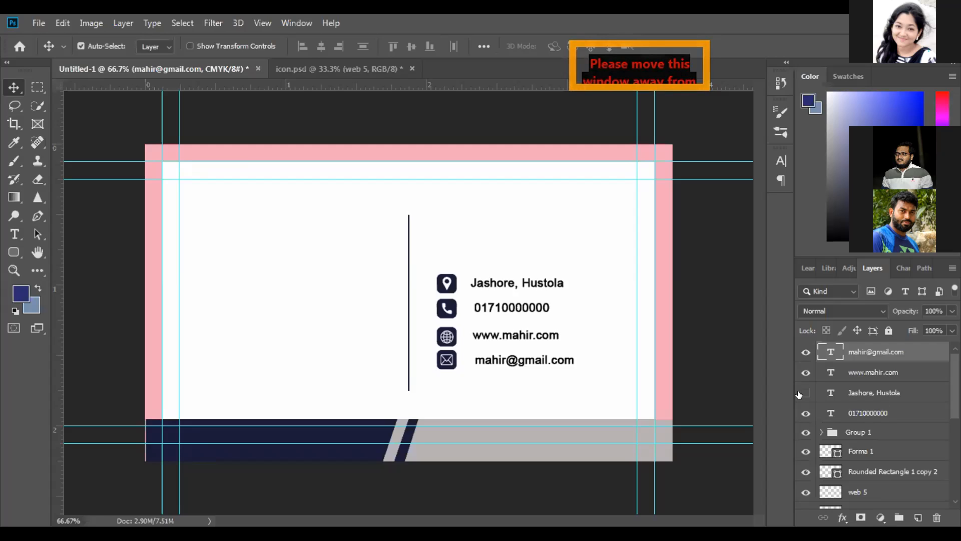
click(799, 395)
click(829, 394)
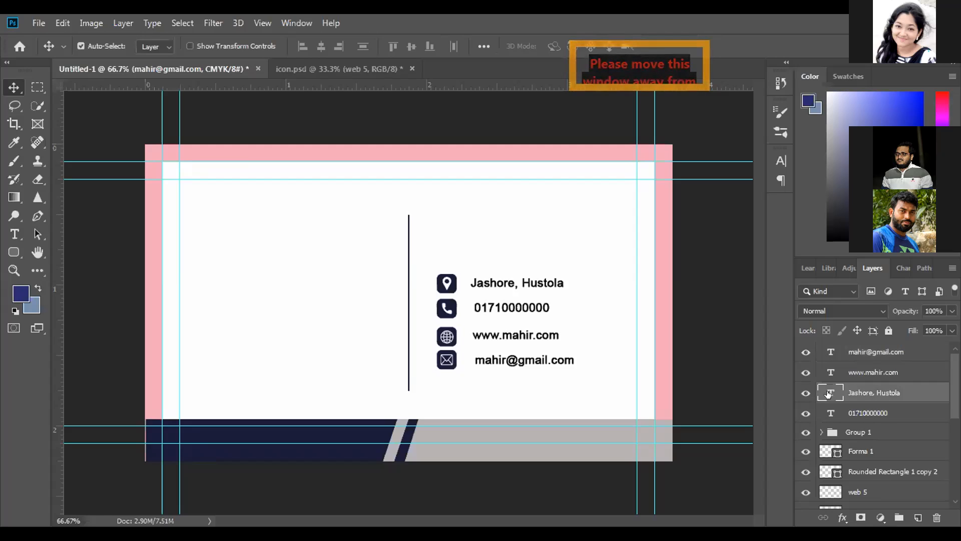
click(799, 395)
click(799, 394)
click(799, 394)
click(799, 394)
click(799, 394)
click(799, 395)
click(799, 395)
click(798, 395)
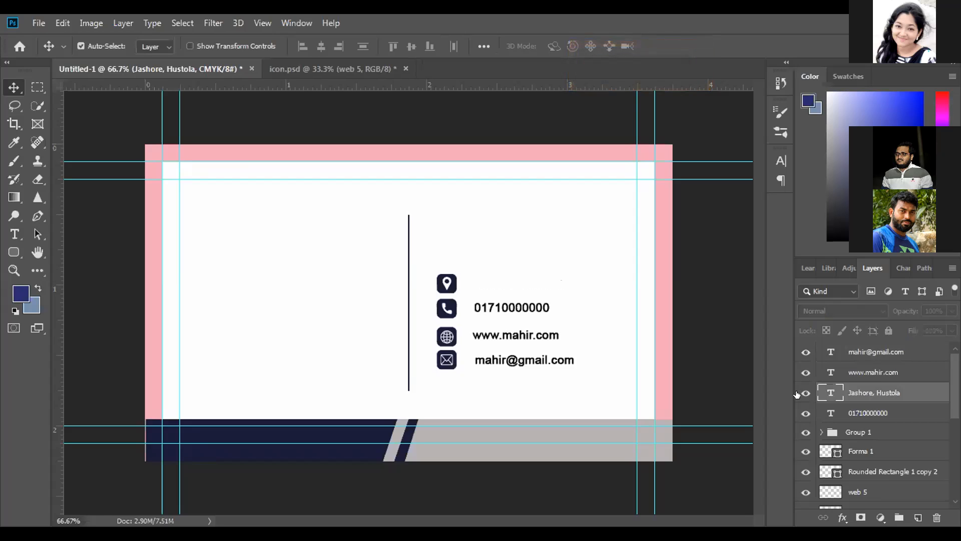
click(798, 394)
click(797, 394)
click(798, 394)
click(797, 394)
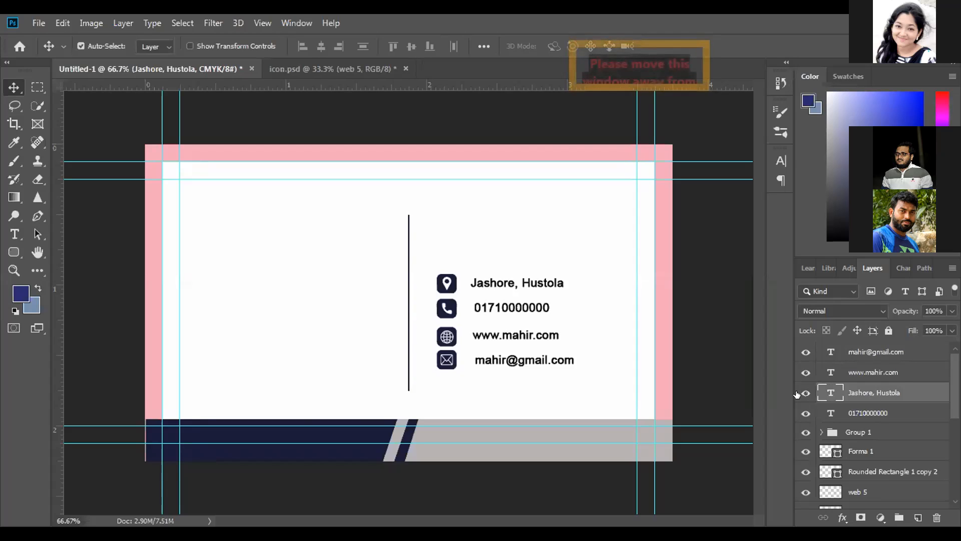
click(797, 394)
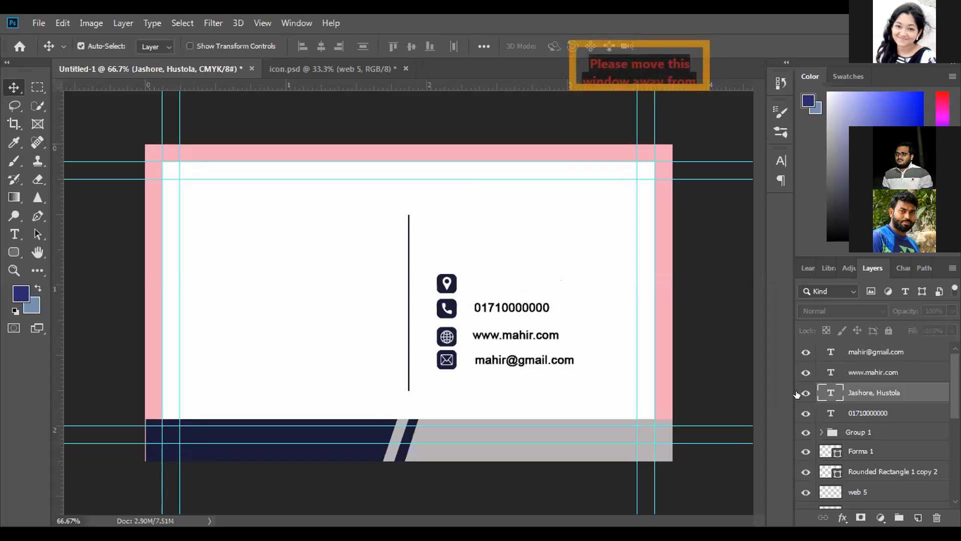
click(798, 394)
click(798, 394)
click(798, 394)
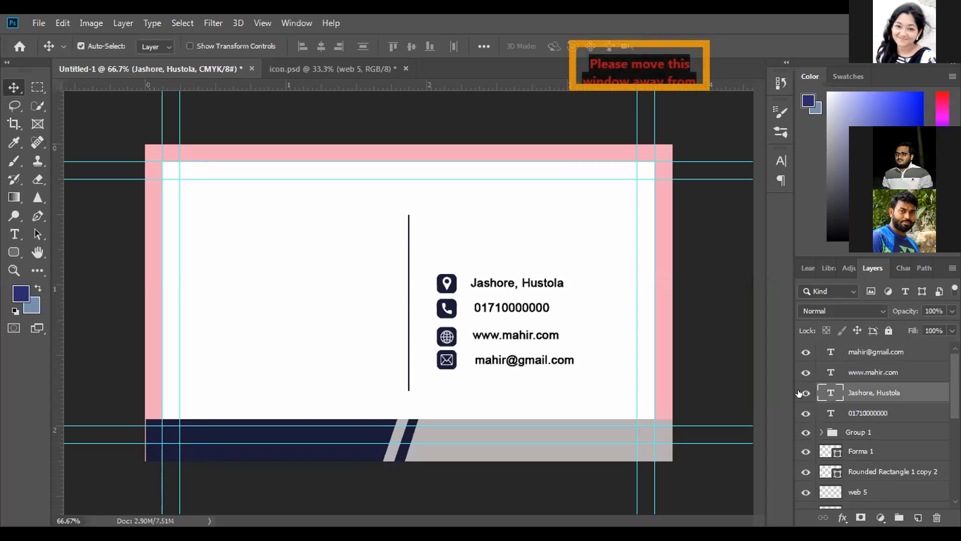
click(797, 394)
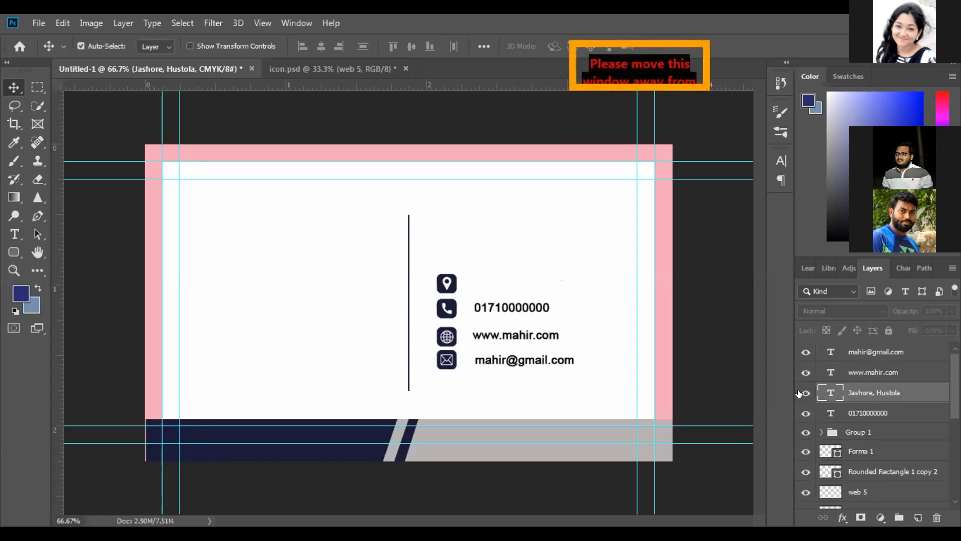
click(799, 393)
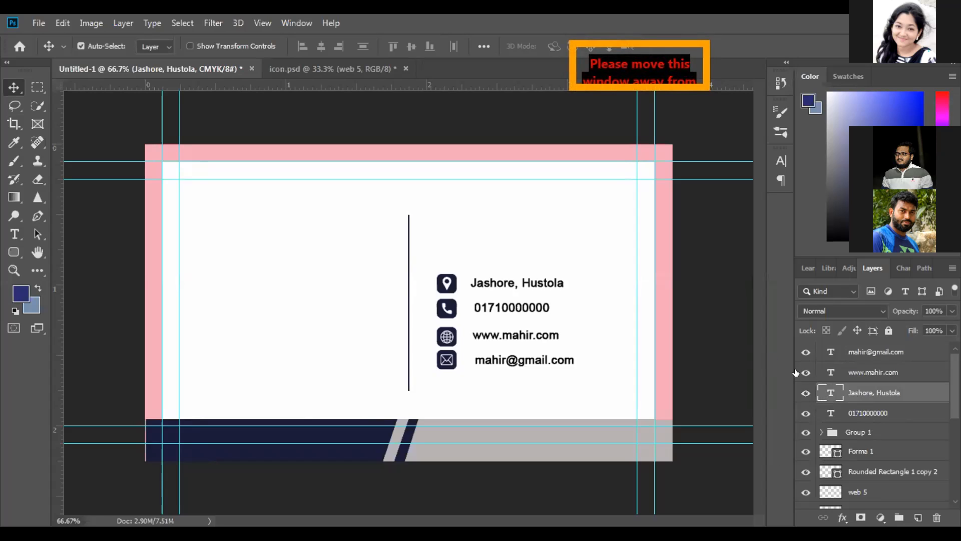
click(800, 393)
click(800, 393)
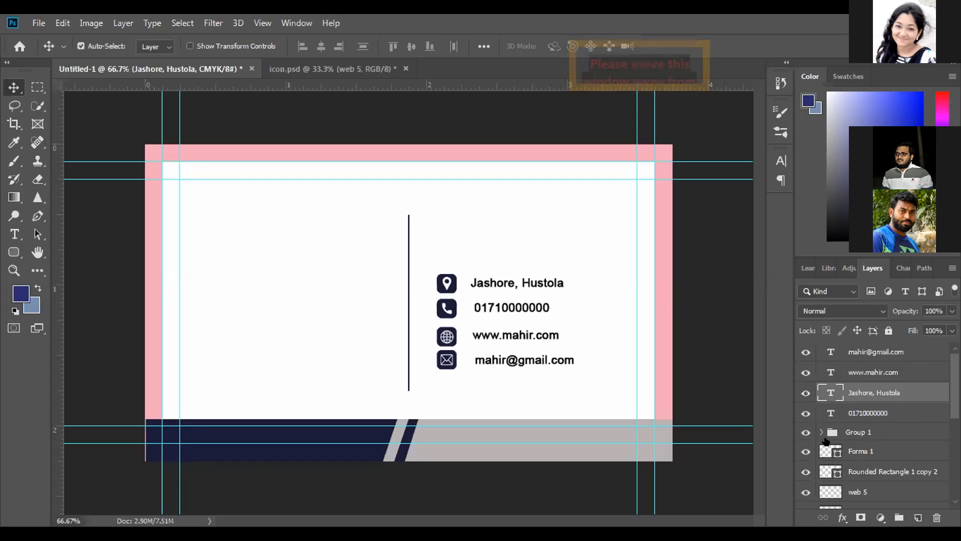
Select the address text layer together with Group 1 and align them on their vertical centers
scroll(881, 395, down, 1)
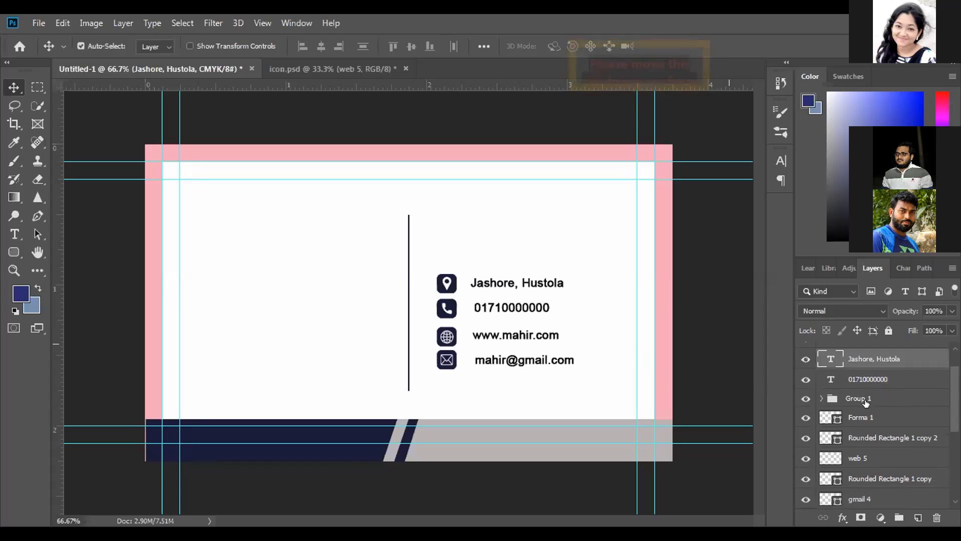
click(854, 415)
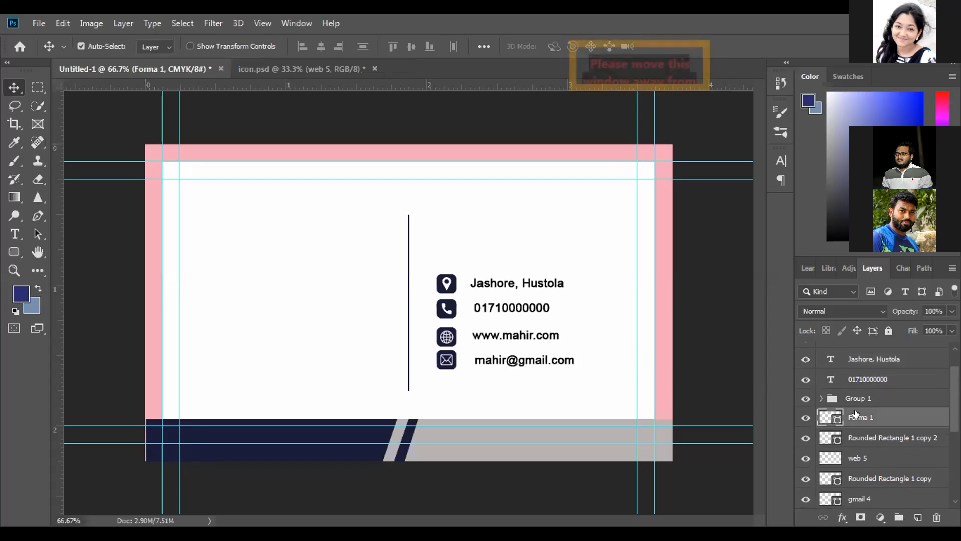
scroll(896, 378, up, 1)
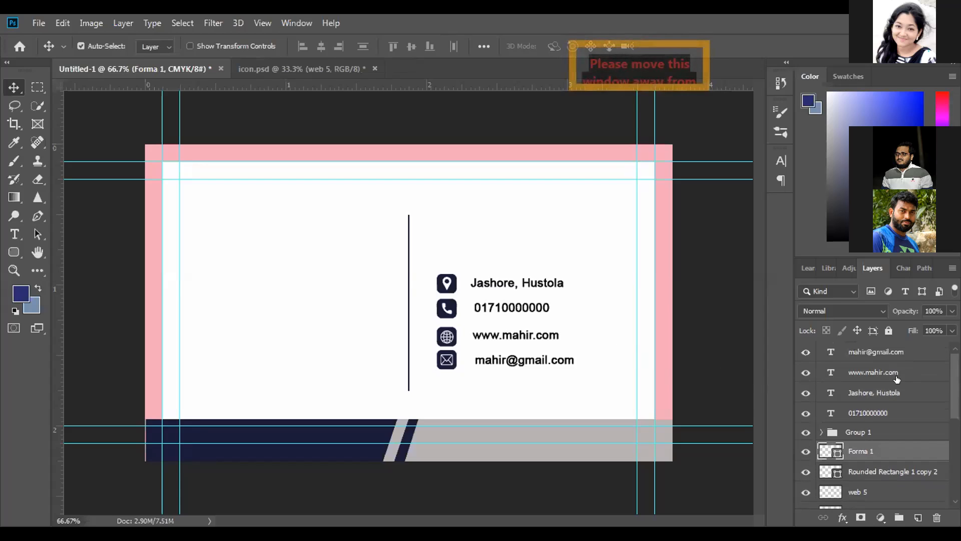
click(864, 396)
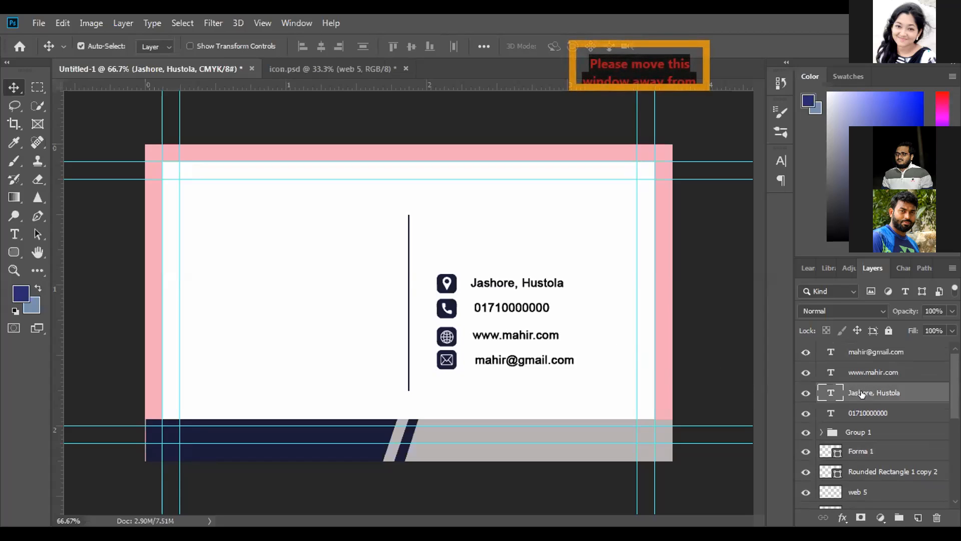
click(863, 430)
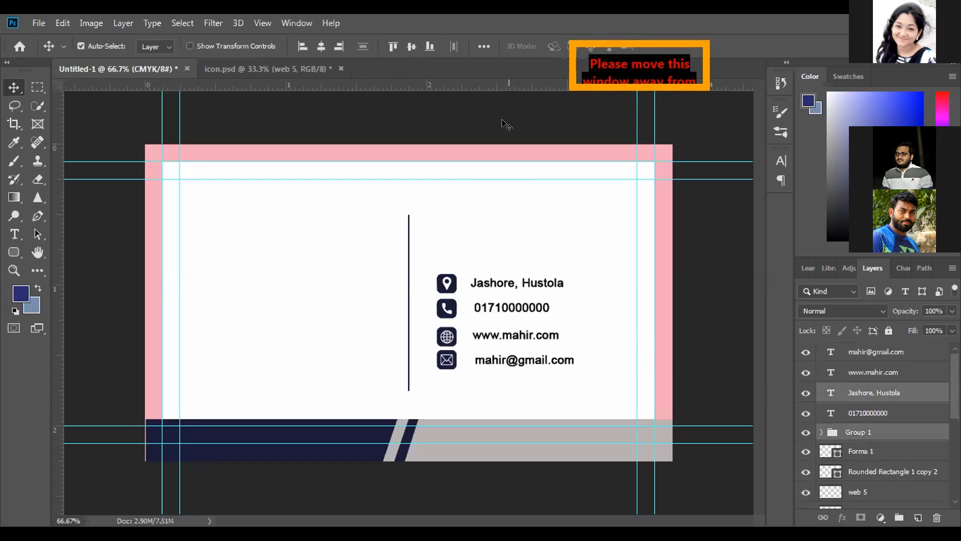
click(483, 46)
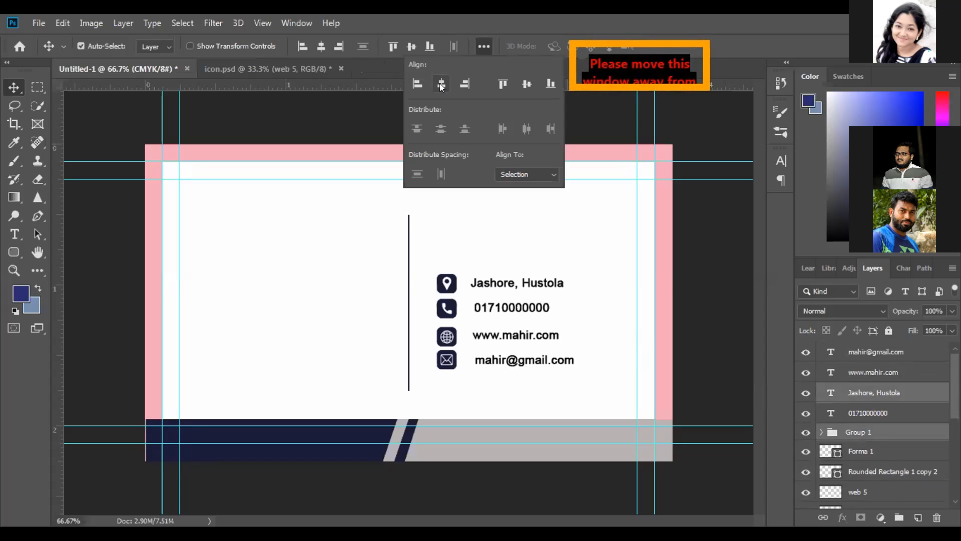
click(521, 83)
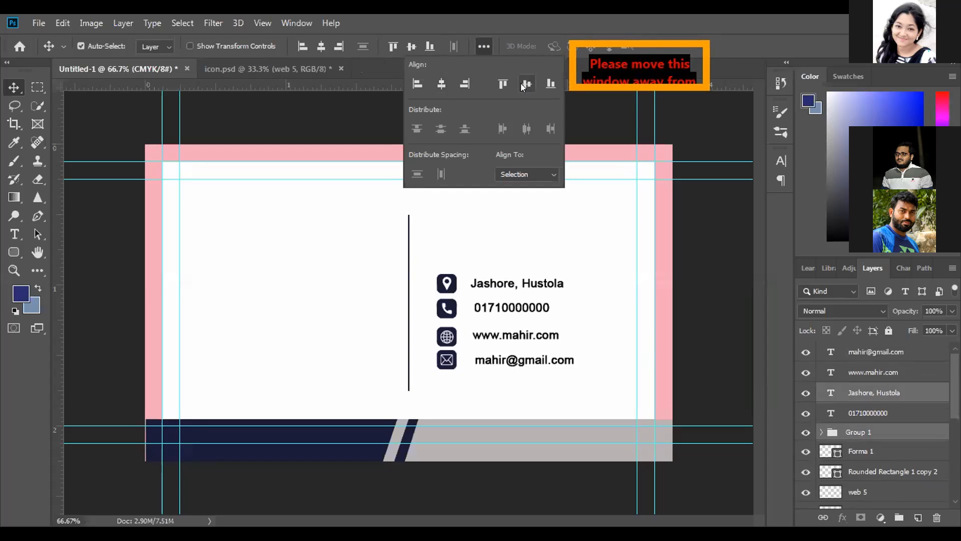
Try aligning the address text and Group 1 on their horizontal centers, undo it, and nudge the row slightly upward
click(441, 84)
key(ctrl+z)
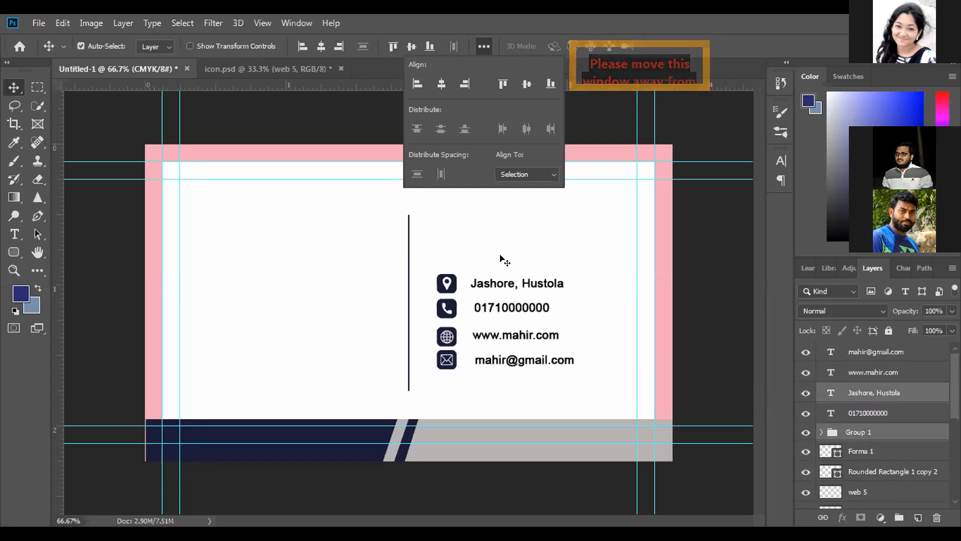
click(505, 285)
drag(505, 284, 504, 283)
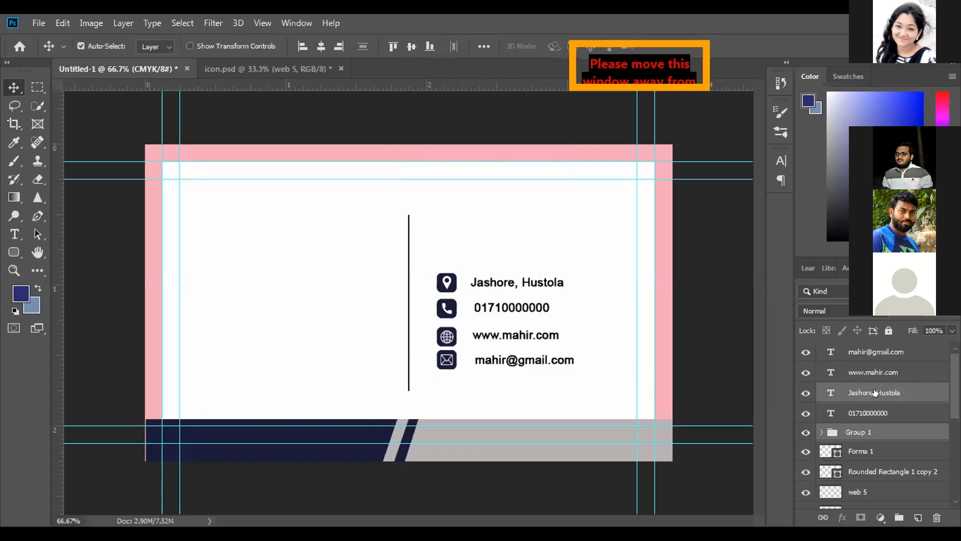
Align the phone number text, Forma 1 and Rounded Rectangle 1 copy 2 on their vertical centers
click(876, 413)
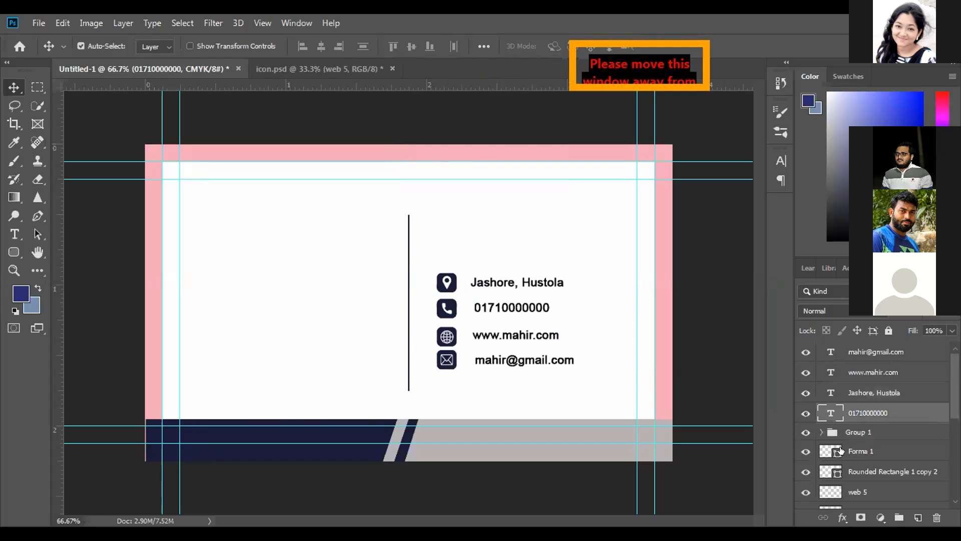
ctrl+click(873, 451)
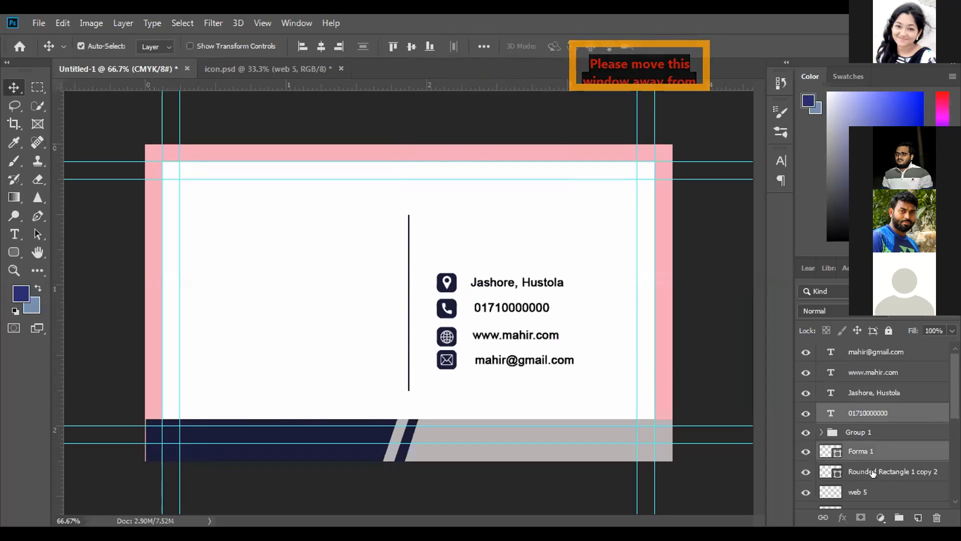
ctrl+click(874, 471)
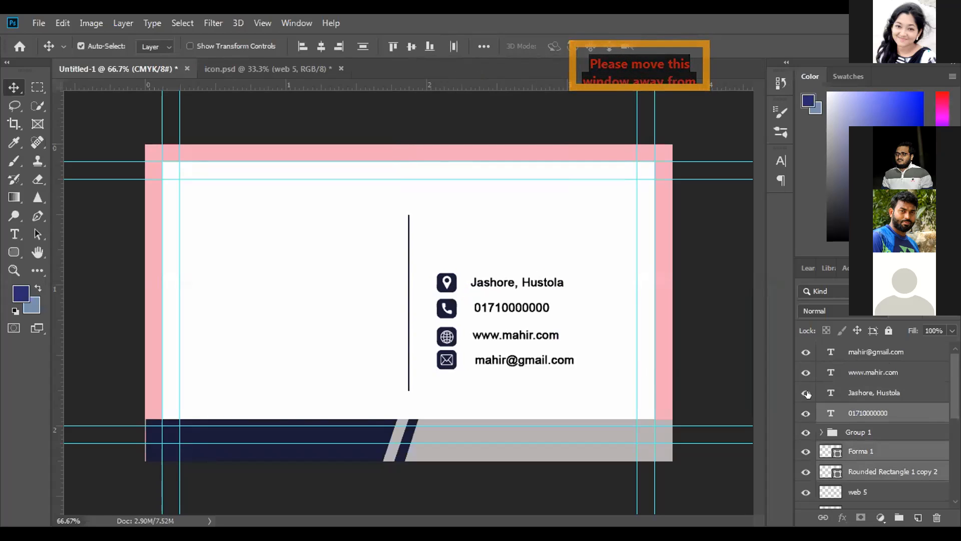
click(484, 46)
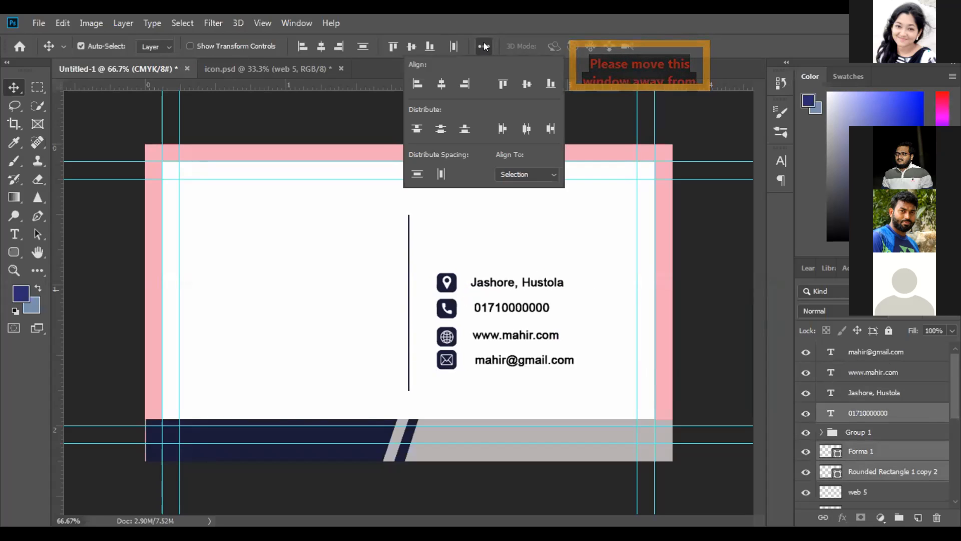
click(521, 84)
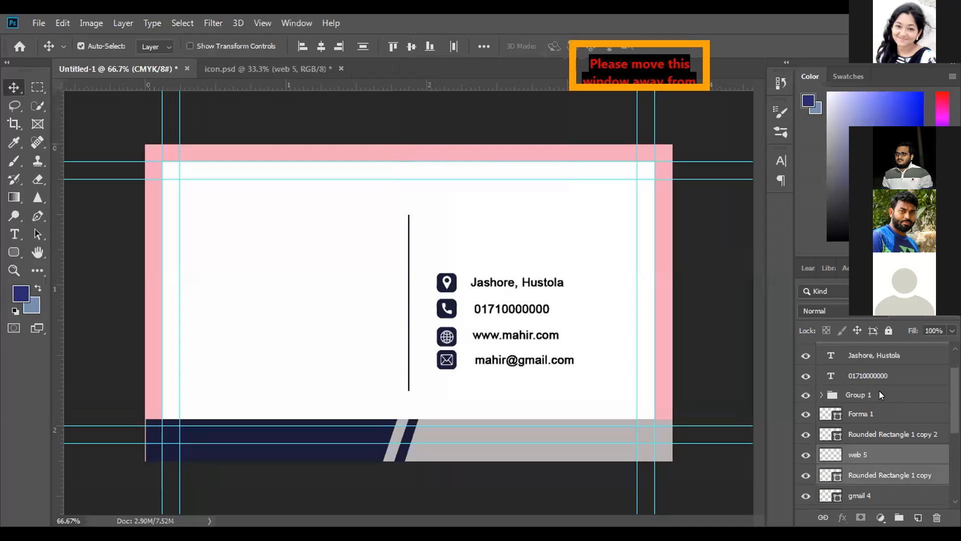
Align the website text with web 5 and Rounded Rectangle 1 copy on their vertical centers
scroll(879, 391, up, 2)
click(483, 46)
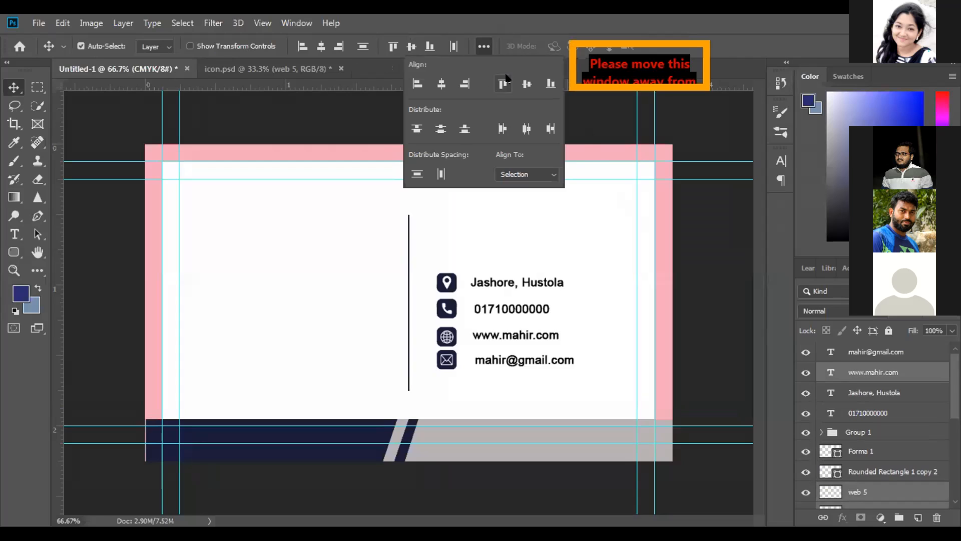
click(522, 79)
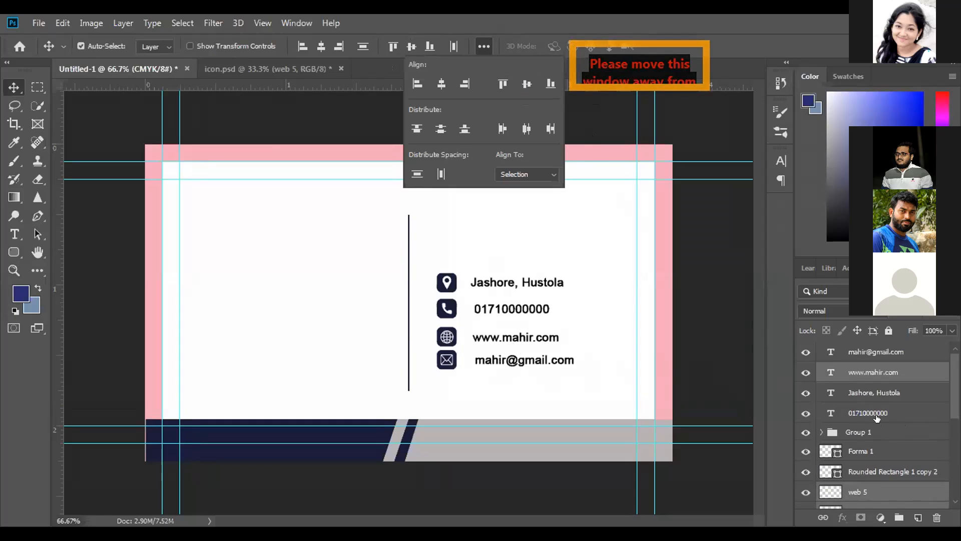
Group Forma 1 with Rounded Rectangle 1 copy 2, and group web 5 with Rounded Rectangle 1 copy
click(857, 451)
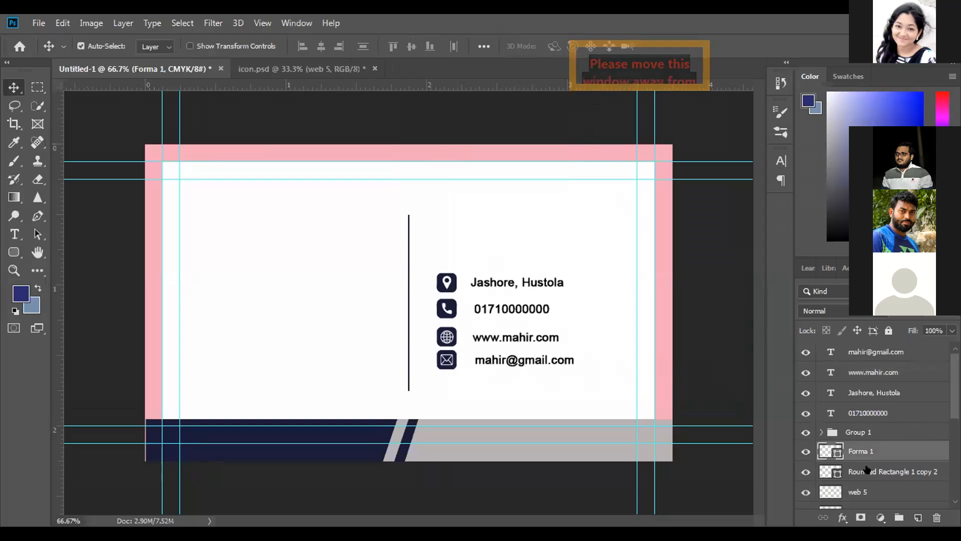
shift+click(868, 470)
click(899, 517)
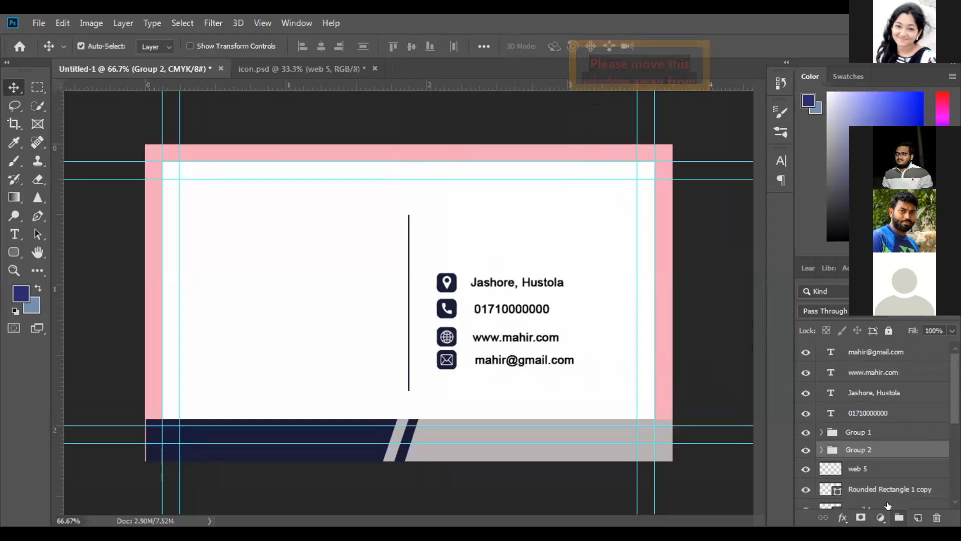
click(875, 470)
ctrl+click(882, 488)
click(899, 517)
Group the gmail 4 icon with its rounded square, Rounded Rectangle 1 copy 3
scroll(878, 449, down, 2)
click(878, 449)
ctrl+click(883, 465)
click(900, 517)
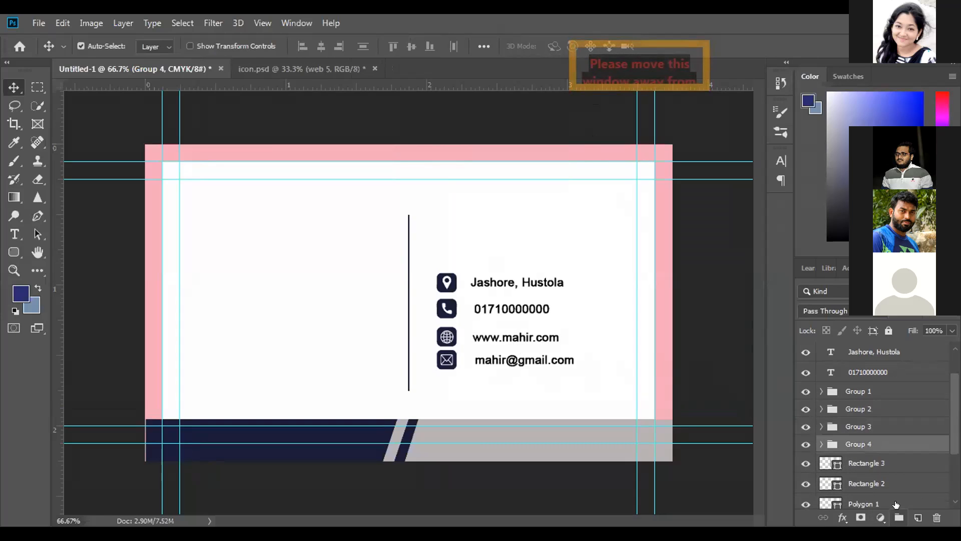
Go through Groups 2, 3 and 4 and expand Group 4 to inspect the layers it contains
scroll(874, 451, up, 1)
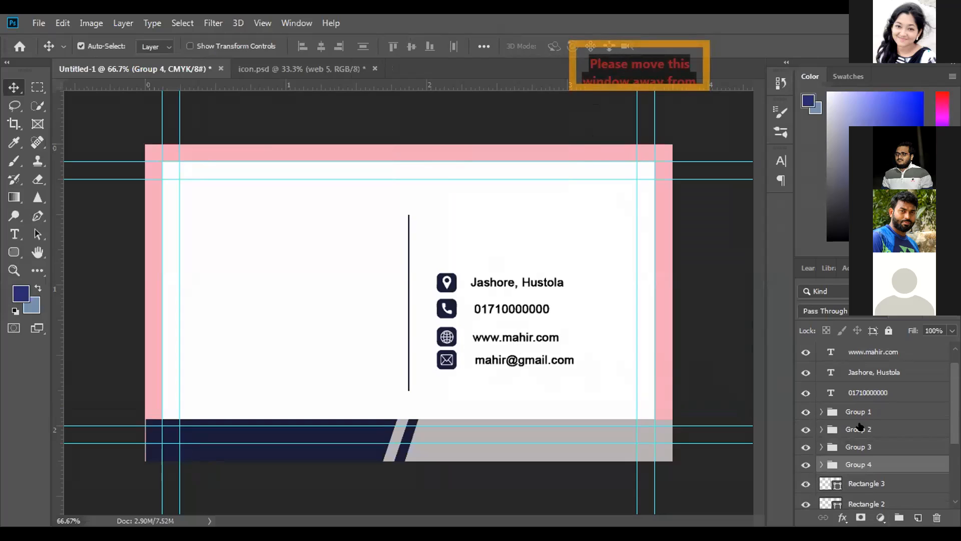
click(860, 426)
click(858, 447)
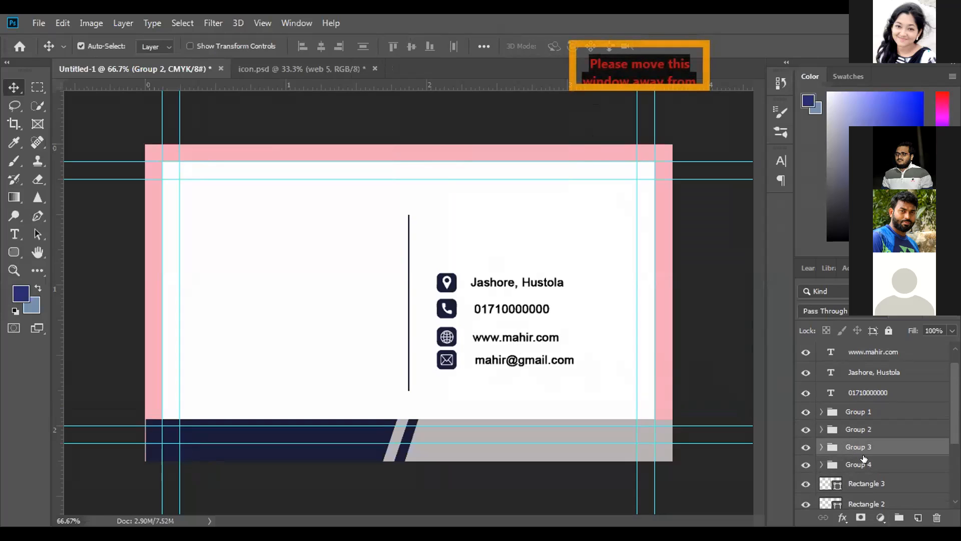
click(859, 464)
click(822, 464)
scroll(873, 441, down, 3)
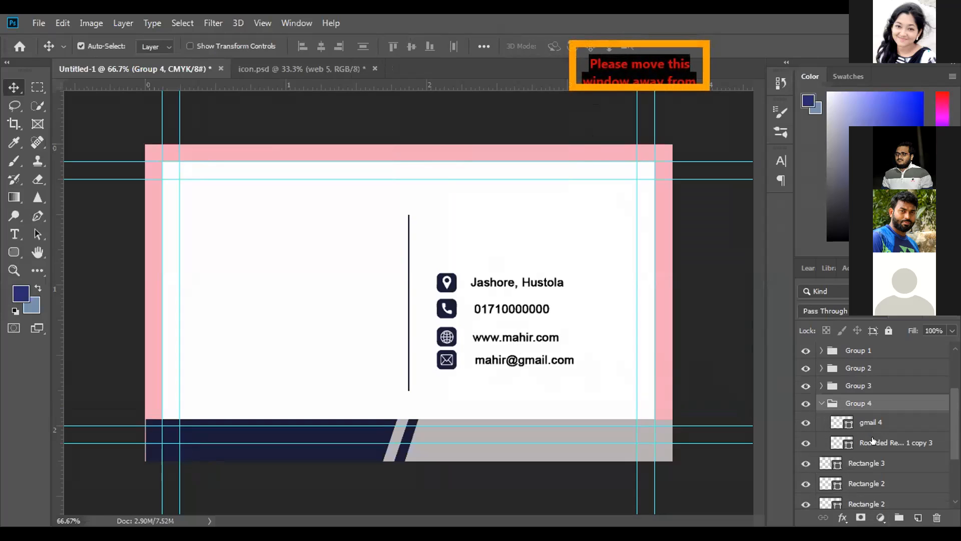
Select Groups 1 to 4 with the icon layers they contain and distribute them by their vertical centers
click(876, 422)
shift+click(884, 440)
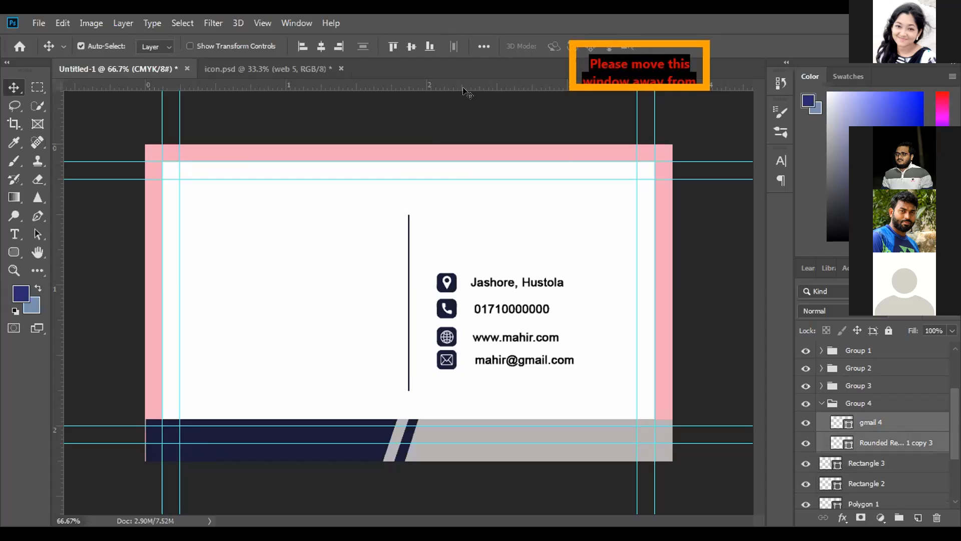
click(477, 44)
shift+click(883, 349)
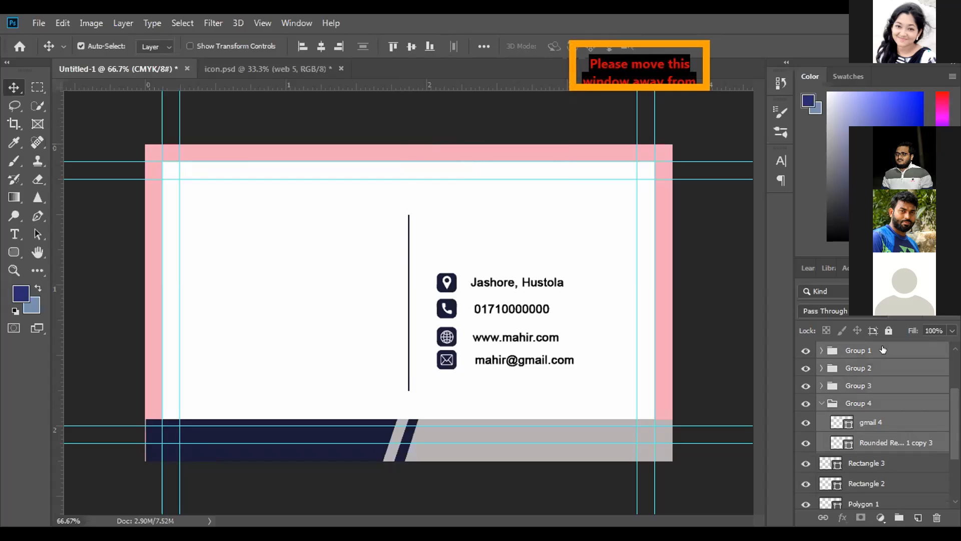
click(822, 351)
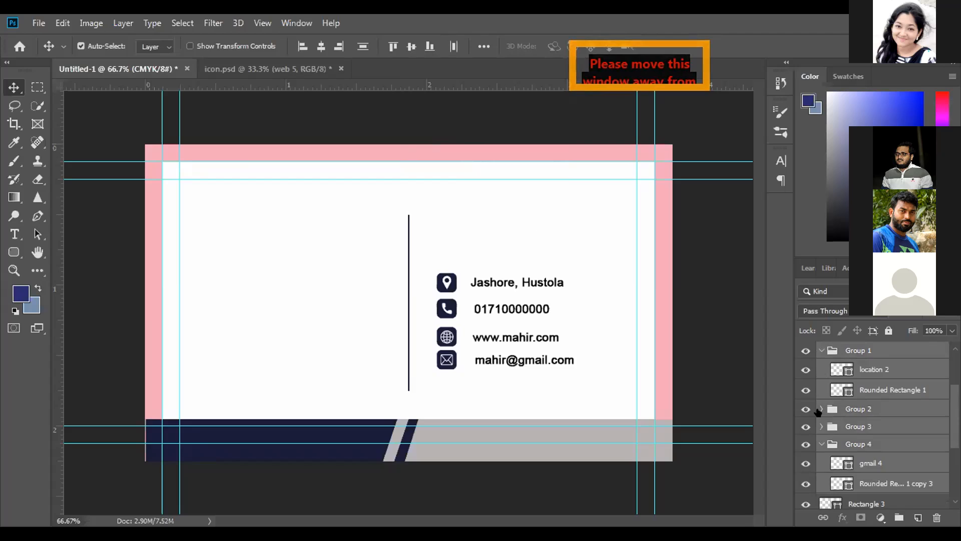
click(820, 409)
key(ctrl)
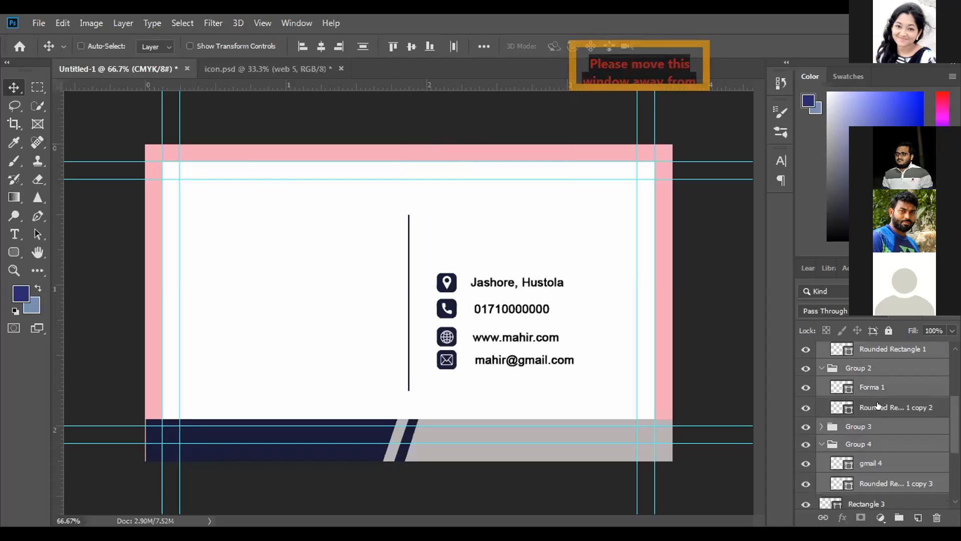
click(822, 427)
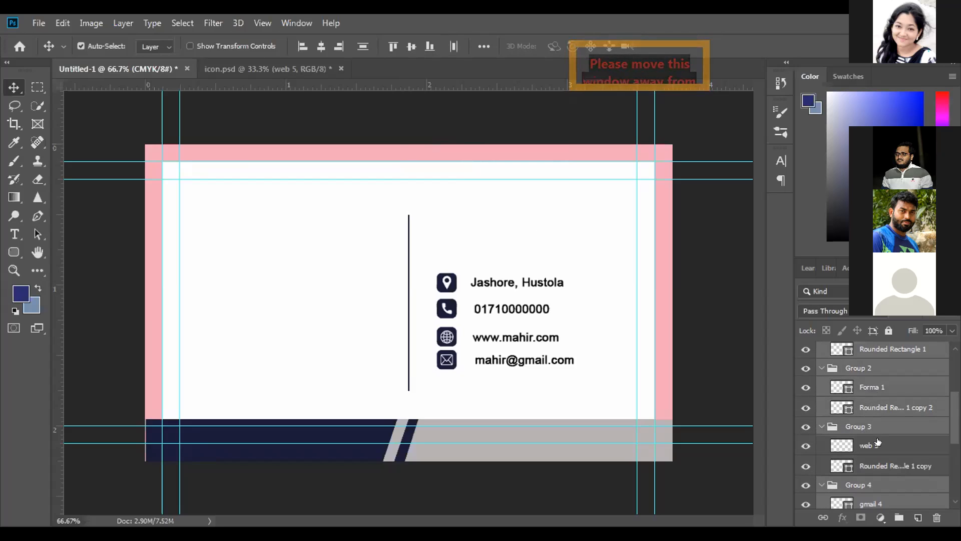
scroll(876, 408, up, 3)
scroll(877, 408, down, 4)
scroll(876, 408, down, 2)
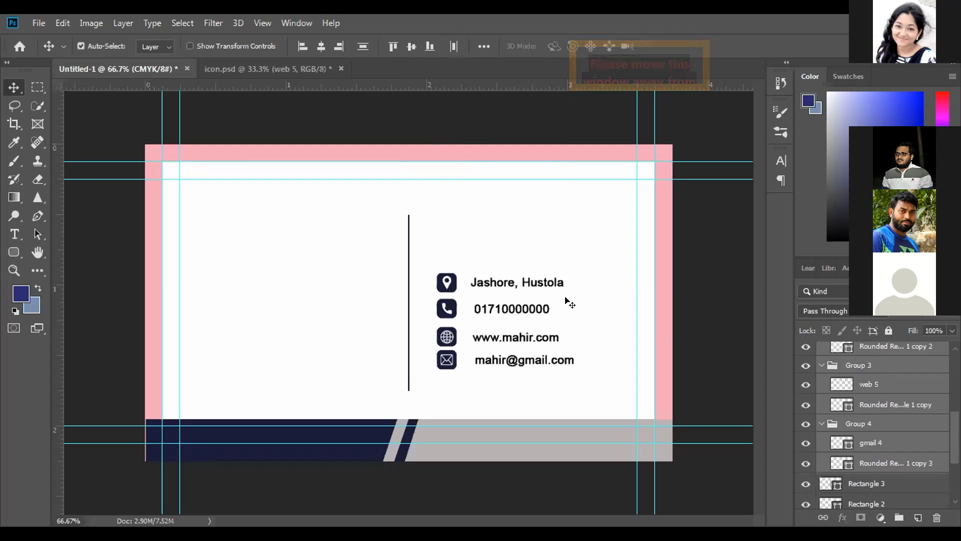
click(478, 44)
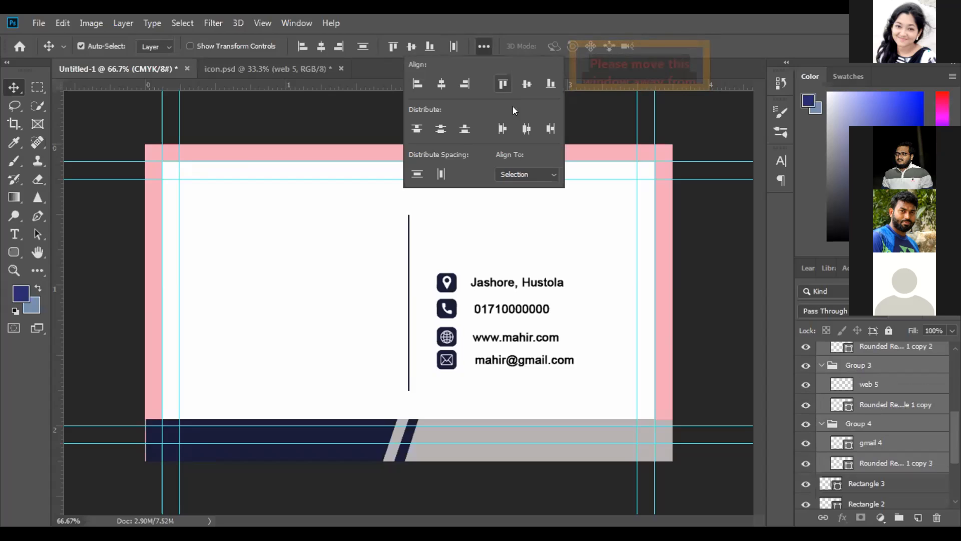
click(436, 128)
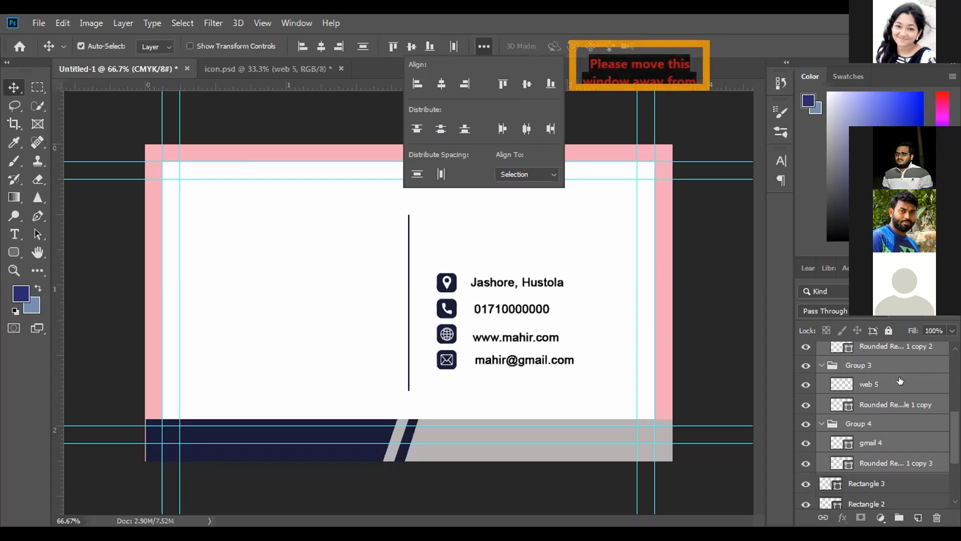
Try to distribute the four contact text layers together with the icon groups by their vertical centers
scroll(900, 380, up, 3)
scroll(900, 380, up, 3)
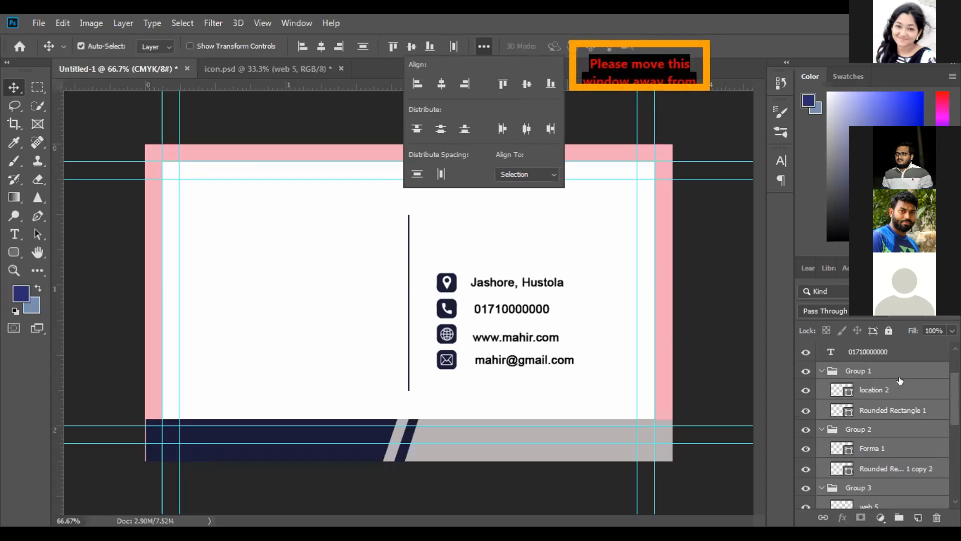
scroll(900, 381, up, 3)
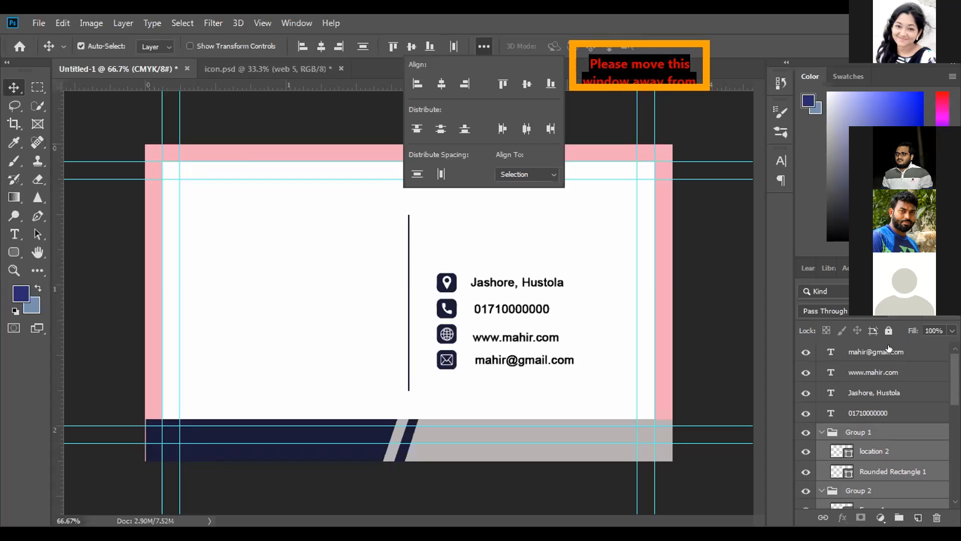
shift+click(889, 350)
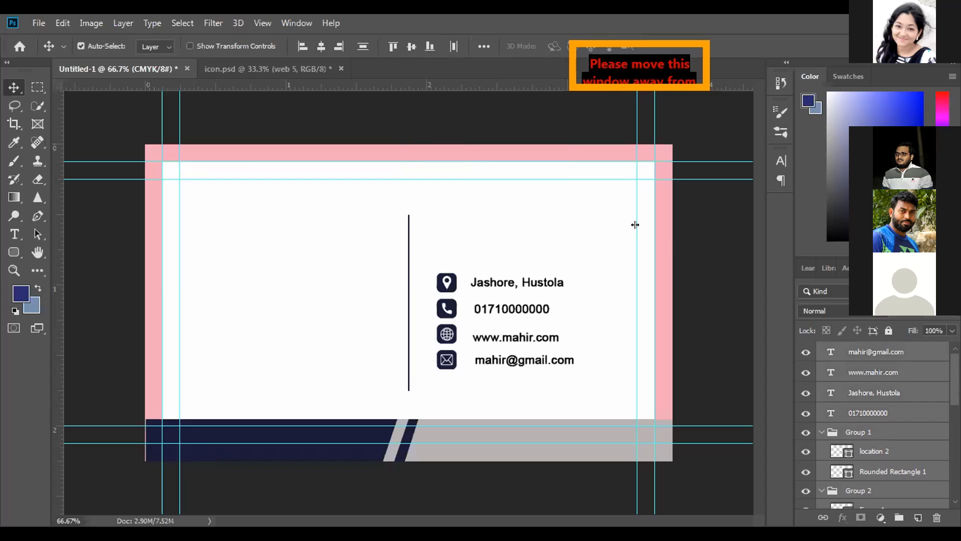
click(481, 46)
click(441, 129)
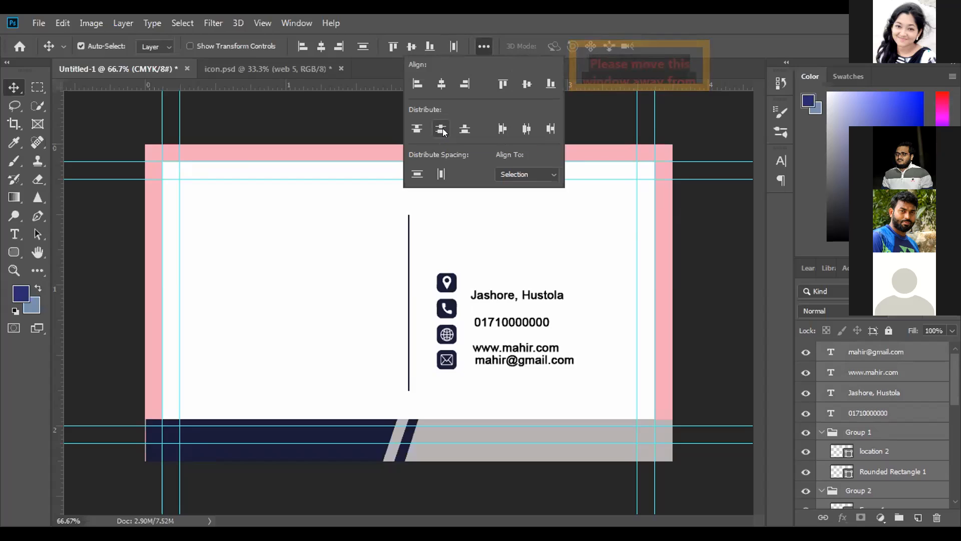
click(443, 130)
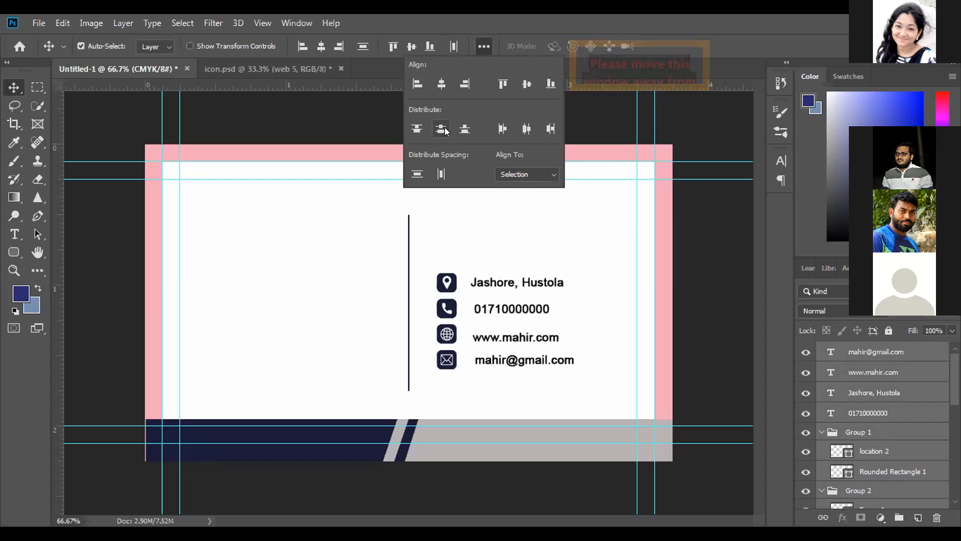
Distribute only the four contact text layers by their vertical centers
click(905, 430)
click(884, 352)
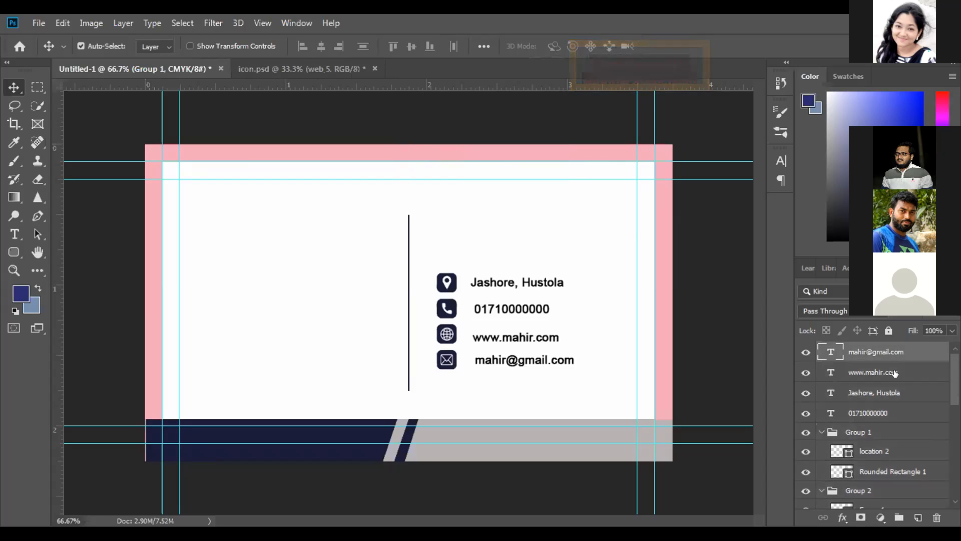
shift+click(894, 410)
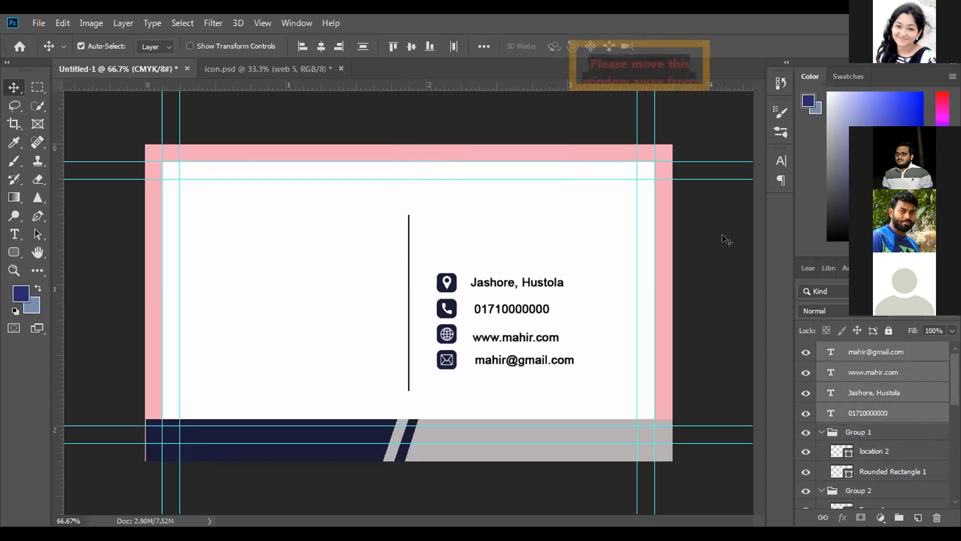
click(478, 46)
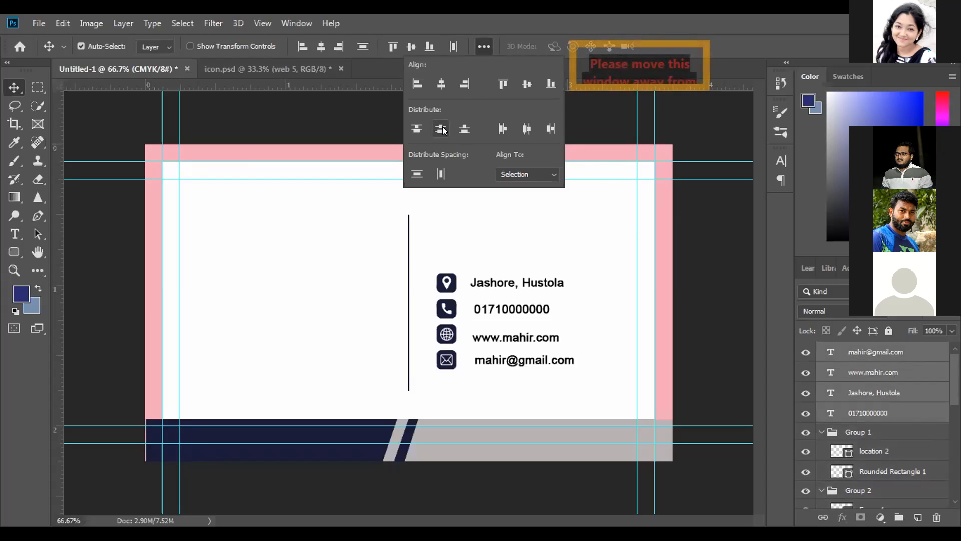
click(442, 129)
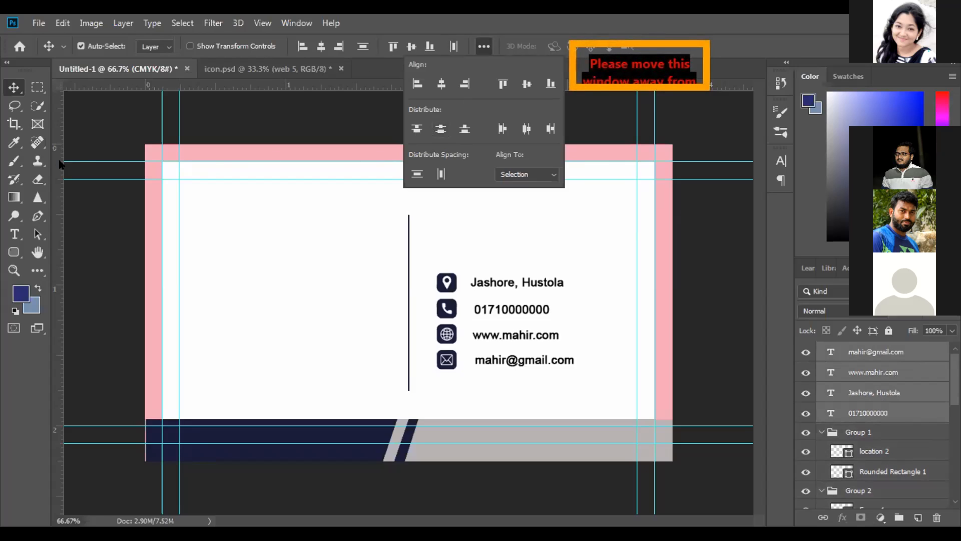
Add a vertical guide just right of the contact icons and shift all four text lines left until the address starts on it
drag(60, 164, 464, 243)
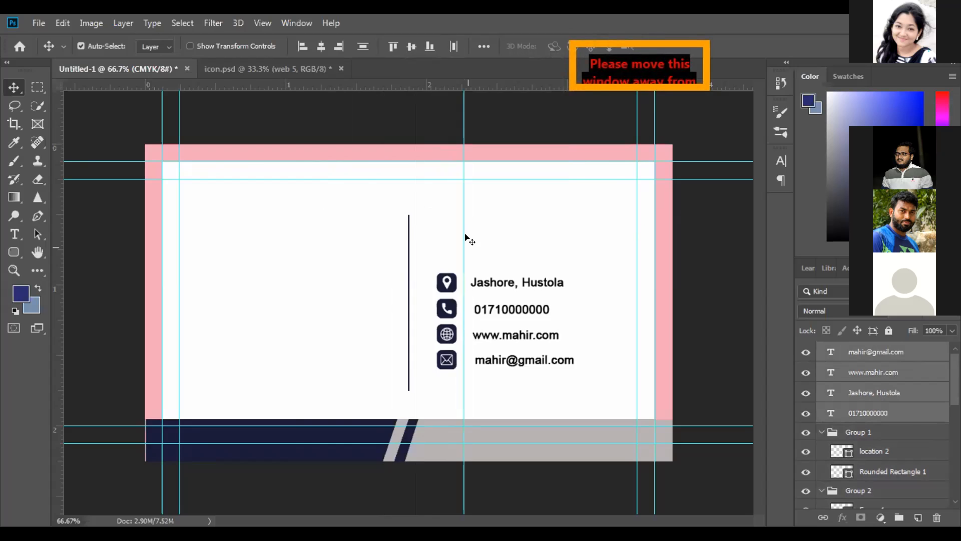
key(ctrl+plus)
key(ctrl+plus)
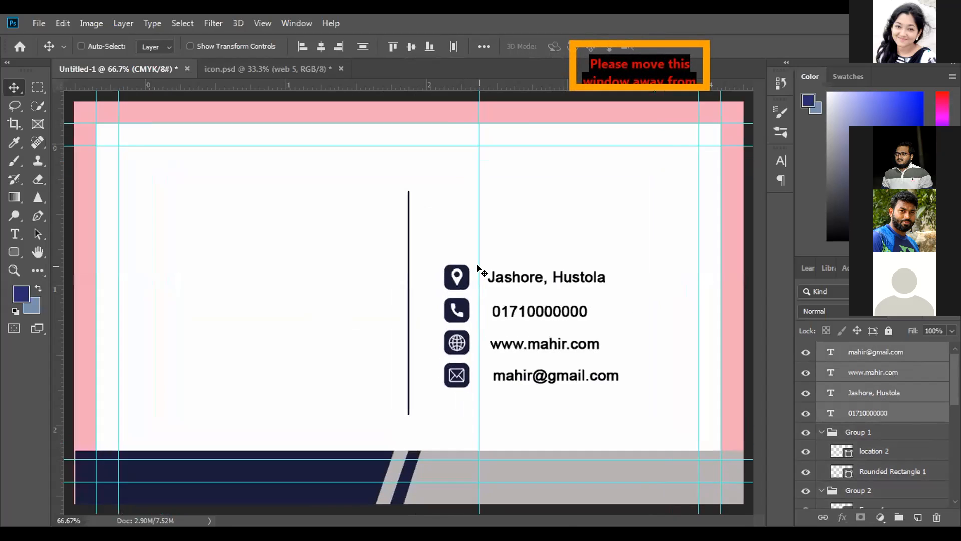
drag(471, 303, 312, 280)
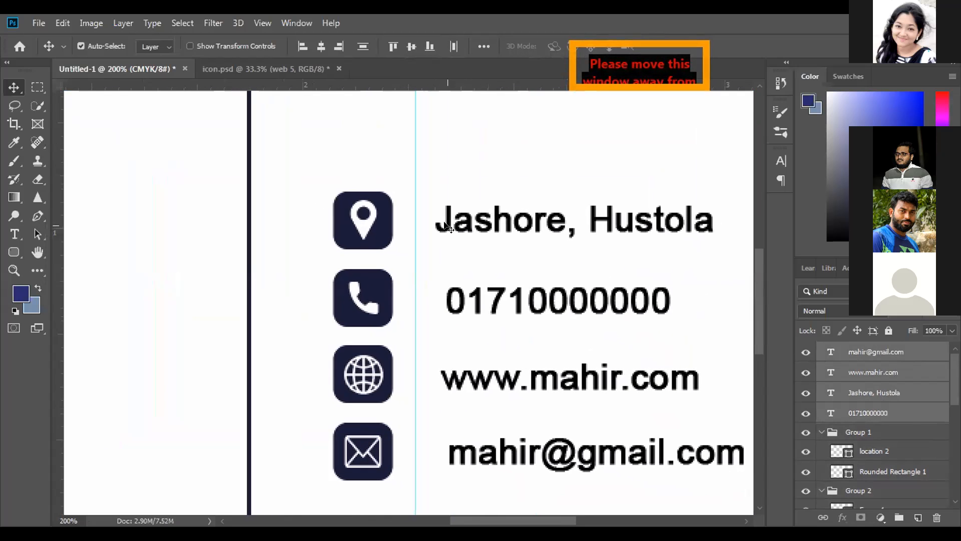
drag(449, 222, 425, 225)
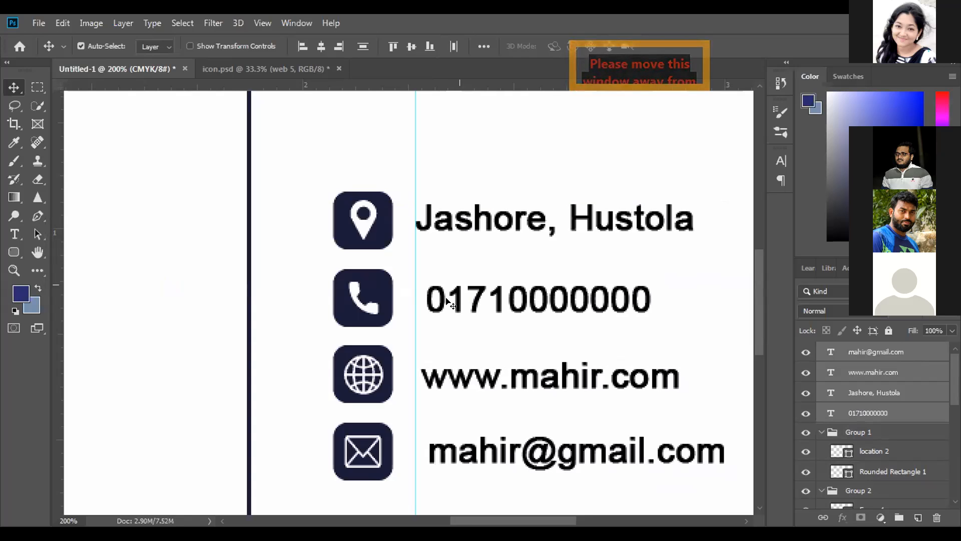
Move the phone, website and e-mail text lines individually so each one starts at the vertical guide beside the icons
click(873, 350)
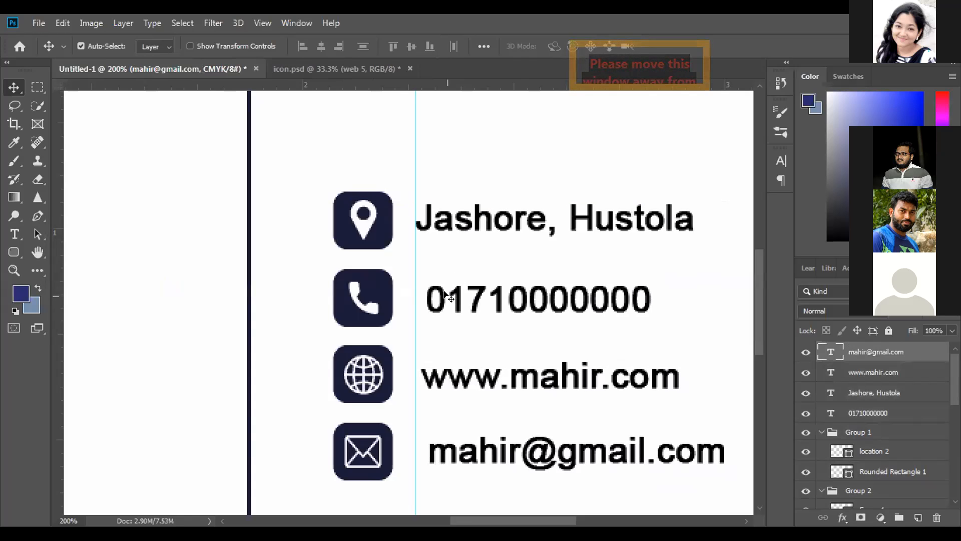
click(455, 297)
drag(455, 297, 443, 297)
double_click(489, 382)
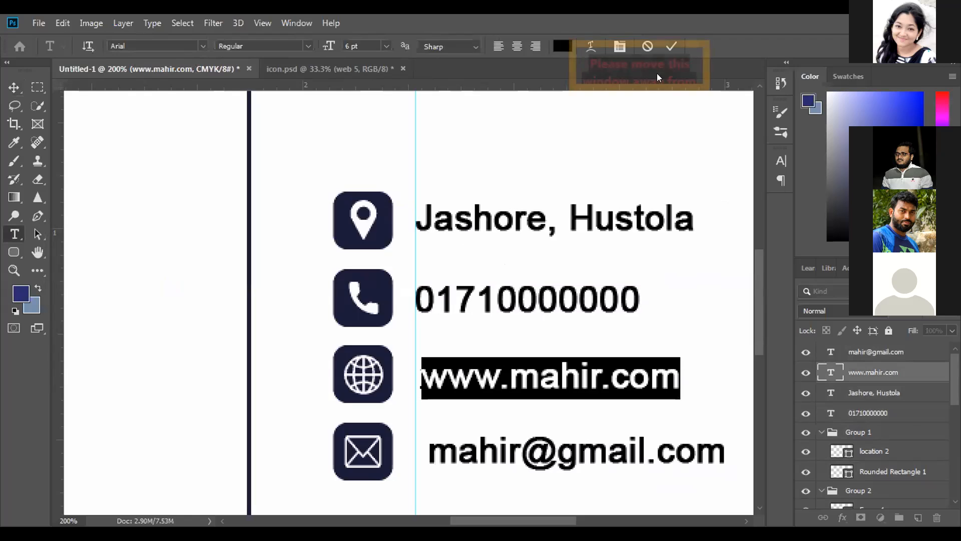
key(ctrl+Return)
drag(466, 381, 461, 380)
double_click(446, 451)
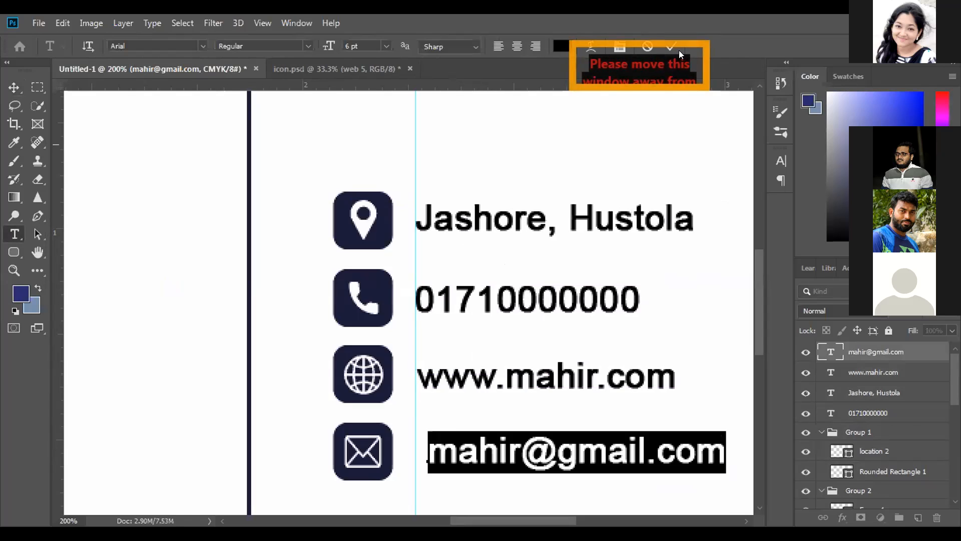
click(674, 48)
drag(481, 445, 467, 446)
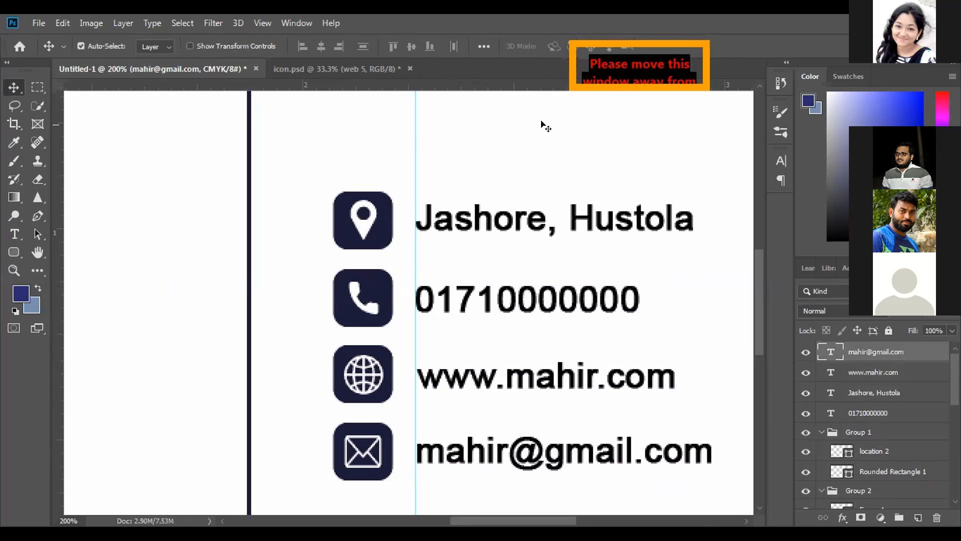
Remove the vertical guide between the contact icons and their text lines
key(ctrl+minus)
key(ctrl+minus)
key(ctrl+minus)
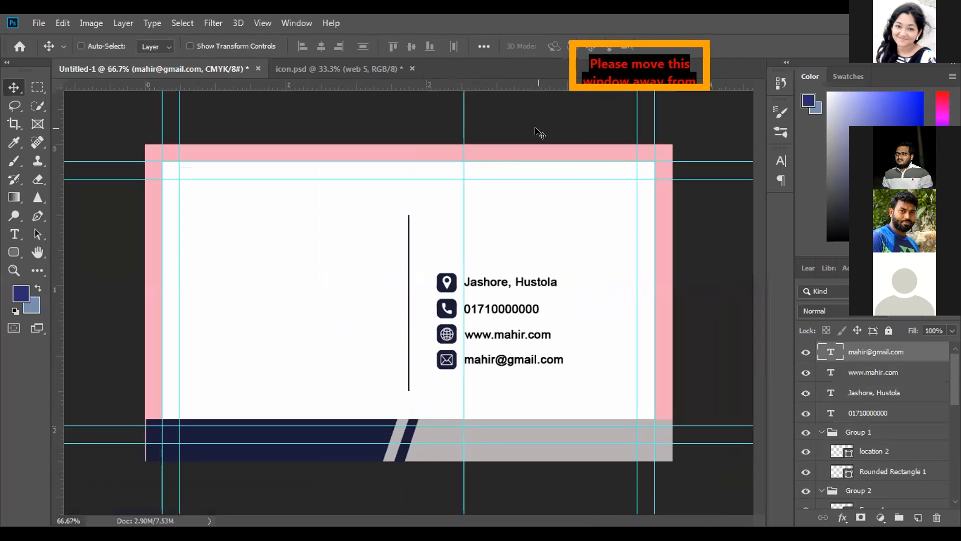
drag(467, 125, 55, 146)
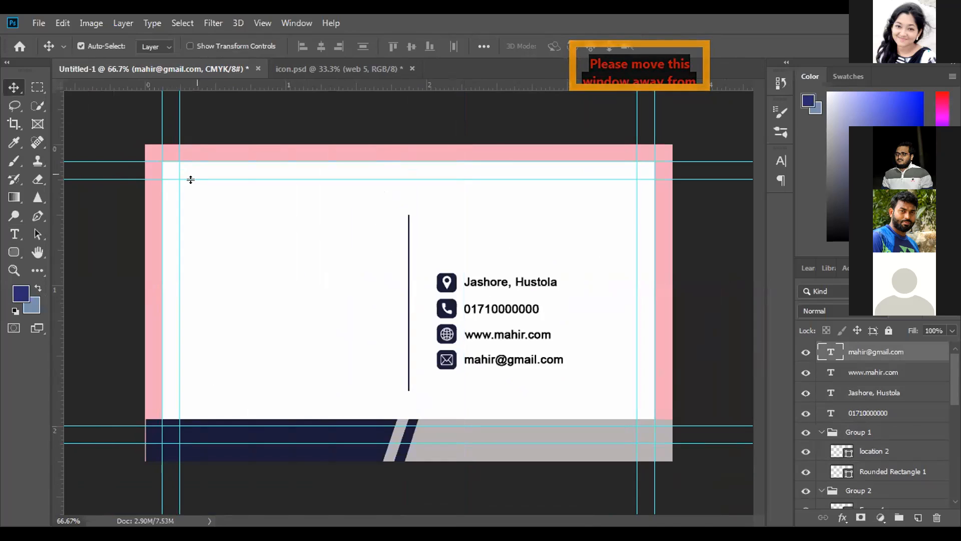
Try out a 95 px square with no fill and a 1 px dark navy stroke on the card's empty left half, and delete it
click(9, 253)
right_click(7, 253)
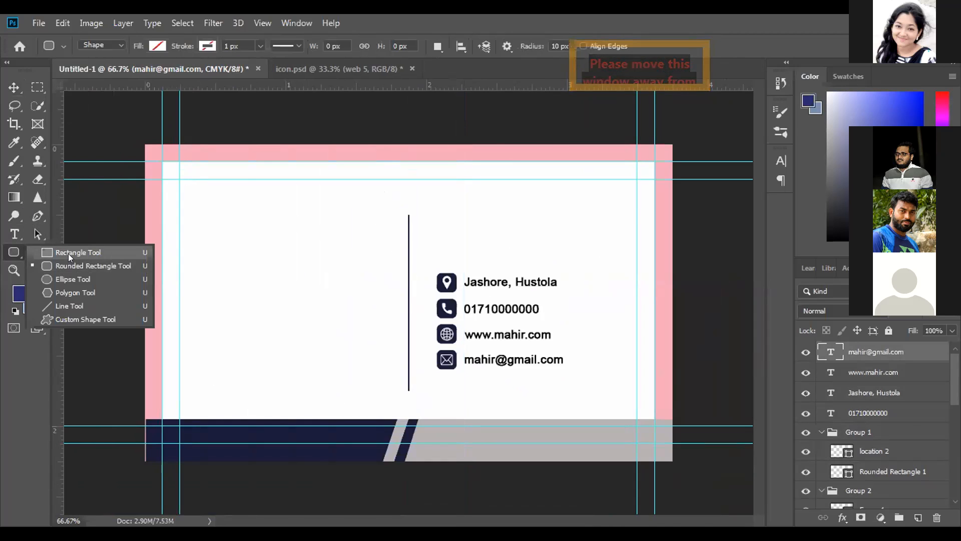
click(68, 254)
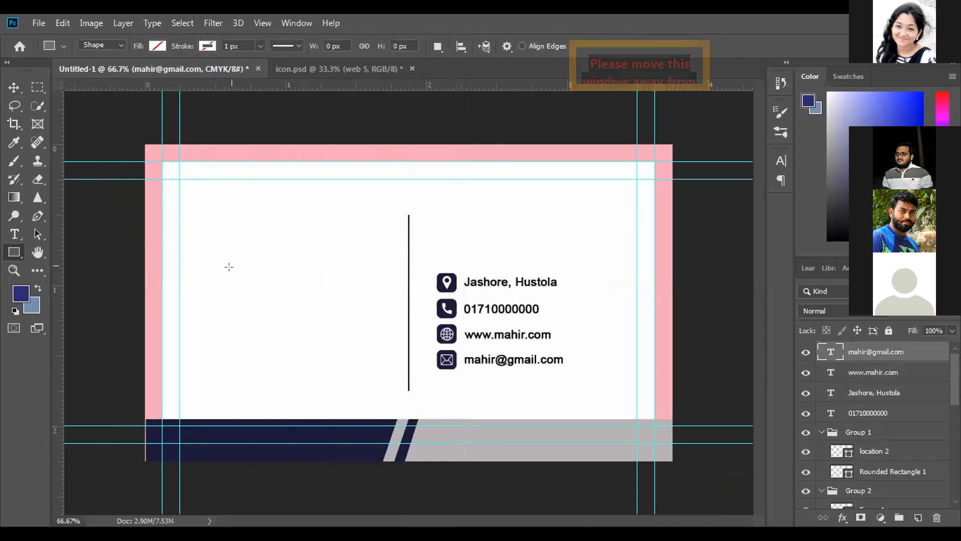
click(207, 45)
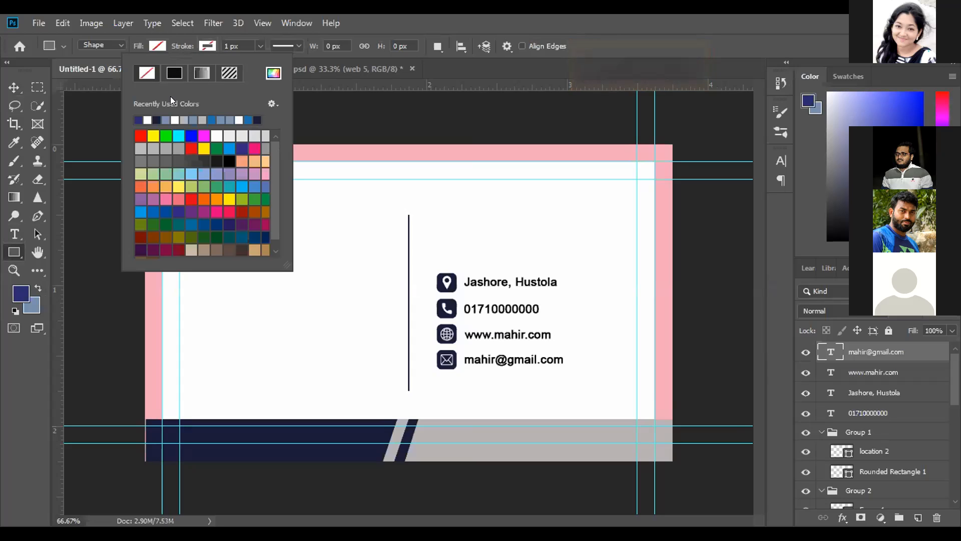
click(156, 119)
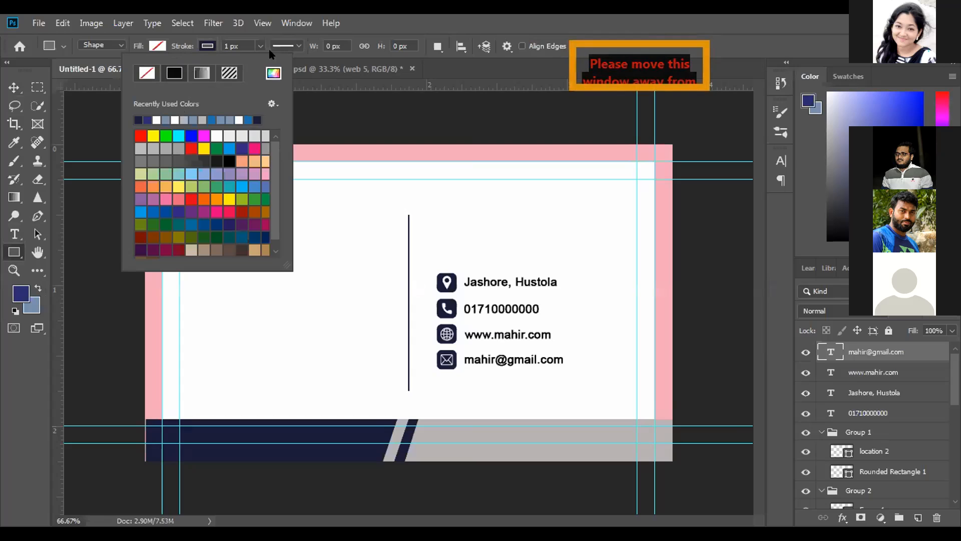
click(207, 46)
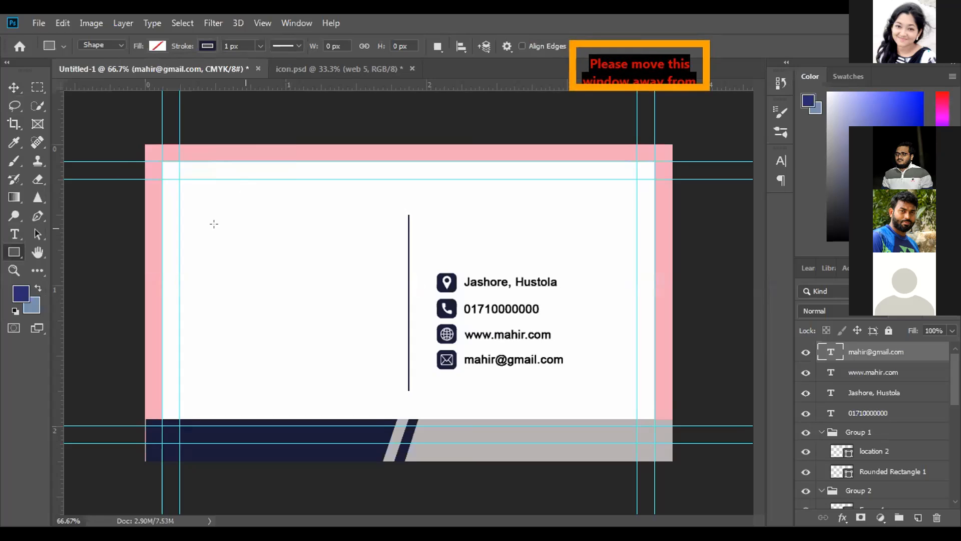
drag(218, 228, 291, 269)
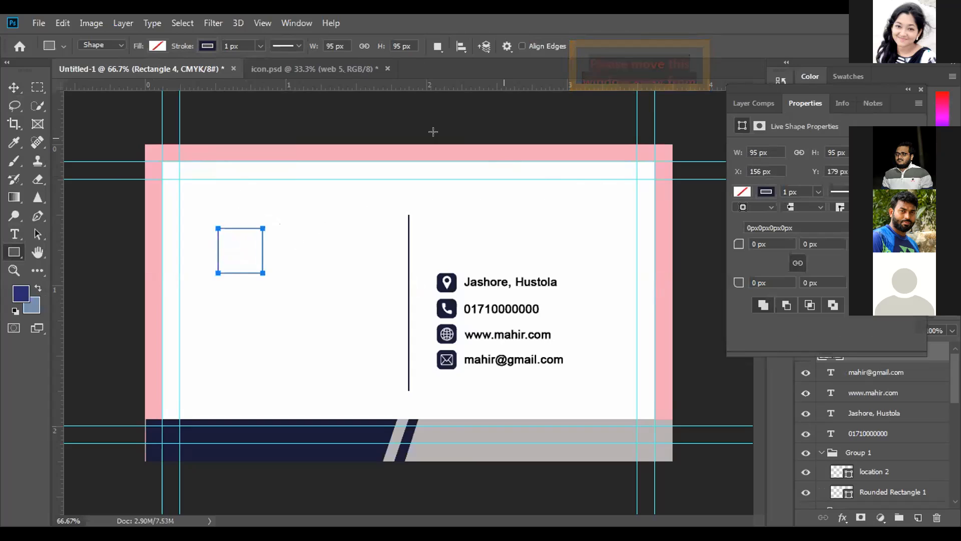
click(14, 89)
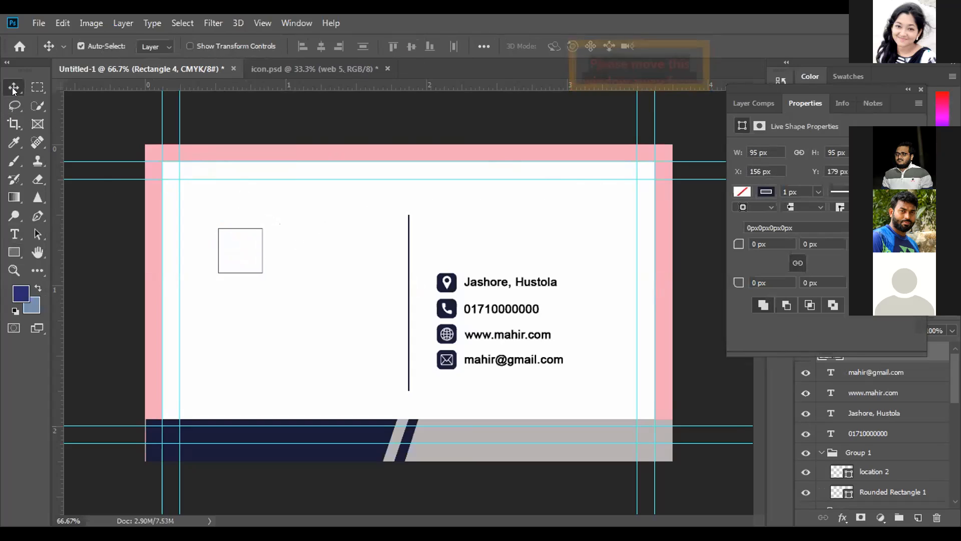
key(Delete)
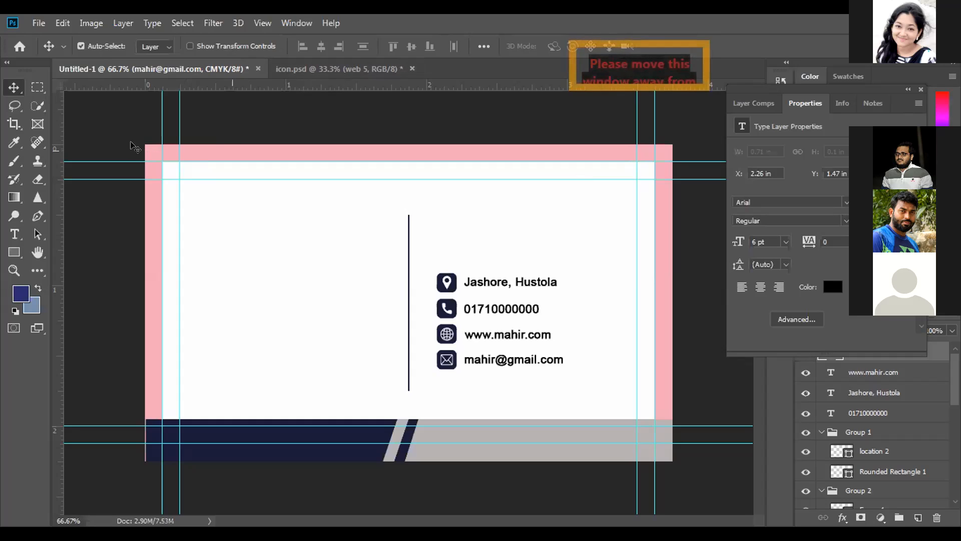
Try out a 115 by 84 px unfilled rectangle with a 3 px dark navy stroke on the card's empty left half, and undo it
click(14, 251)
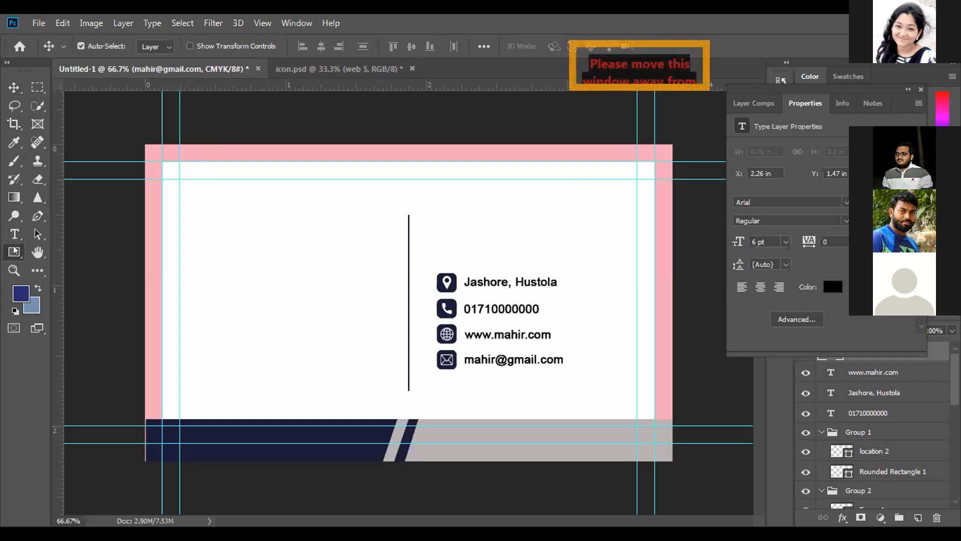
drag(14, 250, 64, 255)
click(64, 254)
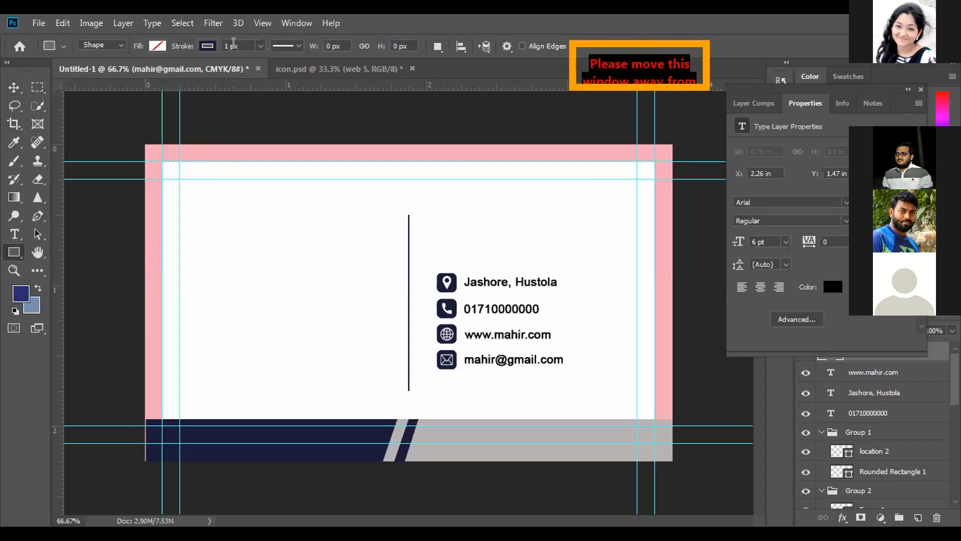
click(235, 45)
text(3)
key(Return)
drag(239, 216, 294, 256)
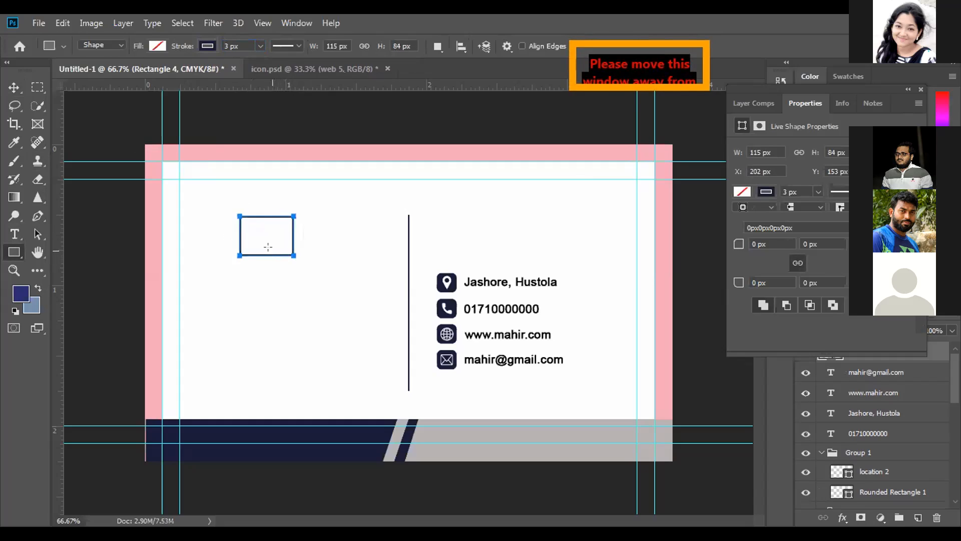
key(ctrl+z)
Draw an unfilled square of about 89 px with a 4 px dark navy stroke on the card's empty left half
click(233, 44)
text(4)
text(x)
key(Return)
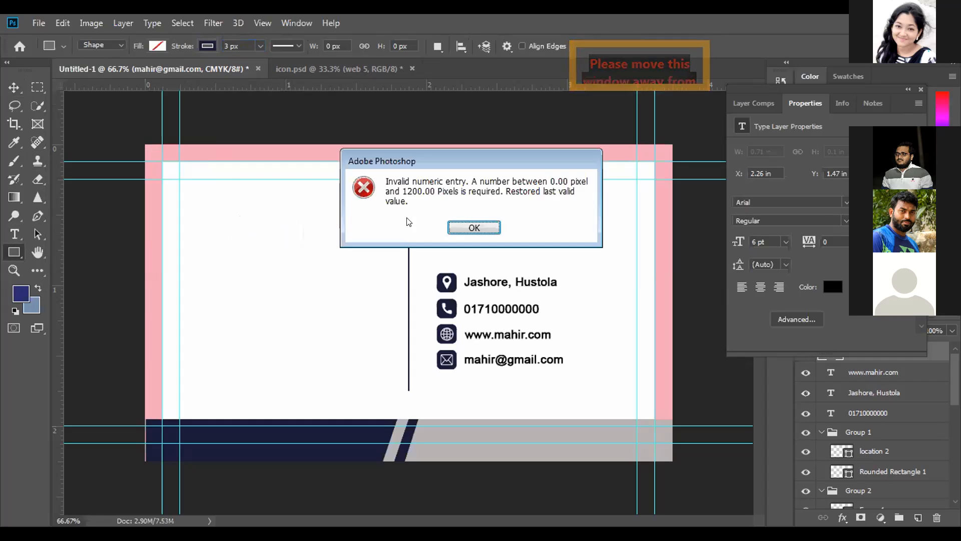
click(450, 226)
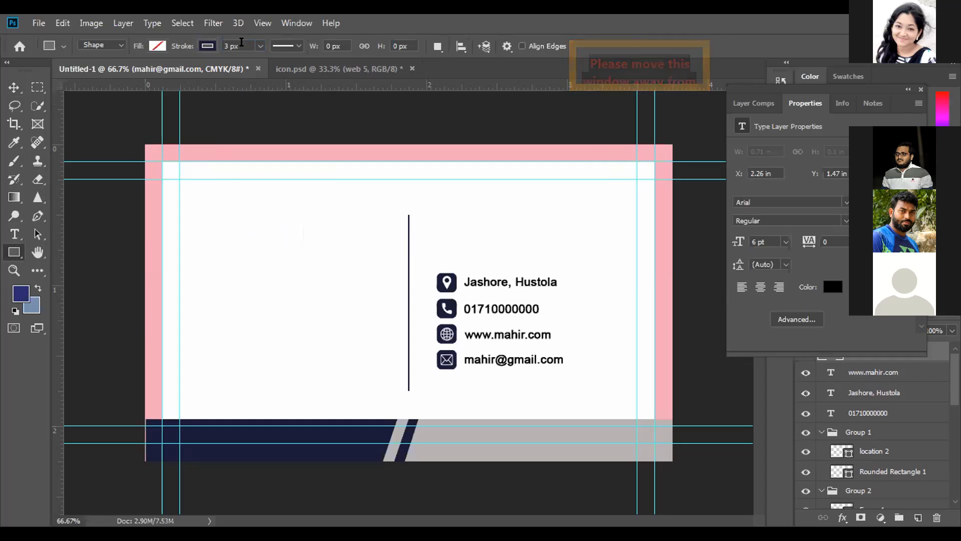
text(4)
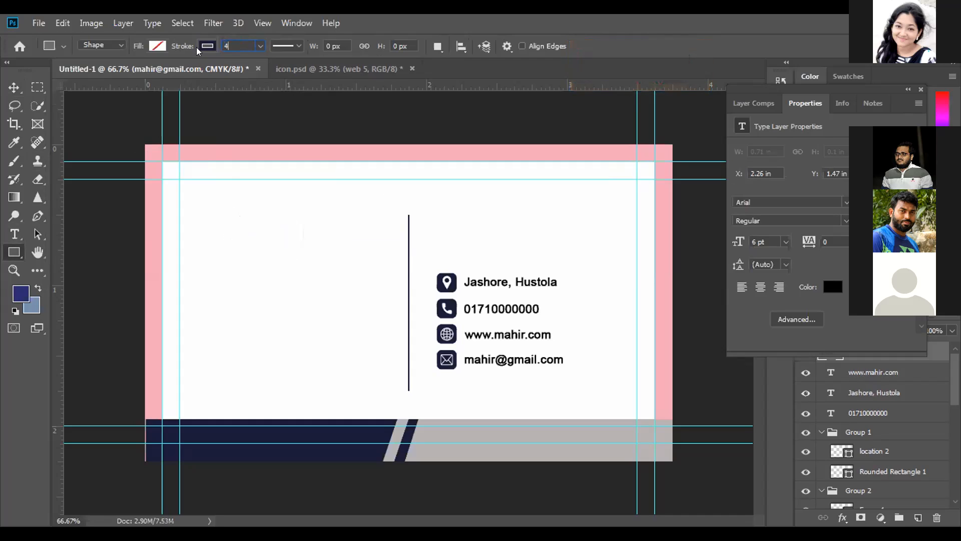
key(Return)
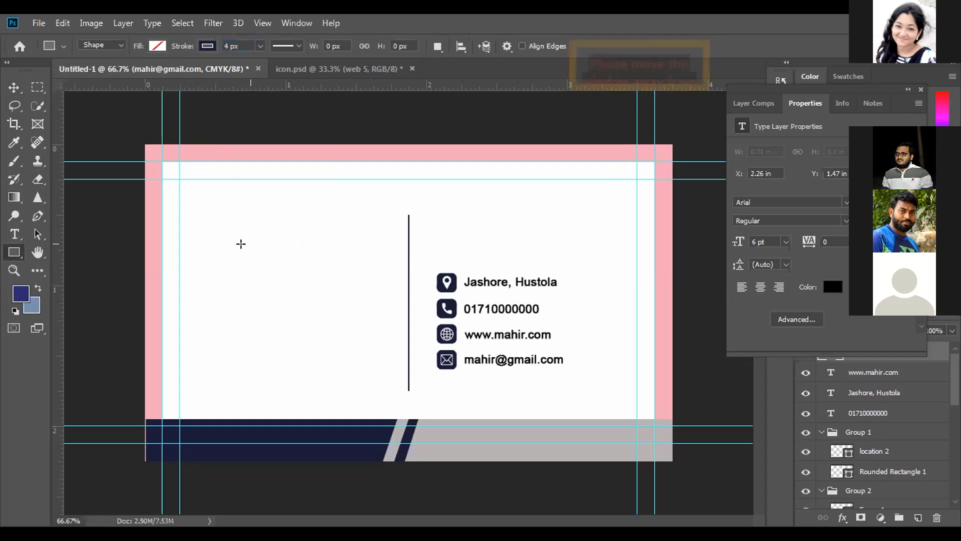
drag(227, 232, 289, 268)
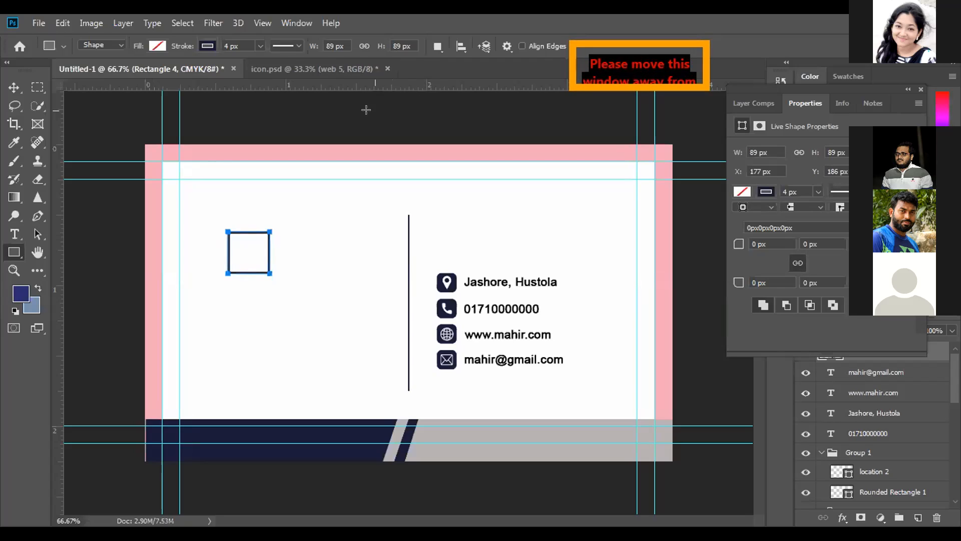
Rotate the square about 45° counterclockwise into a diamond and place a duplicate straight below it so the two outlines overlap
click(14, 88)
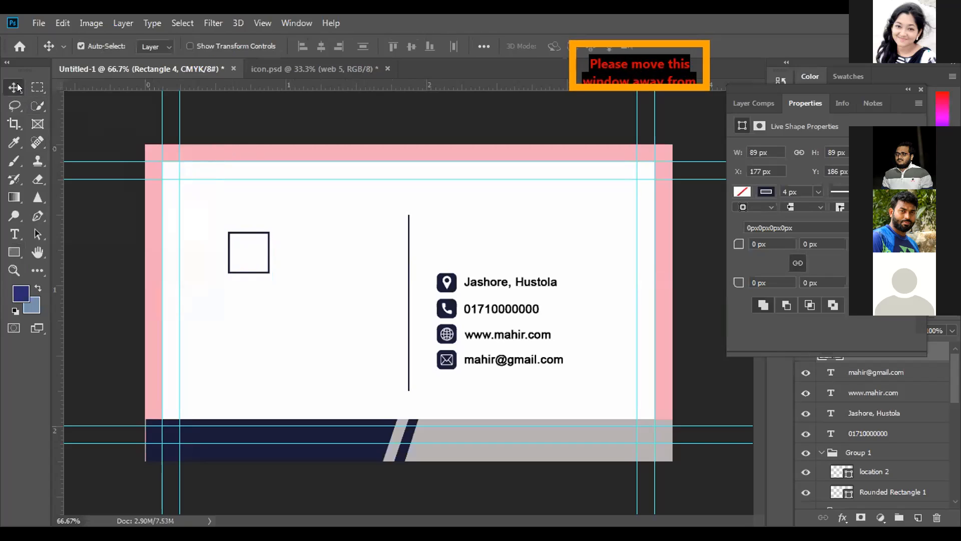
key(ctrl+t)
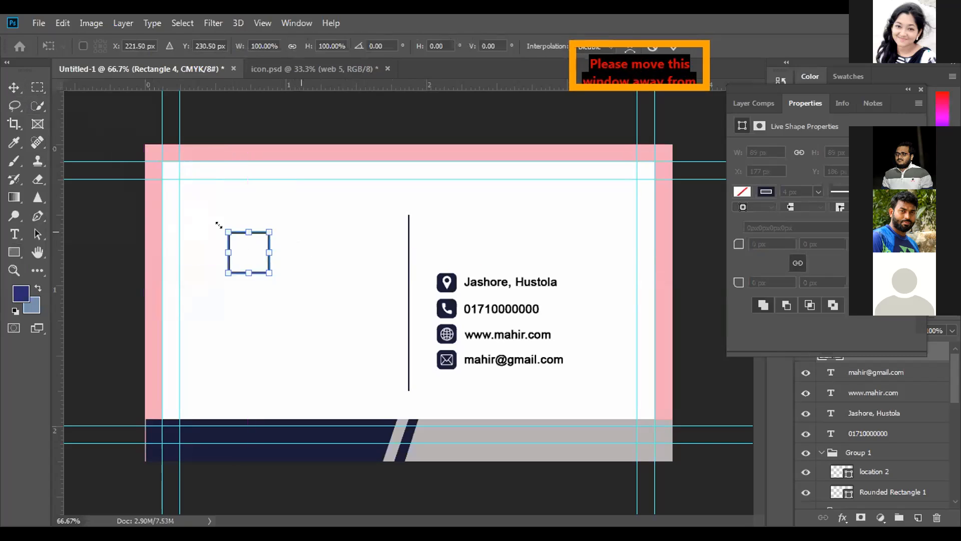
drag(218, 221, 208, 248)
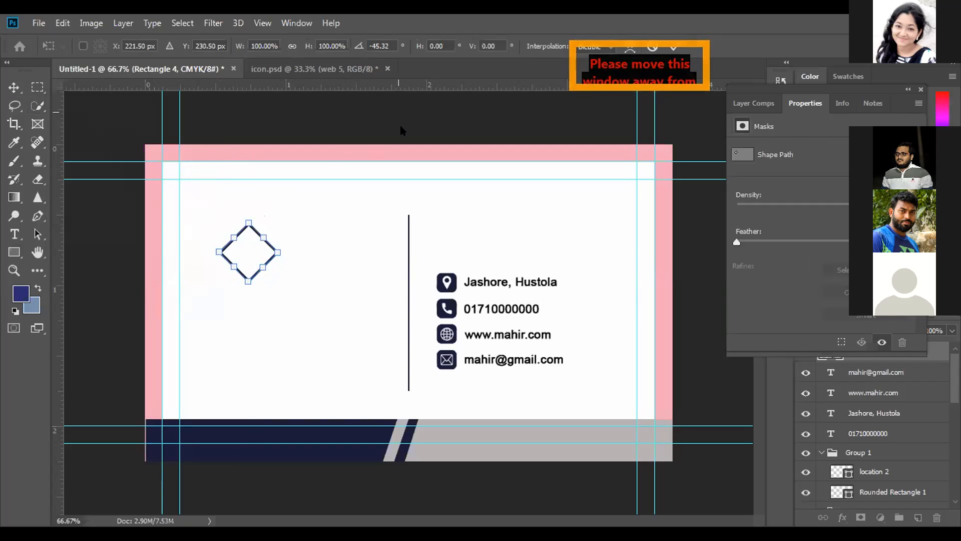
click(673, 48)
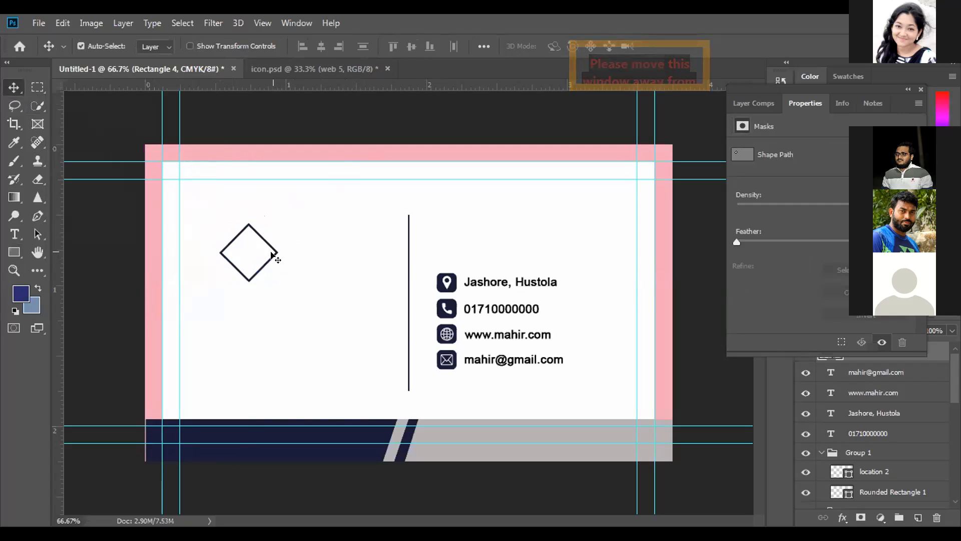
drag(274, 255, 273, 272)
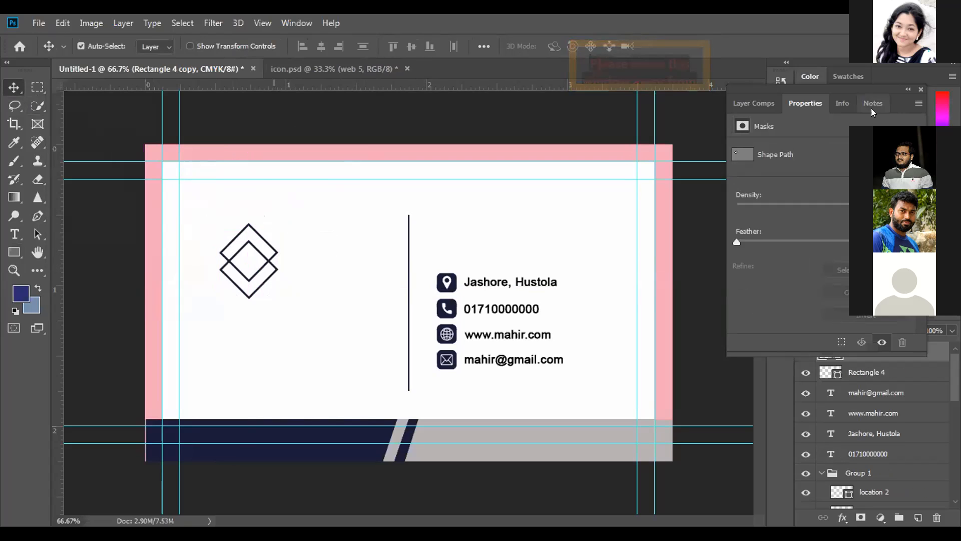
Select both diamond layers and align their vertical centers to the canvas
click(918, 86)
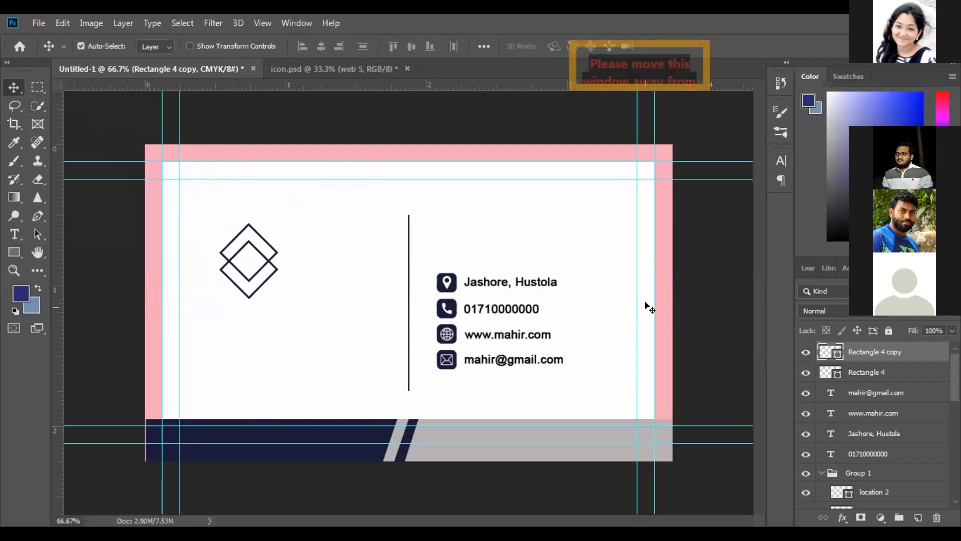
shift+click(865, 371)
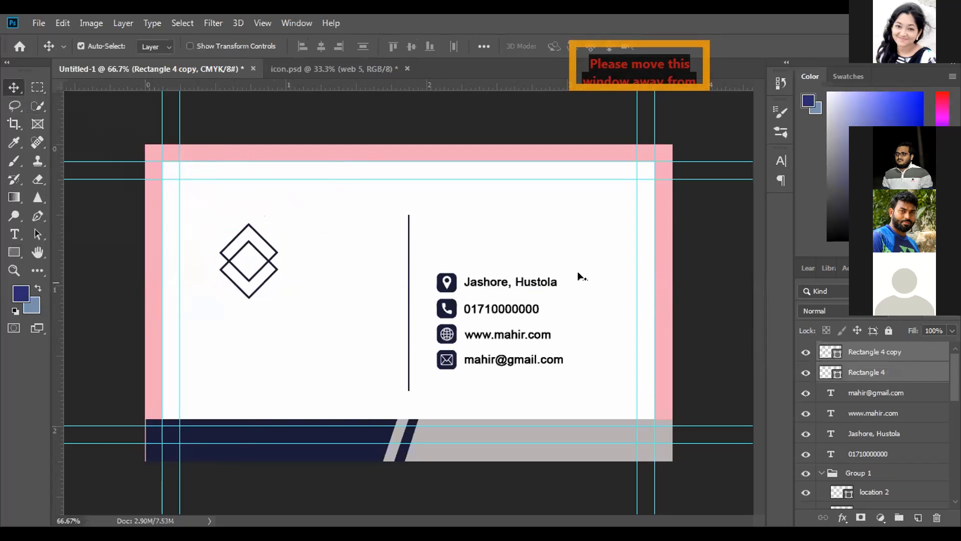
click(480, 44)
click(546, 173)
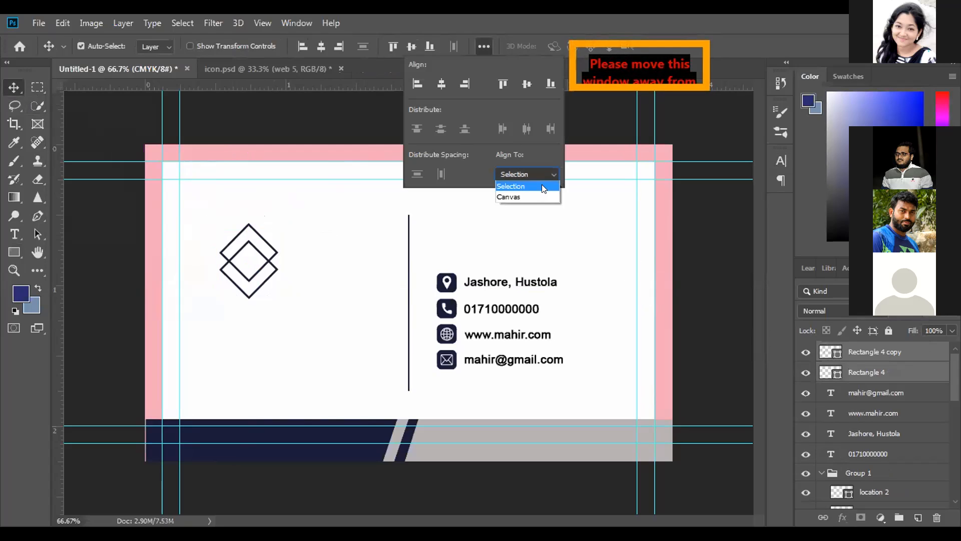
click(535, 193)
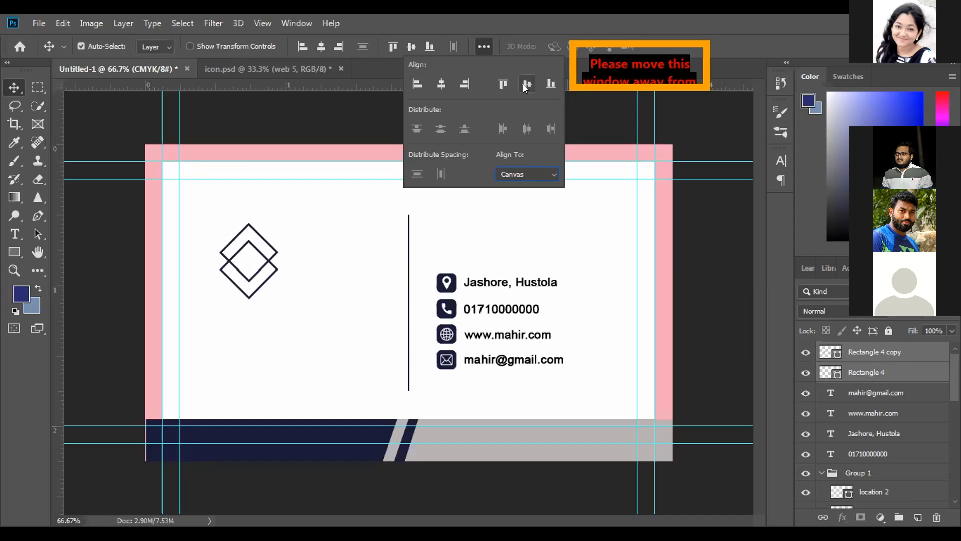
click(547, 173)
click(534, 184)
click(551, 175)
click(542, 196)
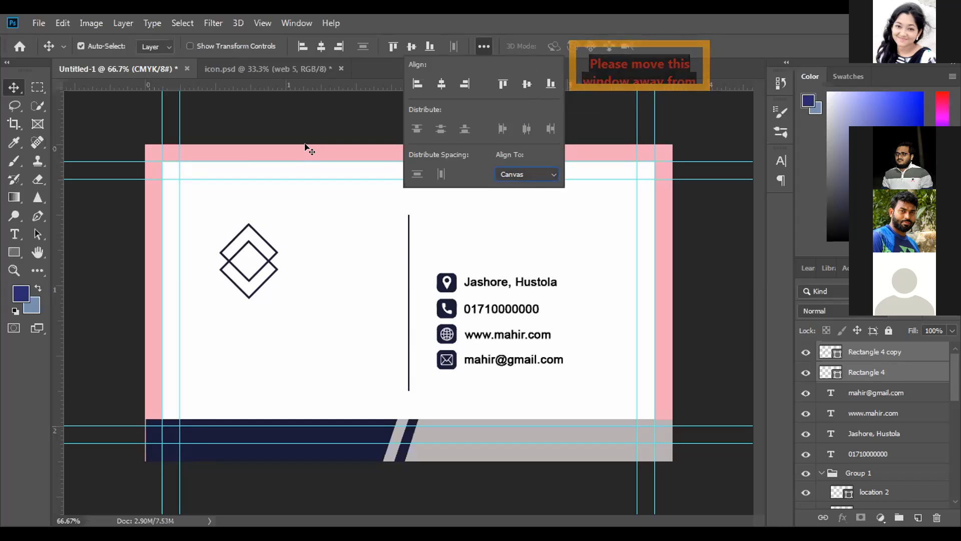
click(522, 83)
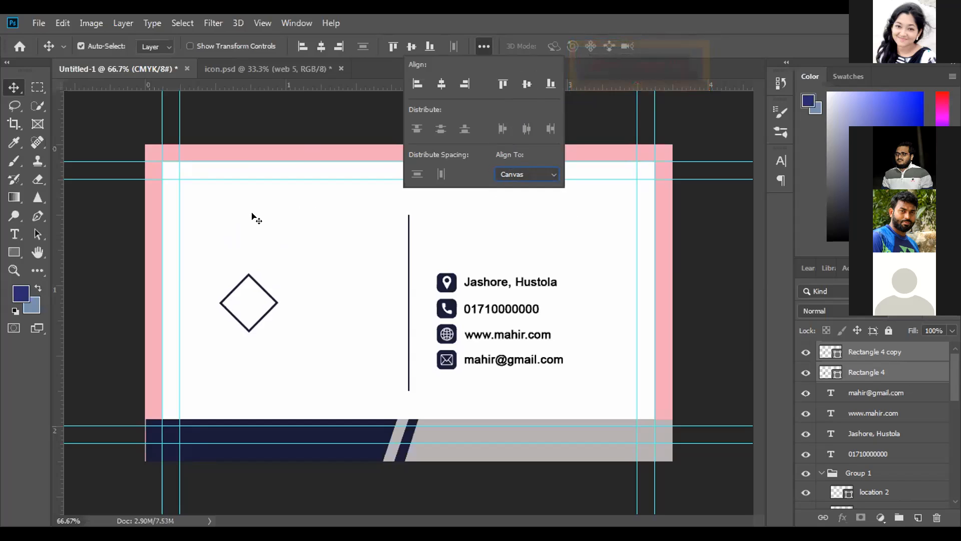
Shift both diamonds slightly down and raise only the copy a little so the two outlines overlap with a small vertical offset
click(478, 47)
drag(245, 276, 245, 279)
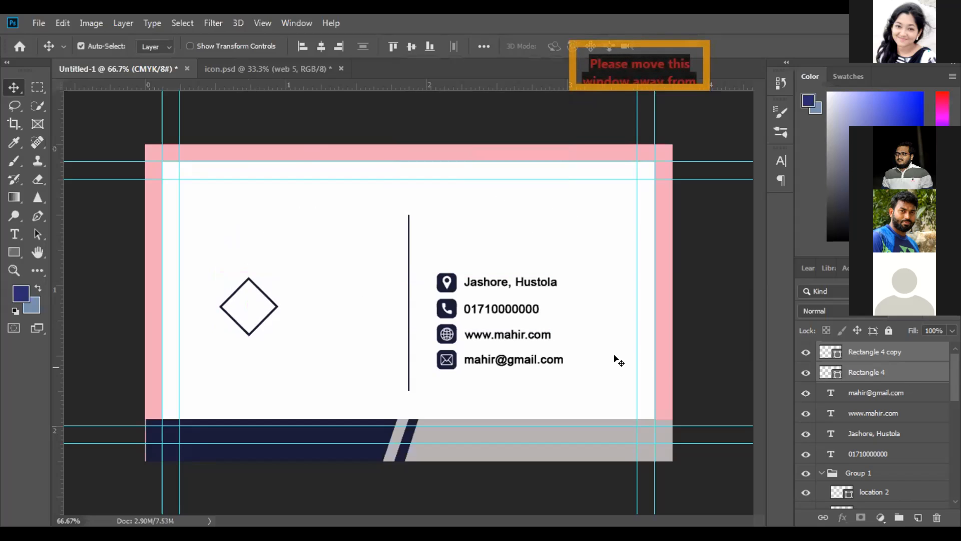
click(855, 352)
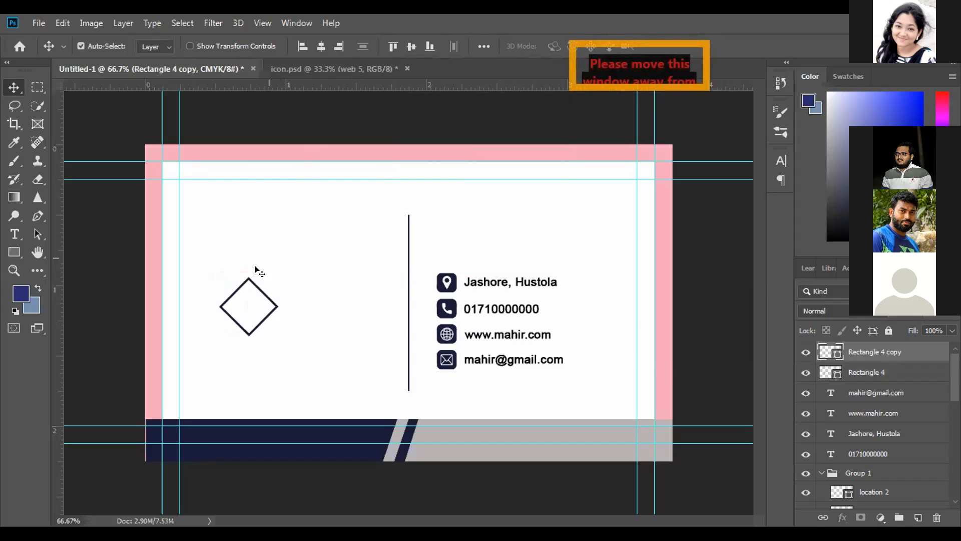
drag(245, 277, 245, 268)
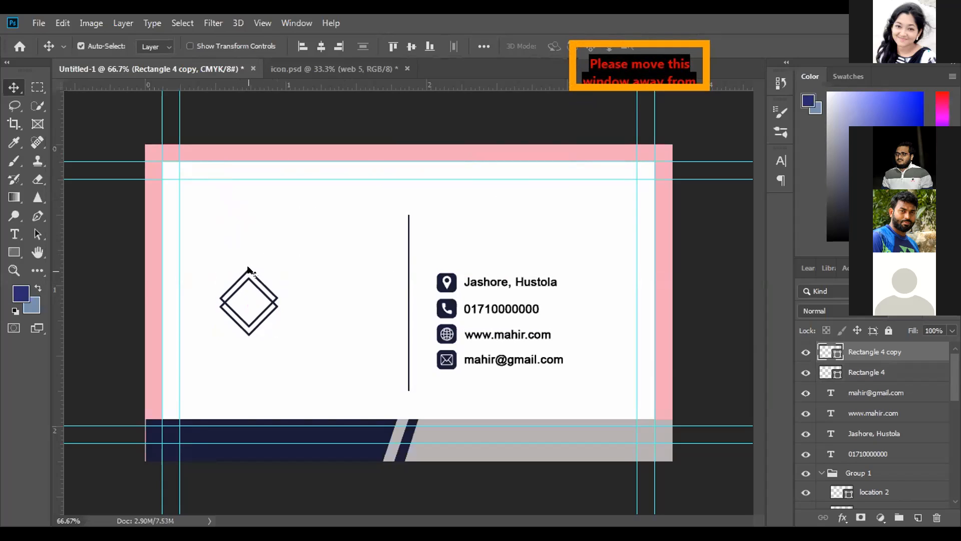
drag(248, 268, 248, 264)
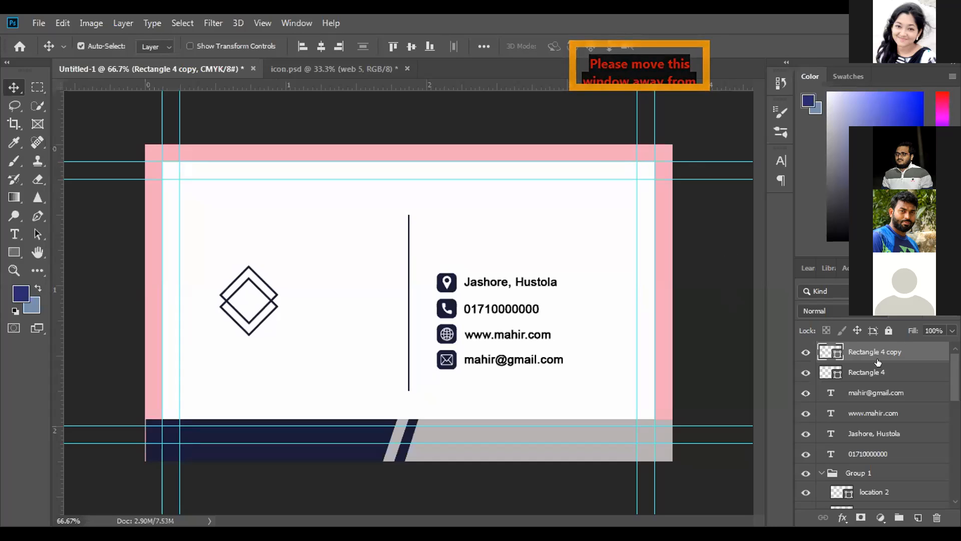
Group all layers above the Background and name the group Front
scroll(871, 381, down, 5)
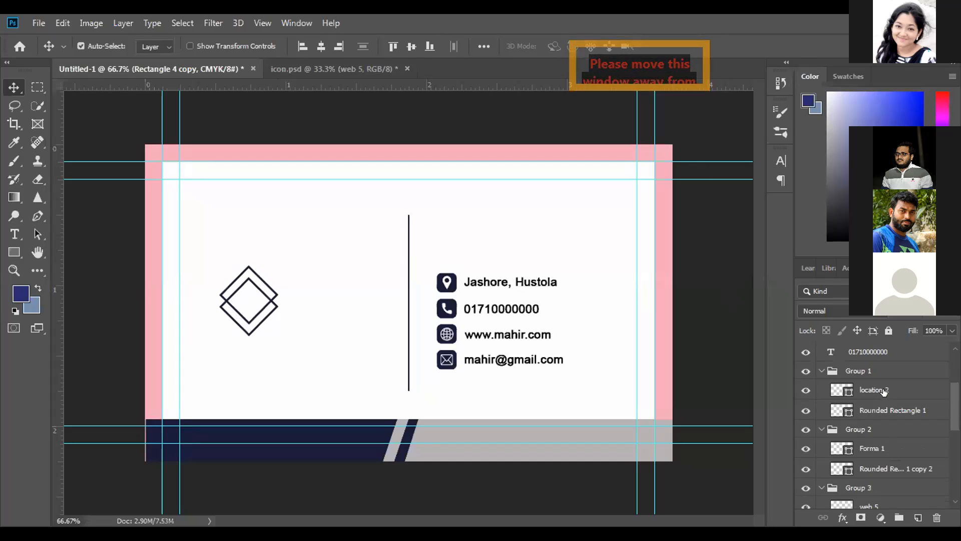
scroll(886, 396, down, 3)
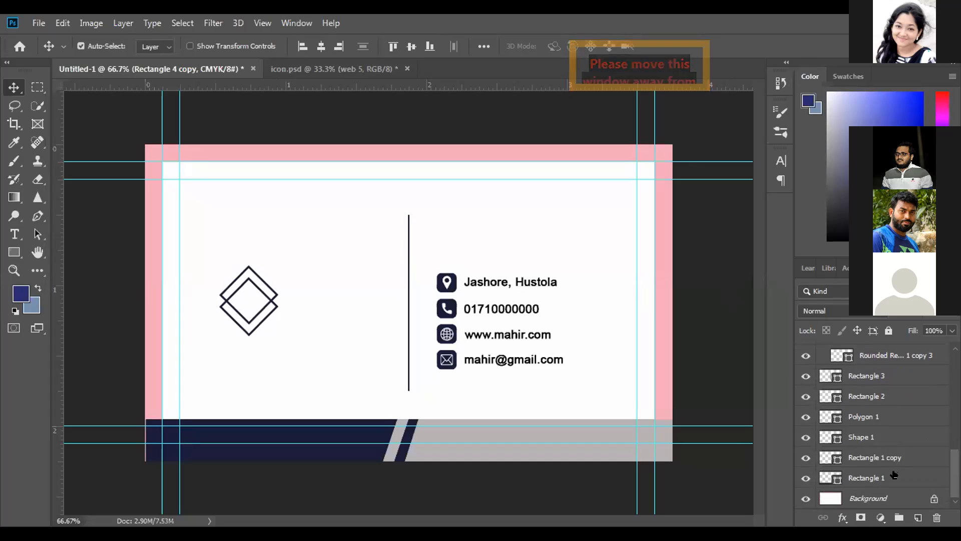
scroll(888, 451, up, 6)
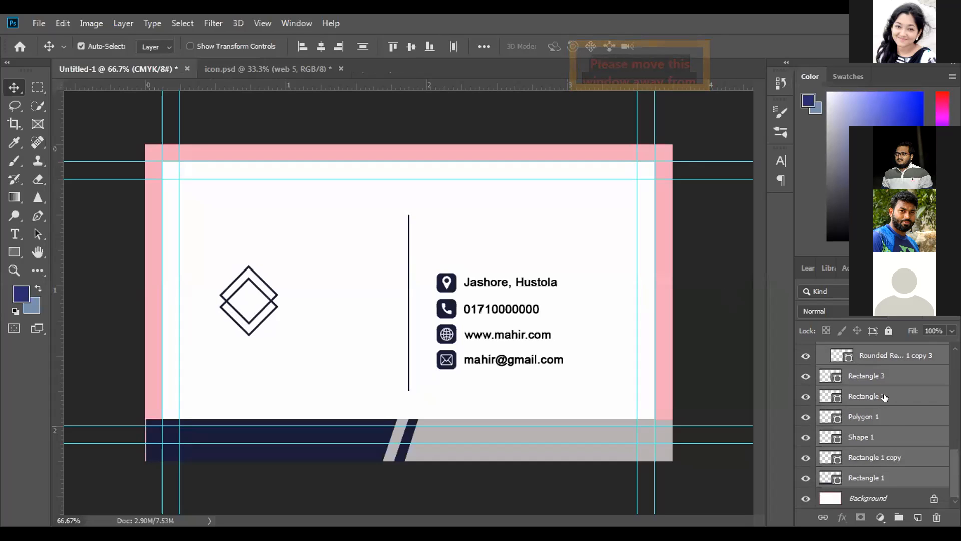
click(899, 517)
double_click(856, 351)
text(Front)
key(Return)
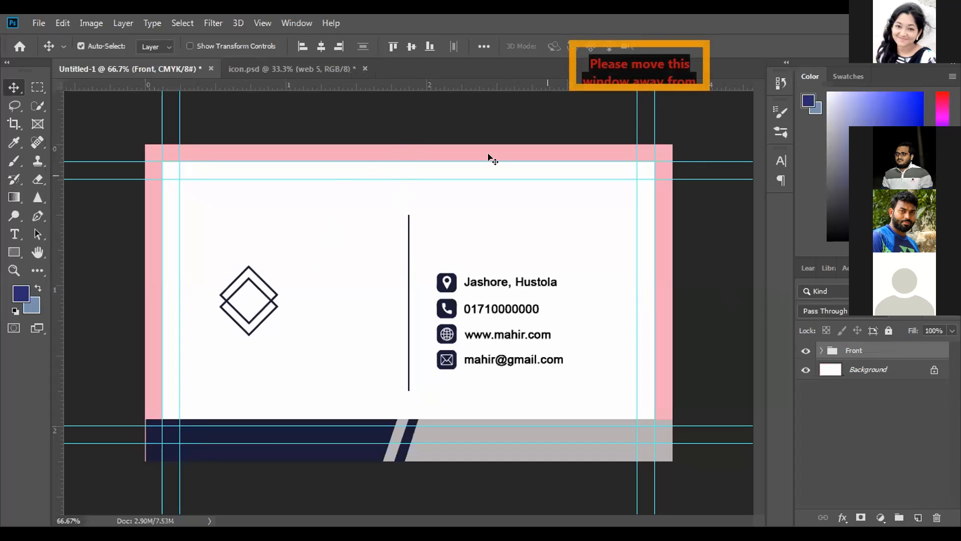
Add a new empty layer above the Front group and hide that group
click(918, 517)
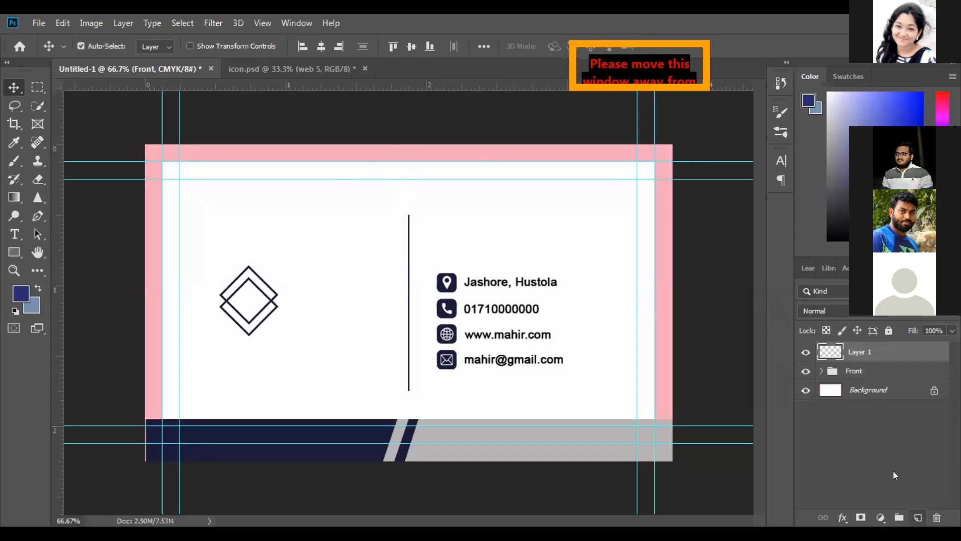
click(804, 371)
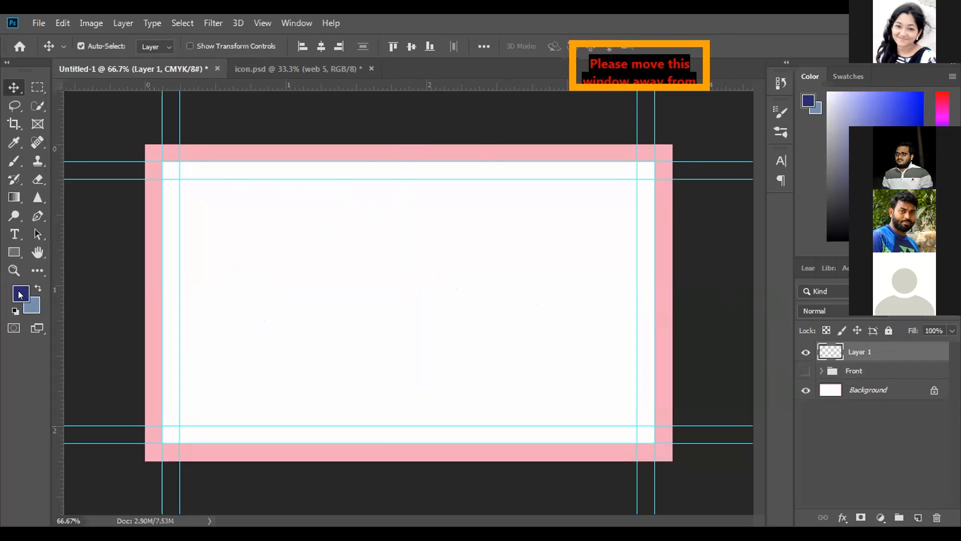
Show the Front group again and sample the dark navy of the card's bottom bar as the foreground color
click(15, 254)
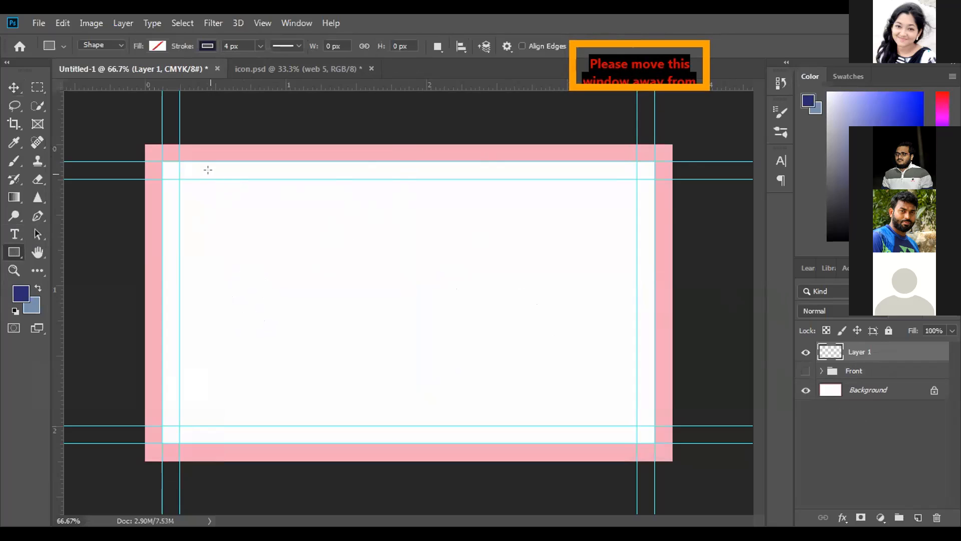
click(20, 294)
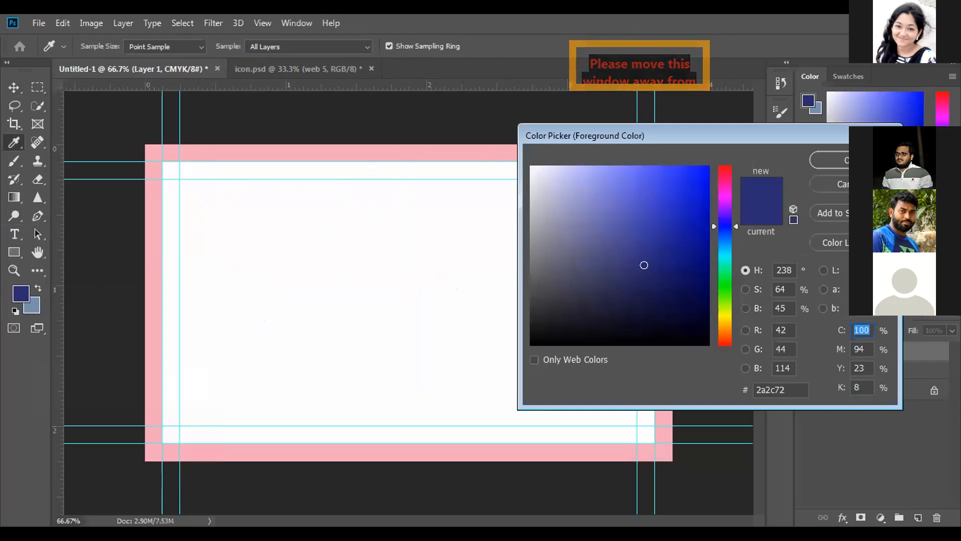
key(Return)
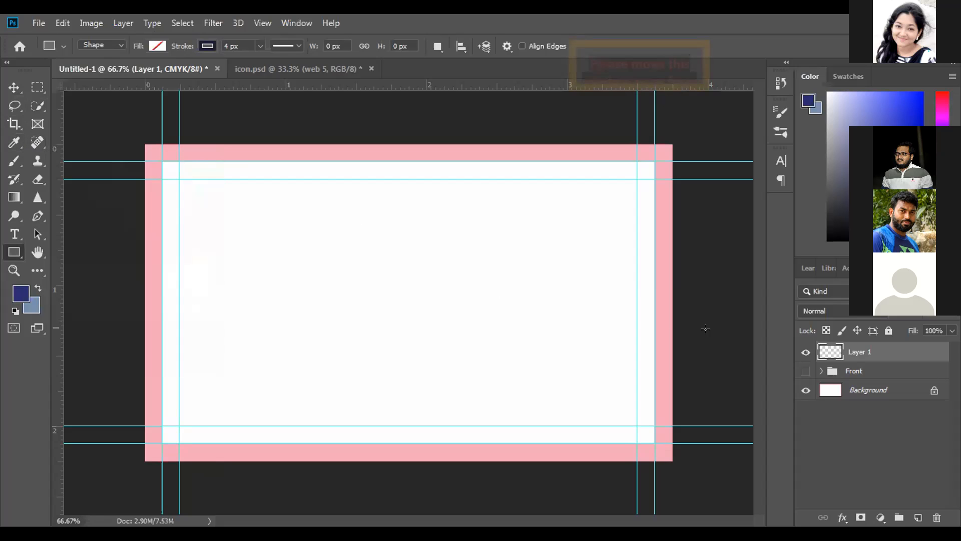
click(805, 371)
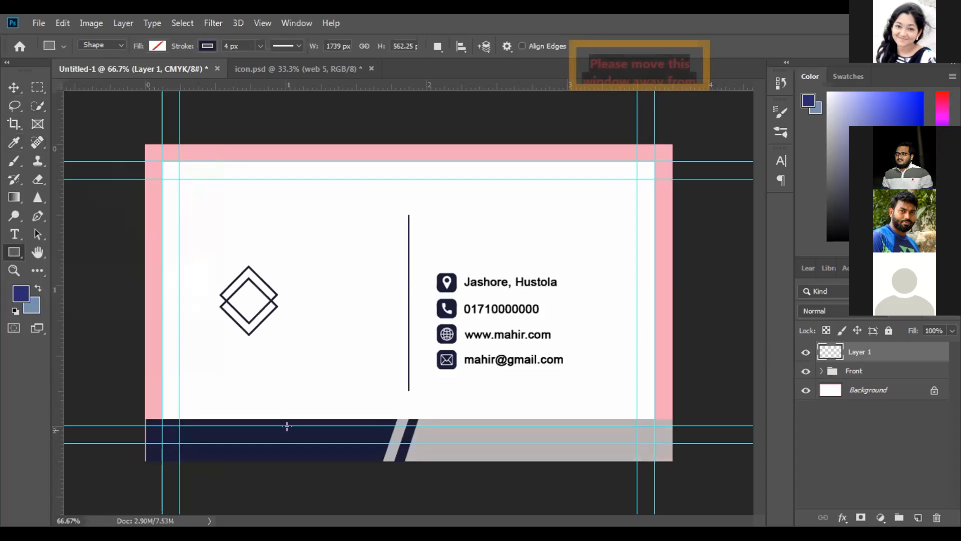
click(14, 142)
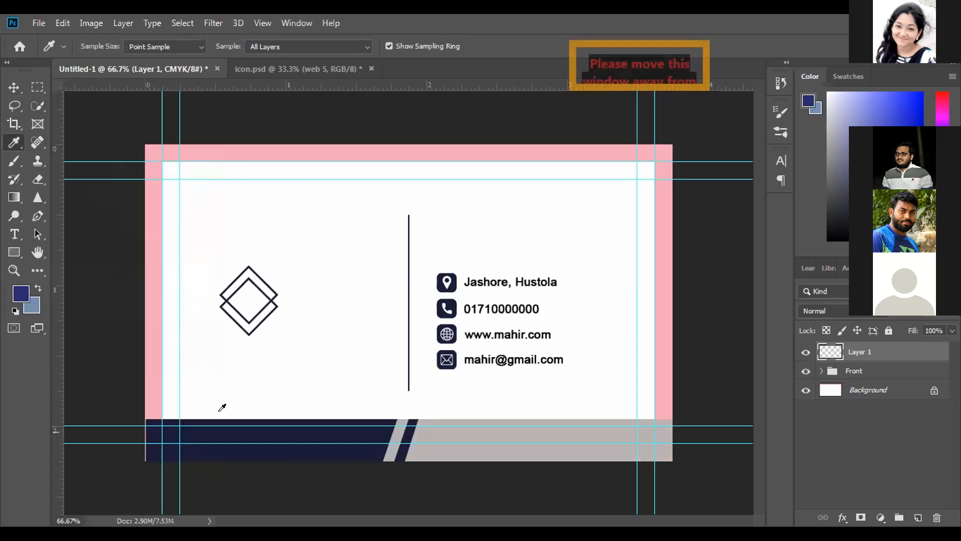
click(232, 429)
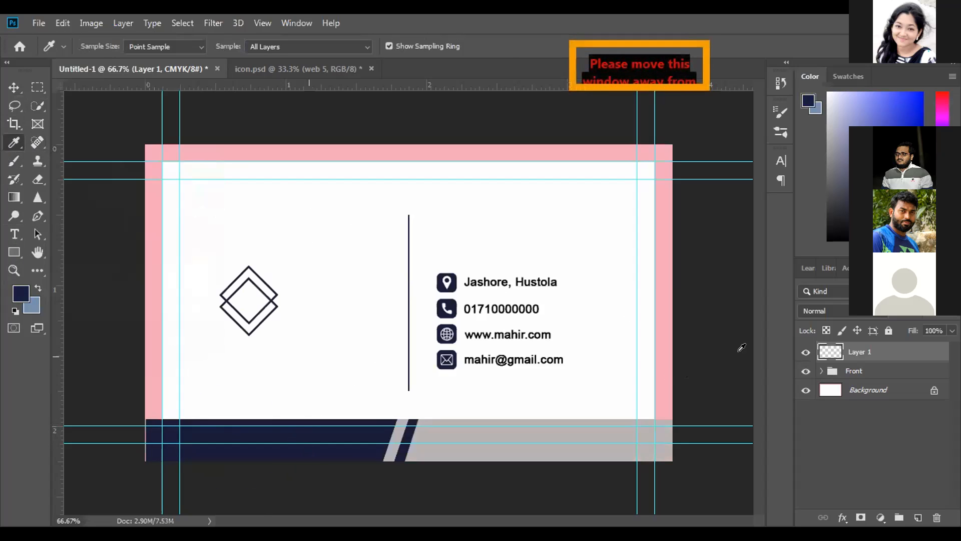
Hide the Front group and fill the new layer above it with the dark navy foreground color
click(798, 371)
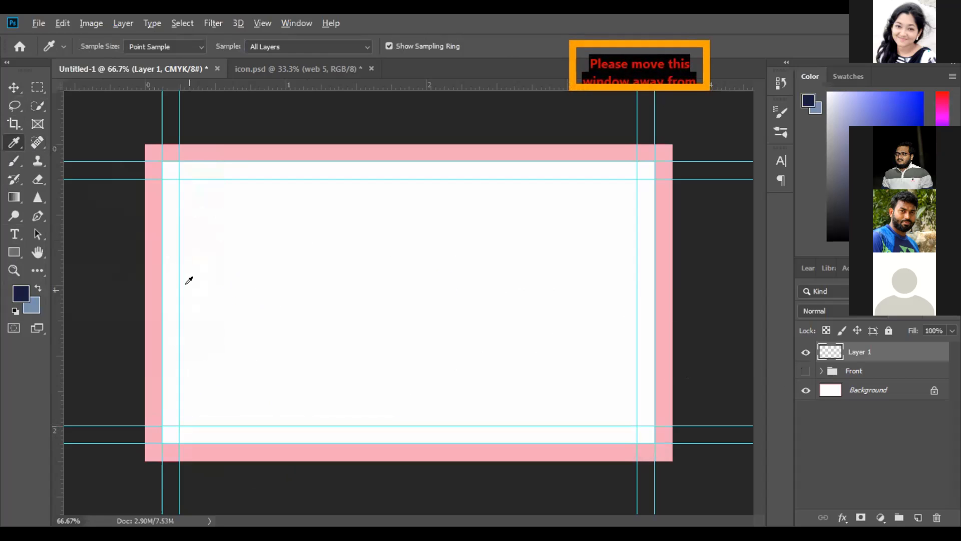
key(alt+BackSpace)
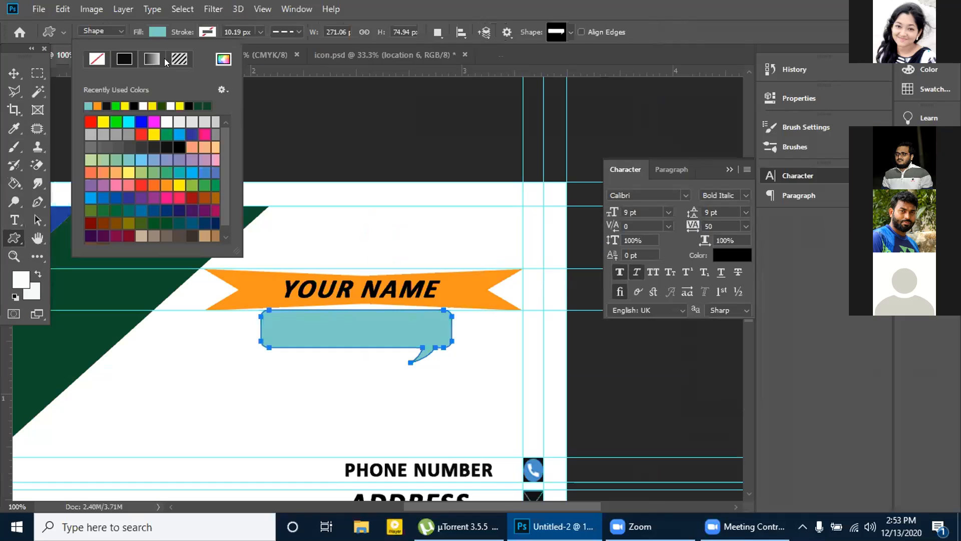
click(91, 9)
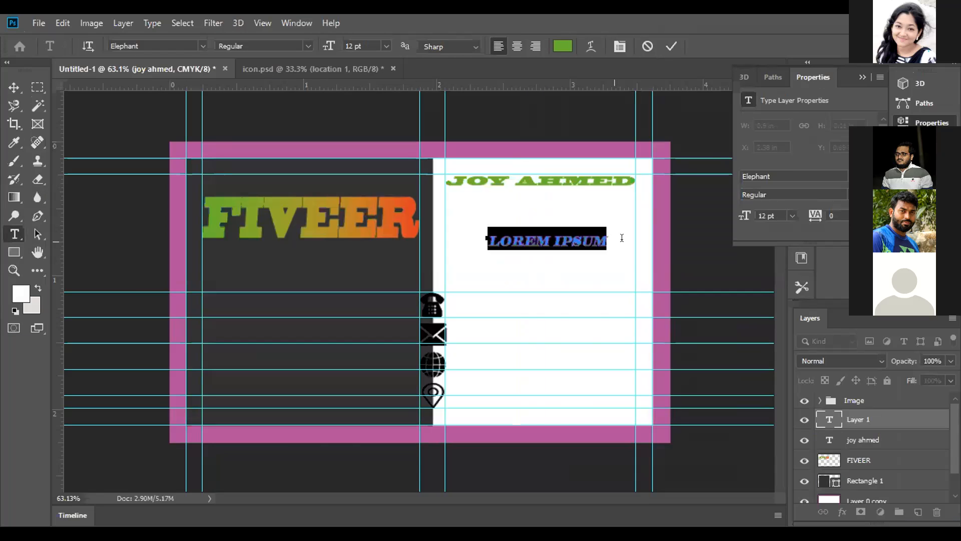
key(BackSpace)
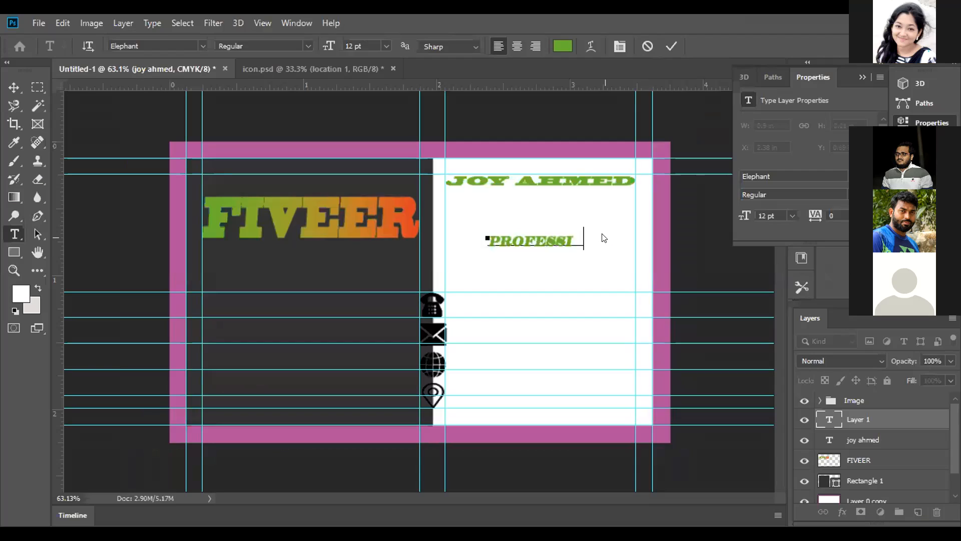
text(ONAL GRA)
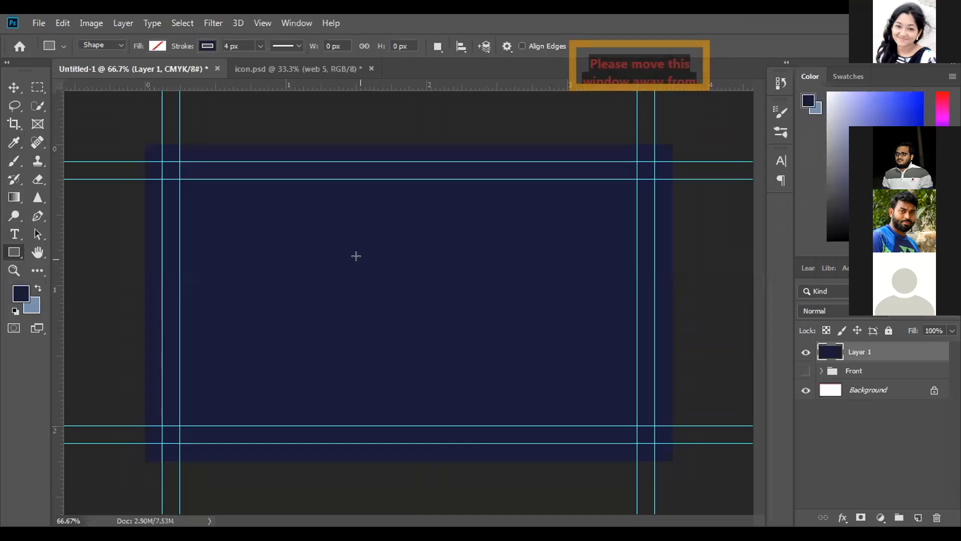
Draw an unfilled square about 155 px wide near the card's center and set the foreground color to white (ffffff)
drag(350, 263, 481, 333)
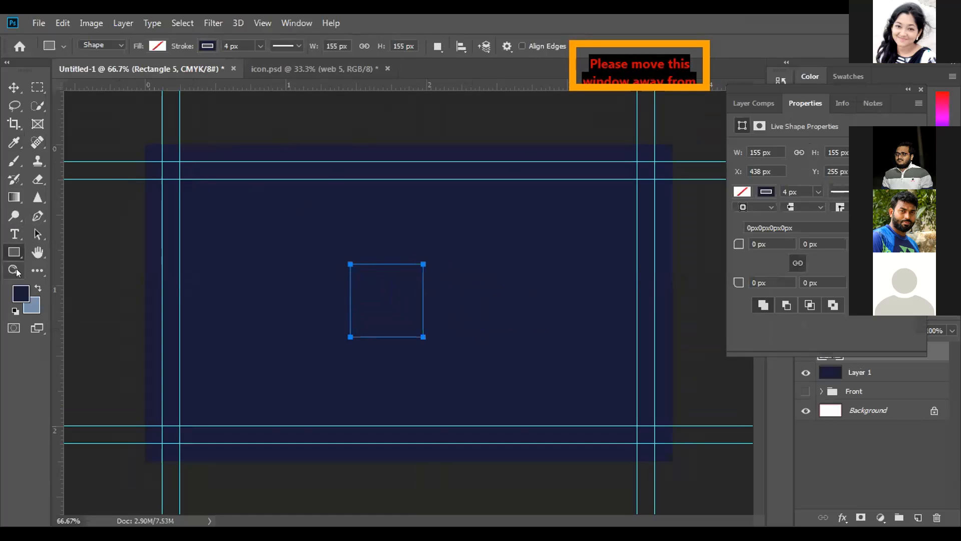
click(20, 294)
drag(555, 216, 531, 166)
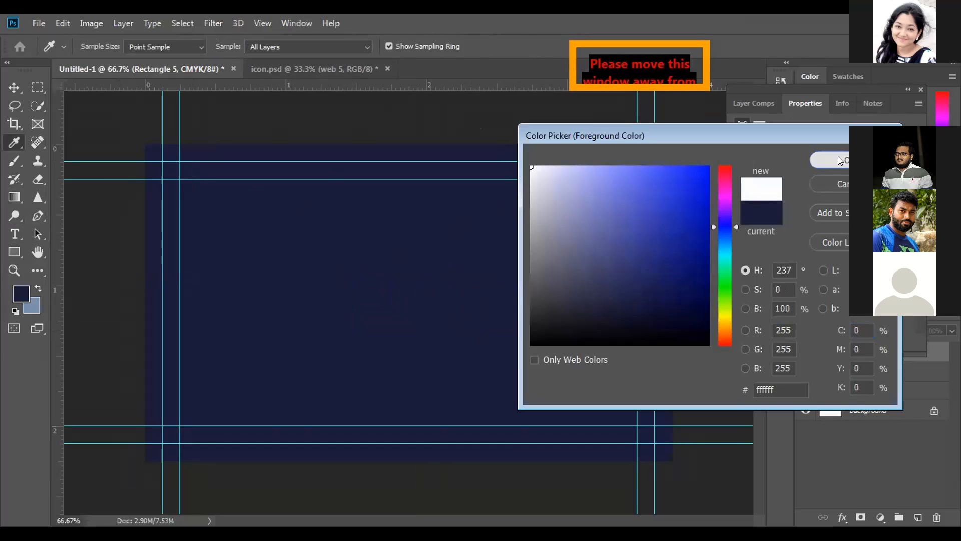
click(838, 160)
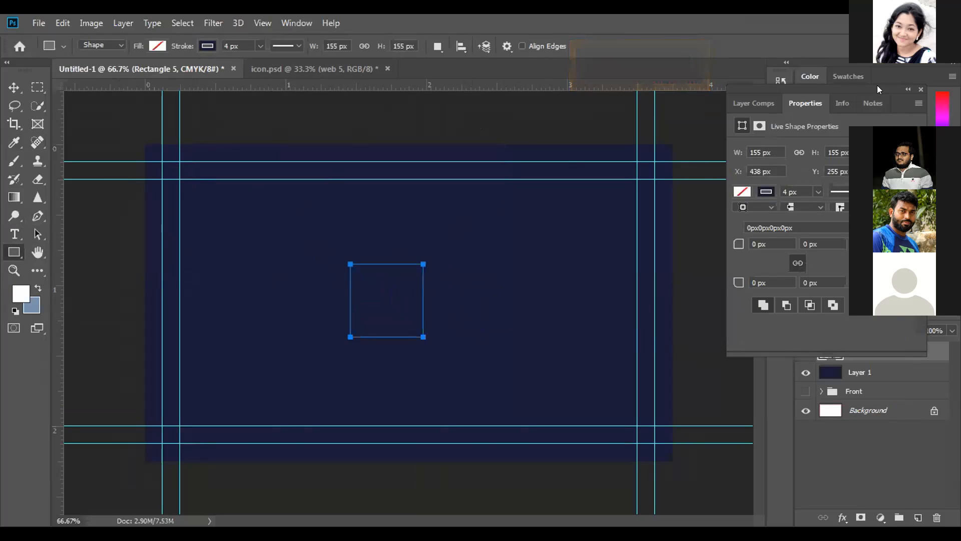
click(920, 91)
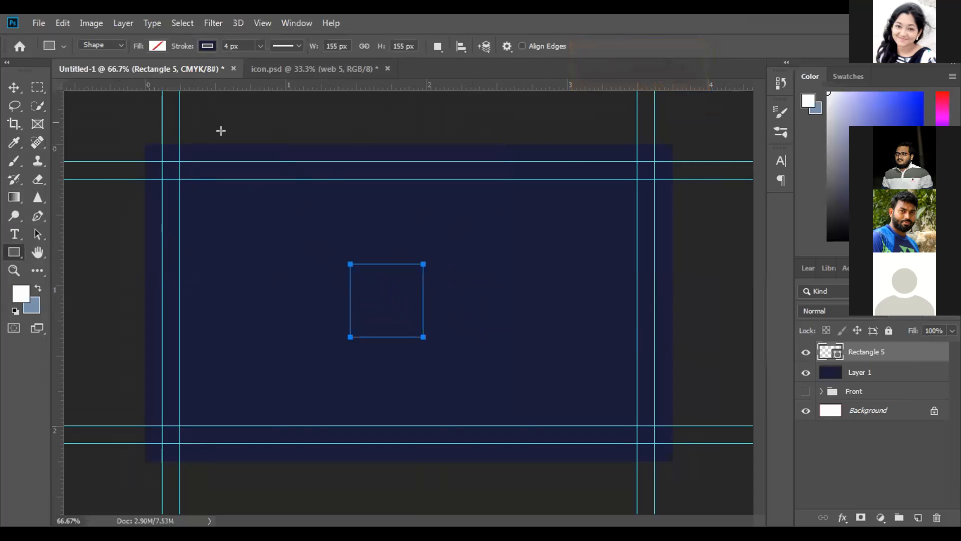
Hide the navy fill layer and toggle the square's visibility off and on to check its outline
click(13, 87)
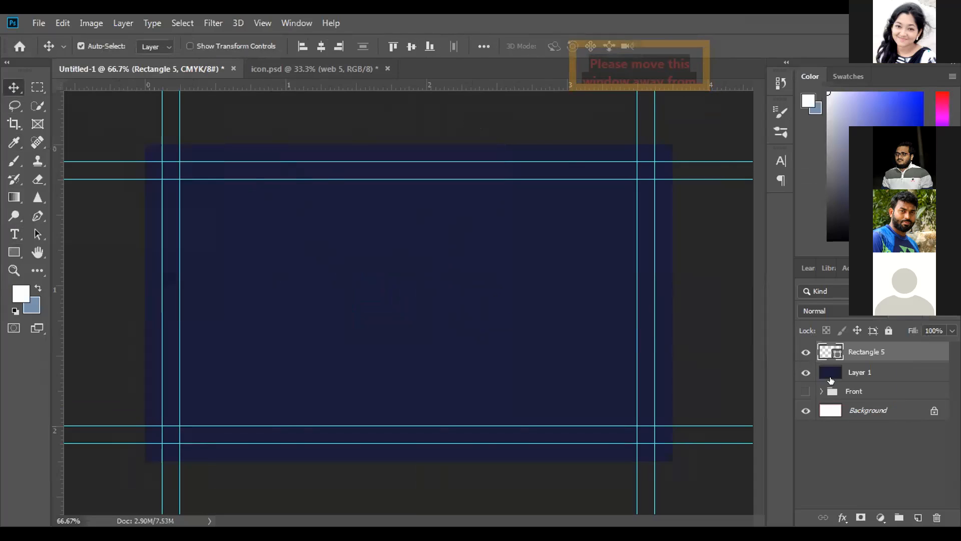
click(806, 372)
click(805, 352)
click(806, 352)
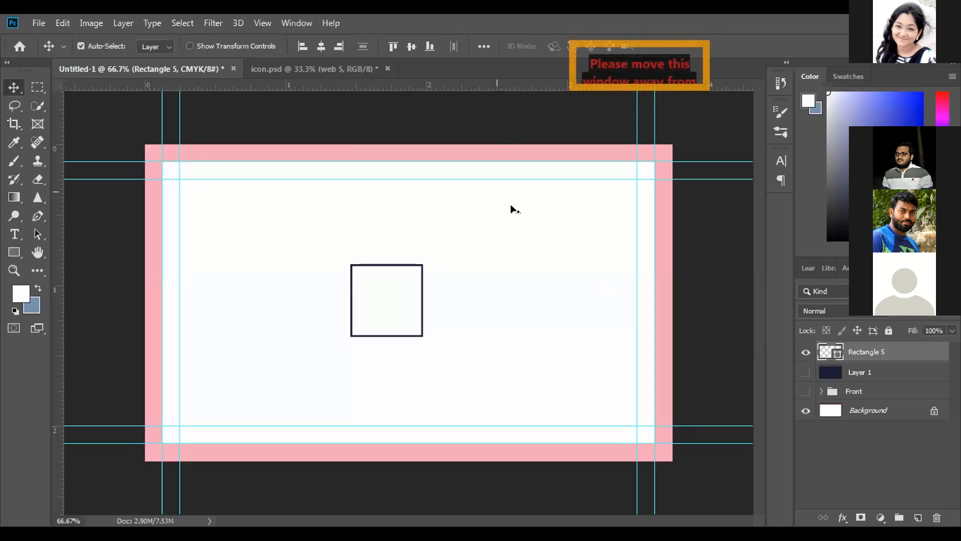
Try a white stroke on the square outline and undo the change
click(14, 251)
click(206, 46)
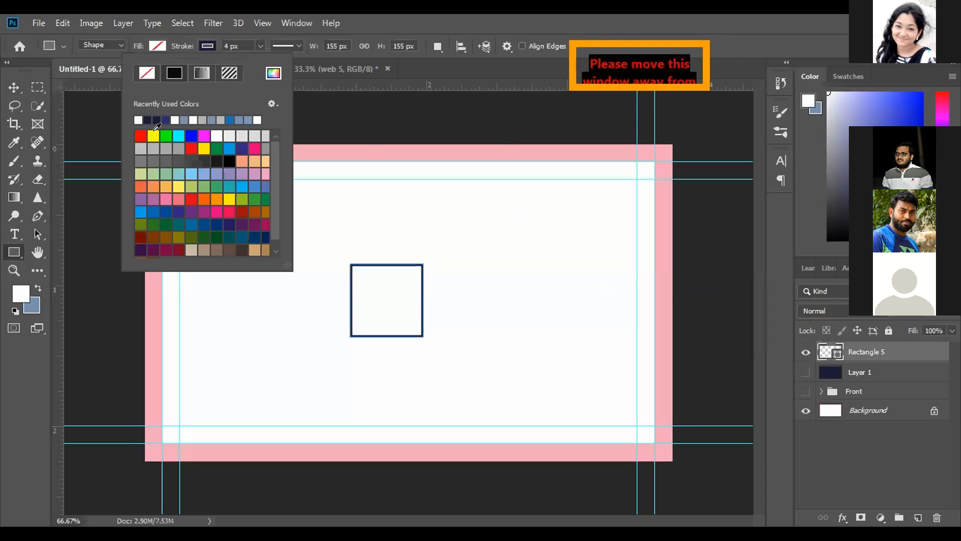
click(138, 121)
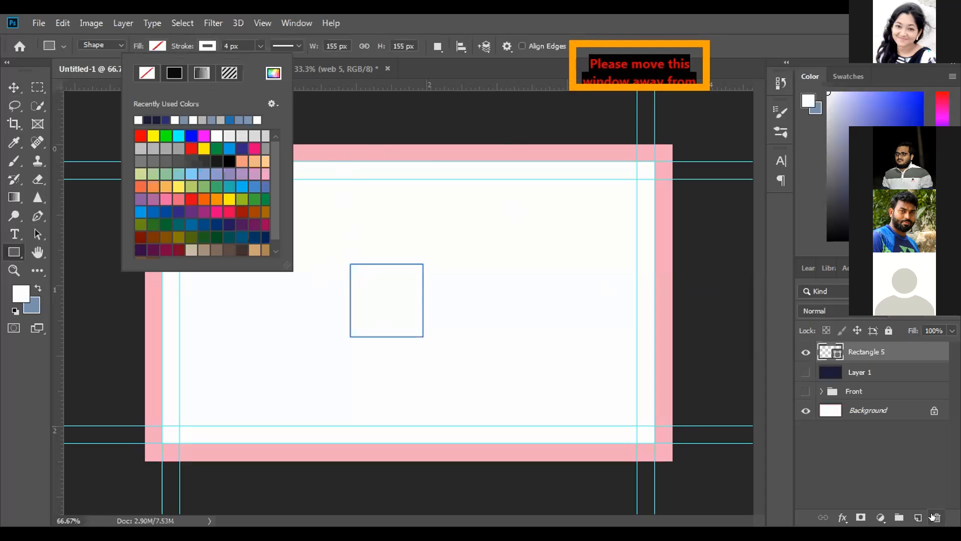
click(424, 212)
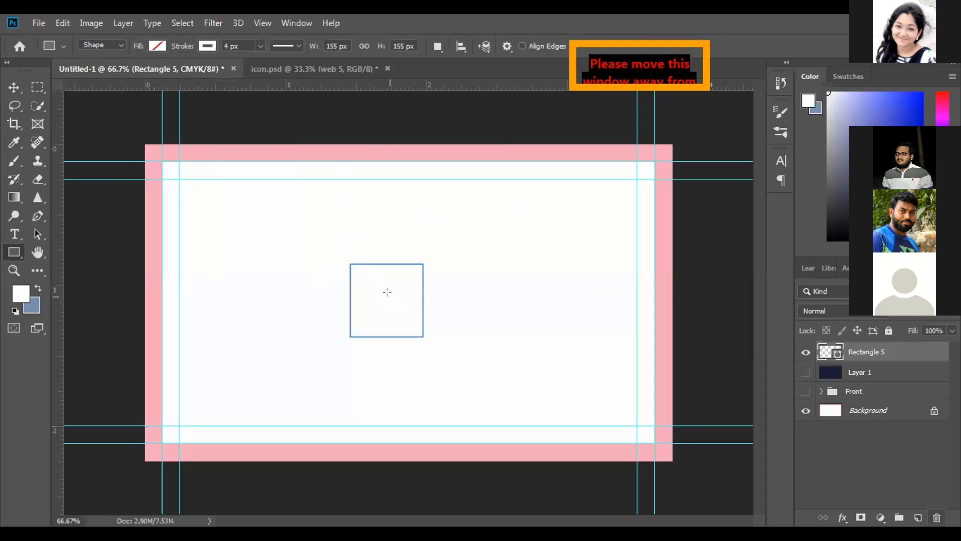
key(ctrl+z)
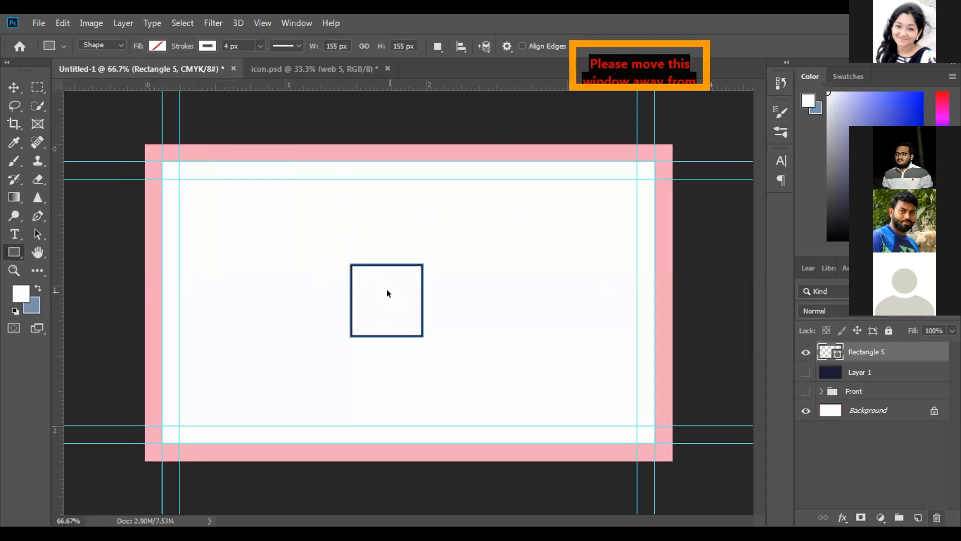
Delete the square's layer and open the stroke color options for the Rectangle tool
click(935, 518)
click(420, 218)
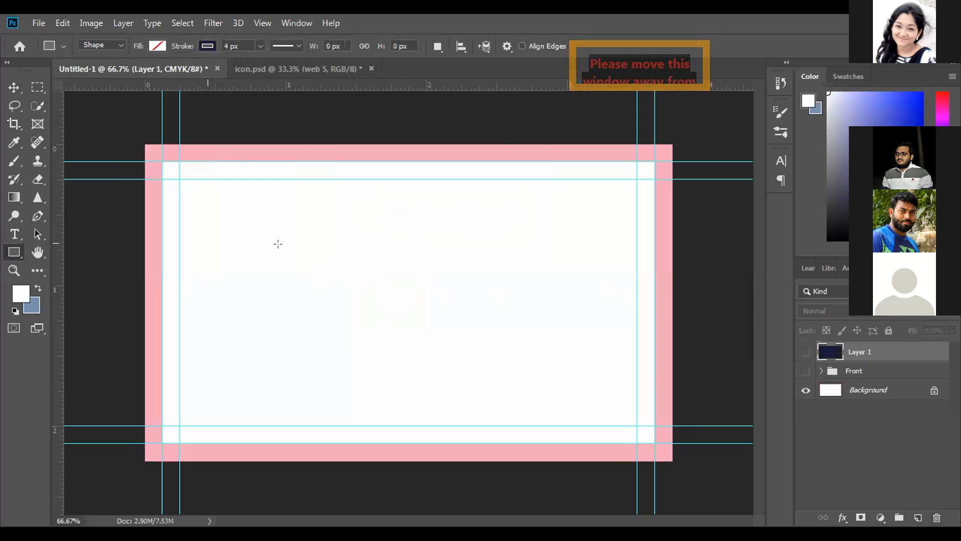
click(205, 46)
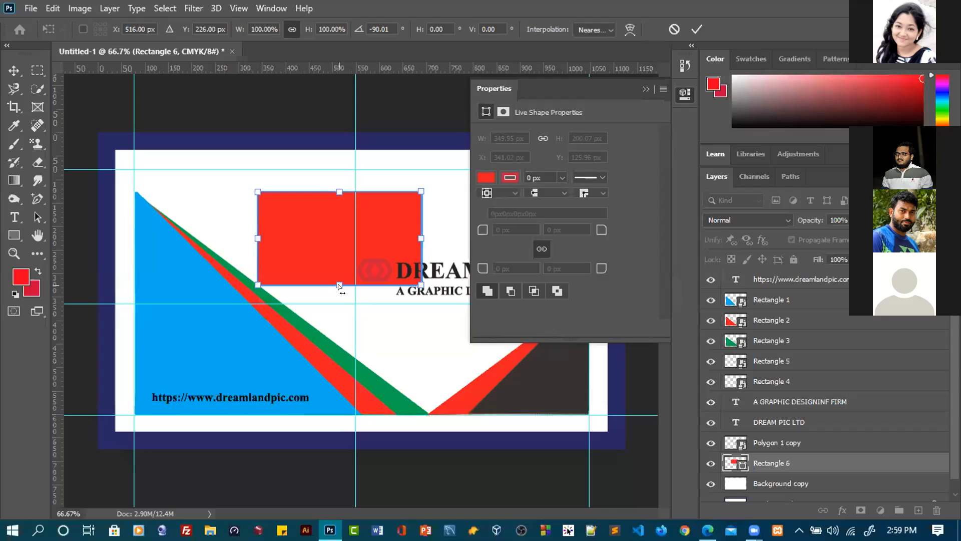
drag(339, 284, 339, 208)
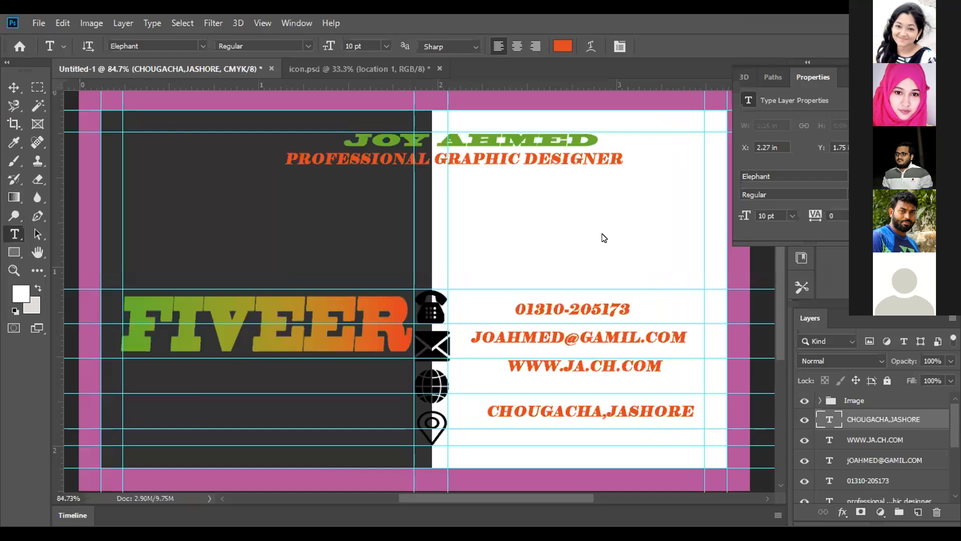
Rename the layer group below Image as Text and move the FIVEER layer into it
scroll(603, 238, down, 1)
drag(861, 438, 853, 420)
double_click(850, 421)
text(TE)
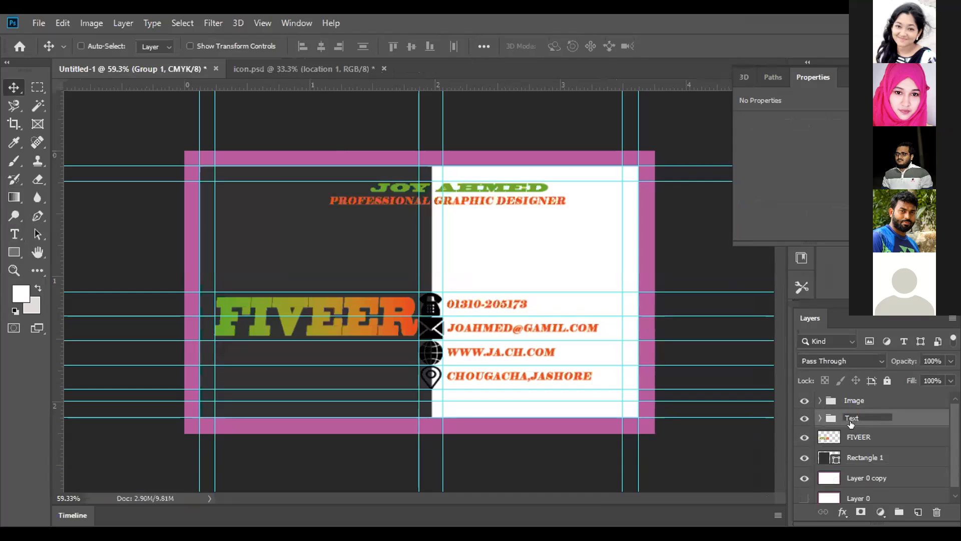
key(Return)
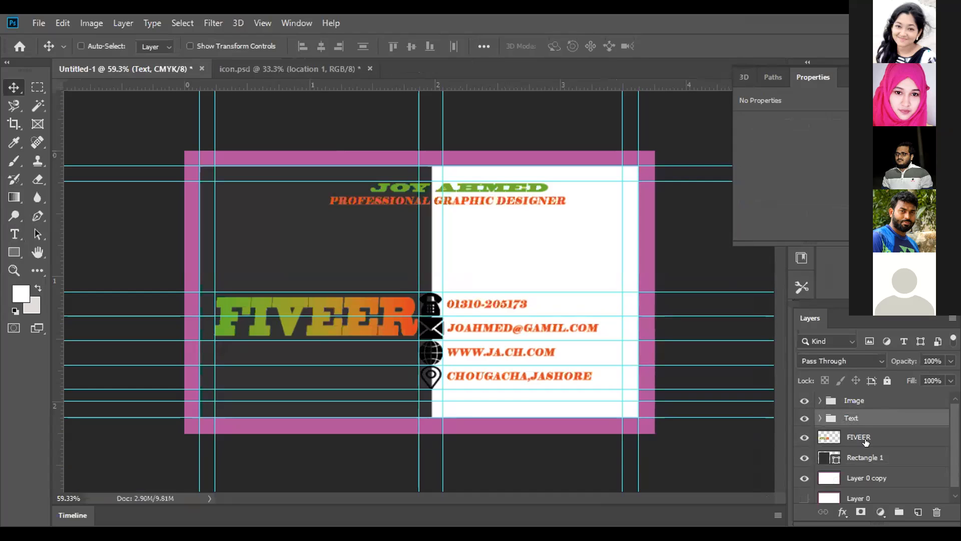
click(862, 438)
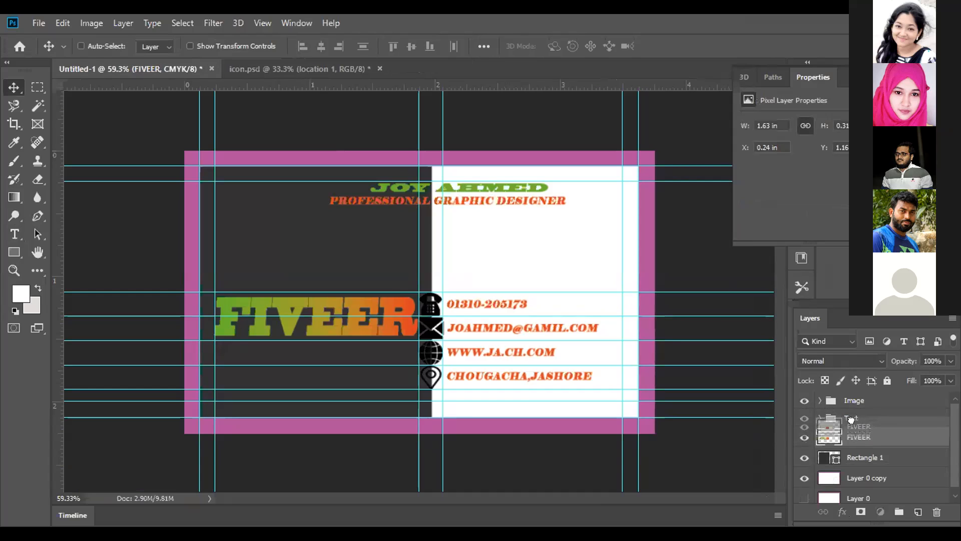
drag(861, 449, 857, 425)
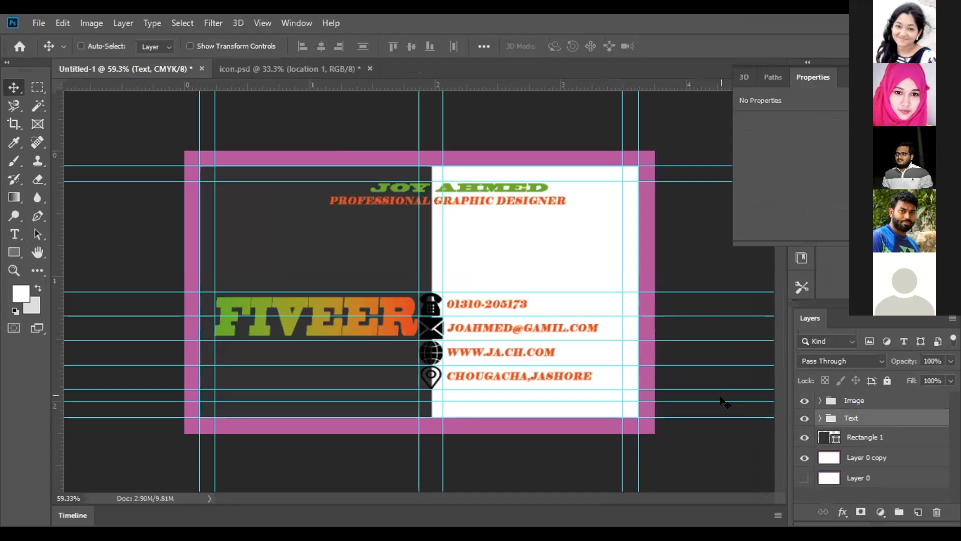
Draw a rectangle about 572 by 37 px along the card's upper margin, above the name, and fill it with blue
click(15, 252)
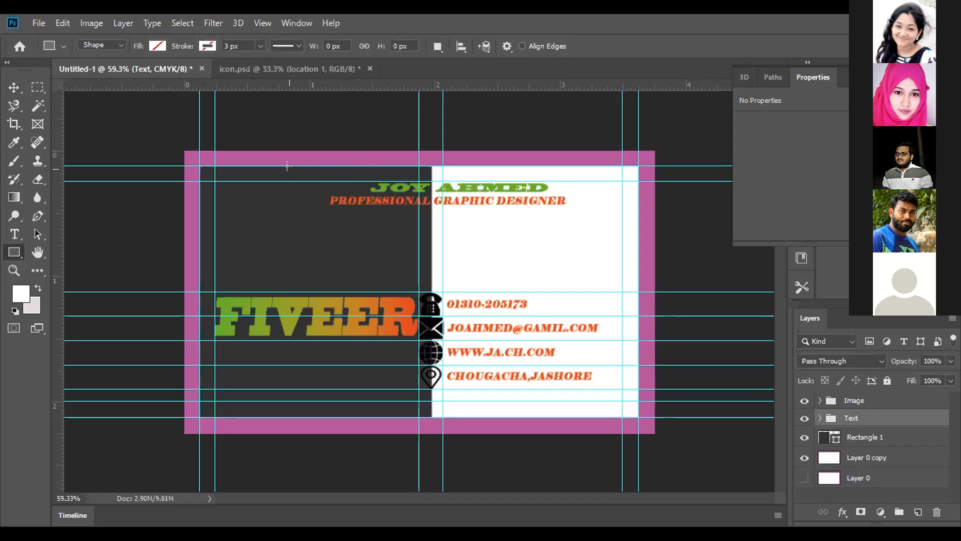
drag(297, 159, 535, 172)
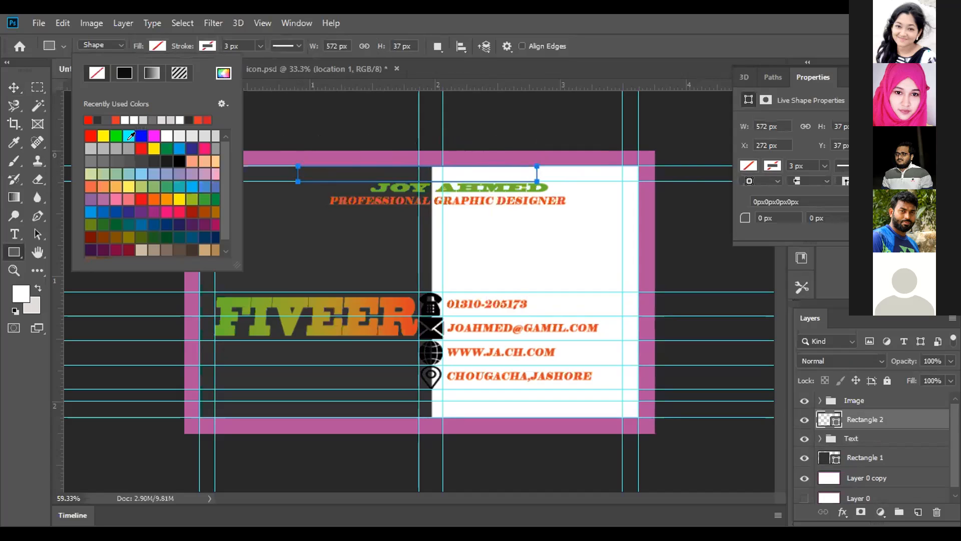
click(115, 135)
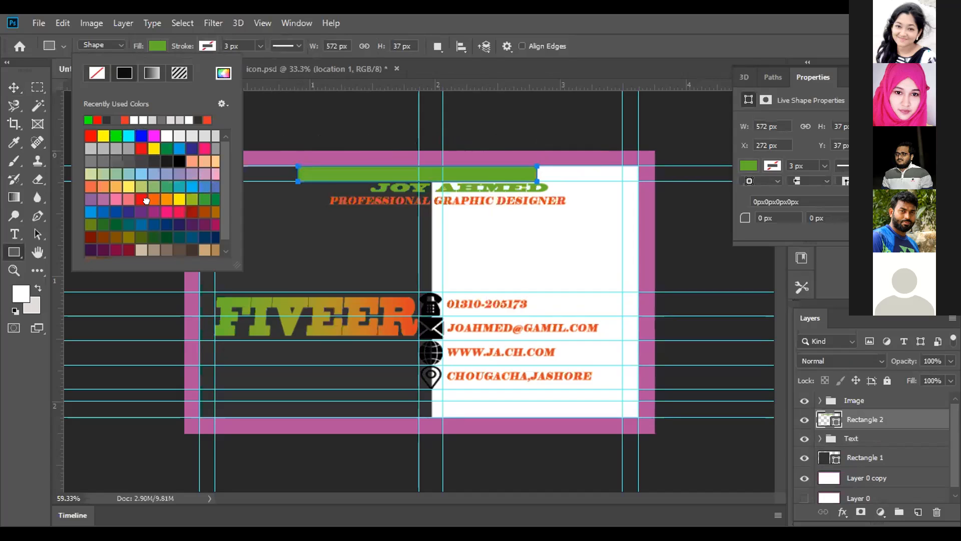
click(153, 202)
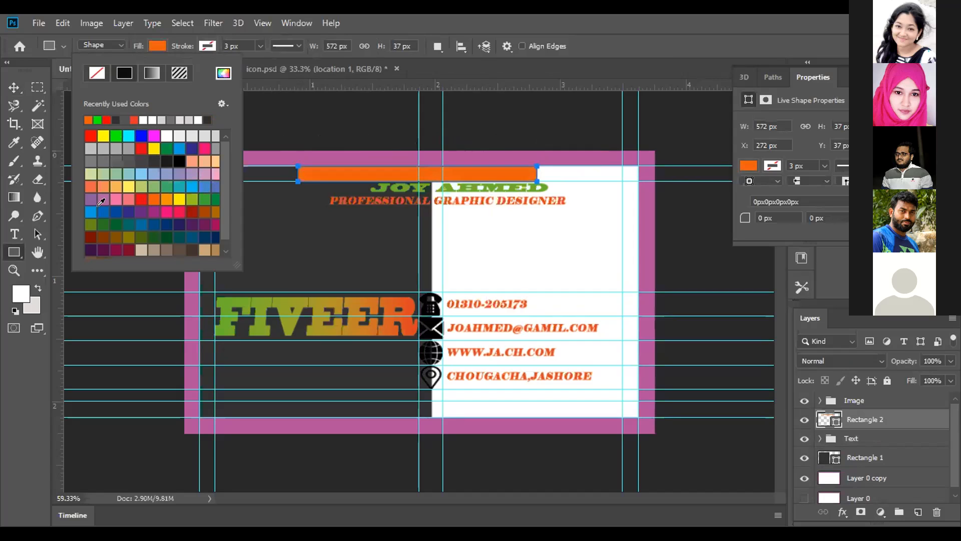
click(91, 211)
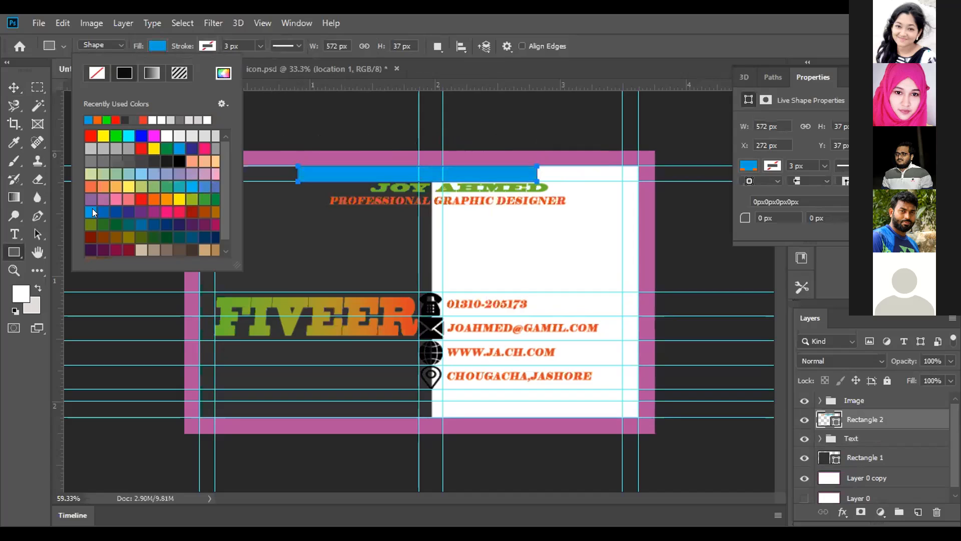
click(158, 45)
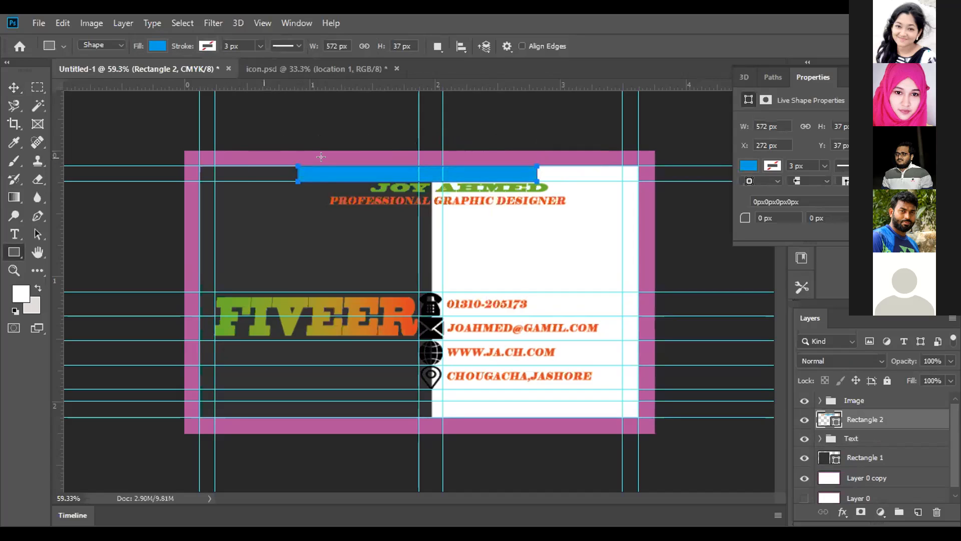
Shift the blue rectangle slightly toward the right side of the card, to about X 306 px and Y 36 px
click(14, 87)
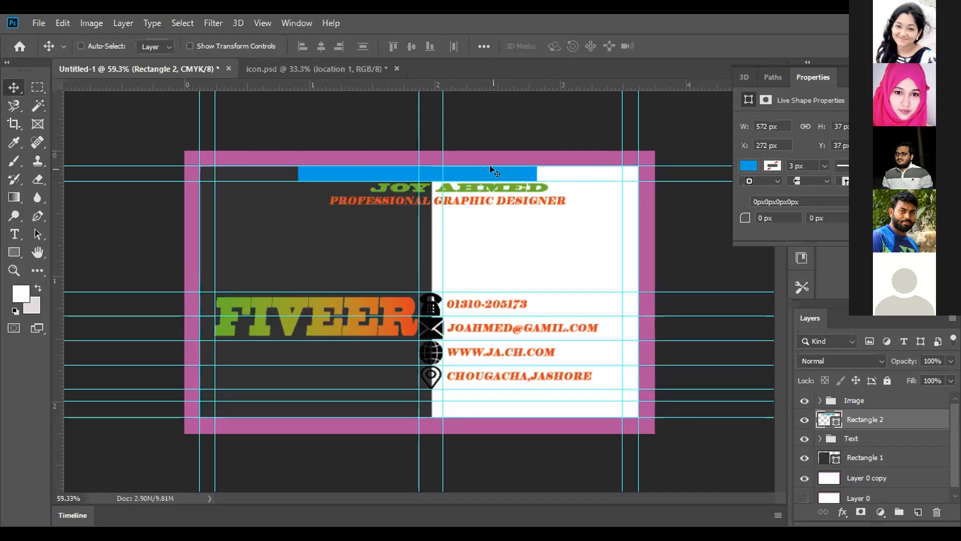
mouse_move(490, 167)
mouse_down()
mouse_move(442, 165)
mouse_move(506, 167)
mouse_up()
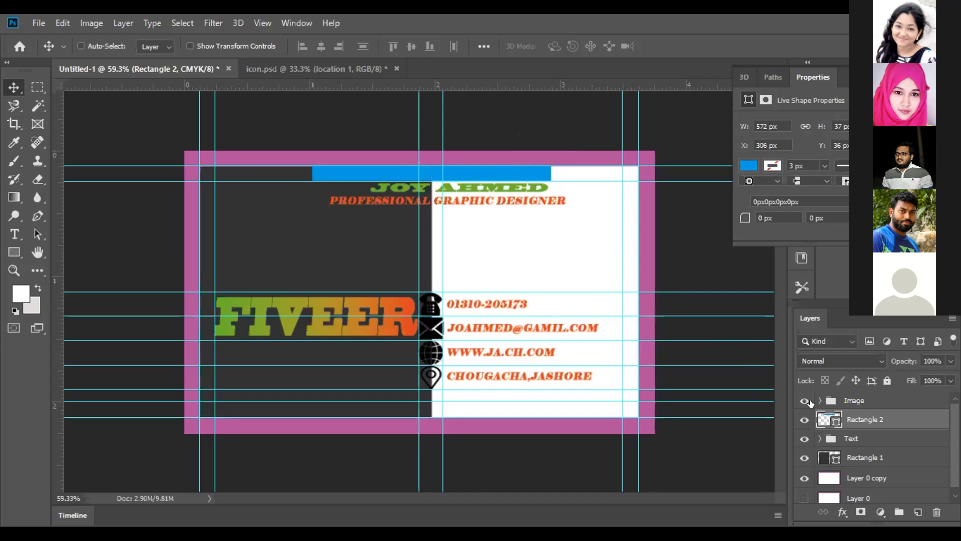
Expand the Text group and nudge the cardholder name's text layer down to about Y 0.26 in
click(820, 439)
scroll(860, 463, down, 2)
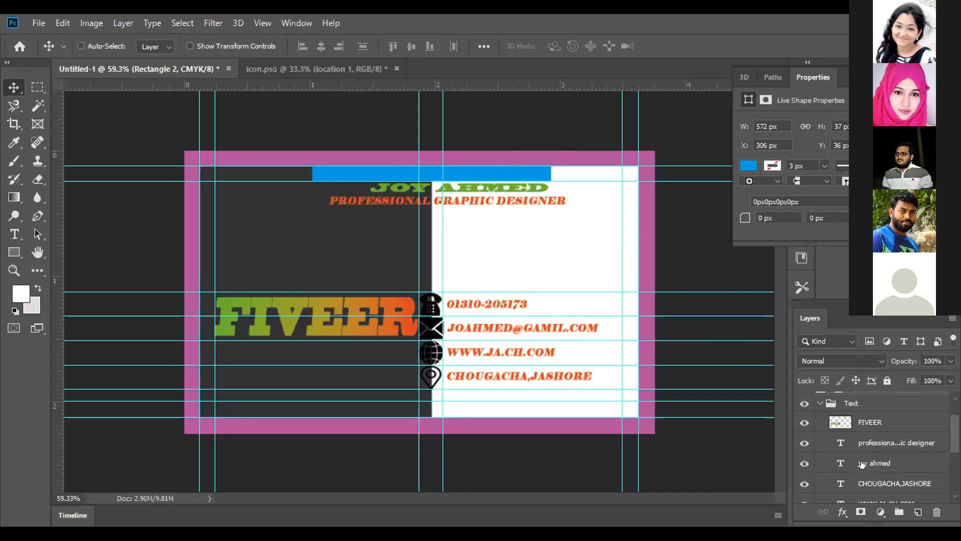
click(863, 461)
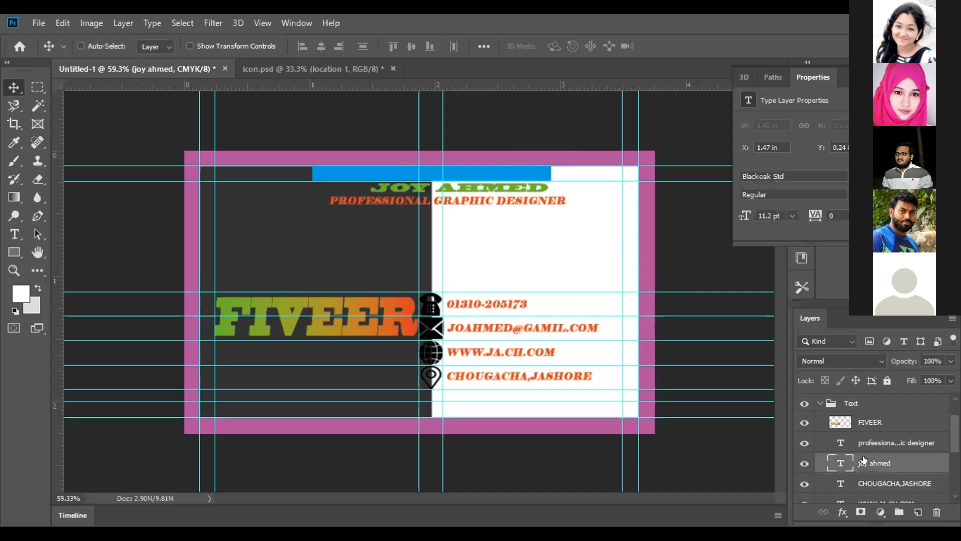
key(Down)
key(Down)
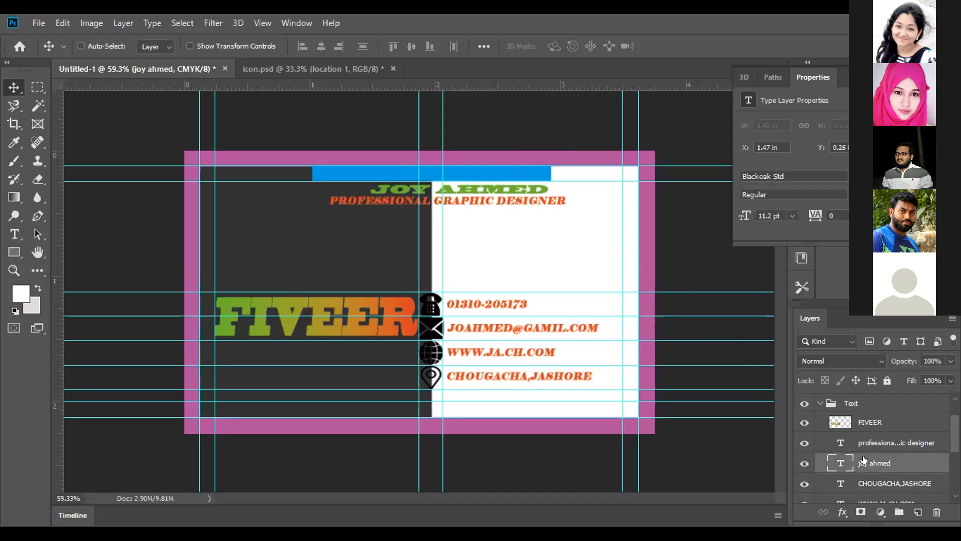
Nudge the PROFESSIONAL GRAPHIC DESIGNER text layer down to about Y 0.4 in, widening the gap below the name
click(863, 444)
key(Down)
key(Down)
key(Down)
key(Down)
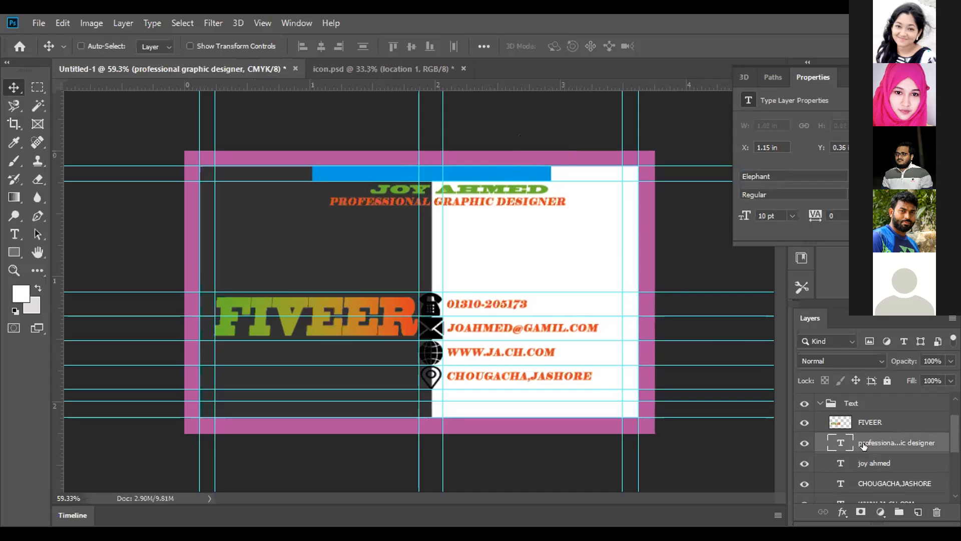
key(Down)
key(Down)
key(Down)
key(Down)
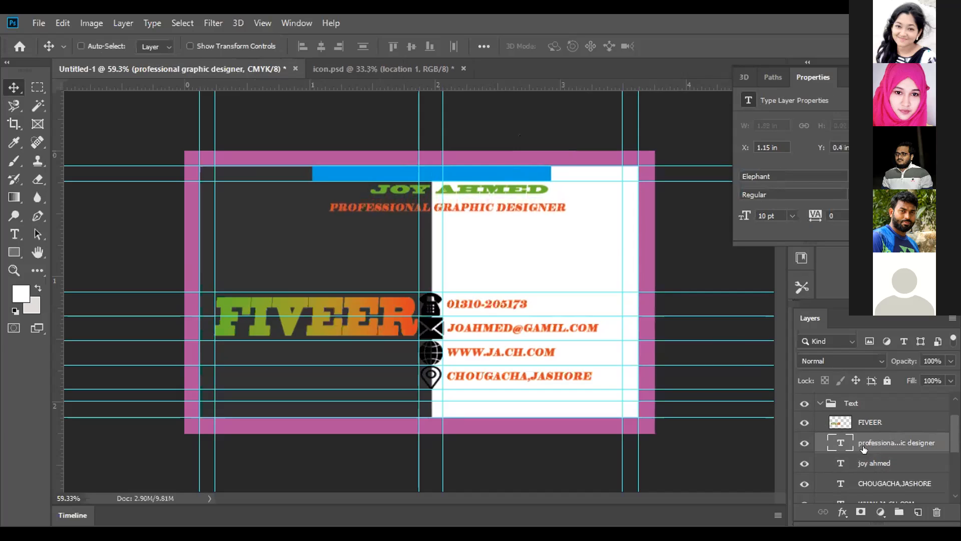
Nudge the cardholder name's text layer down to about Y 0.31 in, closer to the job title, and collapse the Text group
click(864, 460)
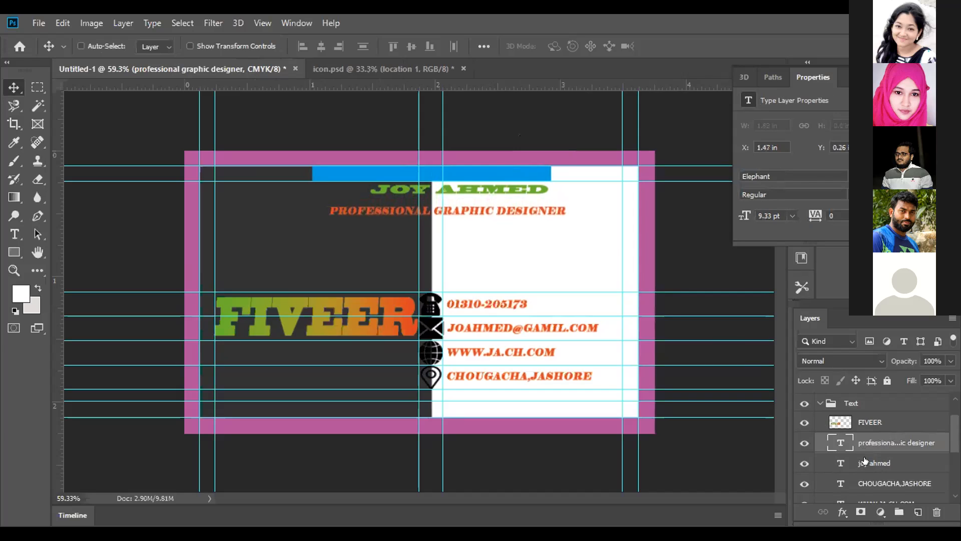
key(Down)
key(Down)
key(Down)
key(Down)
key(Down)
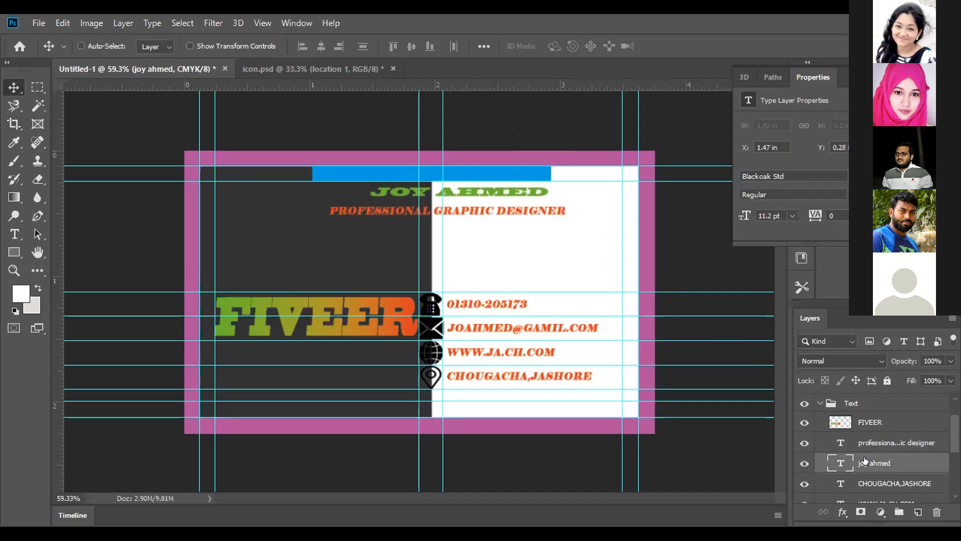
key(Down)
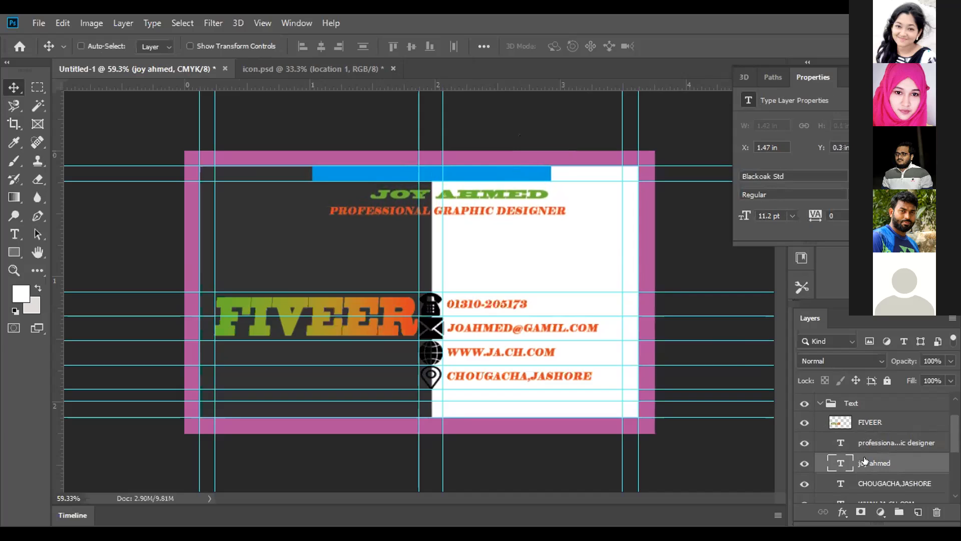
key(Down)
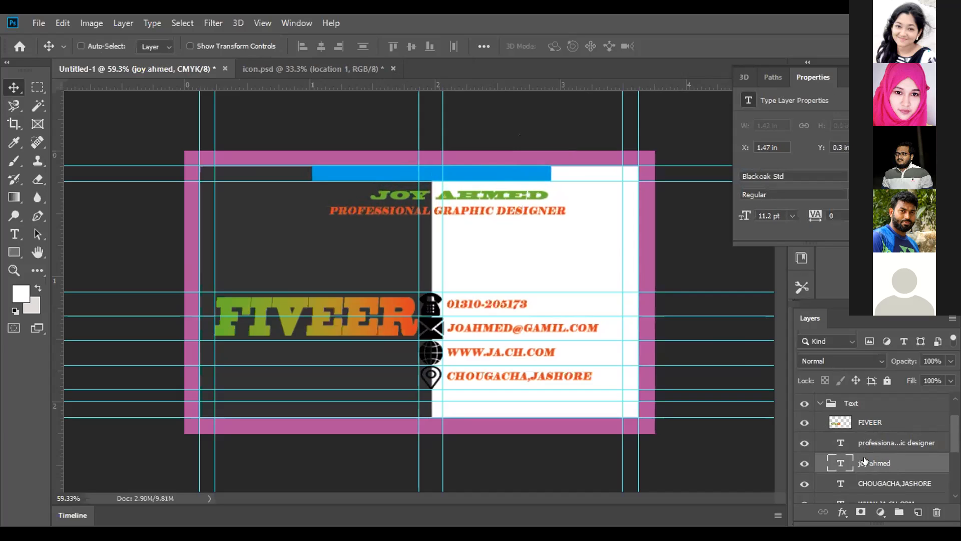
key(Down)
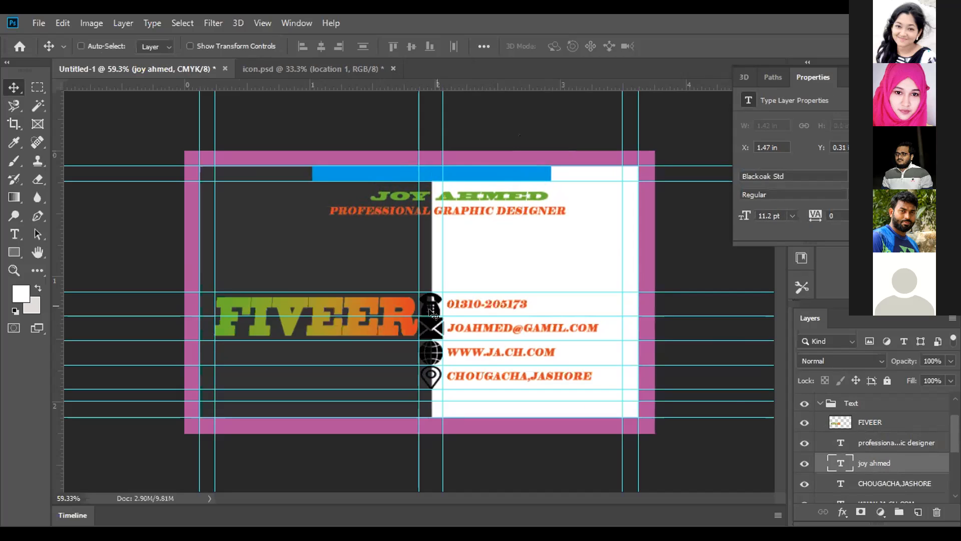
click(820, 404)
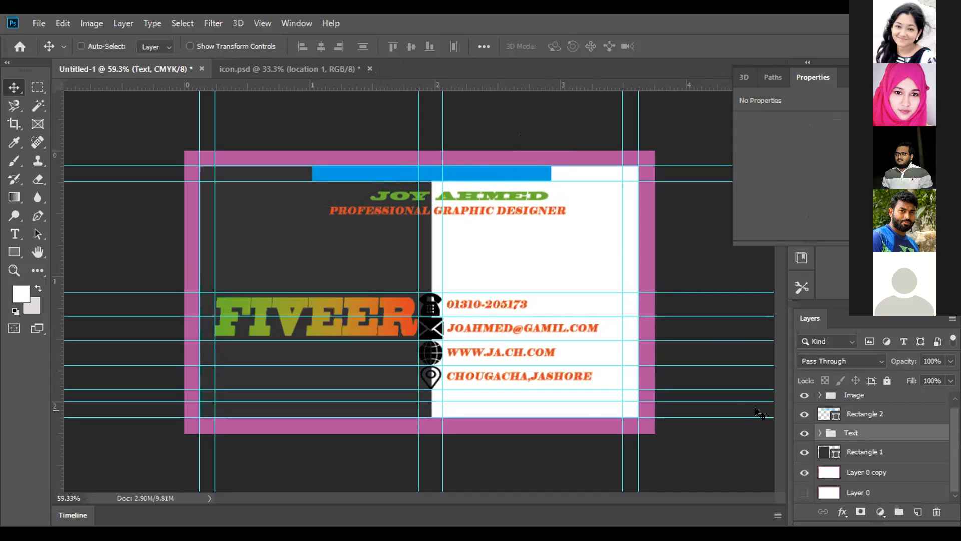
click(894, 452)
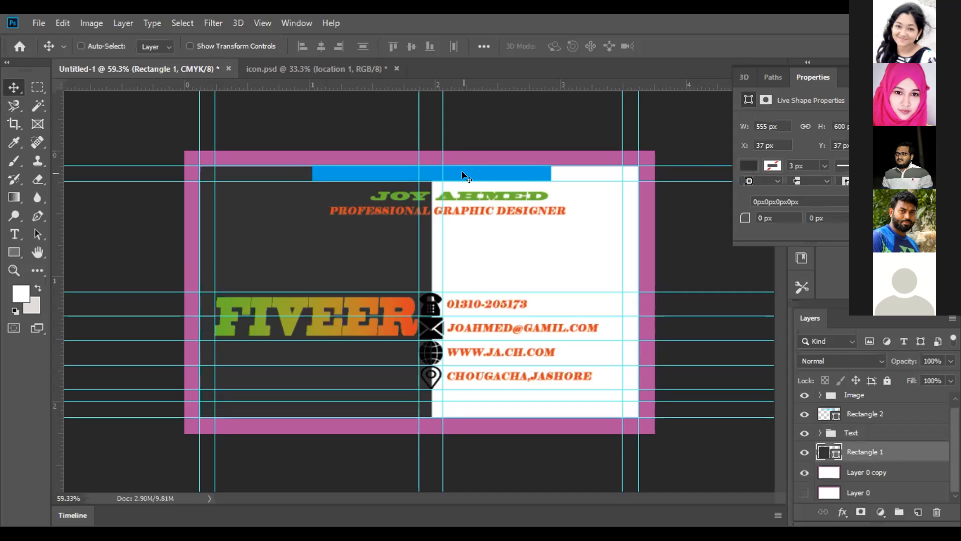
mouse_move(463, 174)
mouse_down()
mouse_move(463, 254)
mouse_move(464, 189)
mouse_up()
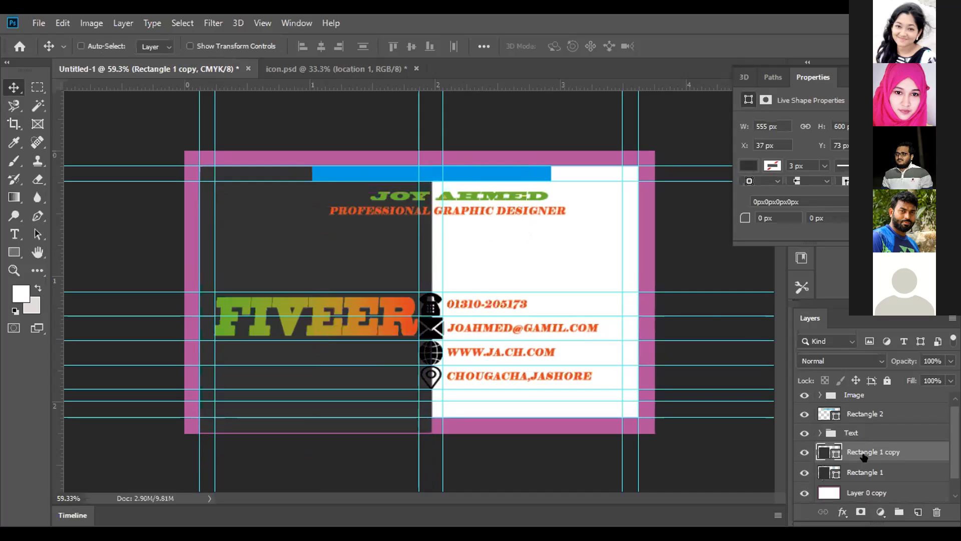
click(801, 471)
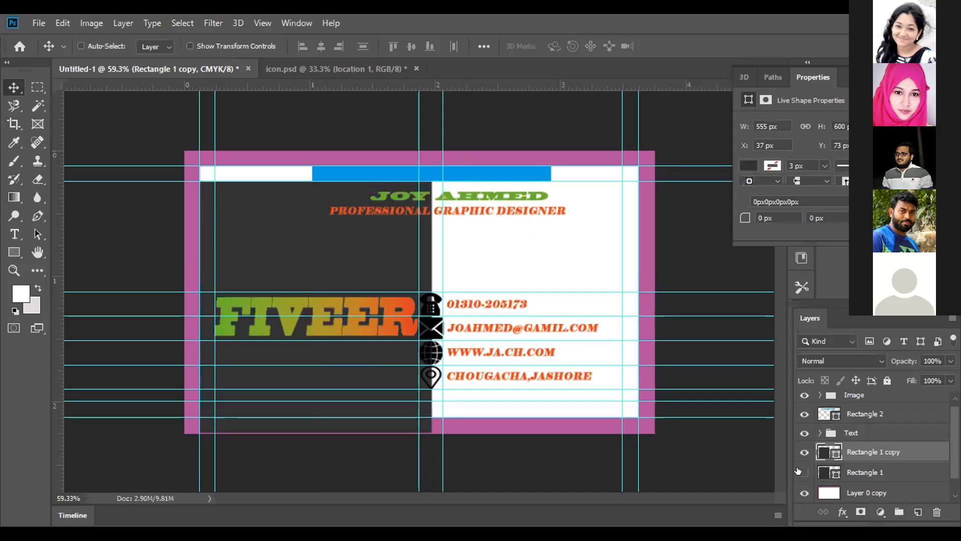
click(798, 470)
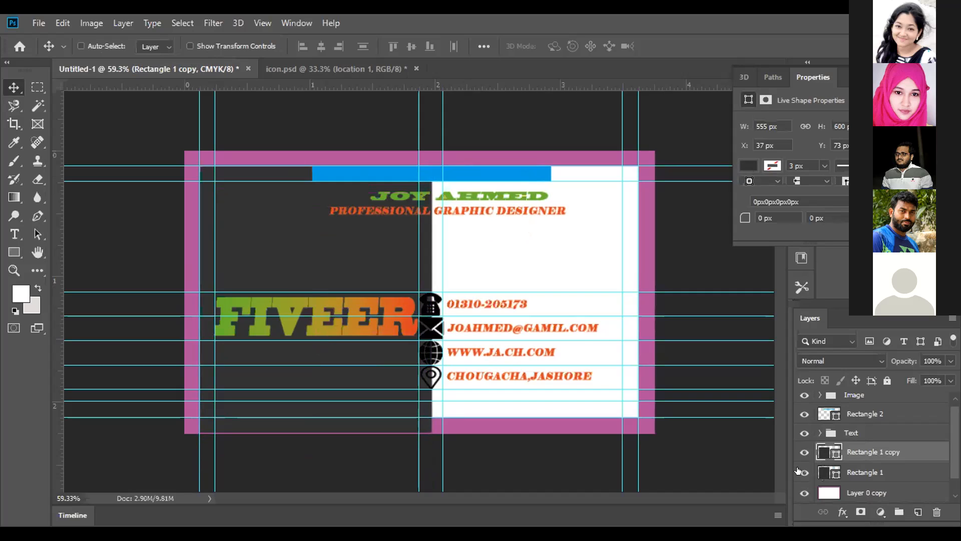
click(803, 452)
click(804, 451)
click(804, 452)
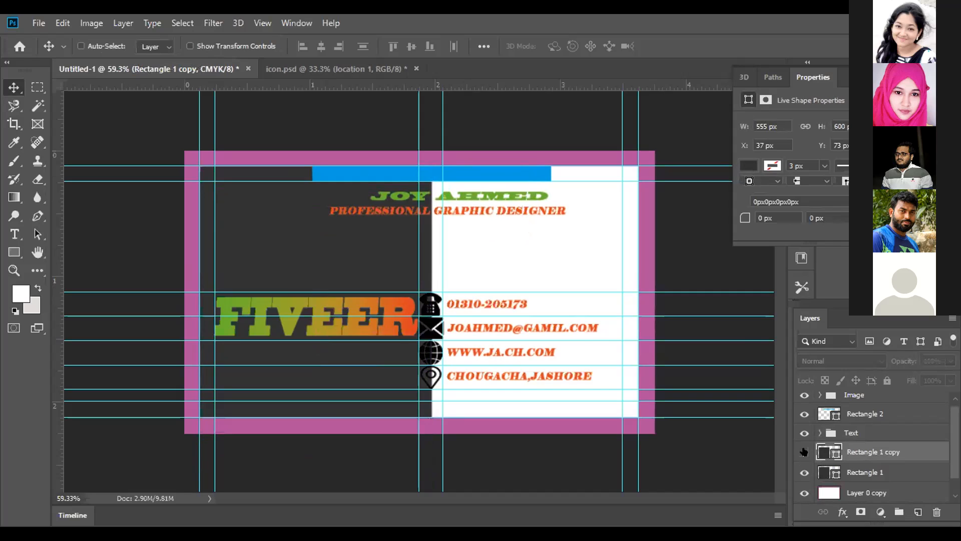
click(803, 452)
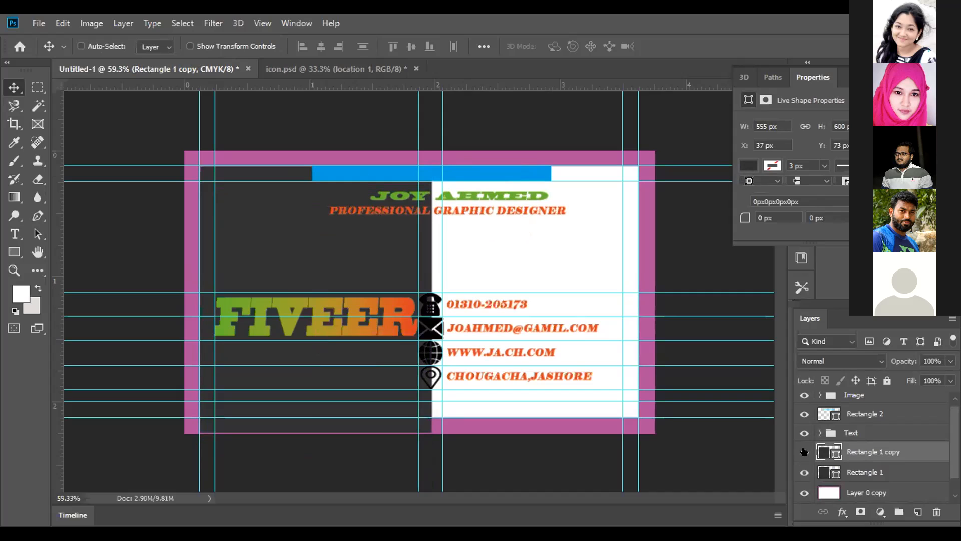
click(804, 451)
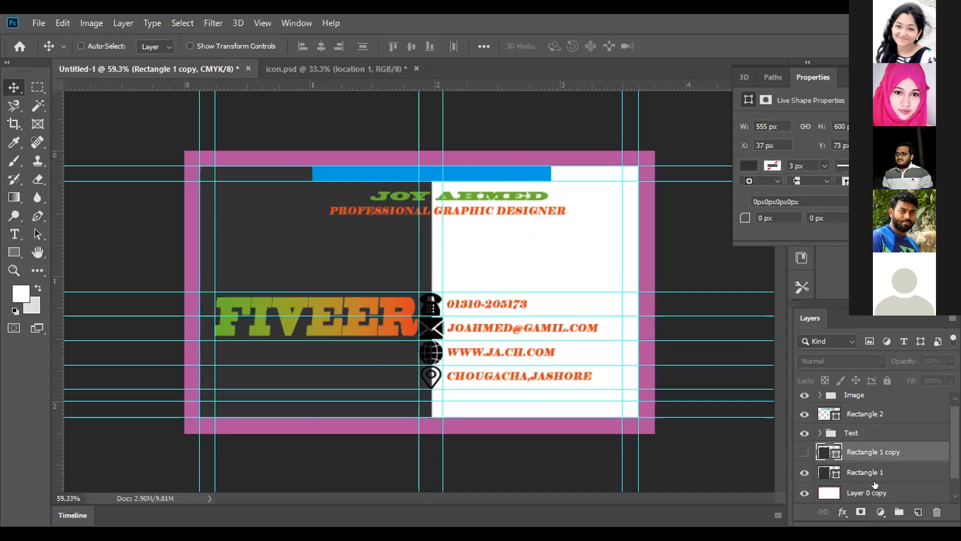
click(933, 510)
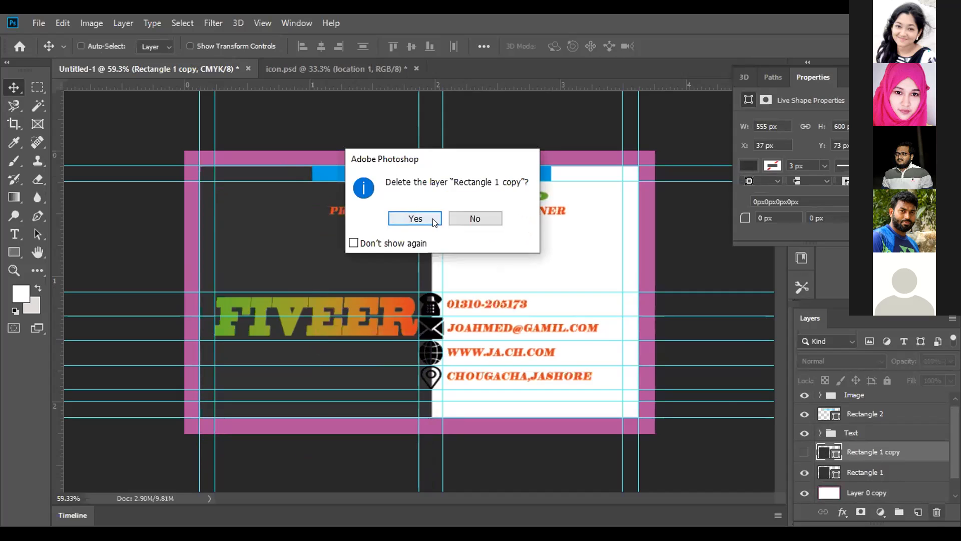
click(415, 218)
Duplicate the blue bar and move the copy to the card's lower edge, at about X 306 px and Y 605 px
click(855, 414)
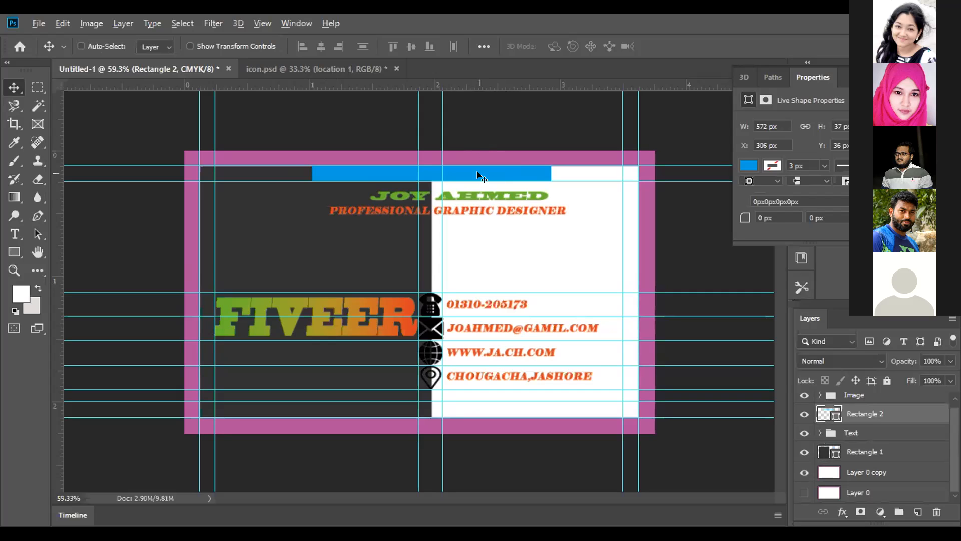
drag(478, 175, 523, 317)
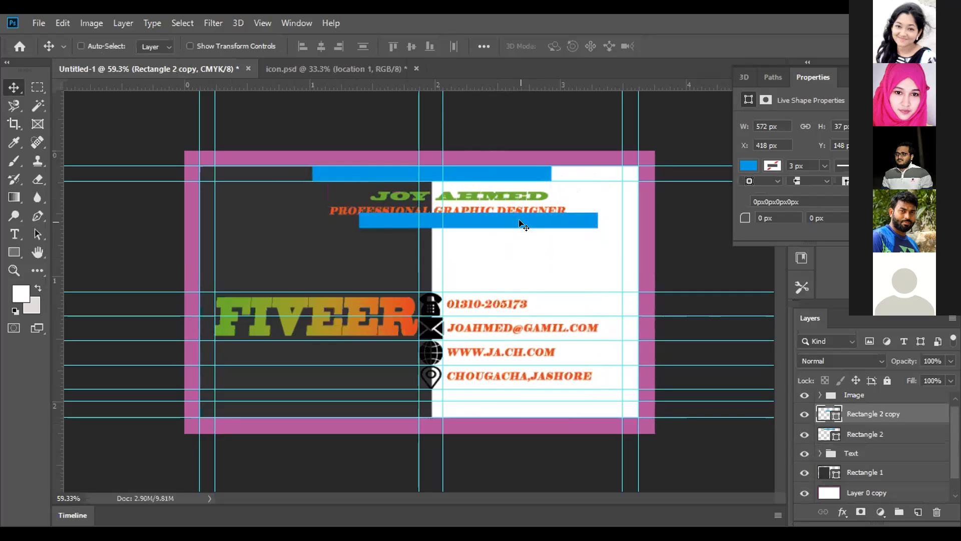
drag(522, 226, 476, 413)
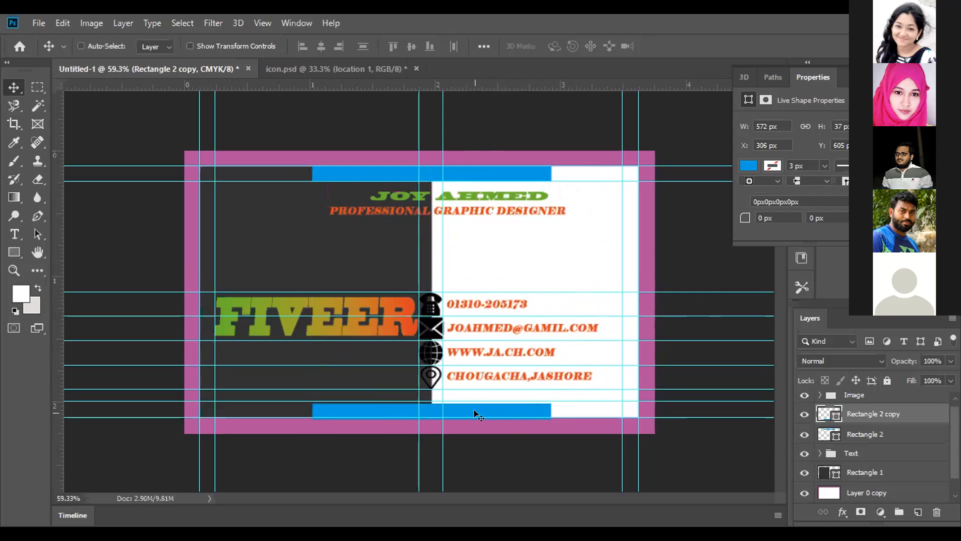
Nudge the lower blue bar into the bottom margin, to about X 310 px and Y 599 px
key(Down)
key(Right)
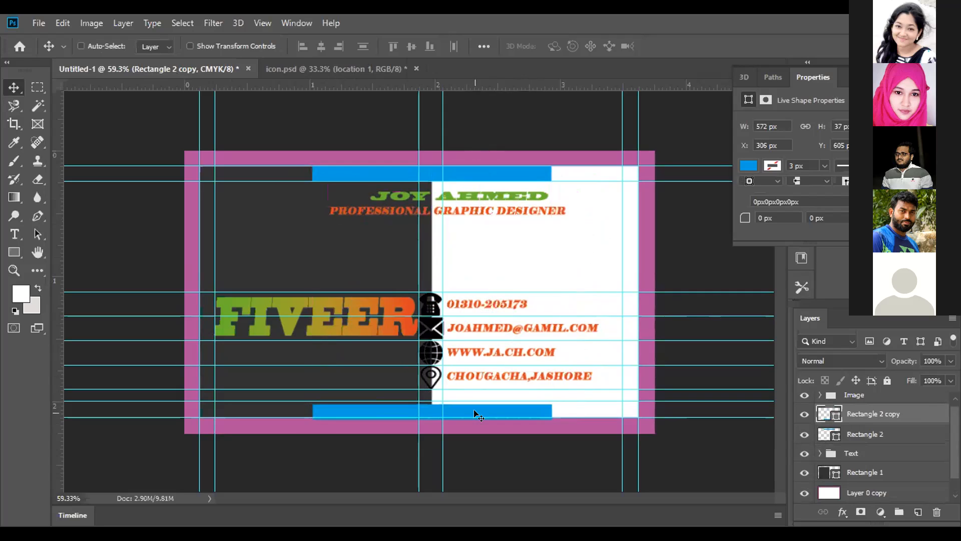
key(Up)
key(Up)
key(Up)
key(Up)
key(Up)
key(Up)
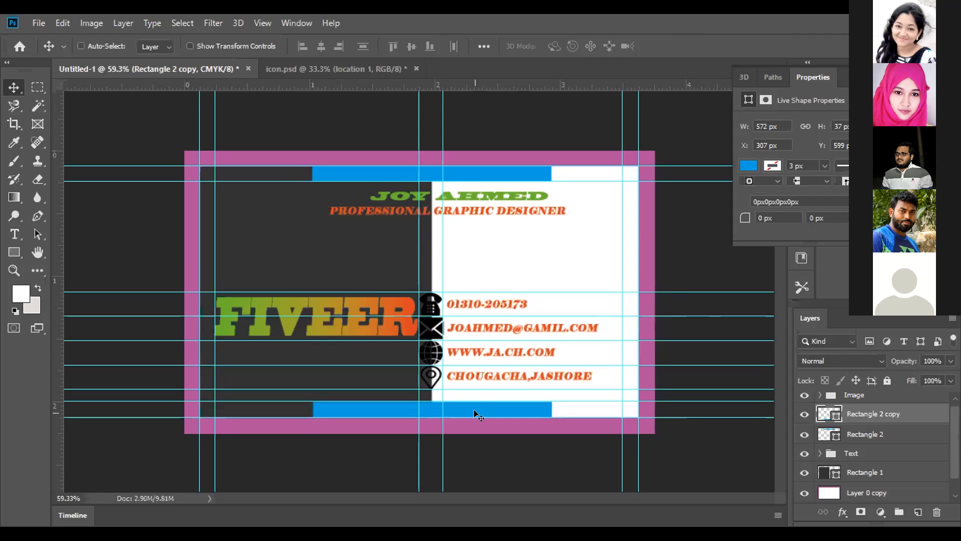
key(Right)
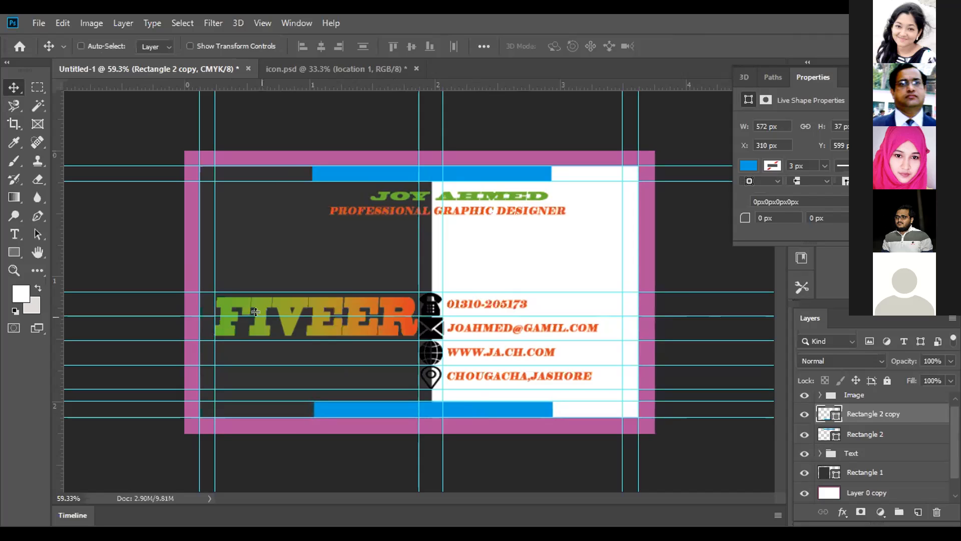
drag(58, 235, 228, 235)
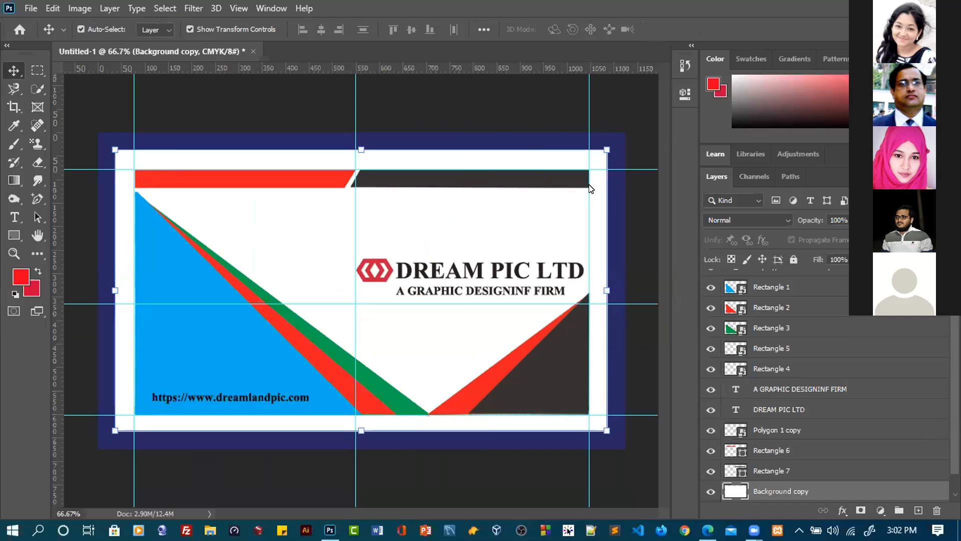
Switch to the browser and reload the Freepik page of the red elegant corporate card as a design reference
click(707, 531)
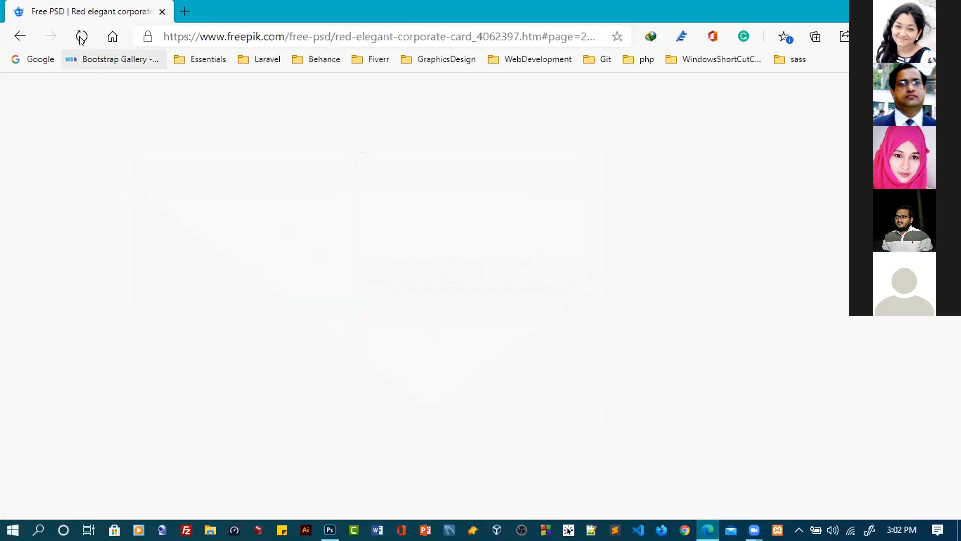
click(81, 38)
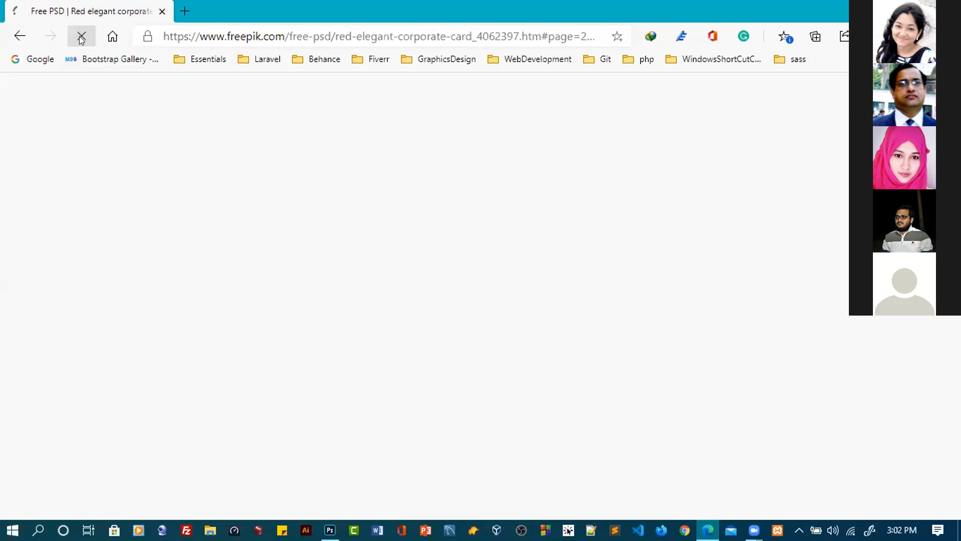
click(81, 38)
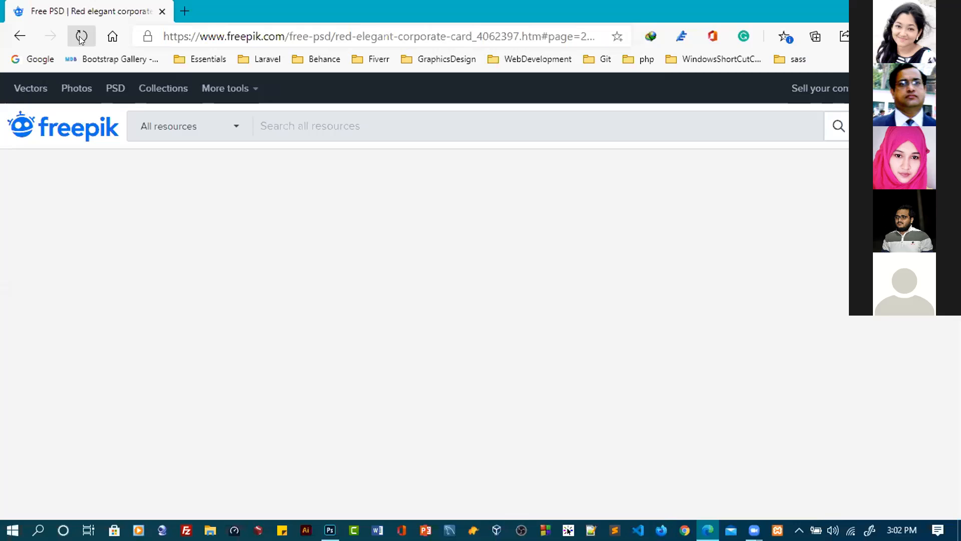
click(80, 39)
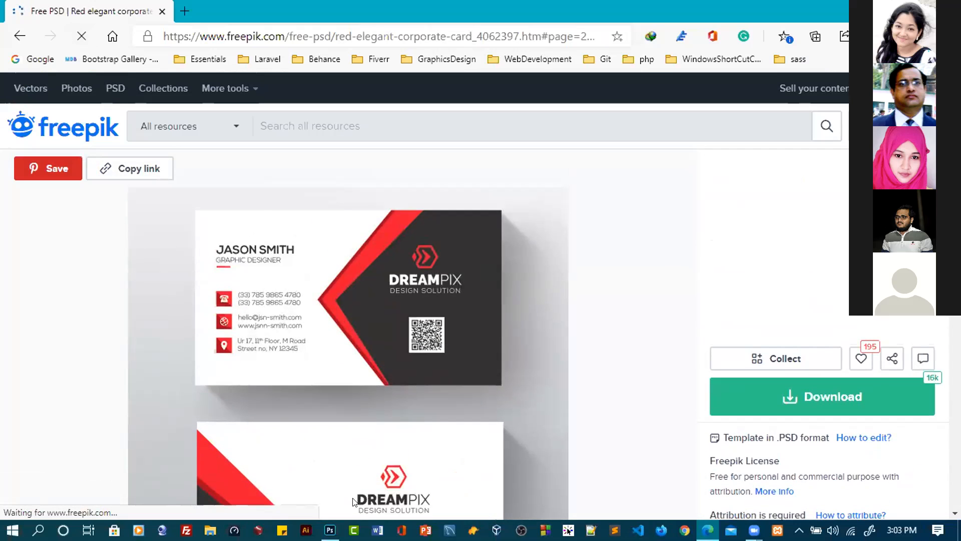
Switch back to Photoshop and create a new 3.5 x 2 in CMYK document at 300 ppi from the recent custom preset
click(330, 530)
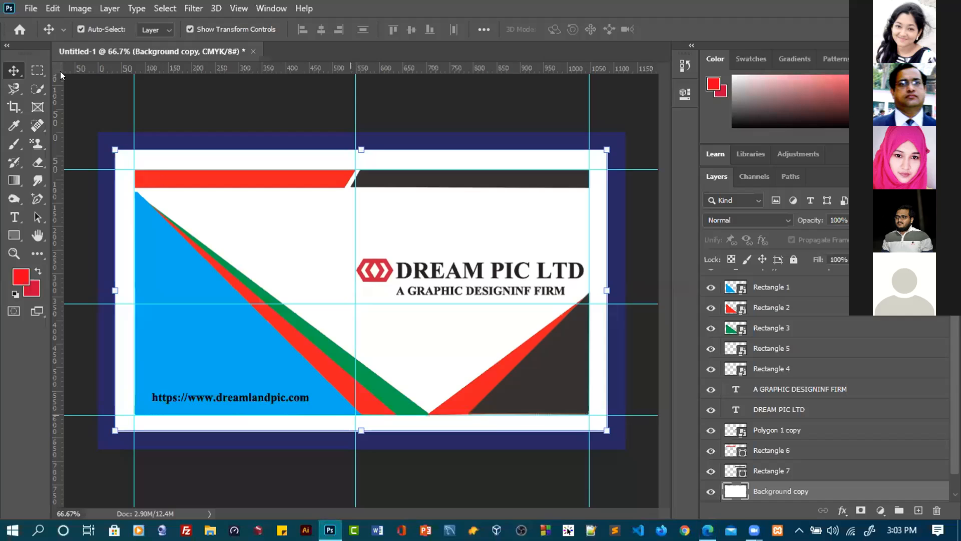
click(29, 9)
click(39, 22)
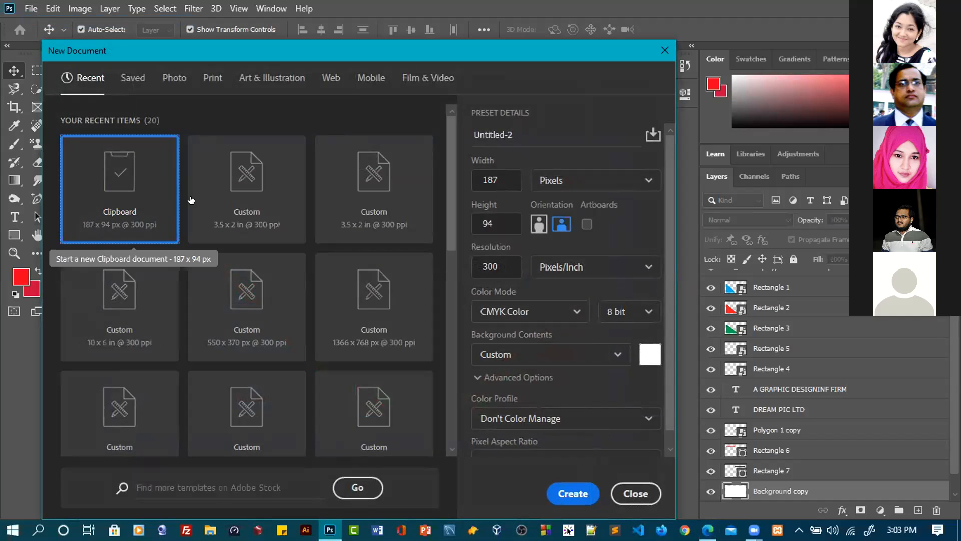
click(247, 226)
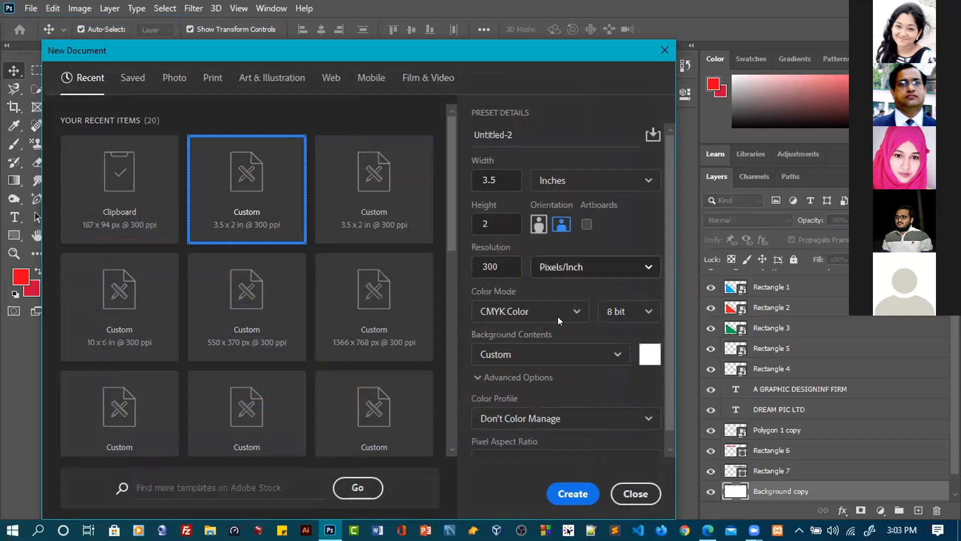
click(569, 490)
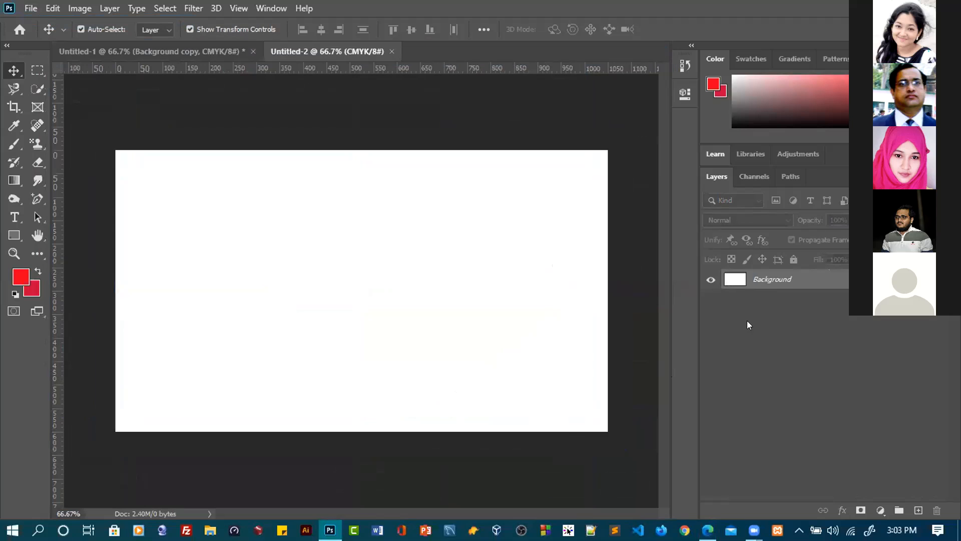
Duplicate the Background layer and enlarge the canvas by a relative 0.25 in in both width and height
drag(751, 279, 918, 510)
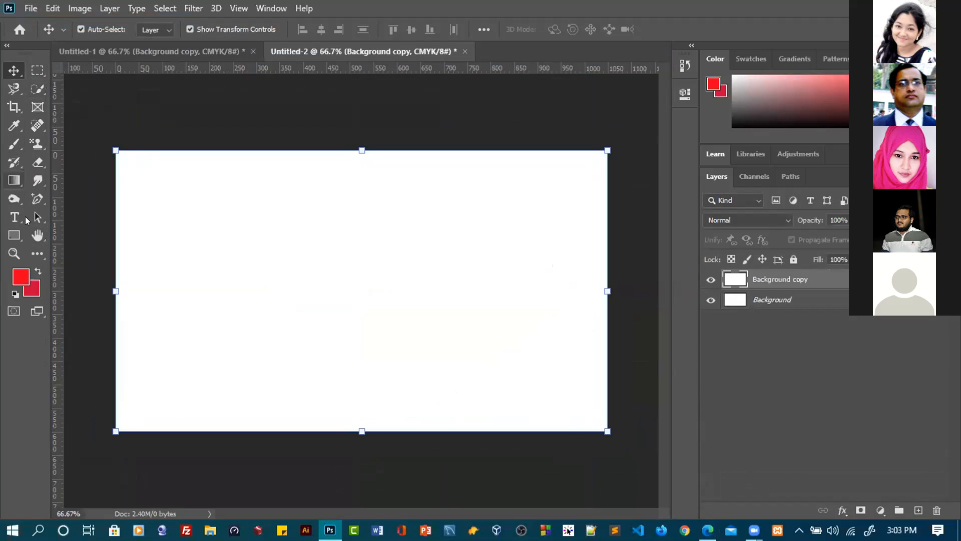
click(78, 8)
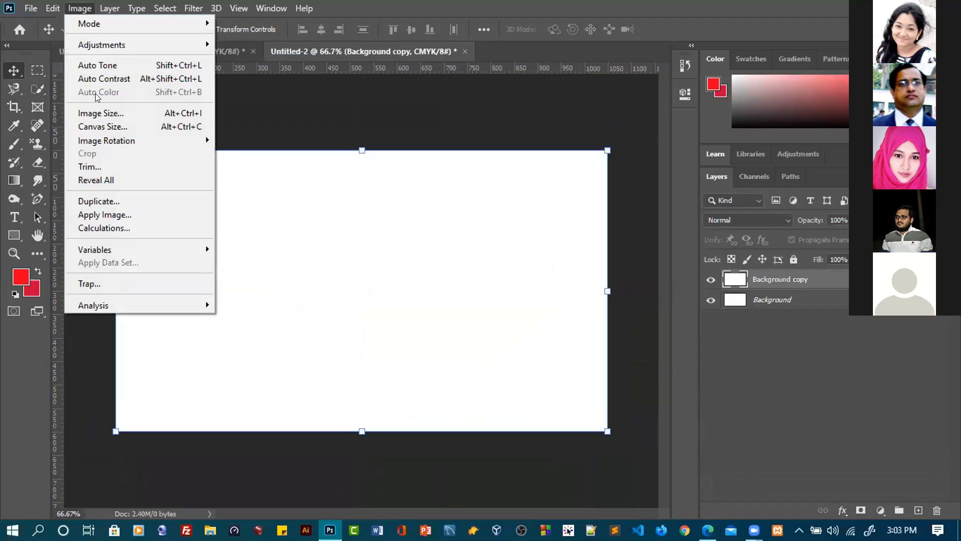
click(104, 126)
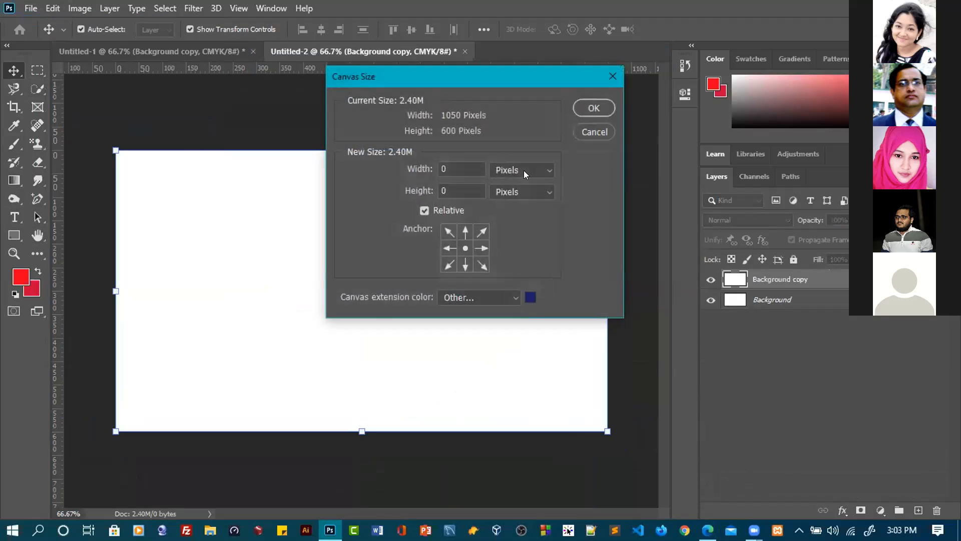
click(525, 175)
click(521, 207)
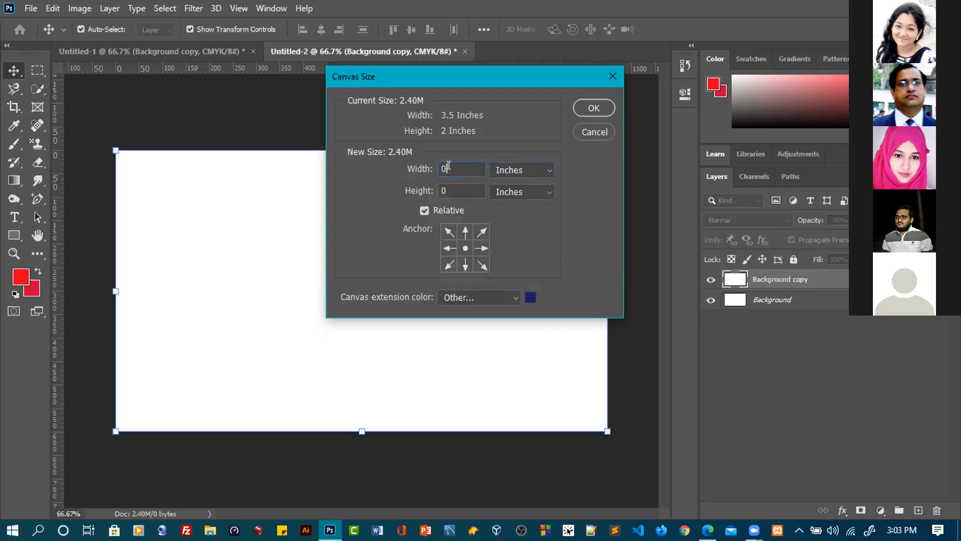
text(.25)
click(448, 188)
text(.25)
click(594, 108)
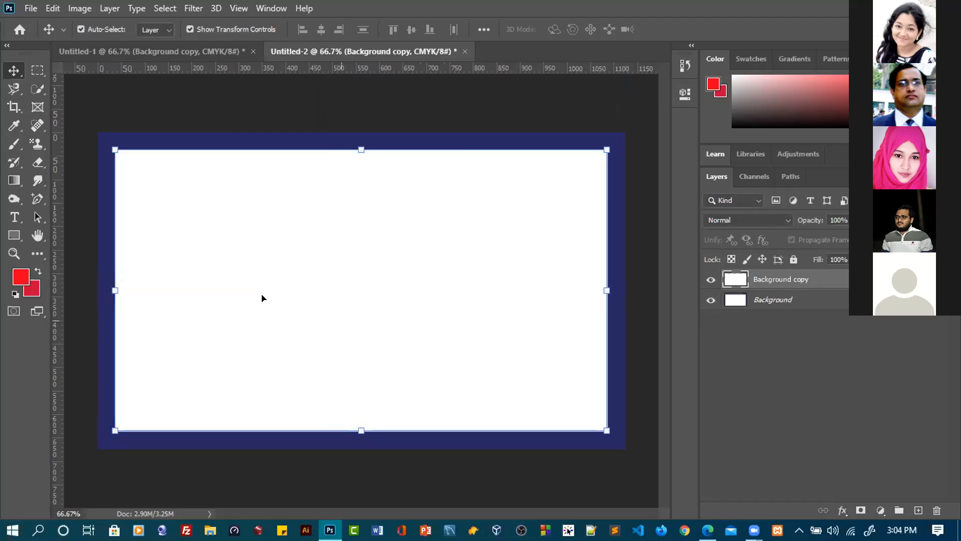
Draw a red rectangle about 111 x 40 px over the new card's upper bleed edge
click(14, 235)
click(70, 236)
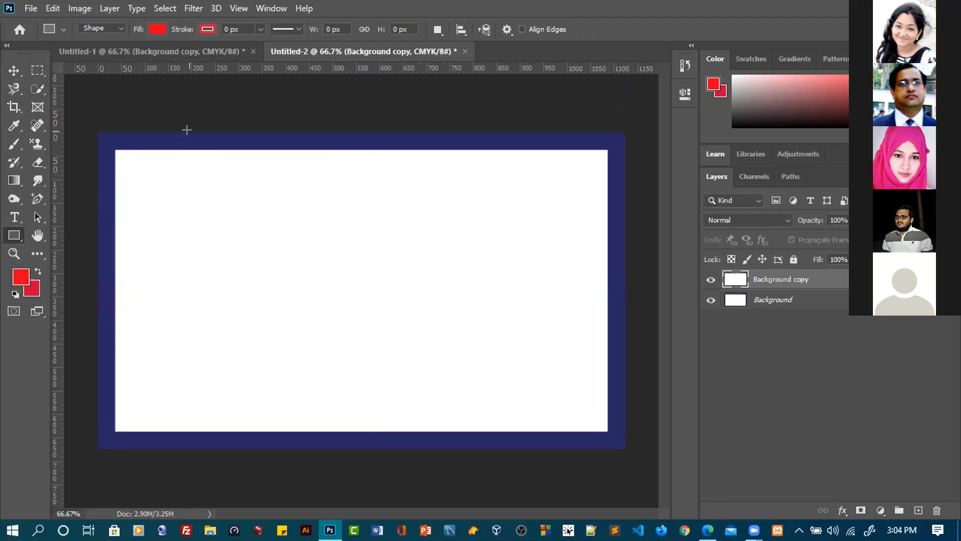
mouse_move(202, 133)
mouse_down()
mouse_move(211, 135)
mouse_move(203, 134)
mouse_up()
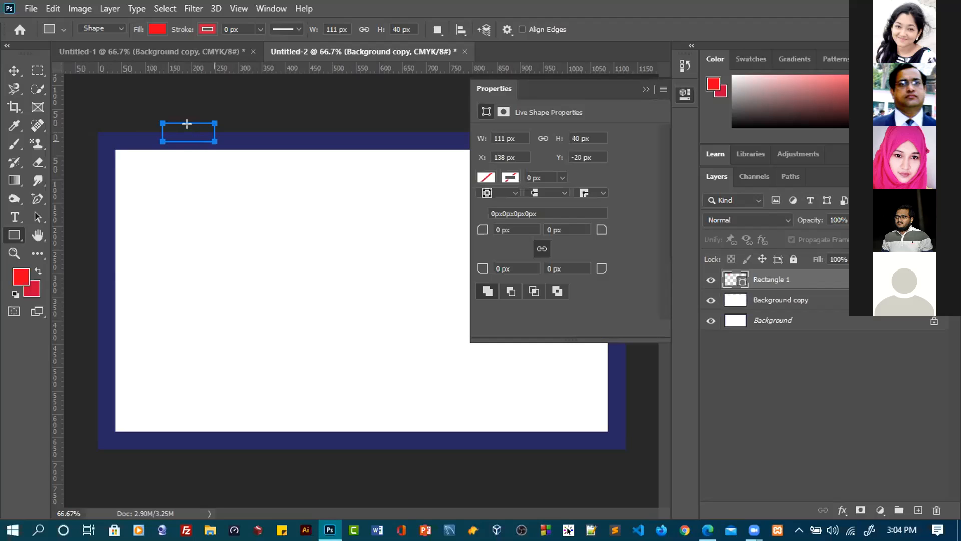
click(13, 70)
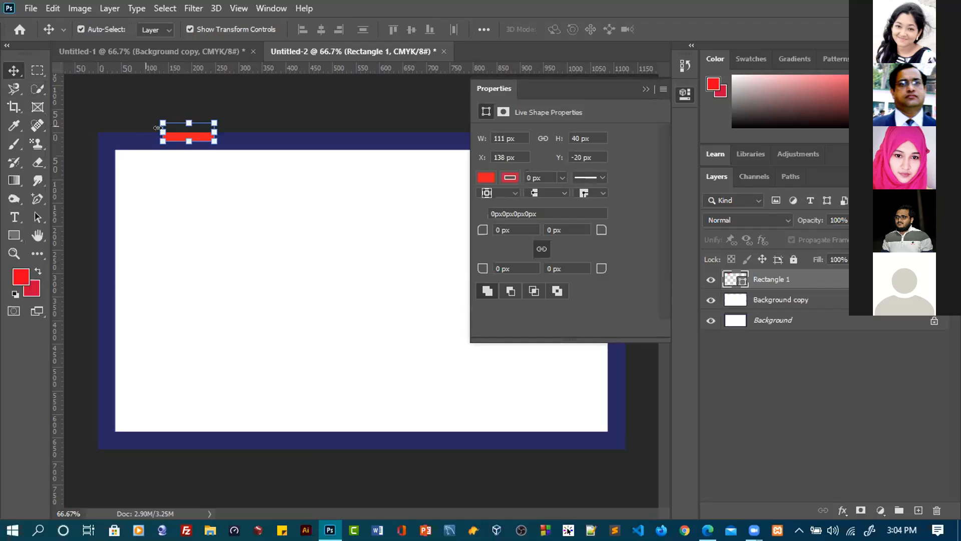
Move the red rectangle to the upper edge of the white area at Y 37 px and set a horizontal guide along its lower edge
drag(174, 139, 174, 141)
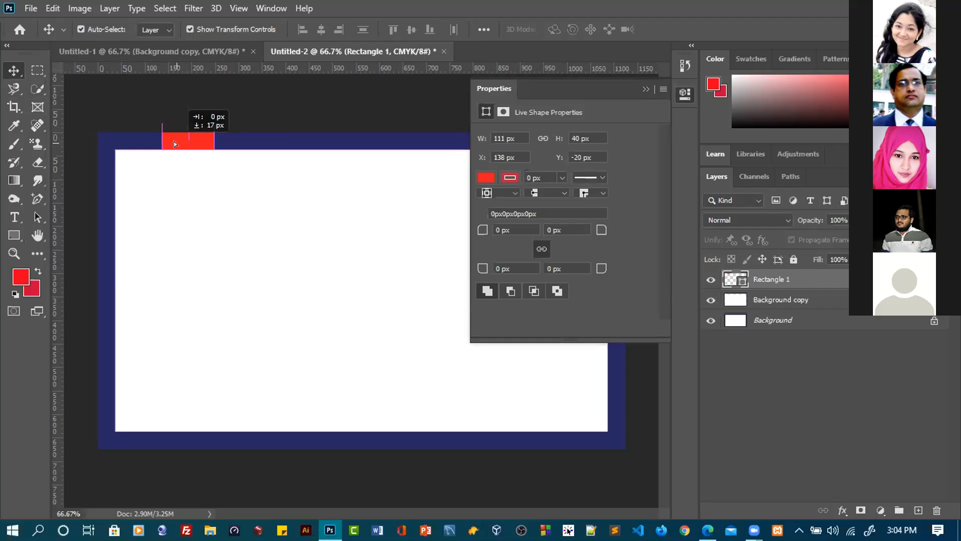
drag(265, 188, 199, 163)
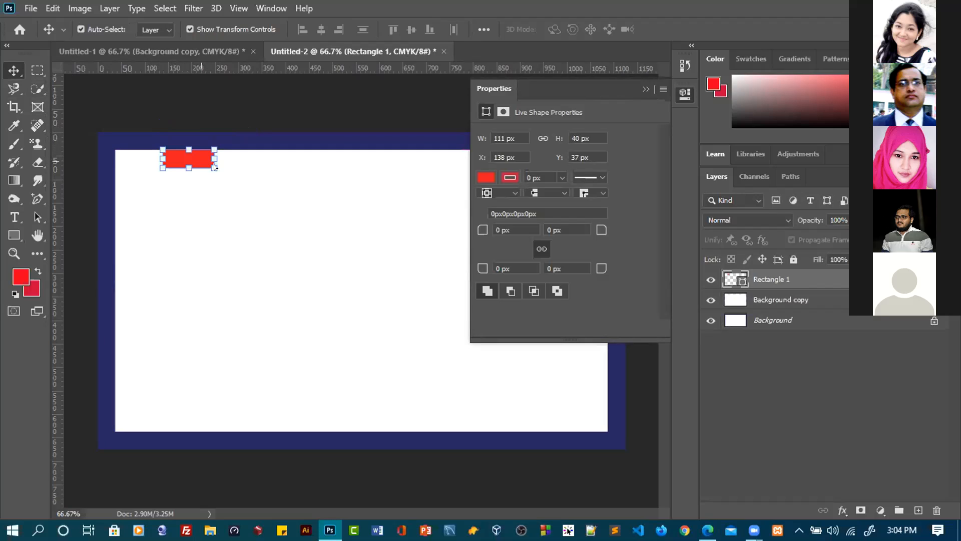
drag(242, 70, 243, 168)
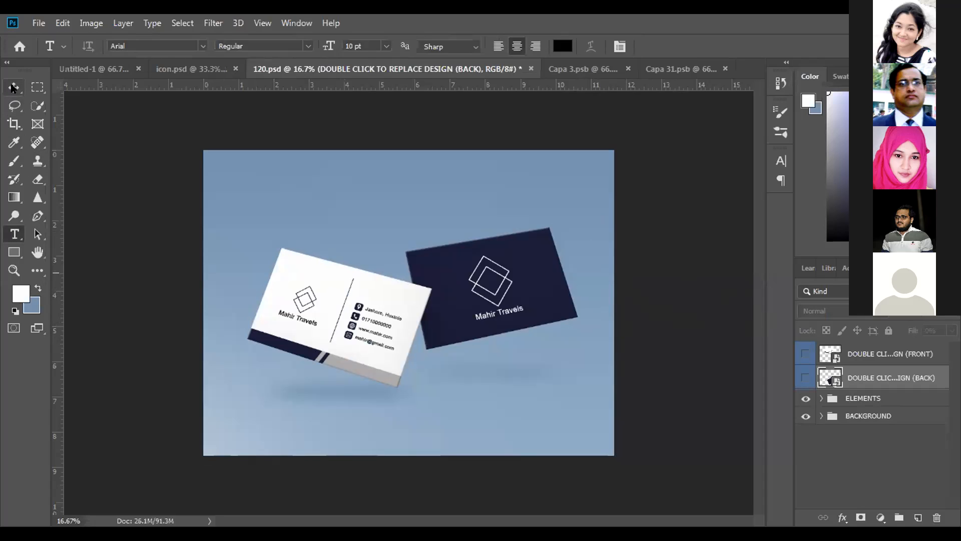
Review the front design in Capa 3.psb, the back design in Capa 31.psb and the finished mockup in 120.psd
click(14, 87)
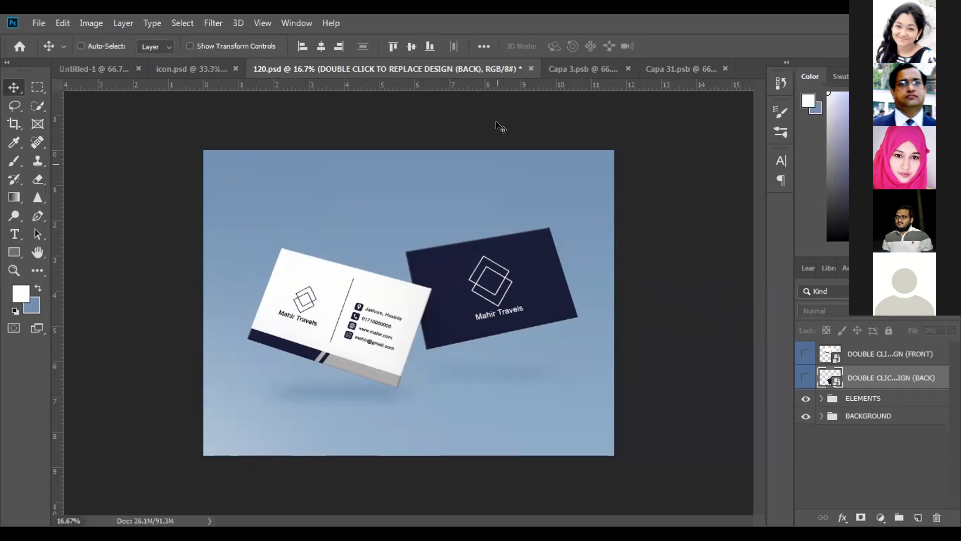
click(577, 75)
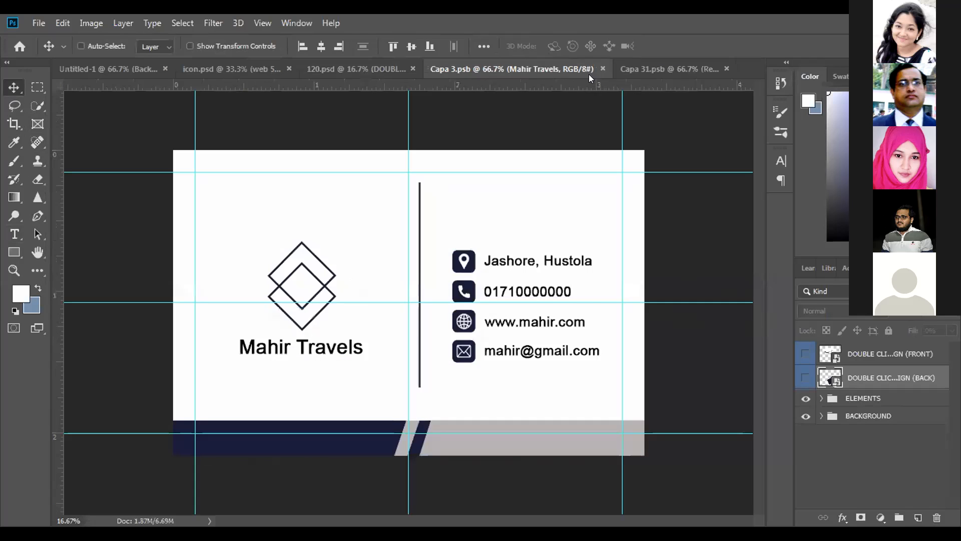
click(660, 76)
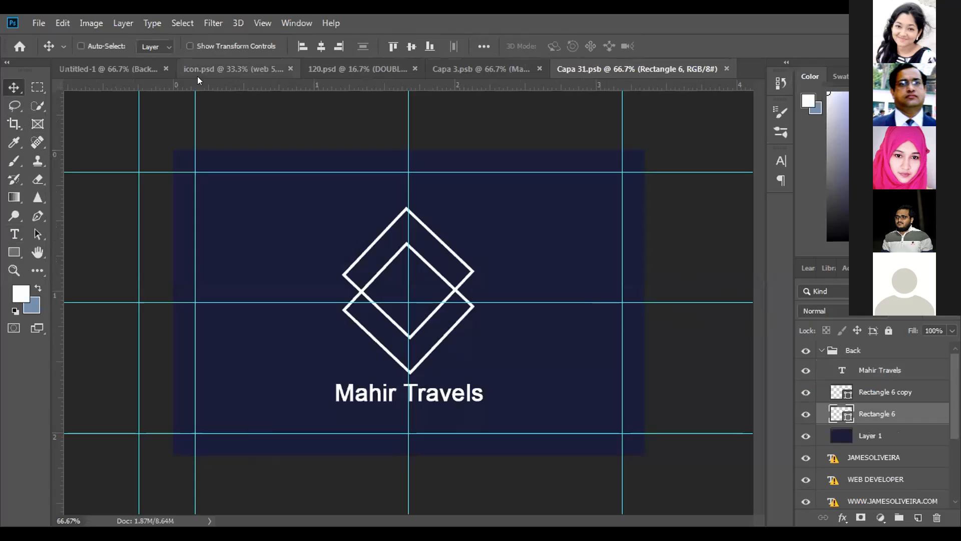
click(250, 69)
click(370, 69)
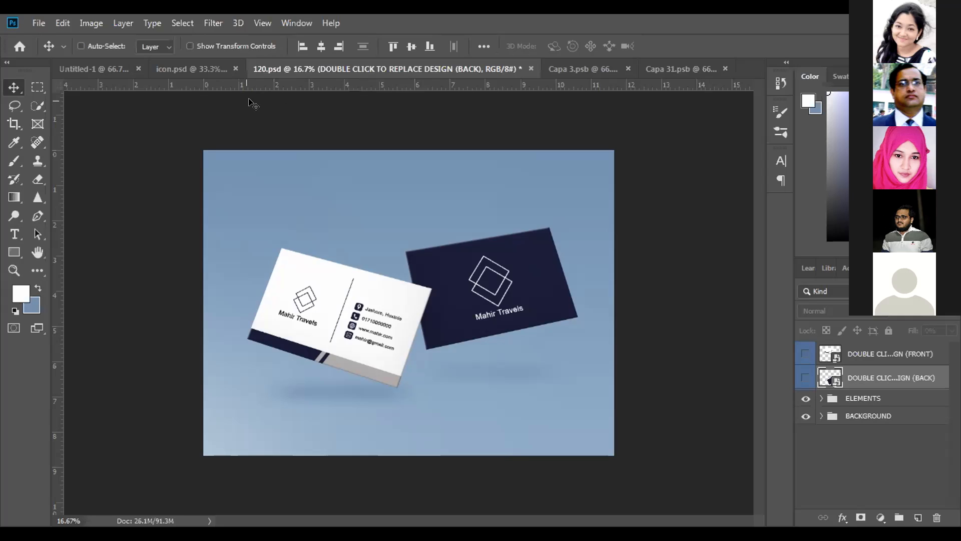
click(96, 64)
click(376, 68)
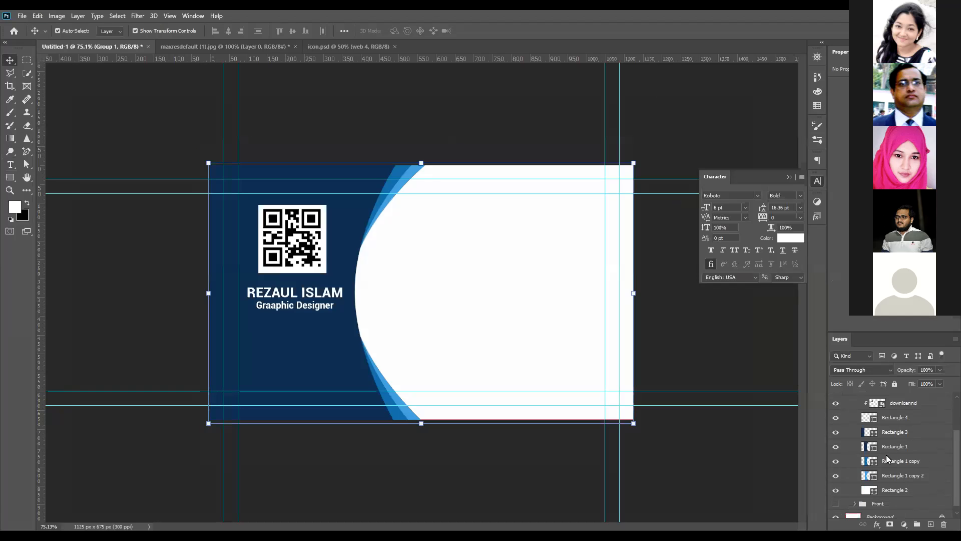
Delete the selected placeholder text over the black rectangle of the Untitled-3 card
scroll(887, 458, up, 3)
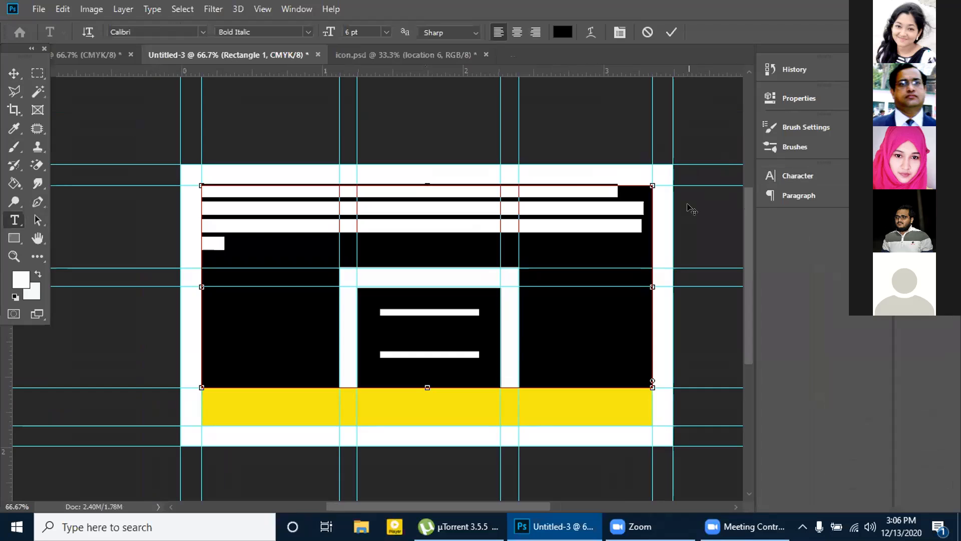
key(BackSpace)
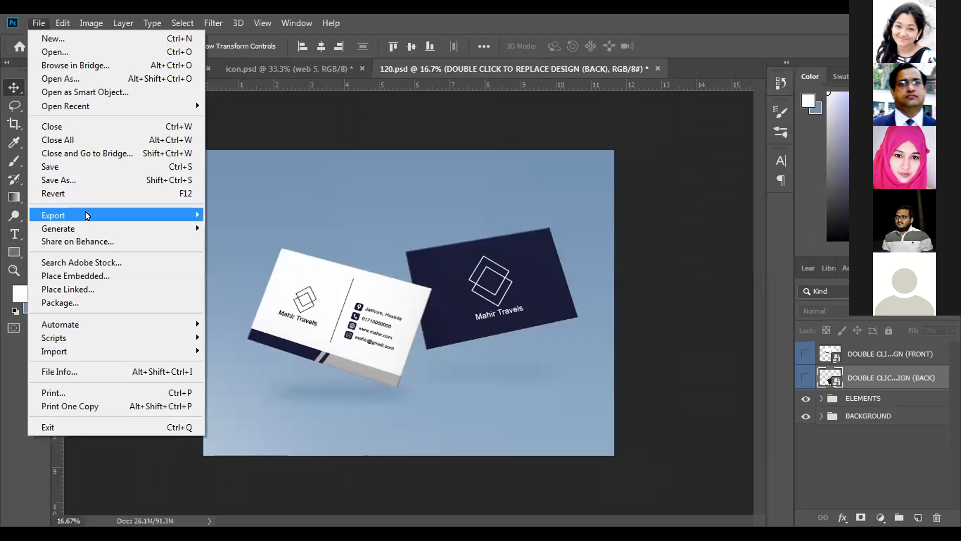
Start saving the 120.psd mockup under a new name or format and show the available file types
click(79, 179)
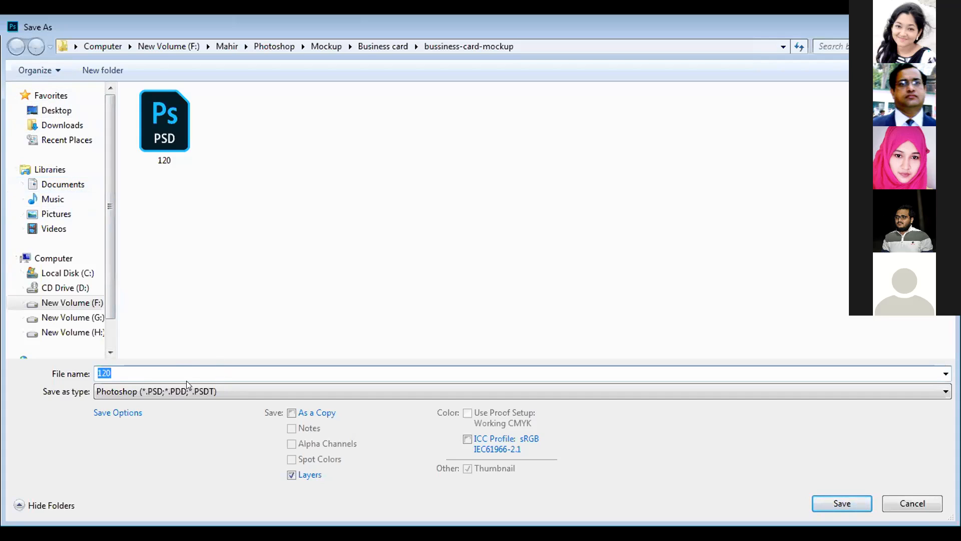
click(215, 389)
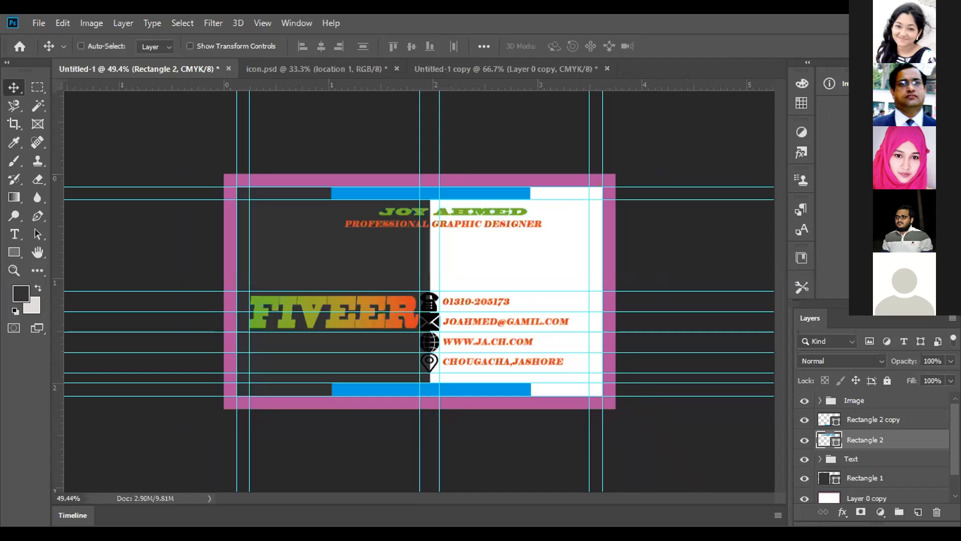
Recolour the four contact lines in the Text group to #323232, sampled from the card's dark half
click(821, 460)
scroll(819, 459, down, 1)
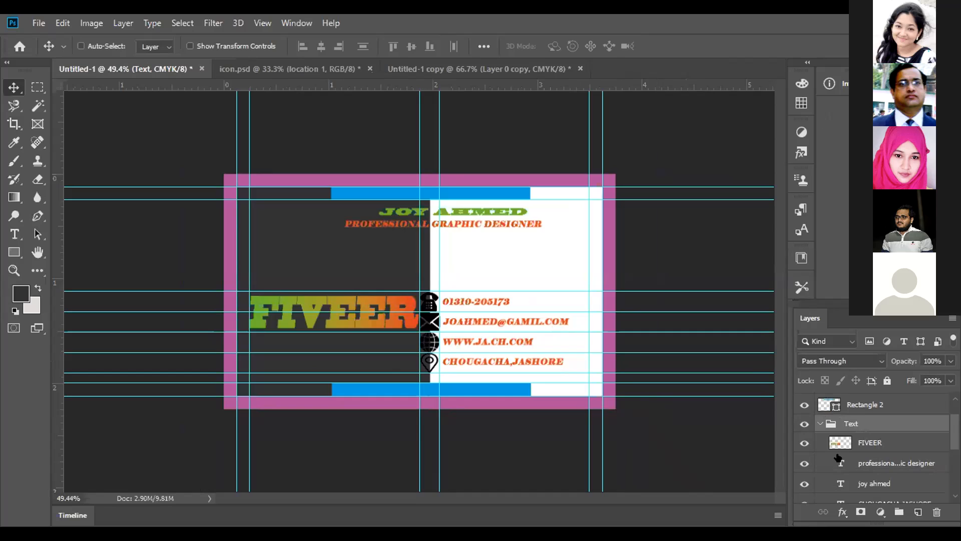
scroll(838, 457, down, 1)
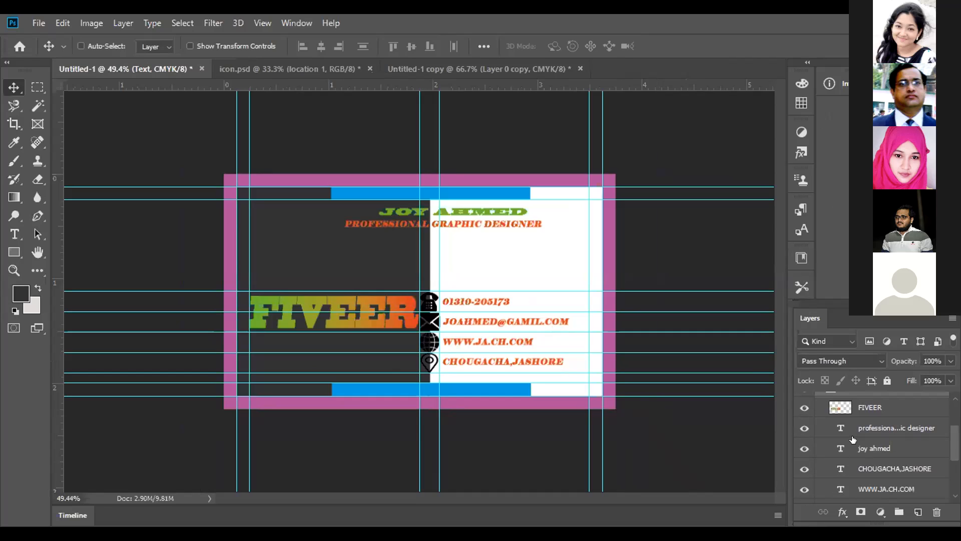
scroll(852, 439, down, 1)
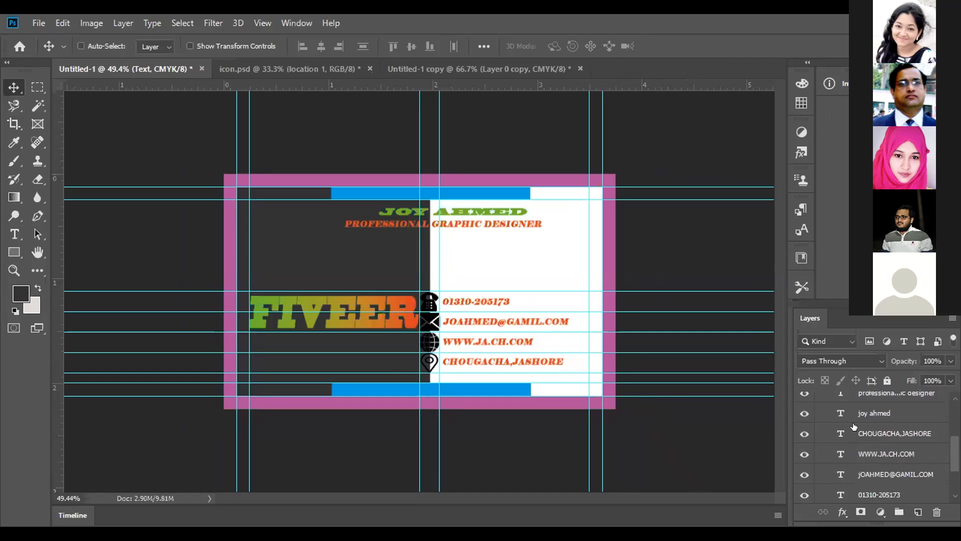
click(854, 432)
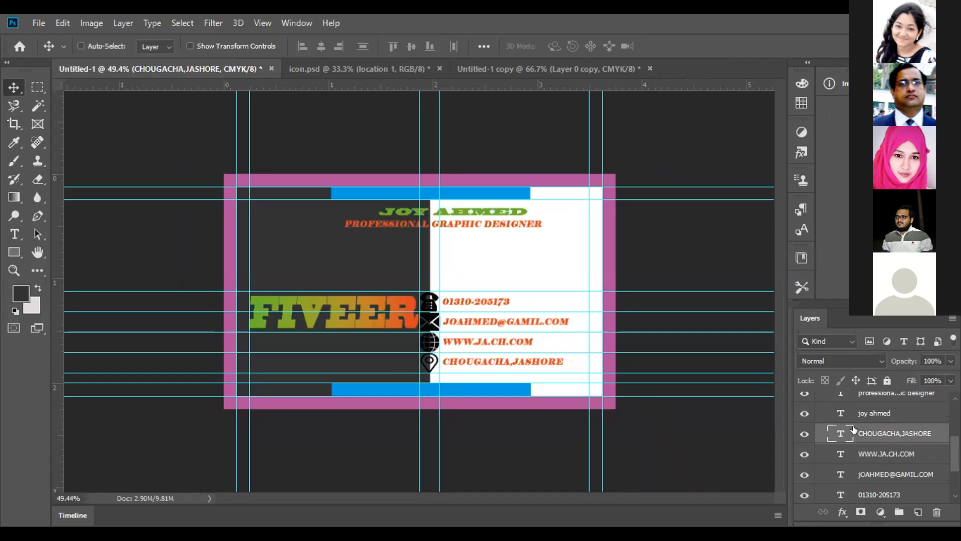
scroll(854, 429, down, 1)
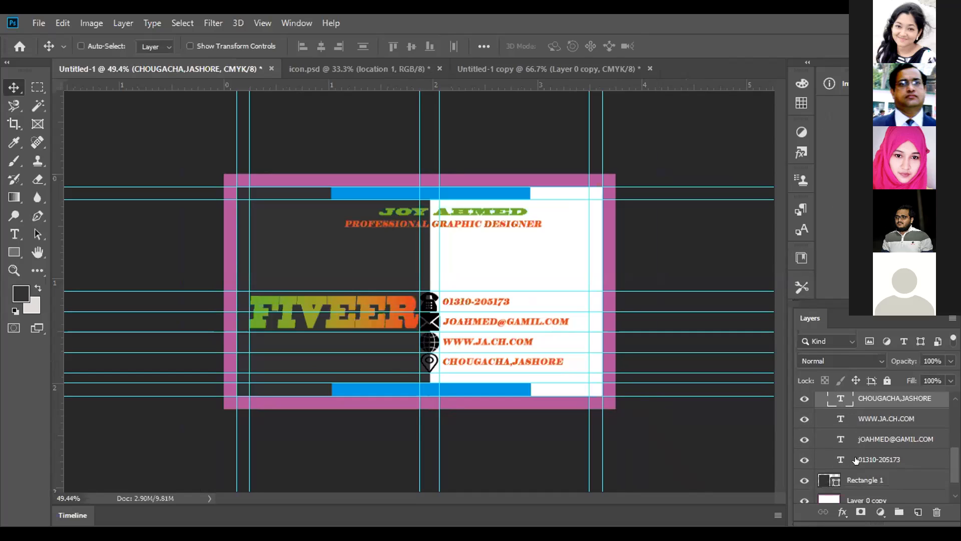
shift+click(857, 460)
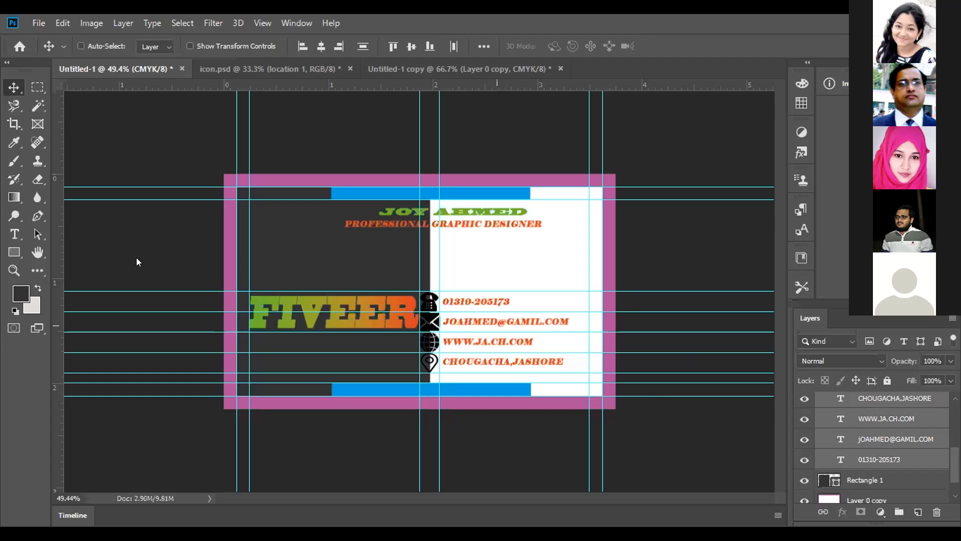
click(4, 224)
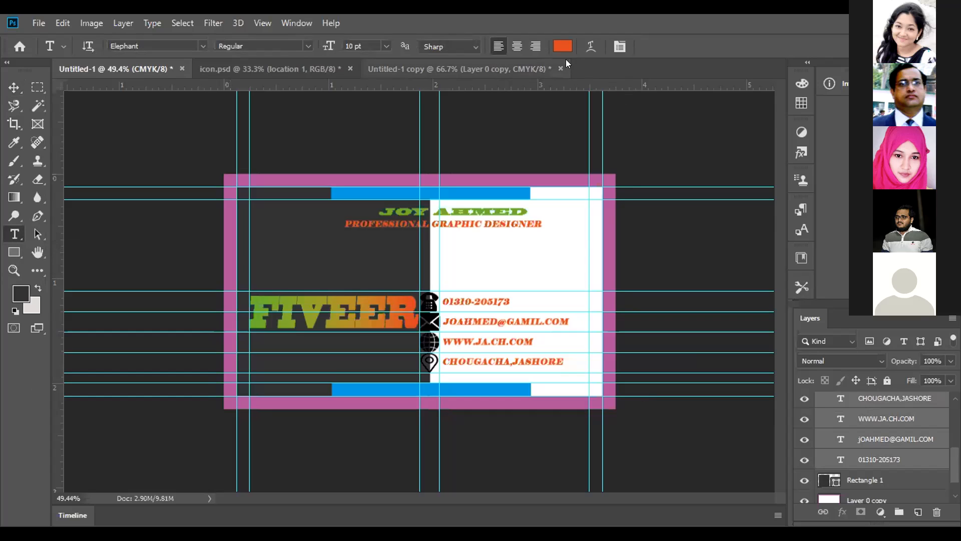
click(565, 46)
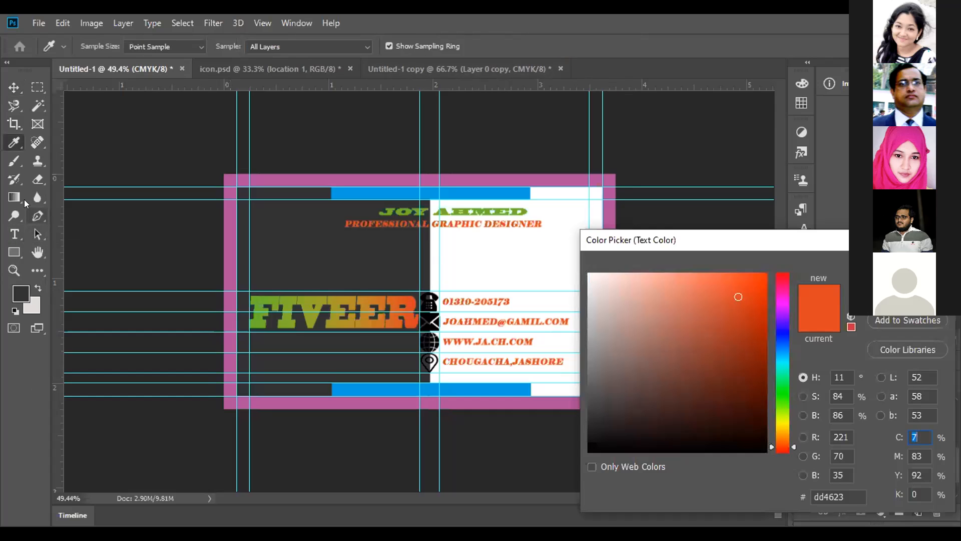
click(321, 247)
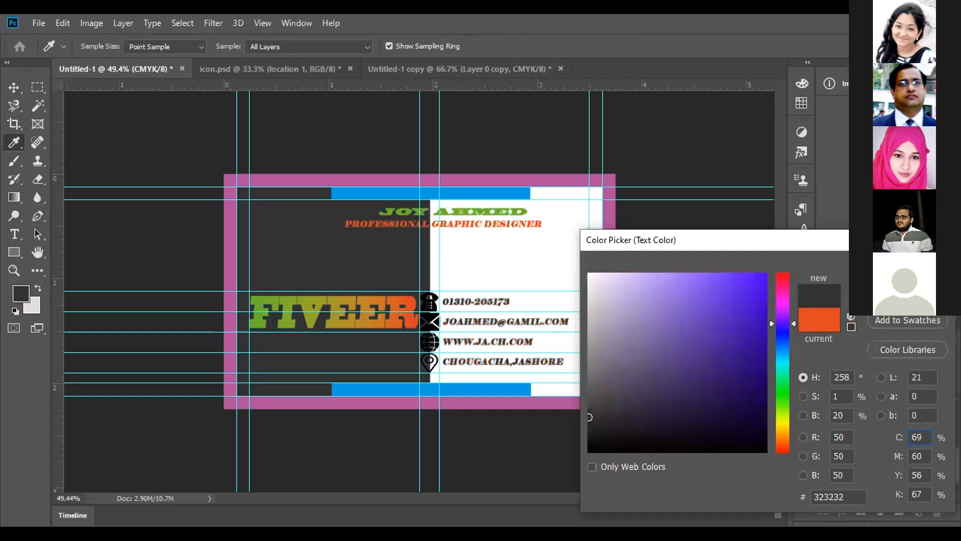
key(Return)
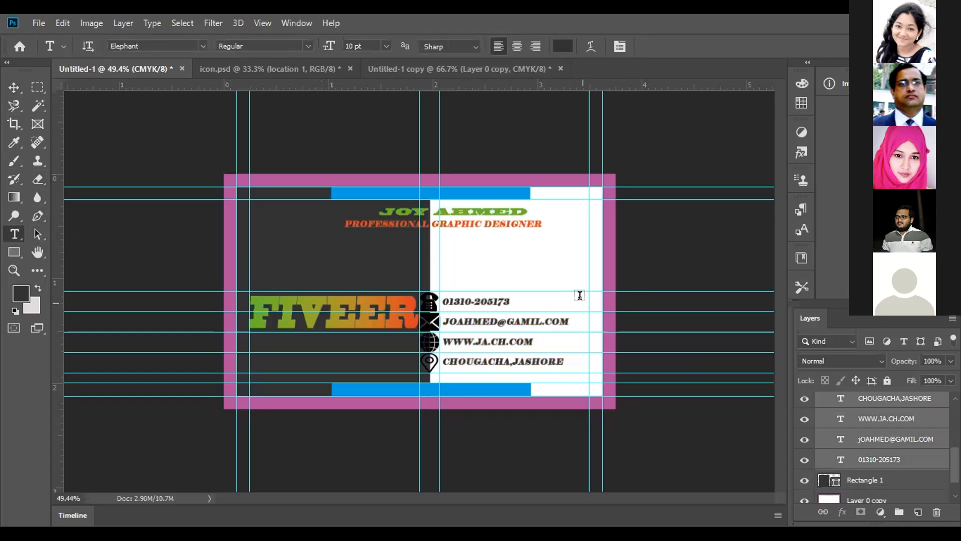
Inspect the recoloured contact lines up close and collapse the Text layer group
click(886, 426)
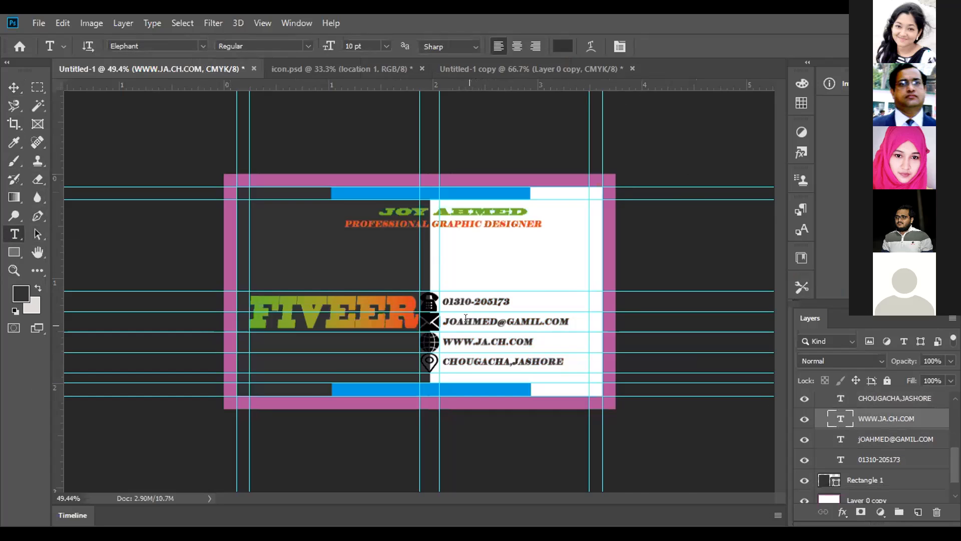
scroll(458, 296, up, 2)
scroll(472, 263, down, 1)
scroll(472, 263, up, 1)
scroll(472, 263, down, 1)
scroll(472, 266, up, 2)
scroll(473, 271, down, 1)
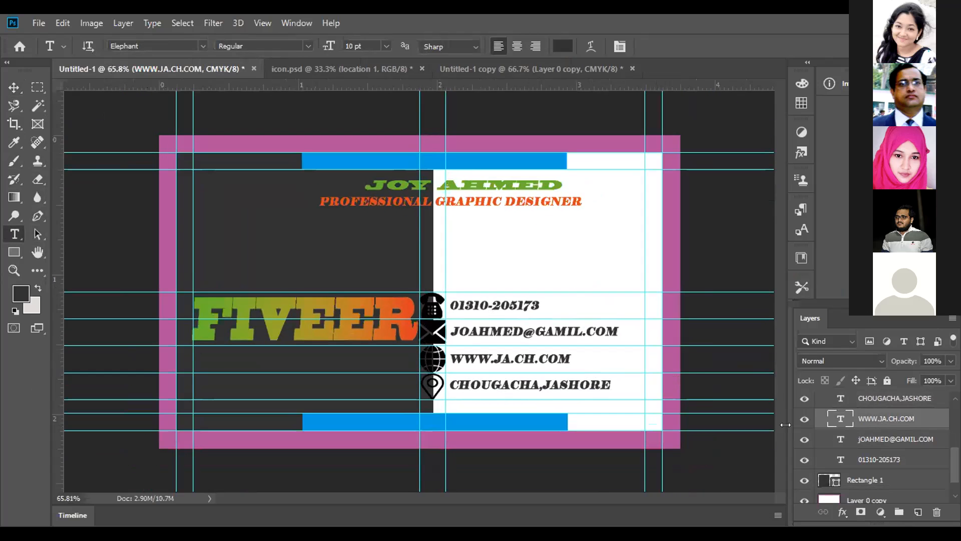
scroll(855, 446, up, 3)
scroll(855, 447, up, 1)
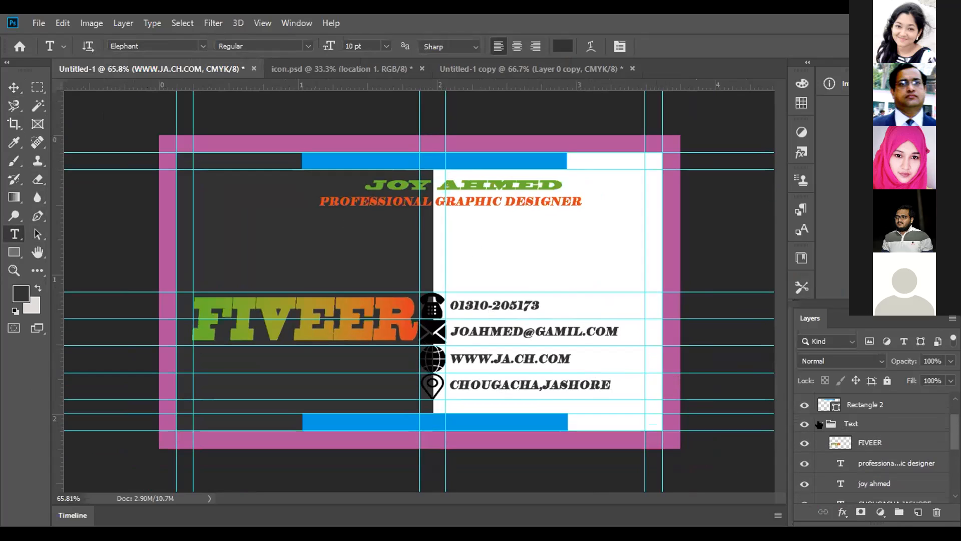
click(819, 424)
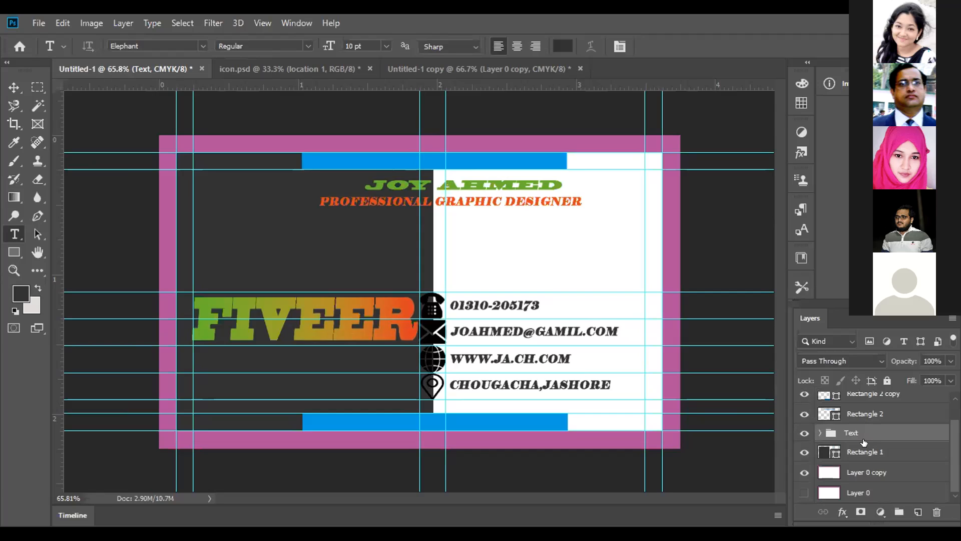
Select the Rectangle 2 layer and check the boundary between the card's dark and white halves with a temporary vertical guide
scroll(850, 438, up, 1)
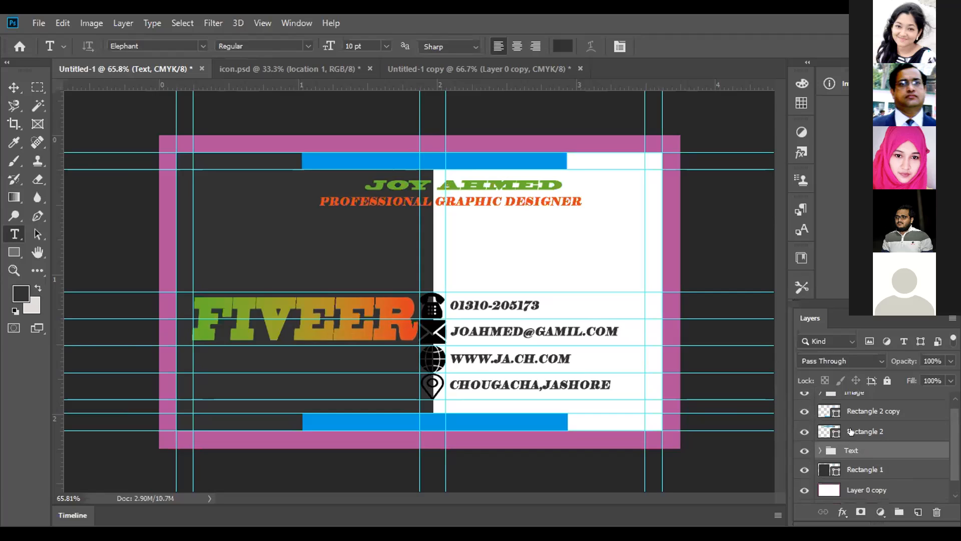
click(850, 428)
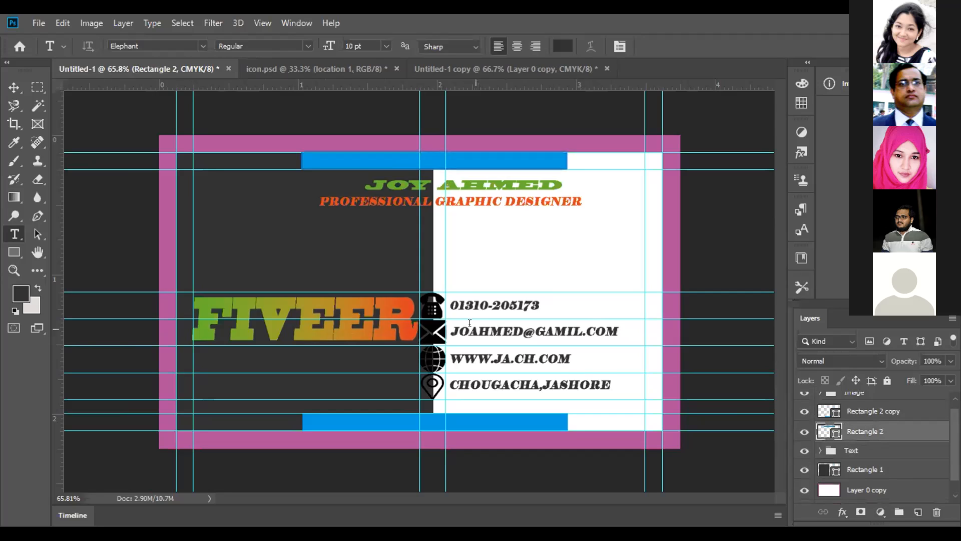
click(13, 88)
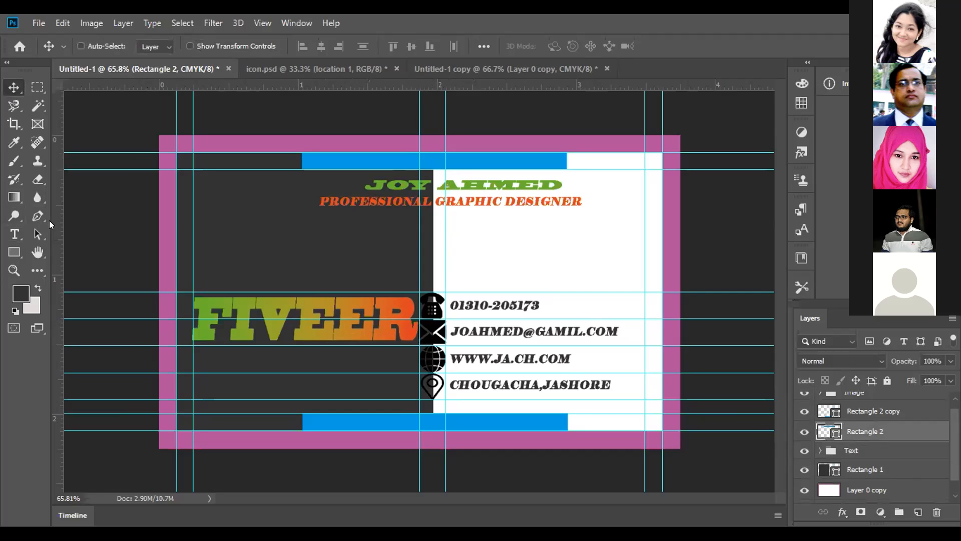
drag(57, 222, 426, 199)
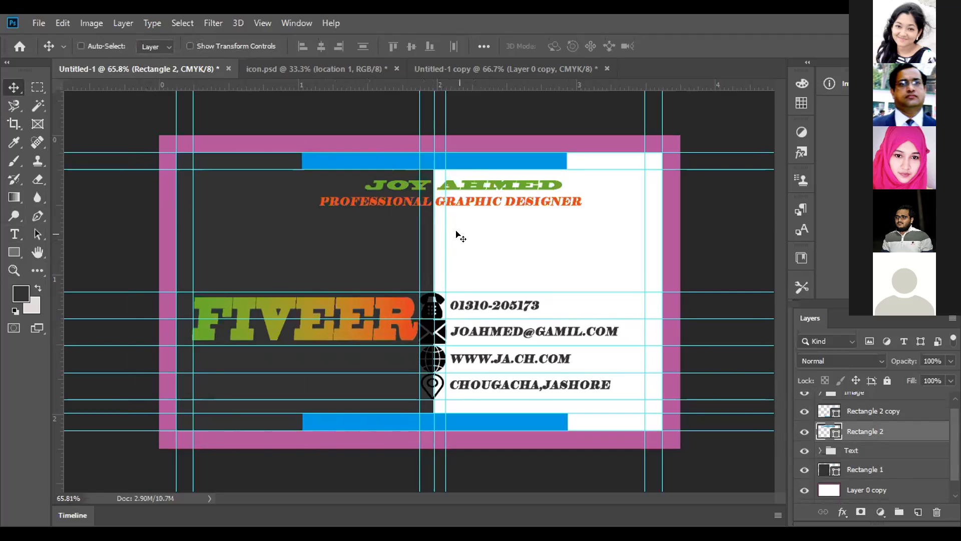
drag(434, 221, 51, 223)
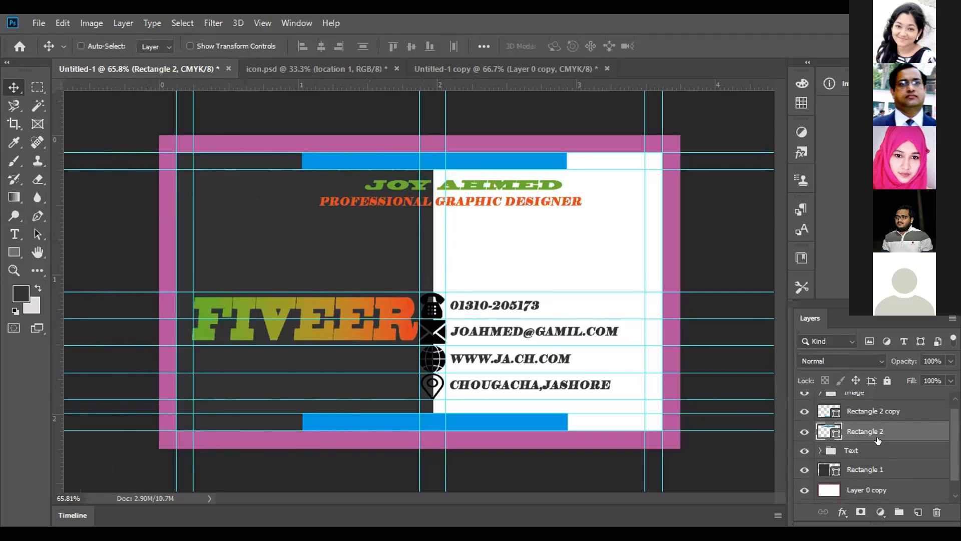
Delete the two blue bars, Rectangle 2 and Rectangle 2 copy, from the card
ctrl+click(876, 412)
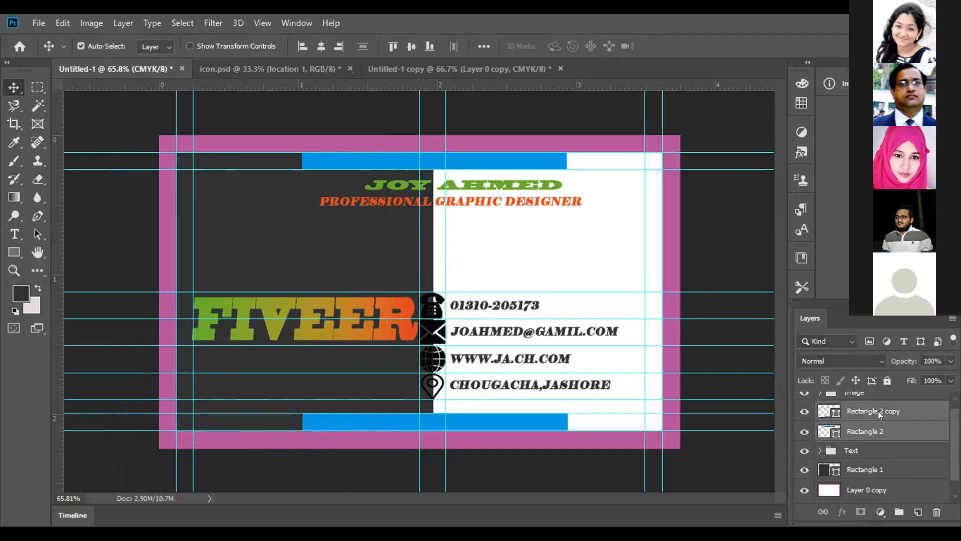
click(932, 513)
click(416, 219)
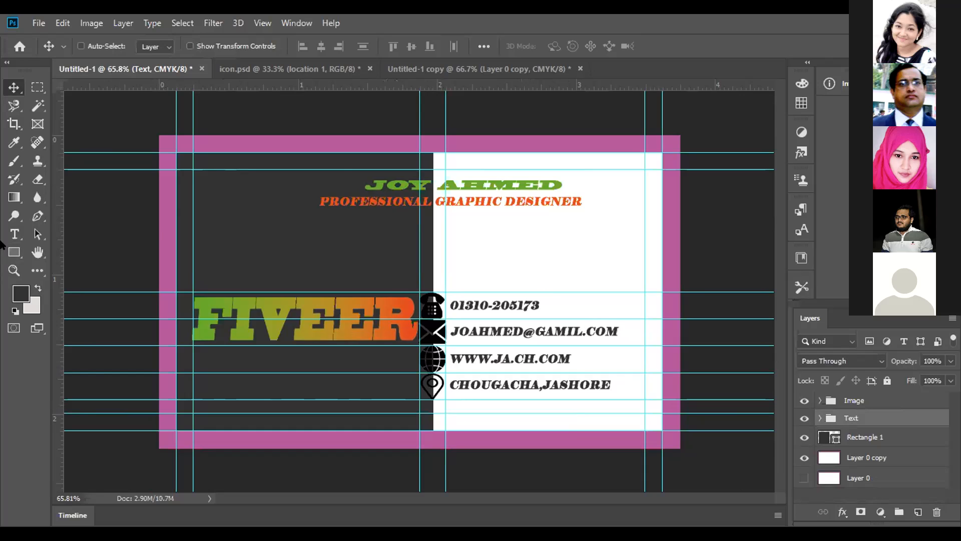
Draw a white-filled rectangle about 218 × 37 px along the upper edge of the card's dark half
click(14, 252)
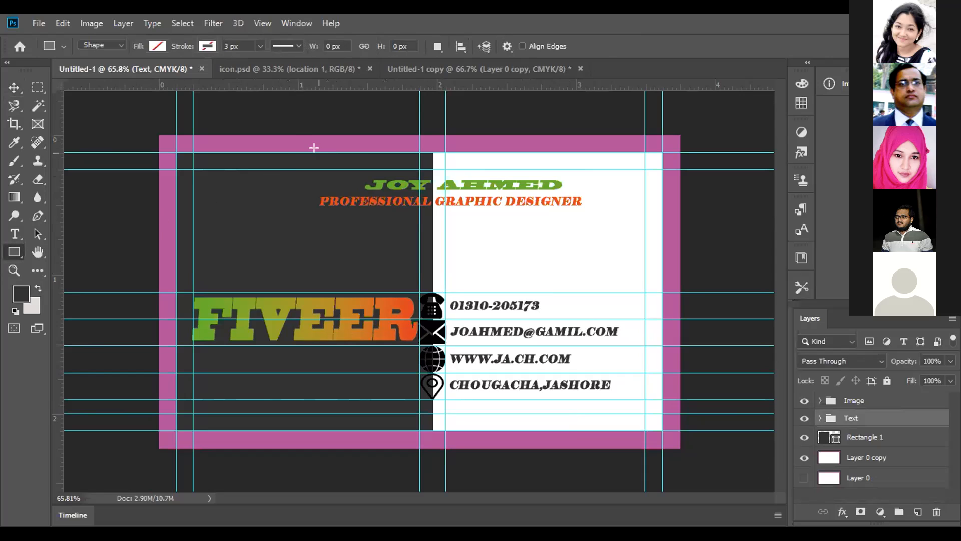
drag(318, 153, 413, 161)
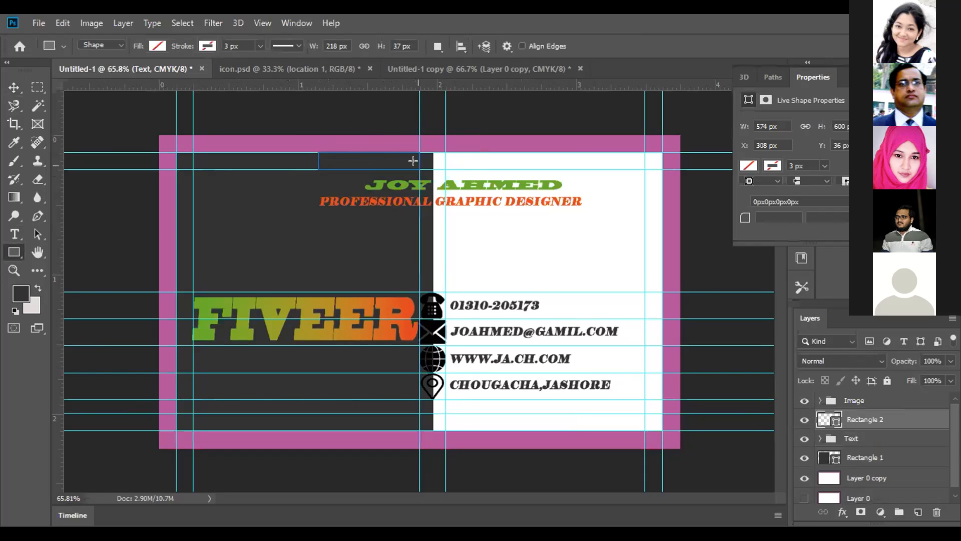
click(155, 46)
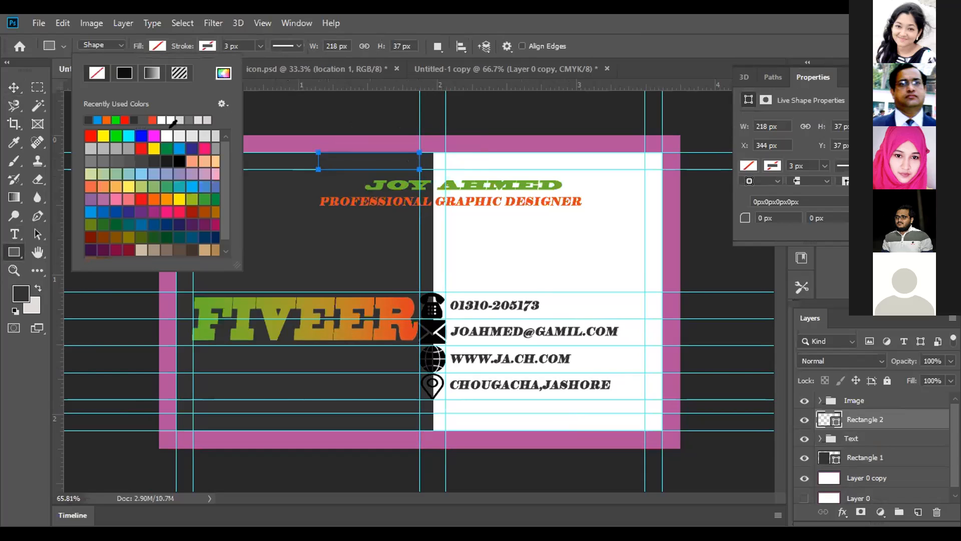
click(165, 134)
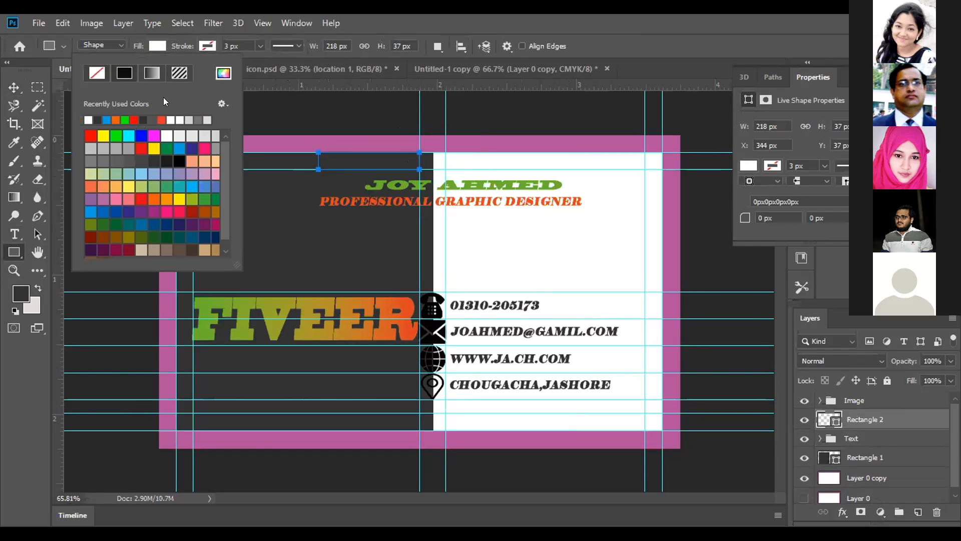
click(175, 52)
key(Return)
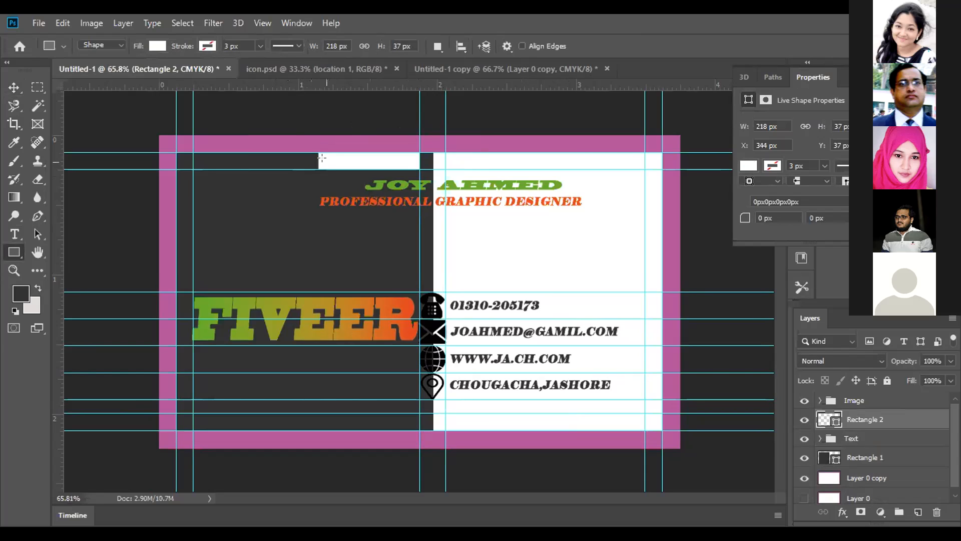
Shift the white bar towards the boundary between the card's dark and white halves
click(13, 87)
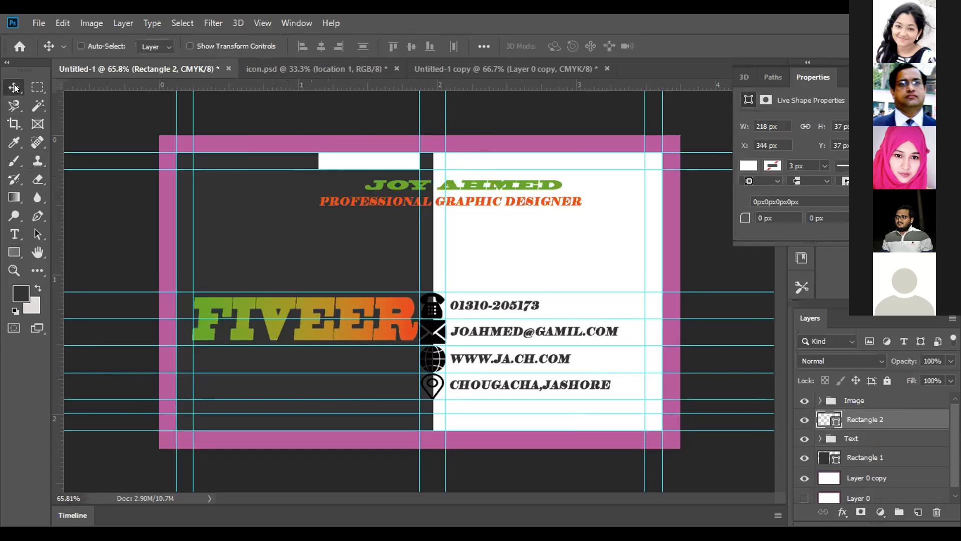
drag(376, 157, 387, 154)
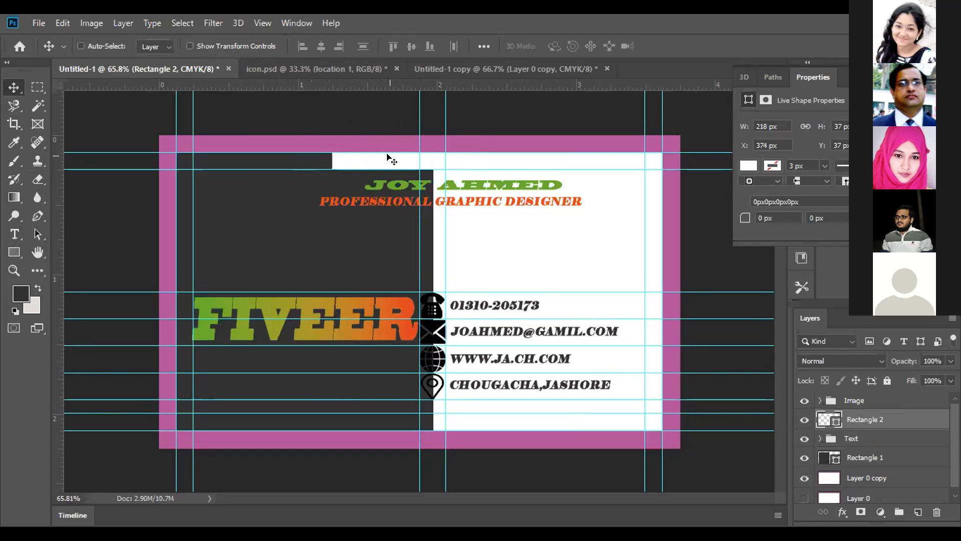
key(Left)
key(Left)
key(Right)
key(Left)
key(Left)
key(Left)
key(Left)
key(Left)
key(Left)
Duplicate the white bar onto the card's white half at X 657 px, load its outline as a selection and open its fill colours
drag(385, 164, 521, 188)
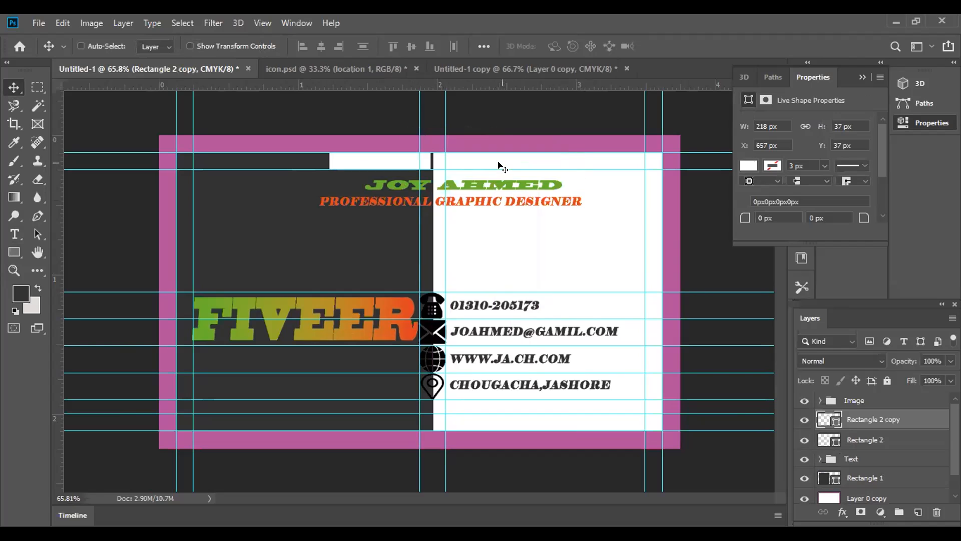
ctrl+click(827, 418)
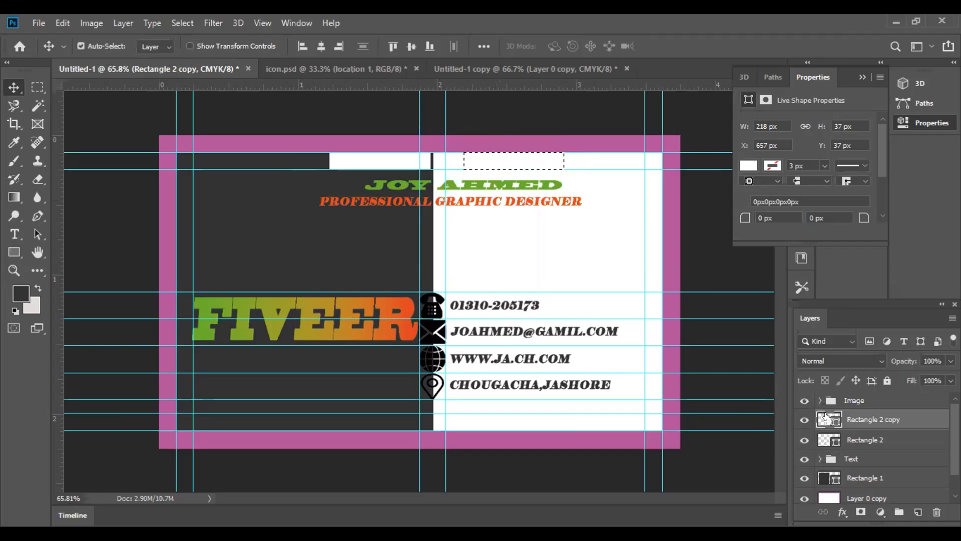
click(14, 252)
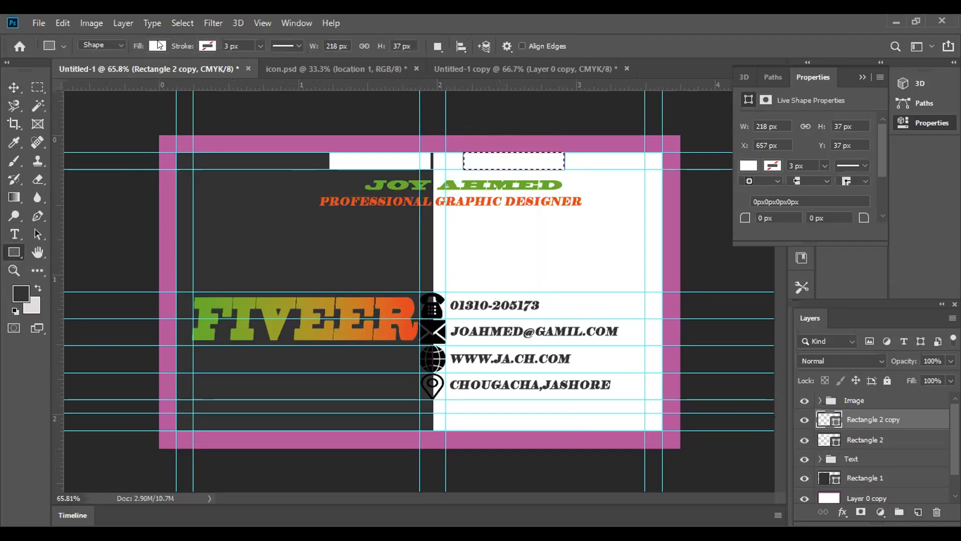
click(157, 45)
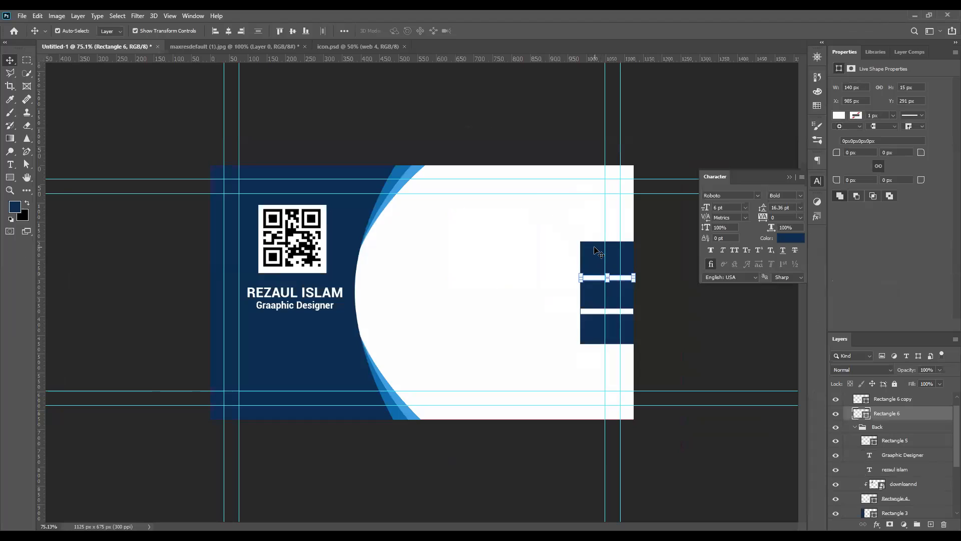
Move the two white strips slightly upward on the navy block at the edge of the QR-code card
mouse_move(596, 282)
mouse_down()
mouse_move(595, 295)
mouse_move(597, 274)
mouse_up()
drag(595, 311, 596, 309)
click(599, 273)
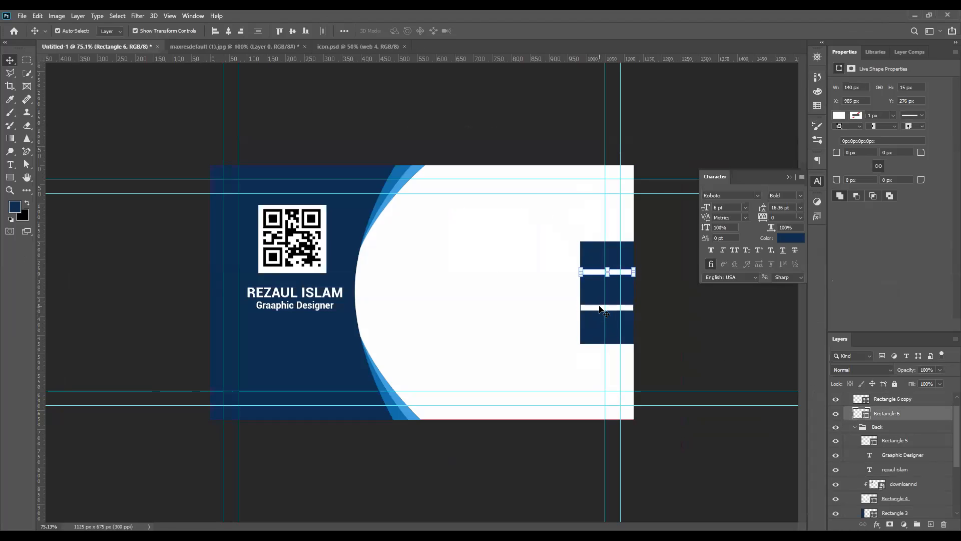
Slide the upper white strip onto the blank card area, and shift the lower strip aside and back to X 985 px
drag(600, 277, 599, 280)
drag(599, 279, 501, 266)
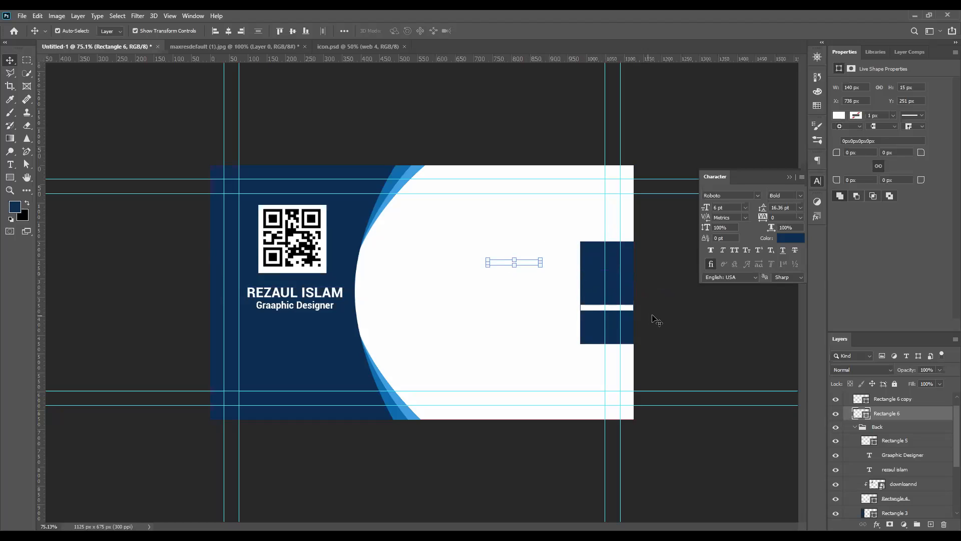
drag(596, 310, 558, 310)
click(589, 313)
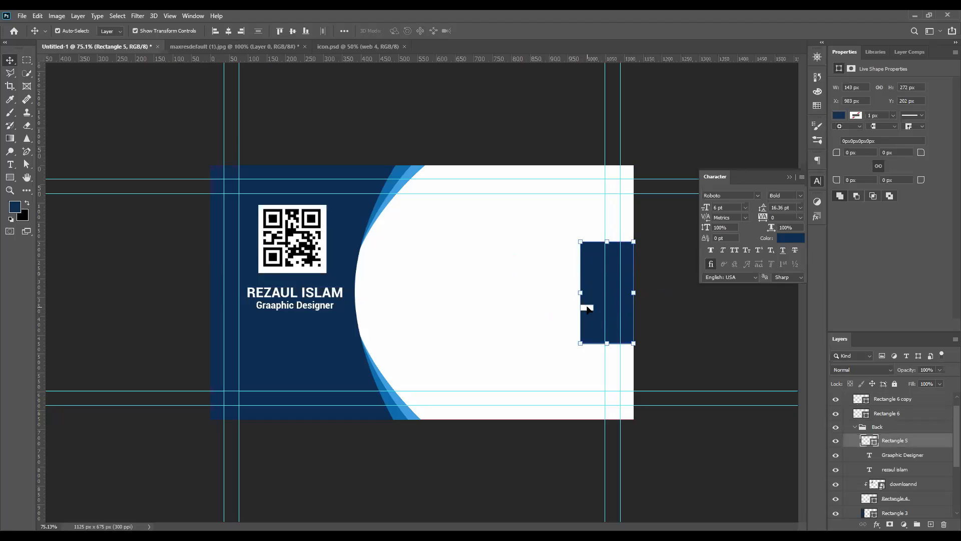
drag(588, 307, 629, 309)
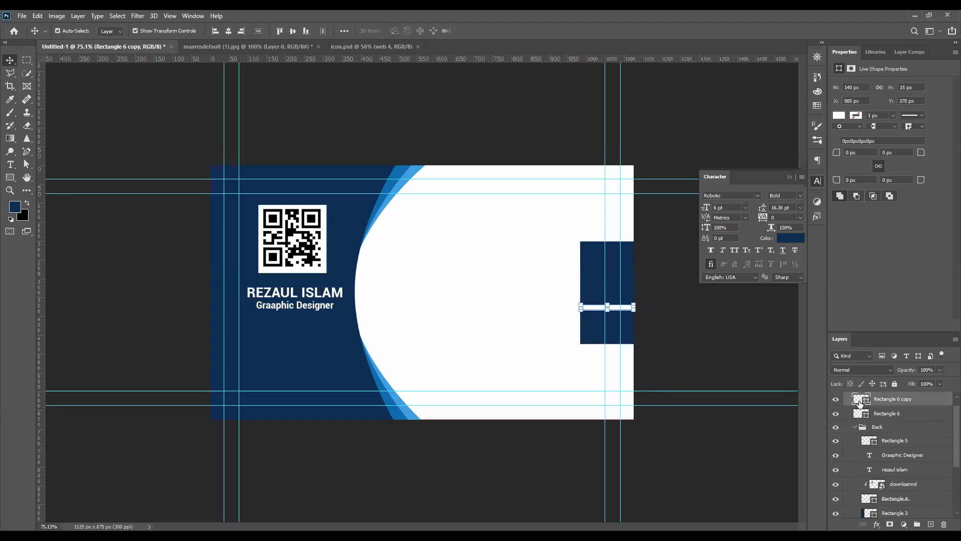
Return the Rectangle 6 strip from the blank area to the navy block at about X 986, Y 271 px
click(877, 414)
key(Right)
key(Right)
key(Right)
key(Right)
key(Right)
key(Right)
key(Right)
key(Right)
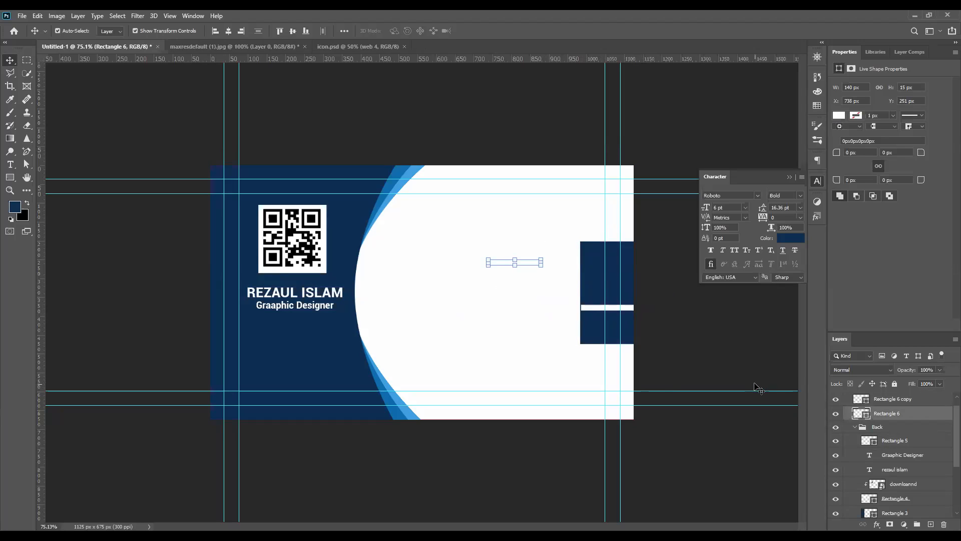
drag(527, 265, 615, 272)
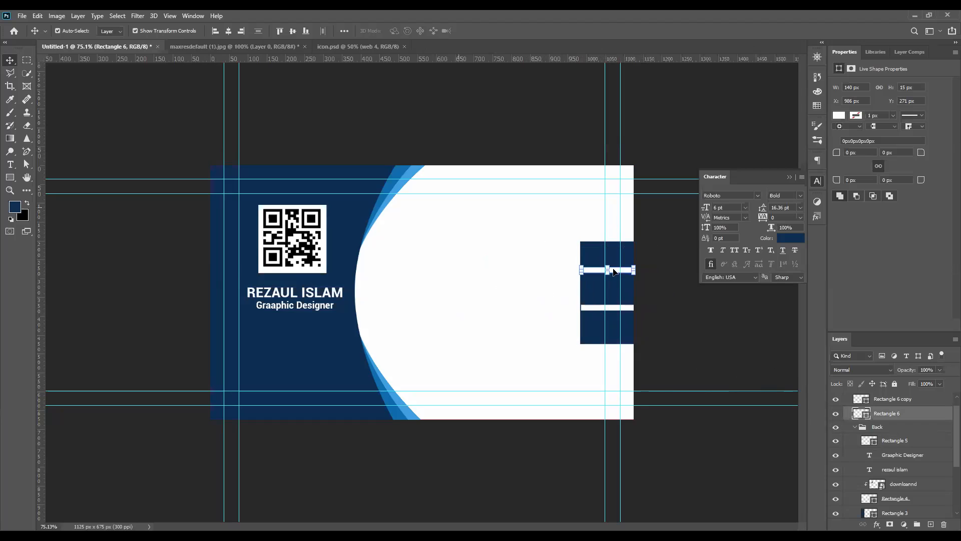
Check the reference business card mockup and nudge the upper white strip to X 984 px
click(235, 46)
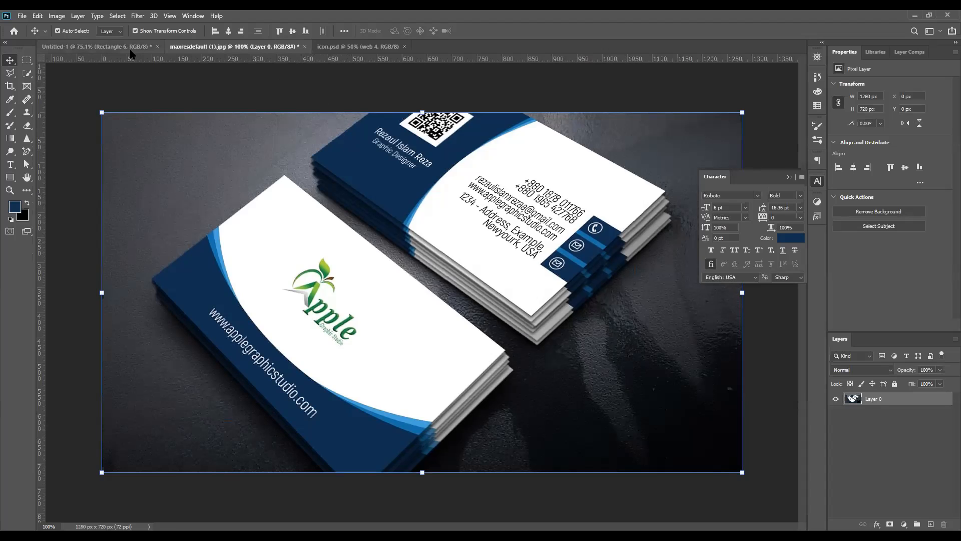
click(95, 46)
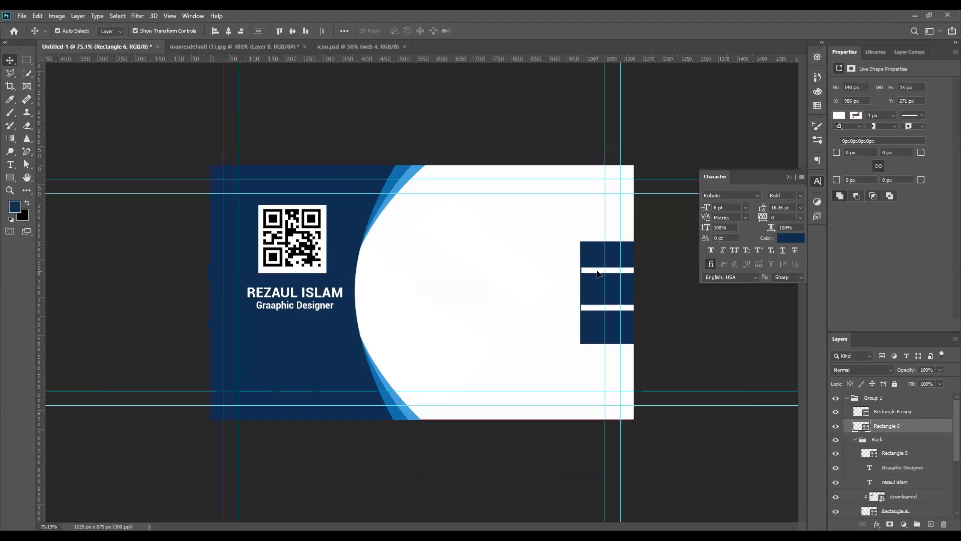
click(601, 308)
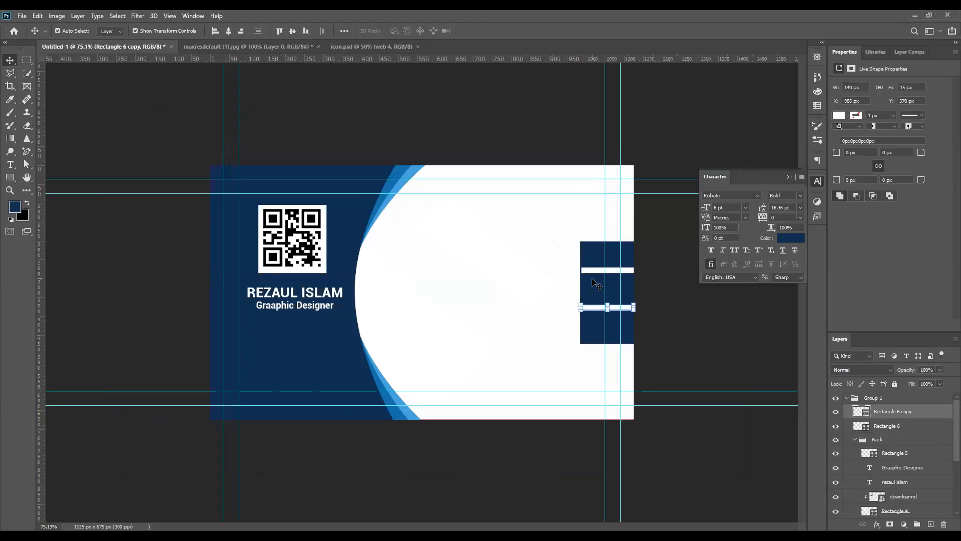
click(597, 271)
key(Left)
key(Left)
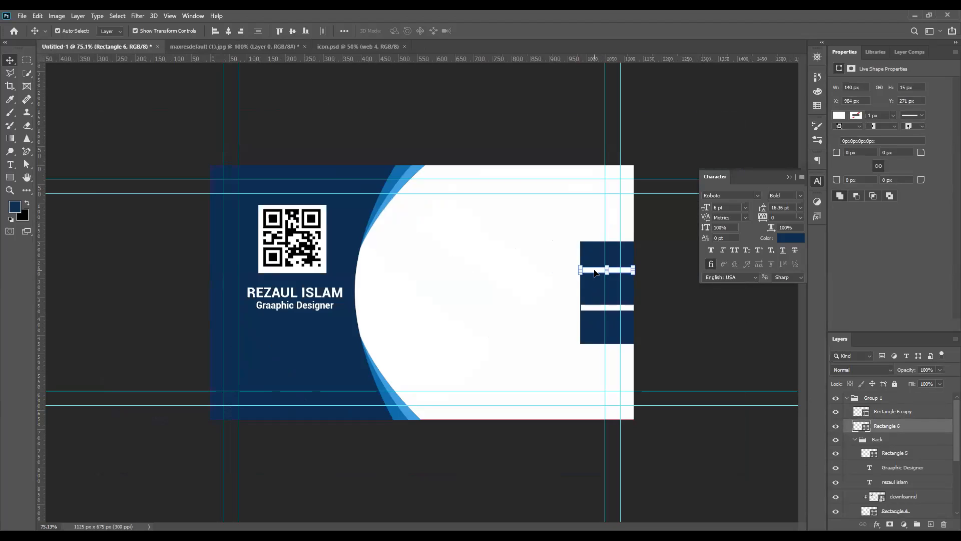
Move the upper strip to the navy block's top edge and the lower strip just below its bottom edge at Y 474 px
drag(595, 273, 596, 247)
drag(592, 307, 593, 341)
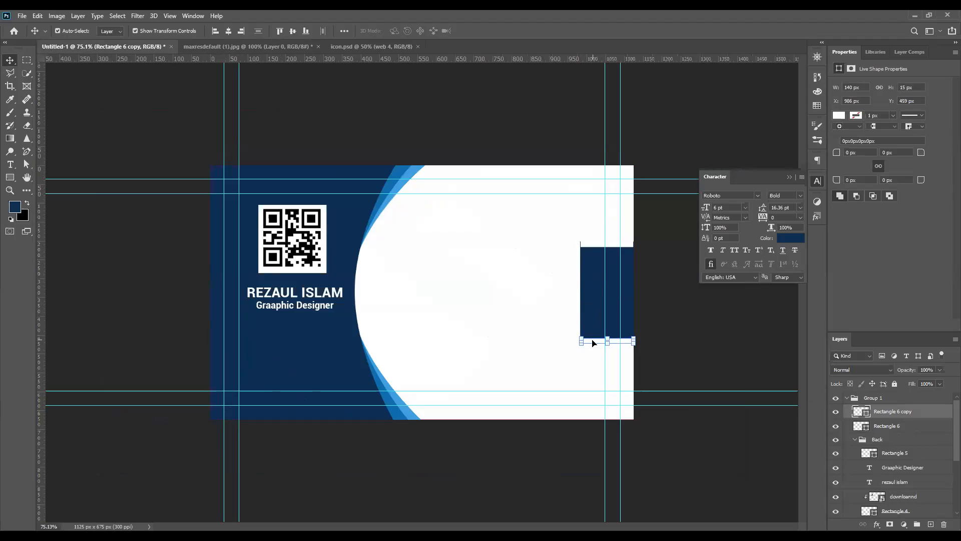
key(Left)
drag(593, 342, 592, 345)
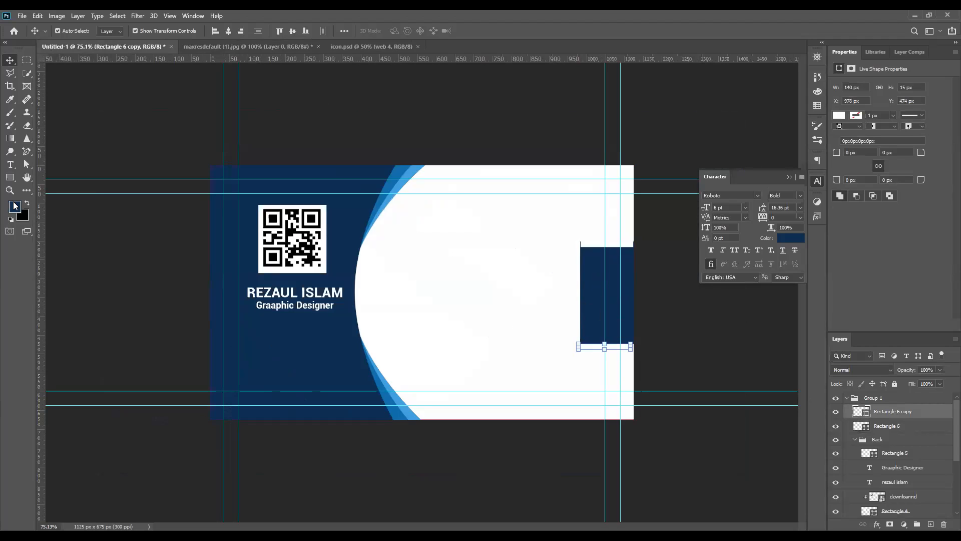
Fill both strips with the black background colour
key(ctrl+BackSpace)
click(583, 245)
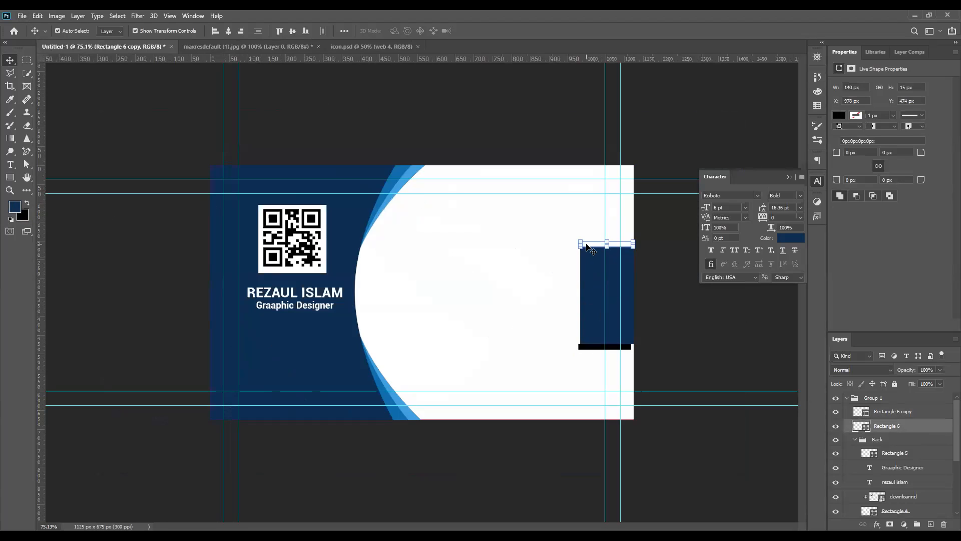
key(ctrl)
key(ctrl+BackSpace)
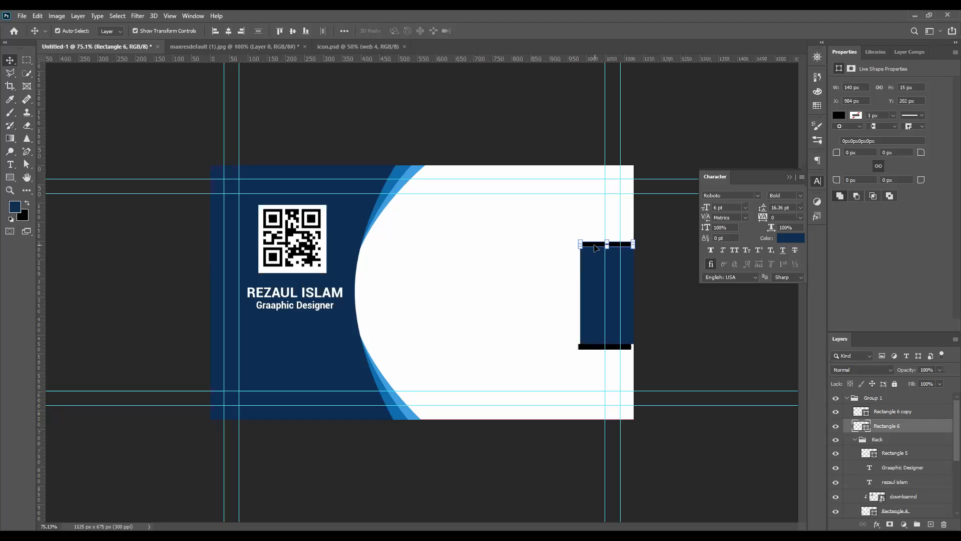
Position the upper black strip just above the navy block and align the lower strip with the block at X 983 px
click(594, 244)
drag(594, 244, 594, 239)
click(596, 349)
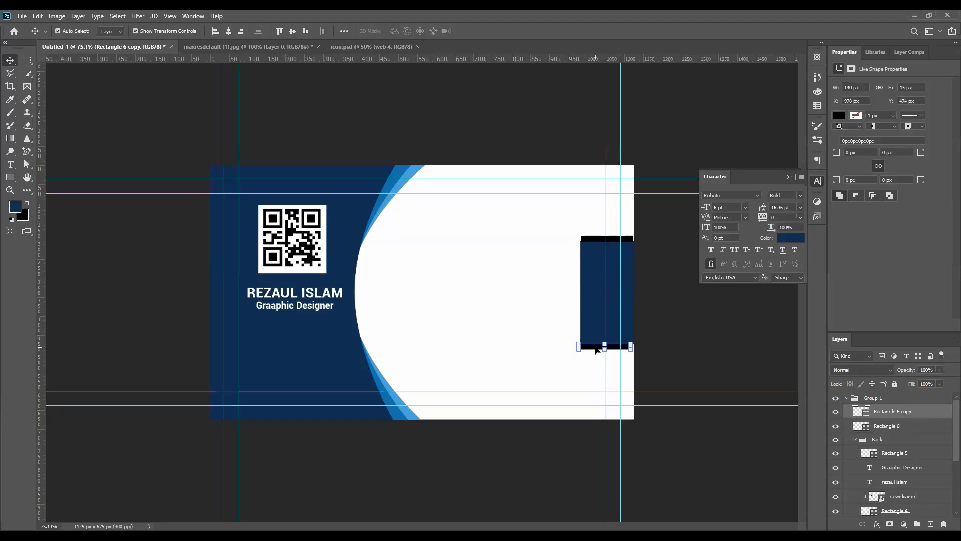
drag(597, 349, 597, 349)
Collapse the Character panel covering the navy block and place copies of the upper black strip down inside the block
scroll(597, 349, up, 3)
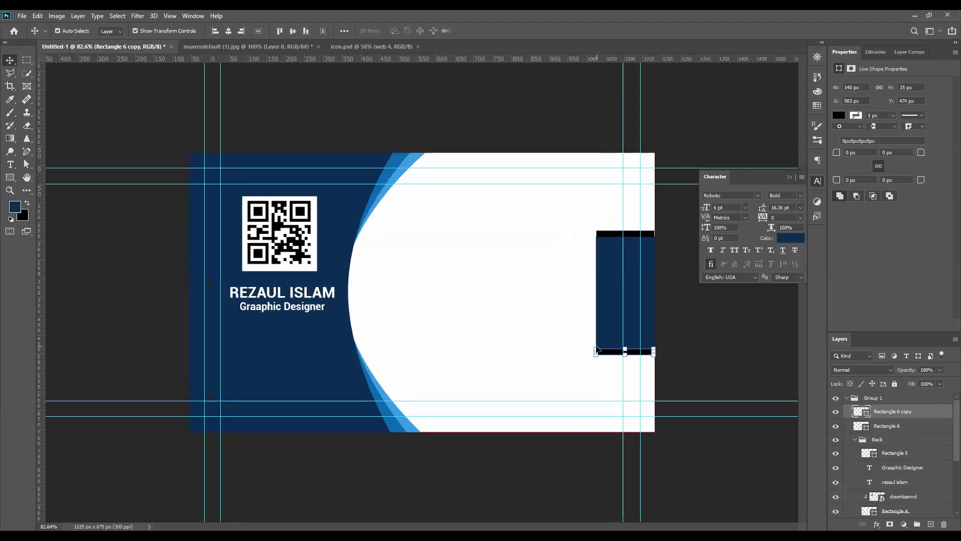
scroll(726, 349, up, 2)
key(ctrl)
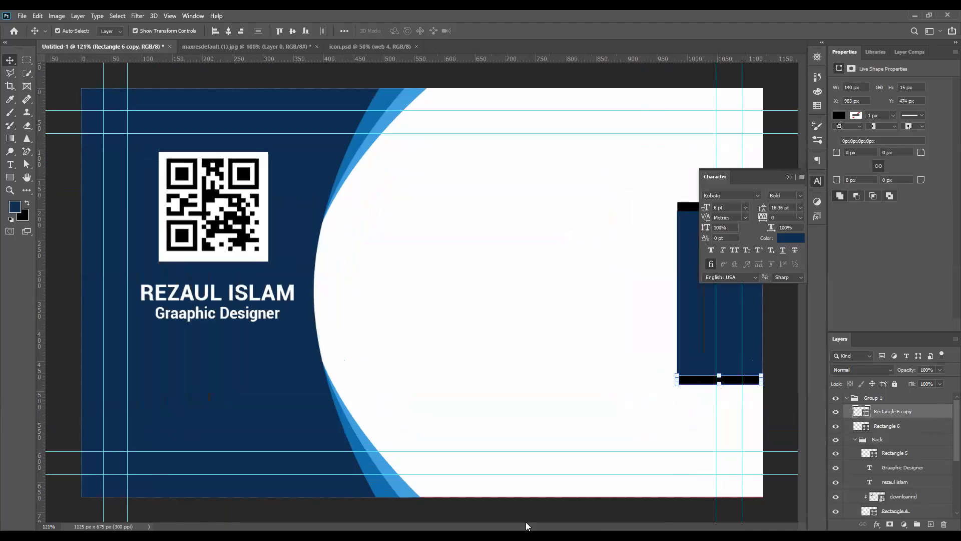
click(790, 177)
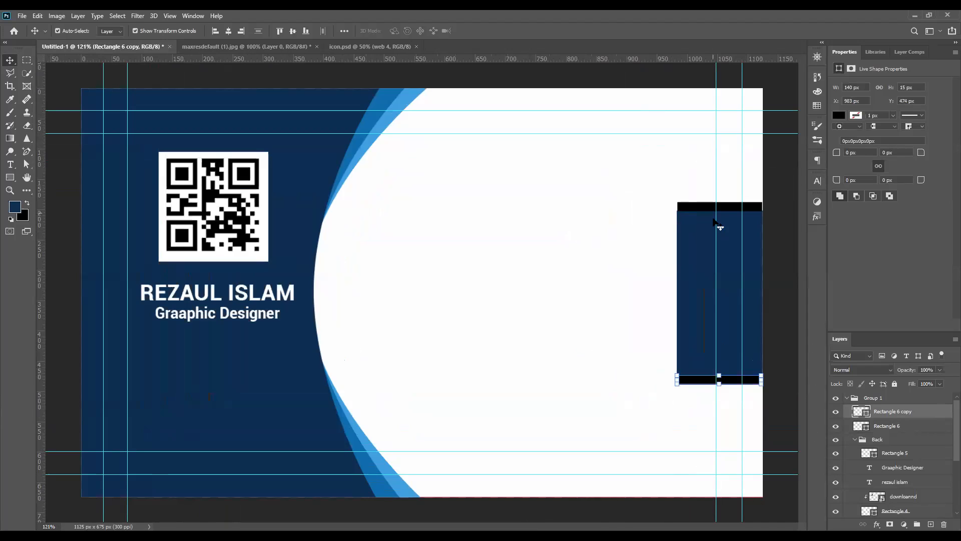
drag(711, 207, 711, 276)
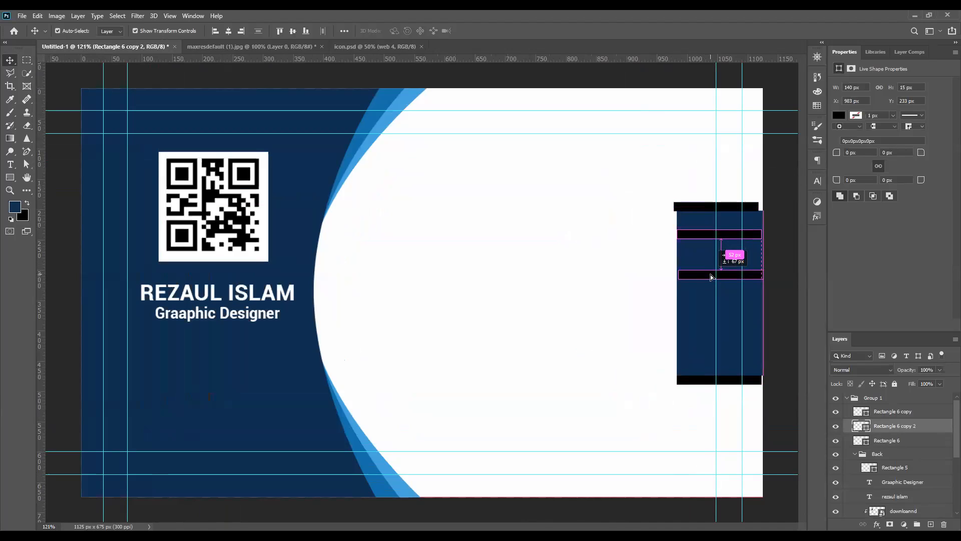
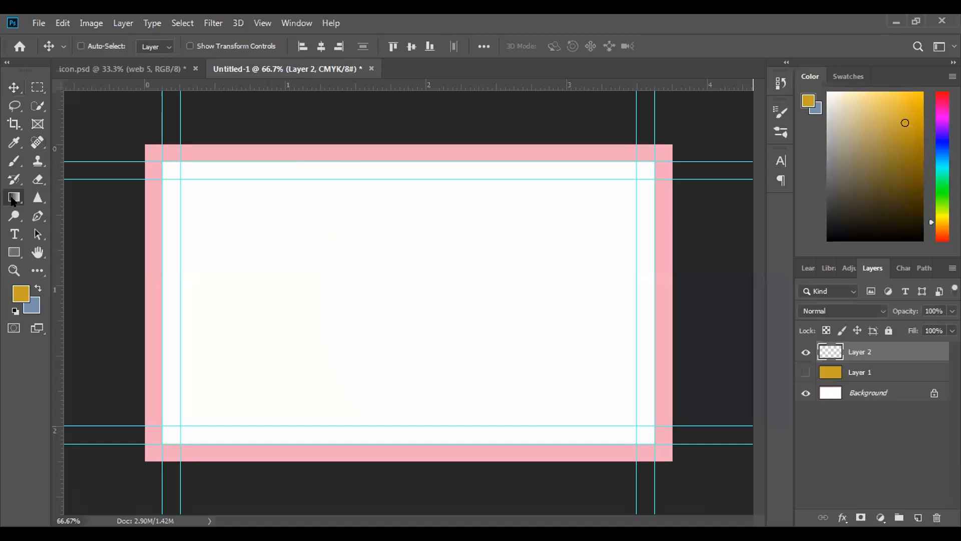
Edit the Gradient tool's grey-to-white gradient and set its starting colour stop to gold ba9d45
key(g)
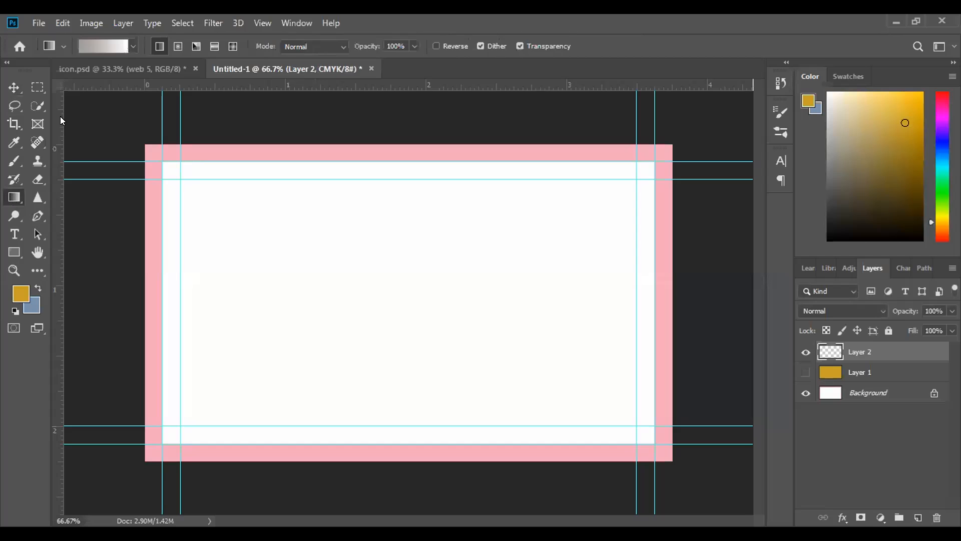
click(107, 44)
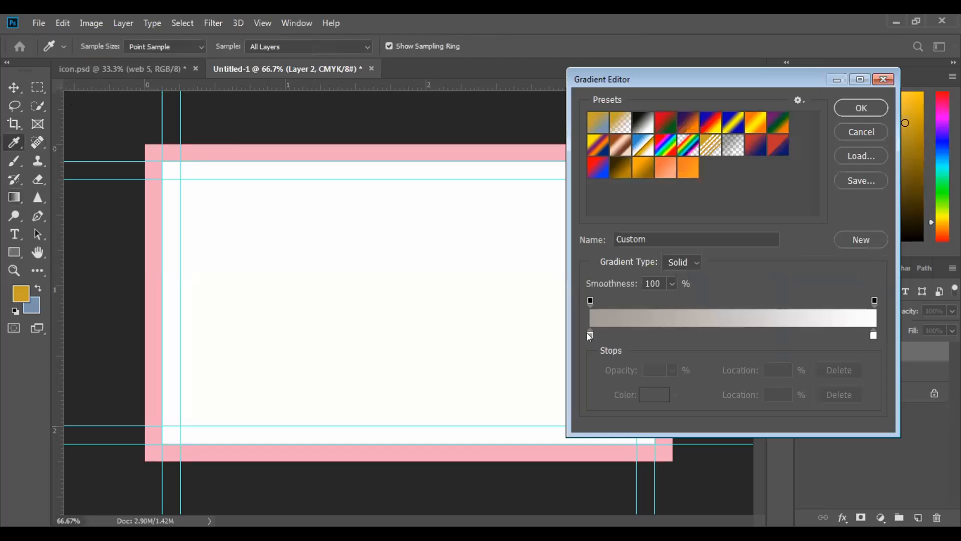
click(590, 335)
click(655, 395)
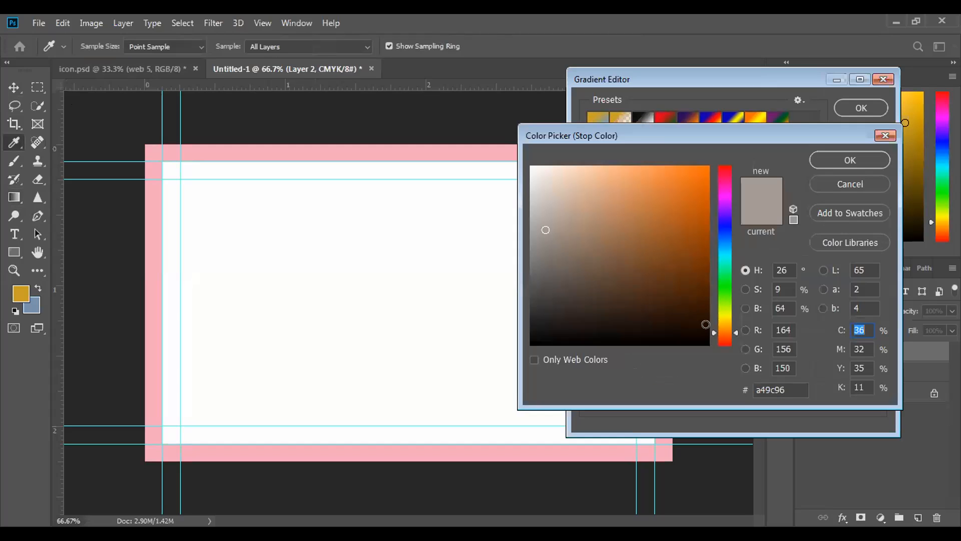
drag(727, 333, 728, 323)
click(671, 230)
mouse_move(661, 223)
mouse_down()
mouse_move(637, 210)
mouse_move(617, 215)
mouse_move(618, 226)
mouse_move(651, 217)
mouse_move(643, 214)
mouse_up()
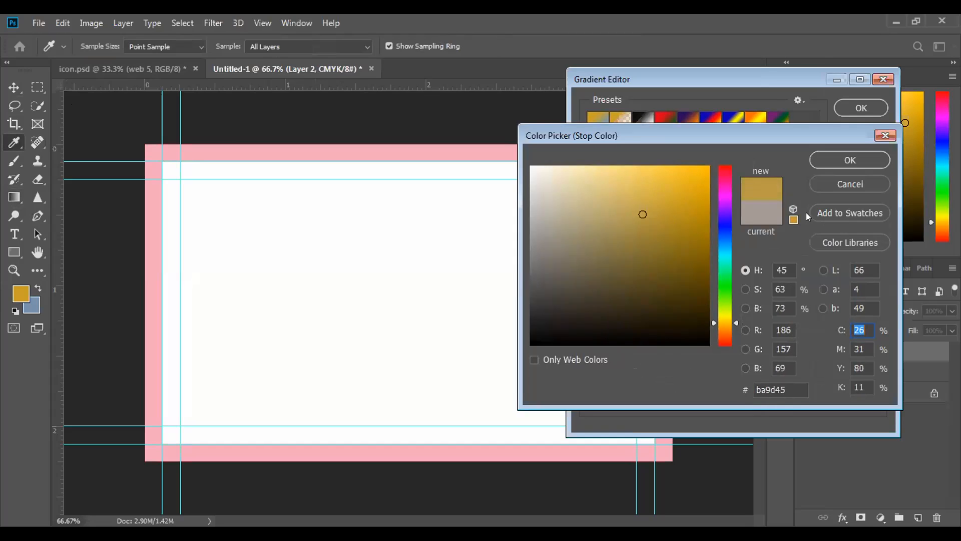
click(849, 159)
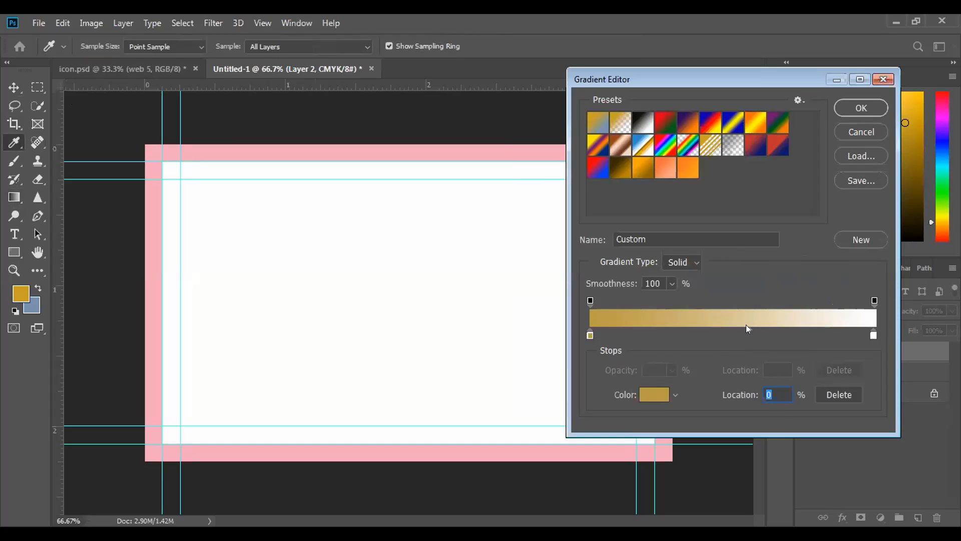
Add a light grey colour stop at 50% in the middle of the gradient
click(746, 327)
drag(746, 328, 726, 330)
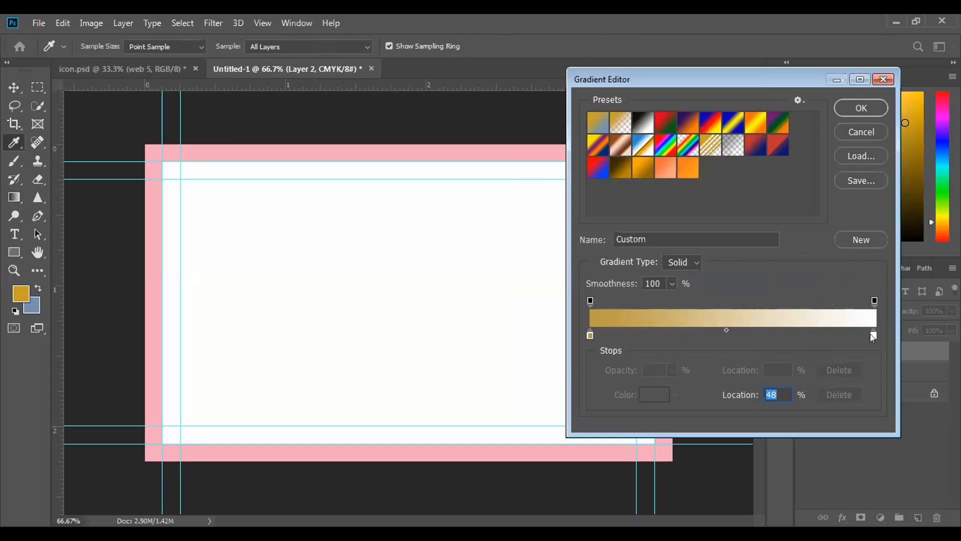
click(733, 335)
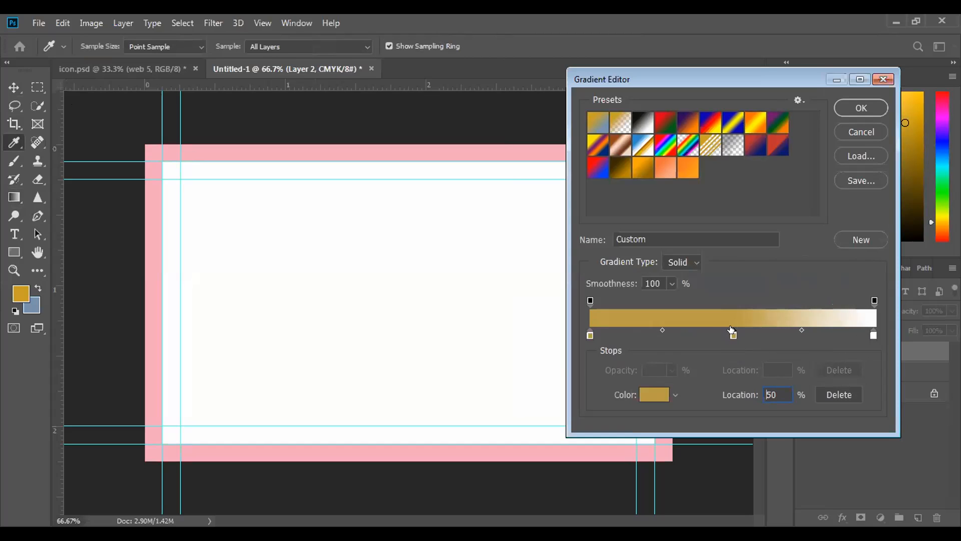
mouse_move(731, 331)
mouse_down()
mouse_move(715, 334)
mouse_move(730, 336)
mouse_up()
click(655, 394)
drag(545, 206, 537, 187)
click(850, 160)
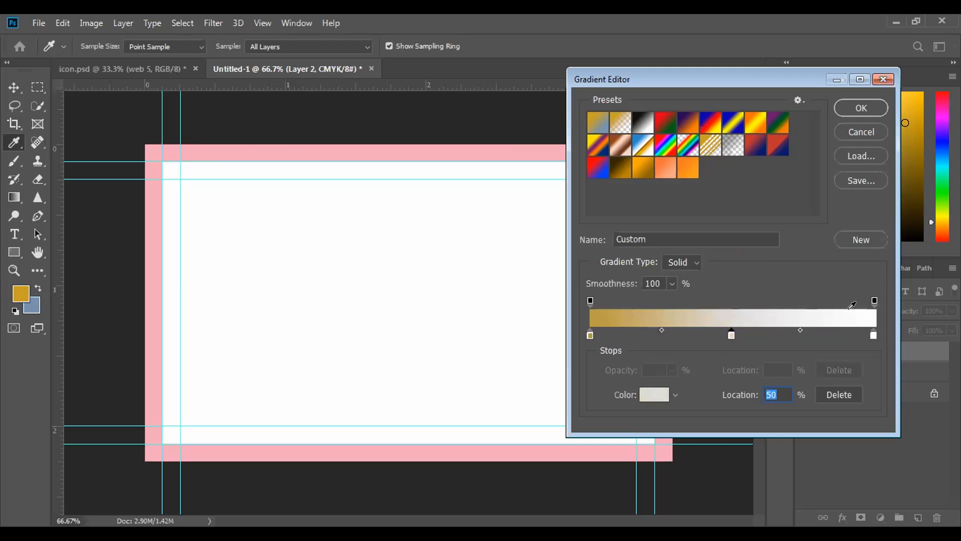
Recolour the gradient's end stop at 100% from the yellow hue range to a light gold
click(874, 335)
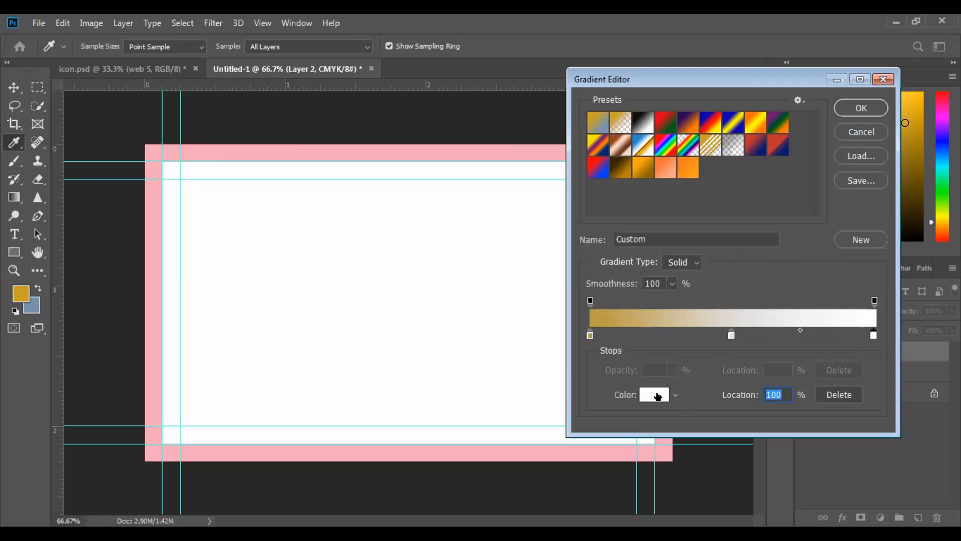
click(651, 395)
drag(727, 329, 727, 323)
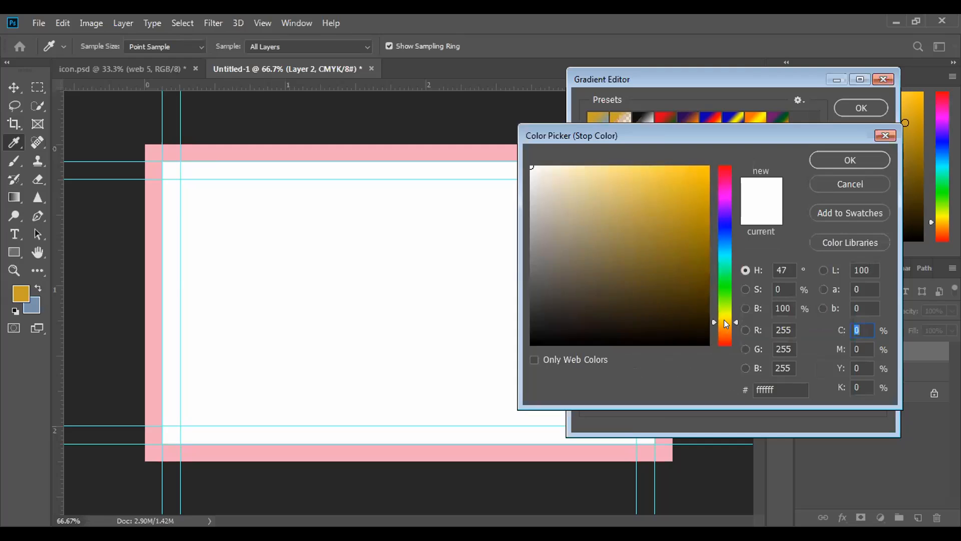
drag(649, 224, 633, 191)
click(835, 160)
Place a second light grey stop just after the middle one and set the midpoint before the end stop to 32%
mouse_move(732, 334)
mouse_down()
mouse_move(743, 334)
mouse_move(735, 333)
mouse_up()
drag(664, 331, 679, 331)
mouse_move(778, 331)
mouse_down()
mouse_move(758, 330)
mouse_move(804, 330)
mouse_move(794, 332)
mouse_up()
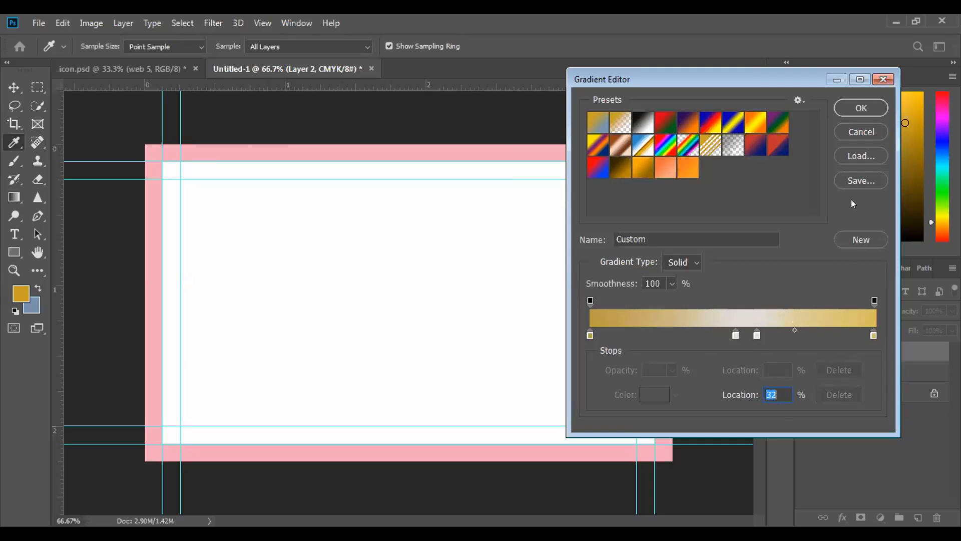
Save the gold gradient as a new preset and draw it horizontally across the card on Layer 2
click(860, 240)
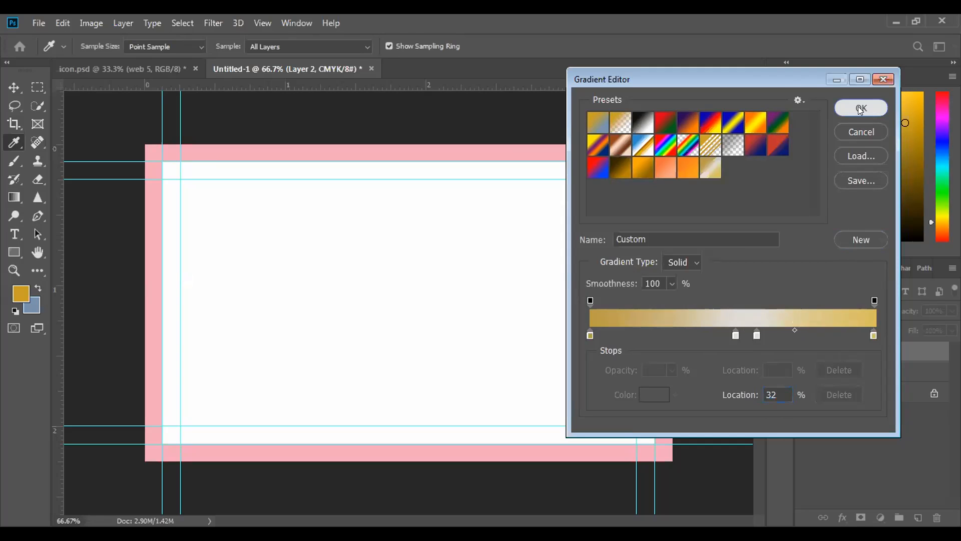
click(858, 106)
drag(204, 294, 668, 295)
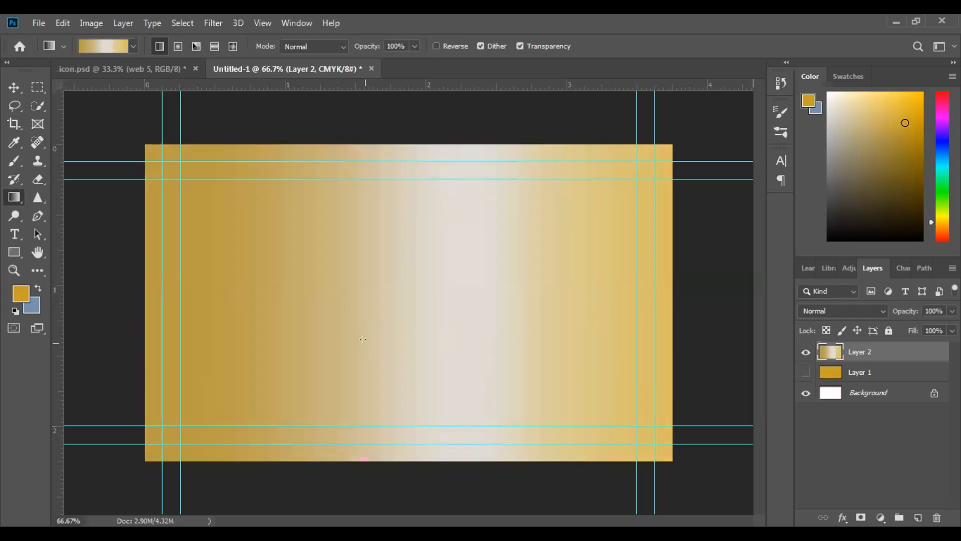
Spread the two light stops apart, set the midpoint between them to 68%, and redraw the gradient across the card in the reverse direction
click(114, 45)
click(696, 334)
drag(696, 335, 681, 335)
click(756, 335)
mouse_move(756, 335)
mouse_down()
mouse_move(795, 335)
mouse_move(735, 330)
mouse_move(753, 331)
mouse_up()
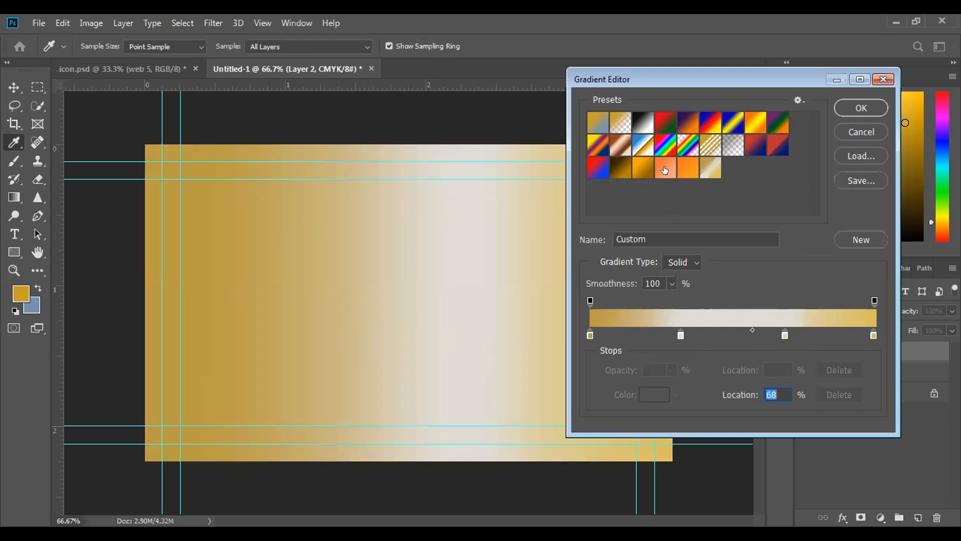
click(858, 106)
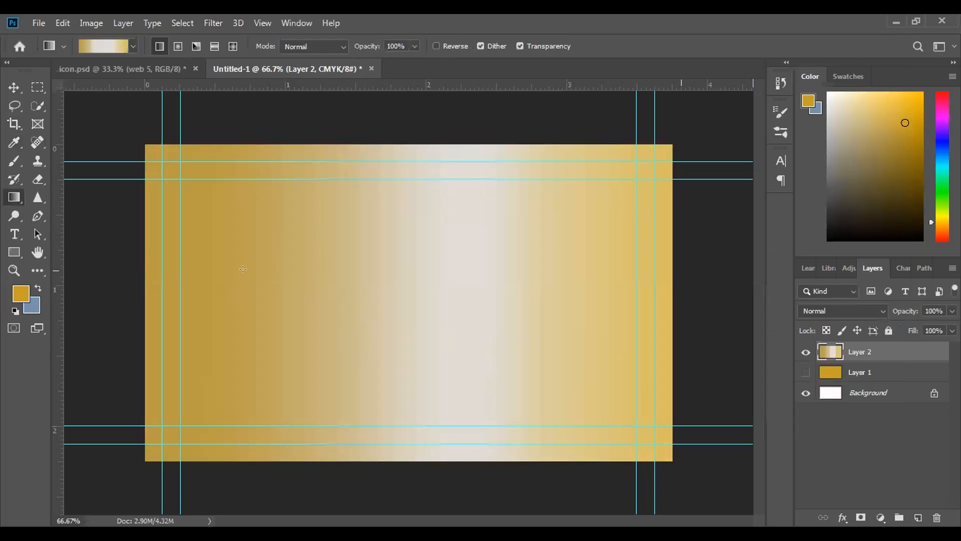
drag(216, 285, 85, 314)
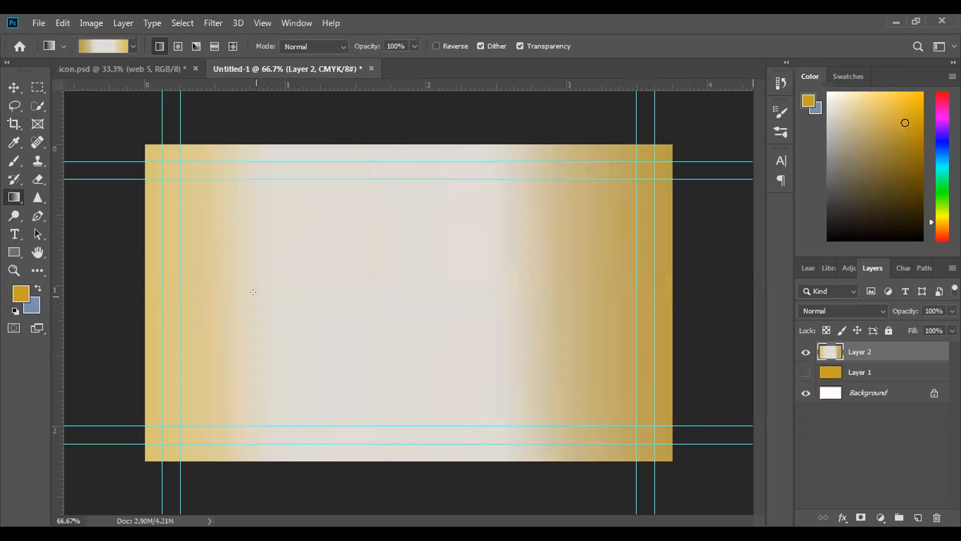
Move the first light stop to 60% and redraw the gradient horizontally with its darker gold end at the card's left edge
click(101, 49)
drag(679, 335, 759, 335)
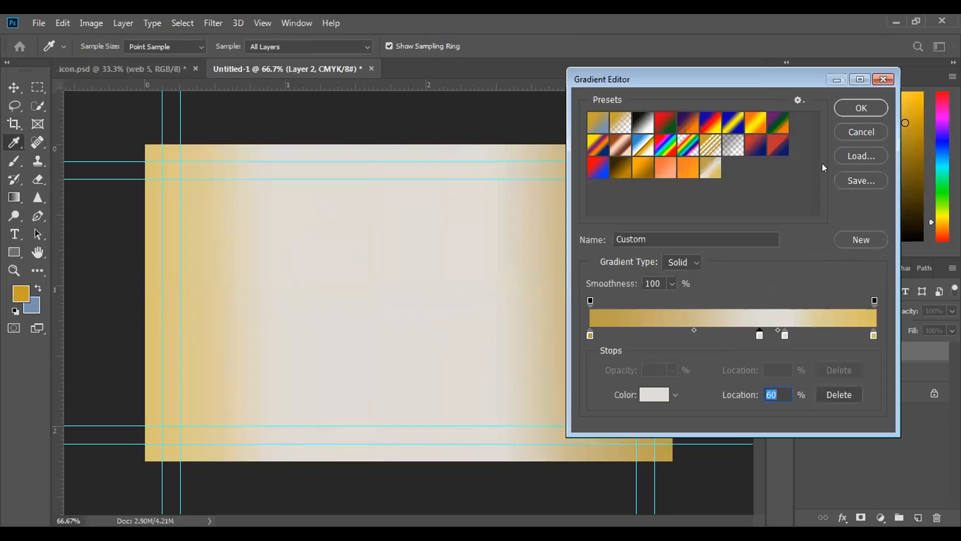
click(851, 106)
drag(132, 318, 694, 314)
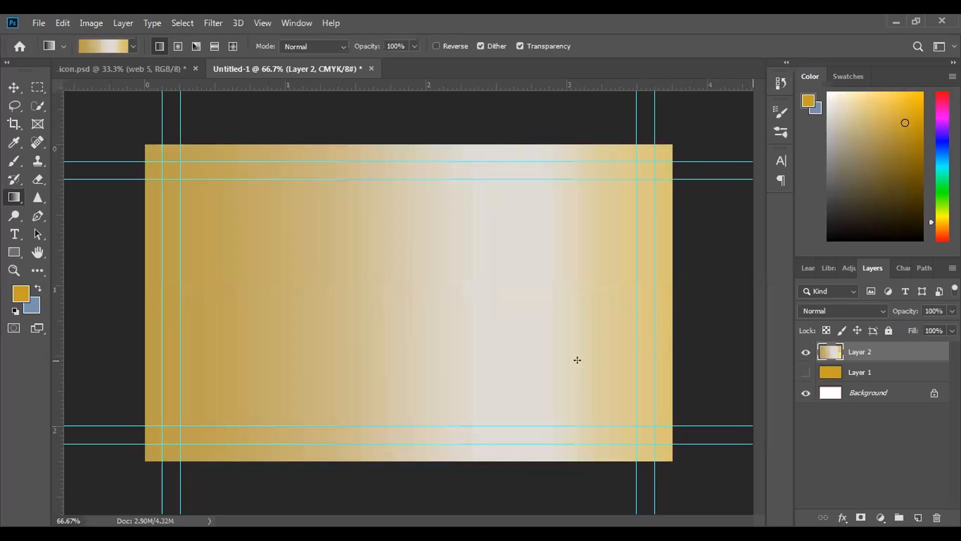
Recolour the 60% stop to beige dbd1b2 and redraw the gradient across the card at a slight upward slant
click(94, 43)
click(758, 334)
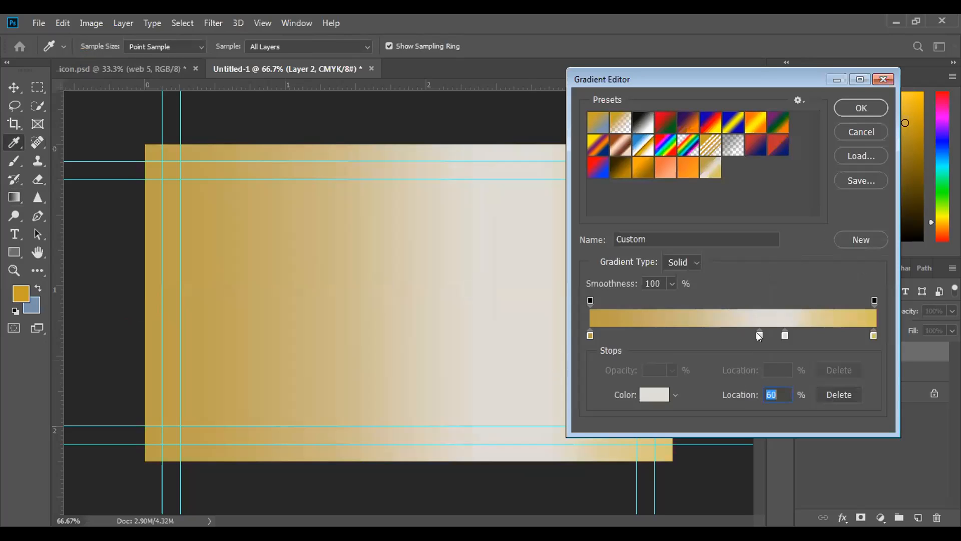
click(652, 393)
drag(559, 184, 564, 191)
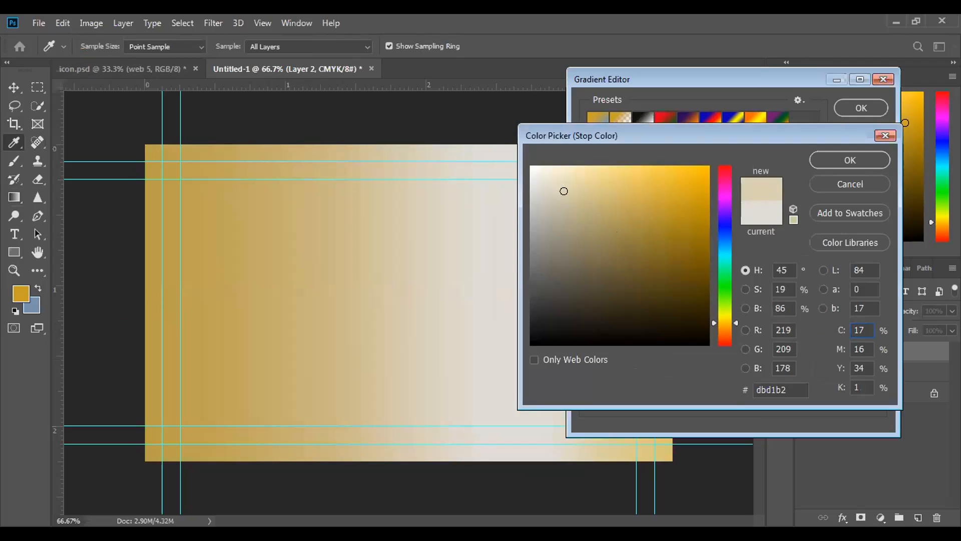
click(866, 157)
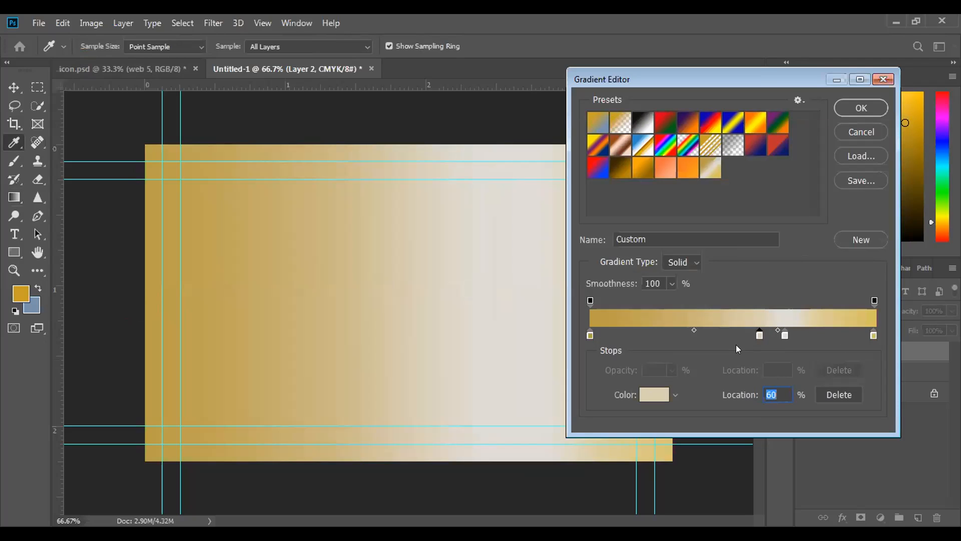
click(858, 108)
drag(139, 310, 718, 244)
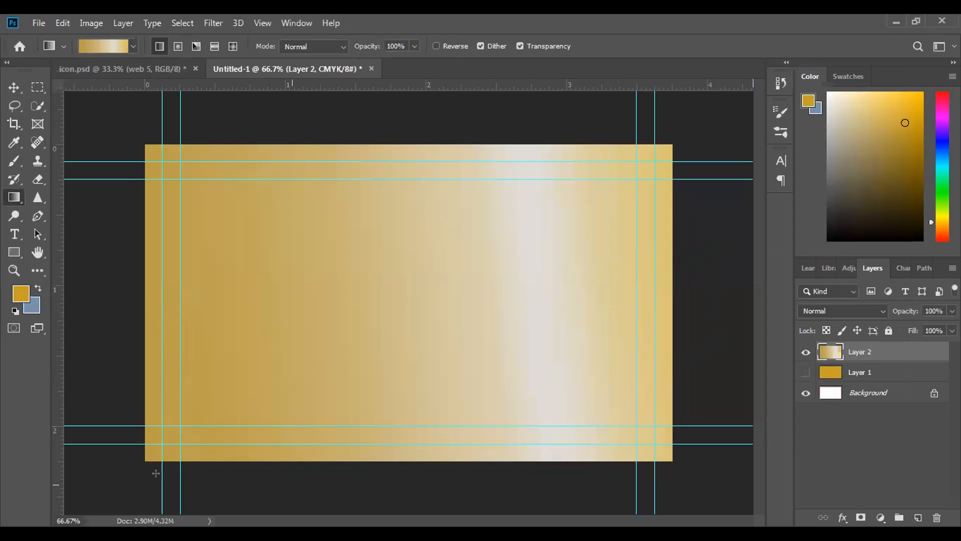
Reduce the two light stops to a single one at 57% and recolour it pale cream
click(107, 49)
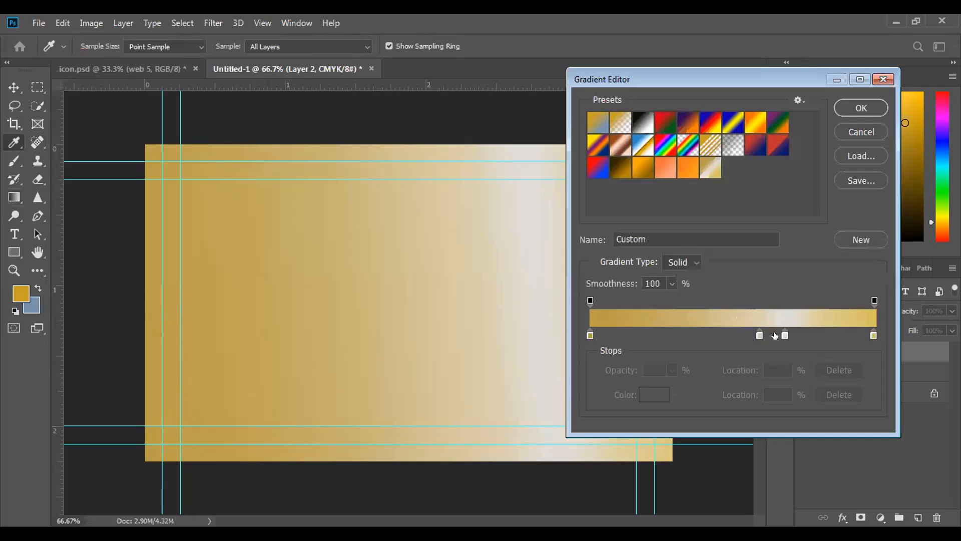
drag(784, 333, 753, 333)
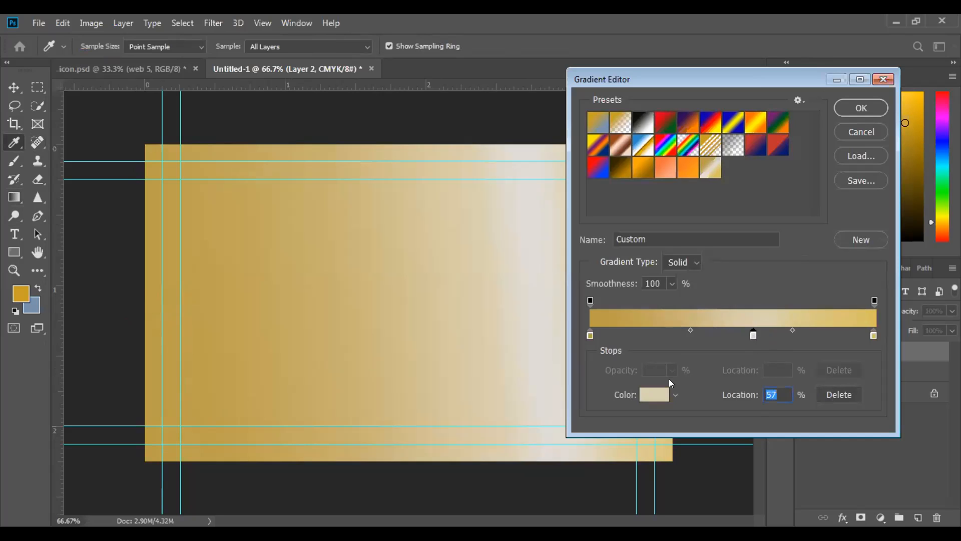
click(657, 395)
click(551, 192)
drag(551, 192, 561, 180)
click(827, 161)
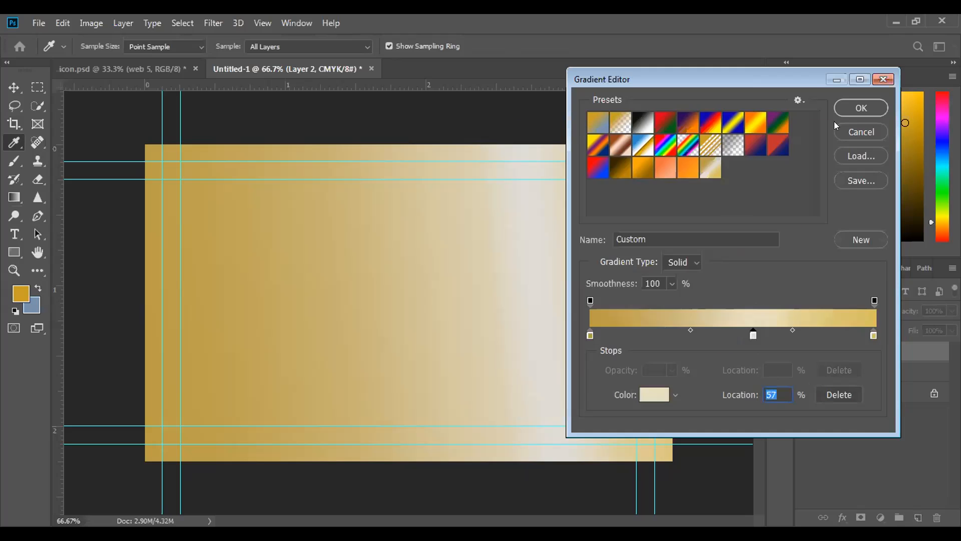
Apply the revised gradient to Layer 2, ending with a diagonal from the card's lower-left corner to its upper-right corner
click(859, 110)
drag(141, 303, 730, 288)
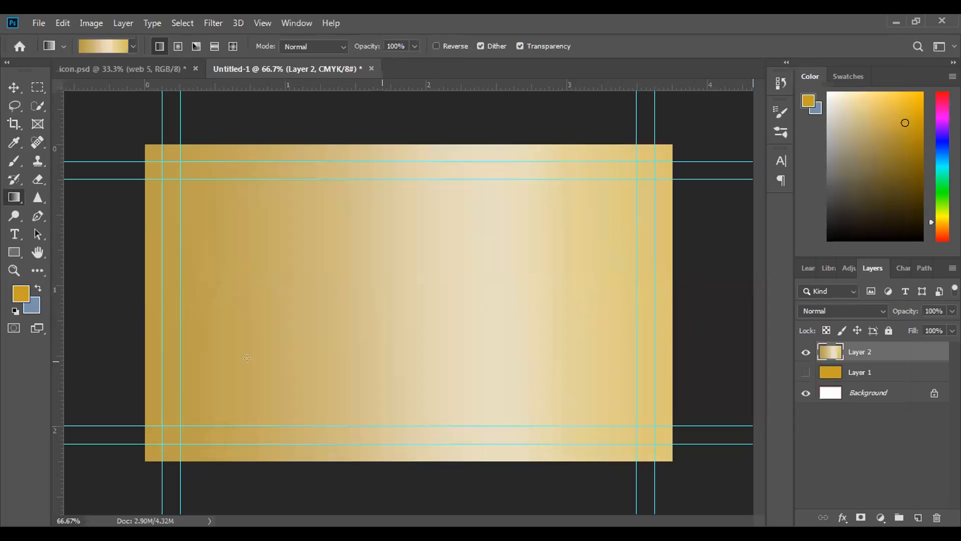
drag(129, 457, 760, 110)
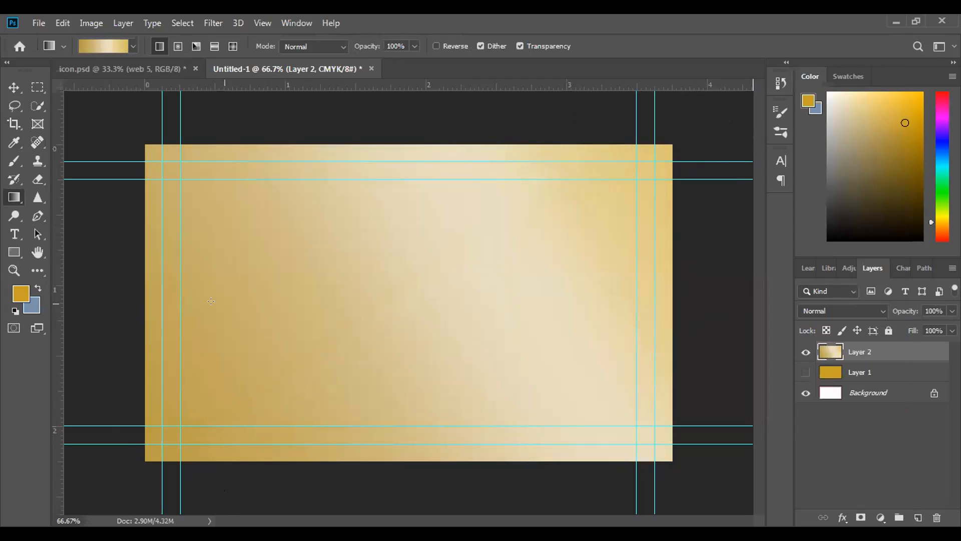
Delete the solid gold Layer 1 and leave the gradient Layer 2 shown
click(805, 354)
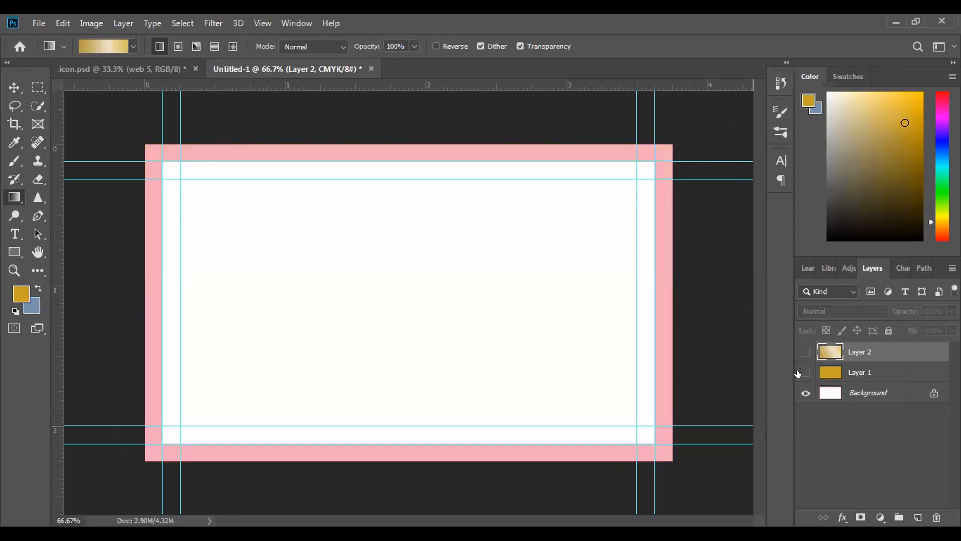
click(799, 373)
click(863, 380)
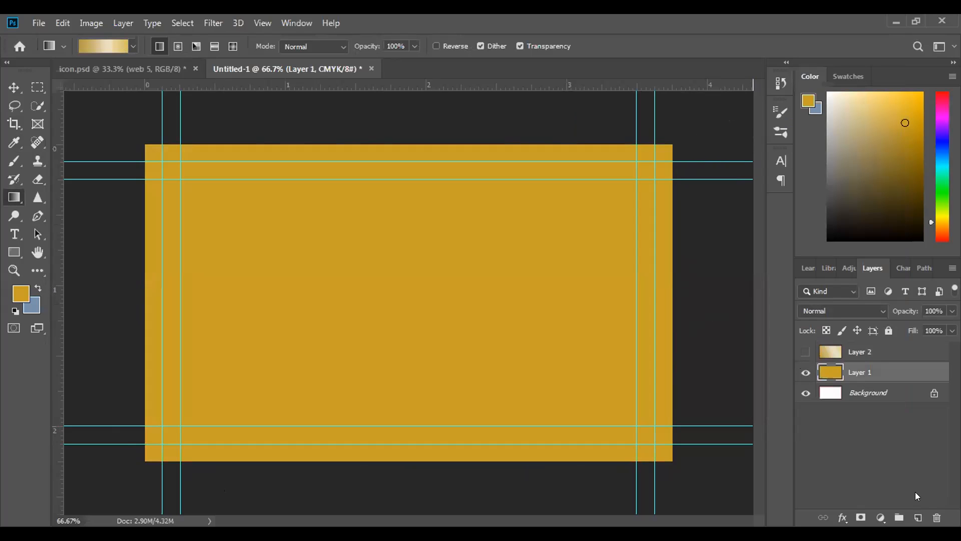
click(937, 518)
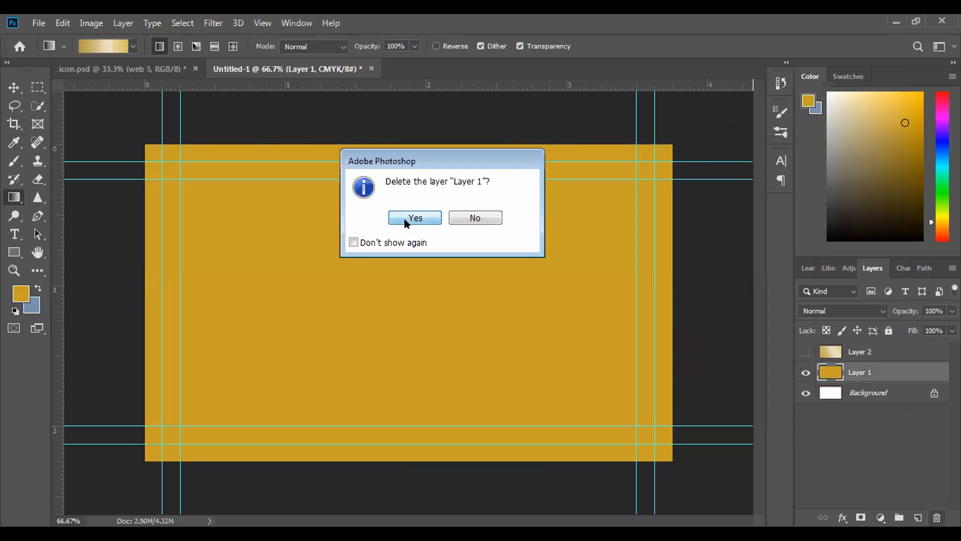
click(406, 220)
click(805, 352)
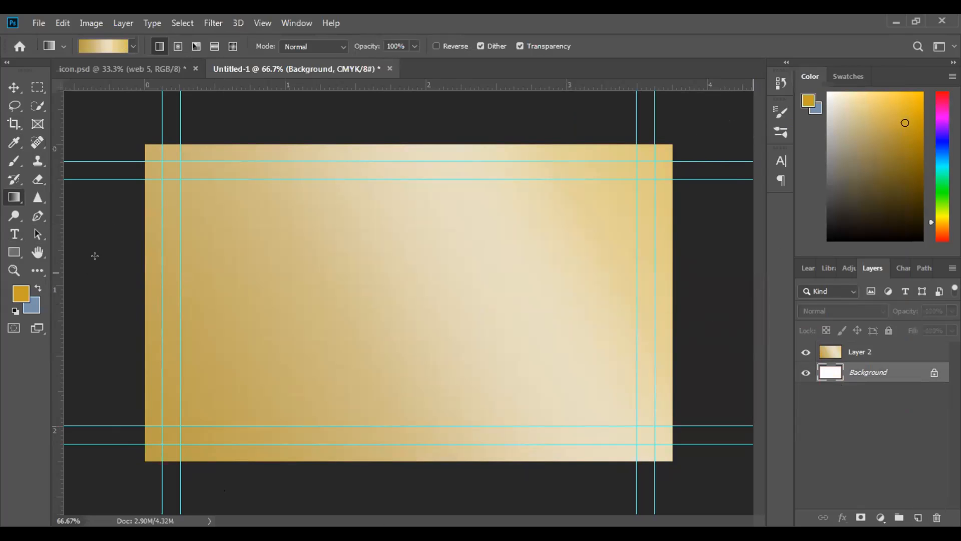
Set the foreground colour to a dark brownish grey
click(19, 292)
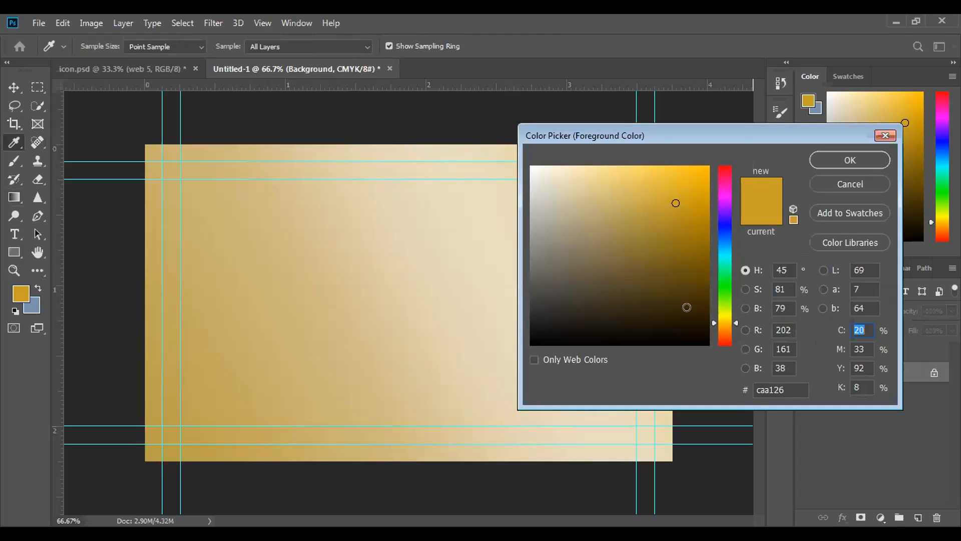
click(559, 300)
drag(560, 300, 562, 293)
click(829, 162)
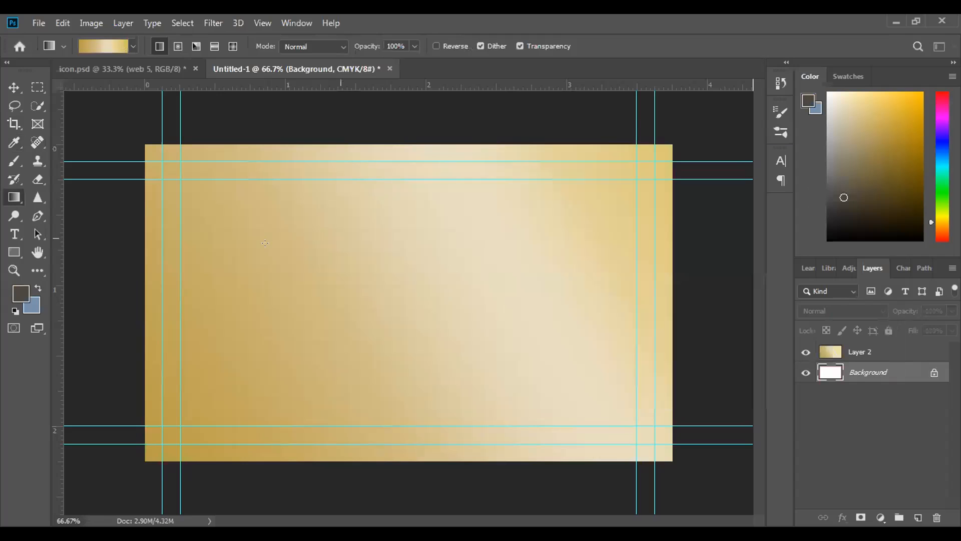
Draw an ellipse about 568 by 622 px over the card's lower-left corner, extending beyond its edges
click(14, 252)
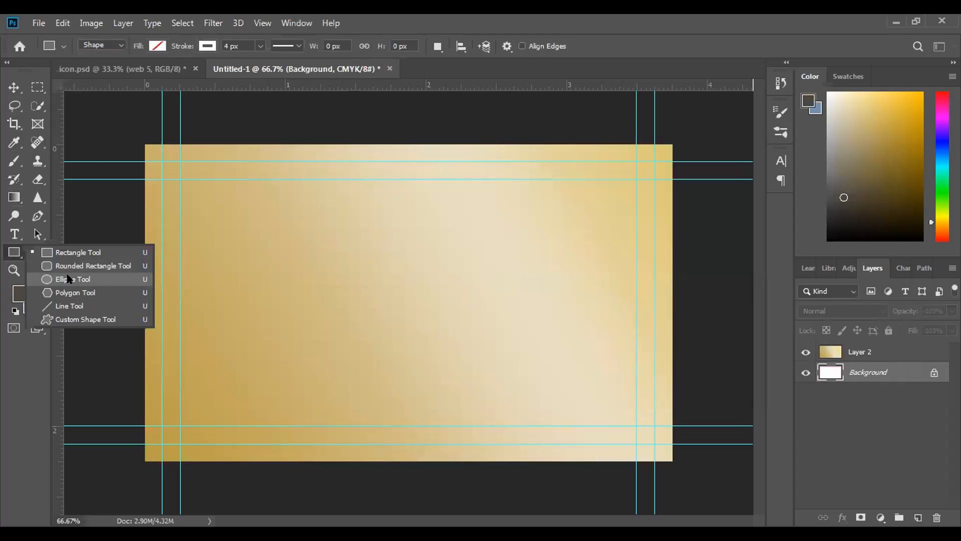
click(68, 279)
drag(105, 260, 371, 540)
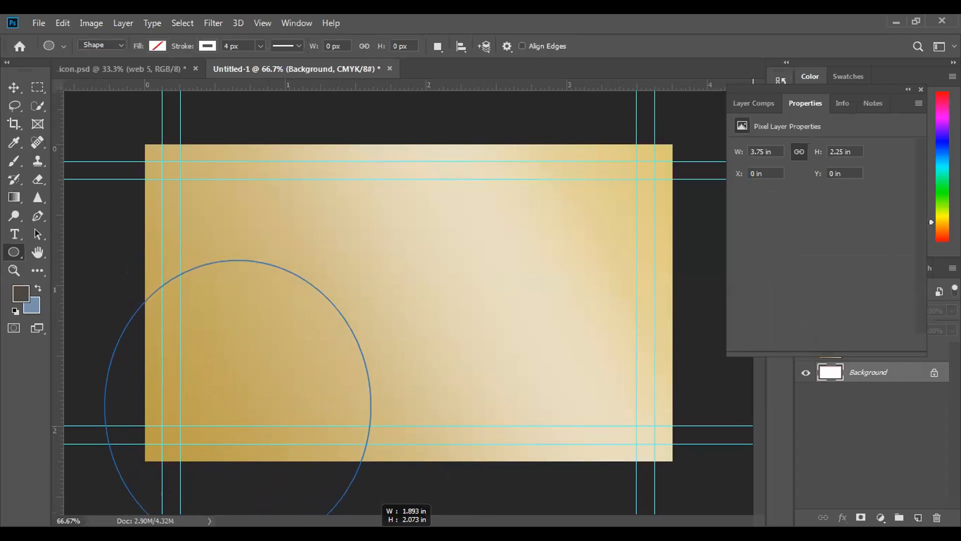
Fill the ellipse with the dark brownish grey and move its layer above the gradient Layer 2
click(156, 46)
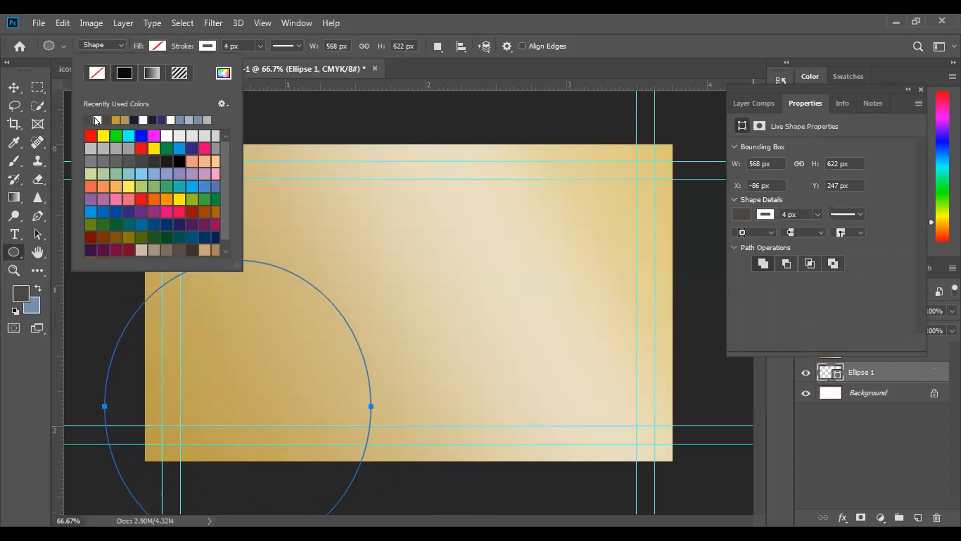
click(149, 44)
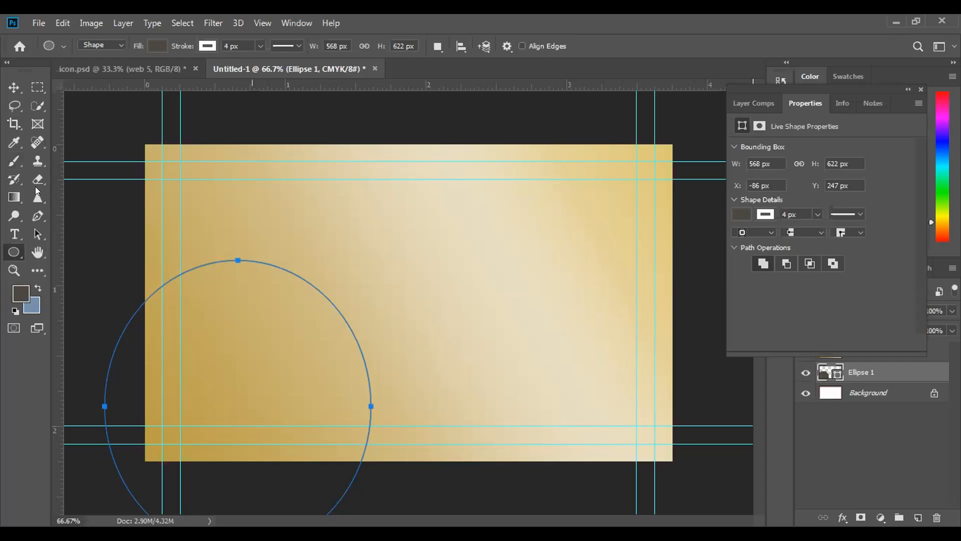
click(7, 90)
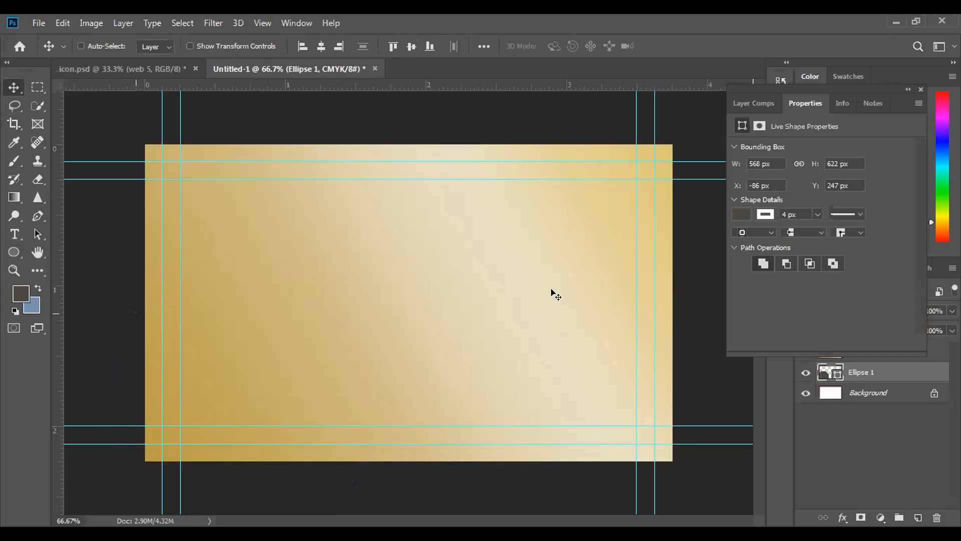
click(740, 215)
click(920, 90)
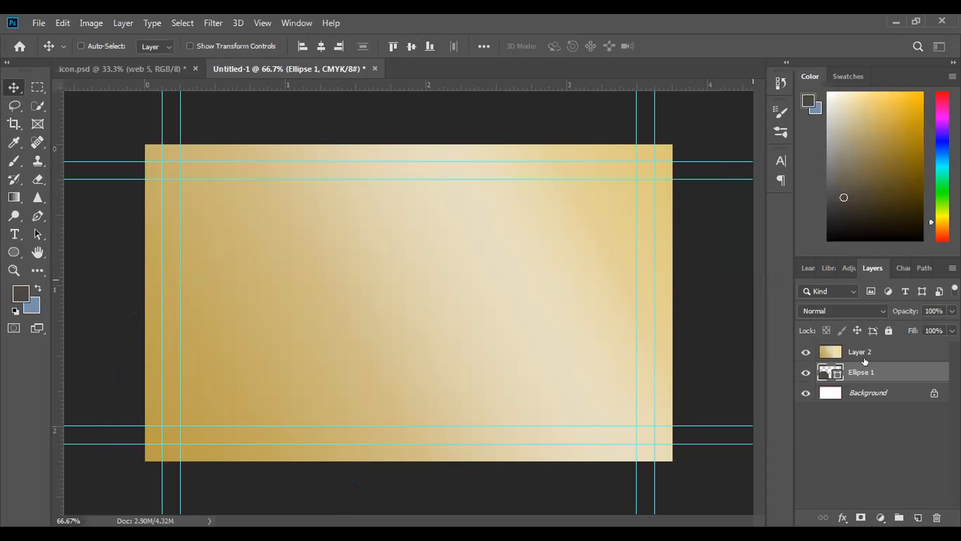
drag(867, 373, 864, 346)
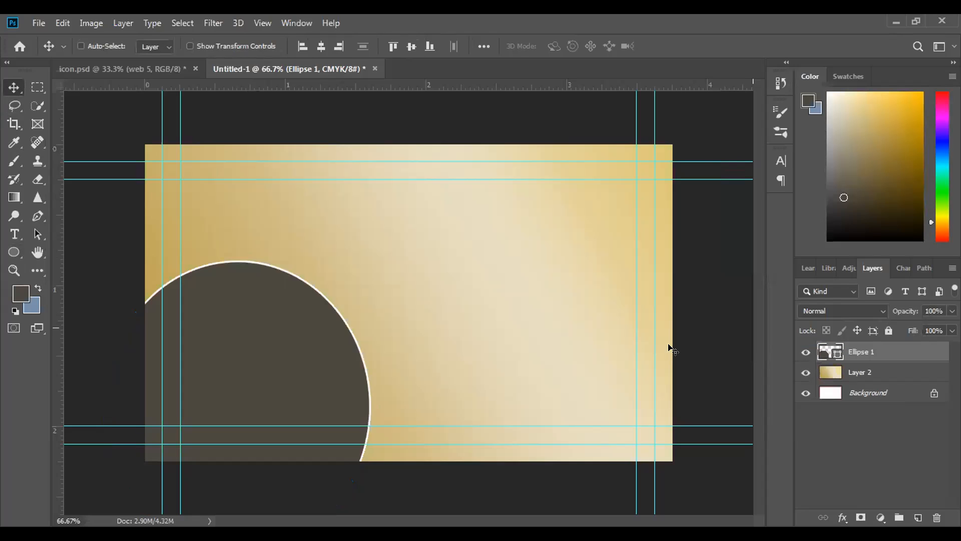
Move the ellipse up along the card's left side, enlarge it to about 136% by 149%, and rotate it about -21.6°
drag(287, 375, 262, 275)
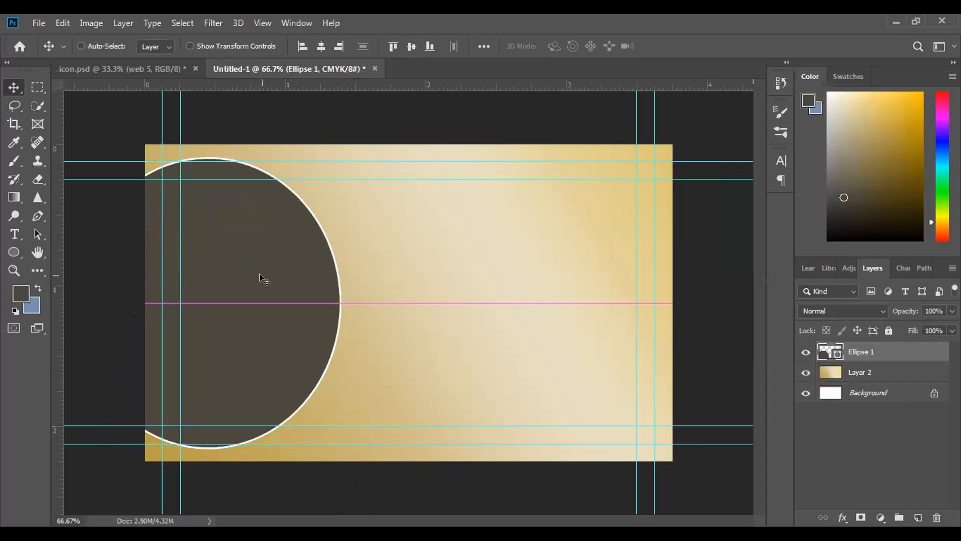
drag(245, 337, 292, 354)
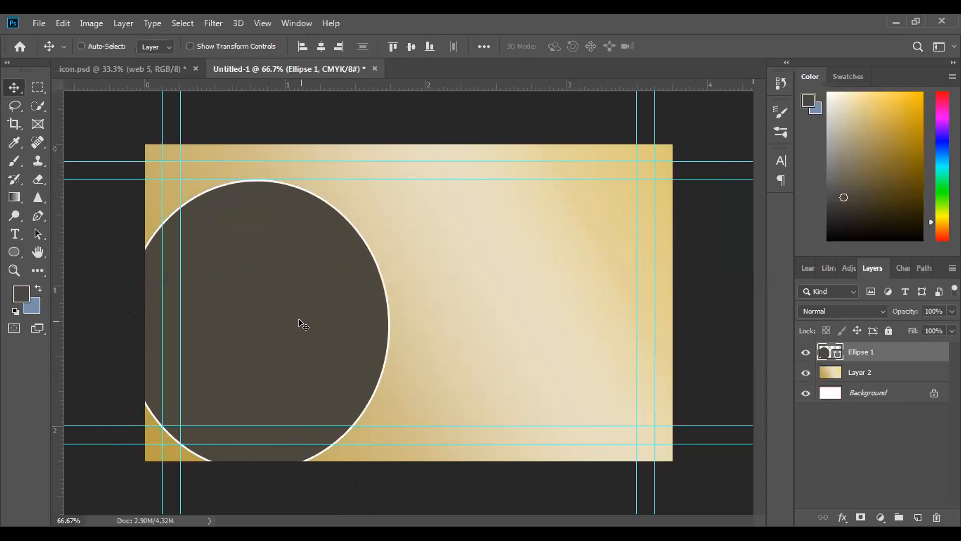
key(ctrl+t)
drag(108, 166, 56, 225)
drag(222, 299, 123, 231)
drag(321, 342, 461, 437)
drag(288, 350, 218, 403)
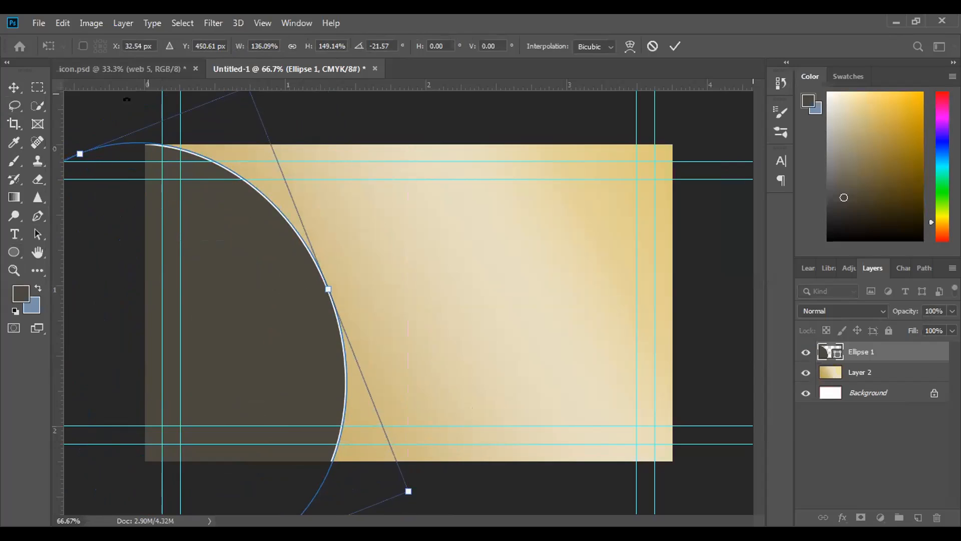
Give the ellipse a dark navy stroke 8 px wide
click(15, 255)
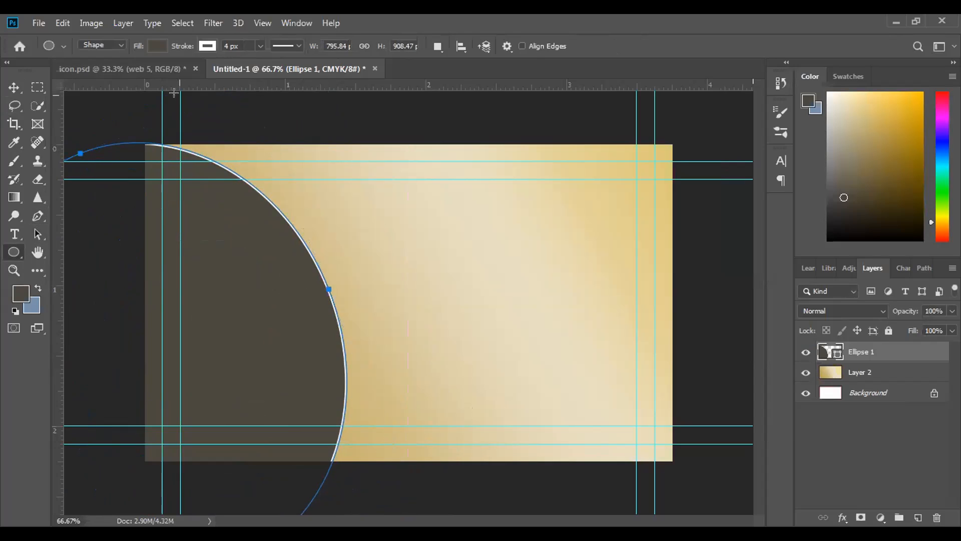
click(207, 46)
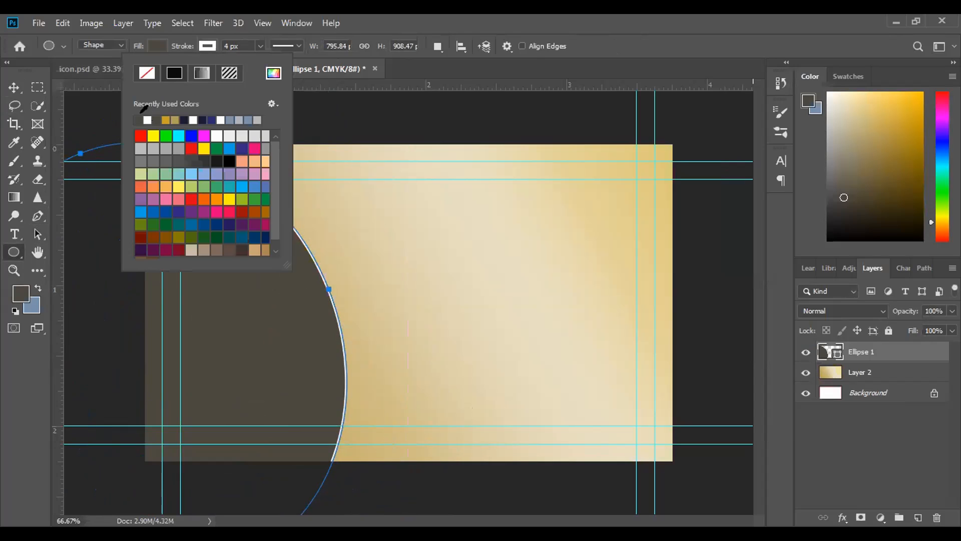
click(203, 119)
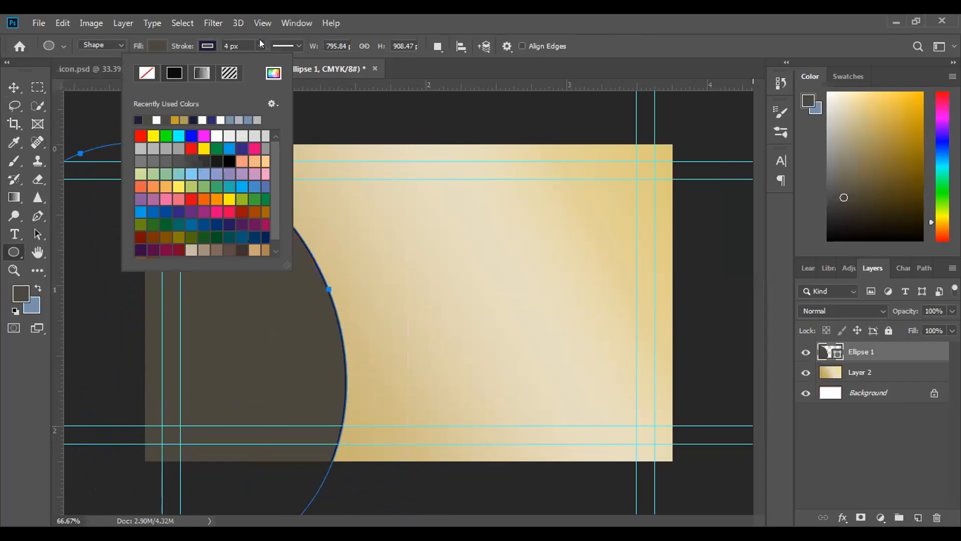
click(236, 45)
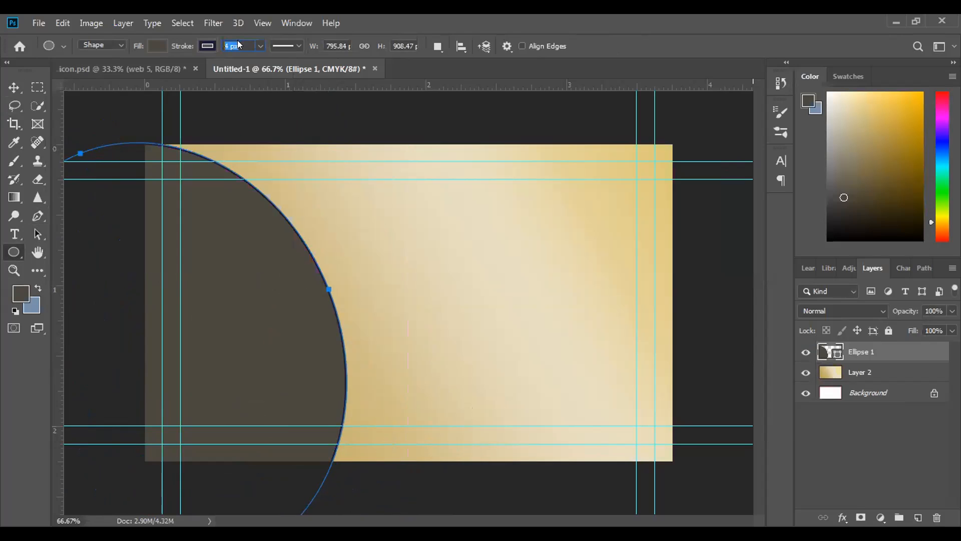
text(8)
key(Return)
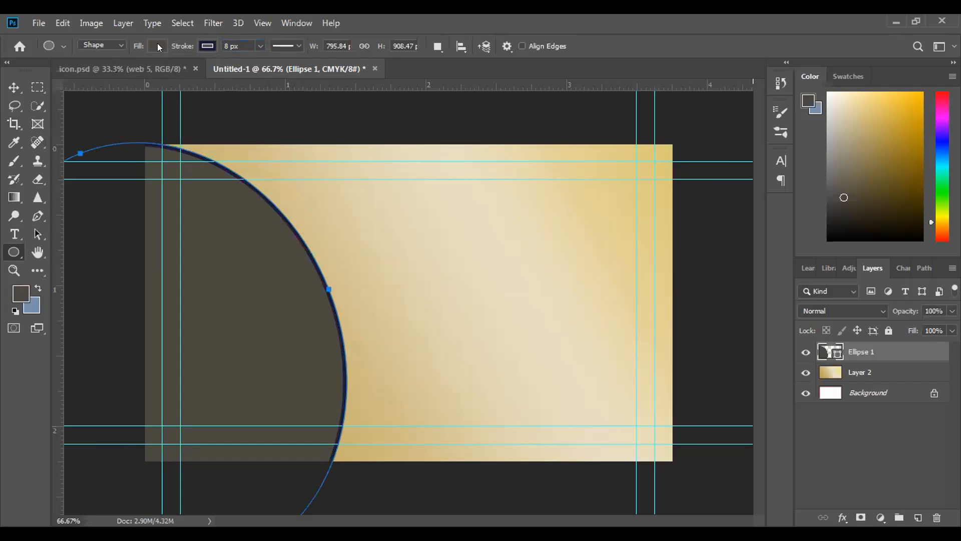
Shift the ellipse slightly right and up on the card, then delete the Ellipse 1 layer
click(10, 86)
drag(222, 304, 260, 291)
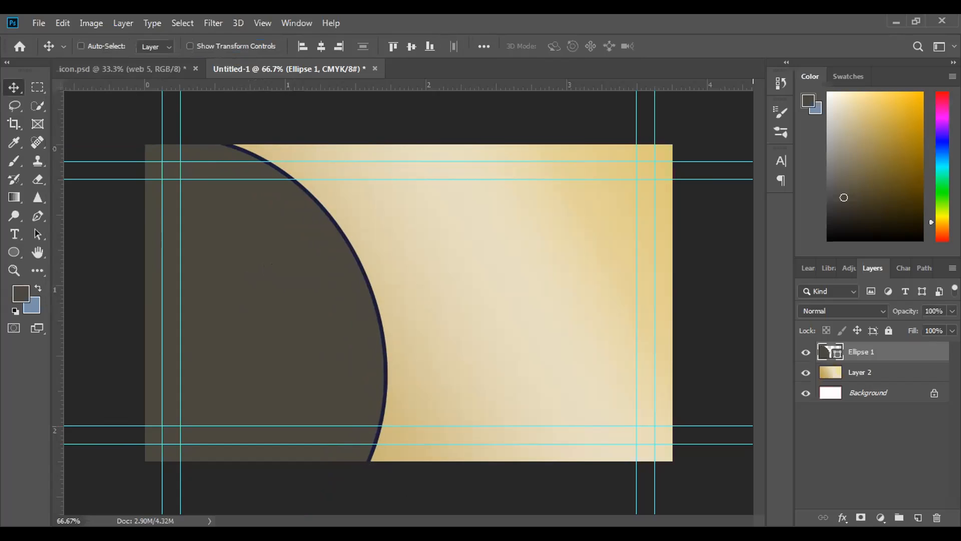
click(933, 519)
click(409, 219)
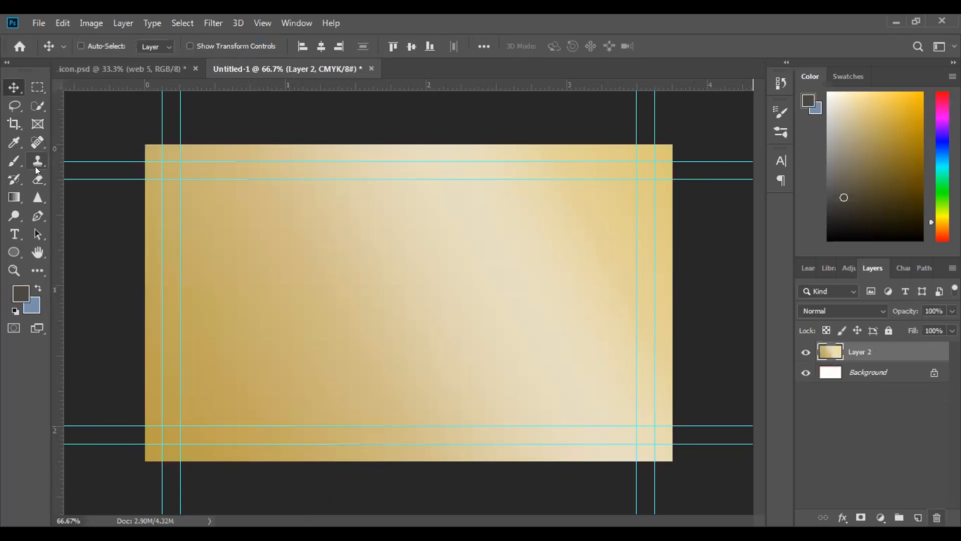
Try to draw a Pen shape from outside the card's upper-left corner diagonally past its lower edge, and undo the attempts
click(38, 216)
right_click(38, 216)
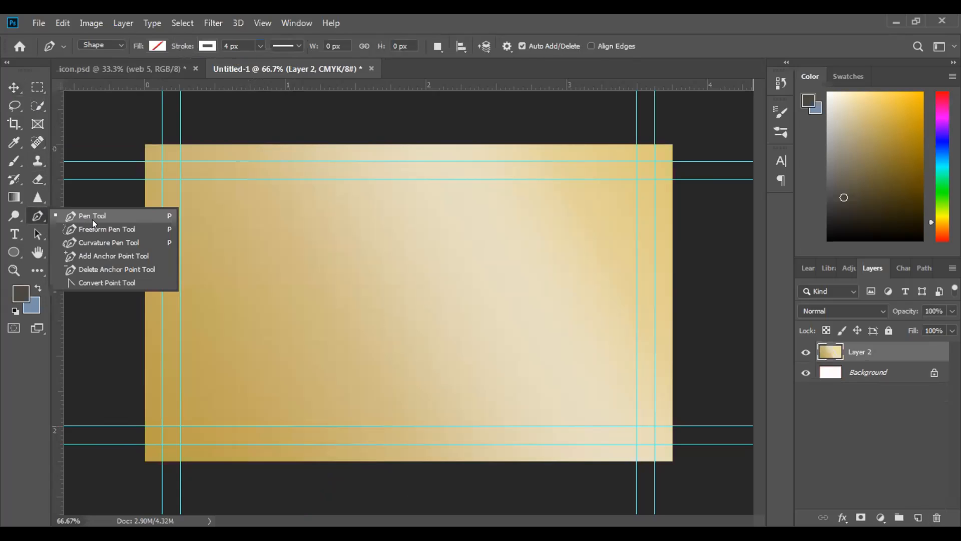
click(129, 135)
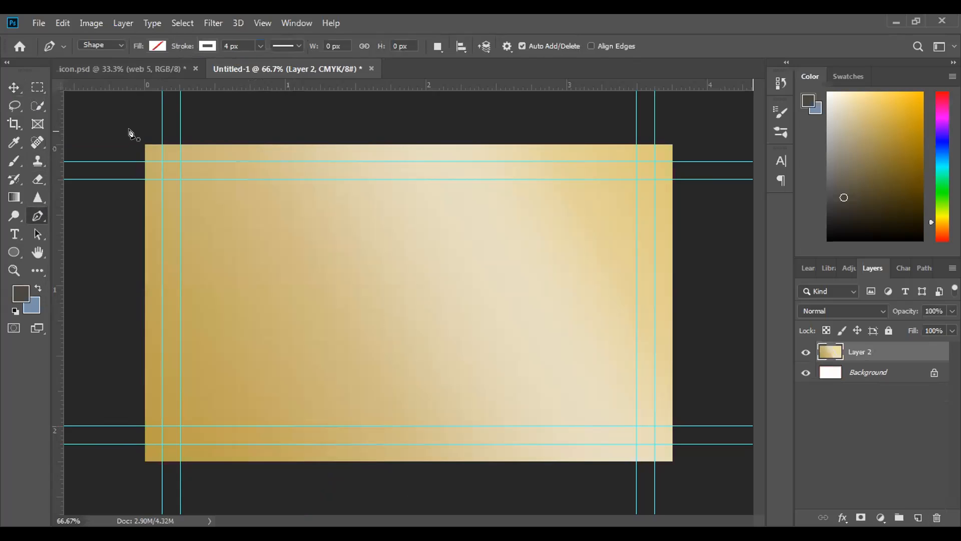
click(127, 131)
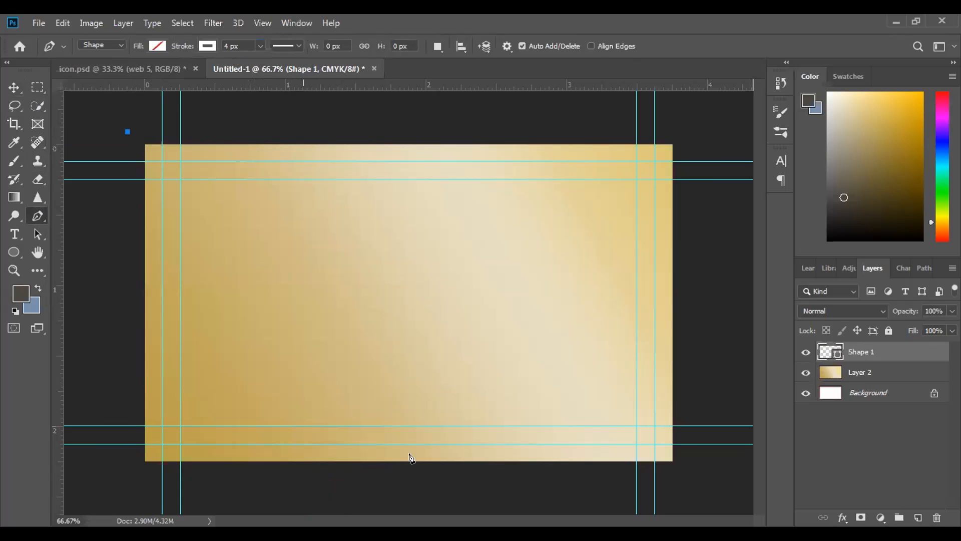
mouse_move(420, 470)
mouse_down()
mouse_move(426, 503)
mouse_move(322, 504)
mouse_move(428, 518)
mouse_move(434, 482)
mouse_up()
key(ctrl+minus)
key(ctrl+minus)
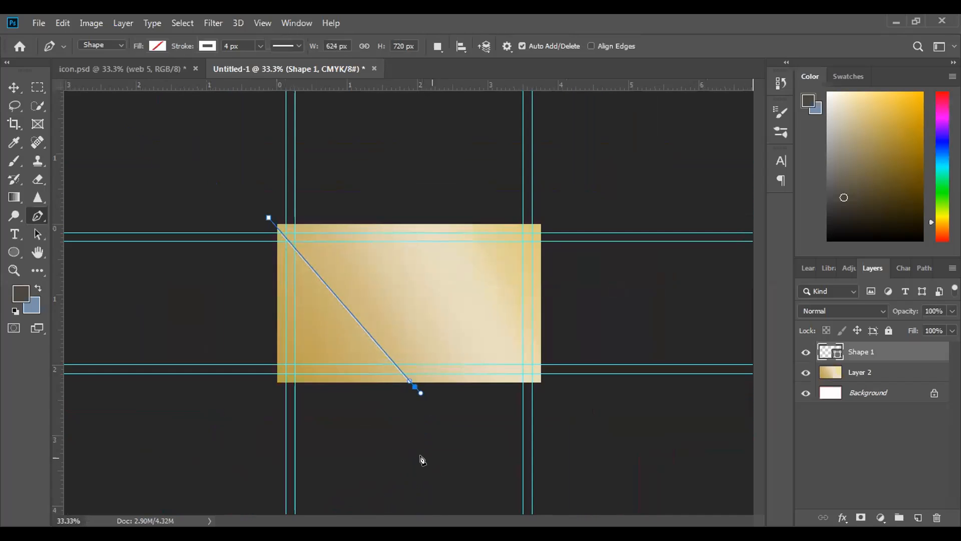
key(ctrl+z)
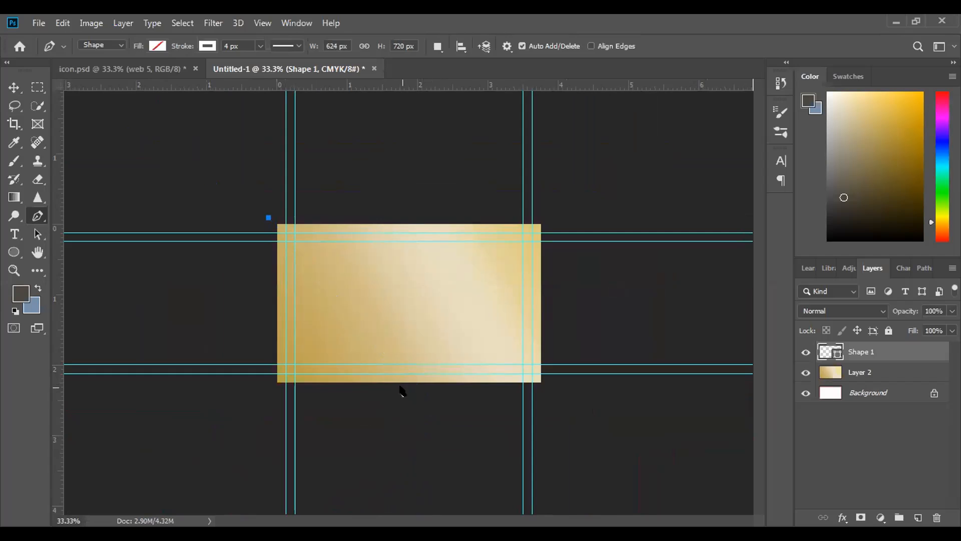
drag(402, 383, 355, 514)
key(ctrl+z)
key(ctrl+z)
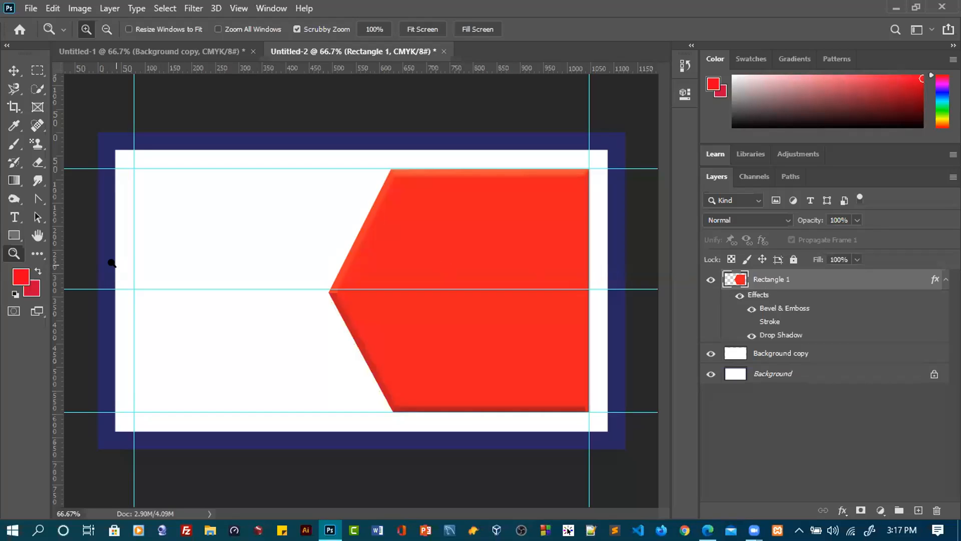
Set the Rectangle tool's fill and stroke to green in the document with the red arrow-like shape
drag(13, 238, 63, 232)
click(158, 30)
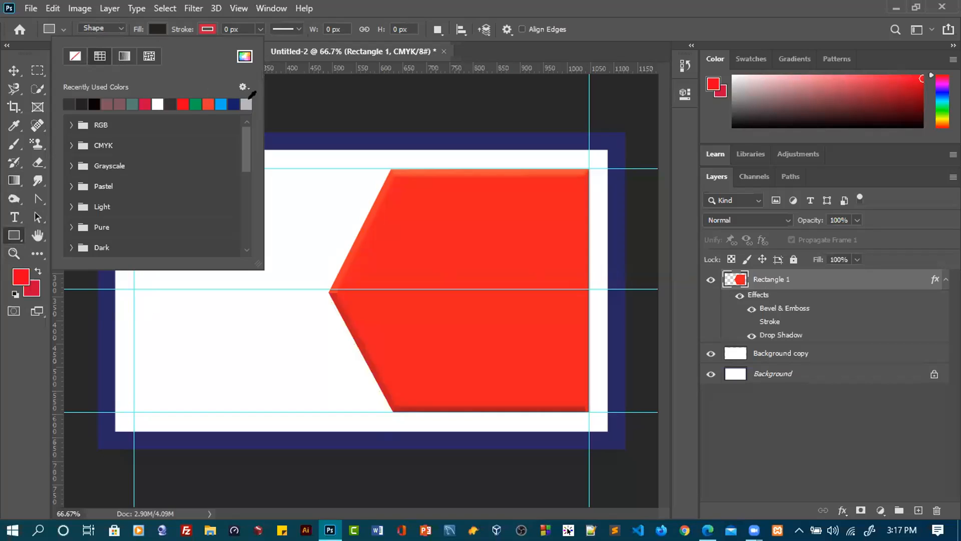
click(196, 103)
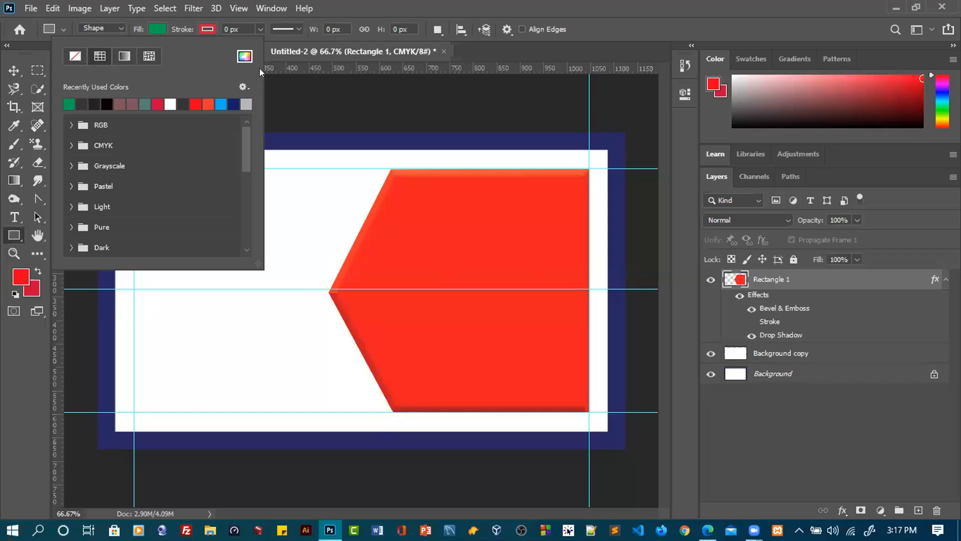
click(199, 28)
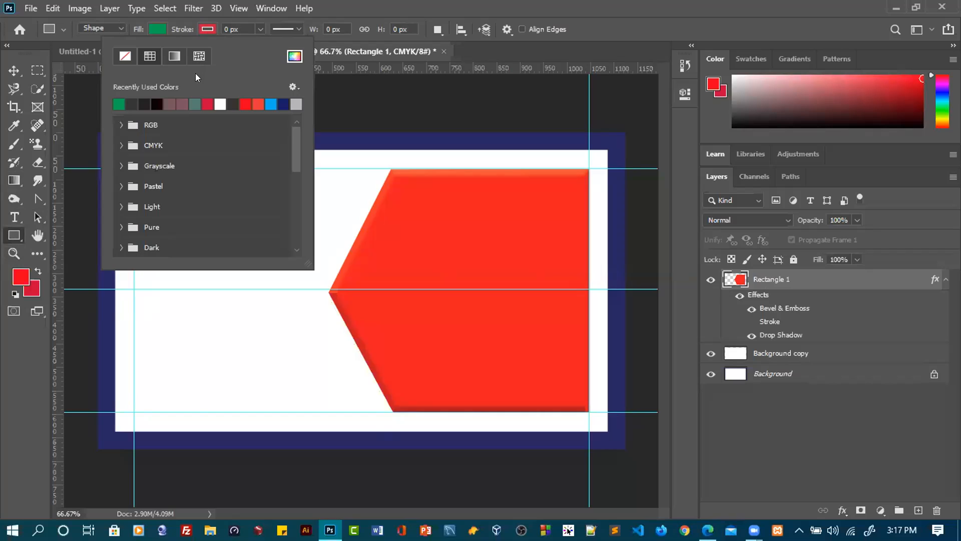
click(119, 103)
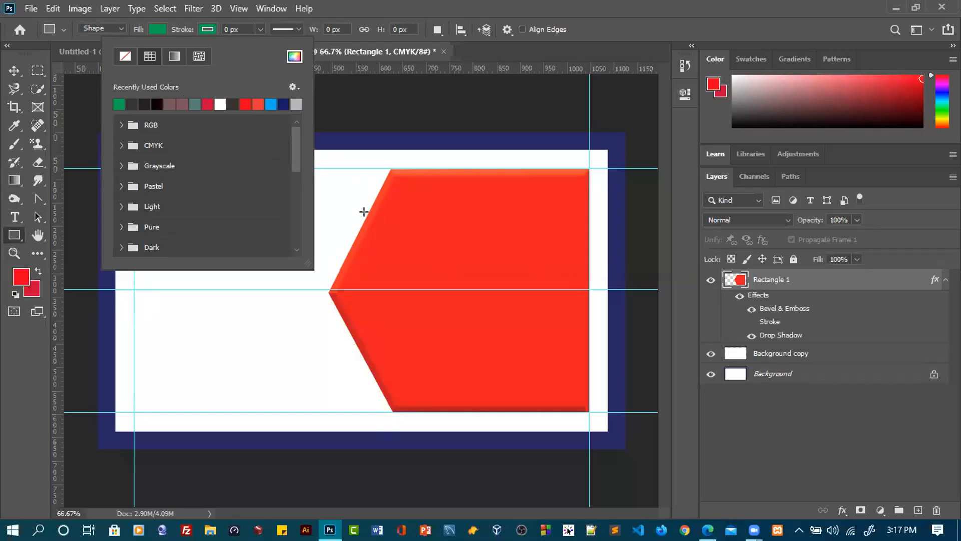
Create a 100 by 100 px green rectangle from its centre near the red shape's upper slanted edge
click(354, 197)
click(350, 197)
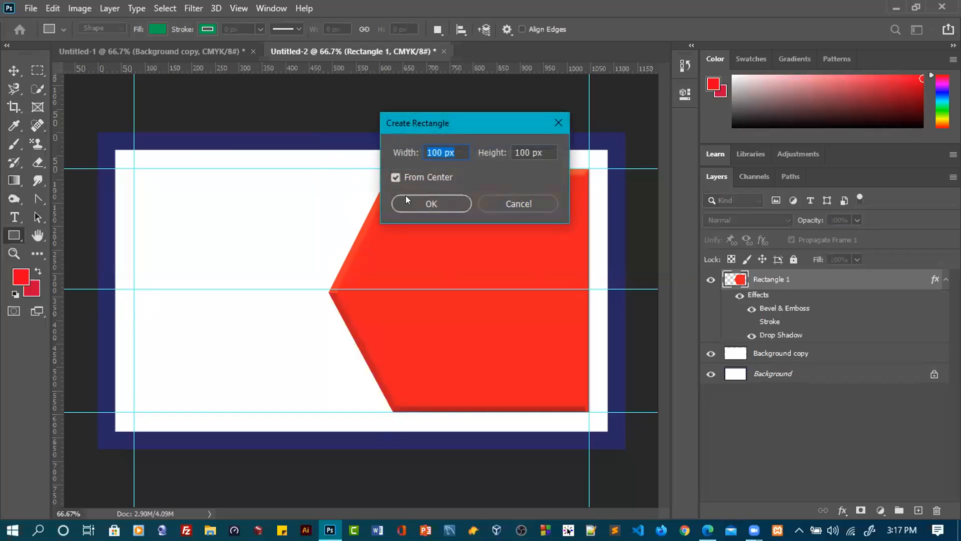
click(454, 205)
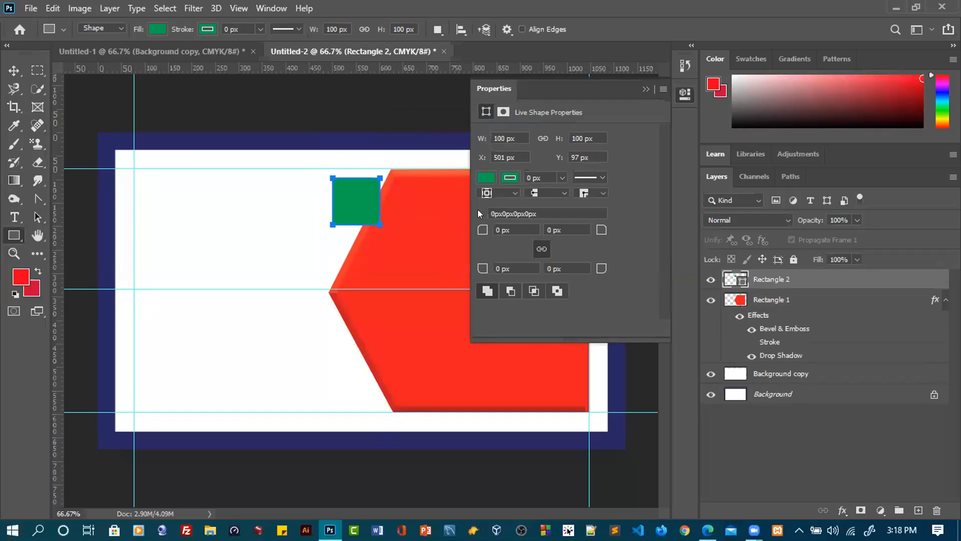
click(645, 89)
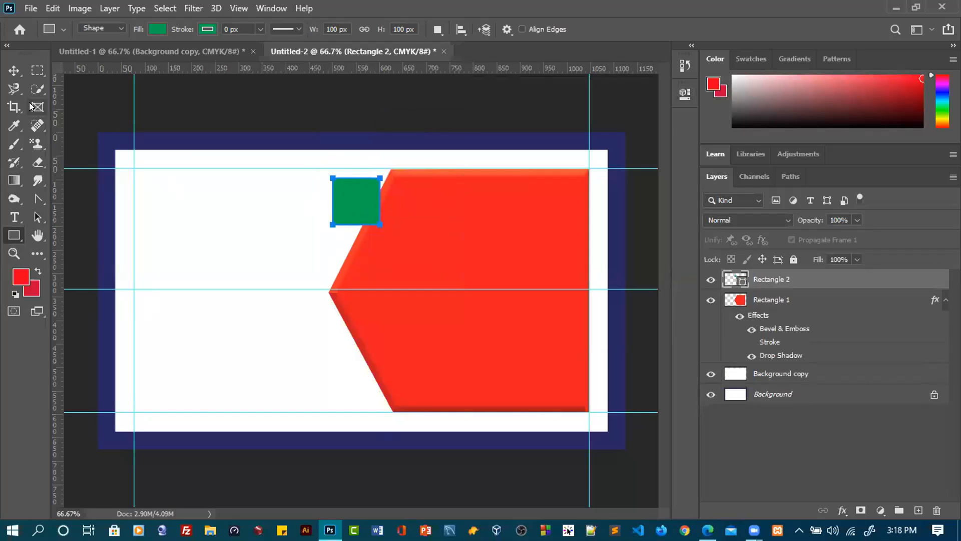
Position and stretch the green rectangle to 420 by 520 px so it covers the straight right-hand part of the red shape
click(14, 71)
drag(355, 178, 429, 412)
drag(454, 290, 582, 266)
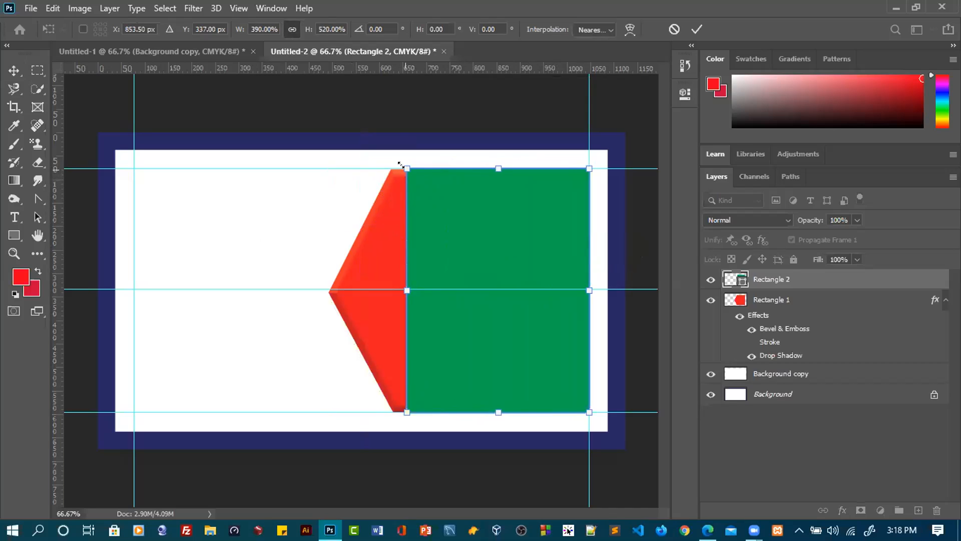
drag(398, 293, 389, 288)
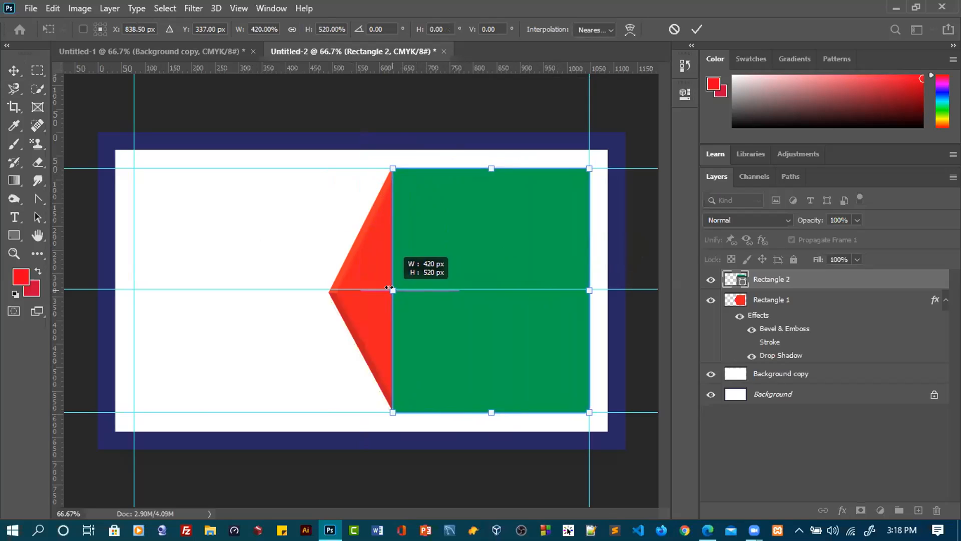
drag(390, 287, 403, 233)
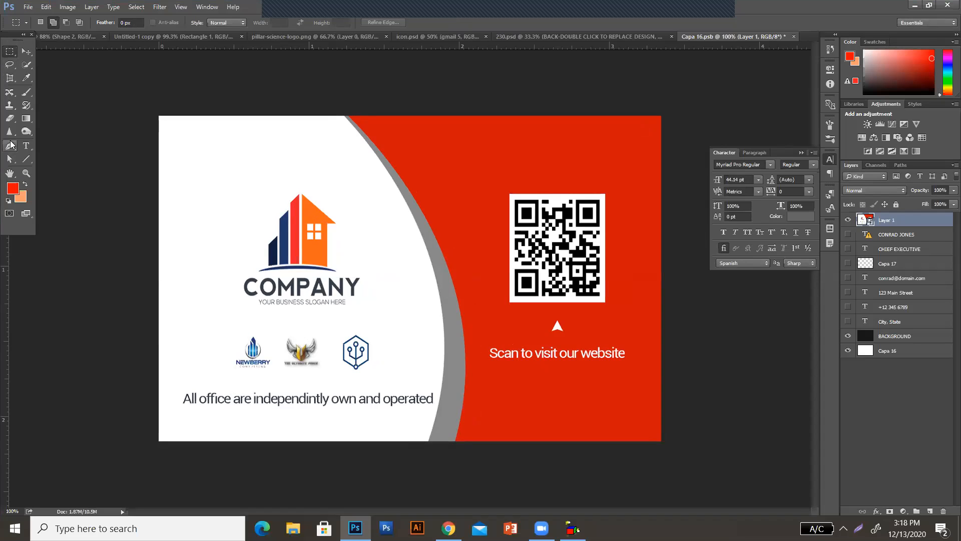
Save the red and white company card document with the QR code
click(28, 7)
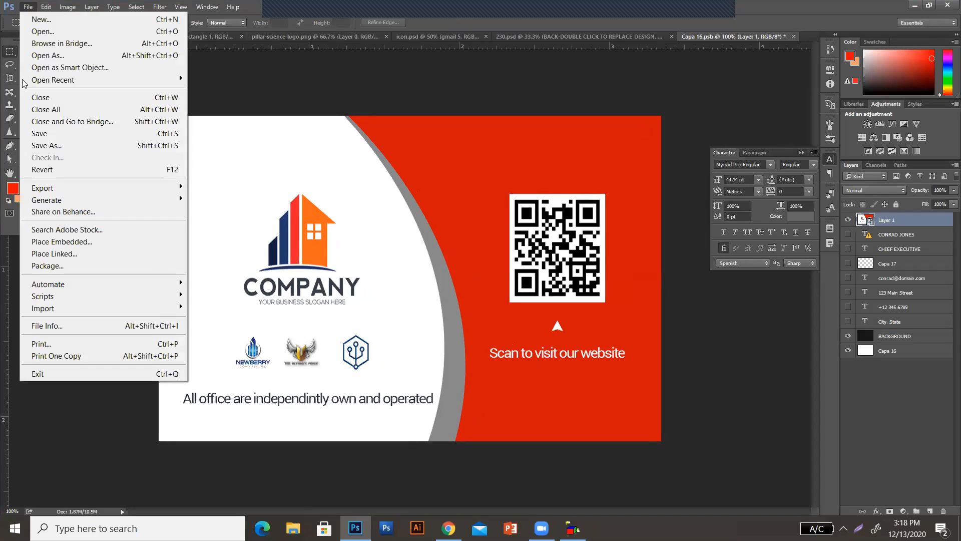
click(36, 134)
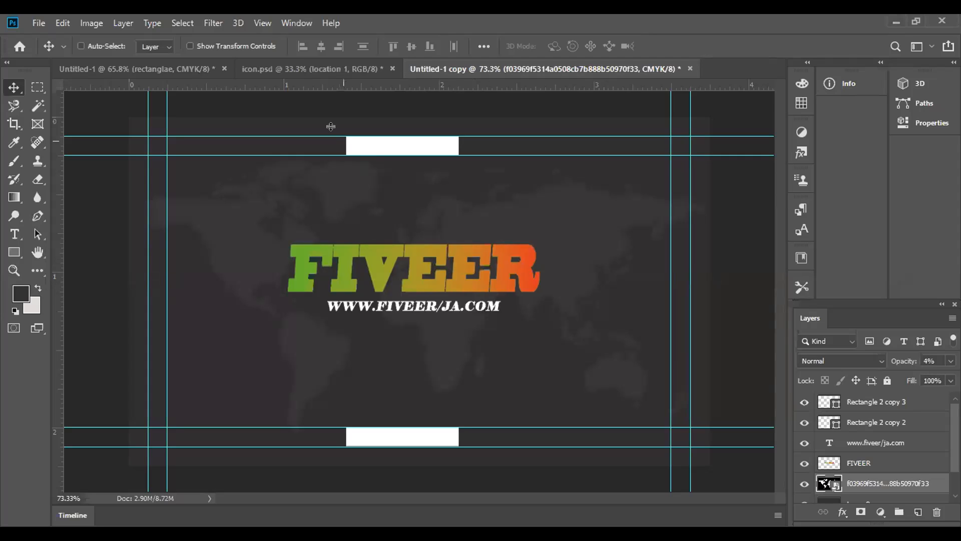
Browse the Open dialog to the Mockup folder inside Adobe Photoshop CC, Part 2 on drive D
click(299, 69)
click(38, 23)
click(50, 50)
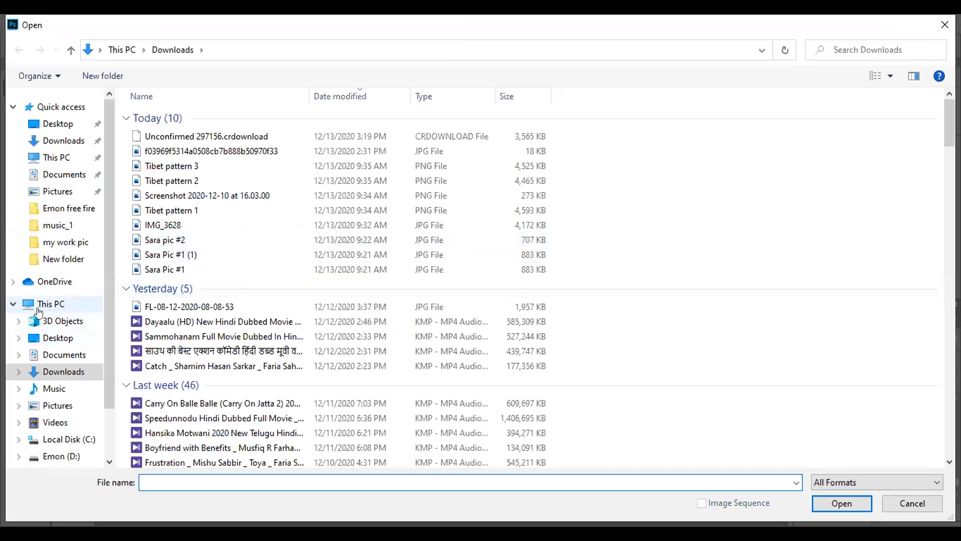
click(47, 303)
double_click(375, 245)
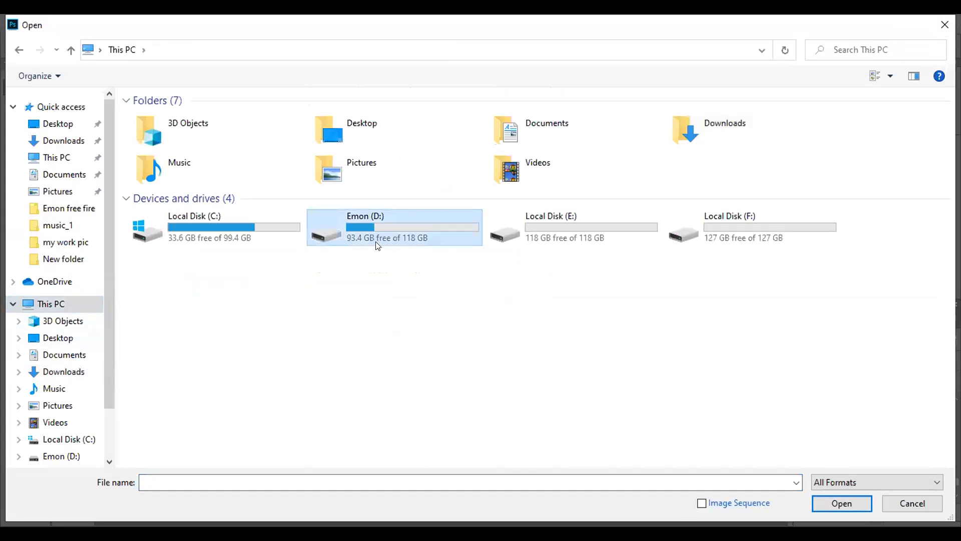
double_click(225, 119)
double_click(225, 120)
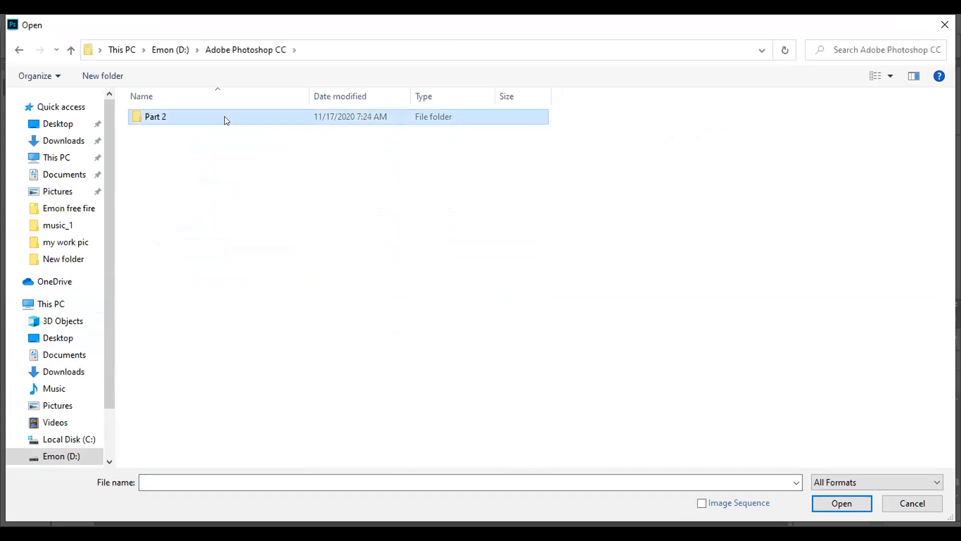
click(172, 146)
double_click(172, 147)
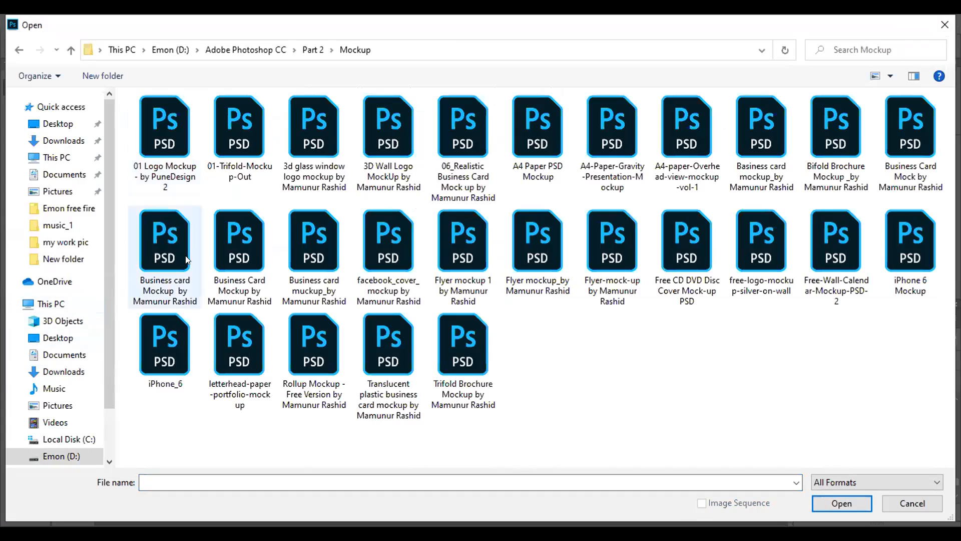
Open the Business Card Mock file together with the first two Business Card Mockup files in the next row
click(902, 143)
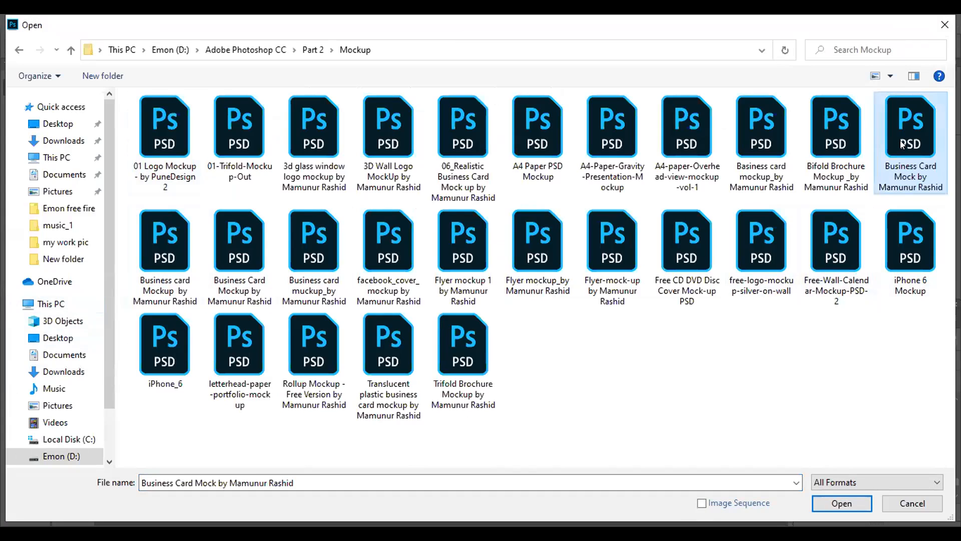
ctrl+click(170, 235)
ctrl+click(218, 235)
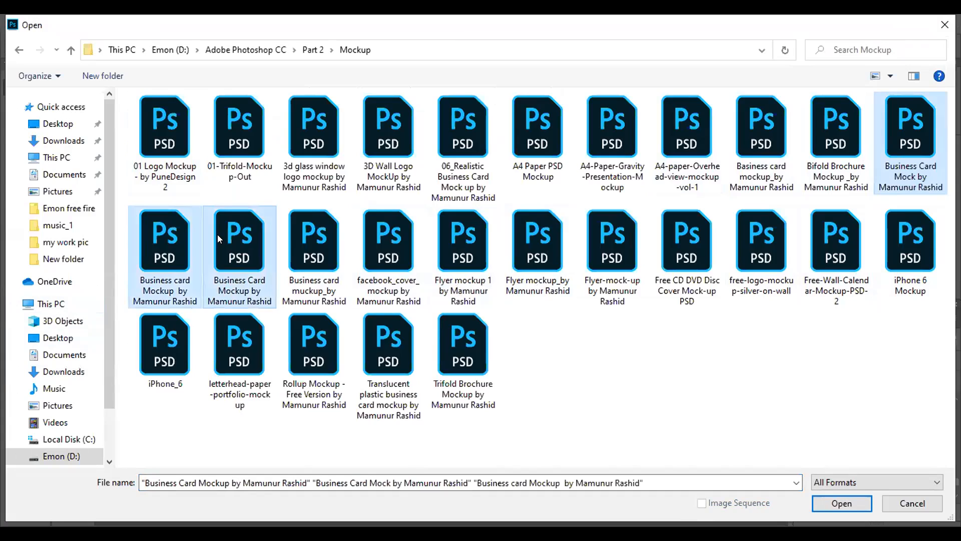
click(827, 503)
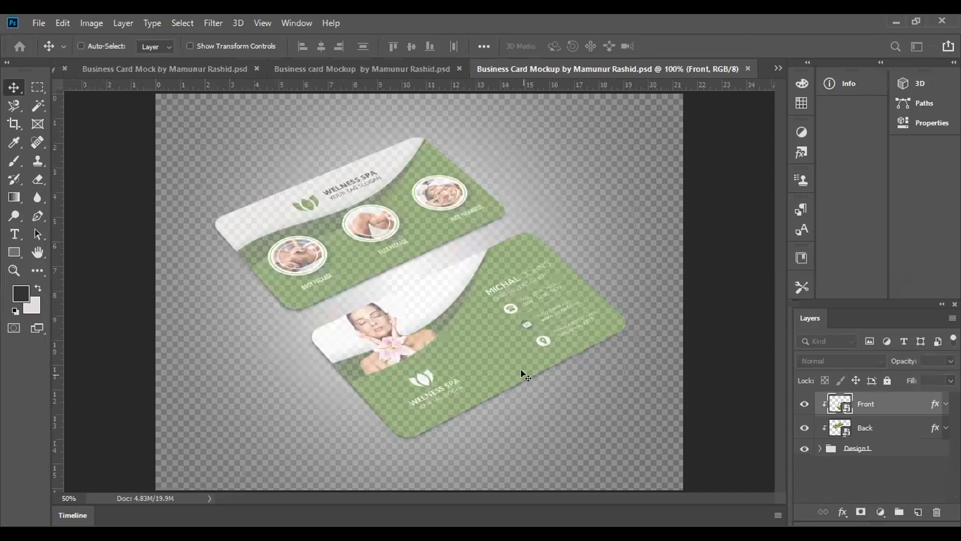
Close the green spa mockup, compare the two remaining mockups and switch to Business Card Mock with stacked cards on wood
click(746, 69)
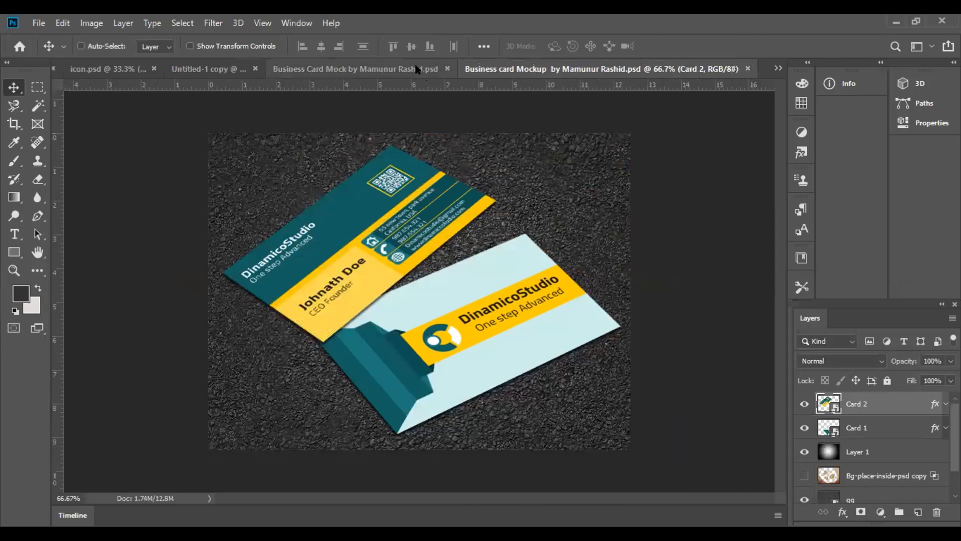
click(429, 70)
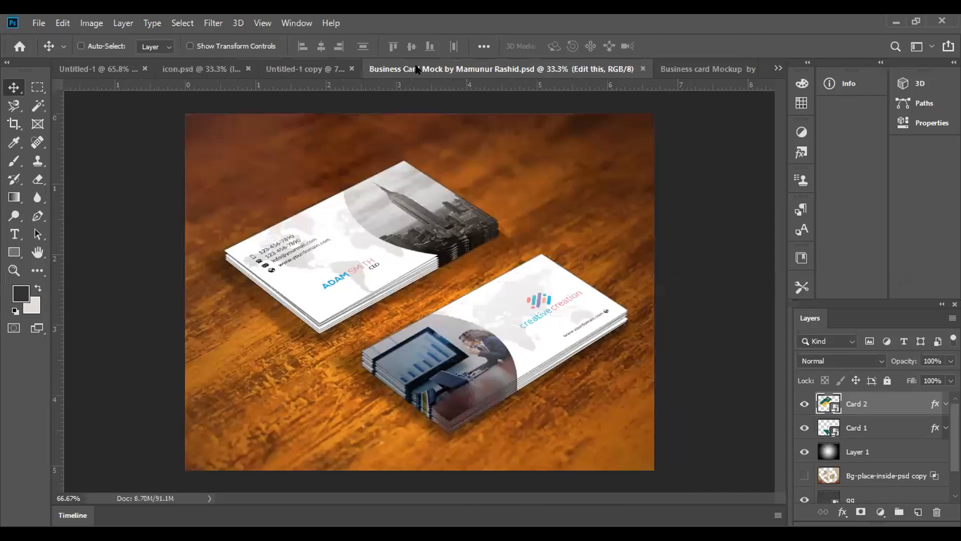
click(722, 68)
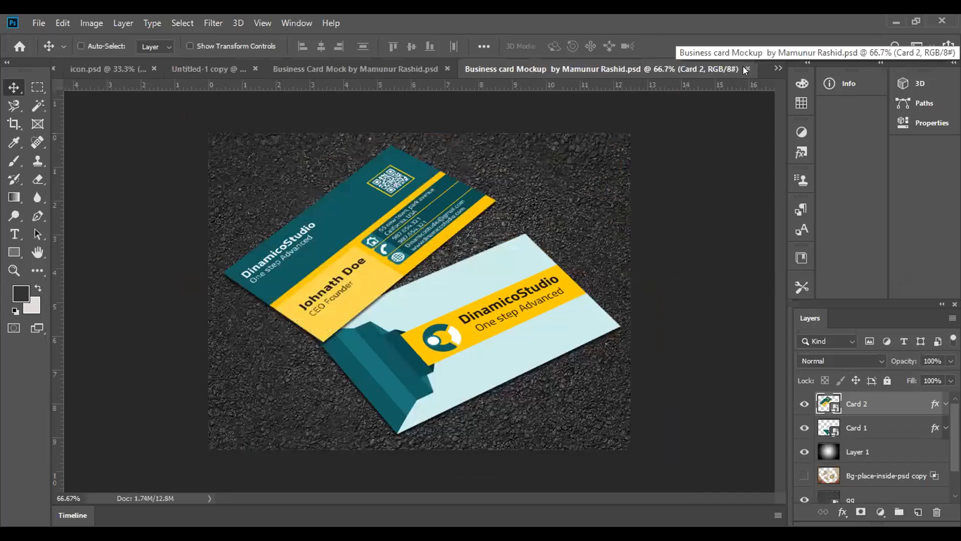
click(428, 69)
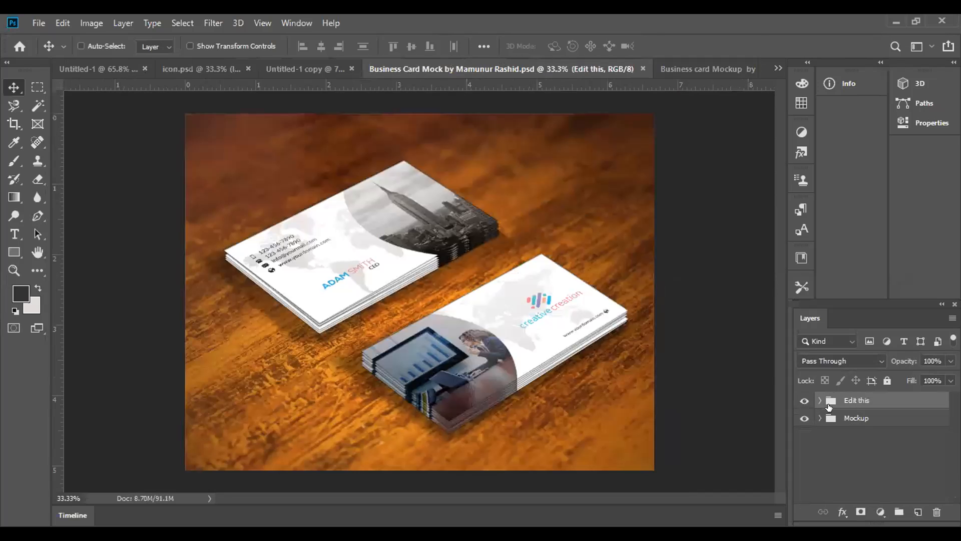
Expand the mockup's Mockup and front groups and open the contents of the Front copy 5 smart object
click(820, 417)
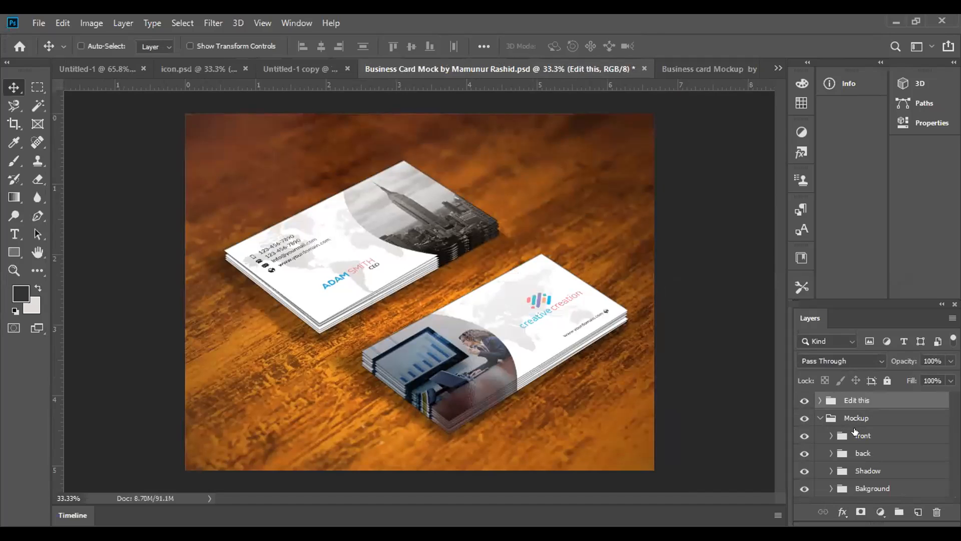
click(855, 431)
click(829, 434)
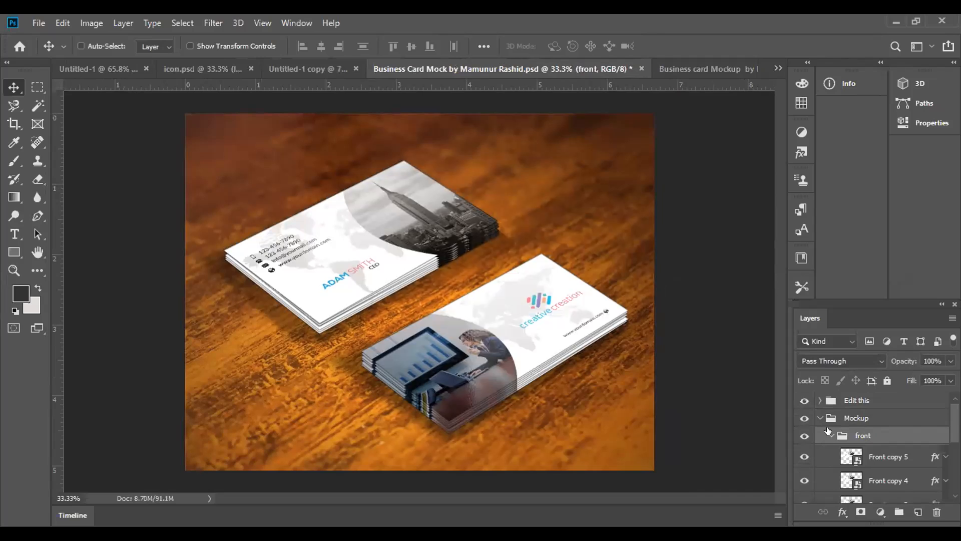
scroll(830, 431, down, 1)
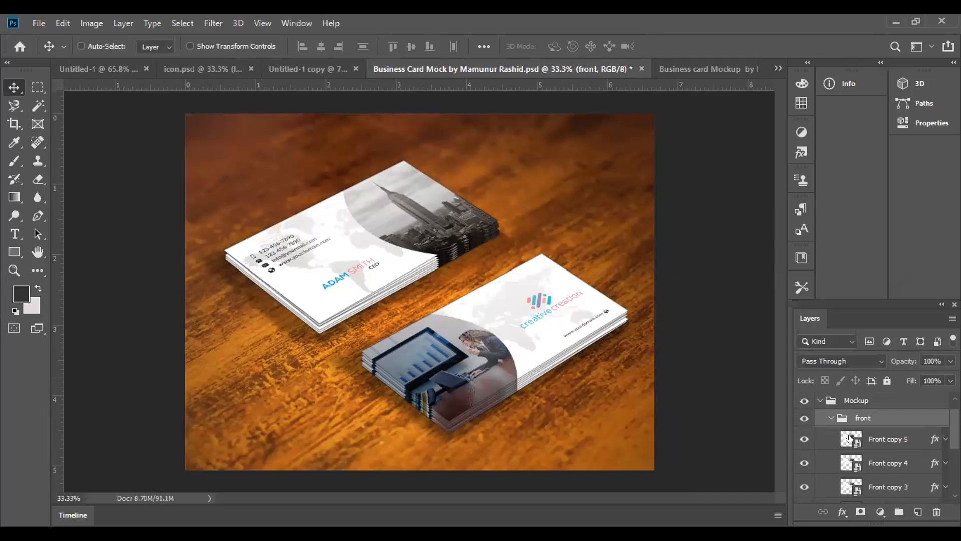
scroll(849, 434, down, 2)
scroll(848, 430, up, 3)
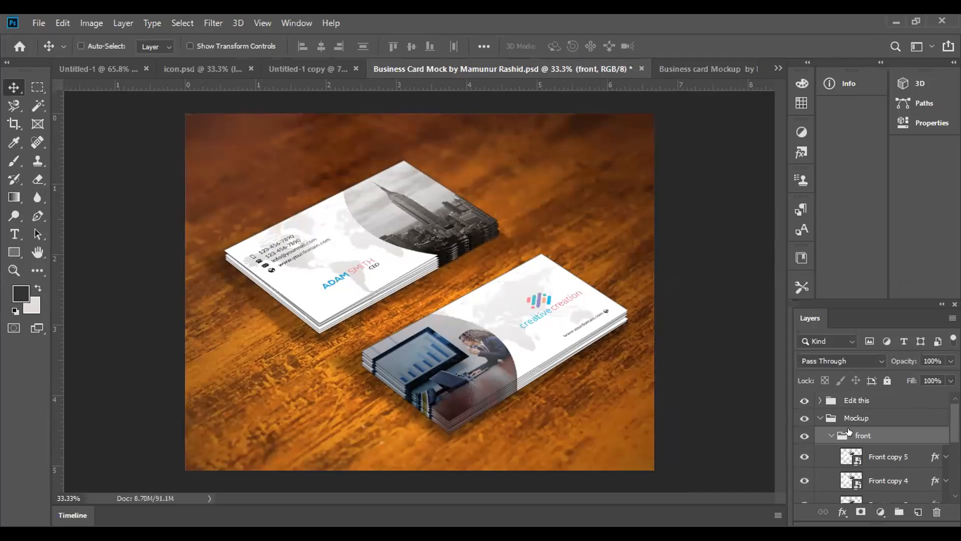
double_click(851, 450)
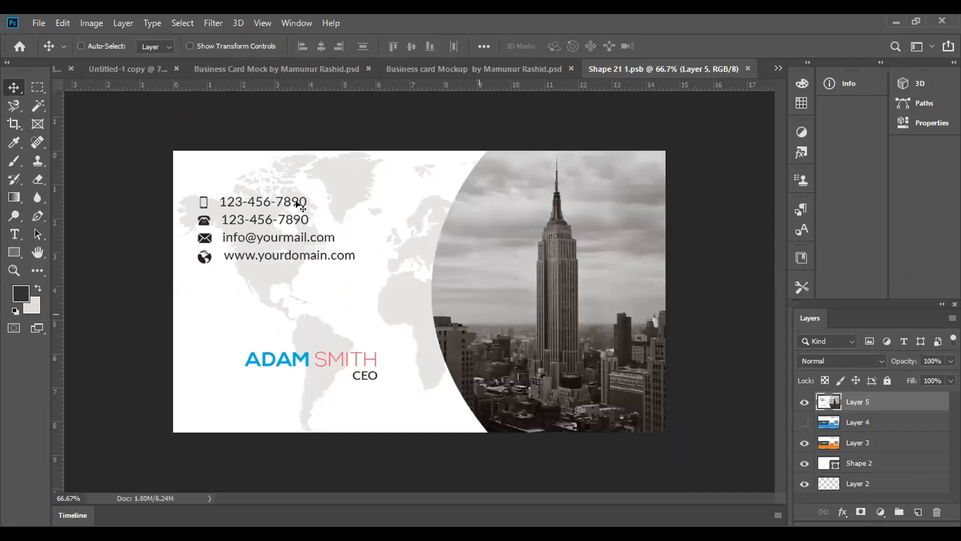
Return to the dark and white FIVEER card in Untitled-1 and marquee-select the card area inside the pink border
click(114, 69)
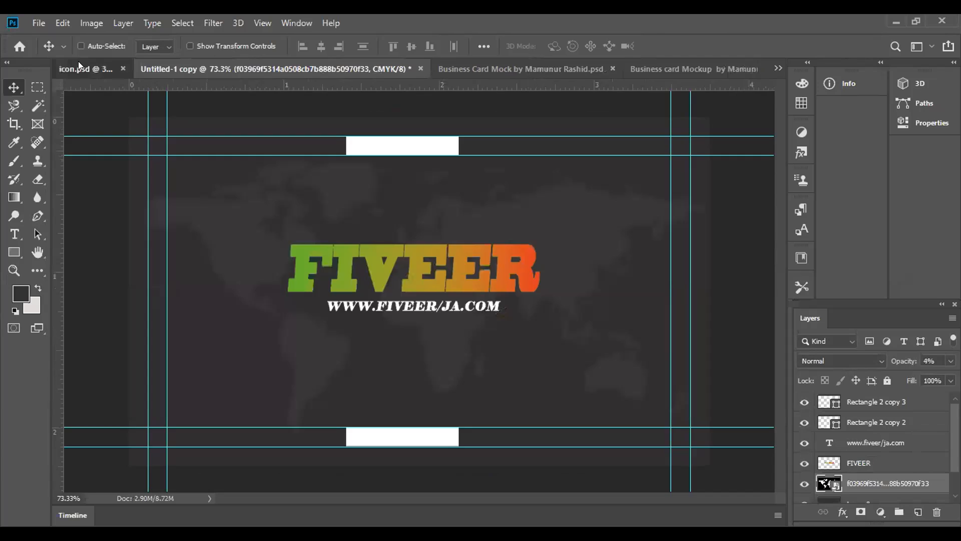
click(79, 67)
click(94, 70)
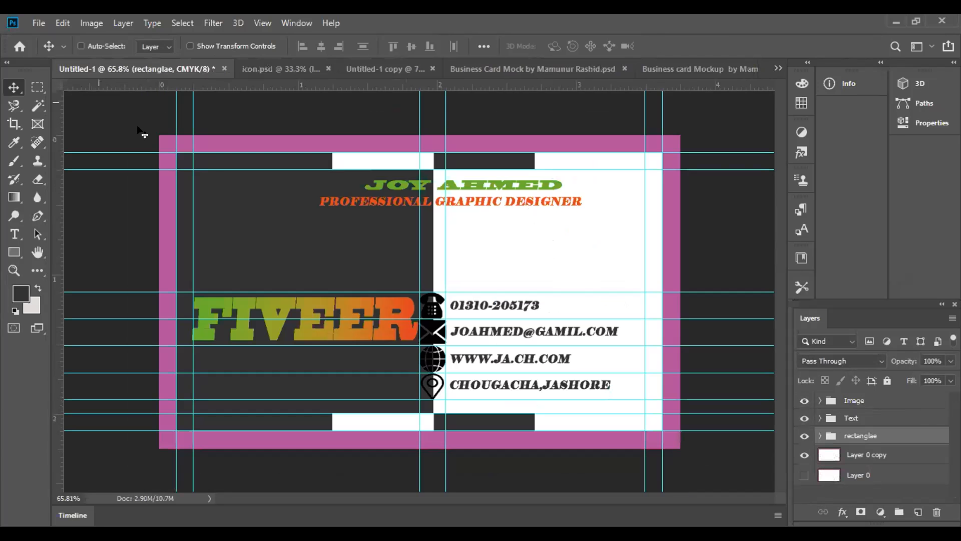
click(37, 87)
right_click(39, 87)
click(60, 88)
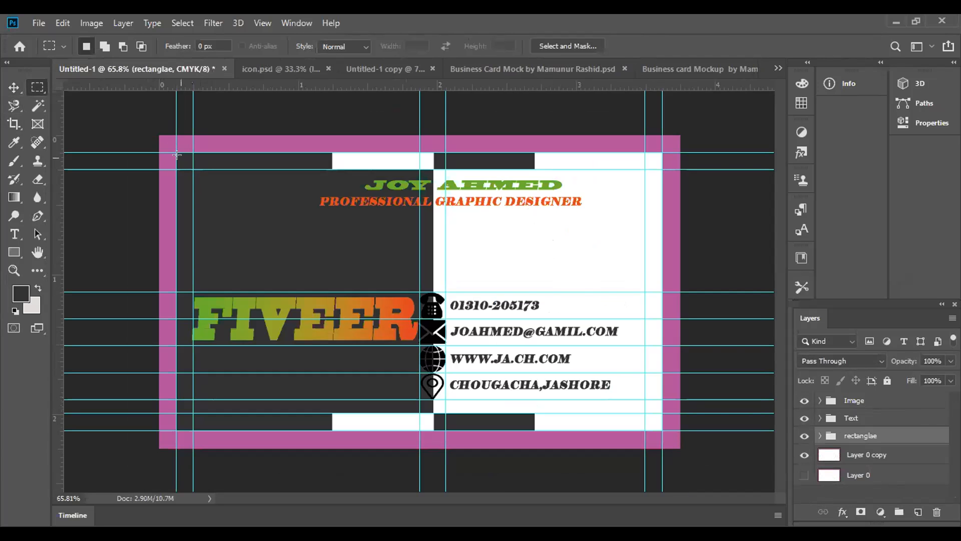
drag(174, 147, 657, 424)
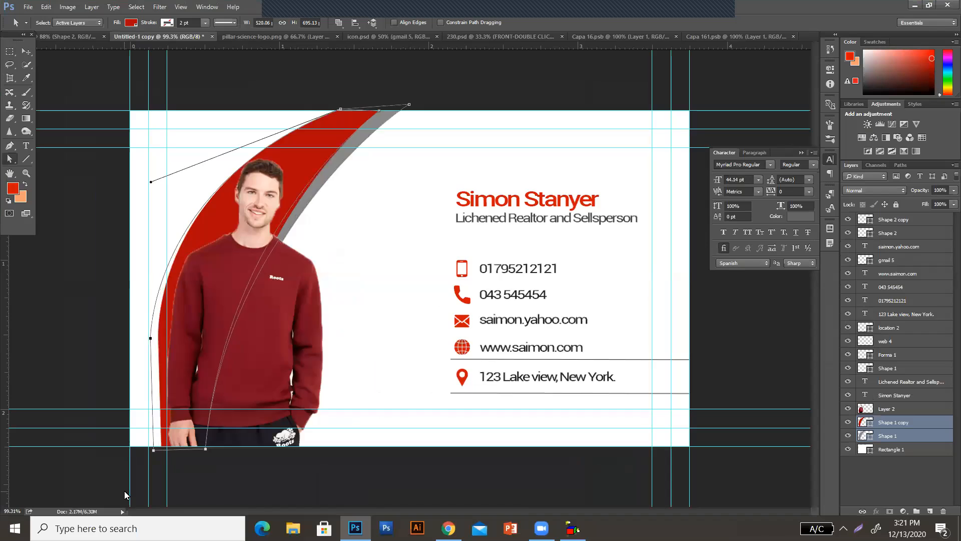
Nudge the curved shapes' path points left, then select the lower inner anchor and nudge it right on the portrait card
key(Left)
key(Left)
key(Left)
key(Left)
key(Left)
key(Left)
key(Left)
key(Left)
key(Left)
key(Left)
key(Left)
key(Left)
key(Left)
key(Left)
key(Left)
key(Left)
key(Left)
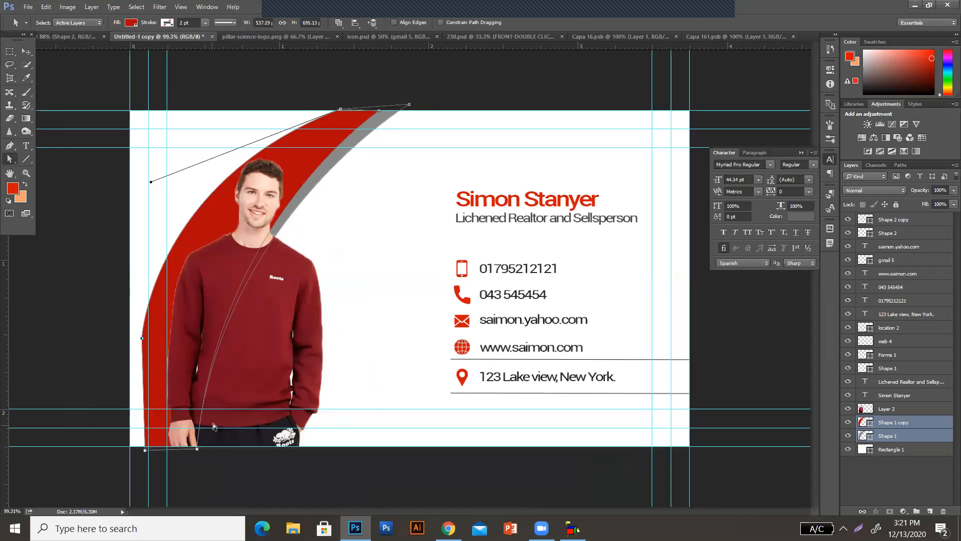
drag(219, 421, 172, 476)
key(Right)
key(Right)
key(Right)
key(Right)
key(Right)
key(Right)
key(Right)
key(Right)
key(Right)
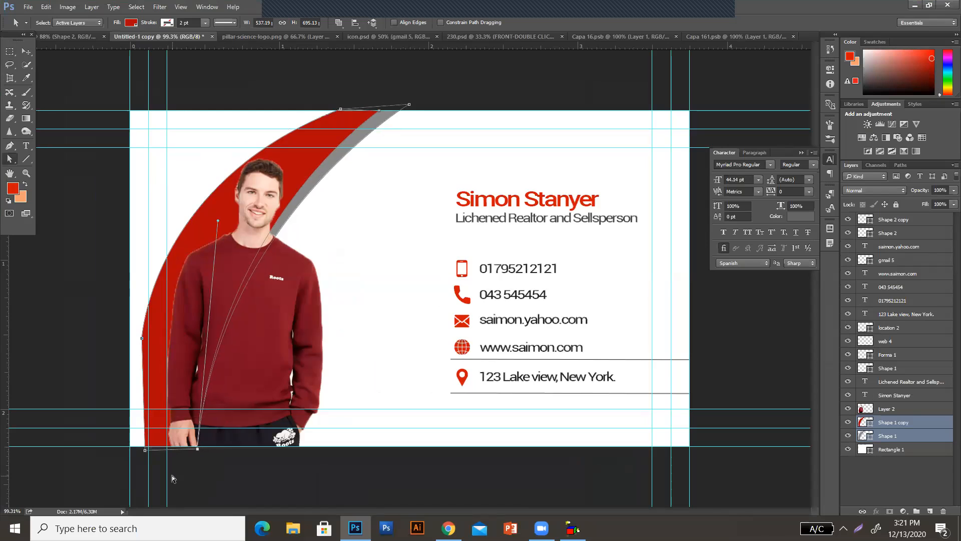
key(Right)
key(Right)
key(Right)
key(Right)
key(Right)
key(Right)
key(Right)
key(Right)
key(Right)
key(Right)
key(Right)
key(Right)
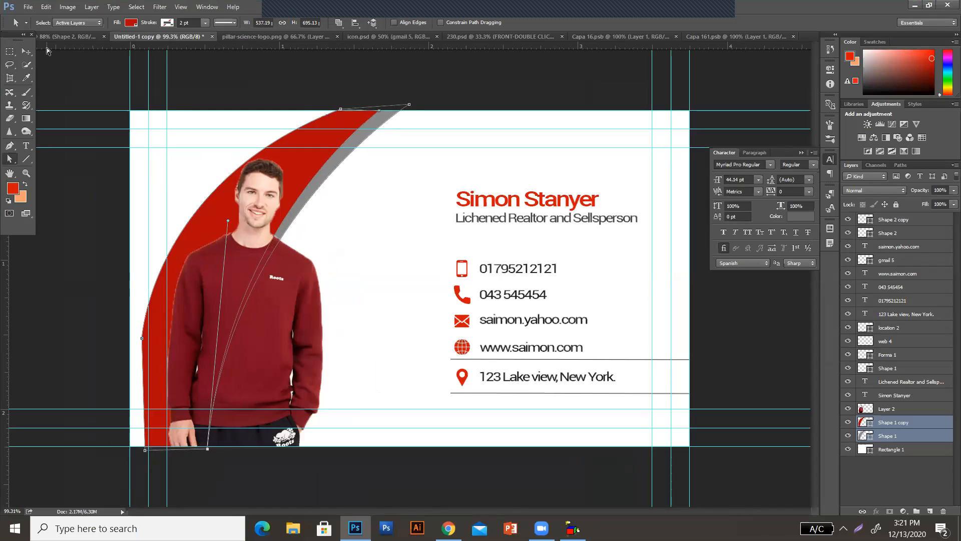
Marquee-select the portrait card's area between the outer bleed-line guides and copy it merged
click(26, 51)
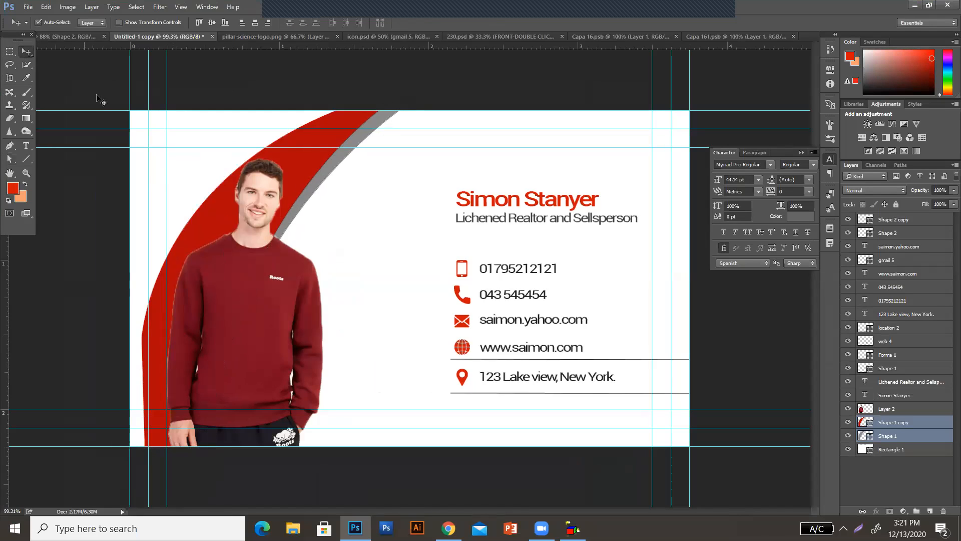
click(9, 51)
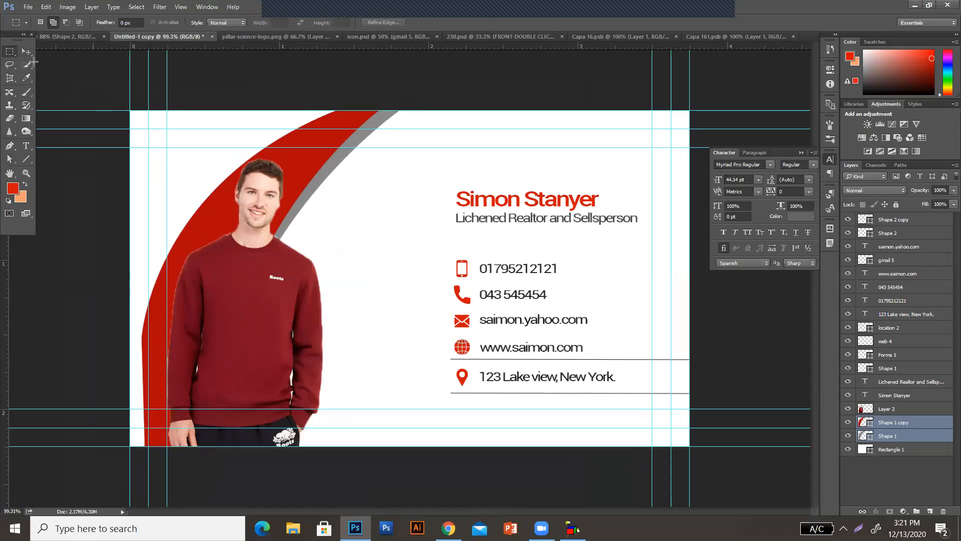
drag(149, 129, 670, 429)
click(45, 7)
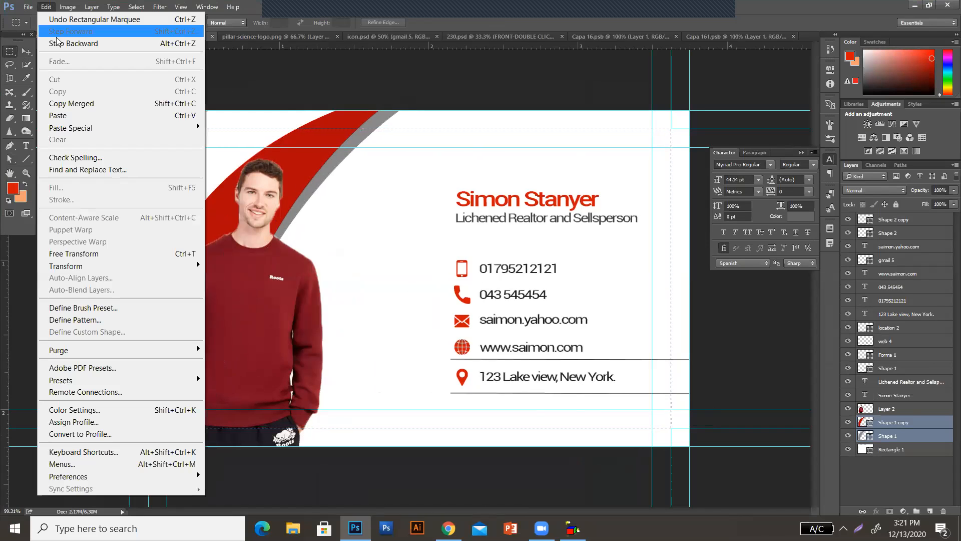
click(70, 105)
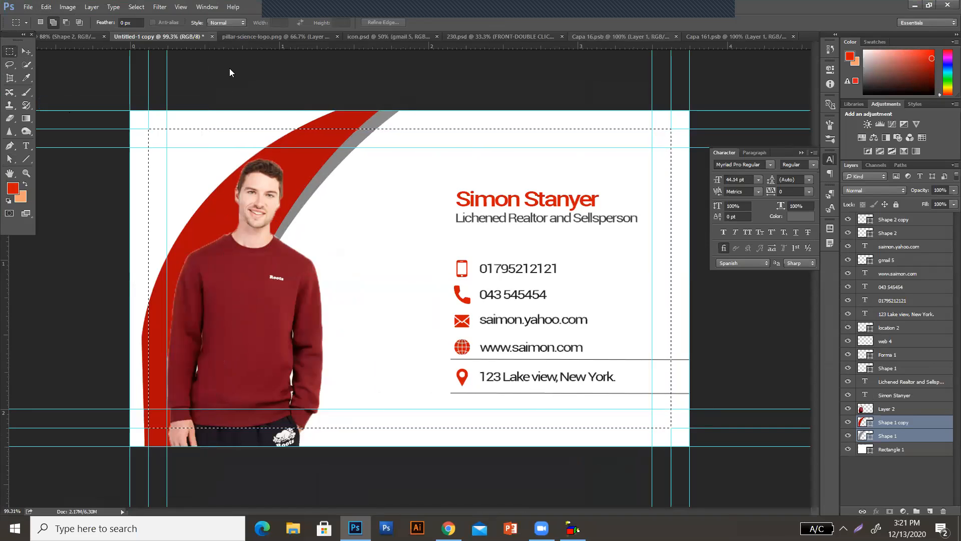
In Capa 161.psb, delete Layer 1 with the old card artwork and paste the copied card in its place
click(704, 37)
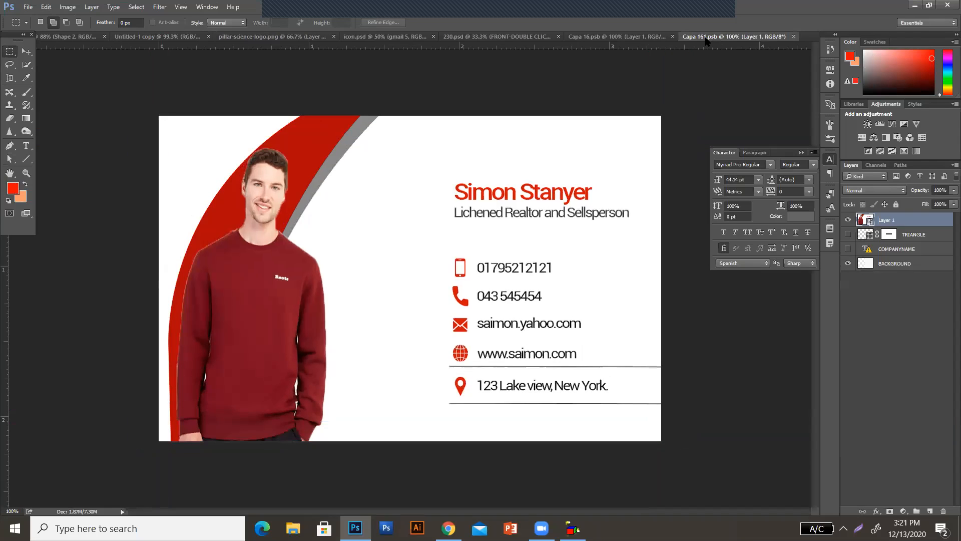
click(944, 511)
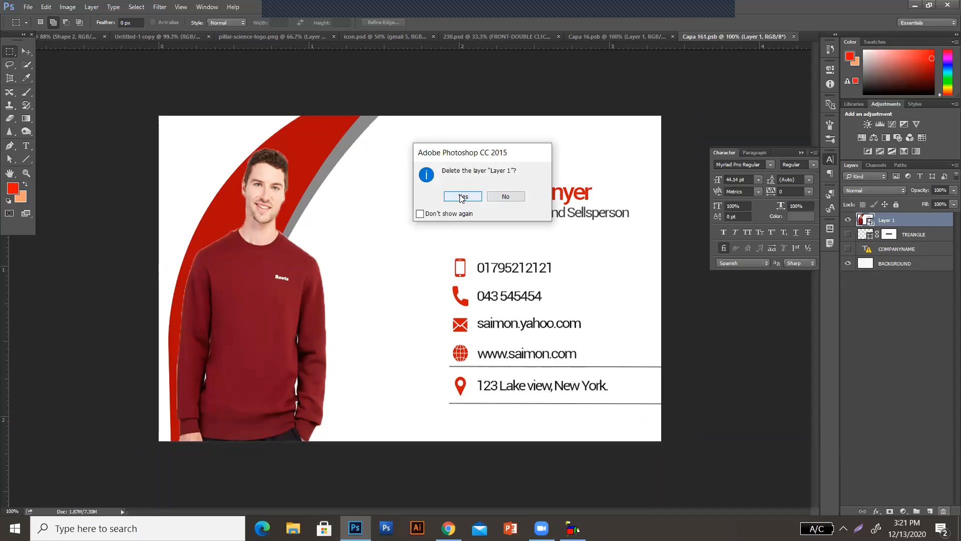
click(461, 195)
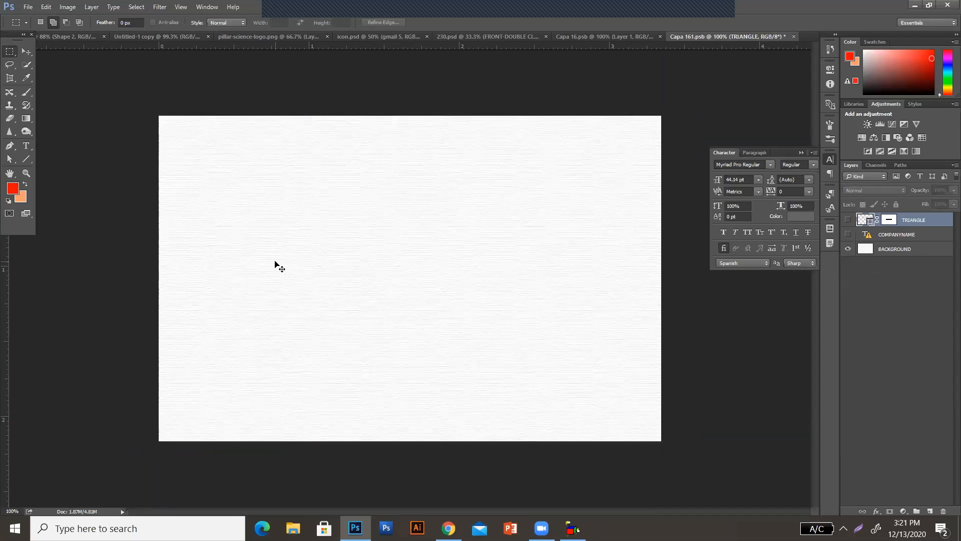
key(ctrl+z)
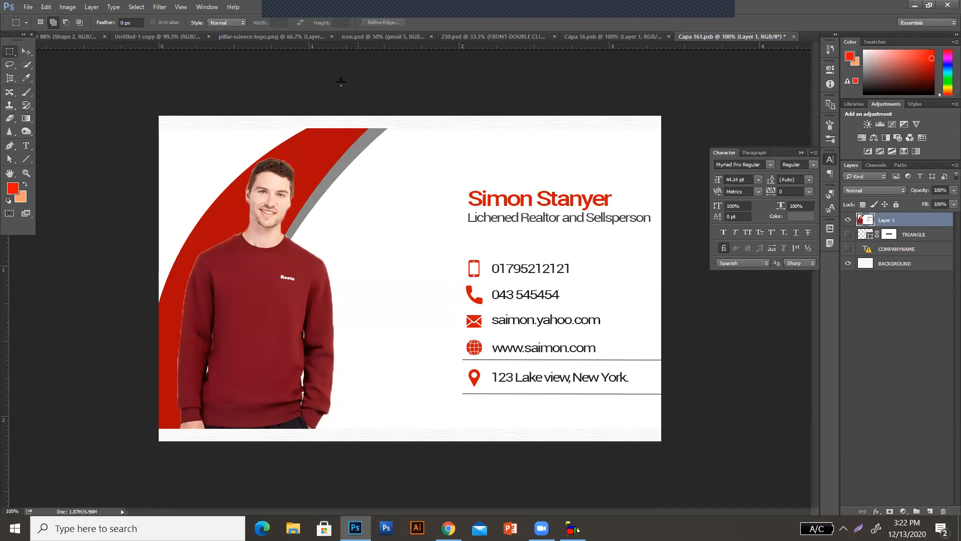
Return to Untitled-1 copy, clear the selection and marquee-select the portrait card's area between the outer bleed-line guides again
click(167, 36)
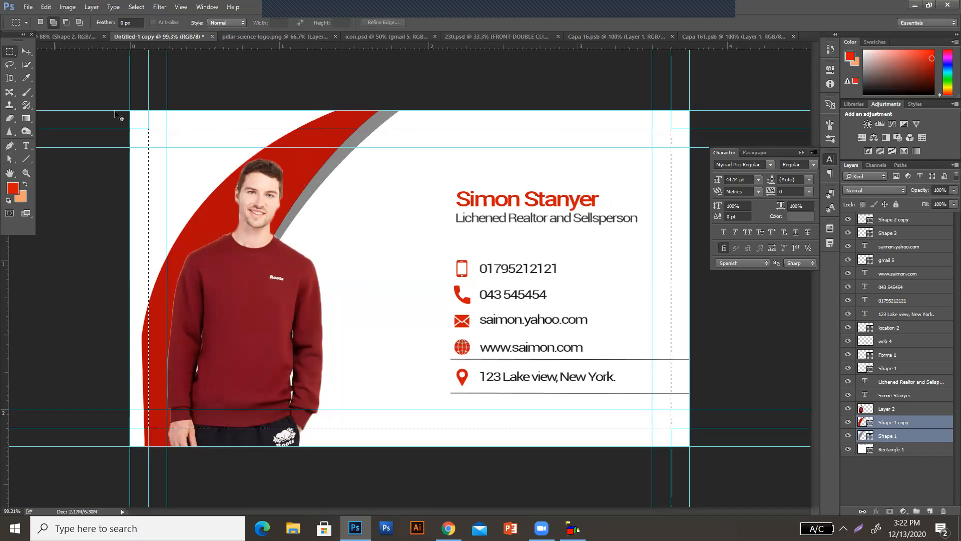
key(ctrl+d)
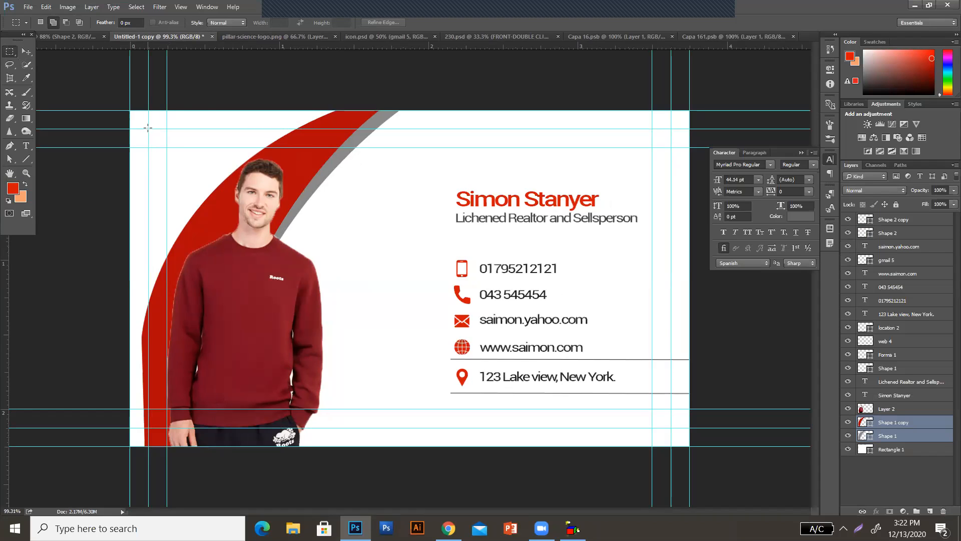
drag(152, 132, 671, 429)
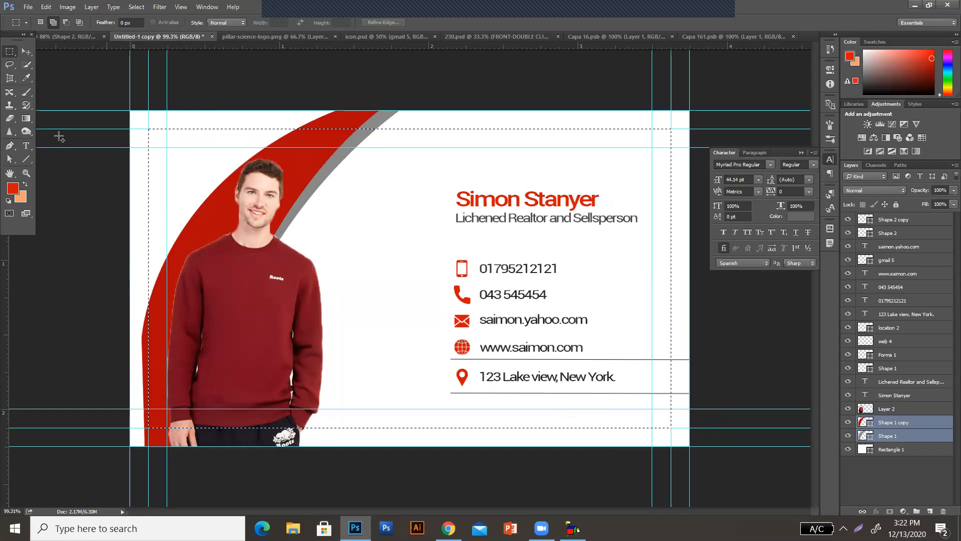
click(46, 7)
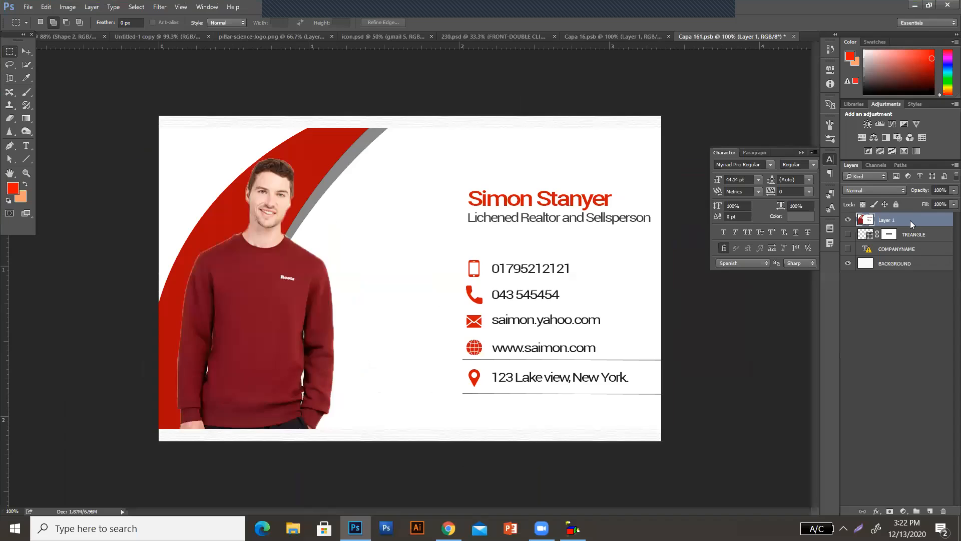
Convert Layer 1 in Capa 161.psb to a smart object and move it flush with the canvas's upper-left corner
right_click(910, 220)
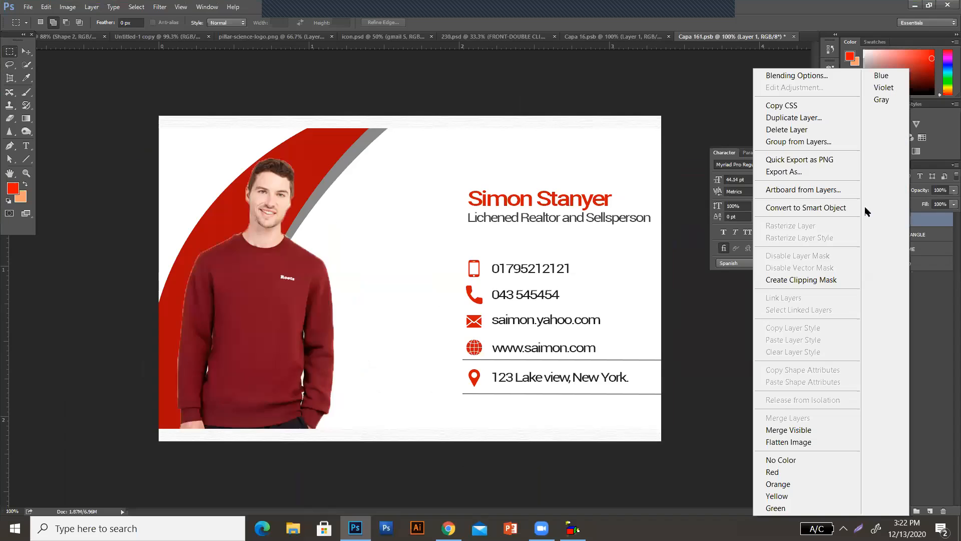
click(834, 206)
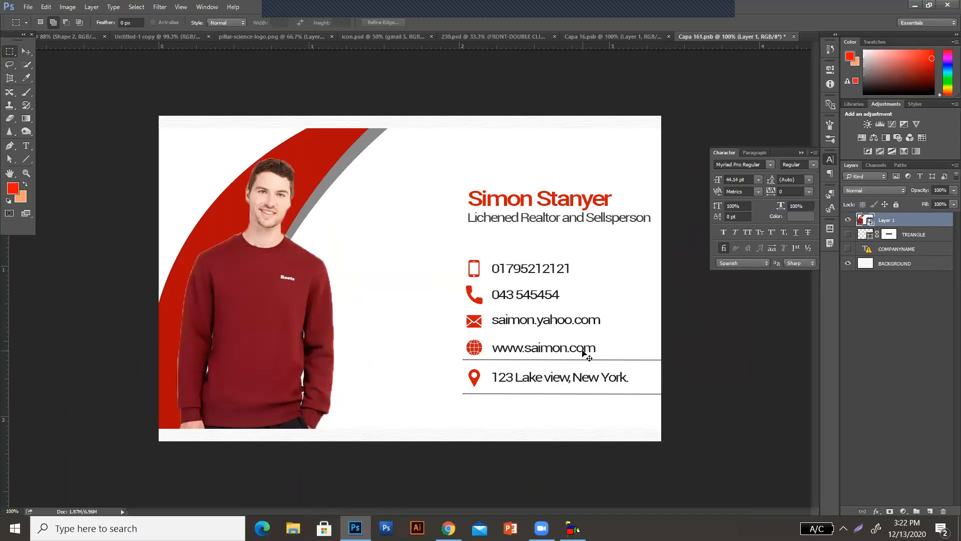
key(ctrl+t)
drag(446, 213, 446, 201)
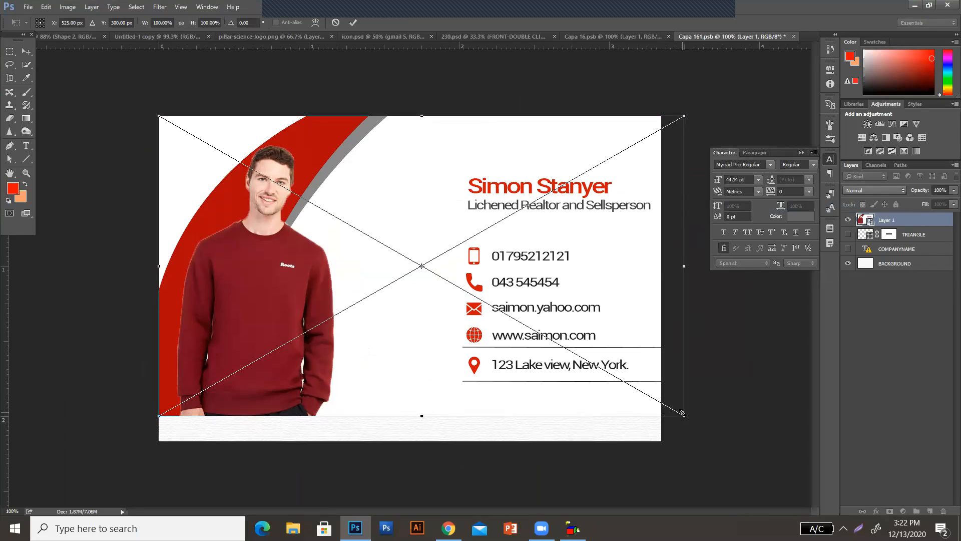
Distort the smart object's right and lower edges to match the canvas edges, at about 95.62% width and 108.33% height
right_click(461, 190)
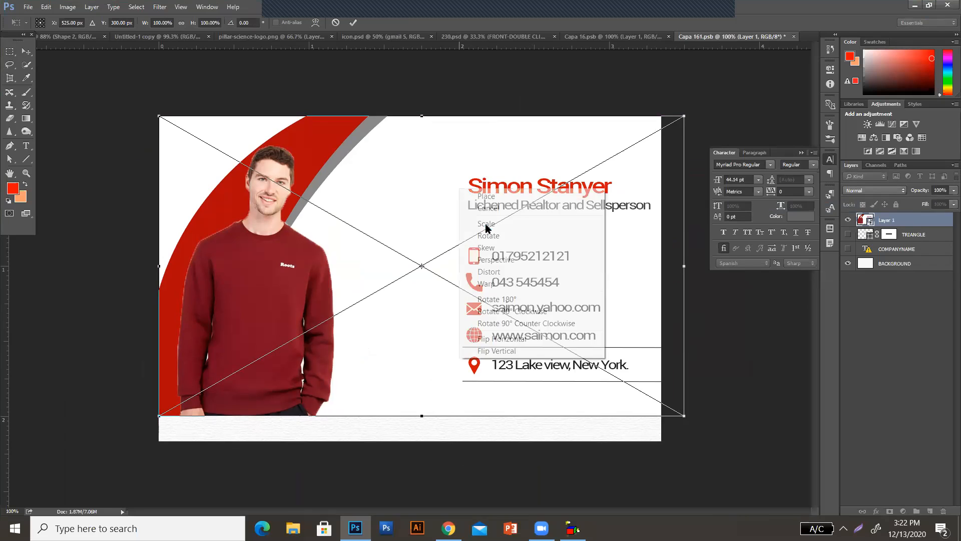
click(500, 271)
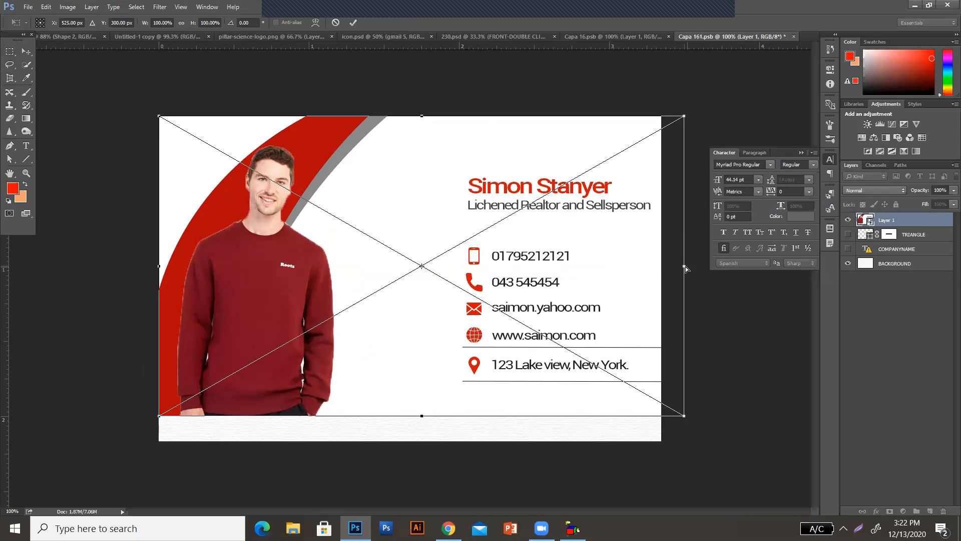
drag(683, 266, 661, 266)
drag(410, 417, 412, 441)
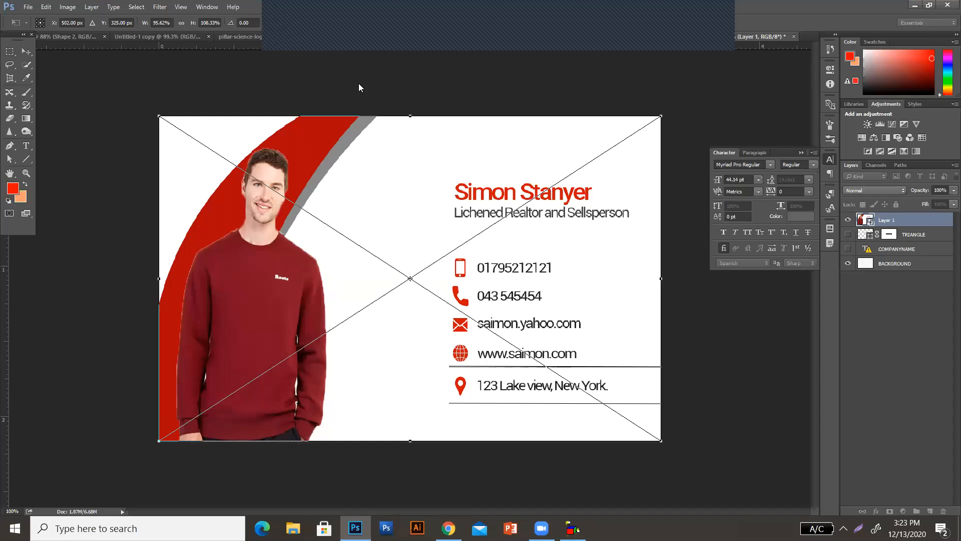
key(Return)
key(m)
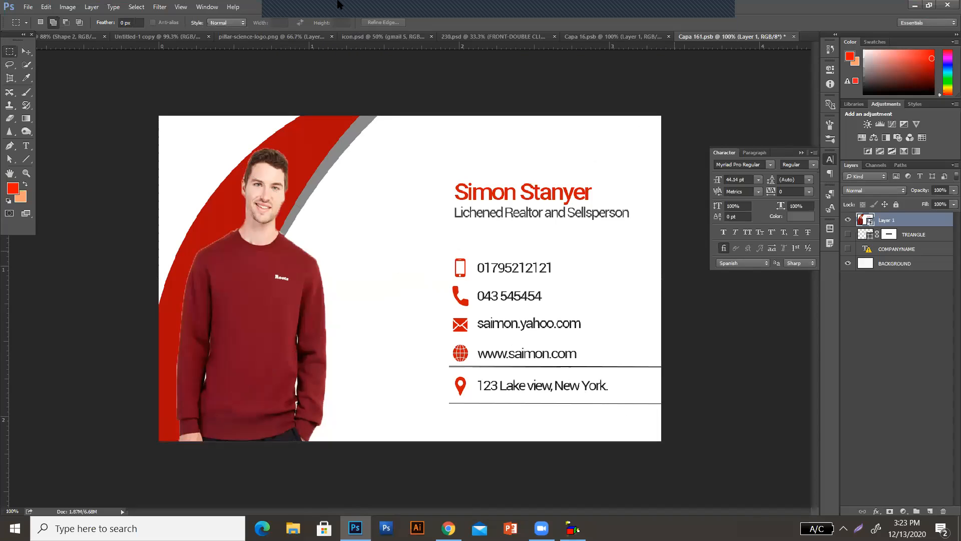
Save Capa 161.psb and view the updated card in the 230.psd mockup
key(alt+f)
click(40, 133)
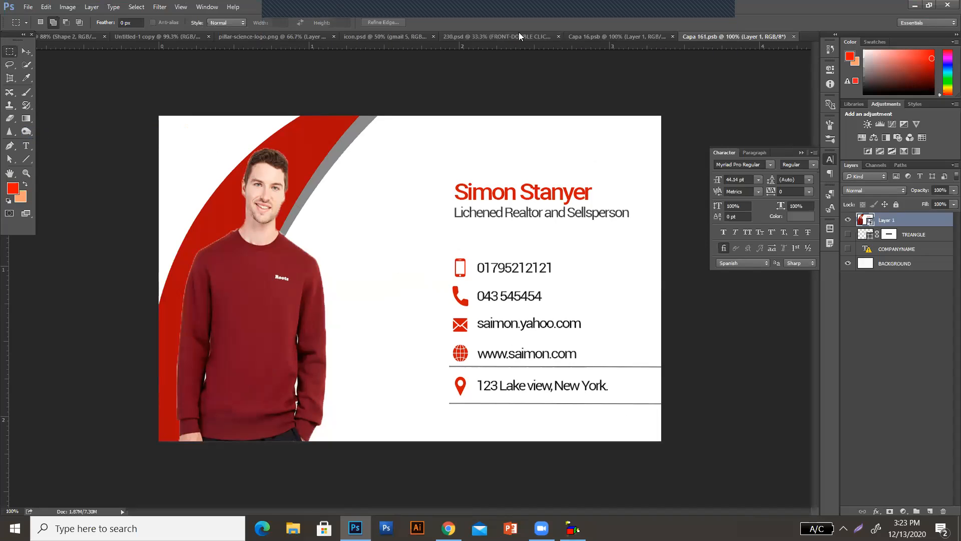
click(520, 34)
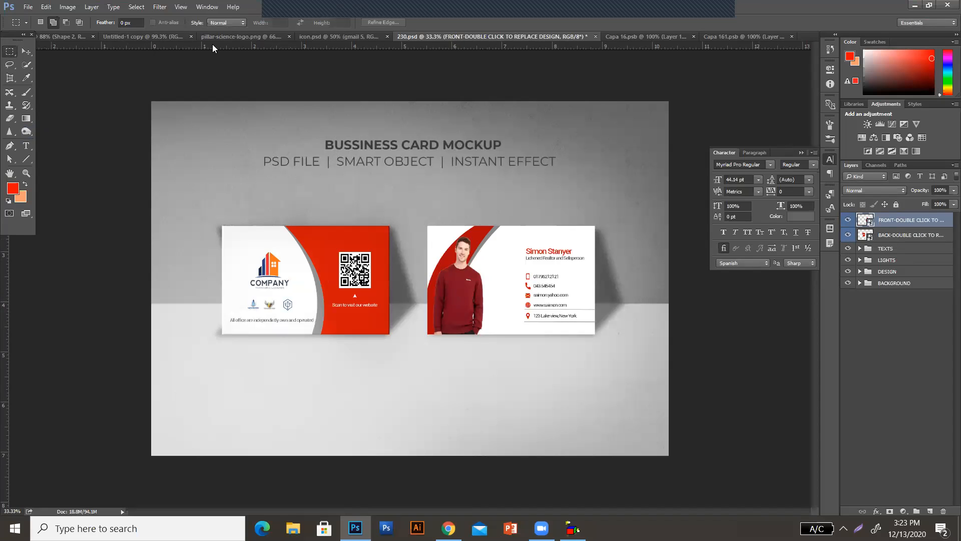
In Untitled-1 copy, enlarge the man's photo on Layer 2 to about 137.5% and reposition it over the red curve
click(155, 37)
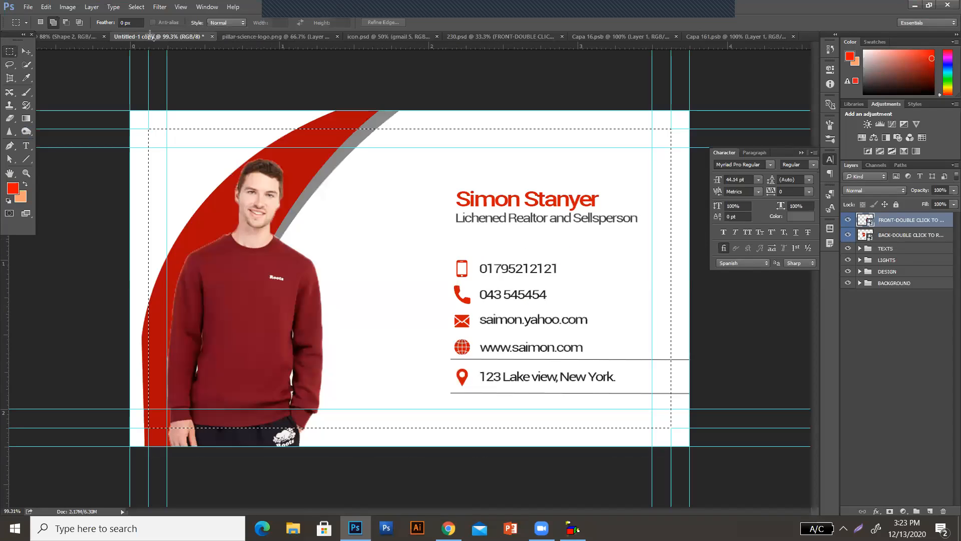
key(ctrl+d)
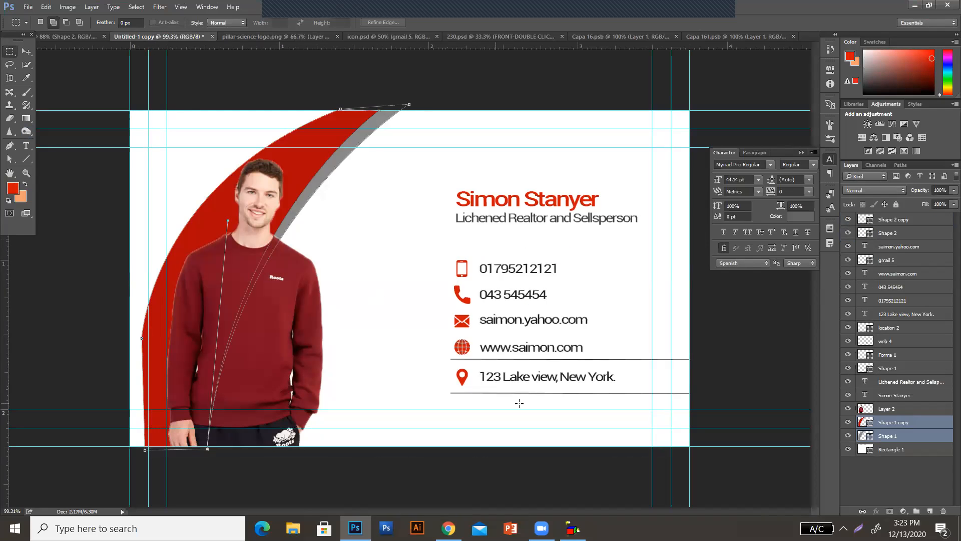
click(910, 411)
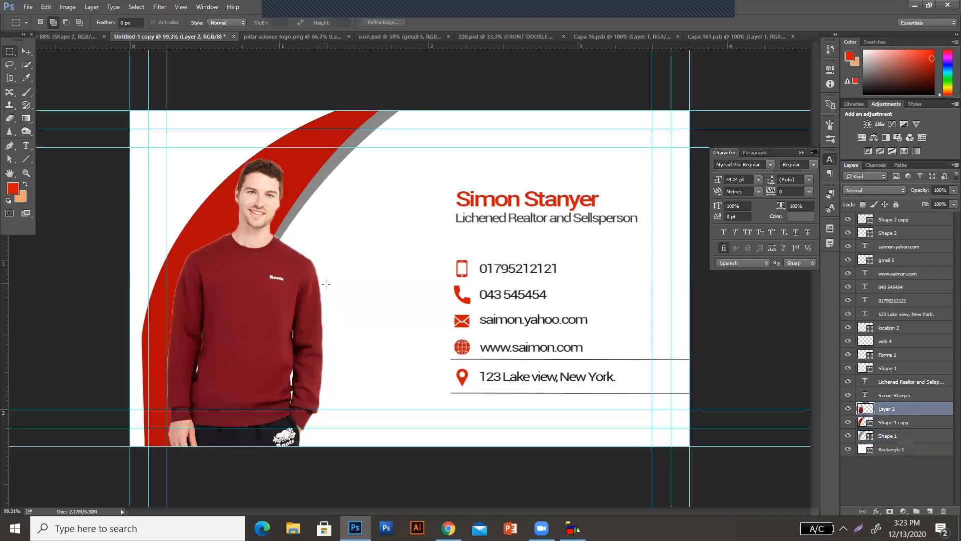
key(ctrl+t)
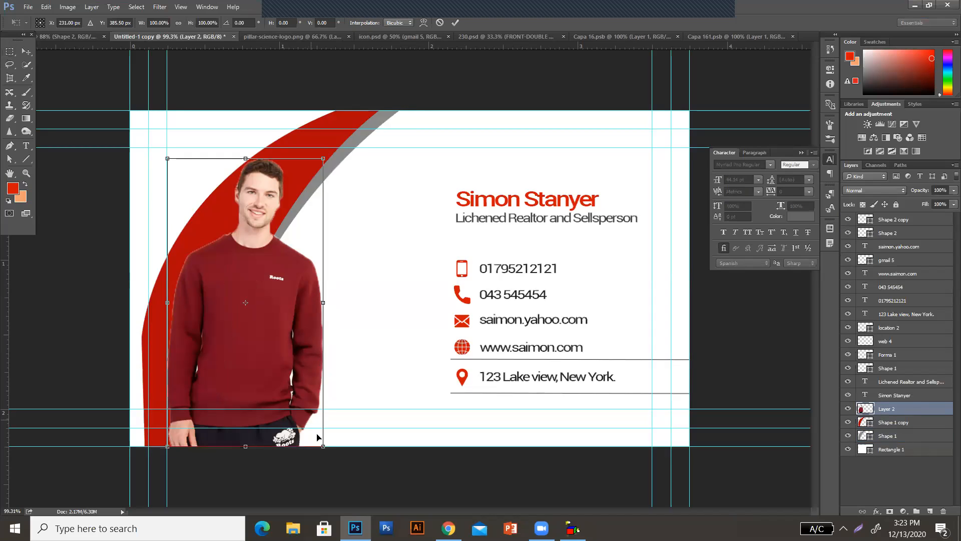
drag(323, 446, 453, 516)
drag(345, 390, 319, 391)
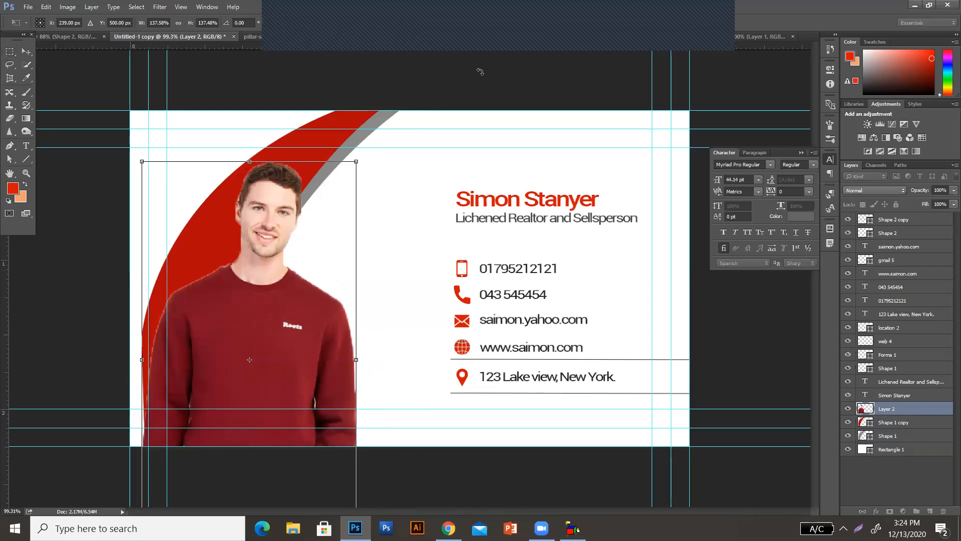
drag(230, 318, 241, 321)
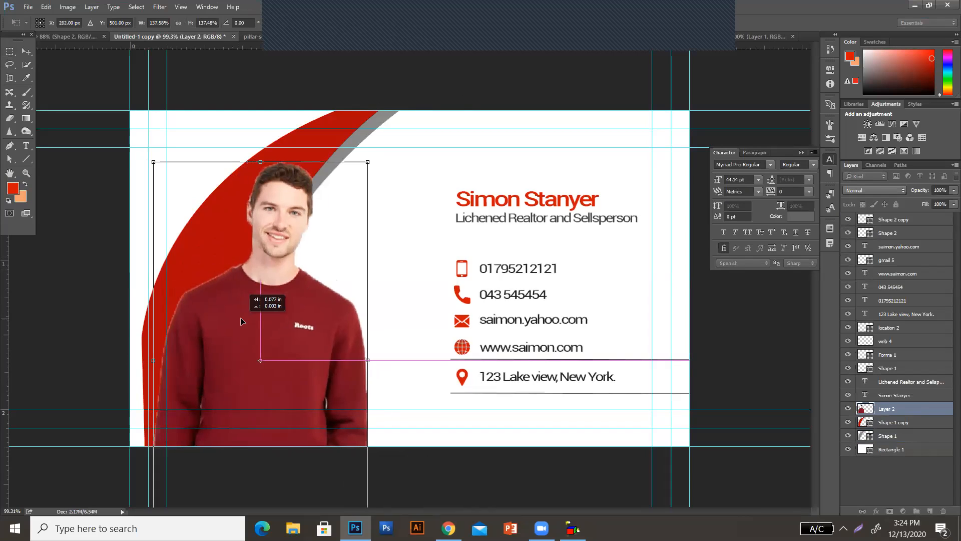
click(456, 22)
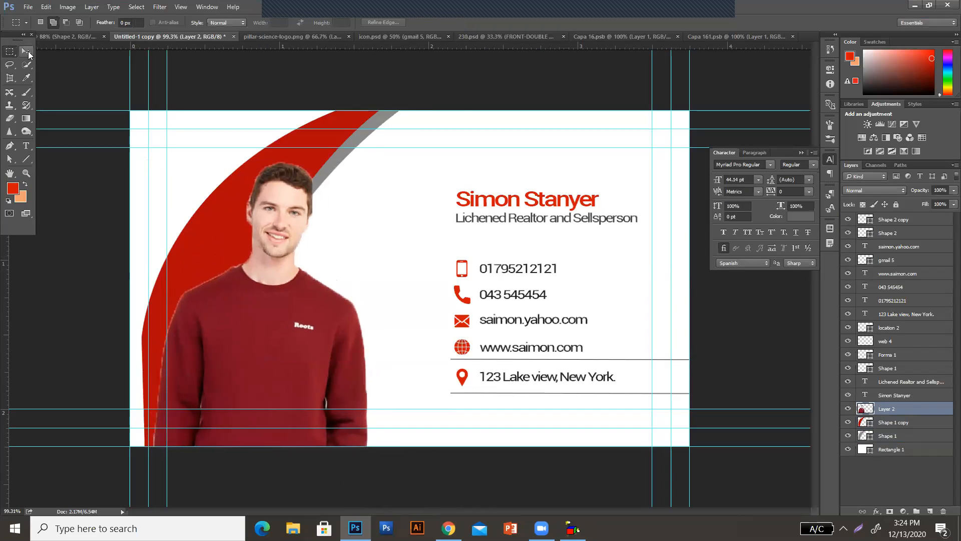
Marquee-select the portrait card's area between the outer bleed-line guides, and delete Layer 1 in Capa 161.psb
drag(149, 129, 672, 428)
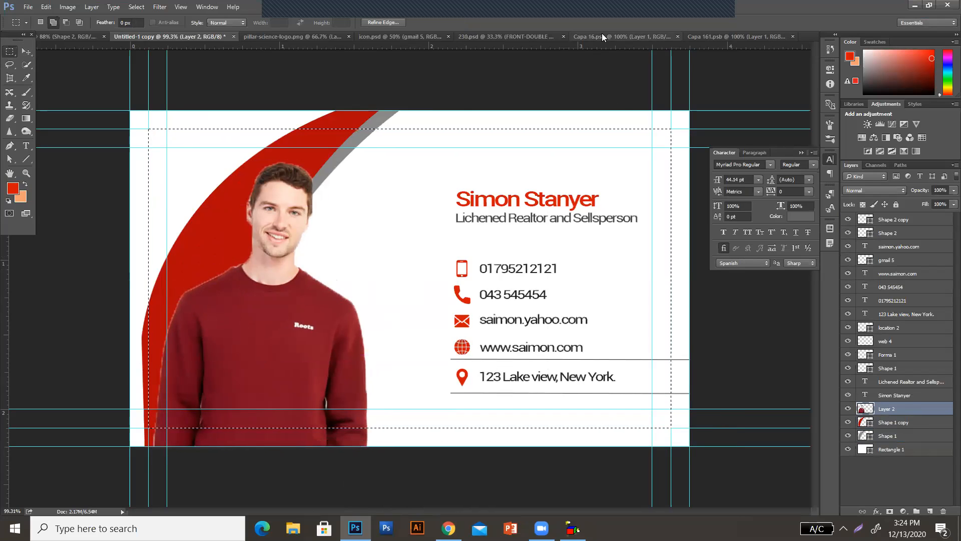
click(714, 36)
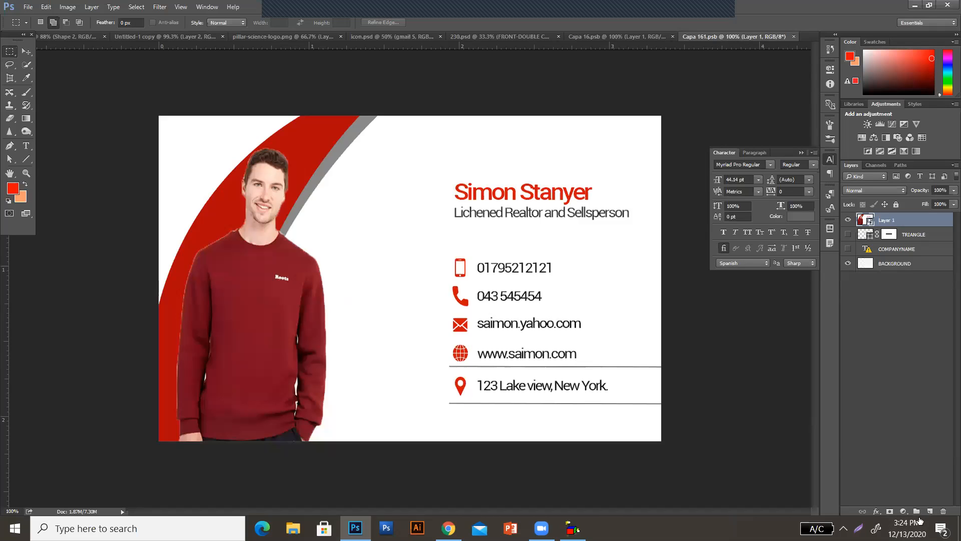
click(942, 513)
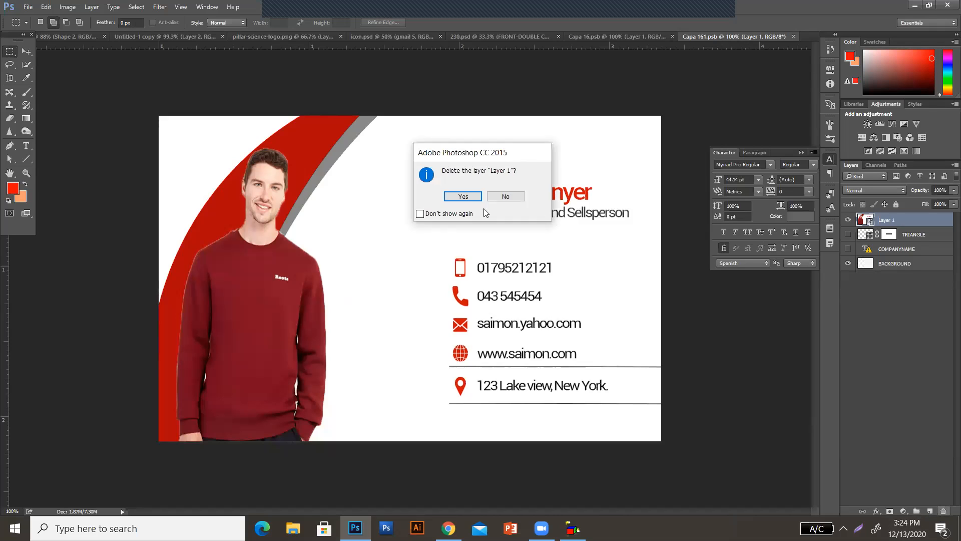
click(462, 196)
Copy the selected area of Untitled-1 copy merged and paste it into Capa 161.psb
click(166, 36)
click(45, 6)
click(75, 100)
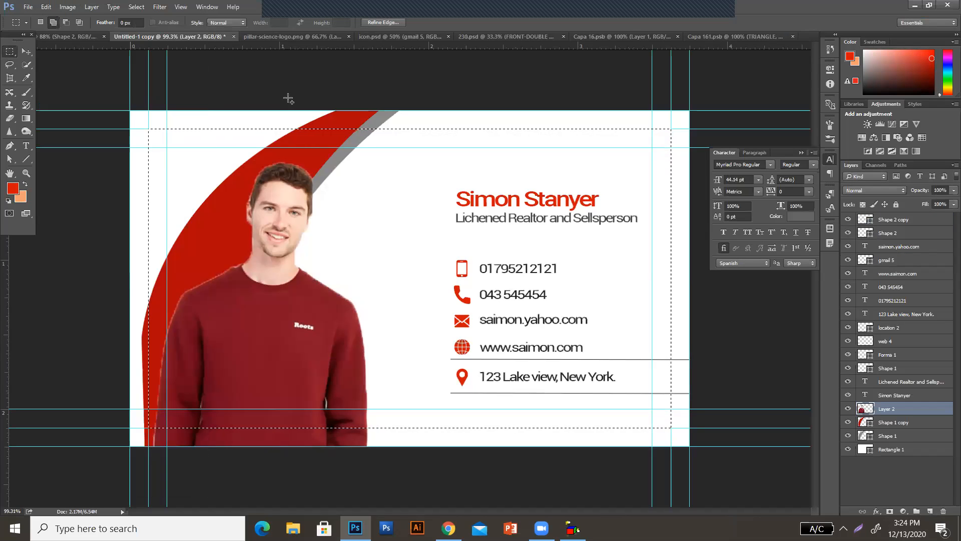
click(704, 37)
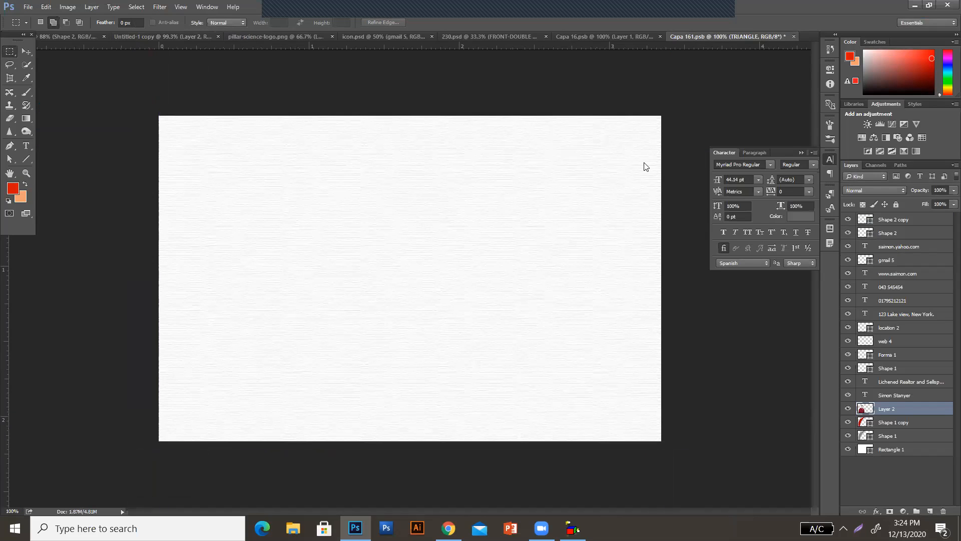
key(ctrl+v)
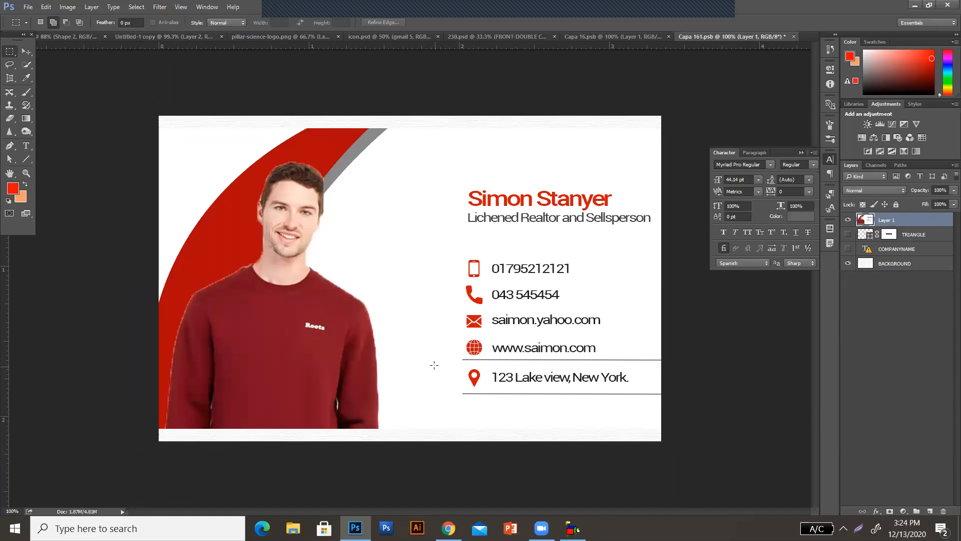
Convert the pasted card with the enlarged portrait to a smart object and move it up to the canvas's upper edge
right_click(889, 219)
click(810, 207)
key(ctrl+t)
drag(368, 216, 367, 198)
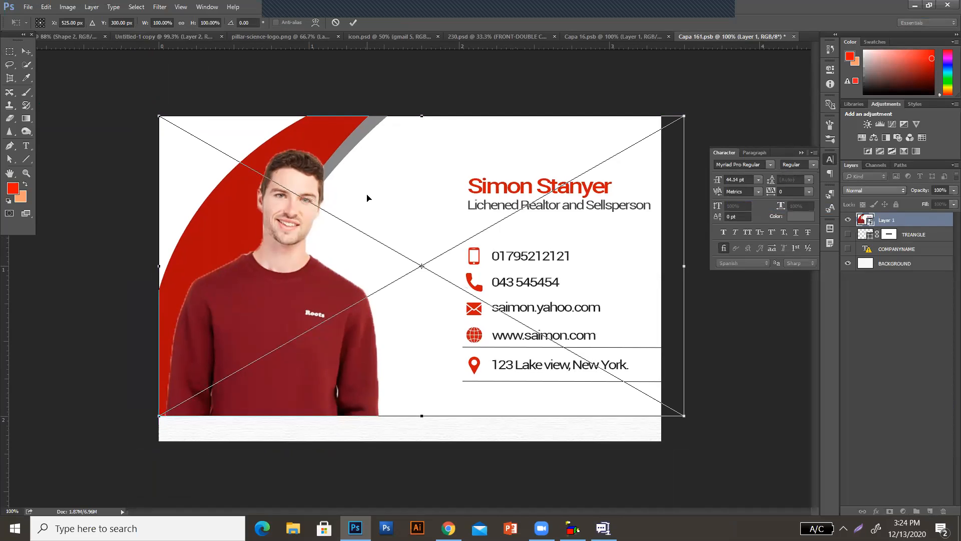
Distort the enlarged-portrait card to fill the canvas exactly, at about 95.62% width and 108.33% height
right_click(367, 198)
click(416, 280)
drag(684, 266, 661, 266)
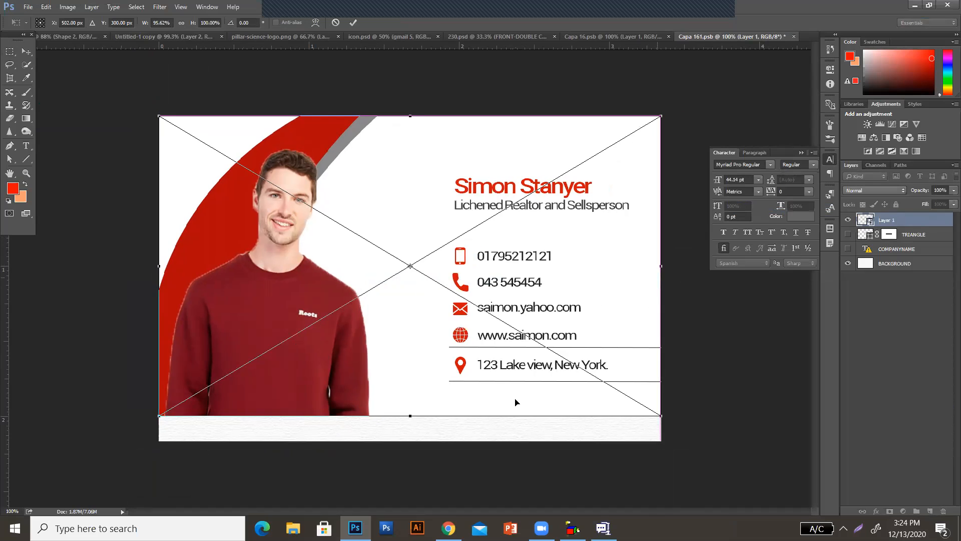
drag(413, 419, 409, 438)
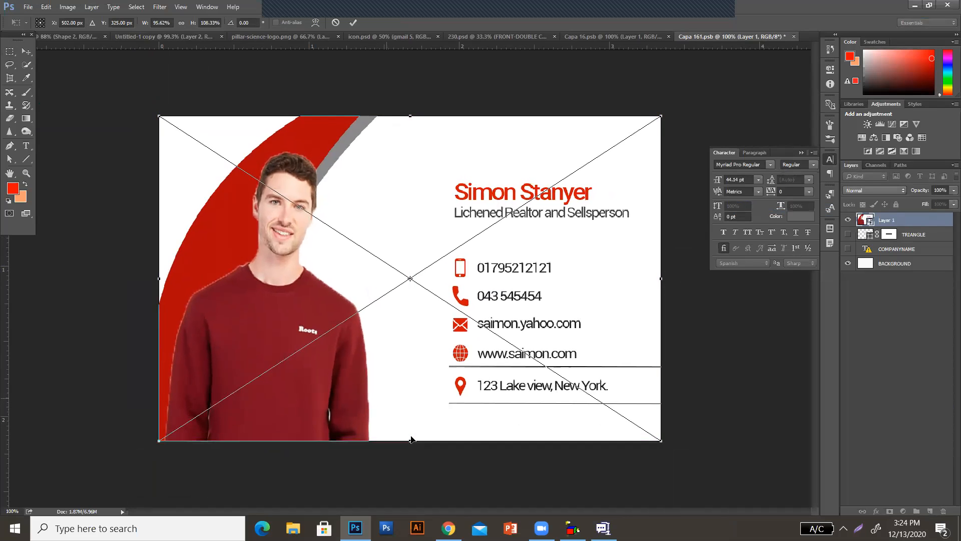
click(353, 22)
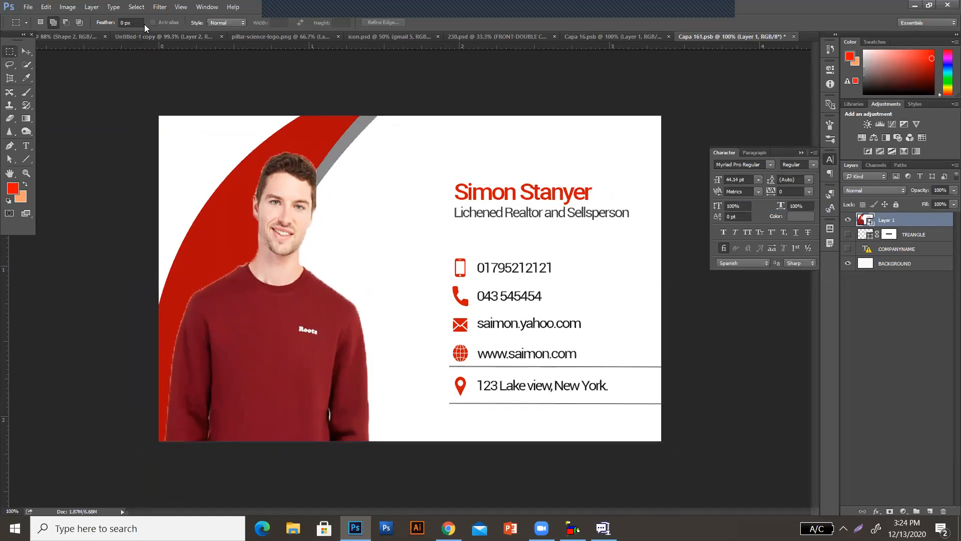
Save the Capa 161.psb smart object with the enlarged-portrait card
click(28, 6)
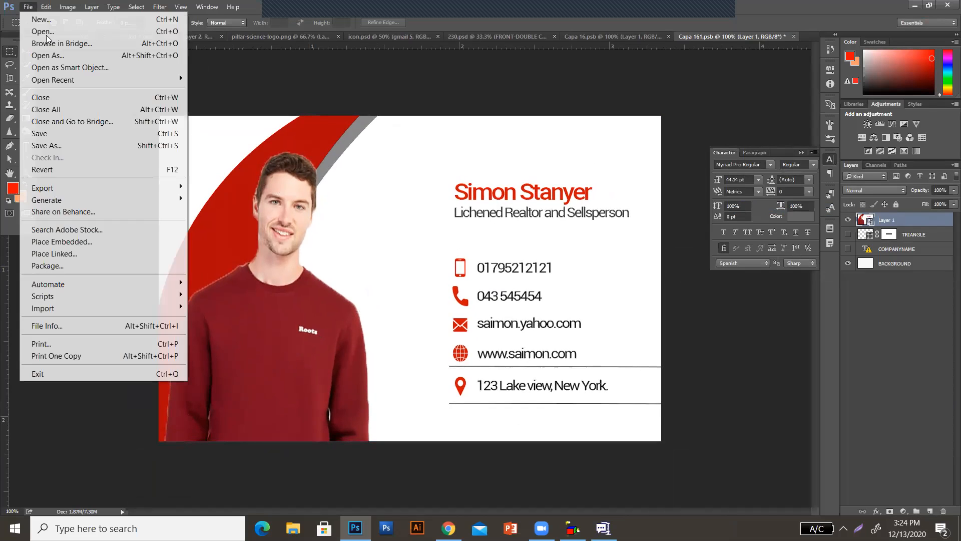
click(64, 133)
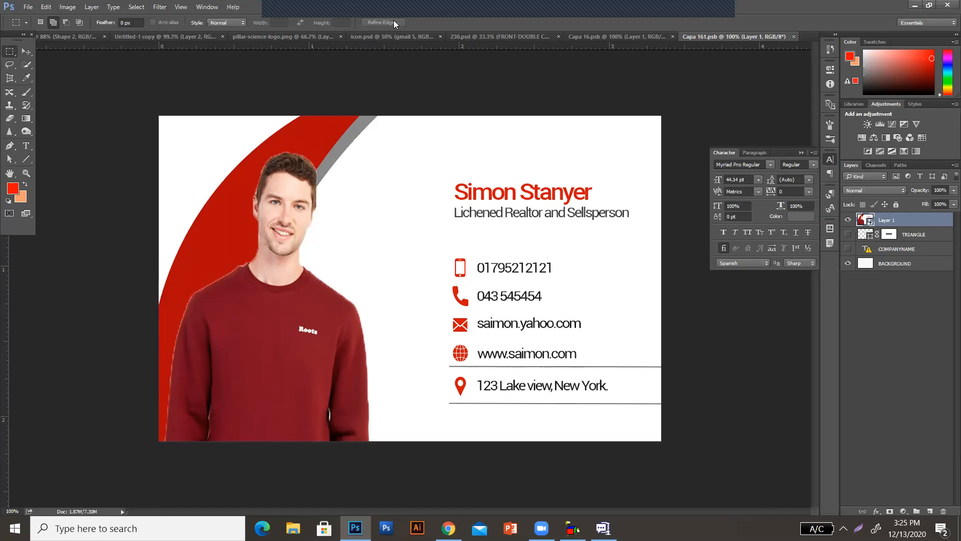
click(25, 7)
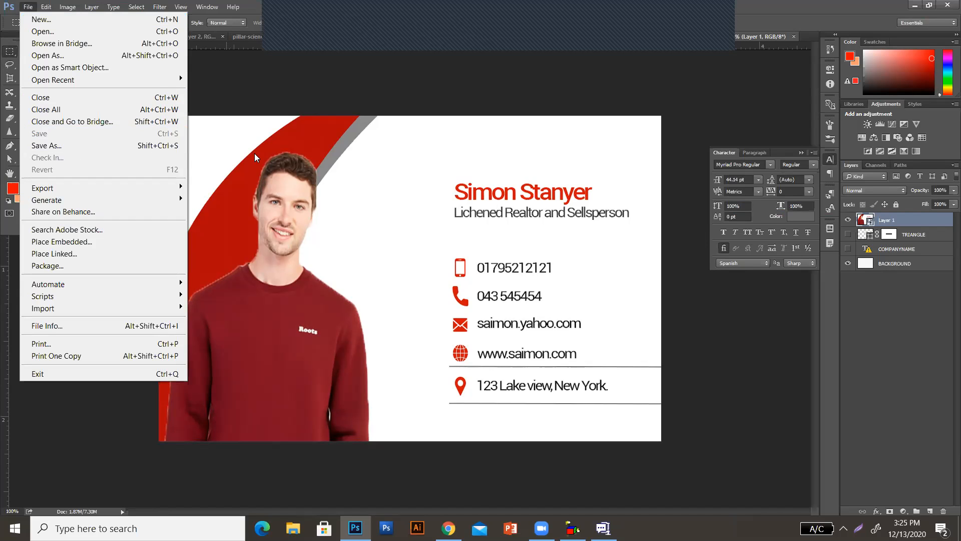
click(942, 300)
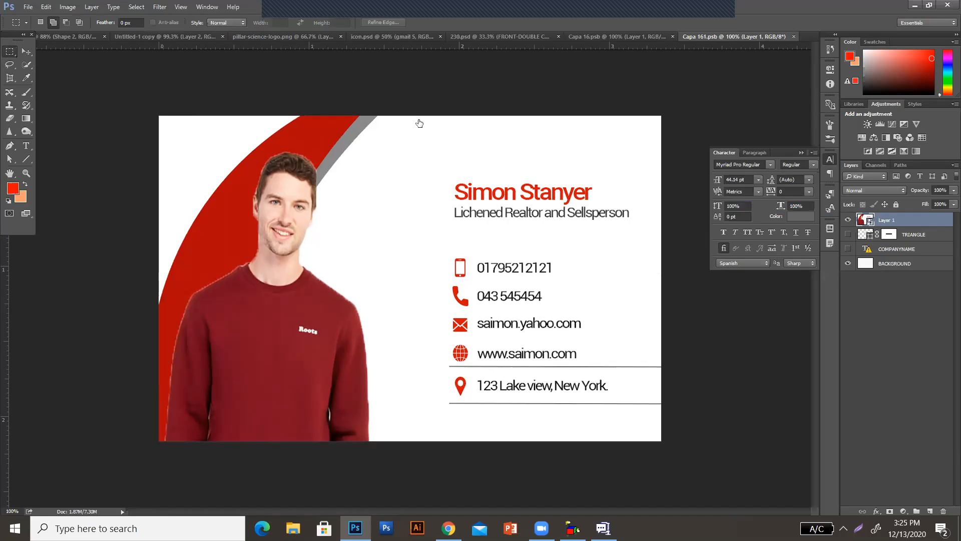
click(28, 7)
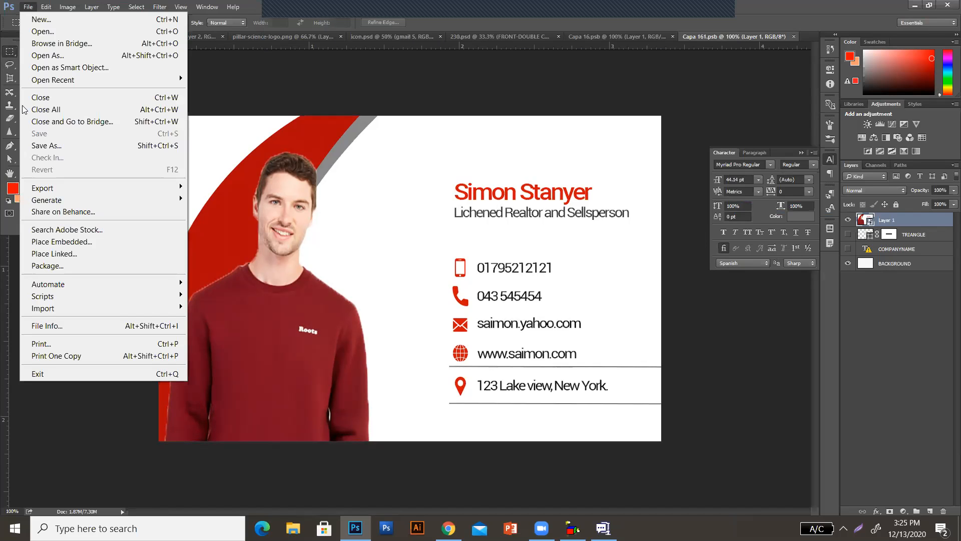
Return to the 230.psd mockup and check both sides of the business card in it
click(272, 86)
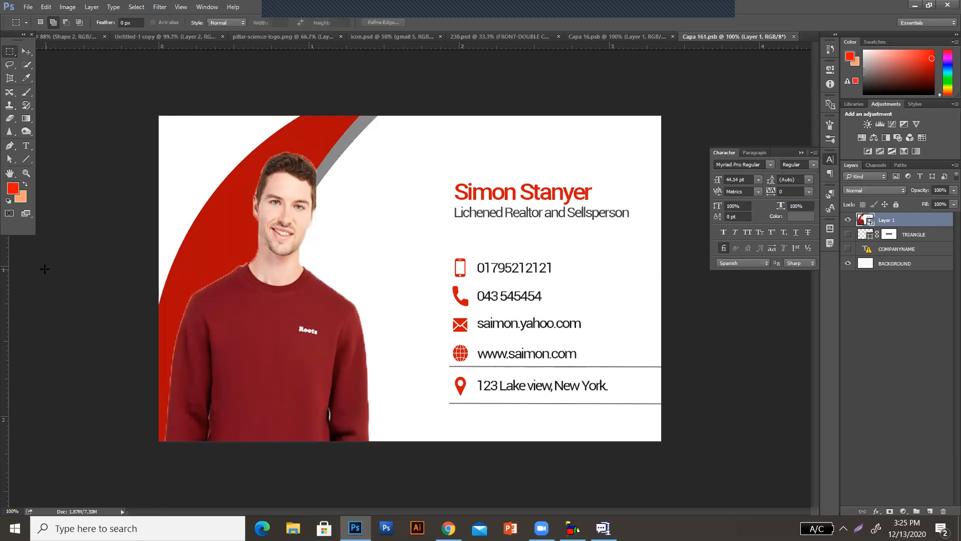
click(510, 36)
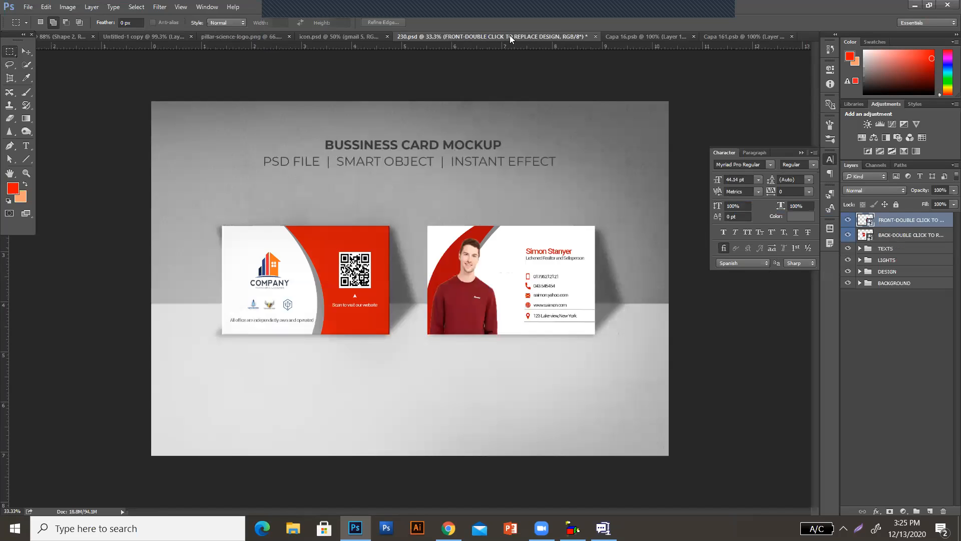
click(27, 7)
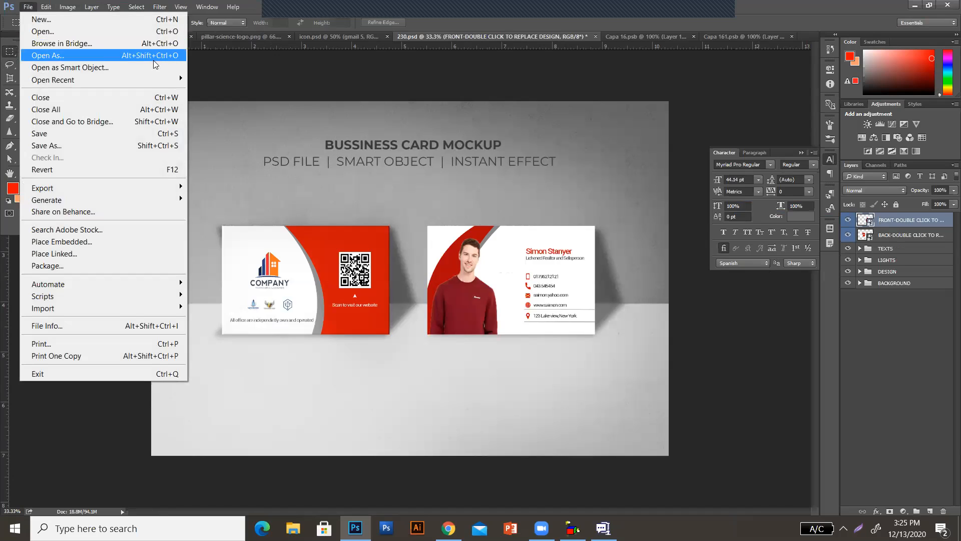
click(215, 73)
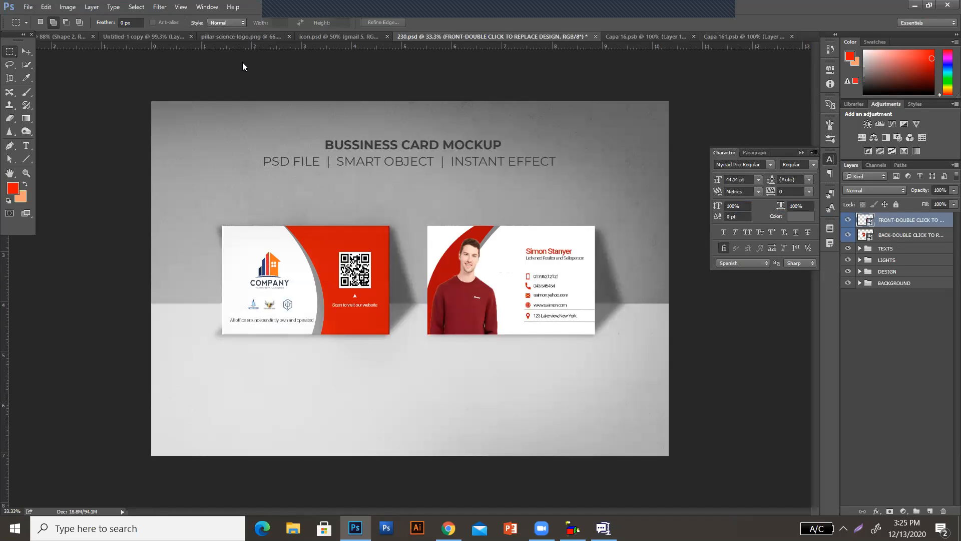
mouse_move(302, 10)
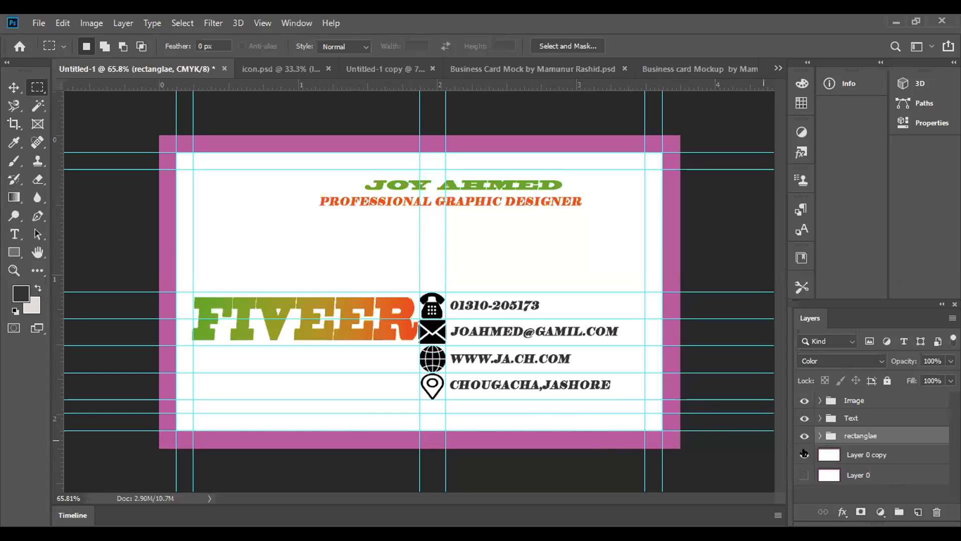
Expand the rectanglae group and switch off the visibility of its uppermost Rectangle 2 copy 2 layer
click(819, 436)
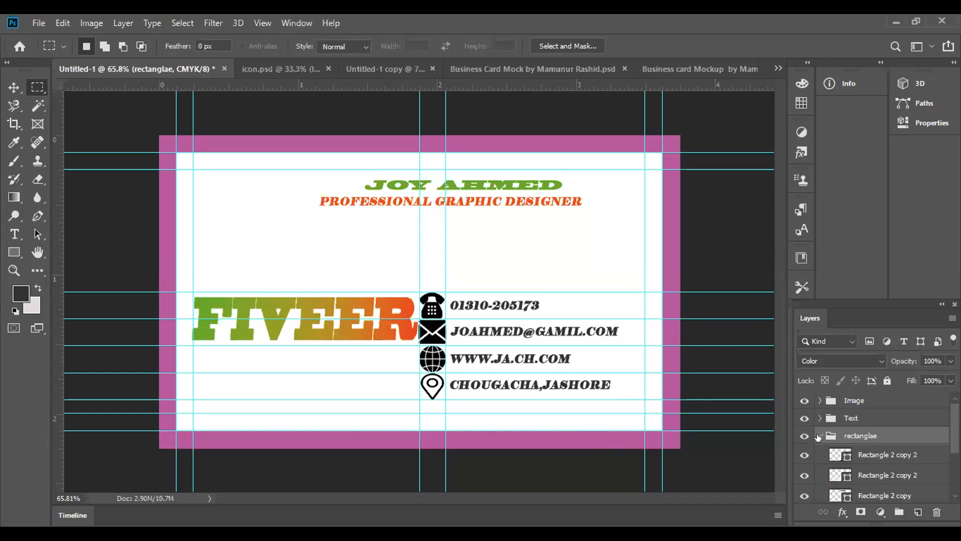
click(820, 454)
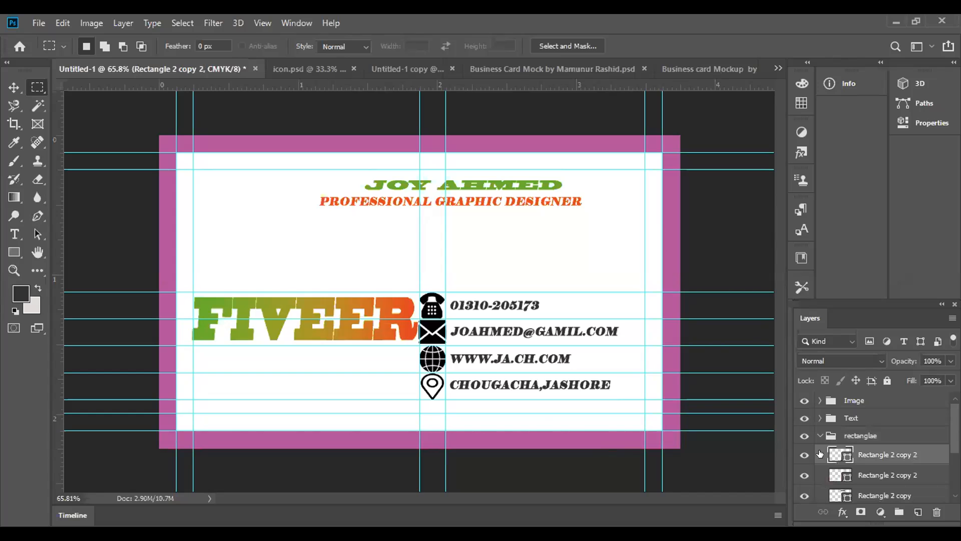
click(804, 456)
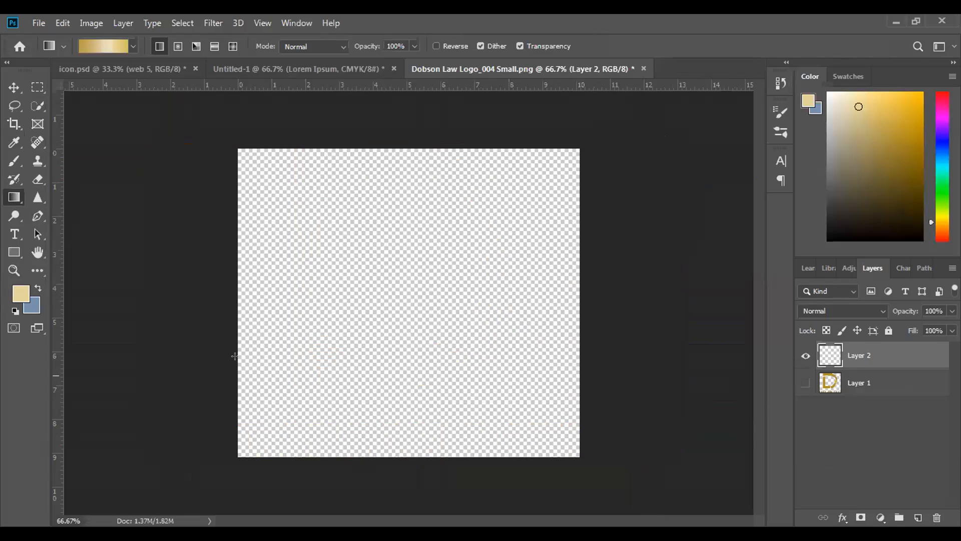
Fill Layer 2 of the Dobson Law logo document with the gold linear gradient, redrawing it across the canvas at shallower angles
drag(208, 338, 669, 234)
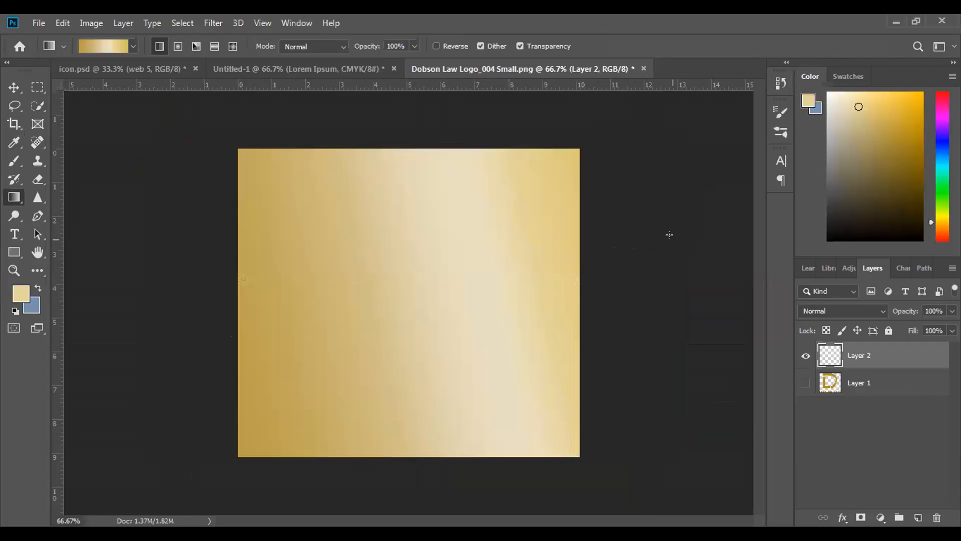
drag(219, 350, 436, 334)
drag(225, 363, 489, 322)
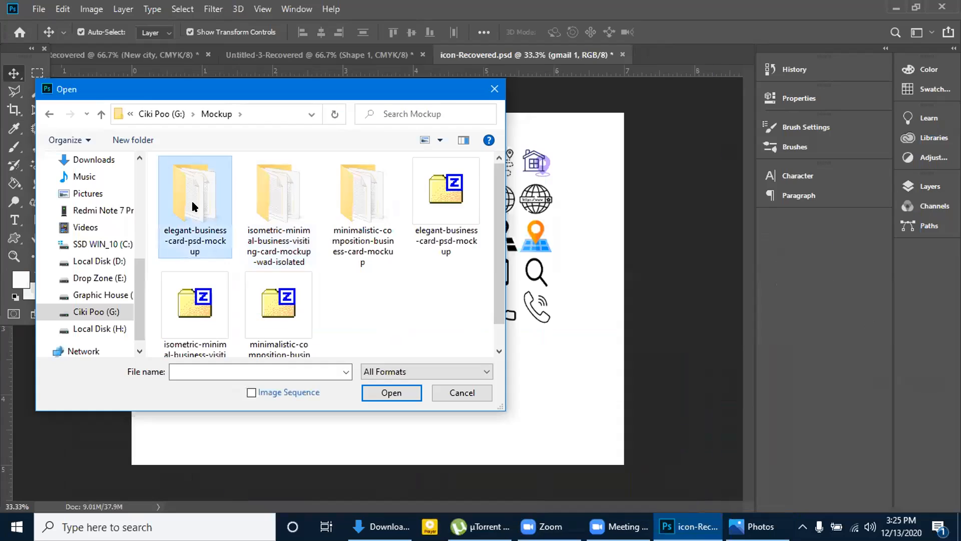
Open the 2555 PSD mockup from the elegant-business-card folder and make it the active document
double_click(194, 206)
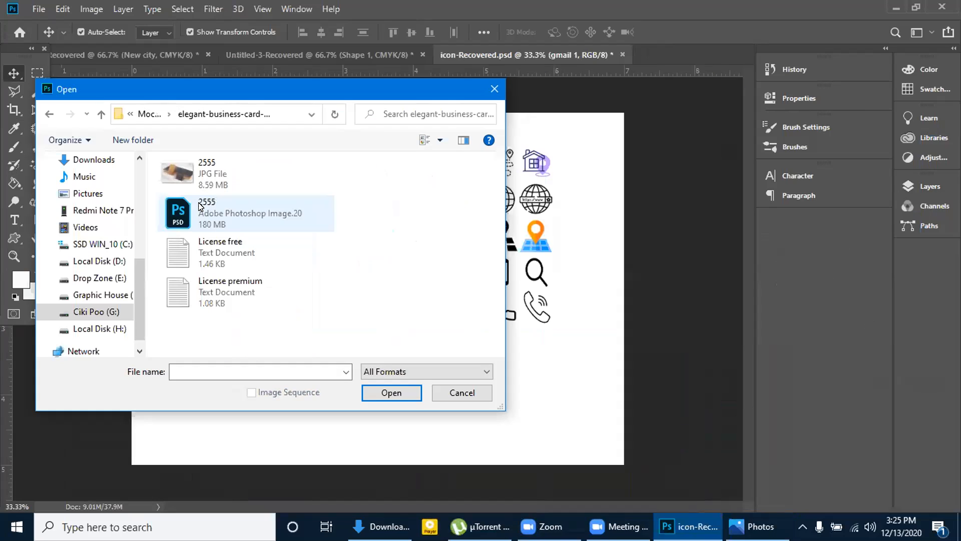
click(230, 222)
click(383, 392)
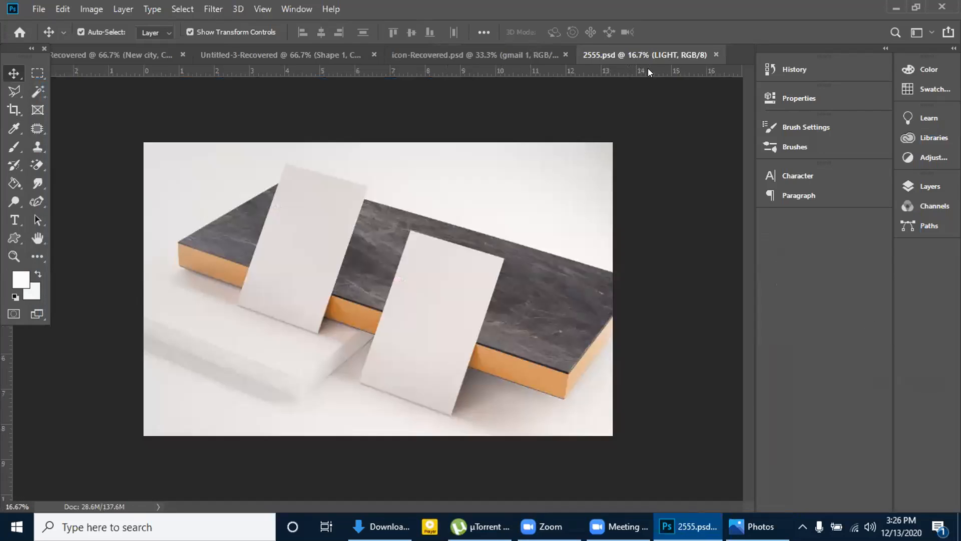
click(503, 54)
click(646, 55)
Examine the mask properties of the CARD 2 group in the 2555.psd mockup
click(931, 187)
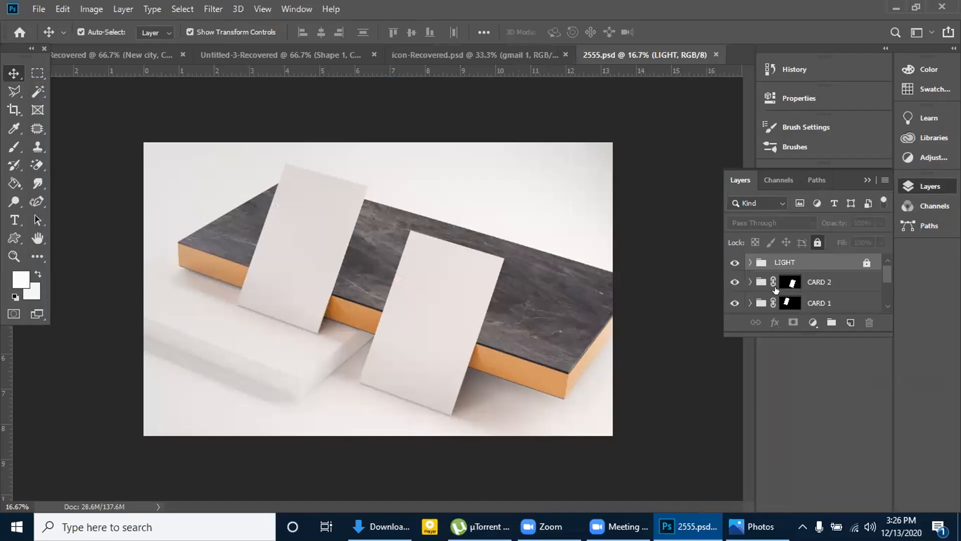
click(792, 285)
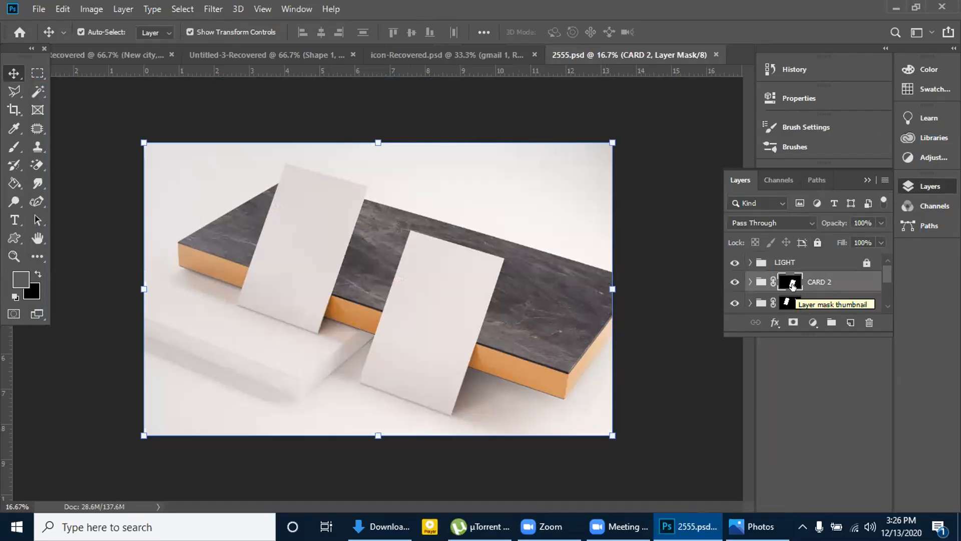
double_click(791, 284)
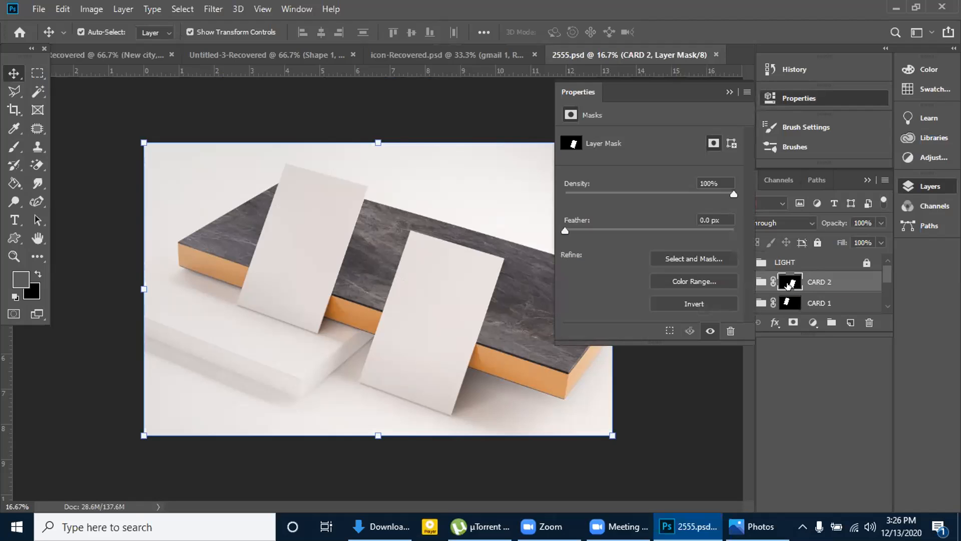
click(730, 93)
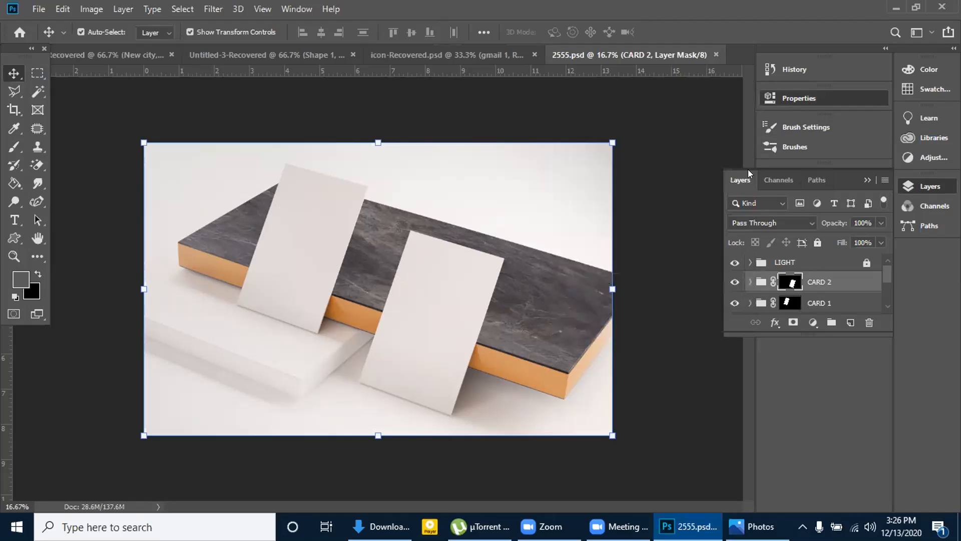
Expand the LIGHT group and try to open its LIGHT smart object layer for editing
click(750, 262)
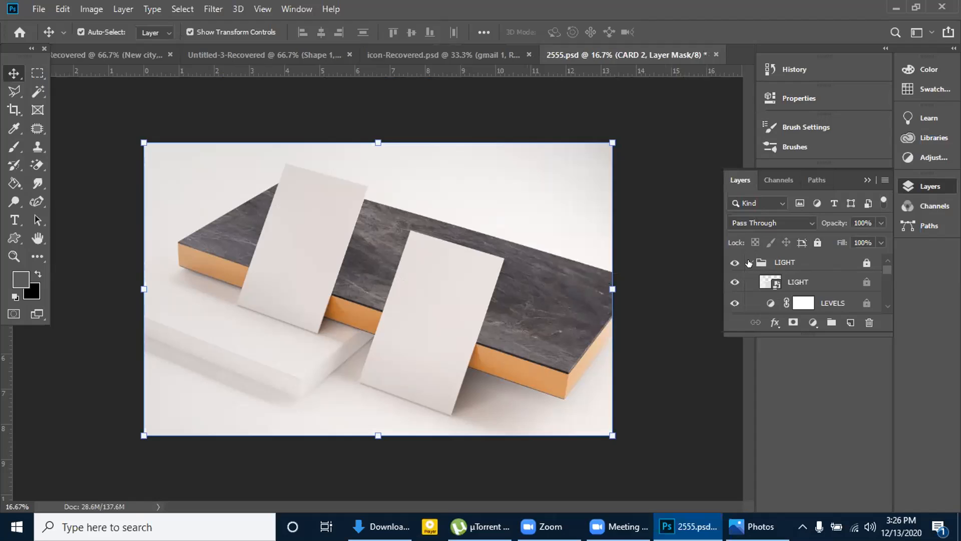
double_click(771, 282)
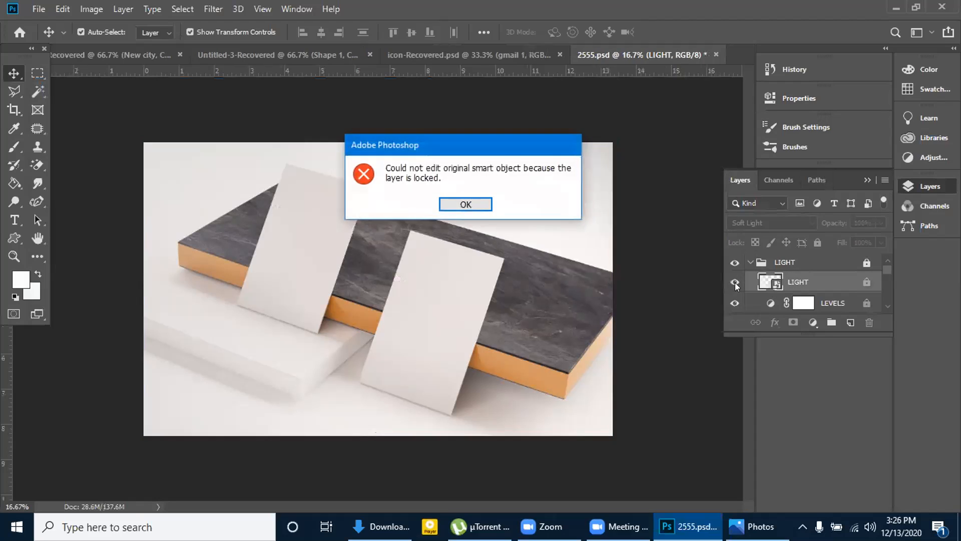
click(466, 204)
double_click(825, 283)
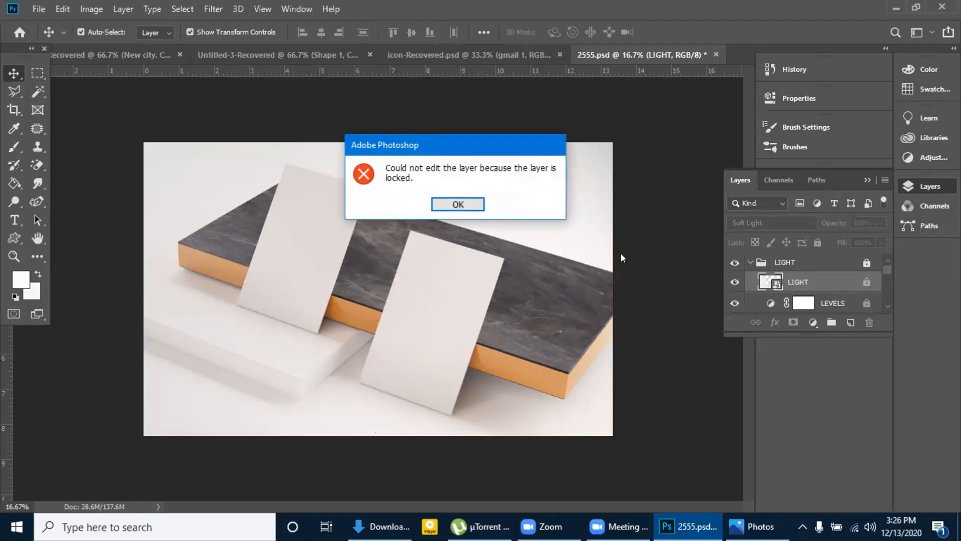
click(429, 205)
Examine the LEVELS layer mask and the remaining layers and groups down to BACKGROUND IMAGE
scroll(809, 295, down, 2)
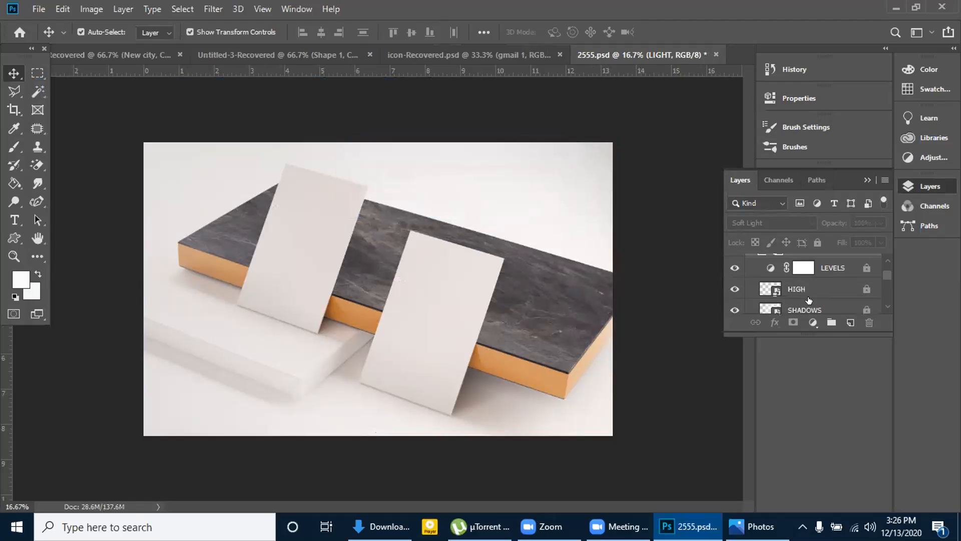
double_click(804, 267)
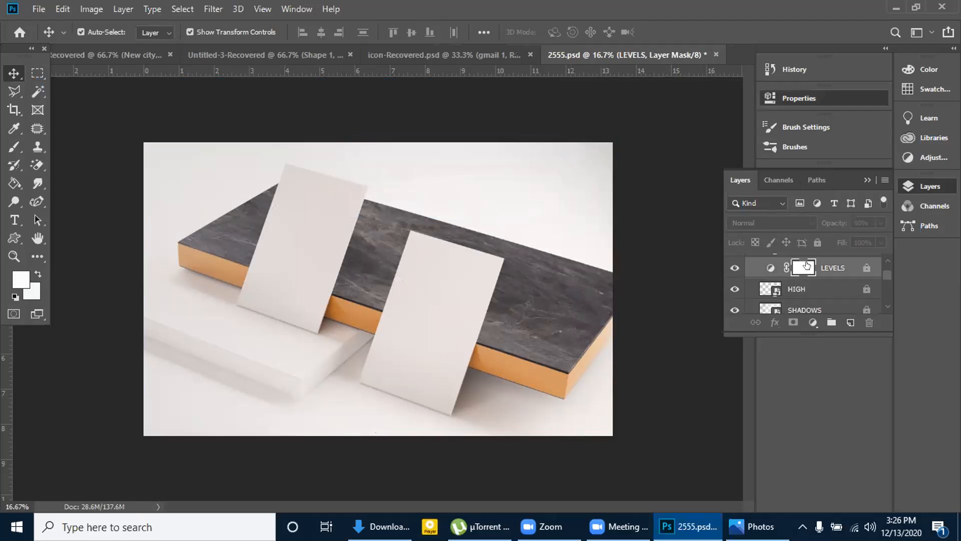
click(729, 92)
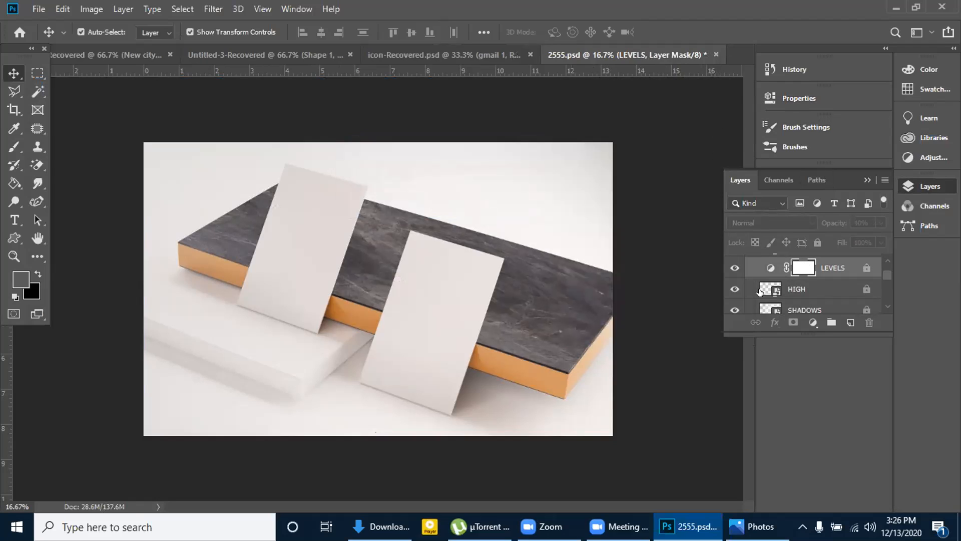
scroll(796, 301, down, 2)
scroll(796, 300, down, 1)
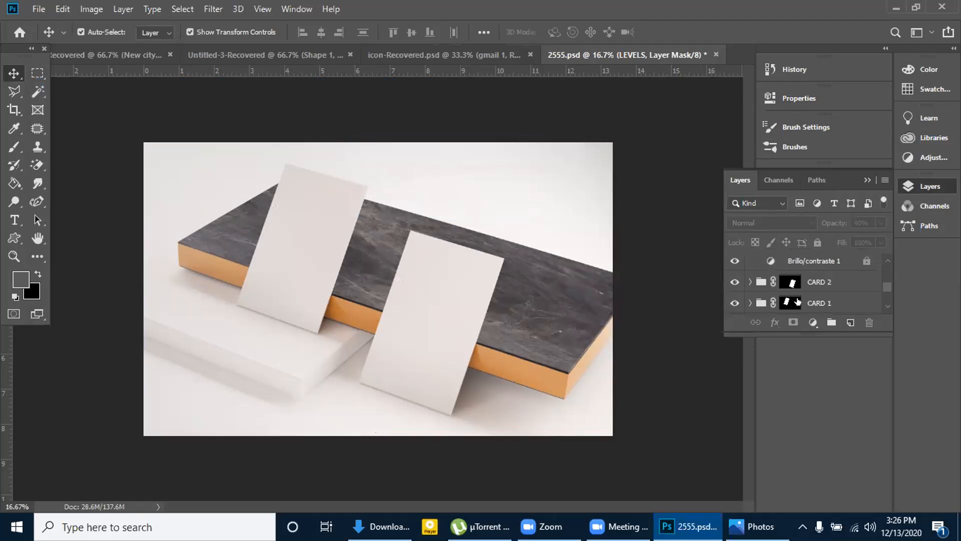
scroll(797, 300, down, 3)
scroll(797, 300, down, 1)
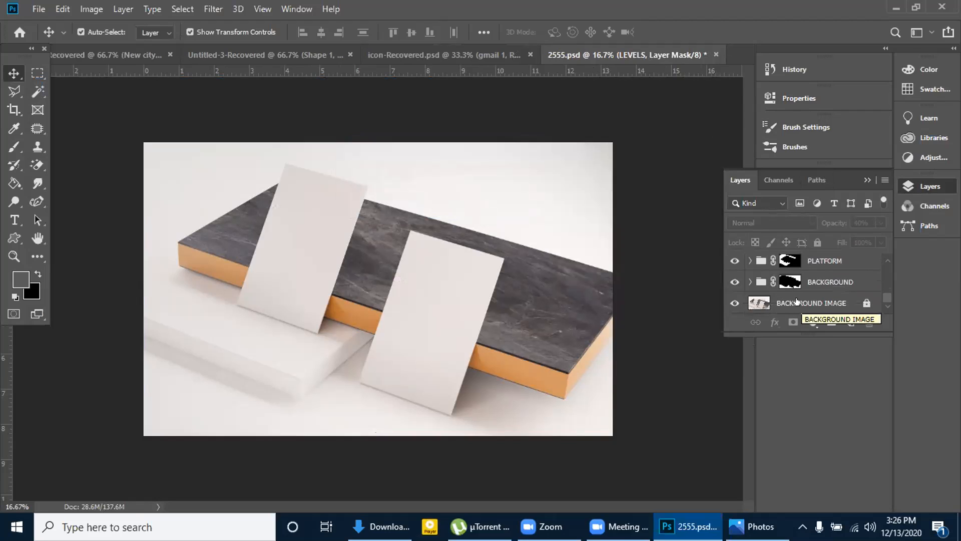
Examine the BACKGROUND group's mask properties and the solid colour of its CHANGE COLOR layer without altering them
double_click(788, 283)
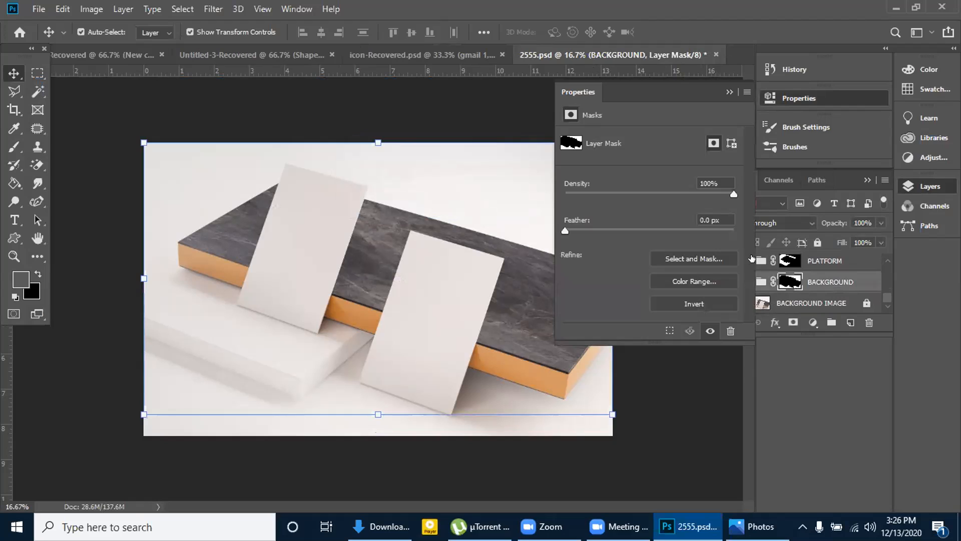
click(730, 92)
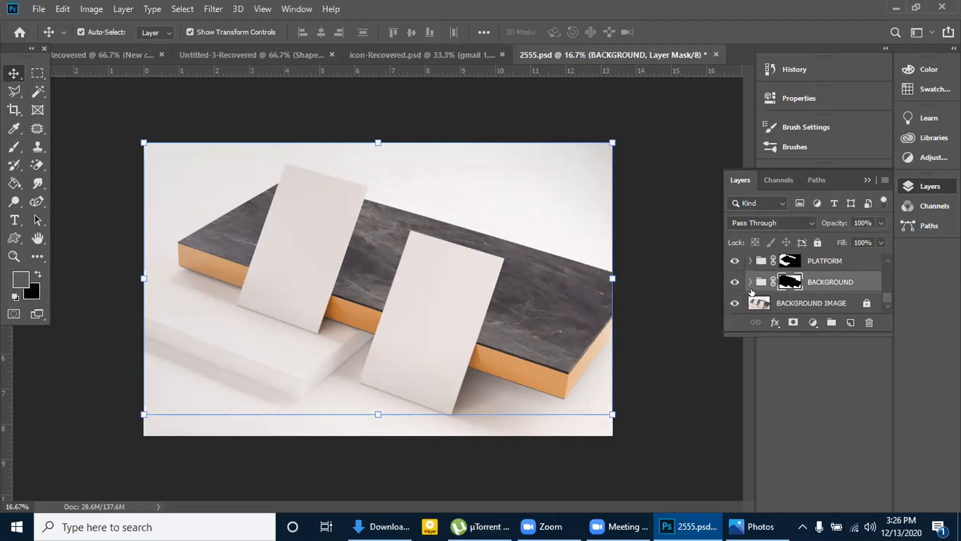
click(750, 283)
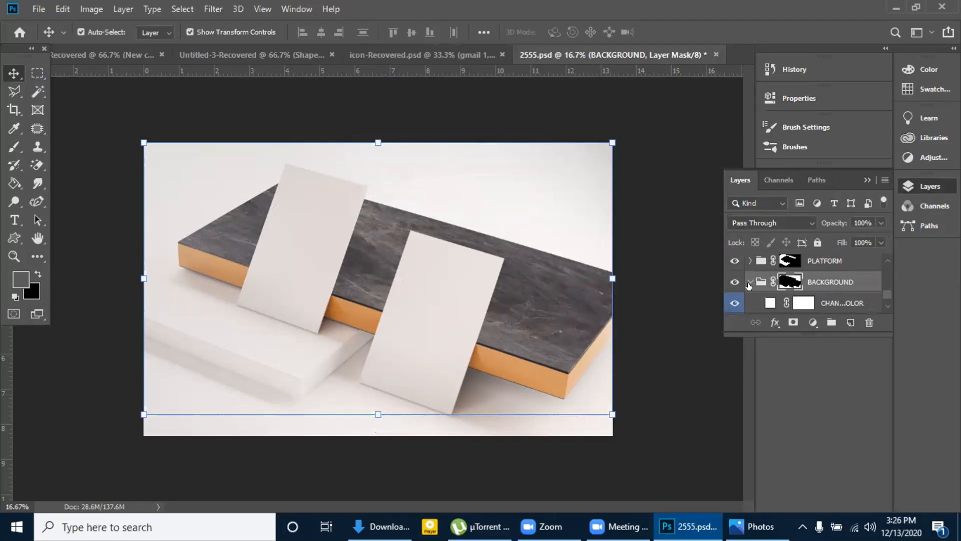
double_click(770, 302)
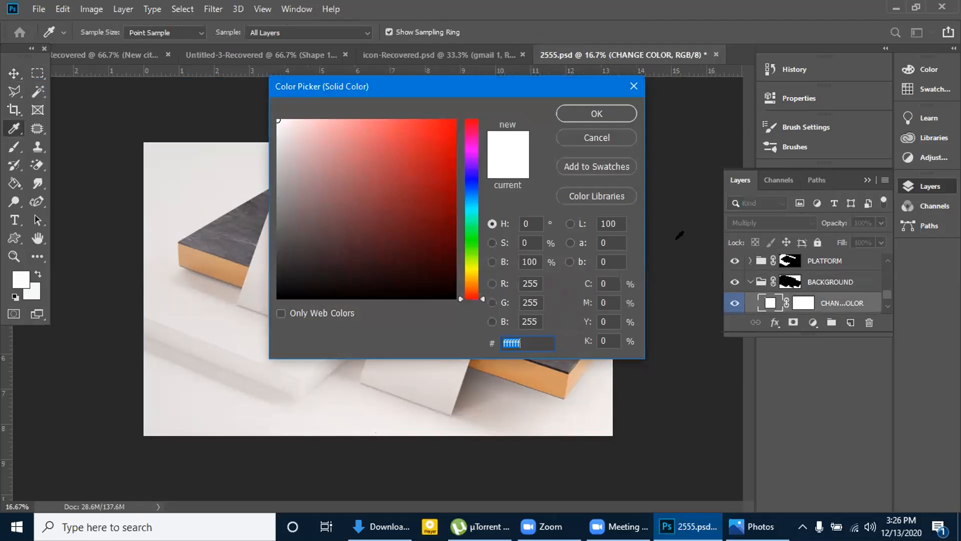
click(633, 86)
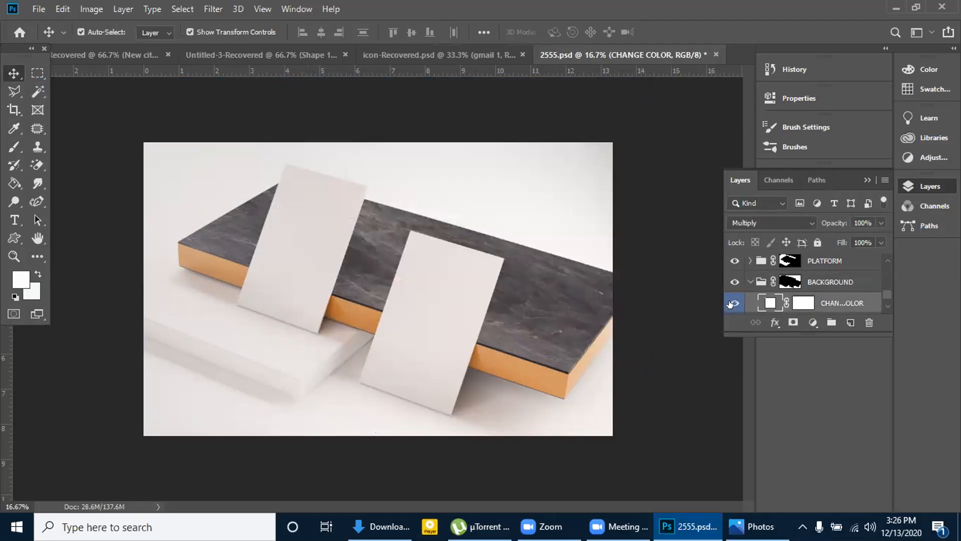
Examine the layer stack of the 2555.psd mockup from the LIGHT group down to the locked BACKGROUND IMAGE layer
click(867, 180)
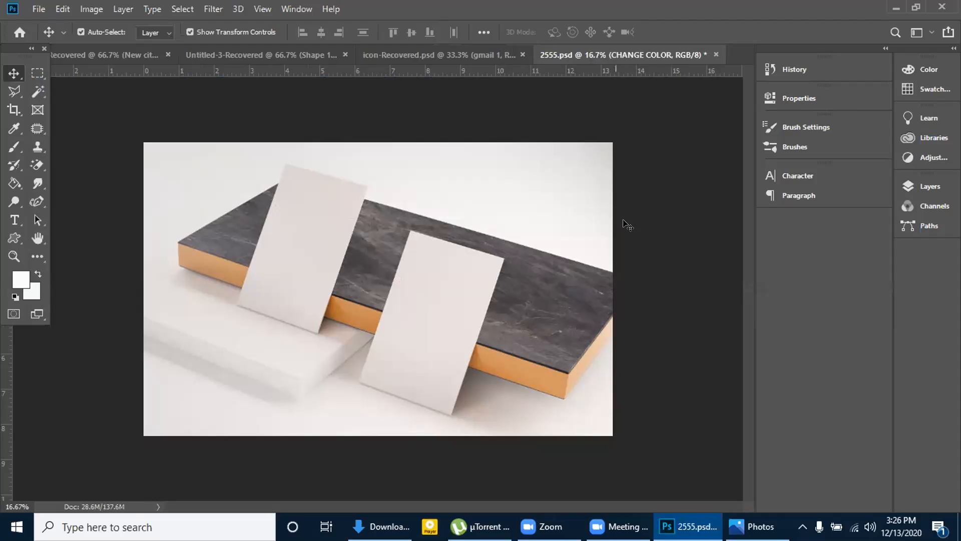
click(904, 190)
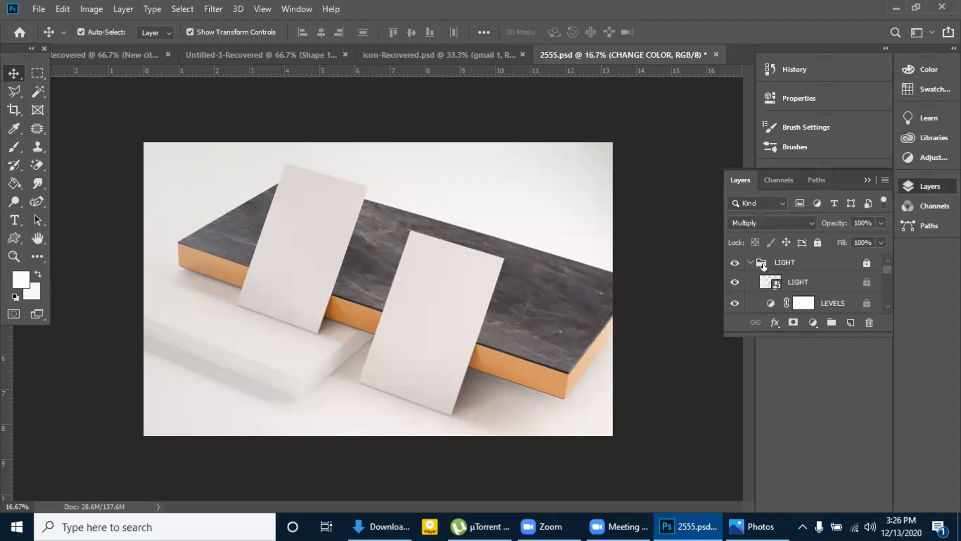
scroll(763, 286, down, 5)
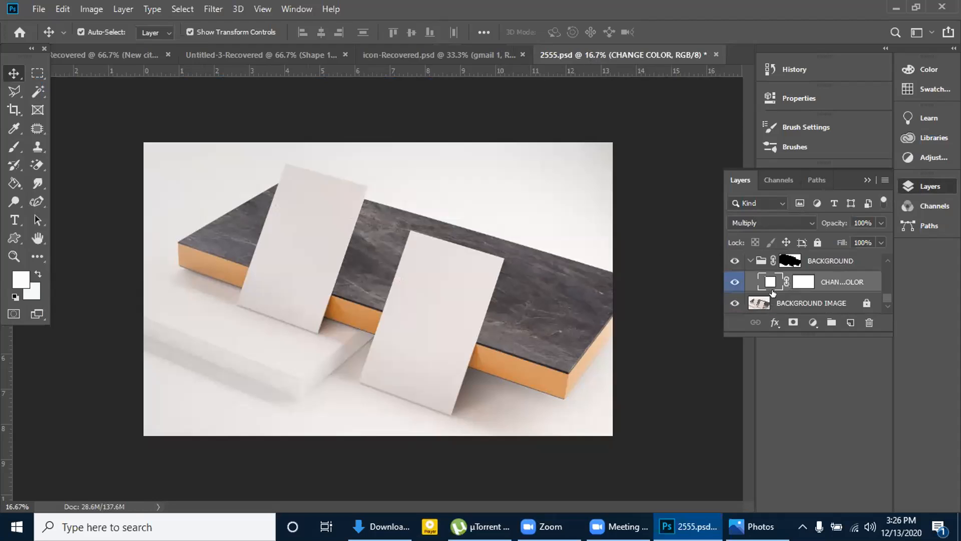
click(773, 303)
scroll(773, 304, up, 3)
scroll(772, 304, up, 2)
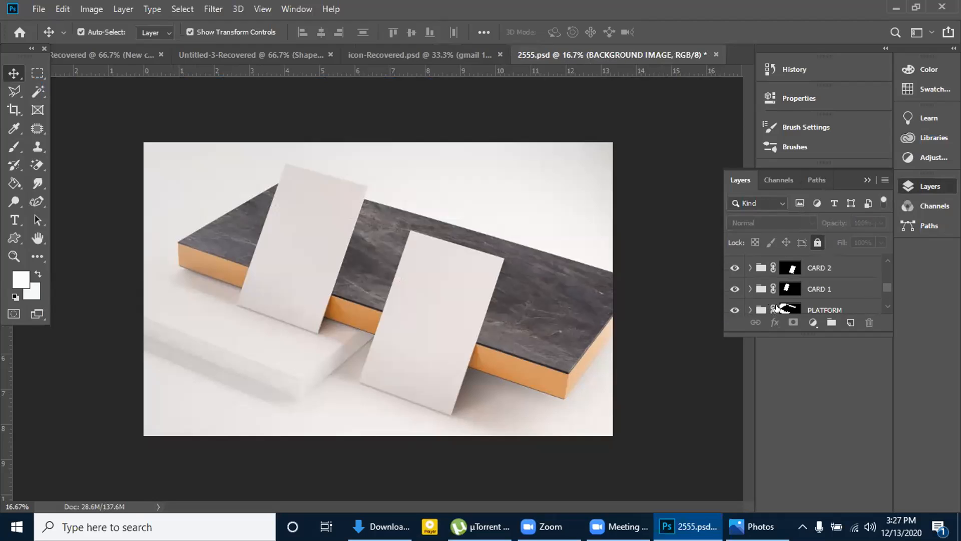
Examine the CARD 1 group's layer mask properties and blending options without altering them
click(826, 290)
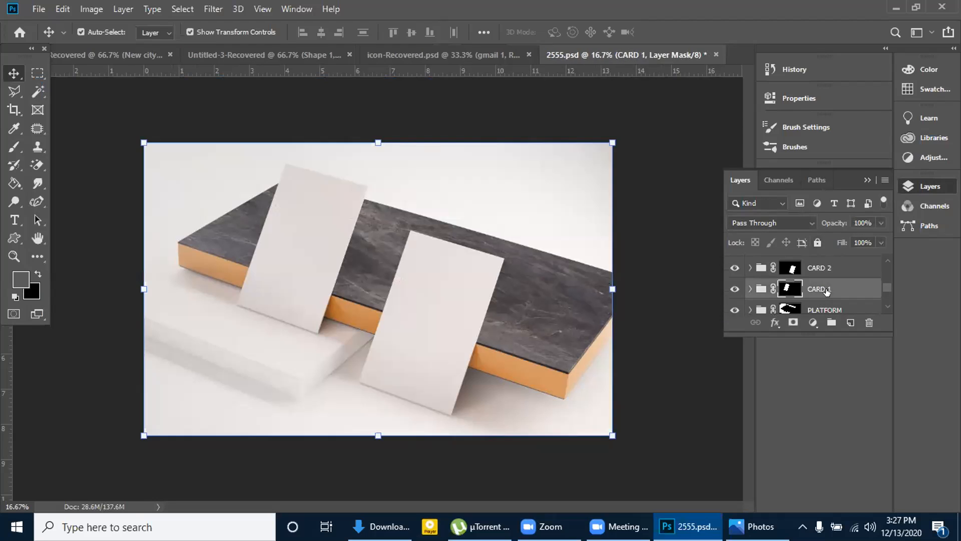
double_click(785, 289)
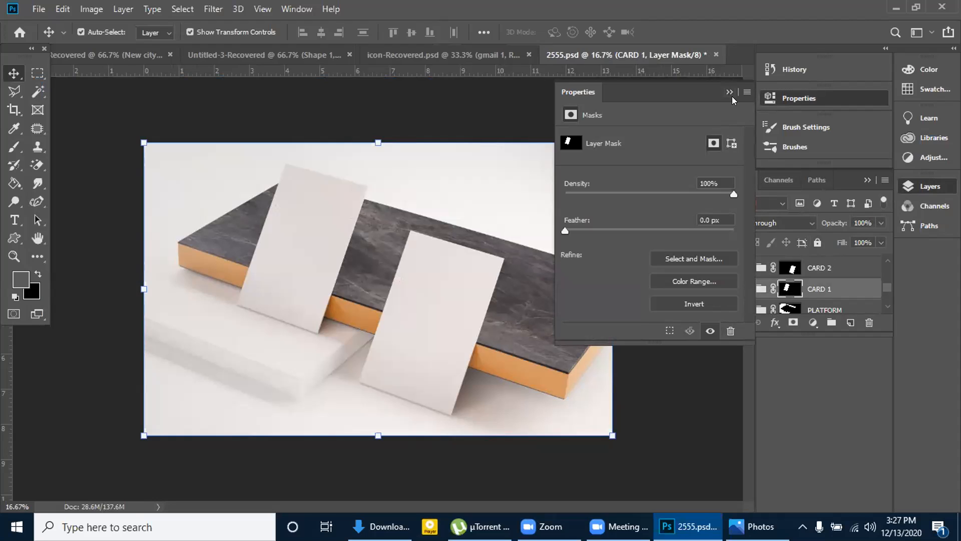
click(727, 92)
click(820, 292)
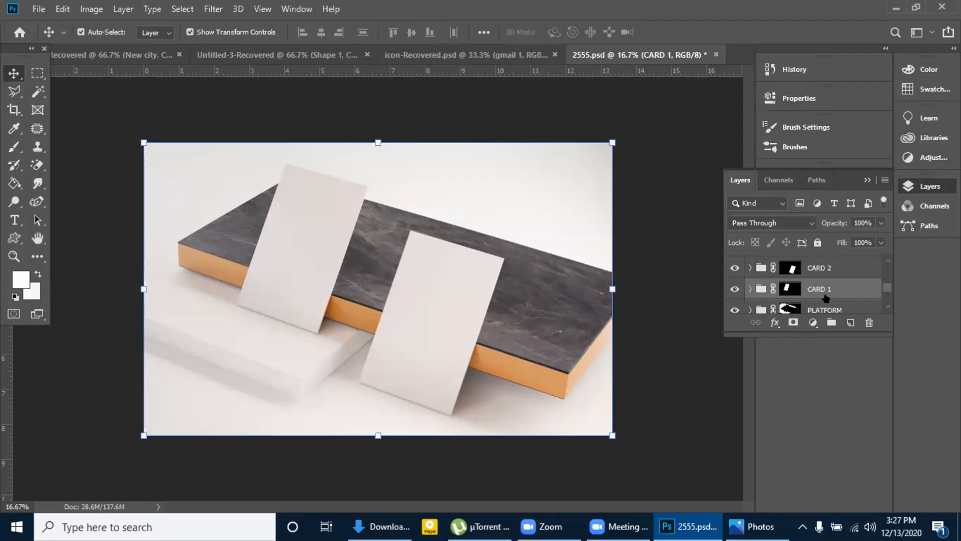
key(h)
double_click(821, 291)
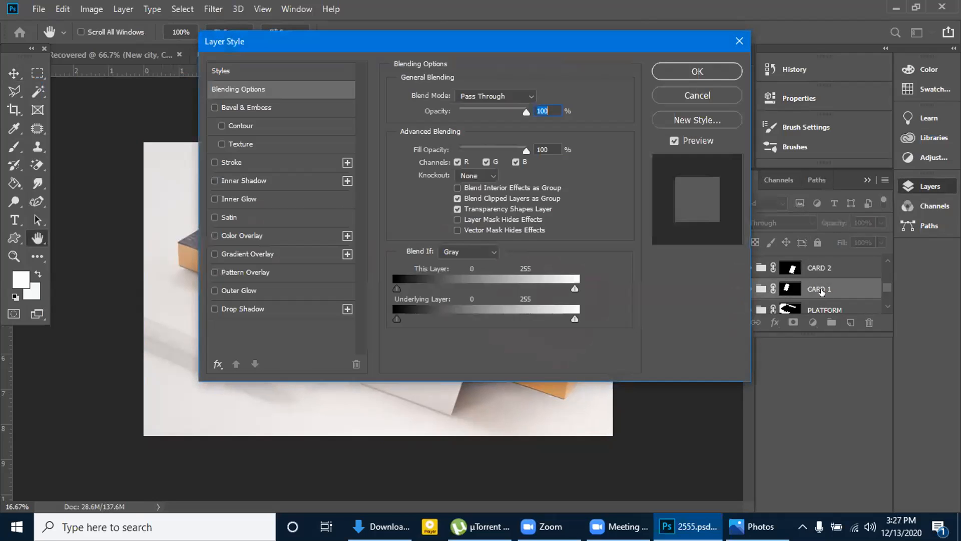
click(739, 41)
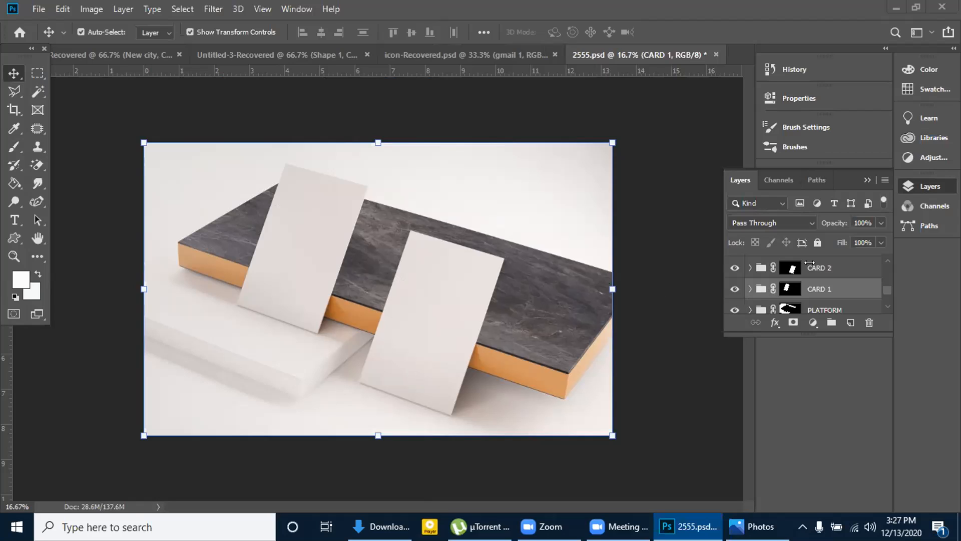
Examine what the LIGHT layer contributes by hiding and reshowing it, and collapse the LIGHT group
scroll(809, 263, down, 5)
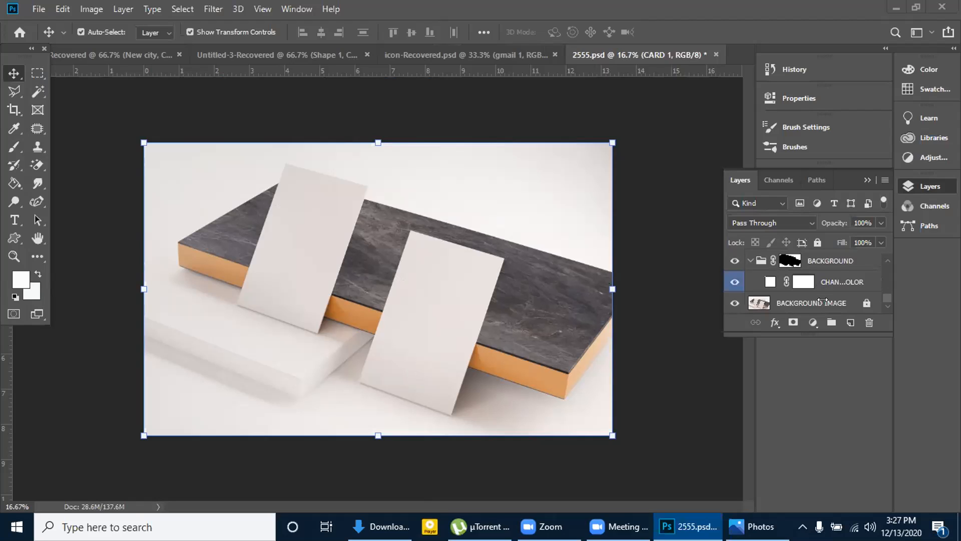
scroll(823, 307, up, 5)
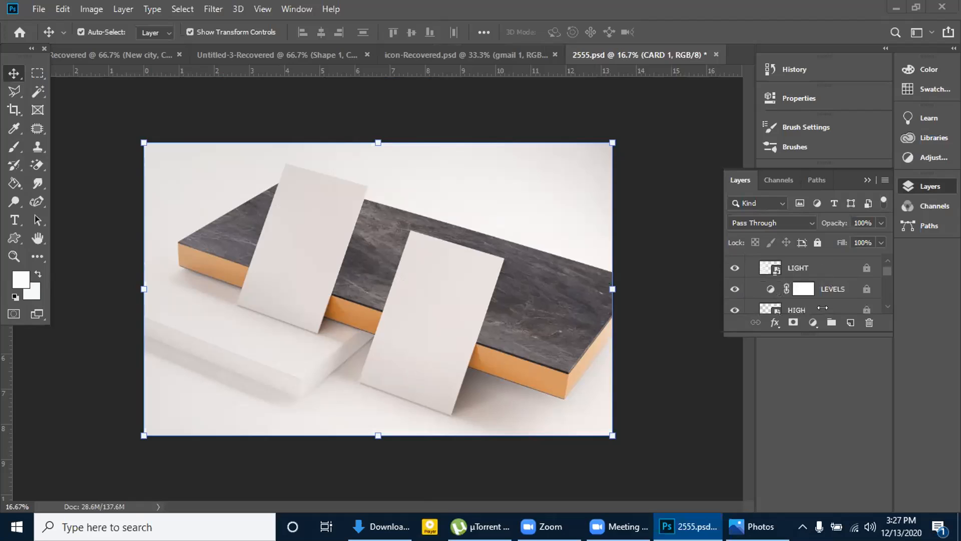
scroll(823, 307, down, 1)
scroll(823, 307, down, 1)
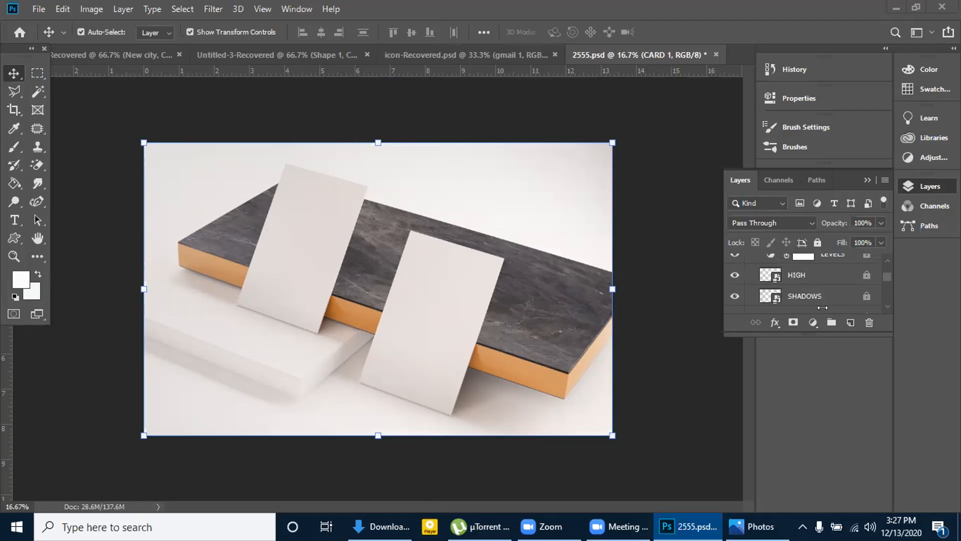
scroll(805, 301, up, 1)
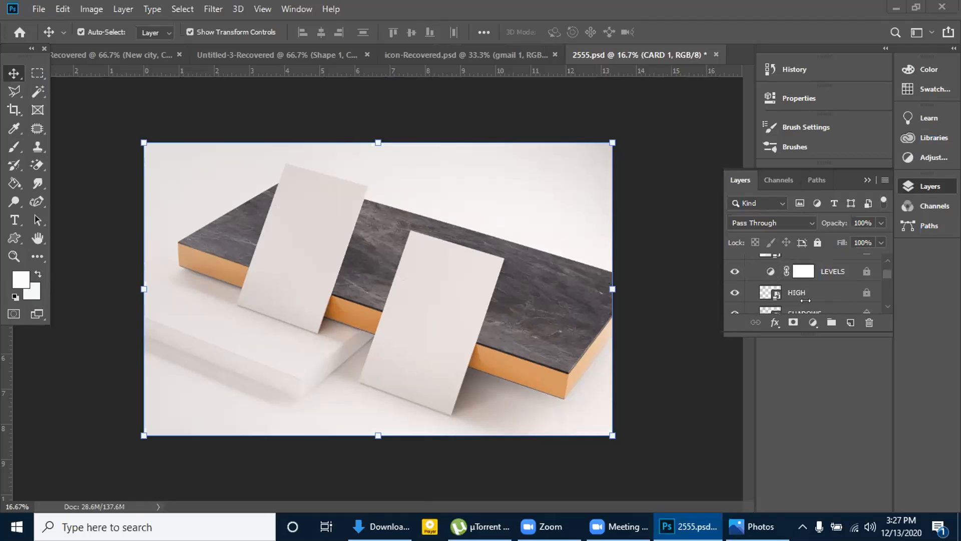
scroll(806, 301, up, 2)
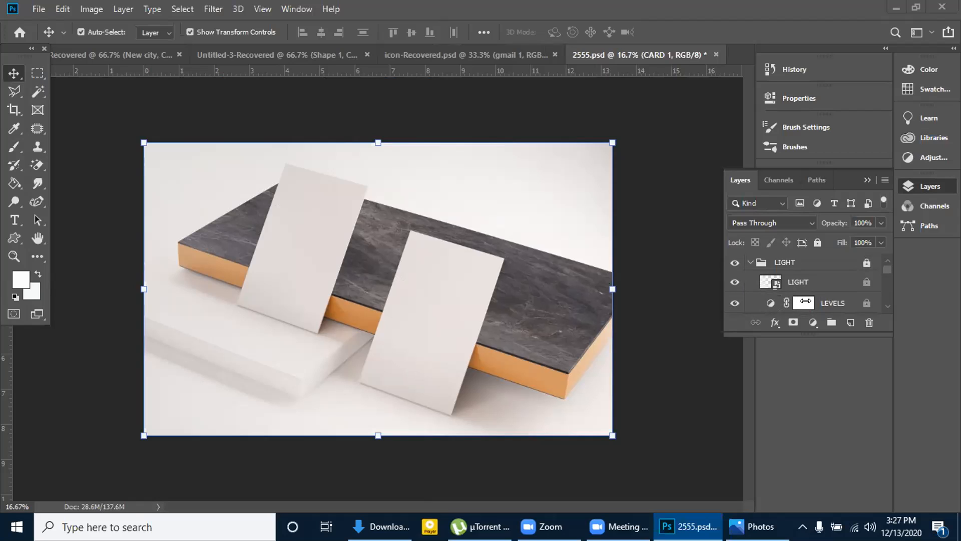
click(735, 282)
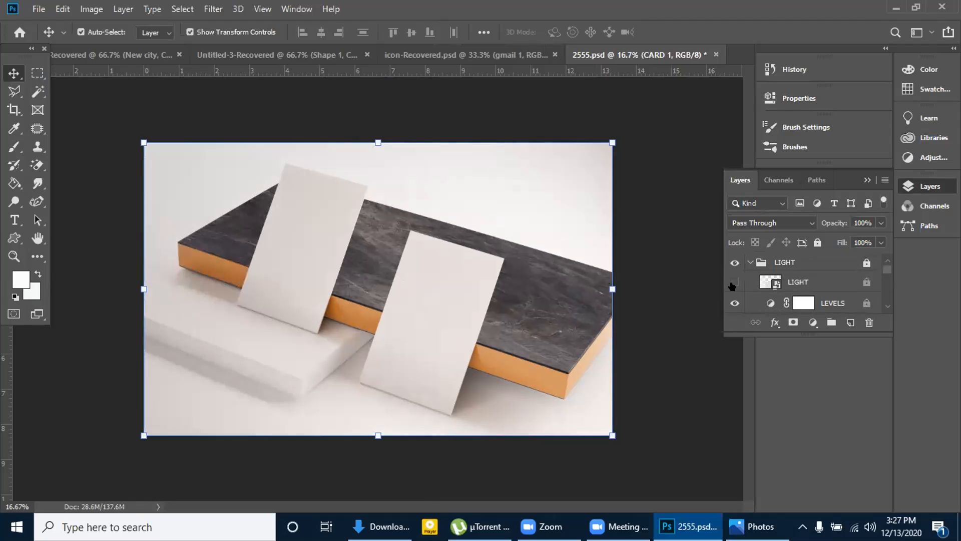
click(735, 282)
click(773, 287)
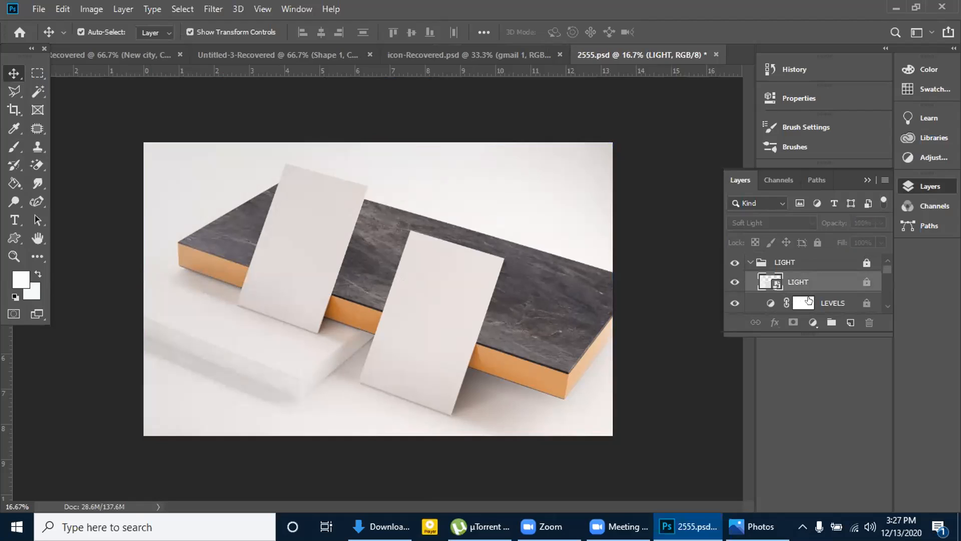
scroll(809, 300, down, 1)
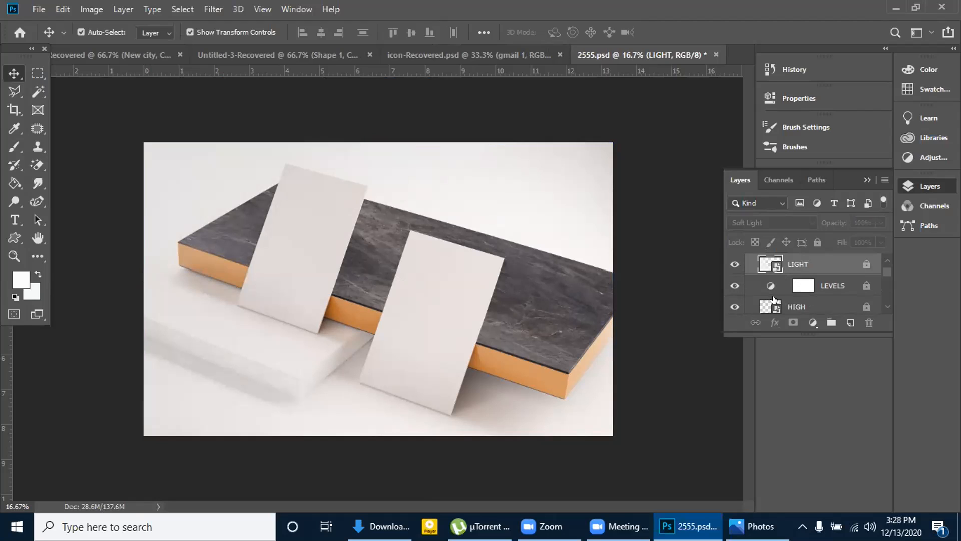
scroll(773, 299, up, 1)
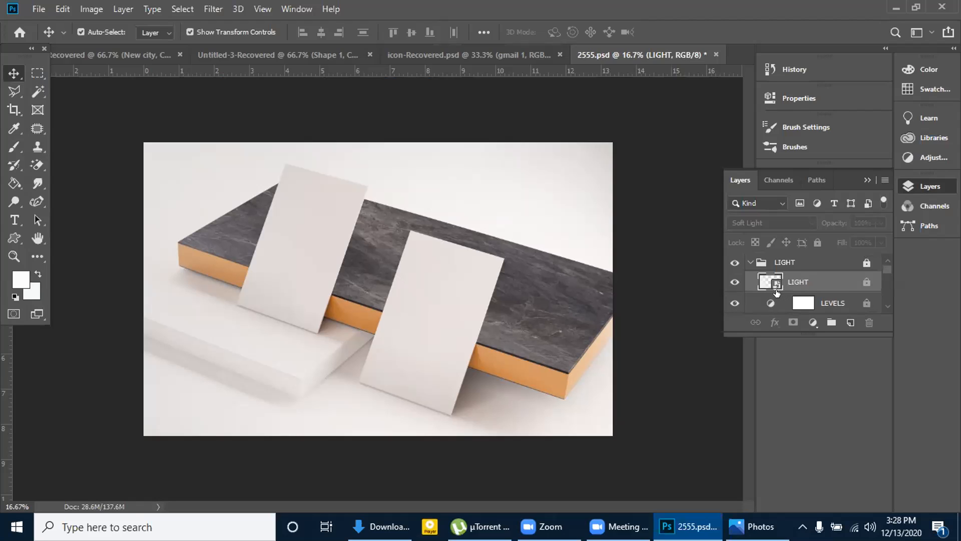
click(749, 263)
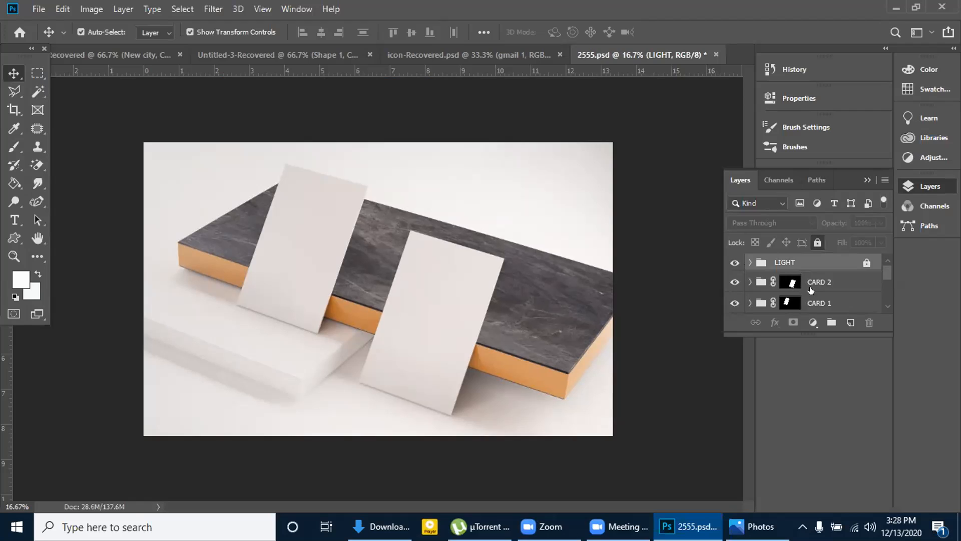
Unlink the CARD 1 group's mask, and open the group's YOUR DESIGN HERE smart object for editing
click(815, 300)
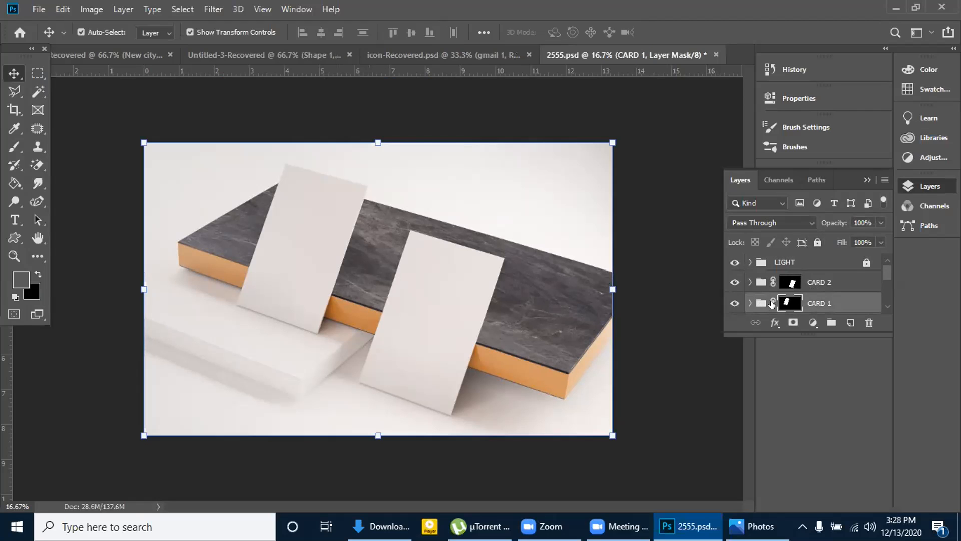
click(773, 303)
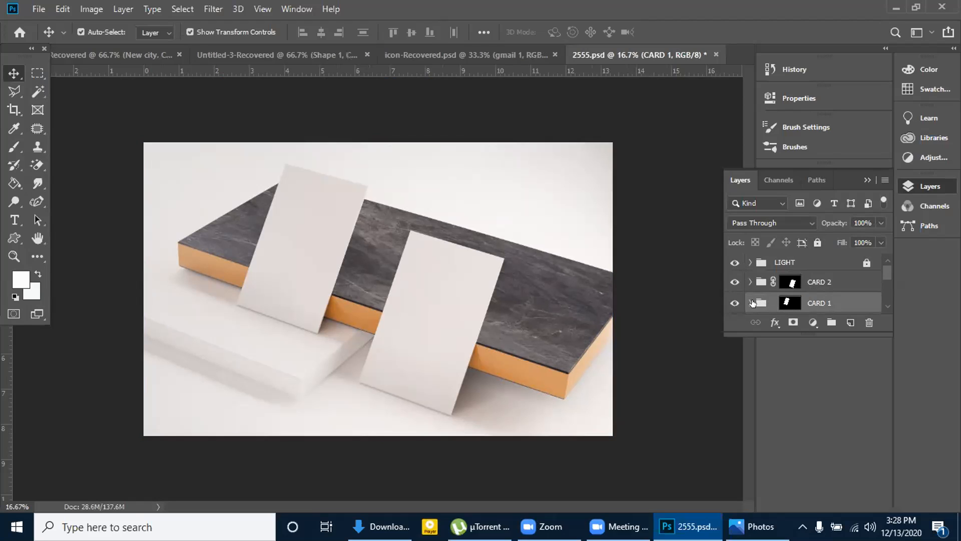
click(748, 303)
scroll(781, 306, down, 3)
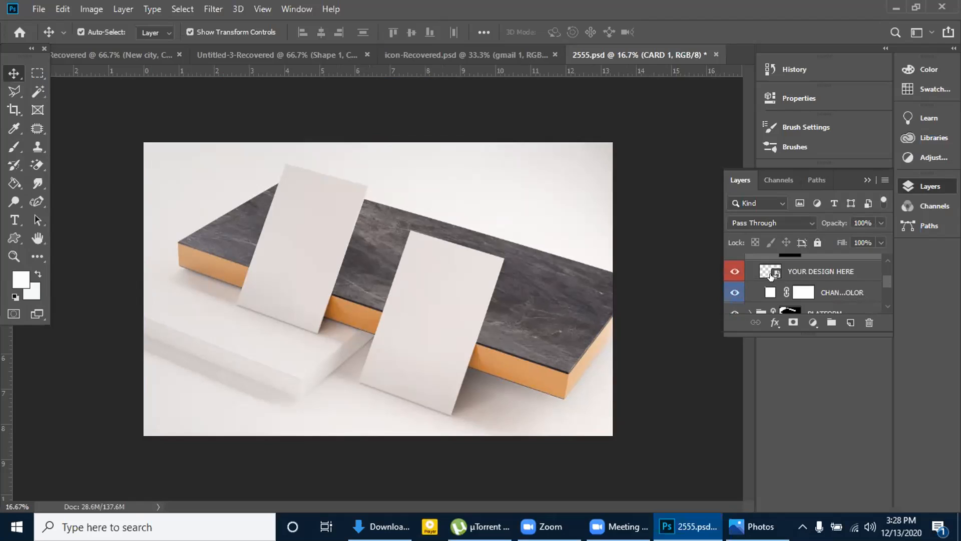
click(805, 270)
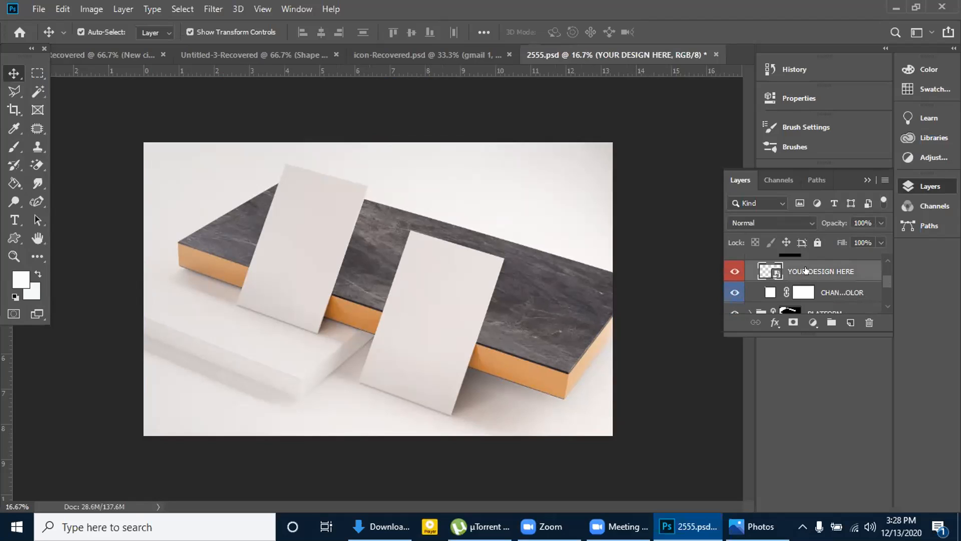
double_click(805, 270)
double_click(776, 270)
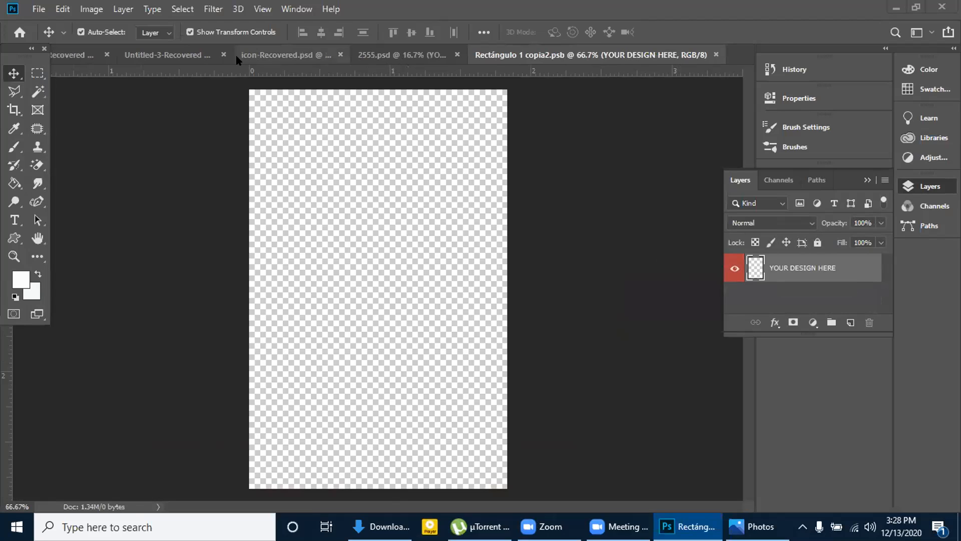
In the Untitled-3-Recovered business card, group all design layers above the Background layer
click(181, 57)
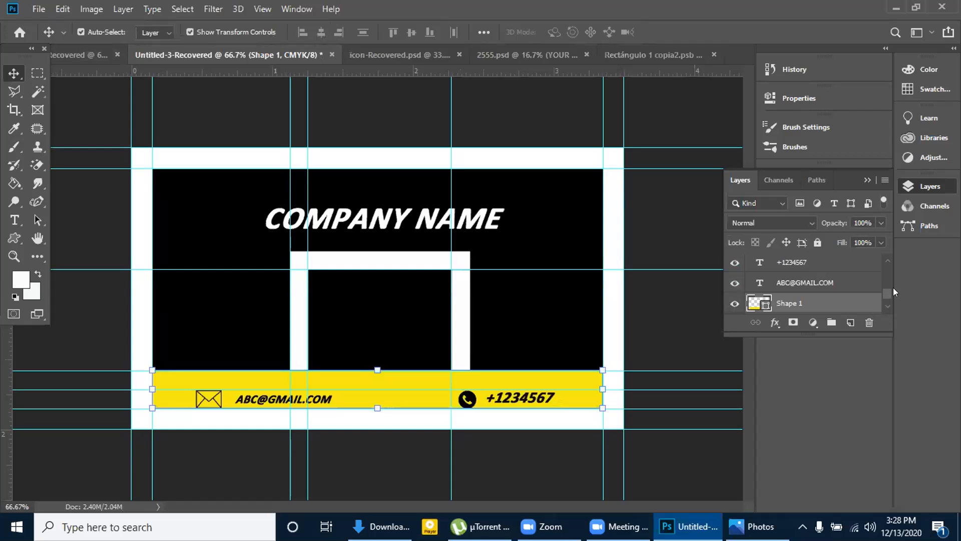
drag(889, 291, 884, 295)
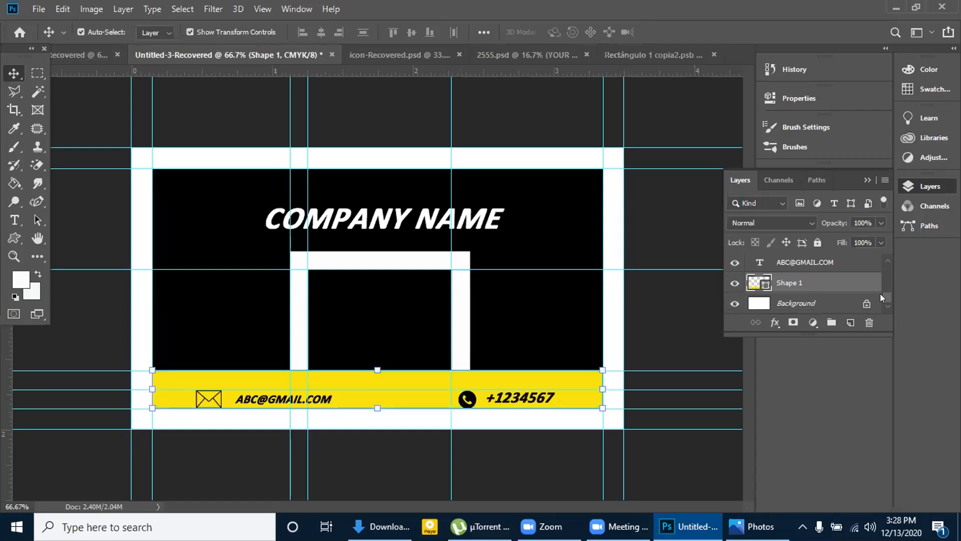
ctrl+click(853, 262)
scroll(881, 253, up, 1)
ctrl+click(820, 265)
scroll(826, 265, up, 1)
ctrl+click(829, 264)
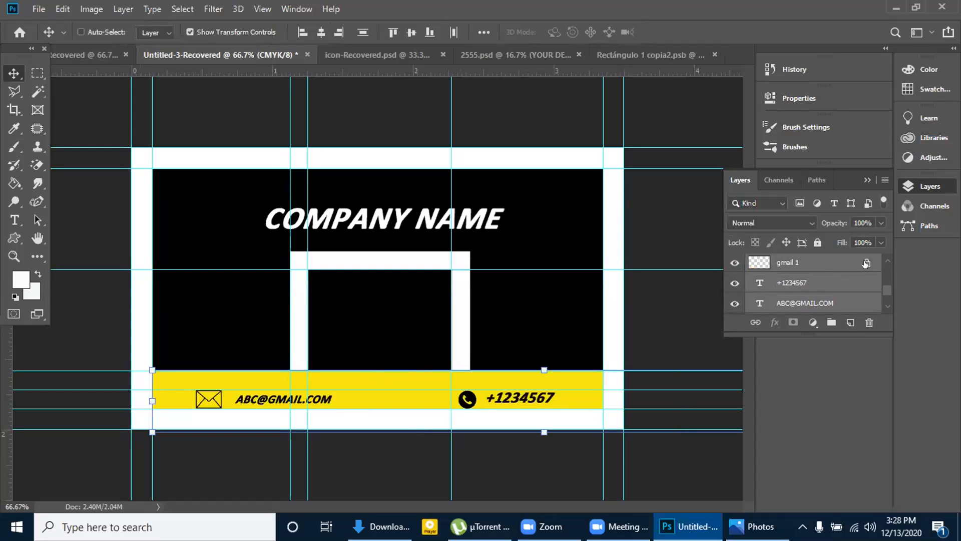
scroll(883, 258, up, 1)
ctrl+click(873, 264)
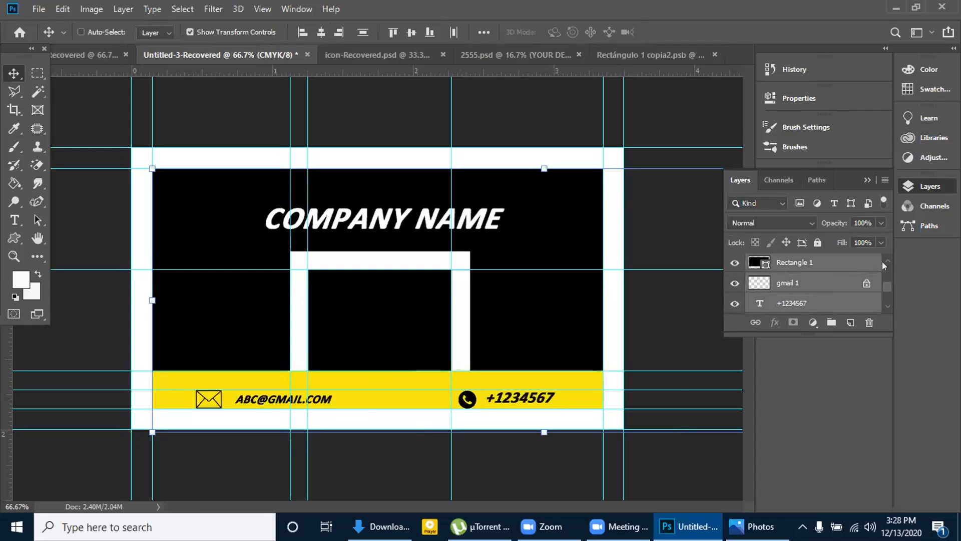
scroll(882, 262, up, 1)
ctrl+click(838, 263)
scroll(838, 259, up, 1)
ctrl+click(838, 260)
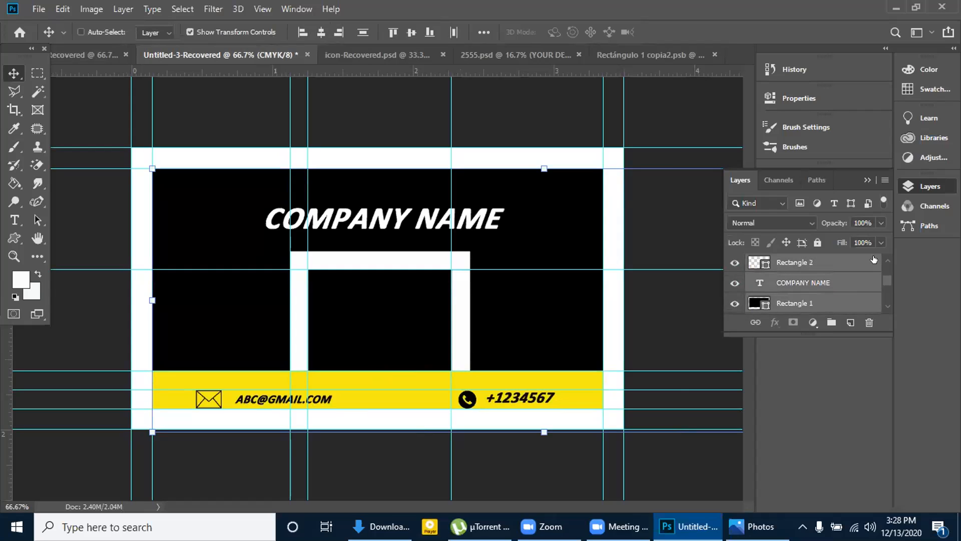
scroll(883, 259, up, 1)
ctrl+click(880, 262)
scroll(883, 260, up, 1)
ctrl+click(880, 262)
scroll(883, 256, up, 1)
ctrl+click(845, 264)
scroll(846, 268, up, 1)
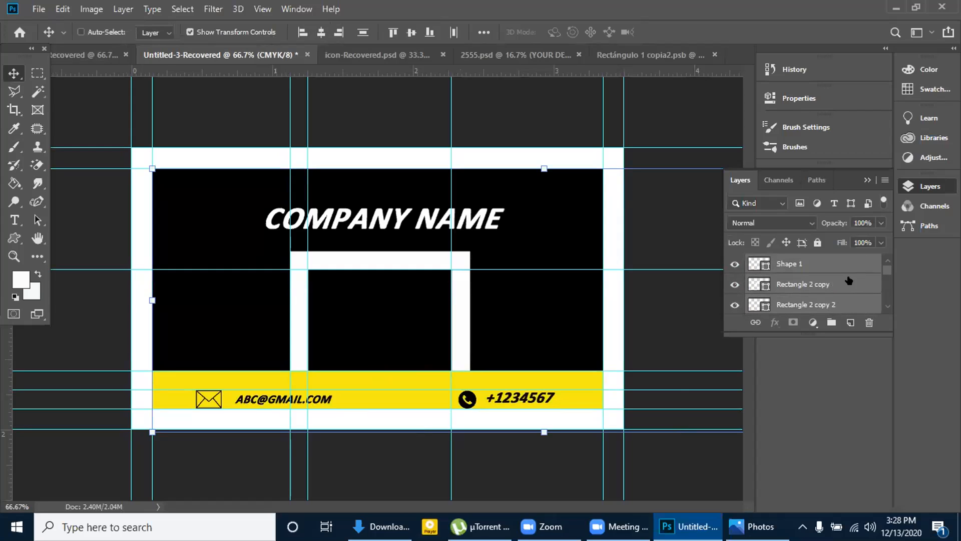
key(ctrl+g)
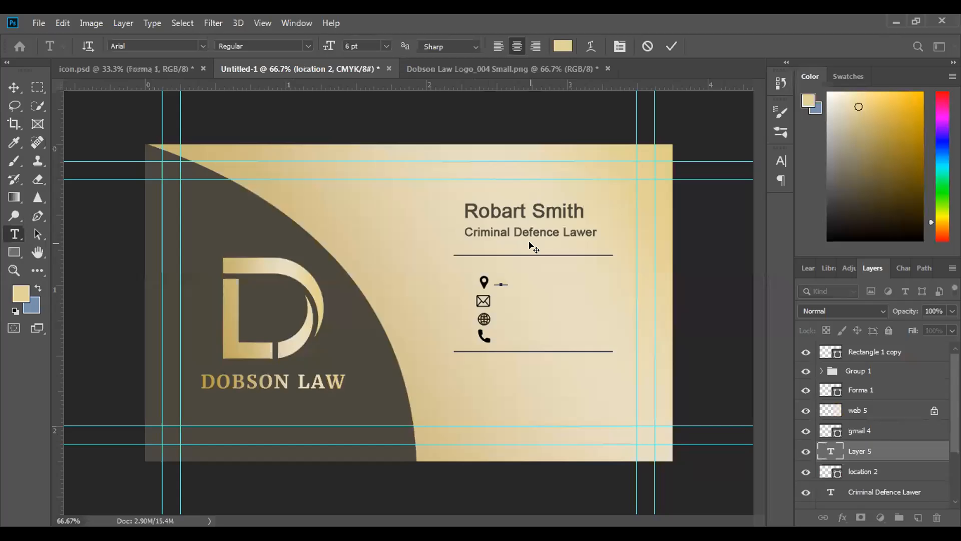
Enter the street address beside the location icon on the Dobson Law card and colour the text black (000000)
text(reet)
drag(522, 279, 446, 276)
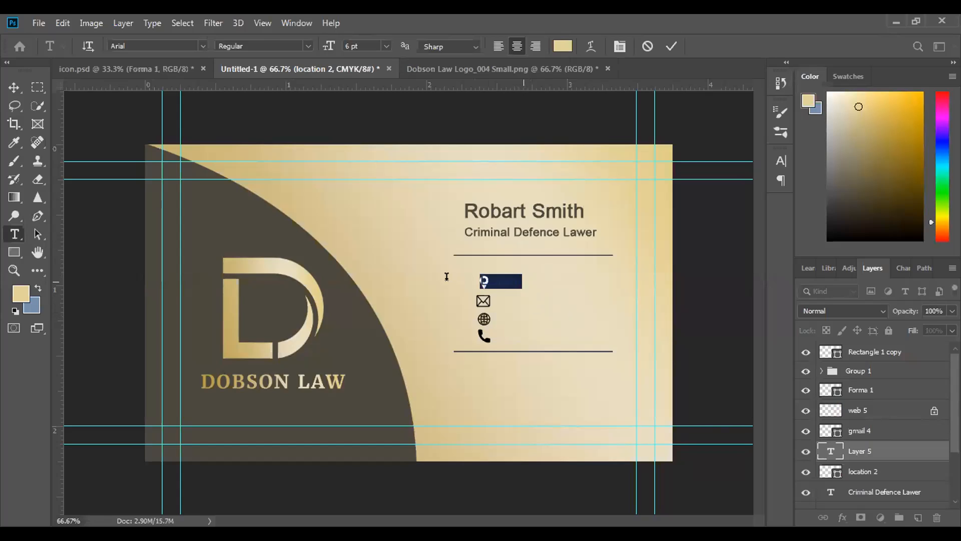
click(555, 41)
drag(544, 333, 460, 405)
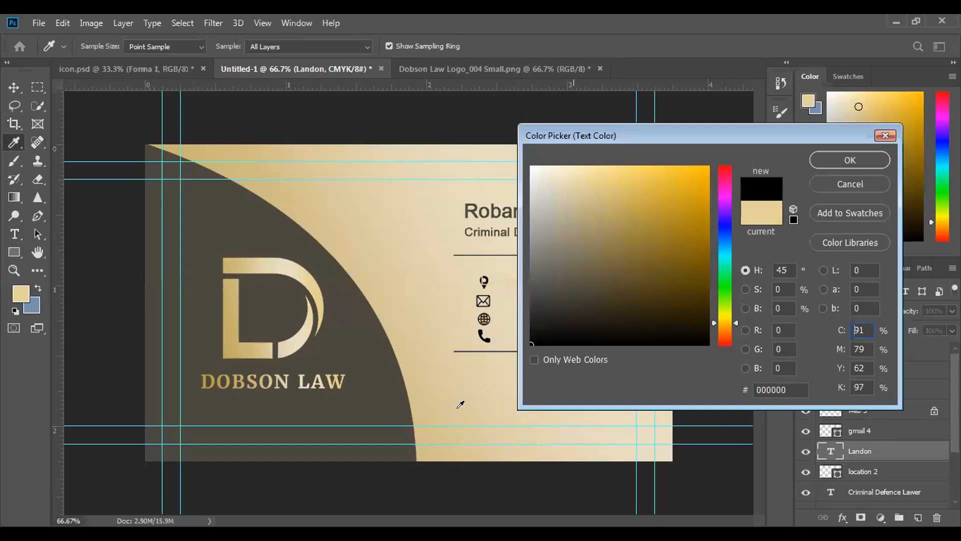
click(850, 159)
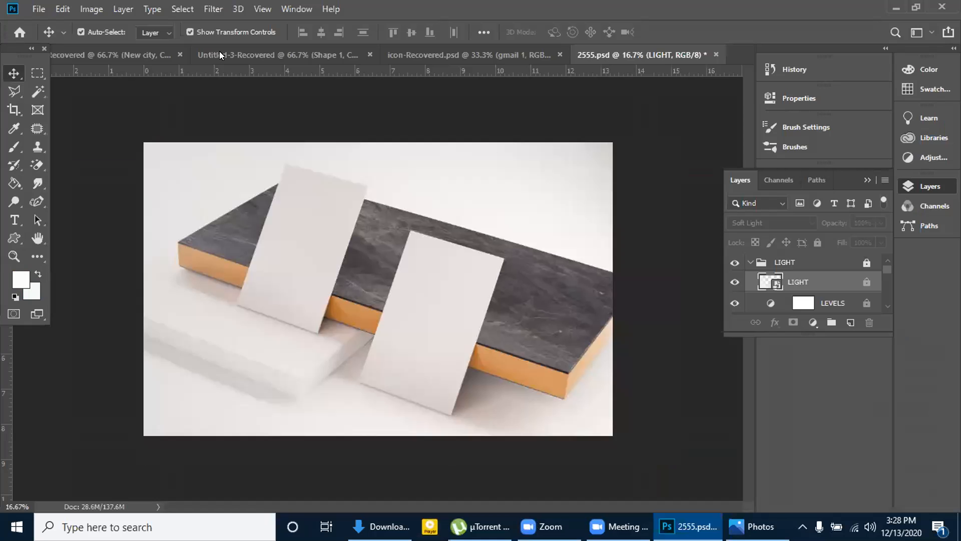
Switch from the 2555.psd mockup to the Untitled-3-Recovered business card document
click(221, 56)
click(135, 54)
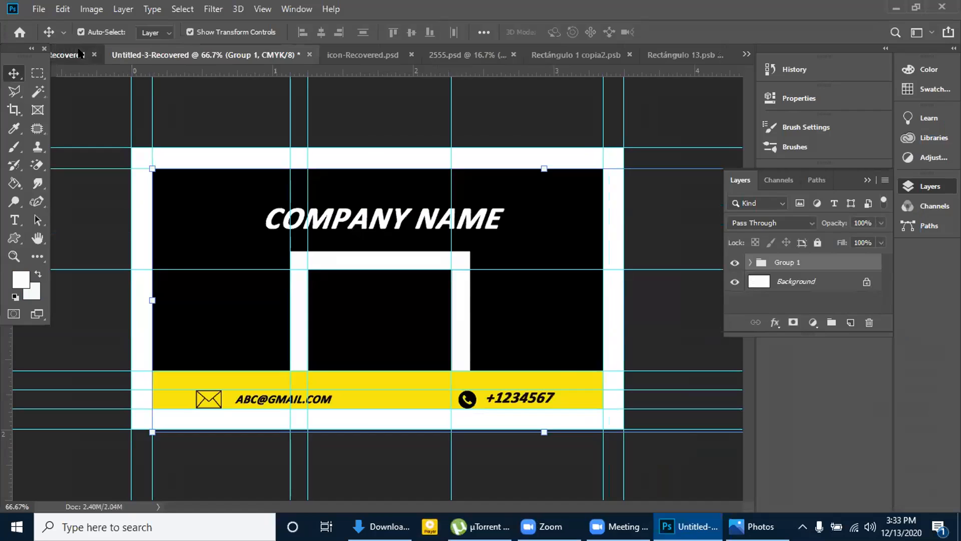
In the YOUR NAME business card document, group all design layers above the Background layer
click(75, 54)
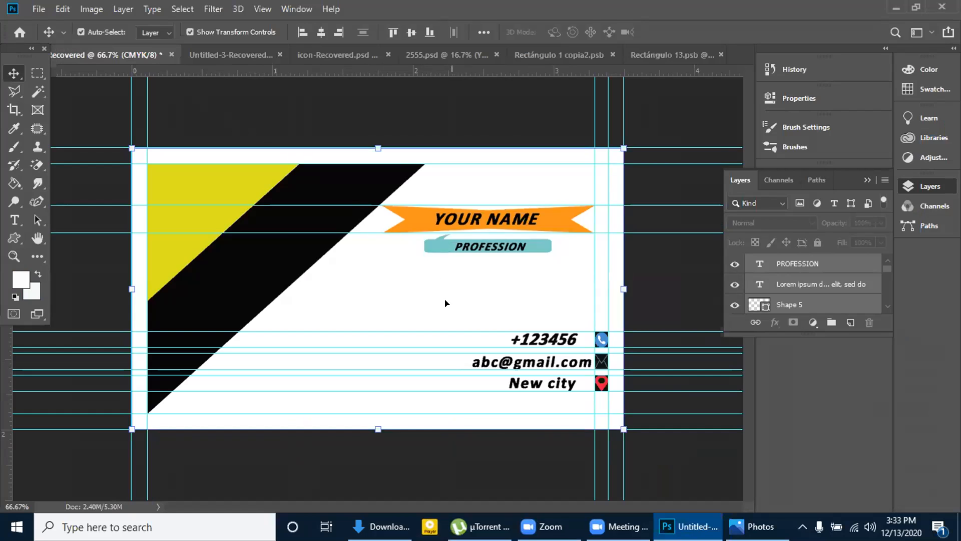
click(231, 55)
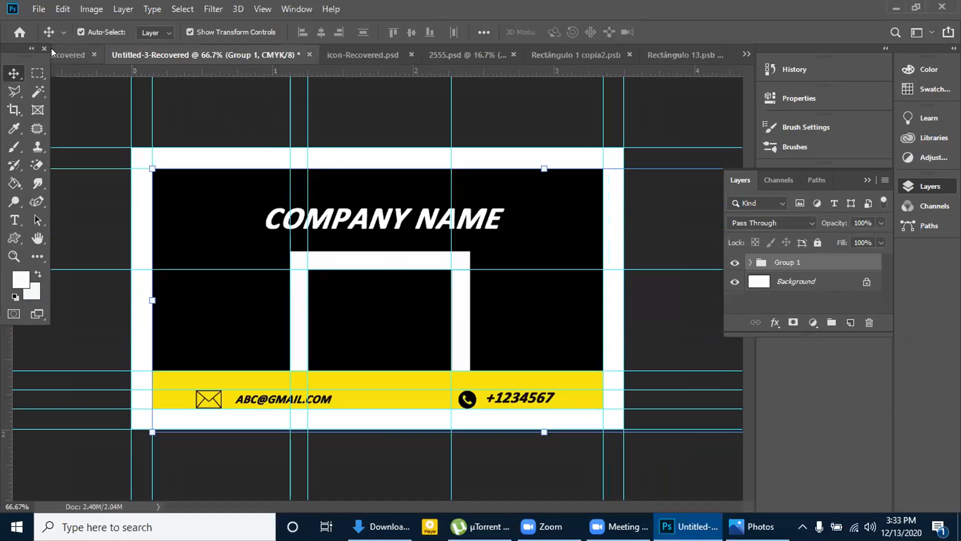
click(68, 55)
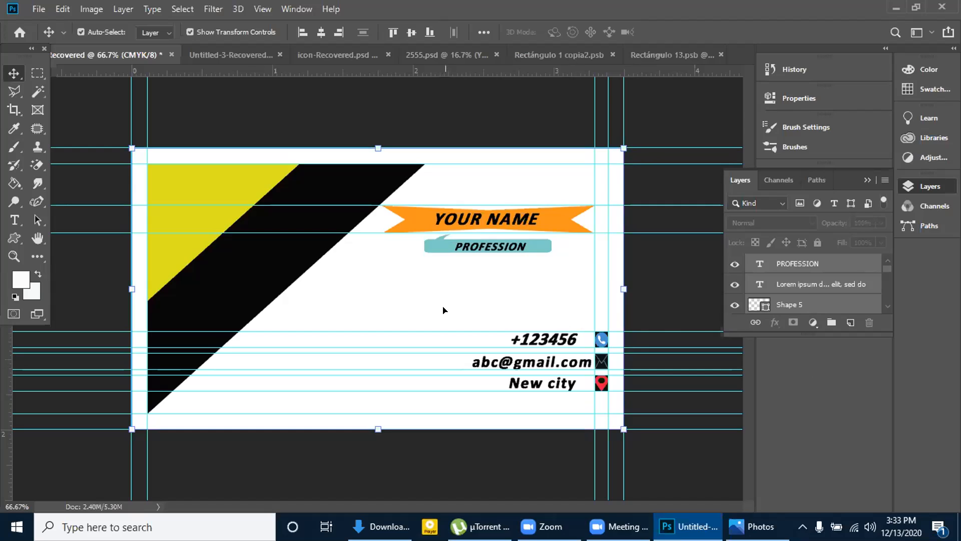
scroll(819, 291, down, 5)
scroll(819, 291, down, 3)
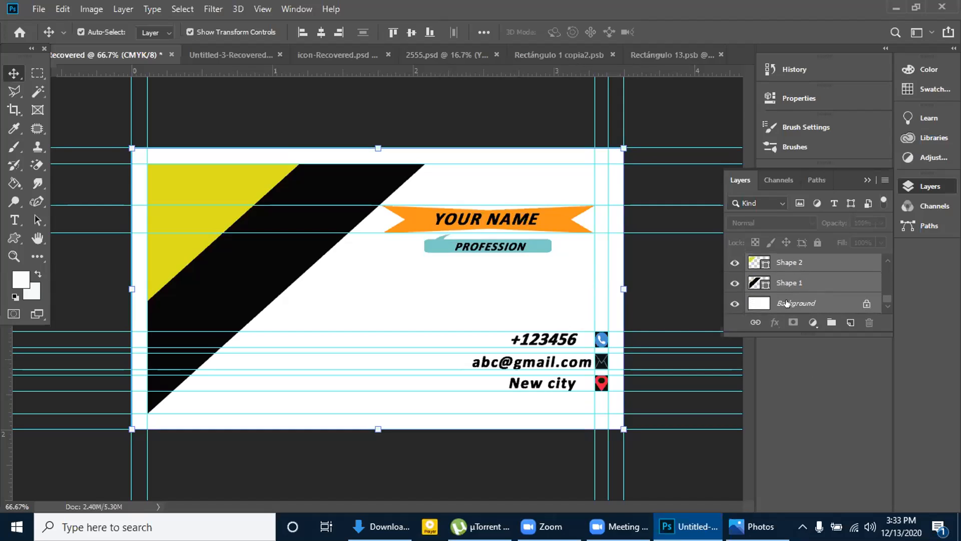
click(750, 308)
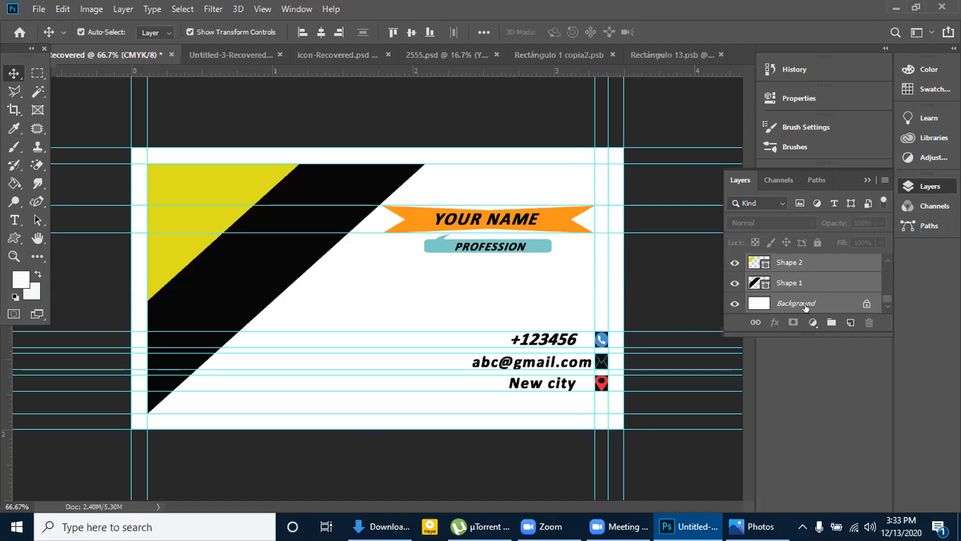
click(805, 285)
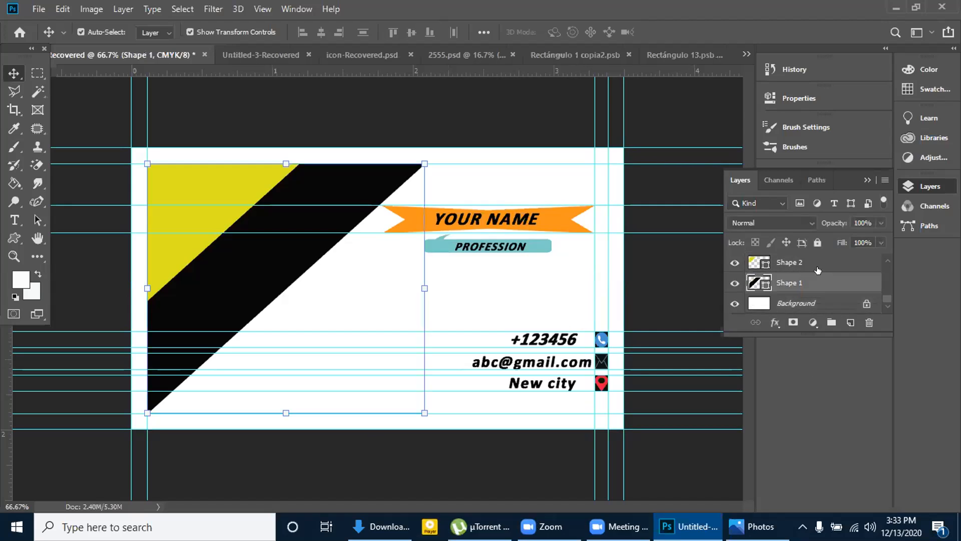
click(819, 260)
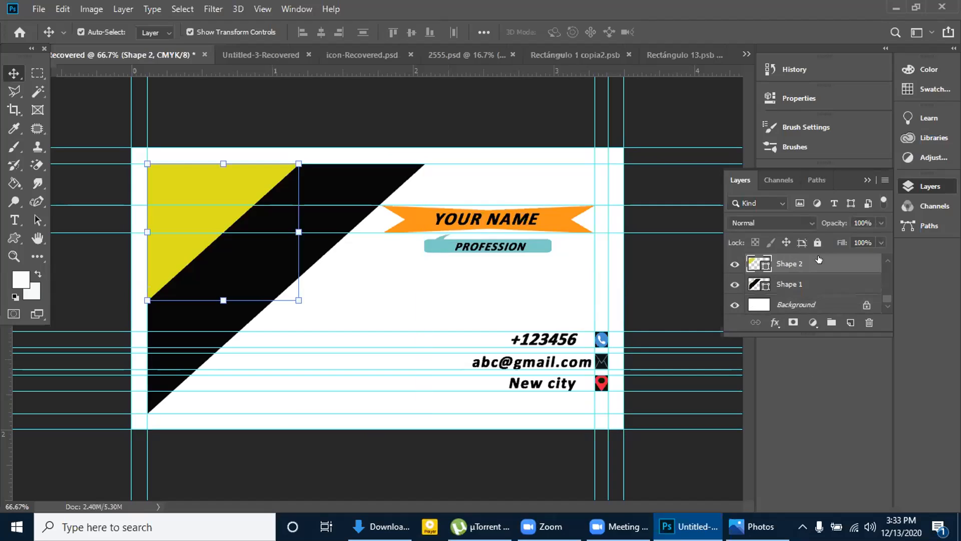
click(818, 289)
ctrl+click(817, 266)
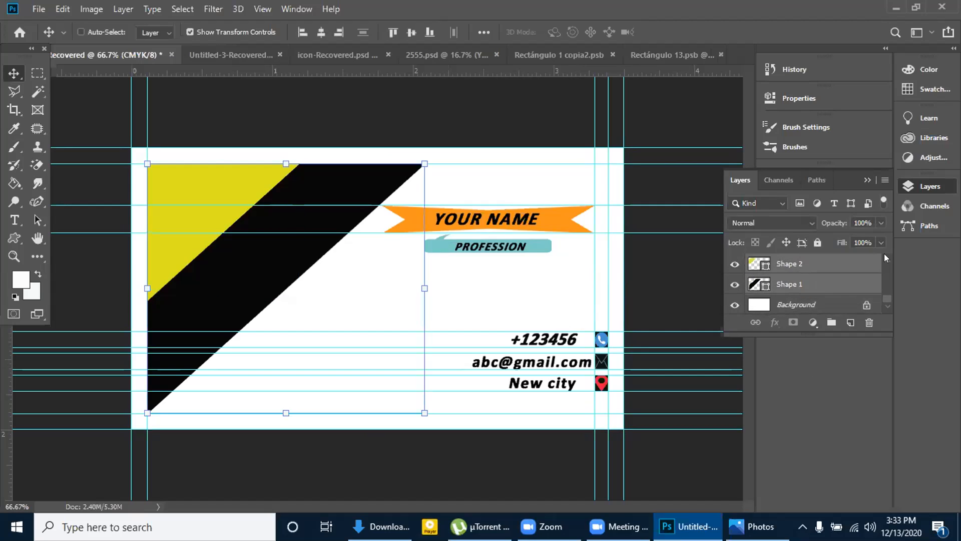
click(888, 261)
ctrl+click(873, 264)
click(887, 261)
ctrl+click(866, 261)
click(888, 261)
ctrl+click(840, 260)
click(888, 261)
ctrl+click(849, 264)
click(887, 261)
ctrl+click(844, 260)
click(888, 261)
ctrl+click(854, 264)
click(888, 261)
ctrl+click(850, 264)
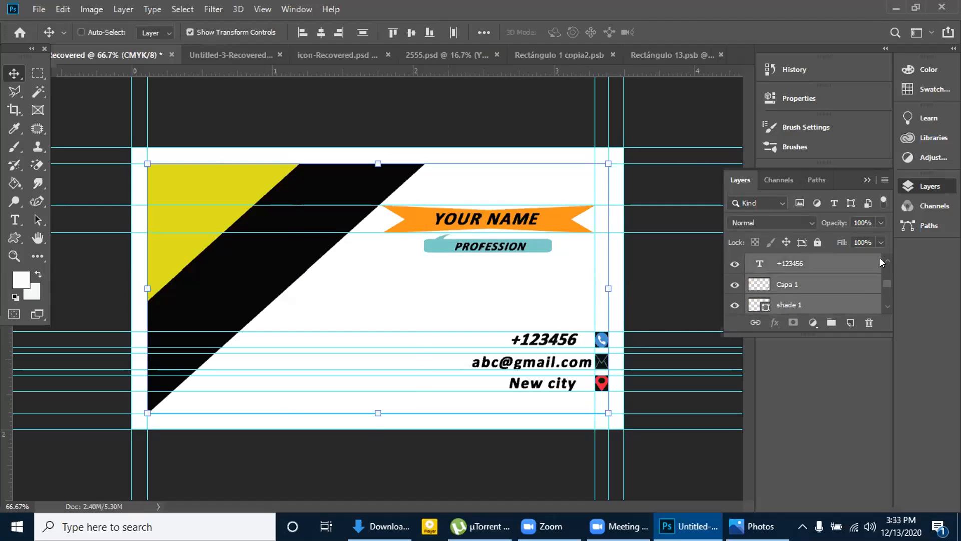
click(888, 261)
ctrl+click(833, 264)
click(887, 261)
ctrl+click(851, 264)
click(887, 260)
ctrl+click(849, 264)
click(888, 261)
ctrl+click(842, 264)
click(887, 261)
ctrl+click(842, 264)
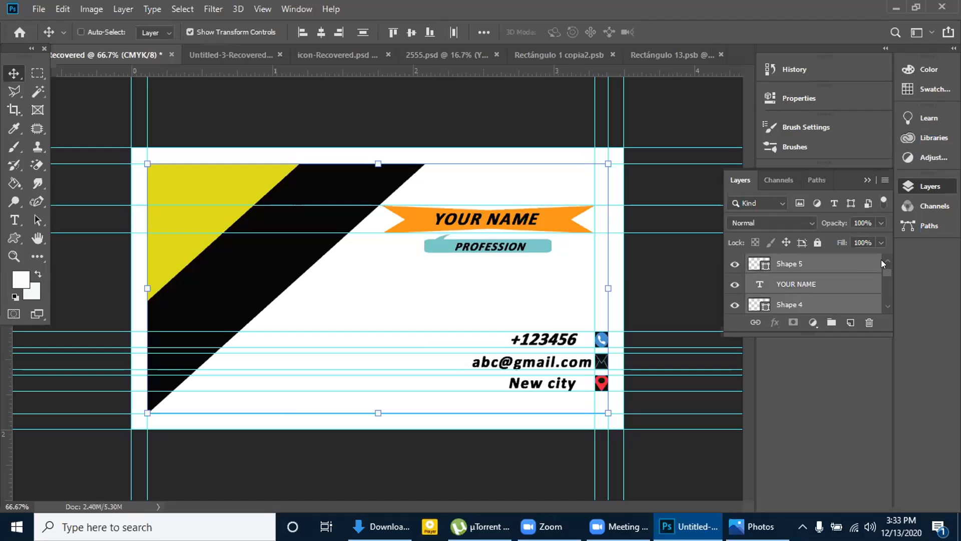
click(888, 260)
ctrl+click(871, 264)
click(888, 261)
ctrl+click(872, 264)
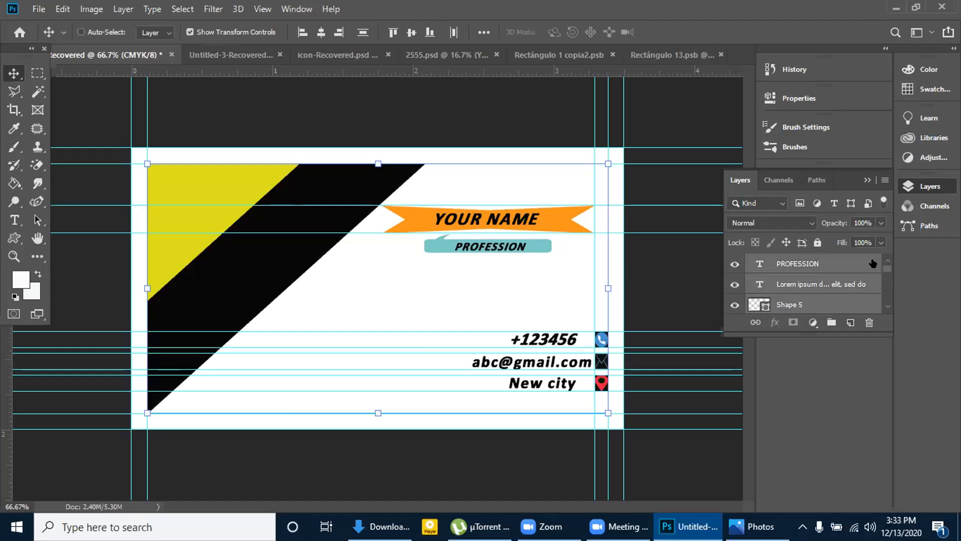
key(ctrl+g)
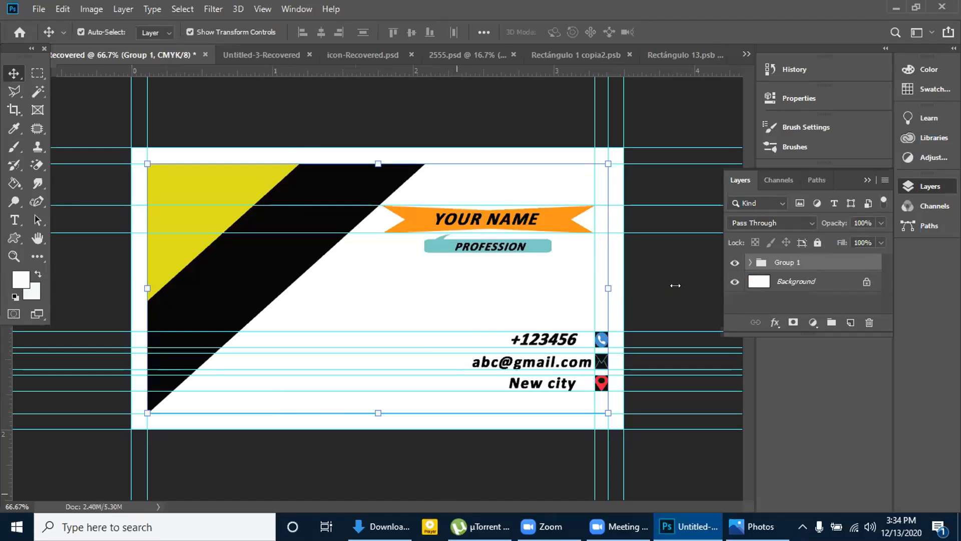
Review the two open Rectángulo smart objects and the 2555.psd mockup, and return to the Untitled-3-Recovered card
click(599, 54)
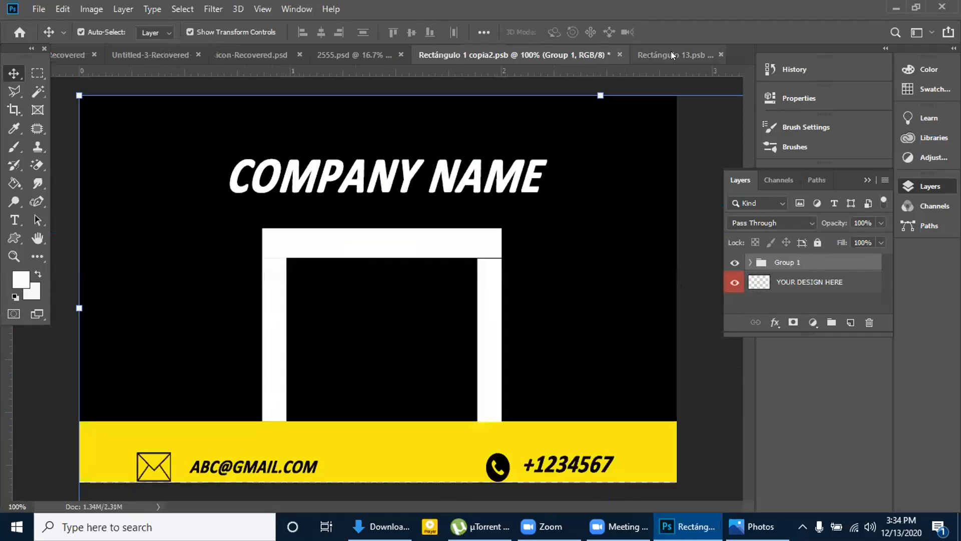
click(672, 56)
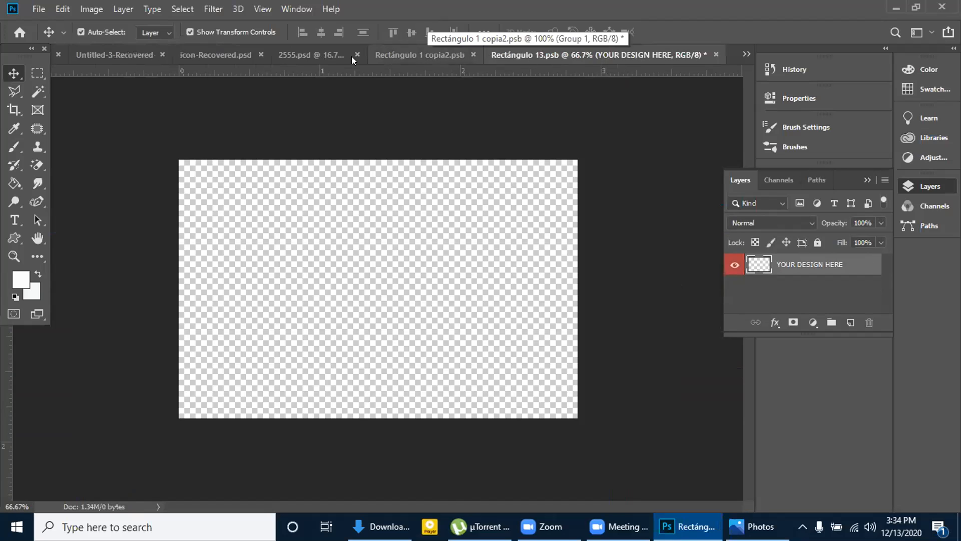
click(311, 55)
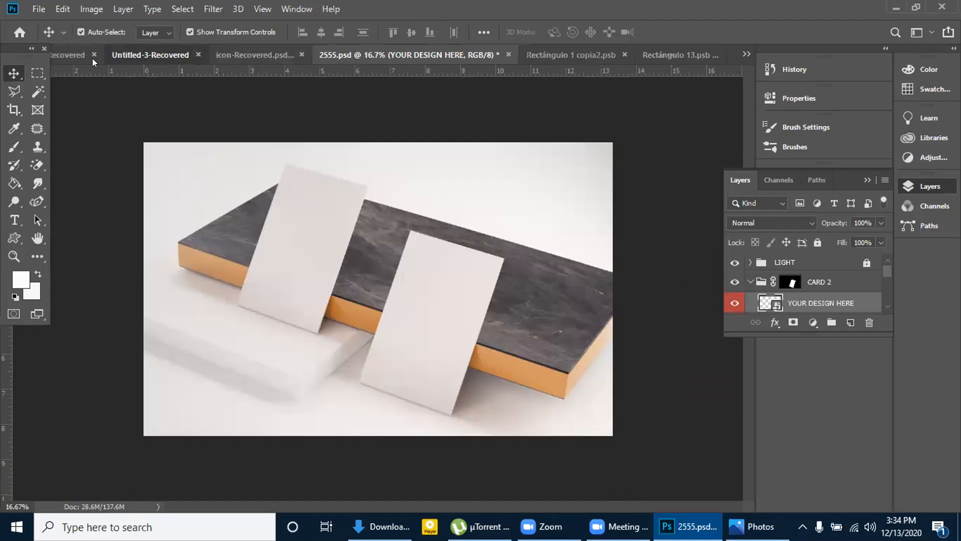
click(152, 55)
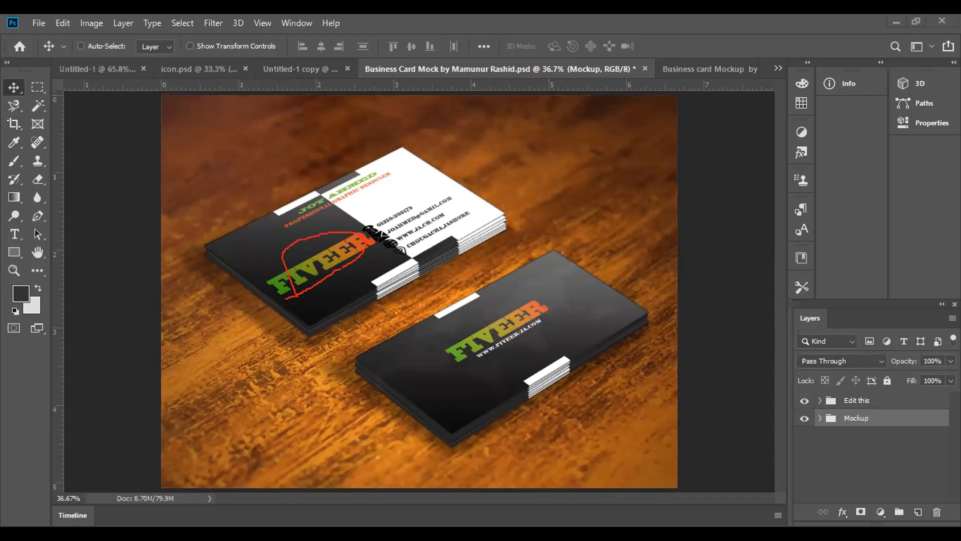
drag(357, 189, 419, 241)
drag(372, 223, 407, 256)
key(Escape)
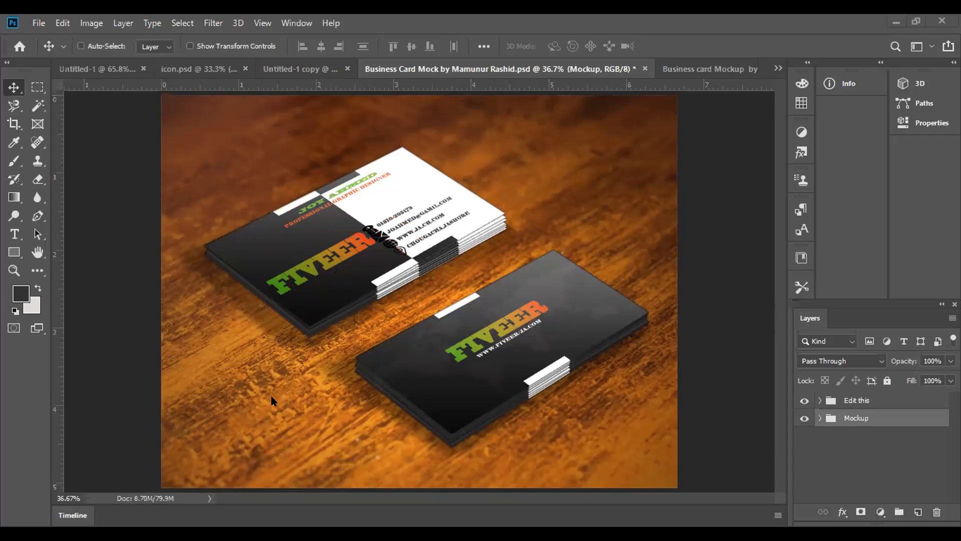
Switch to the Untitled-1 document with the FIVEER business card and clear the active selection
click(85, 65)
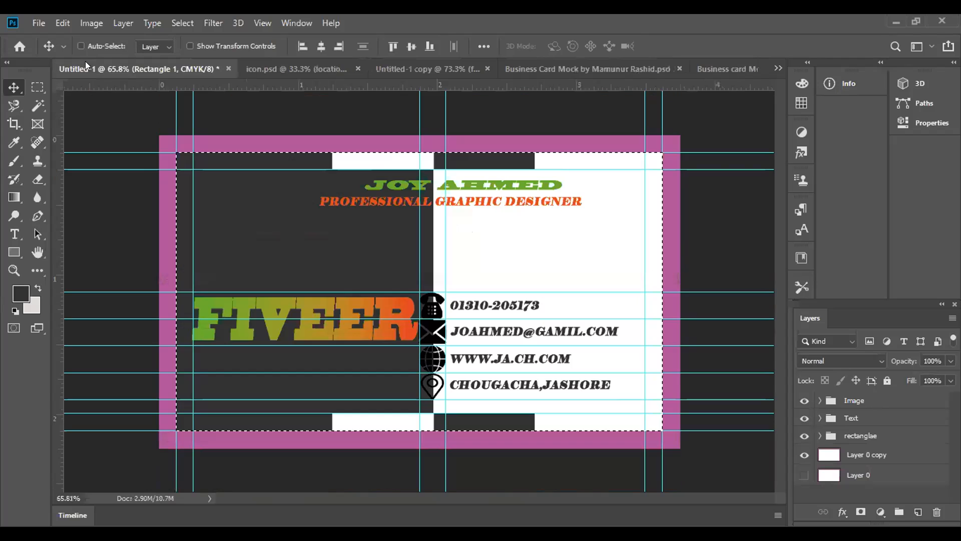
key(ctrl+d)
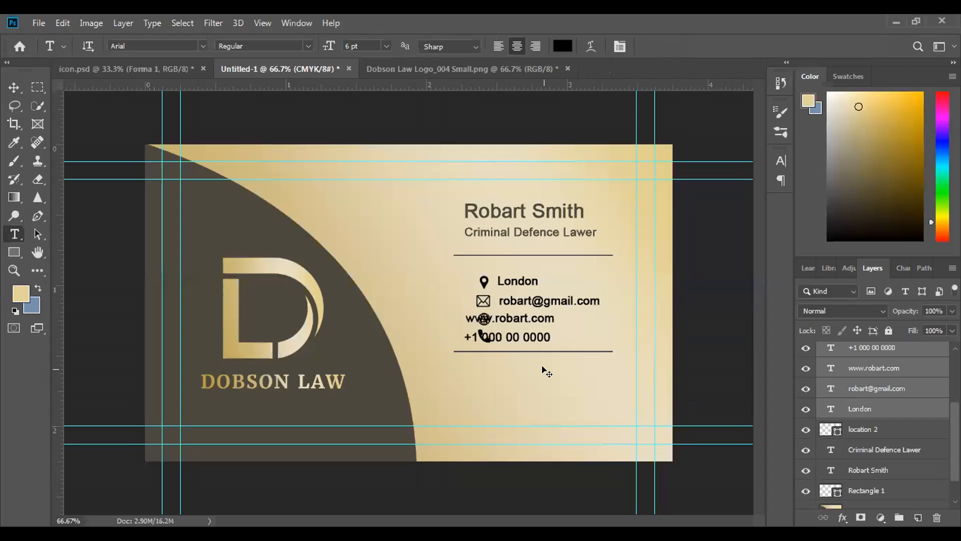
Shift the four selected contact text lines on the Dobson Law card right to X 913.62 px, clear of their icons
key(ctrl+t)
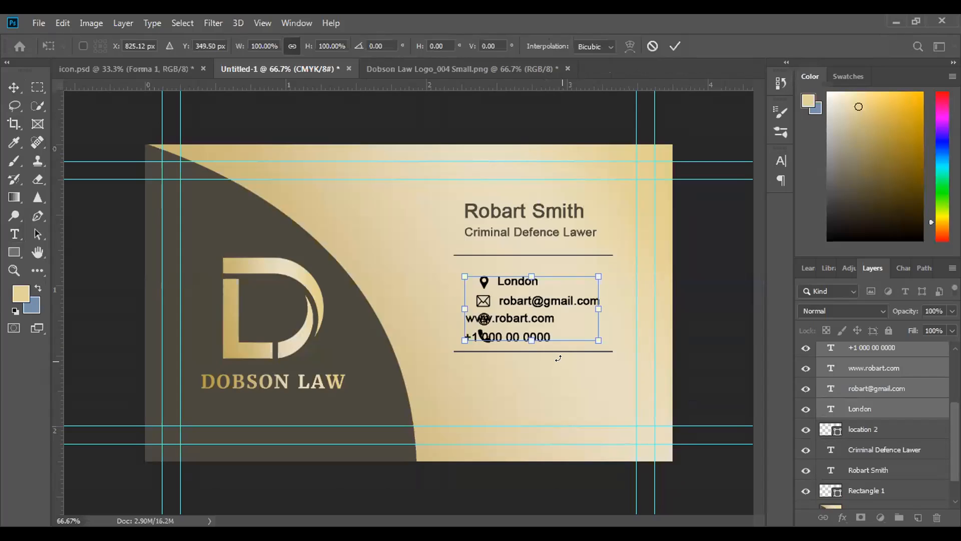
key(Right)
key(Right)
key(Right)
key(Right)
key(Right)
key(Right)
key(Right)
key(Right)
key(Right)
key(Right)
key(Right)
key(Right)
key(Right)
key(Right)
key(Right)
key(Right)
key(Right)
key(Right)
key(Right)
key(Right)
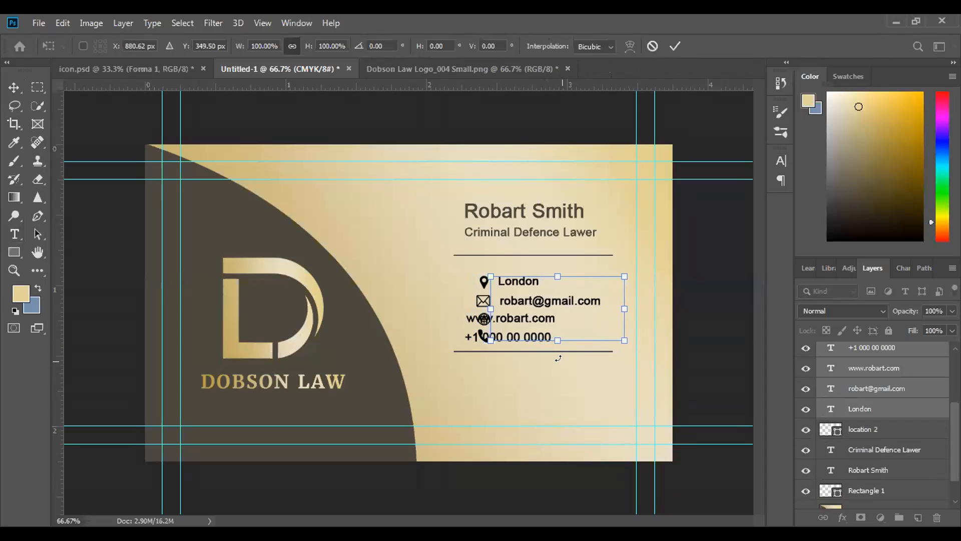
key(Right)
key(Right)
key(Right)
key(Right)
key(Right)
key(Right)
key(Right)
key(Right)
key(Right)
key(Right)
key(Right)
key(Right)
key(Right)
key(Right)
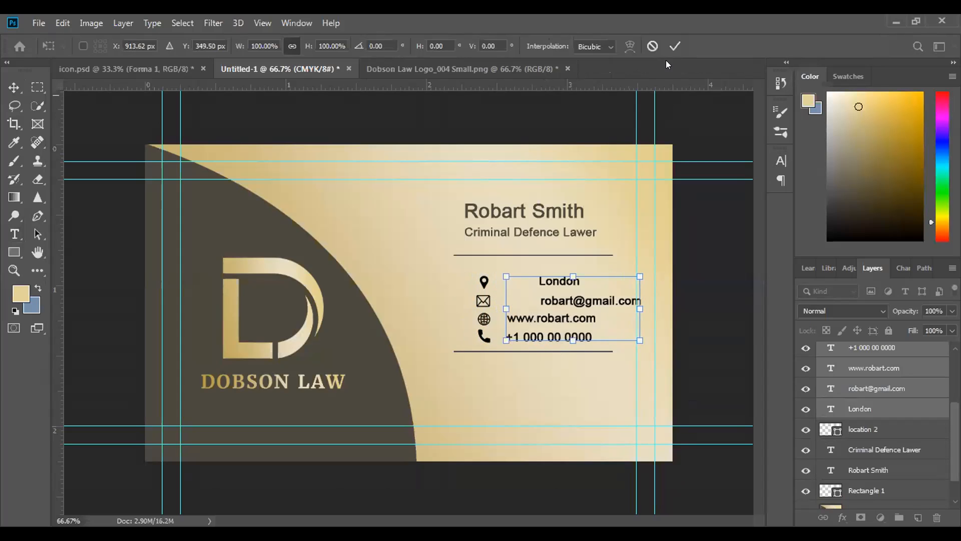
click(675, 46)
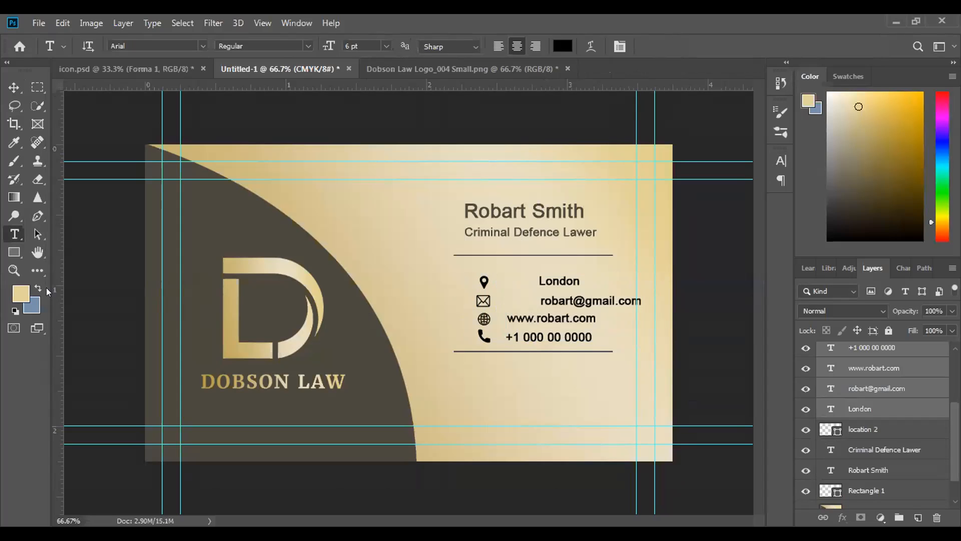
Draw an ellipse about 49 × 47 px above the card's dark curved area and remove its stroke
right_click(14, 251)
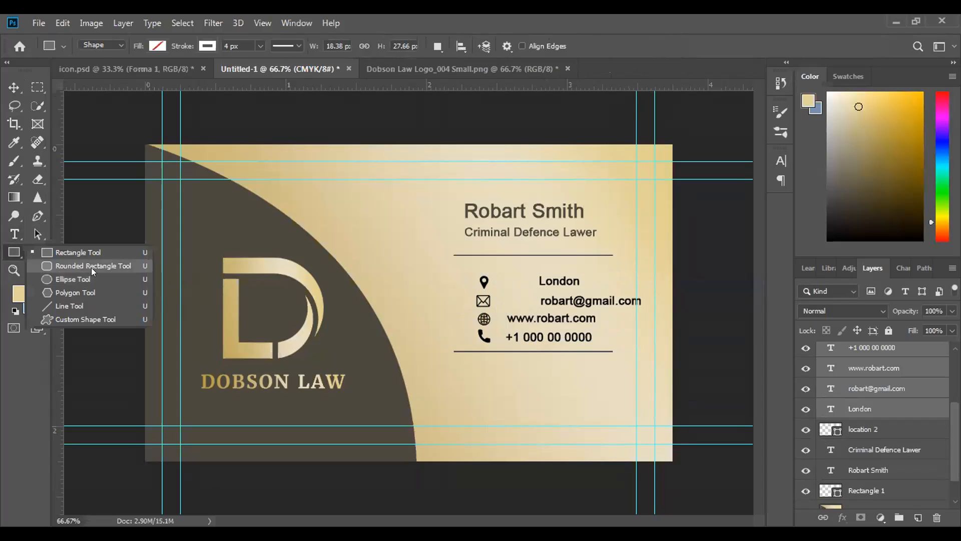
click(94, 279)
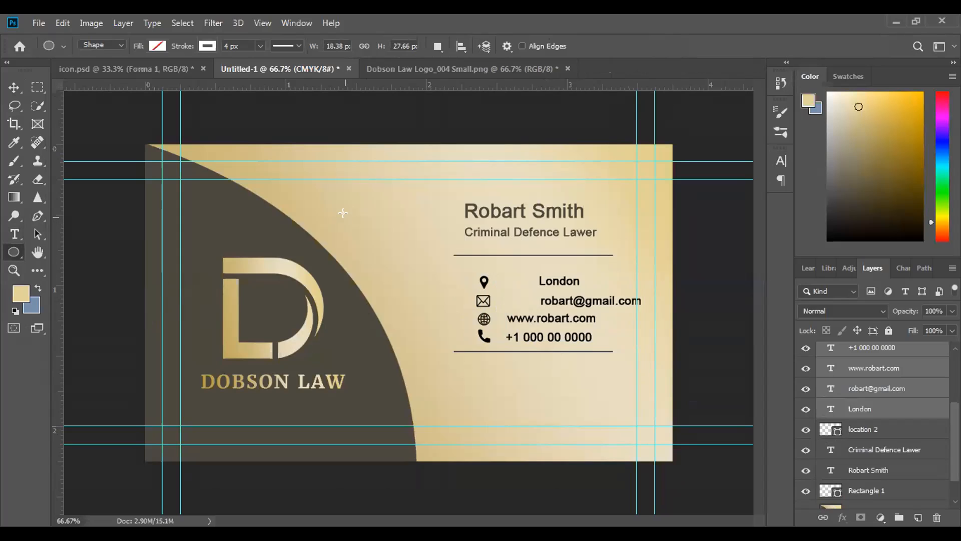
drag(345, 216, 366, 238)
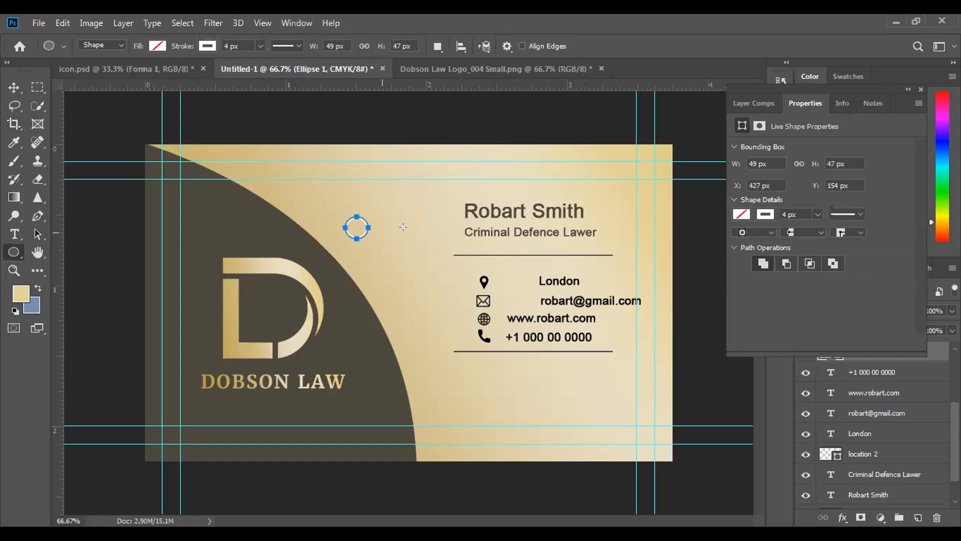
click(206, 46)
click(148, 73)
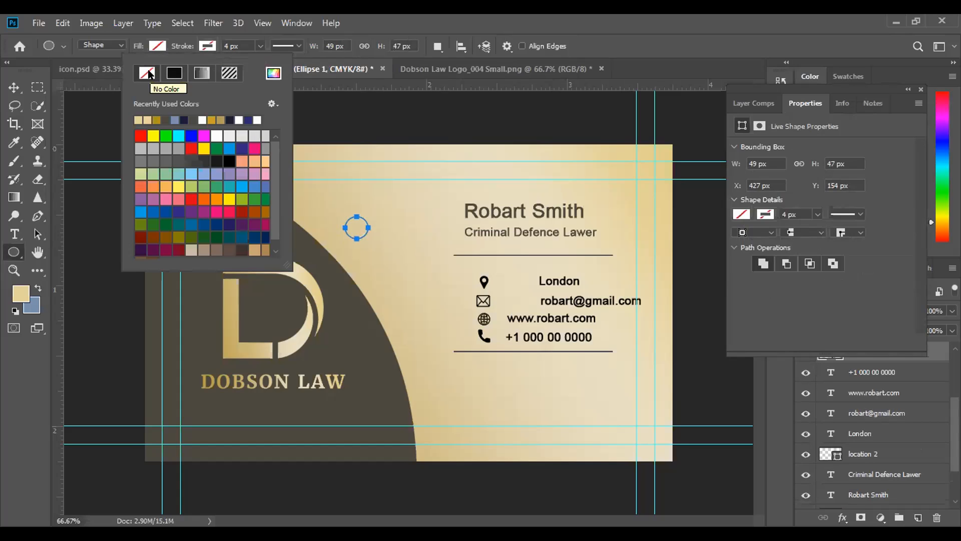
Sample the dark brown of the card's curved area and use it as the ellipse's fill colour
click(9, 142)
click(357, 338)
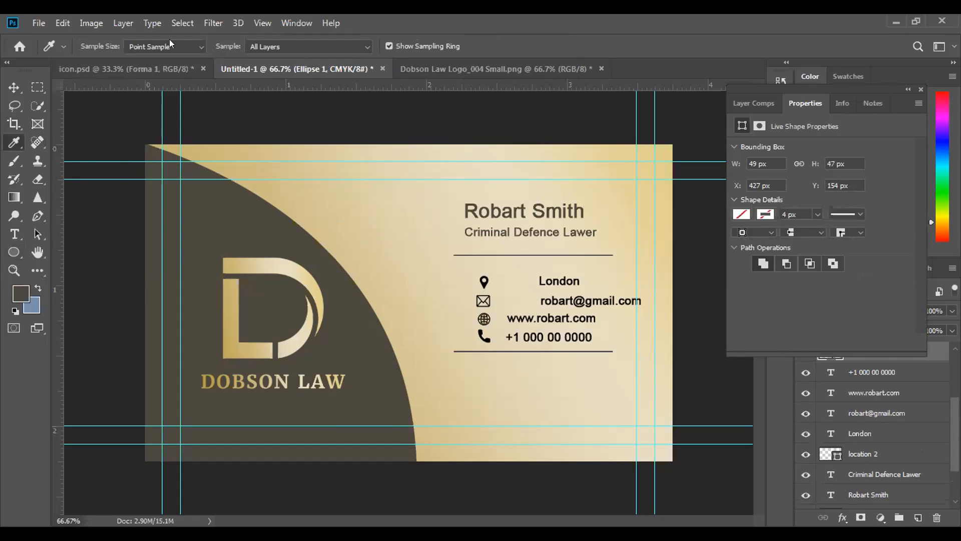
click(14, 252)
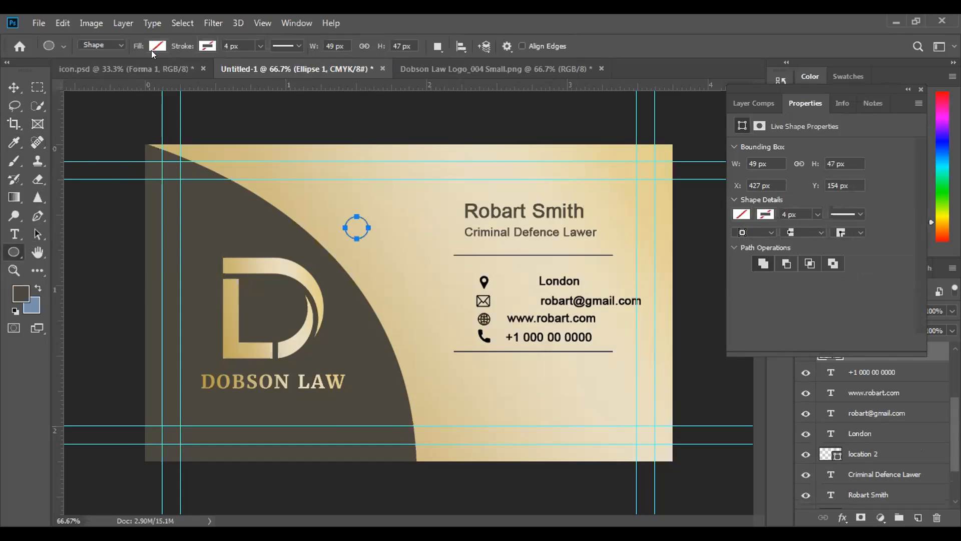
click(157, 45)
click(86, 119)
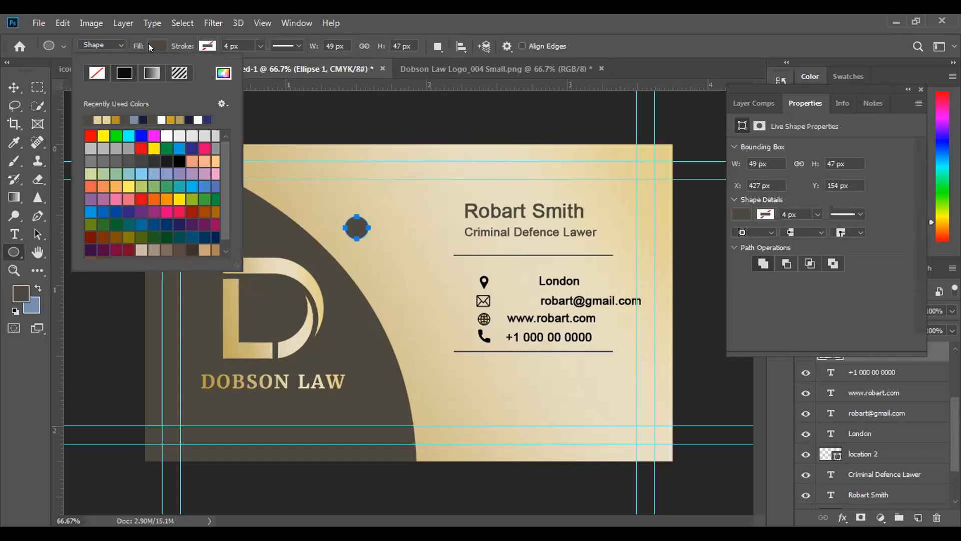
Move the dark ellipse over the location icon beside the London text and close the shape properties
key(Escape)
key(v)
drag(357, 228, 483, 282)
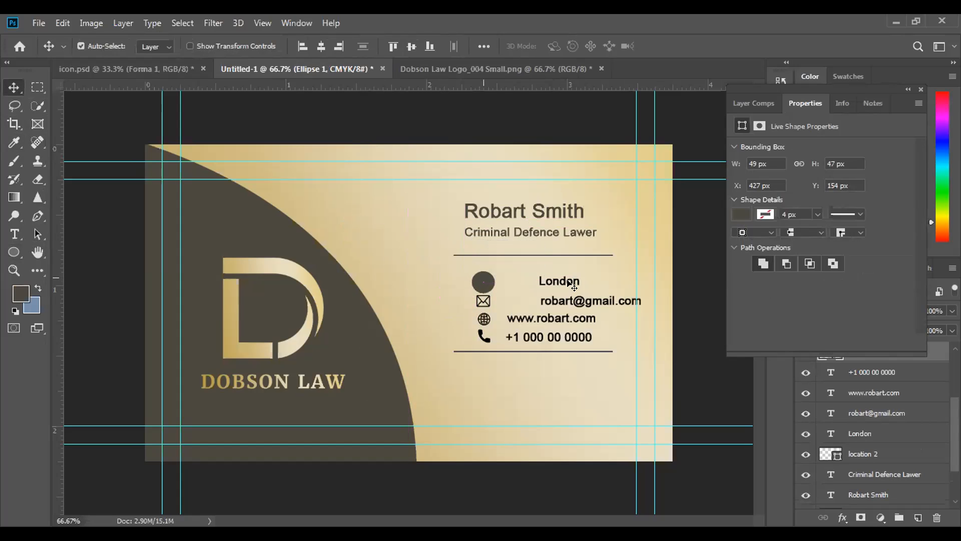
click(915, 89)
Move the location 2 layer directly above Ellipse 1, select Ellipse 1, and toggle the location icon's visibility off and on
scroll(899, 363, up, 5)
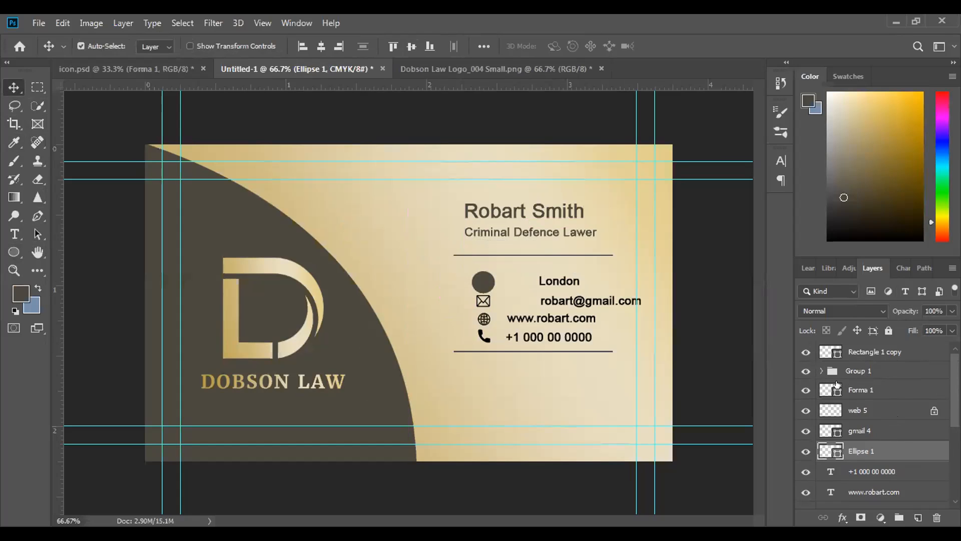
click(819, 370)
click(819, 371)
scroll(889, 463, down, 4)
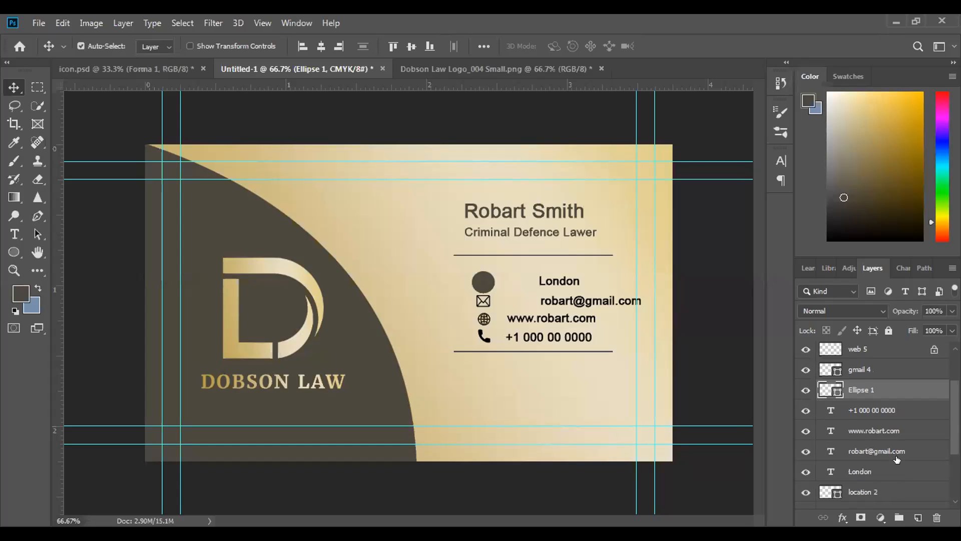
click(881, 471)
drag(881, 471, 877, 368)
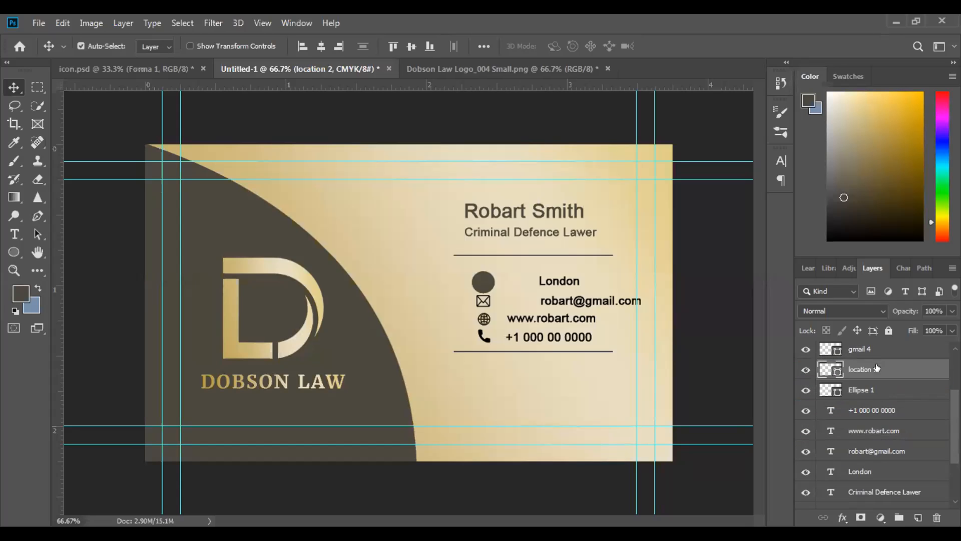
click(868, 390)
click(801, 370)
click(802, 370)
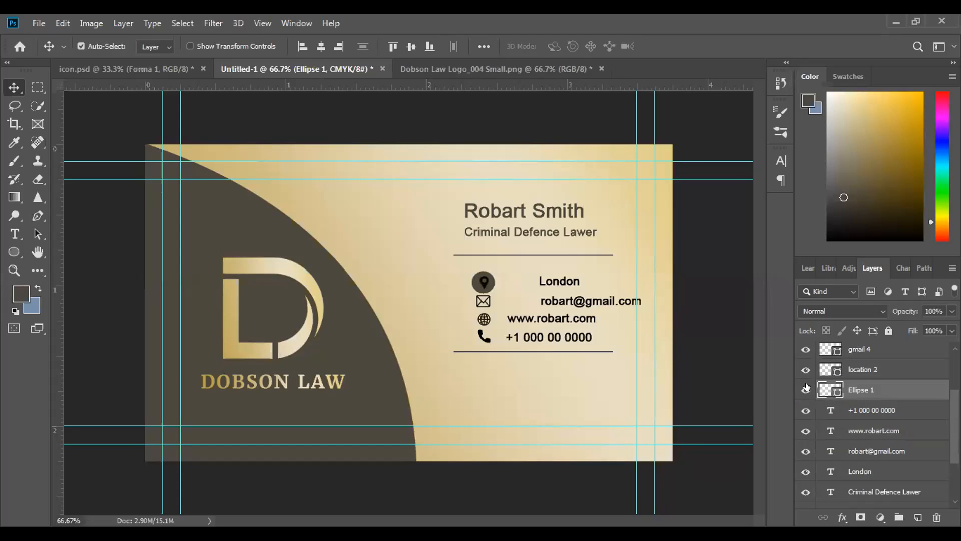
Group the location 2 and Ellipse 1 layers and expand the new group
shift+click(866, 370)
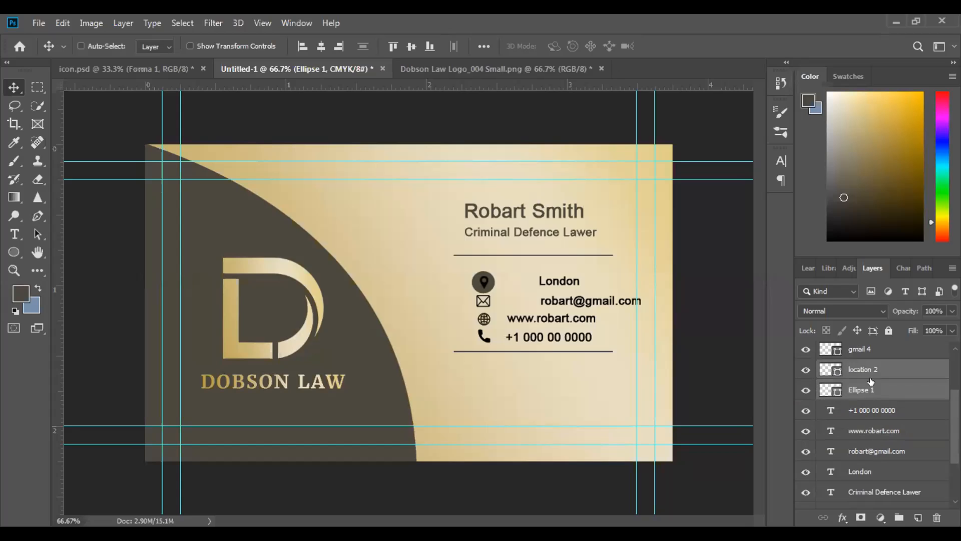
click(899, 517)
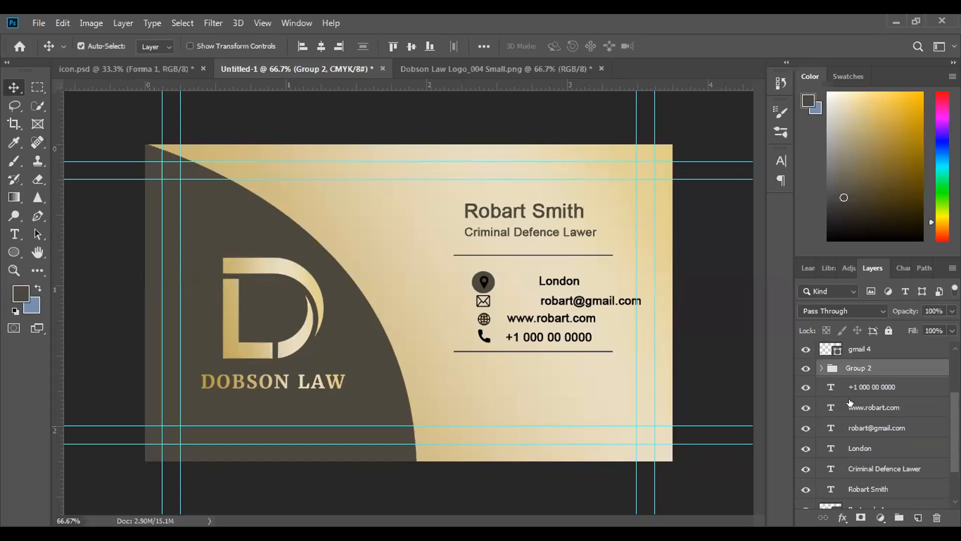
click(803, 369)
click(821, 368)
Set the background colour to ffffff and fill the location 2 icon with it
click(874, 406)
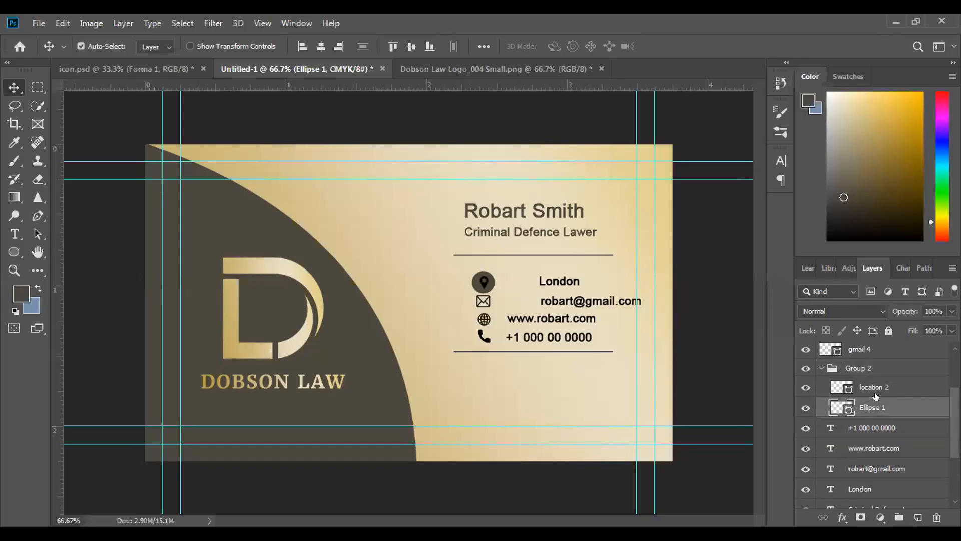
click(886, 389)
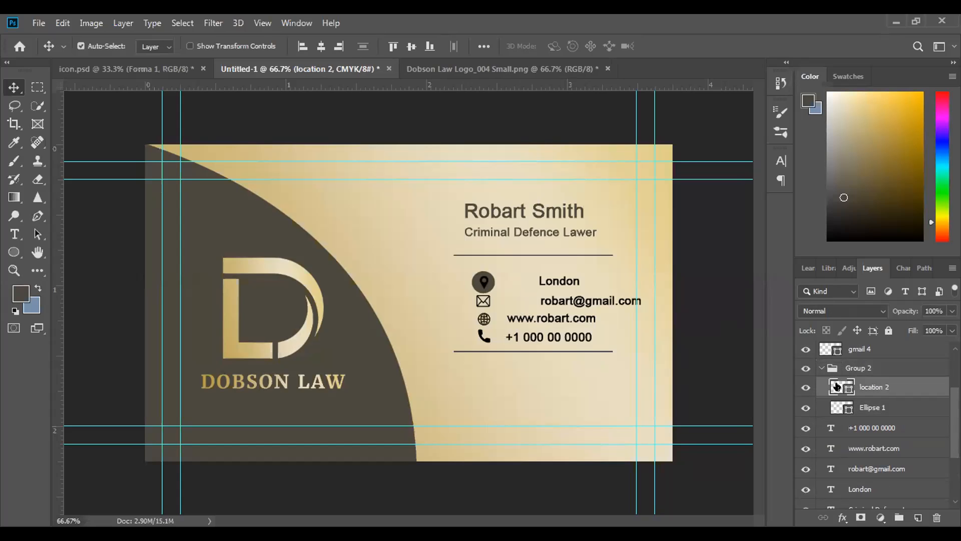
click(30, 302)
text(ffffff)
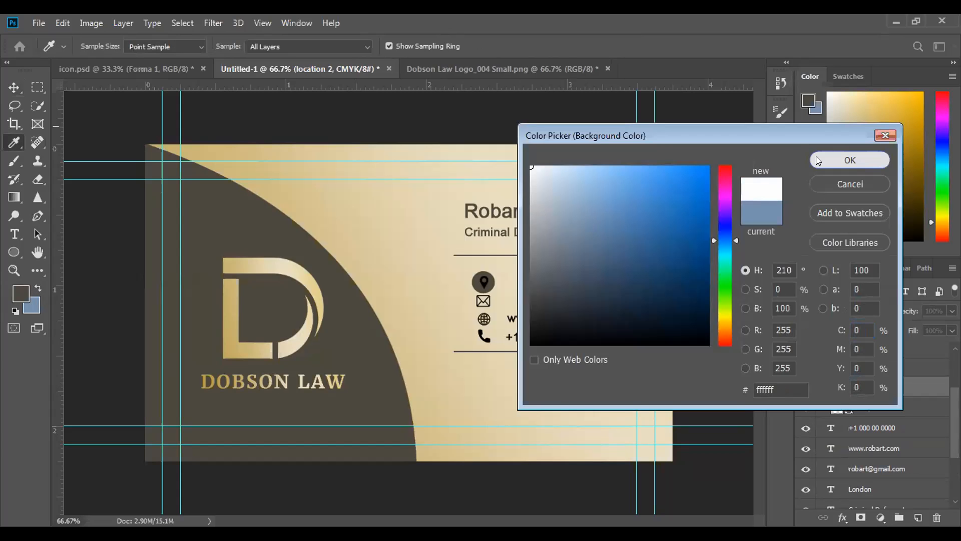
click(850, 160)
key(ctrl+BackSpace)
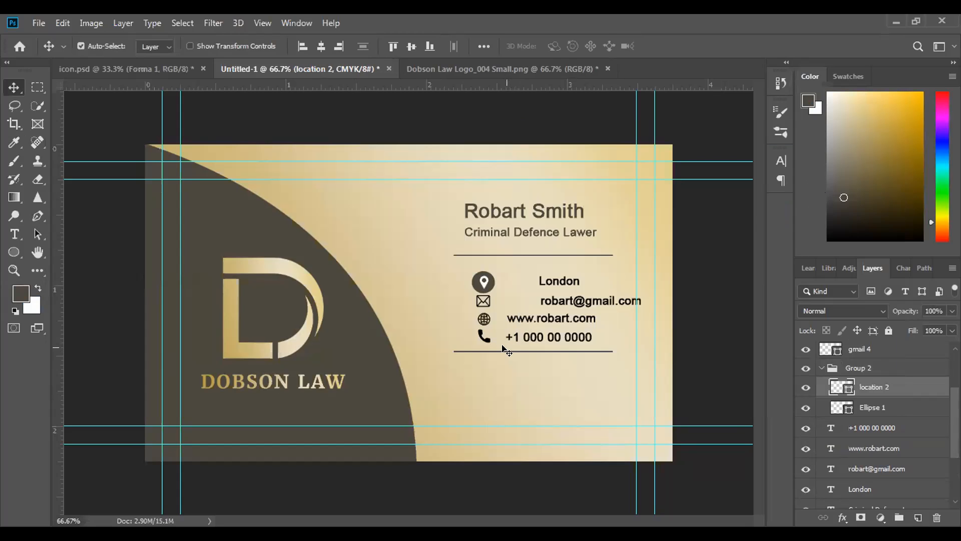
Set the foreground colour to black (000000) and fill Ellipse 1 with it
click(883, 405)
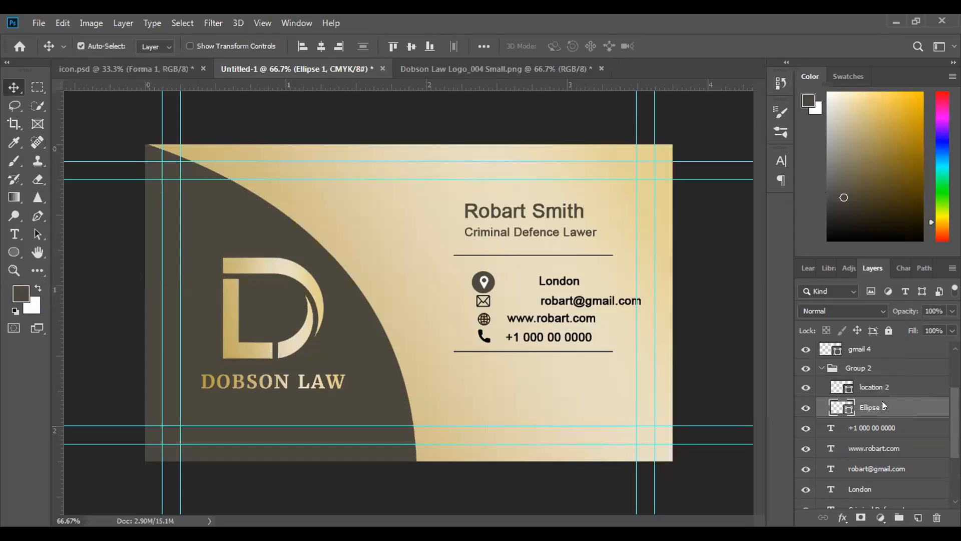
click(19, 293)
click(531, 344)
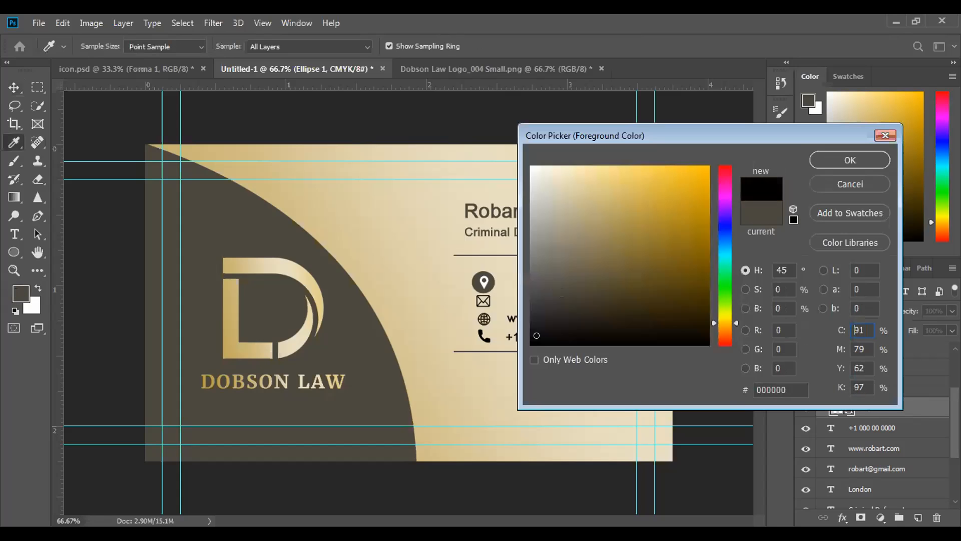
click(851, 154)
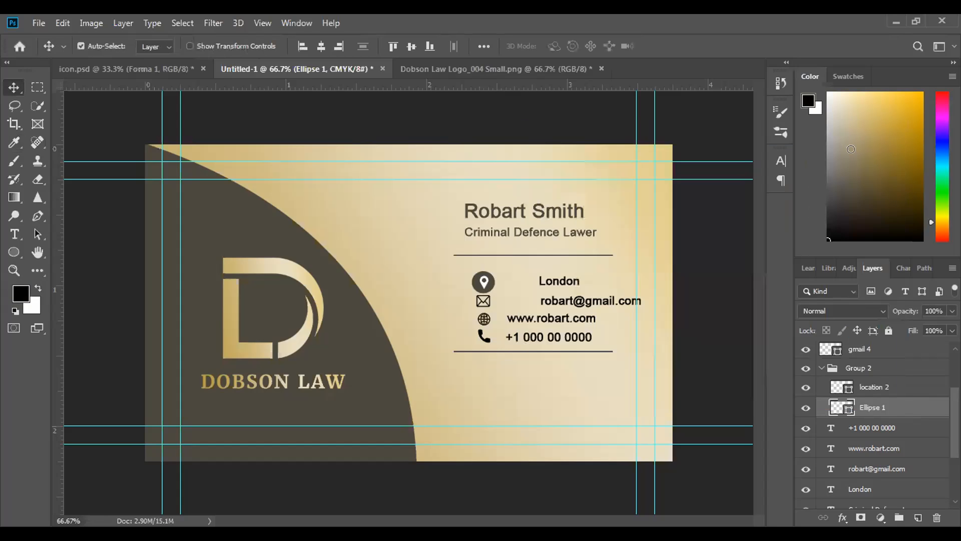
key(alt+BackSpace)
Sample the dark brown of the card's curved area and refill Ellipse 1 with it
click(14, 142)
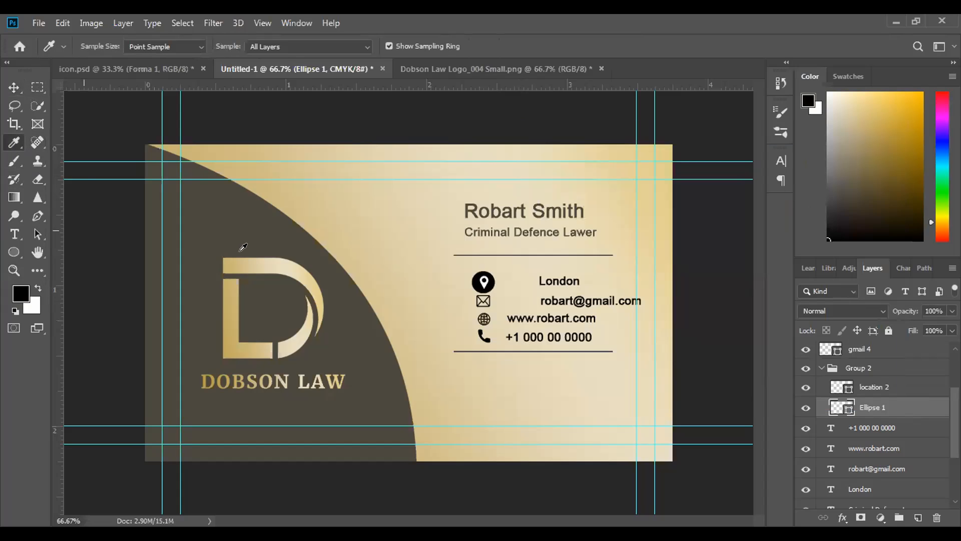
click(218, 220)
key(alt+BackSpace)
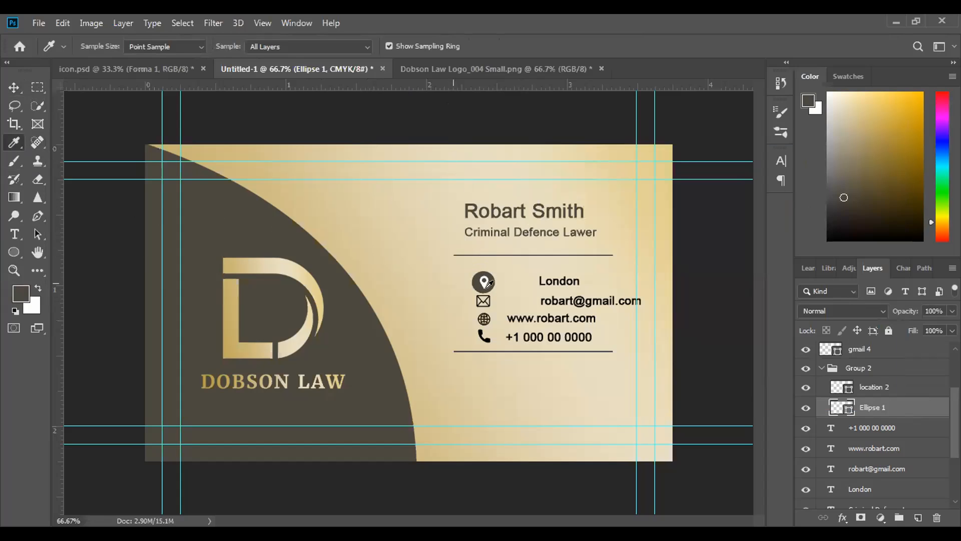
Move Ellipse 1 off the location icon onto the gold area near the curve and shift the background artwork slightly sideways
click(14, 87)
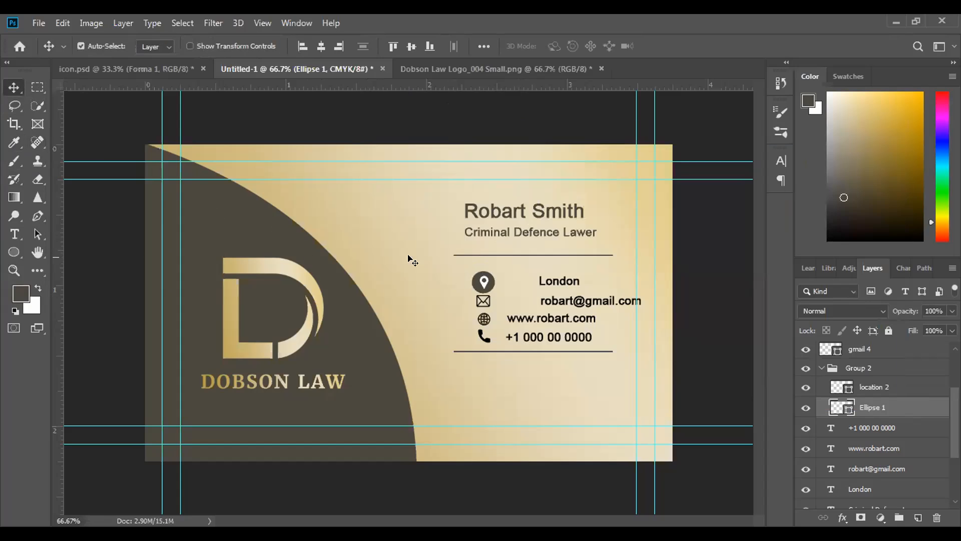
drag(477, 280, 376, 260)
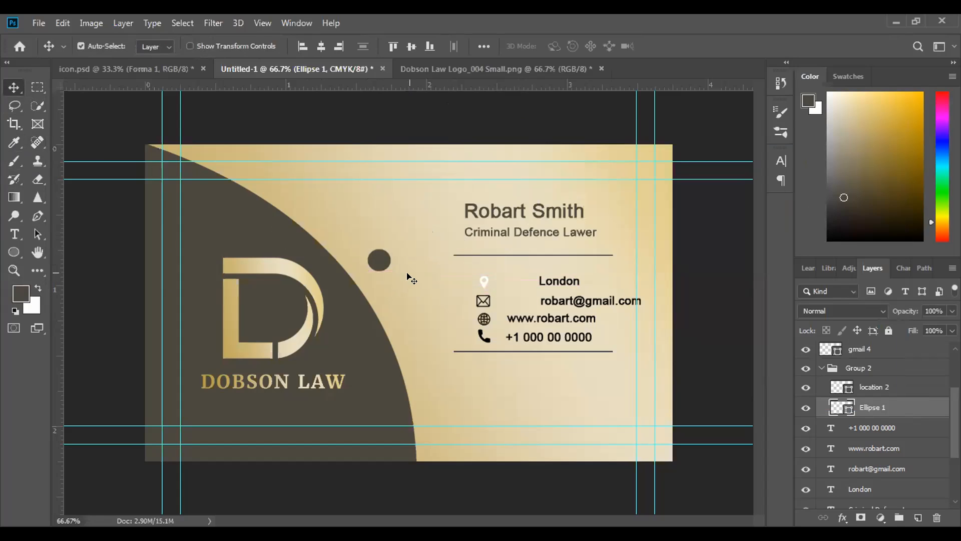
mouse_move(354, 212)
mouse_down()
mouse_move(362, 219)
mouse_move(361, 210)
mouse_up()
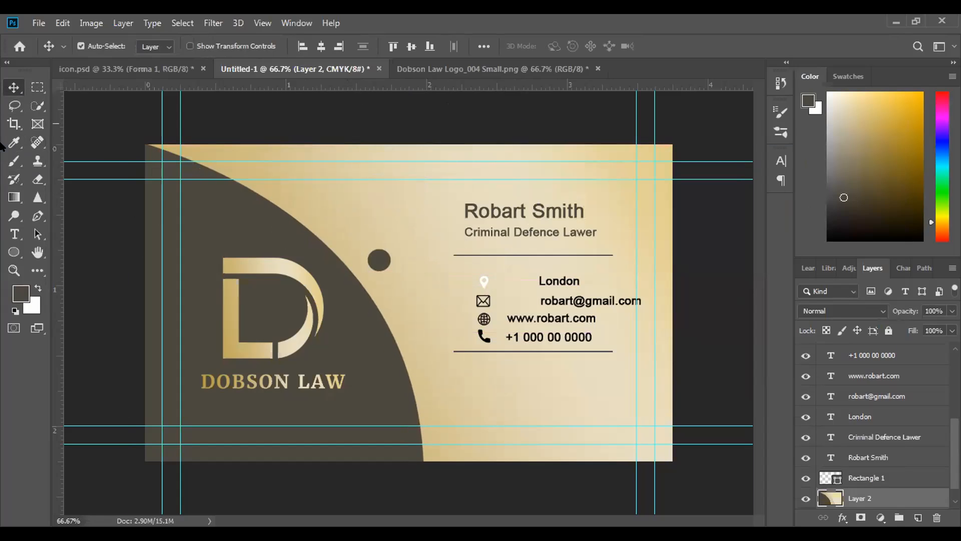
Draw a circle about 45 × 45 px above the moved ellipse, with no stroke and a dark brown fill
click(13, 252)
drag(360, 196, 378, 221)
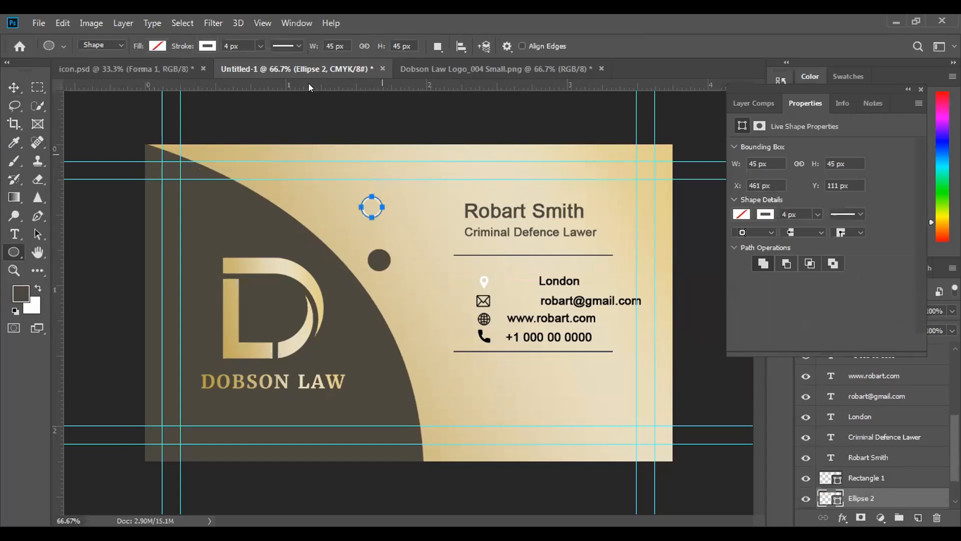
click(198, 44)
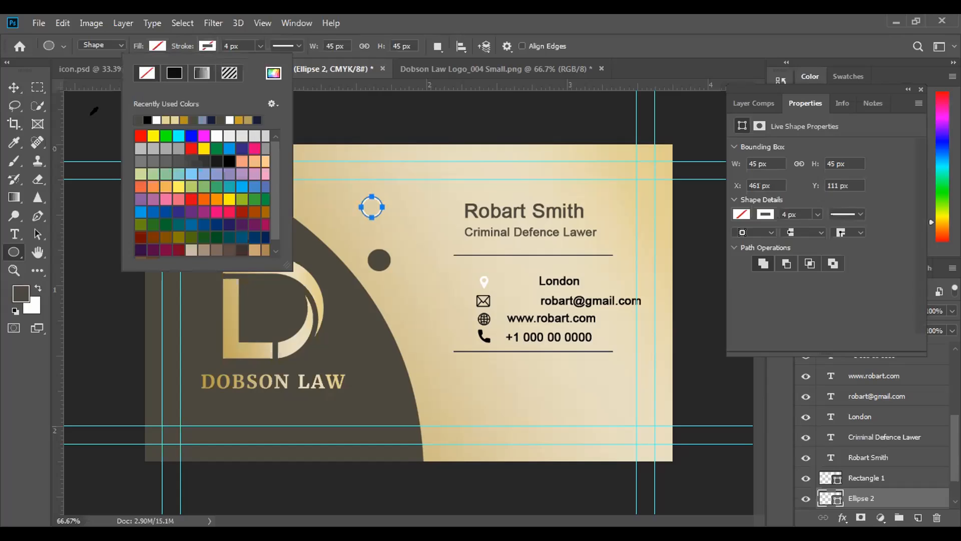
click(157, 46)
click(179, 161)
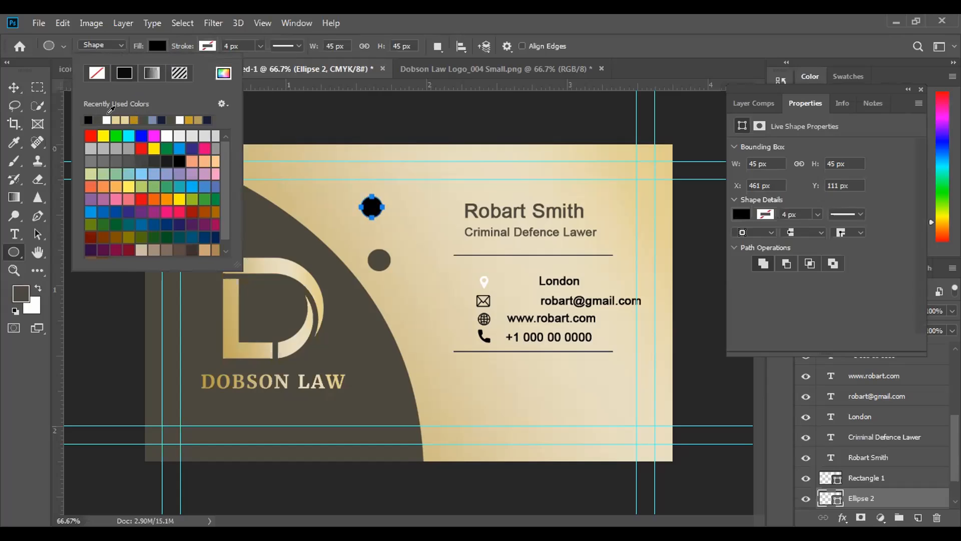
click(99, 111)
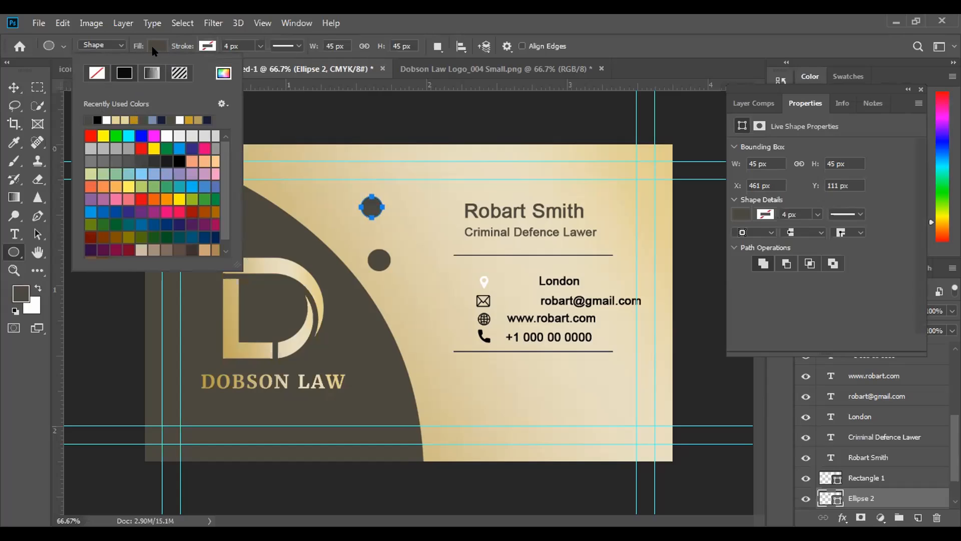
click(155, 49)
click(17, 88)
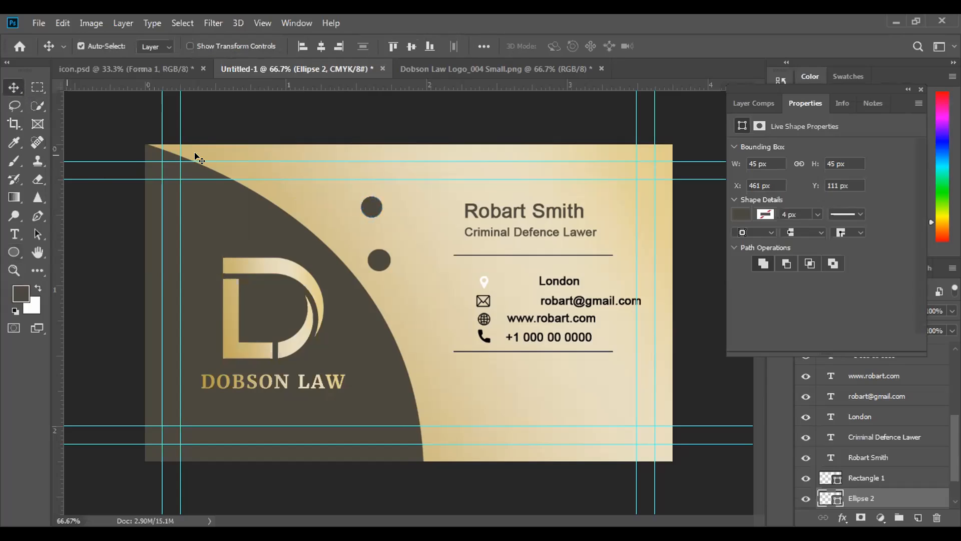
Delete the old 49 × 47 px ellipse and move the new circle behind the location icon
click(375, 261)
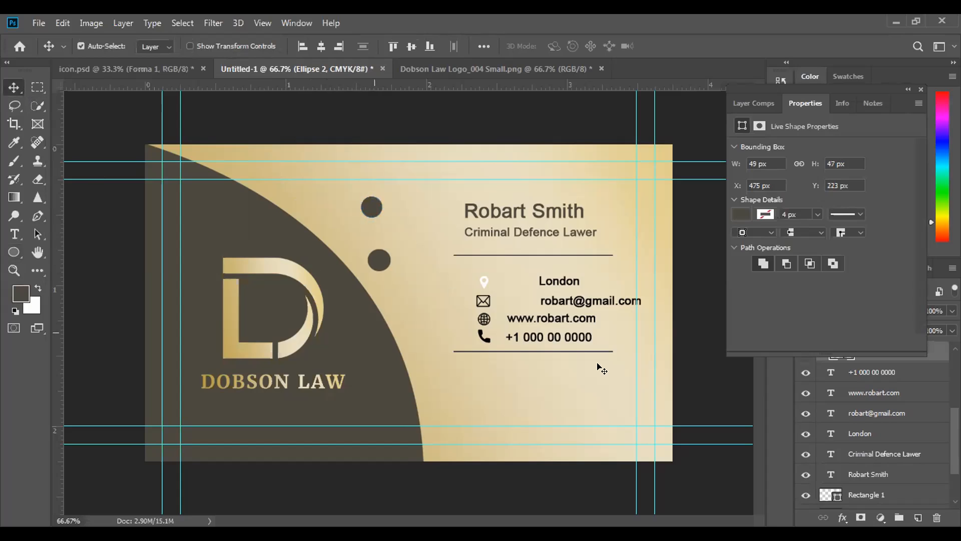
click(935, 517)
click(407, 217)
drag(376, 213, 490, 301)
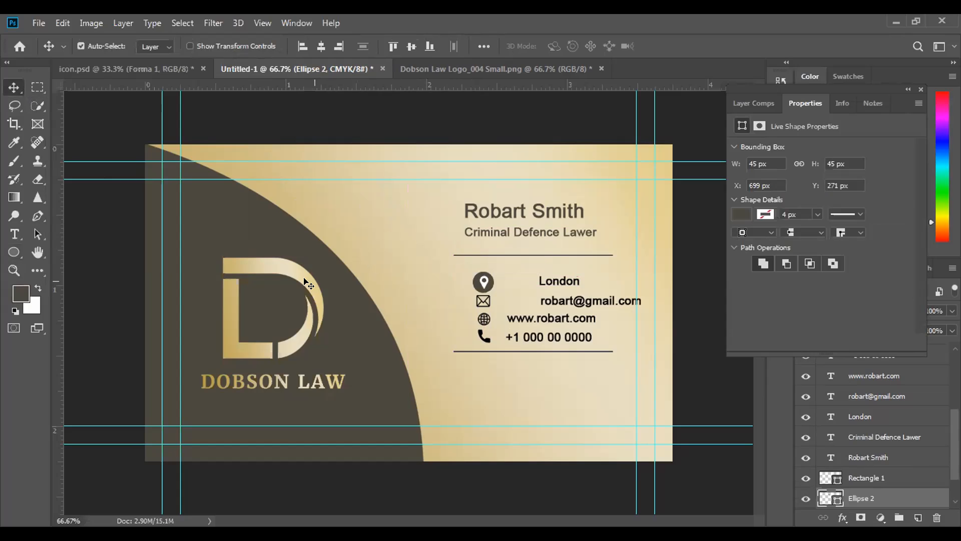
click(483, 285)
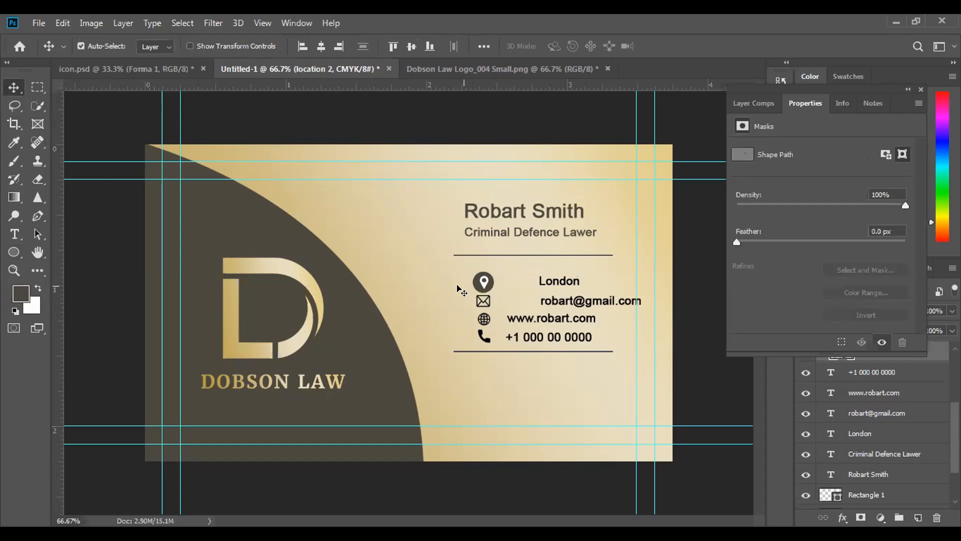
Move the circle off the location icon, make three copies on the gold area, and place one copy behind the icon
drag(479, 288, 407, 288)
drag(388, 255, 424, 322)
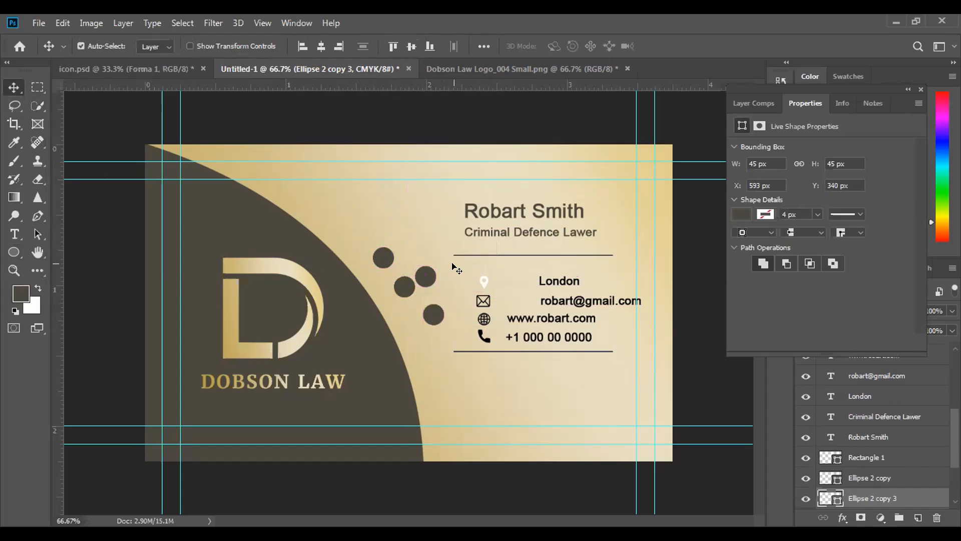
drag(428, 279, 486, 283)
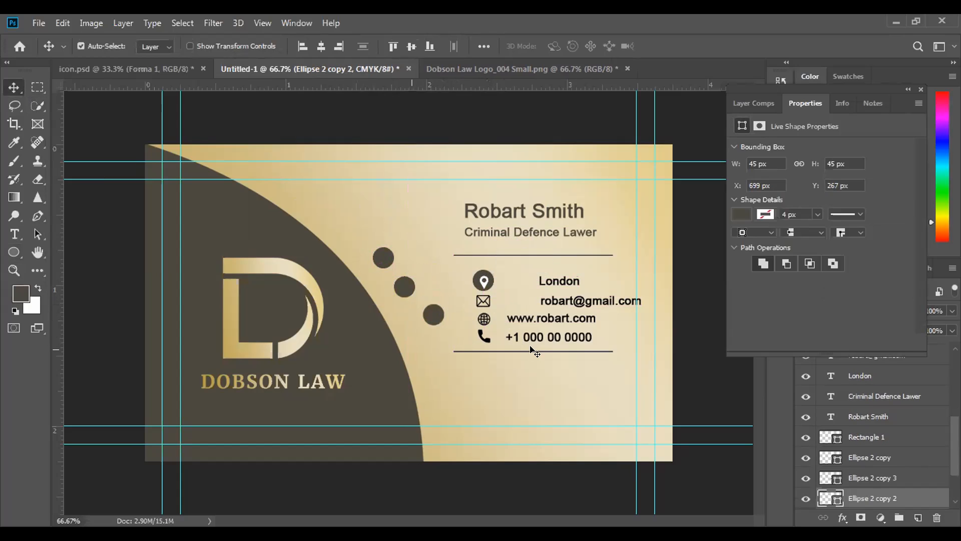
Move the lower divider line well below the phone number and close the shape properties
drag(531, 352, 530, 359)
click(481, 338)
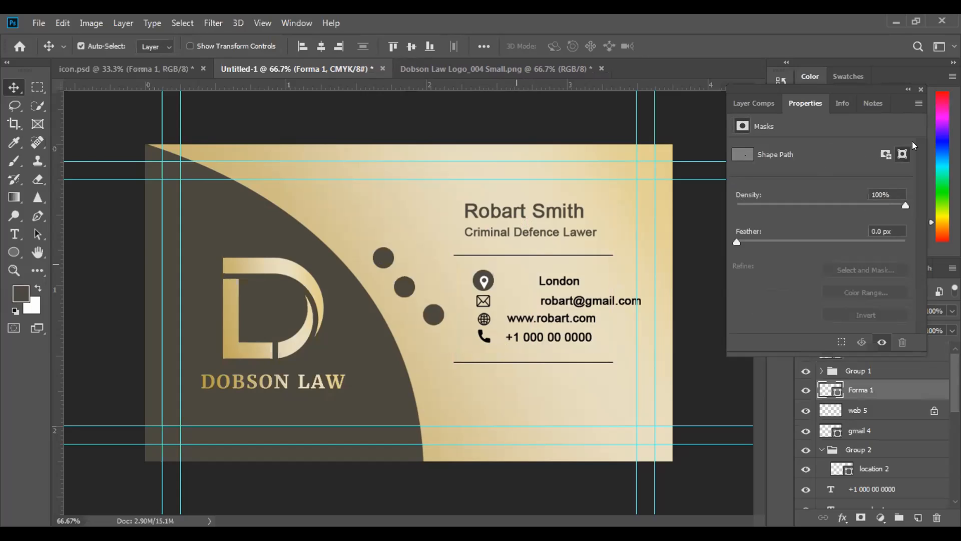
click(918, 89)
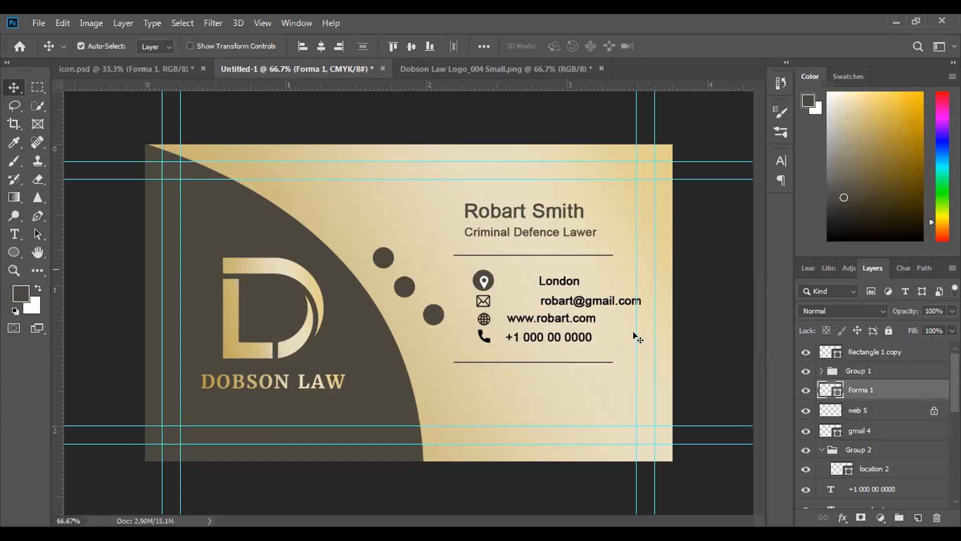
mouse_move(534, 362)
mouse_down()
mouse_move(534, 376)
mouse_move(536, 358)
mouse_up()
scroll(841, 424, up, 6)
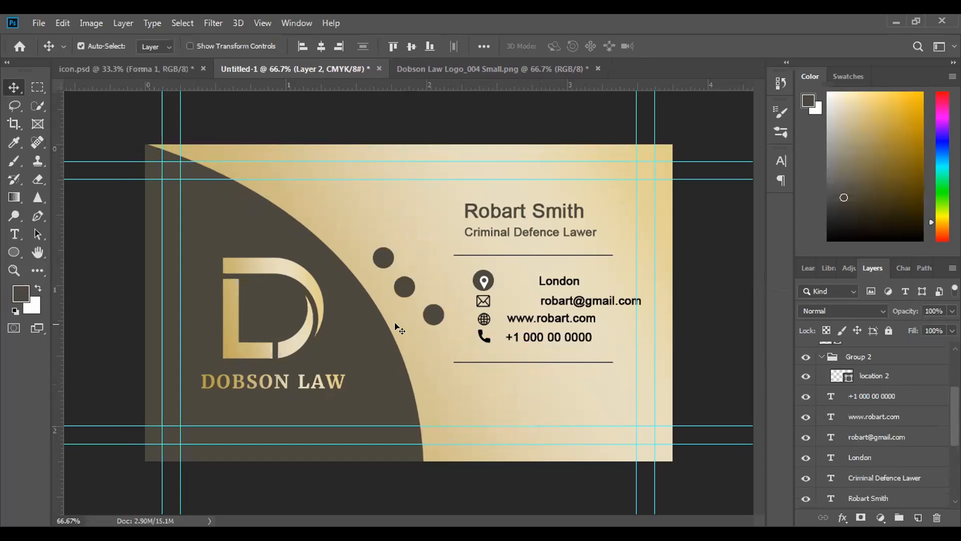
drag(498, 359, 502, 418)
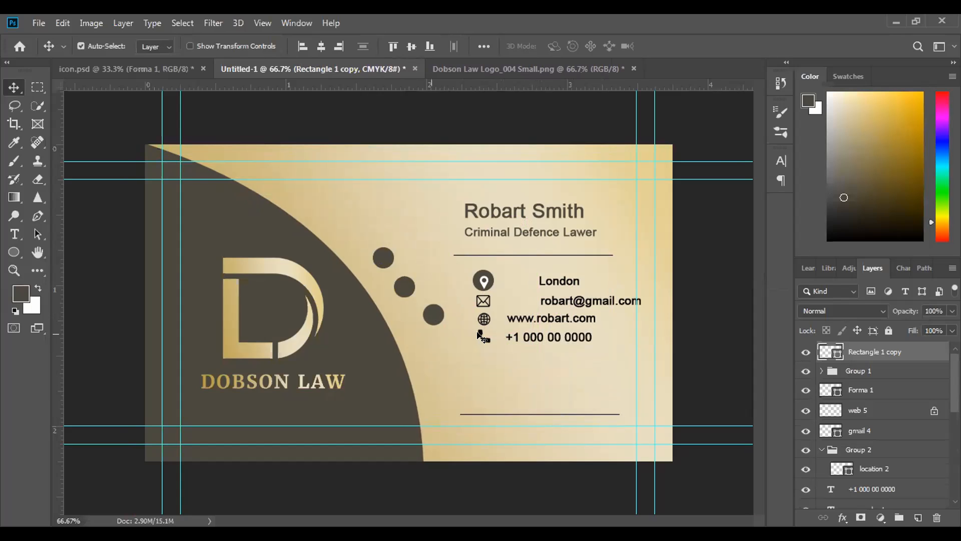
Move the phone and globe icons down into the empty space above the lower divider line
drag(485, 342, 484, 387)
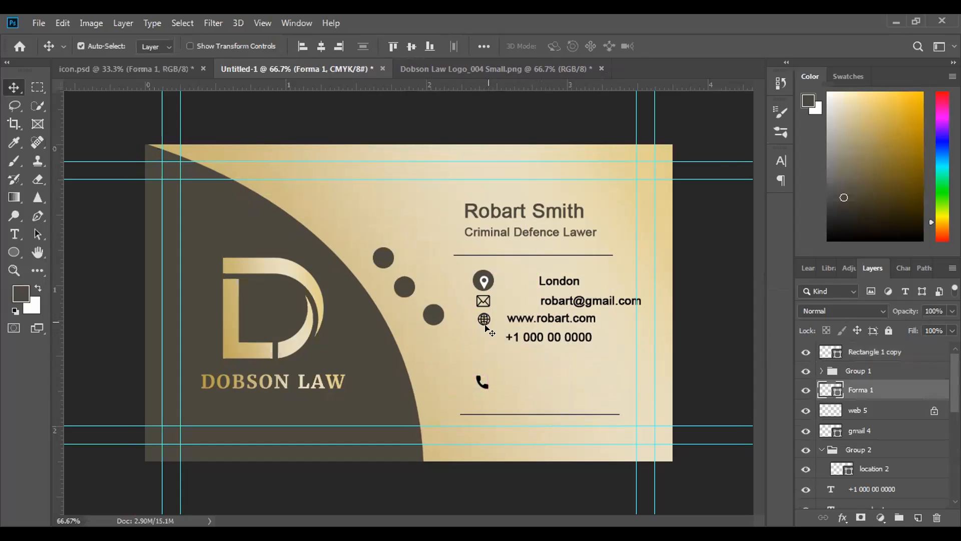
click(488, 325)
drag(487, 321, 480, 361)
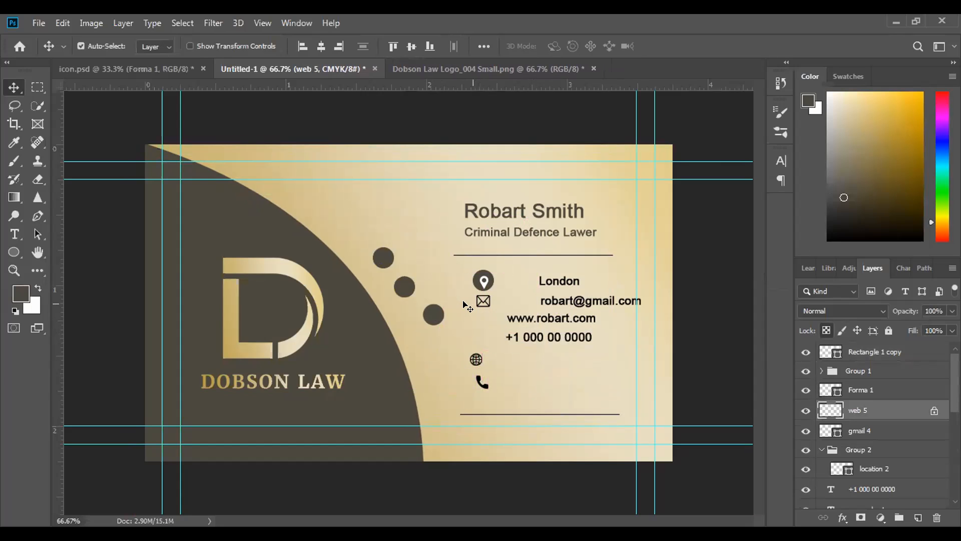
Move the envelope icon down beside the globe icon, clearing the space below the location circle
mouse_move(484, 302)
mouse_down()
mouse_move(479, 322)
mouse_move(484, 308)
mouse_up()
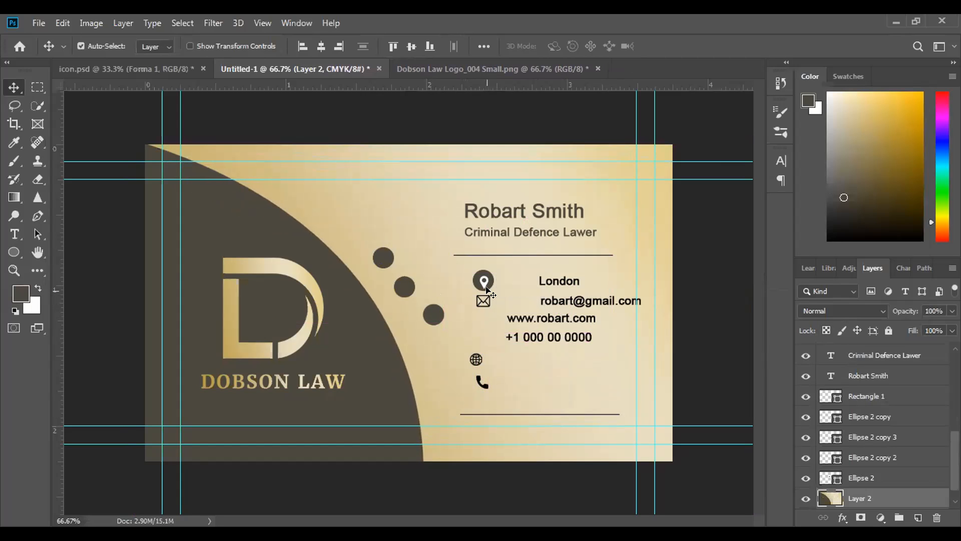
key(ctrl+plus)
key(ctrl+plus)
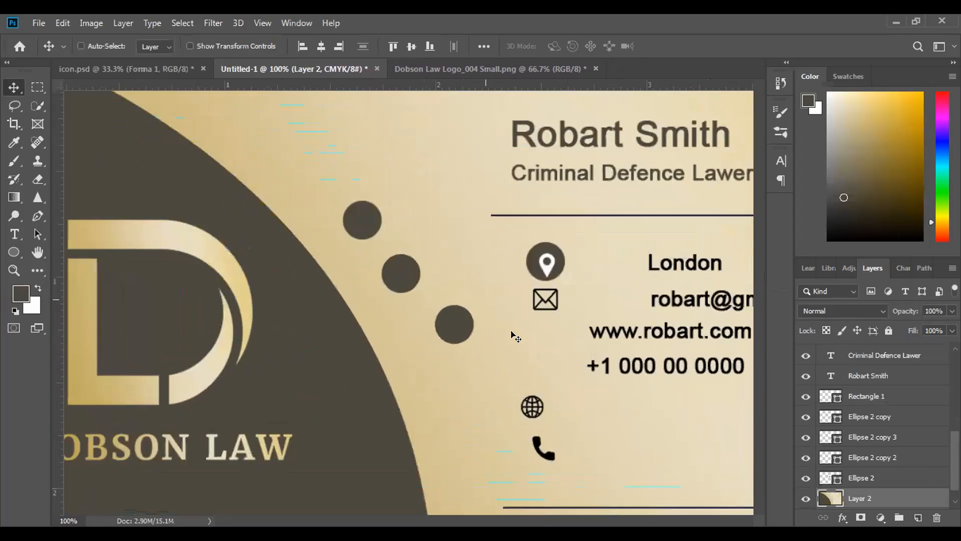
drag(569, 356, 349, 320)
drag(449, 280, 385, 411)
Stack two of the spare dark circles in a column directly below the location circle
drag(290, 303, 413, 292)
drag(433, 291, 442, 290)
drag(199, 221, 434, 366)
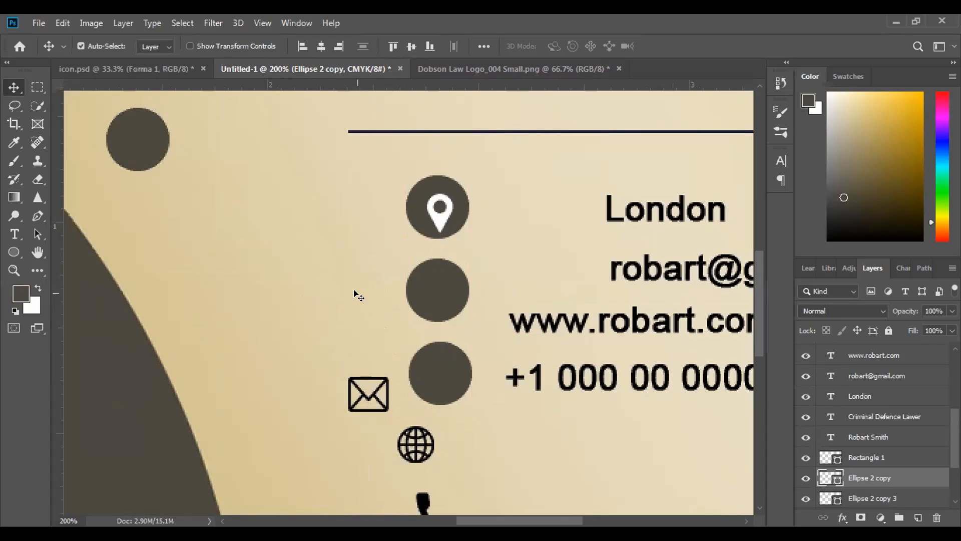
Centre the location pin in its circle and place the phone icon, filled white, on the circle below
mouse_move(445, 219)
mouse_down()
mouse_move(445, 209)
mouse_move(443, 217)
mouse_up()
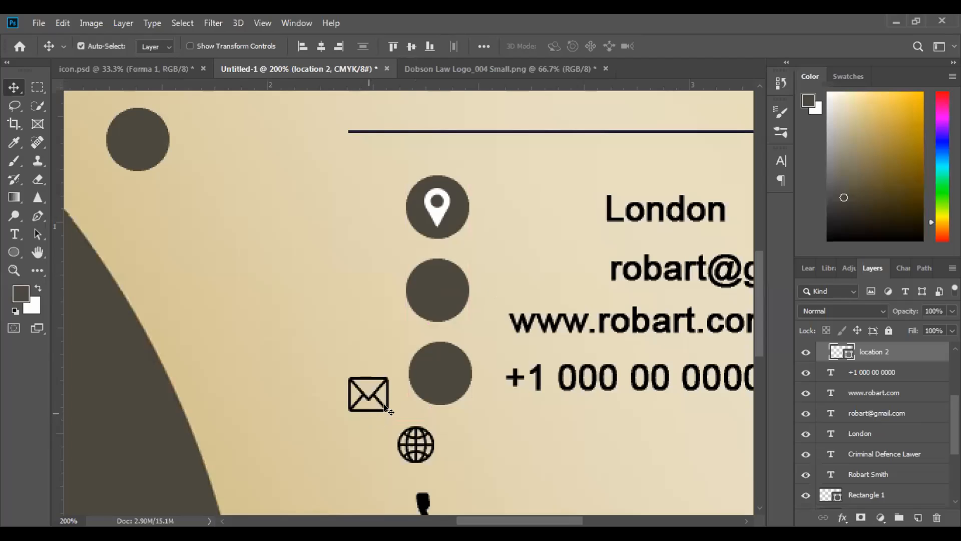
drag(423, 498, 430, 284)
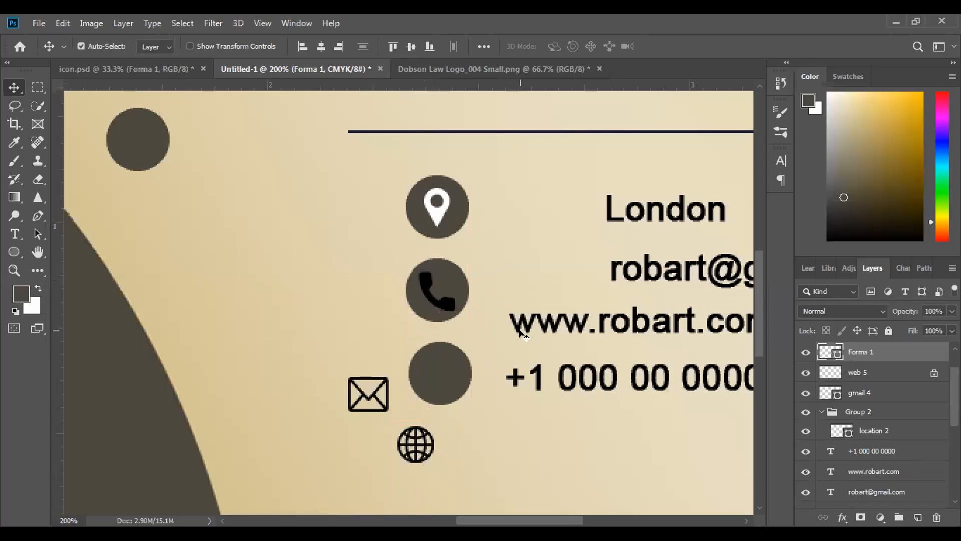
key(ctrl+BackSpace)
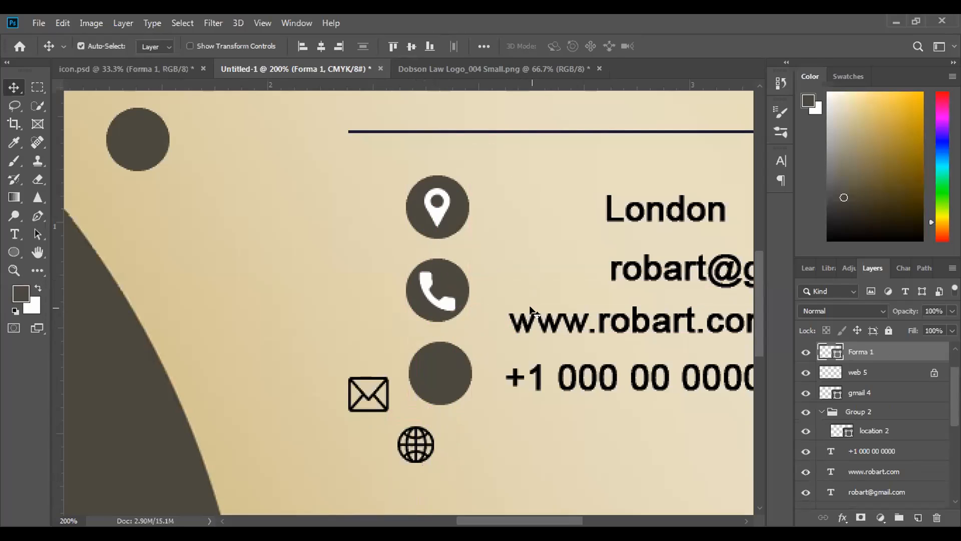
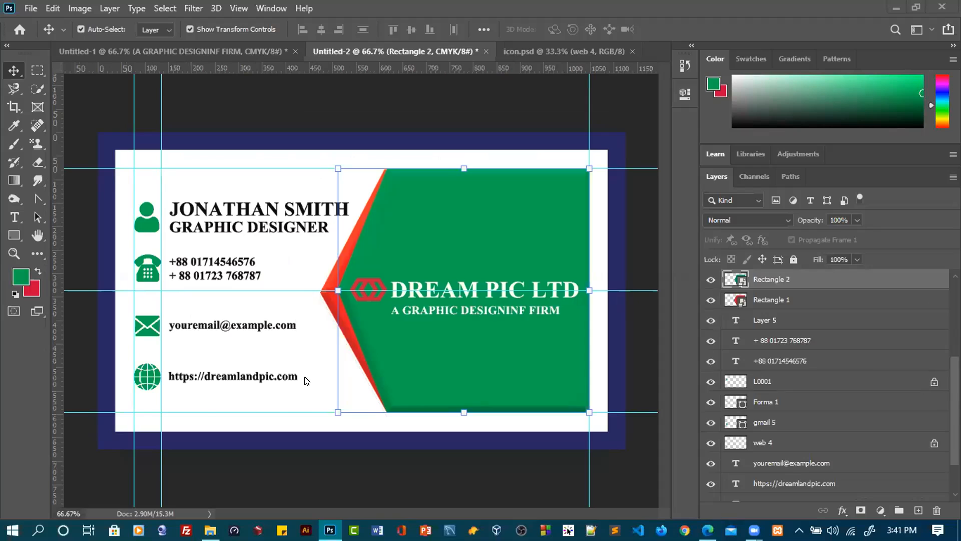
click(229, 49)
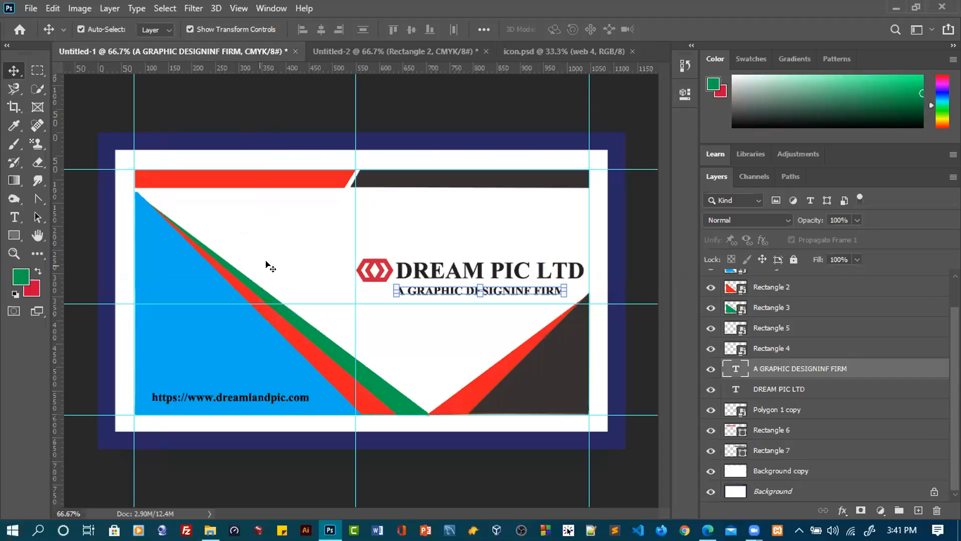
click(423, 50)
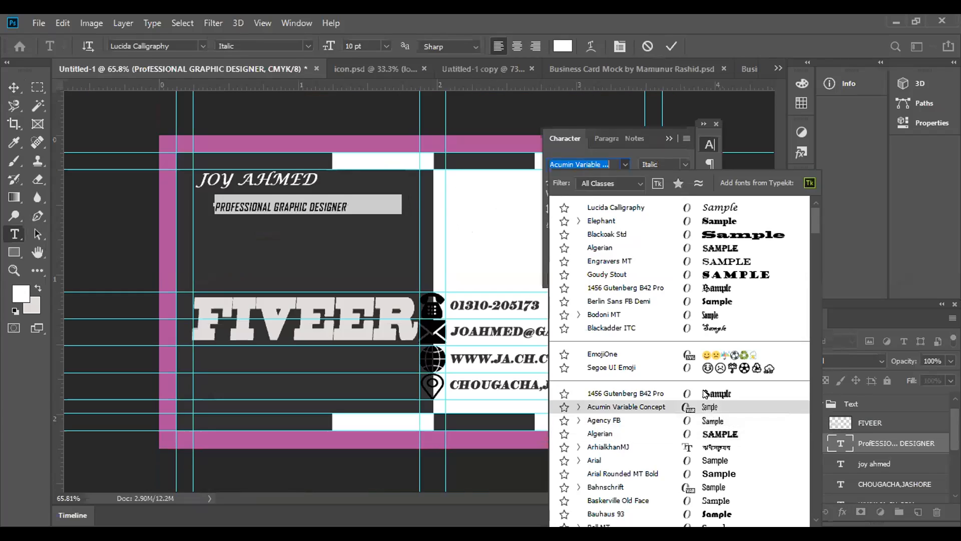
Set the PROFESSIONAL GRAPHIC DESIGNER line in the Acumin Variable Concept font, Italic style
key(Up)
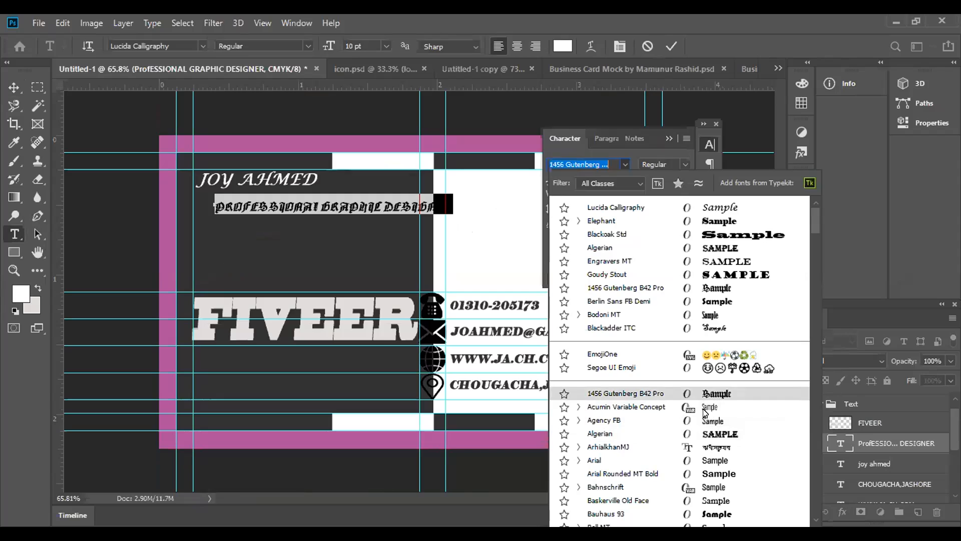
key(Down)
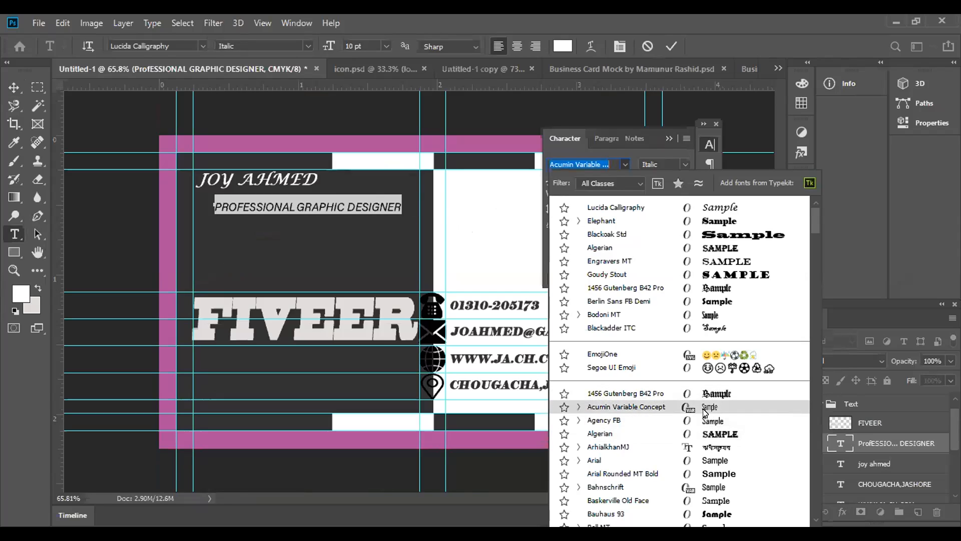
click(704, 410)
click(670, 50)
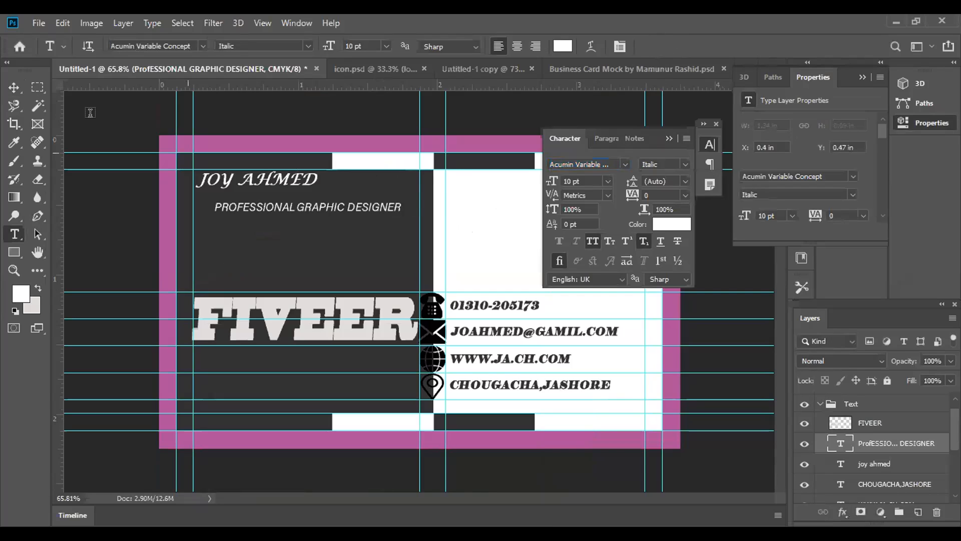
Move the job title directly beneath the name, aligned with its left edge, and clear the text settings away from the card
click(7, 88)
drag(307, 208, 289, 206)
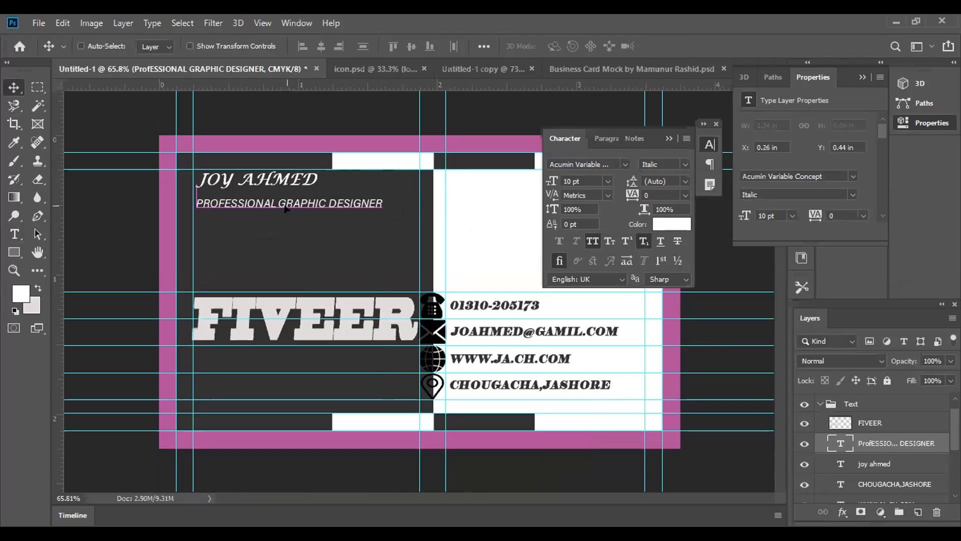
key(Up)
key(Up)
key(Up)
key(Up)
key(Up)
key(Up)
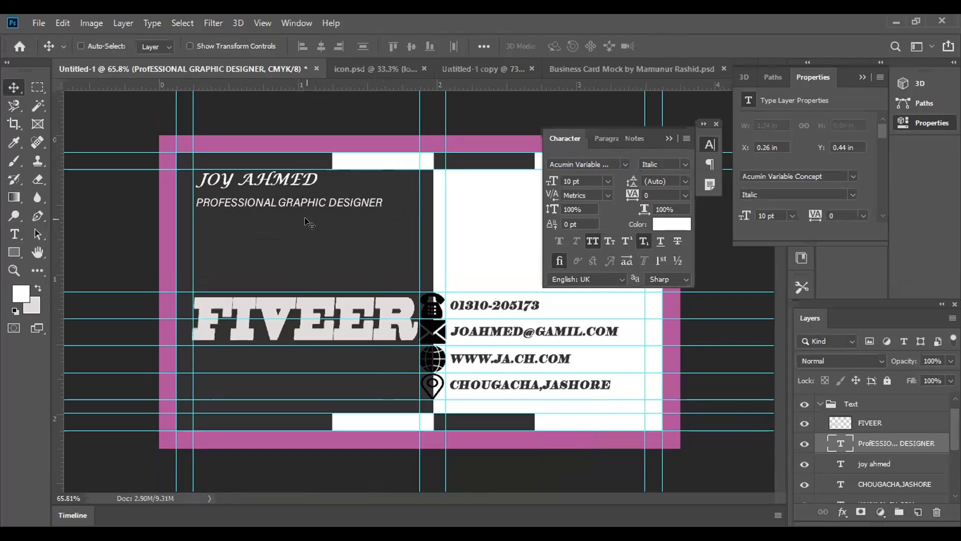
key(Up)
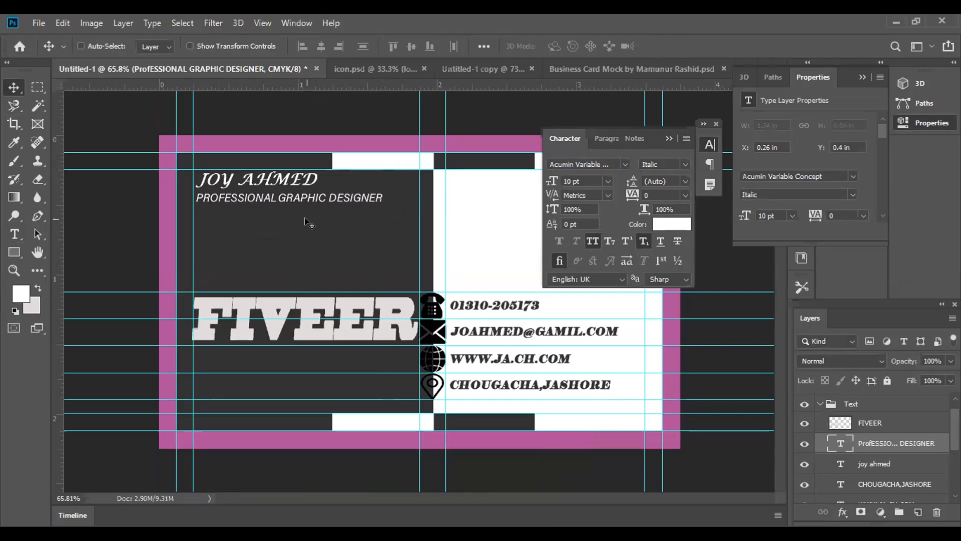
key(Up)
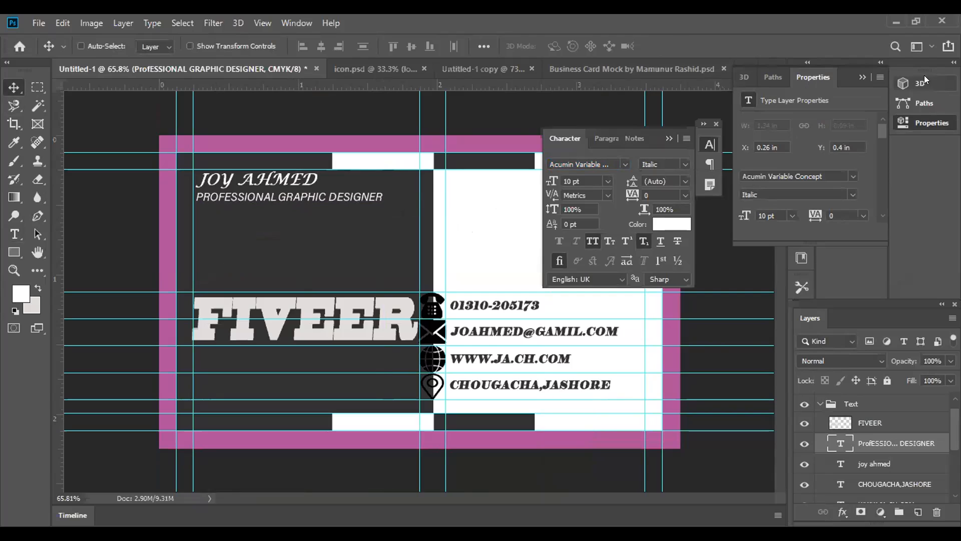
click(864, 78)
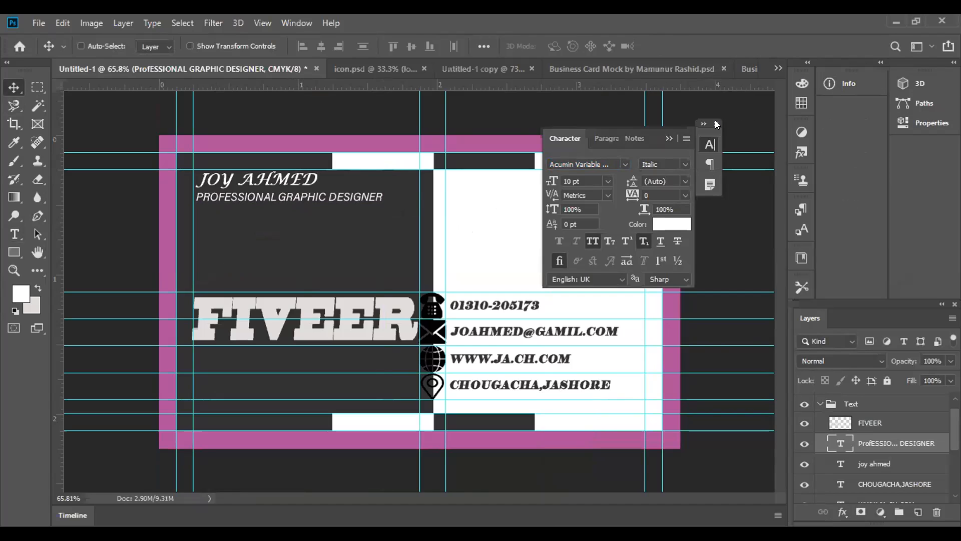
click(715, 124)
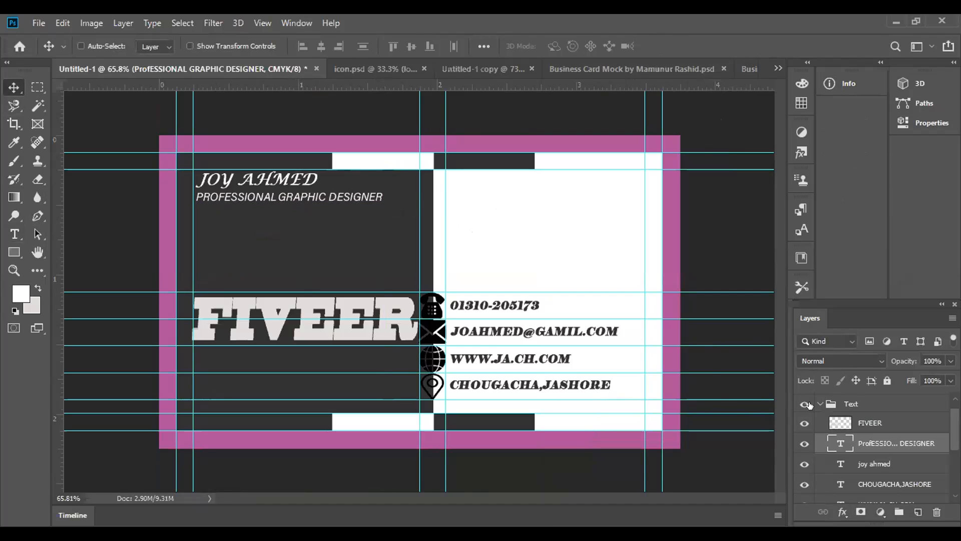
Load the outline of the FIVEER lettering as a selection
click(839, 425)
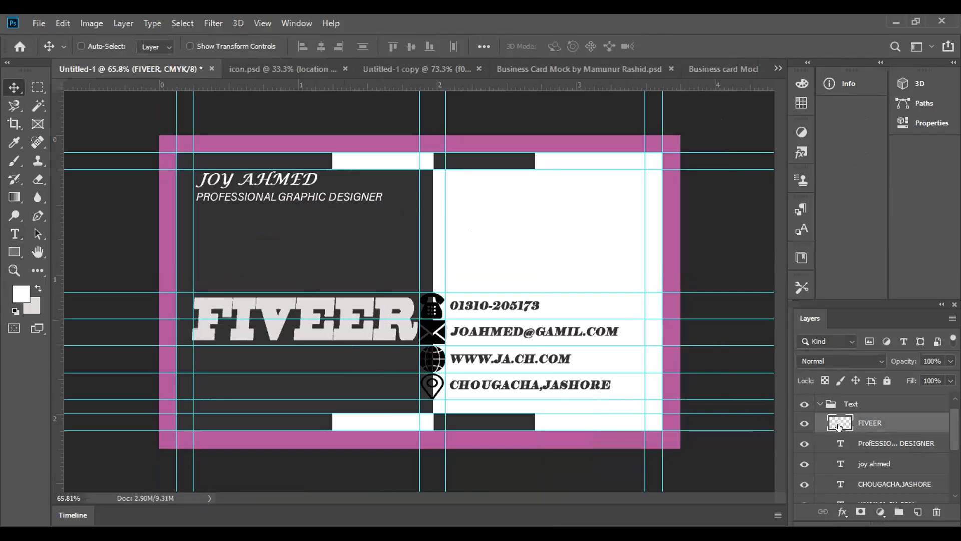
ctrl+click(840, 426)
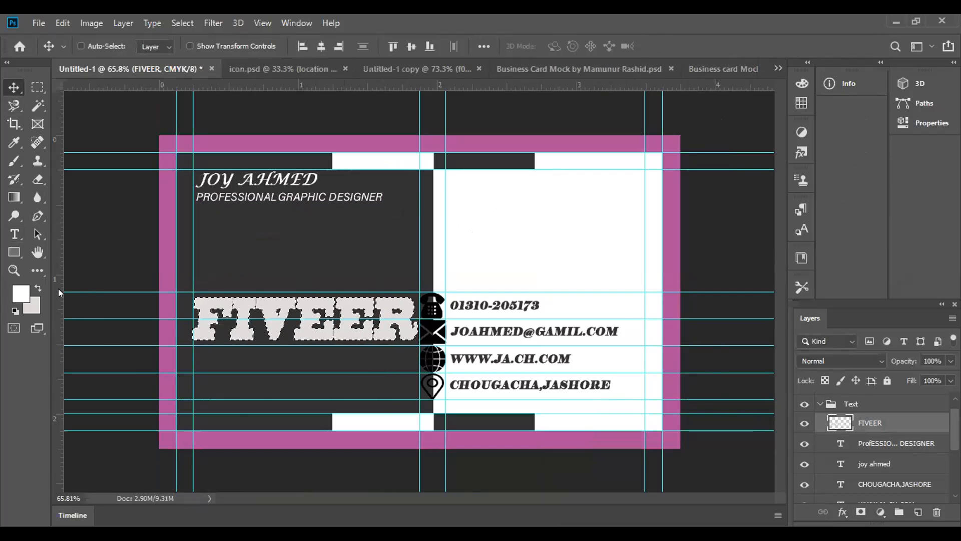
click(21, 293)
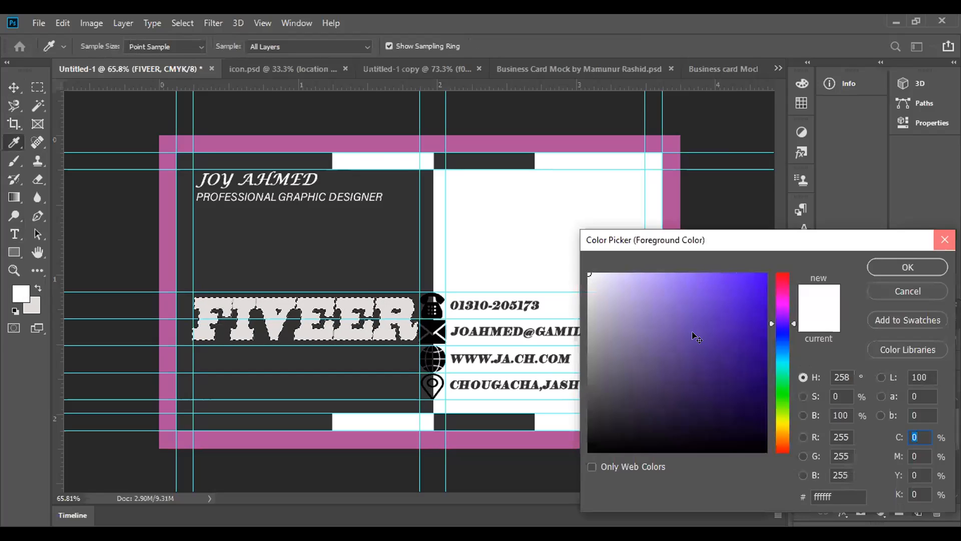
click(938, 245)
key(v)
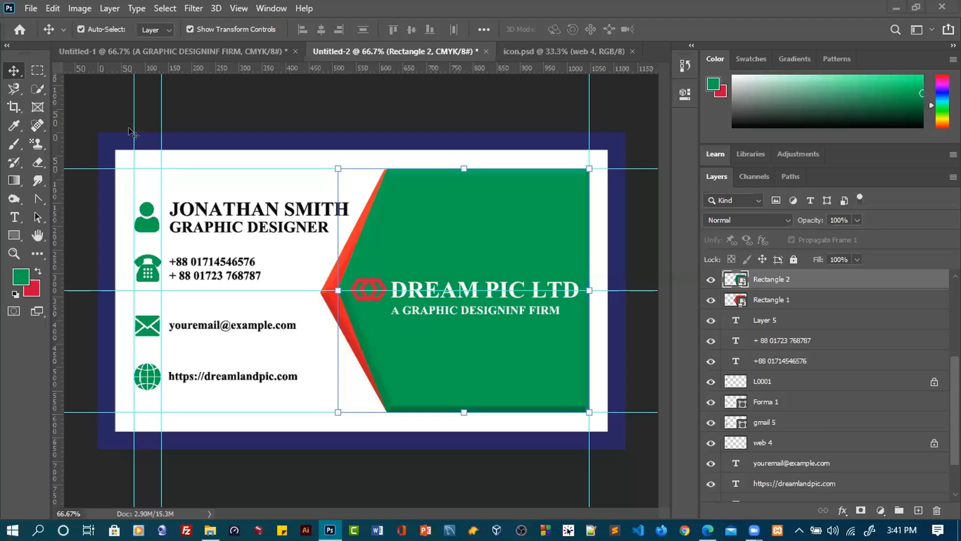
Remove all the guides from the green contact-details card in Untitled-2
drag(129, 127, 58, 131)
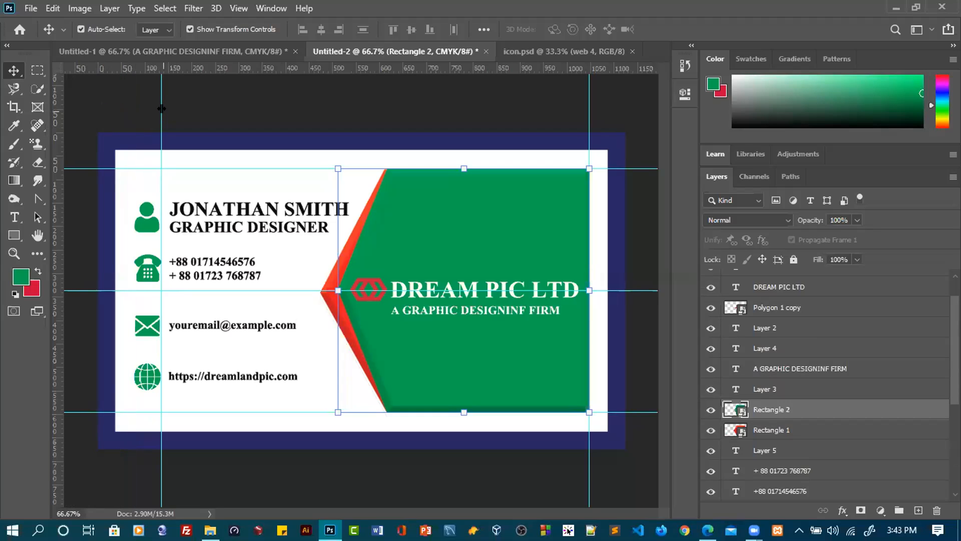
drag(162, 107, 56, 106)
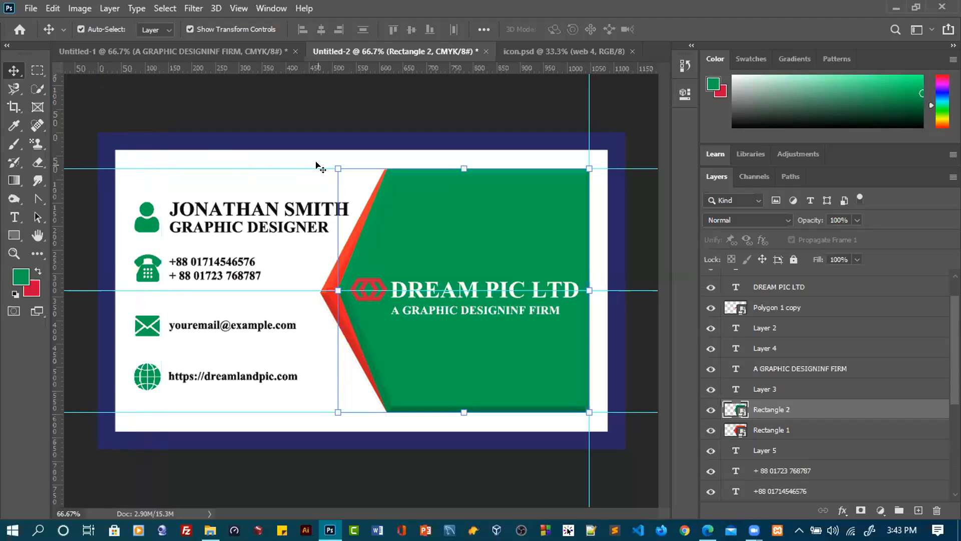
drag(311, 169, 308, 53)
drag(212, 286, 218, 62)
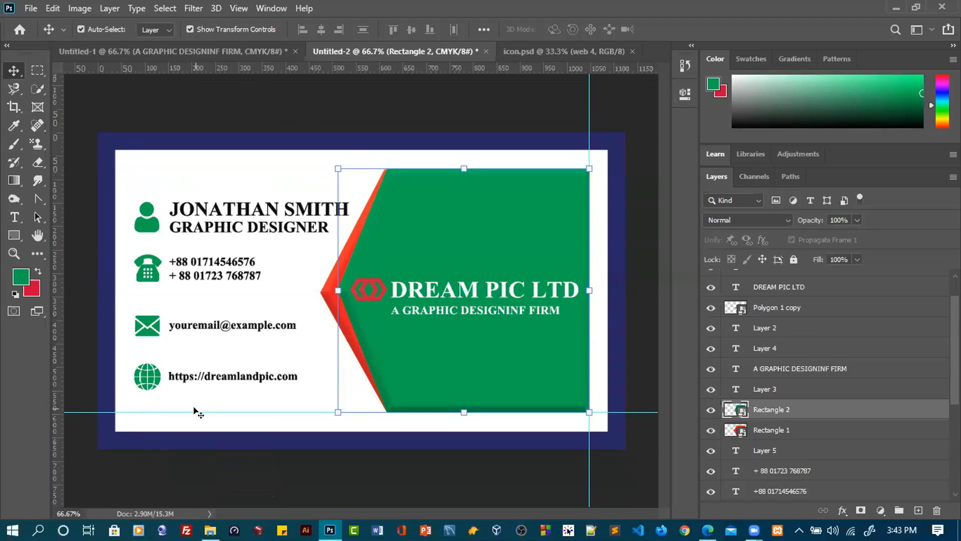
drag(194, 411, 205, 6)
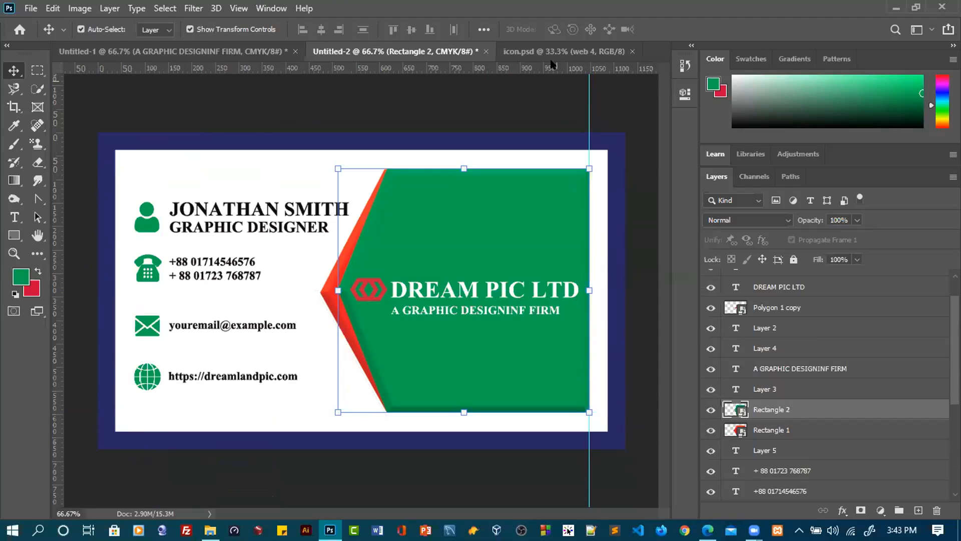
drag(588, 111, 55, 110)
click(223, 178)
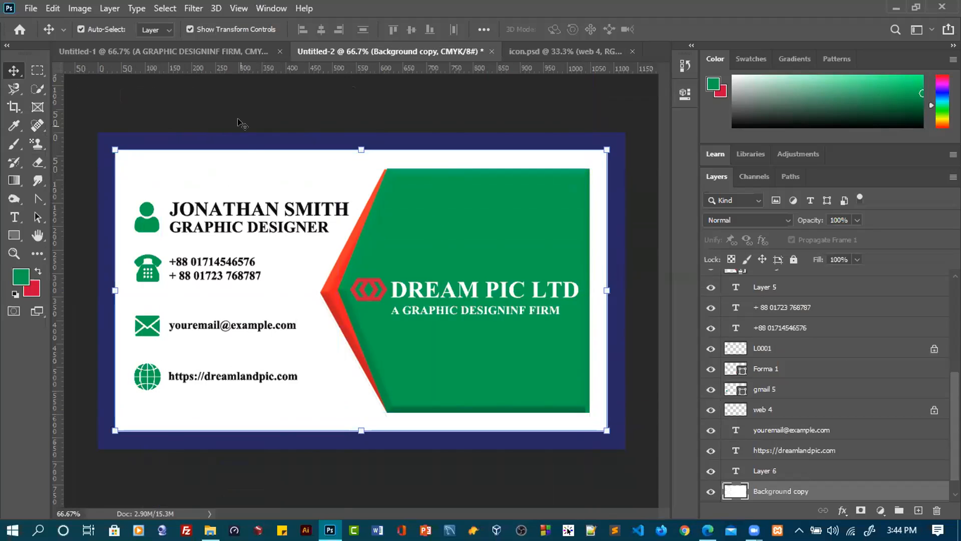
Remove all the guides from the blue and red DREAM PIC LTD card in Untitled-1
click(219, 46)
drag(130, 128, 35, 98)
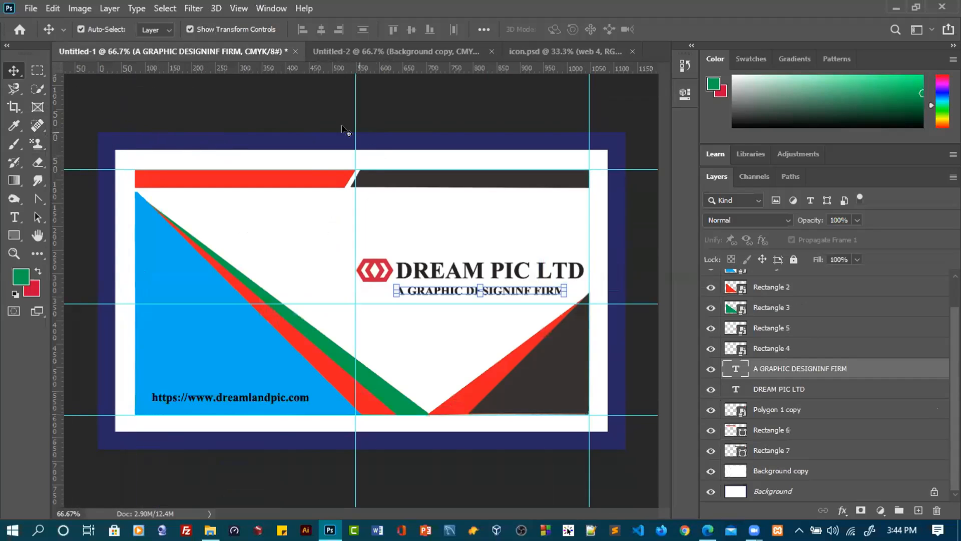
drag(355, 121, 22, 115)
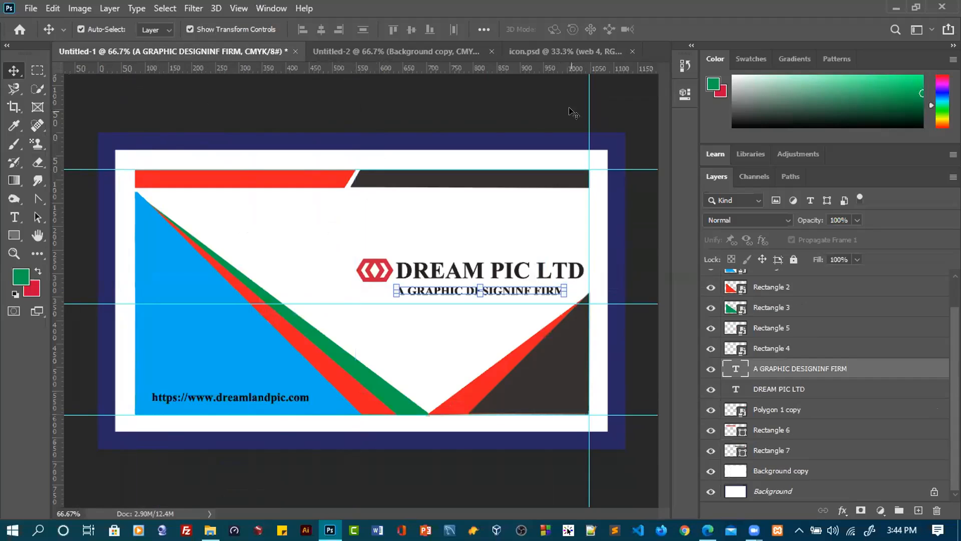
drag(589, 110, 62, 128)
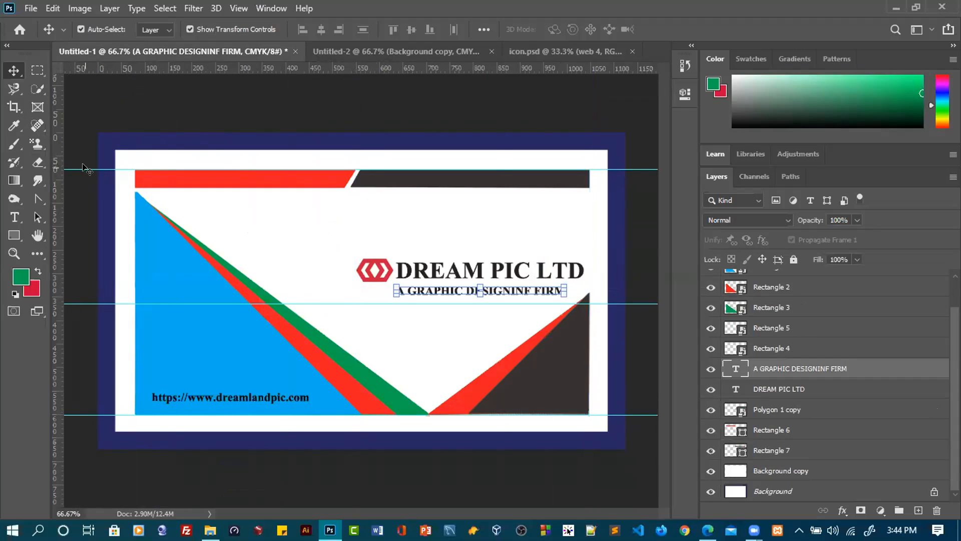
mouse_move(89, 68)
mouse_down()
mouse_move(93, 88)
mouse_move(95, 66)
mouse_up()
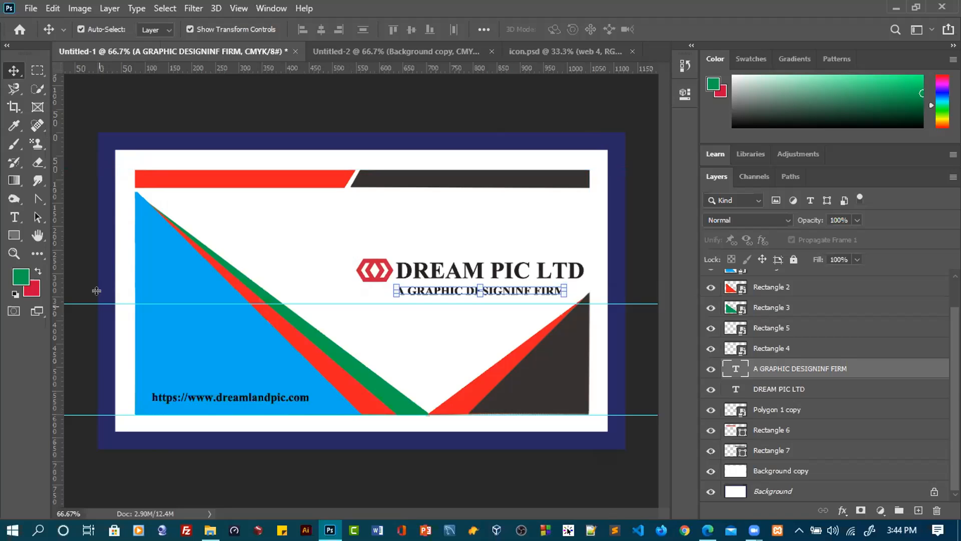
drag(97, 304, 116, 18)
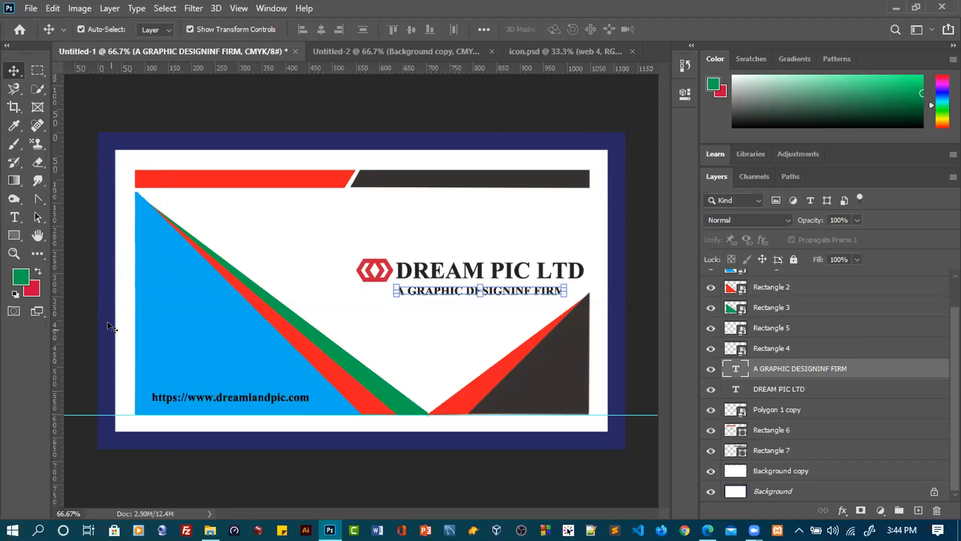
drag(108, 417, 119, 27)
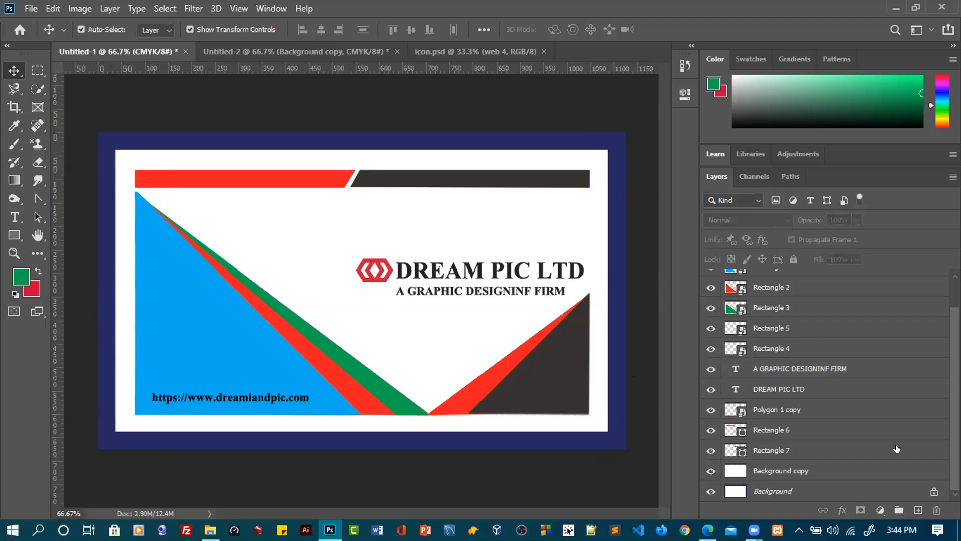
Unlock the background layer of Untitled-1 and group all of the card's layers together
click(934, 492)
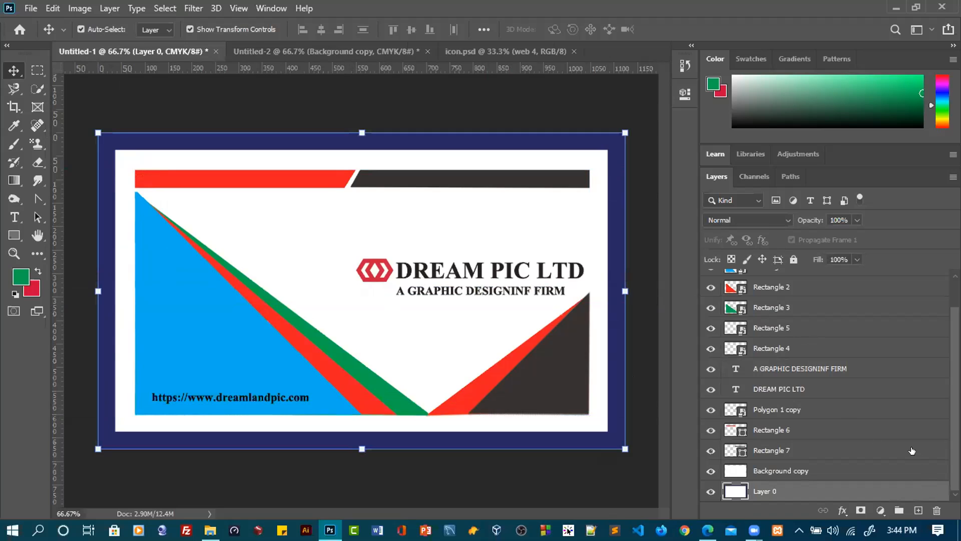
scroll(867, 377, up, 2)
scroll(867, 377, down, 1)
scroll(868, 376, up, 2)
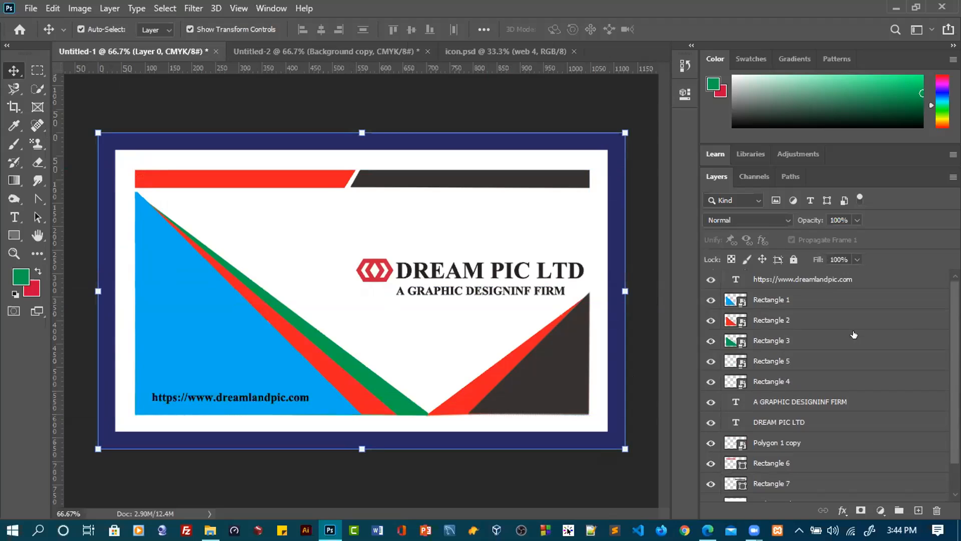
shift+click(808, 282)
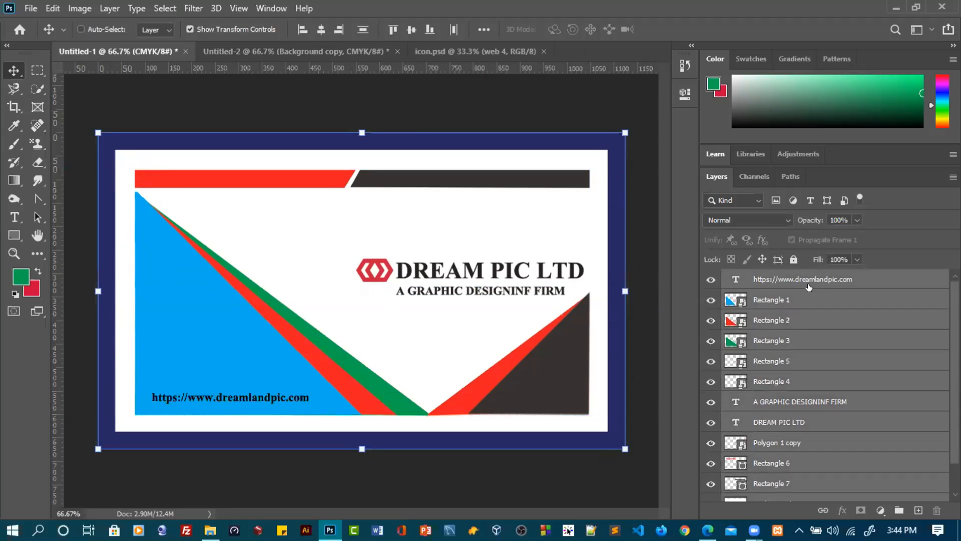
key(ctrl+g)
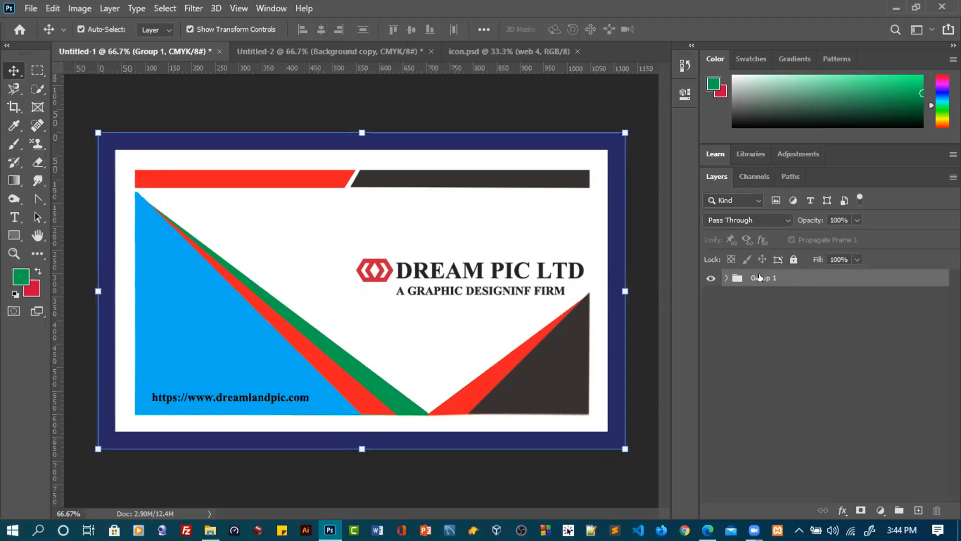
Unlock the background, web 4 and L0001 layers of the contact-details card in Untitled-2
click(356, 53)
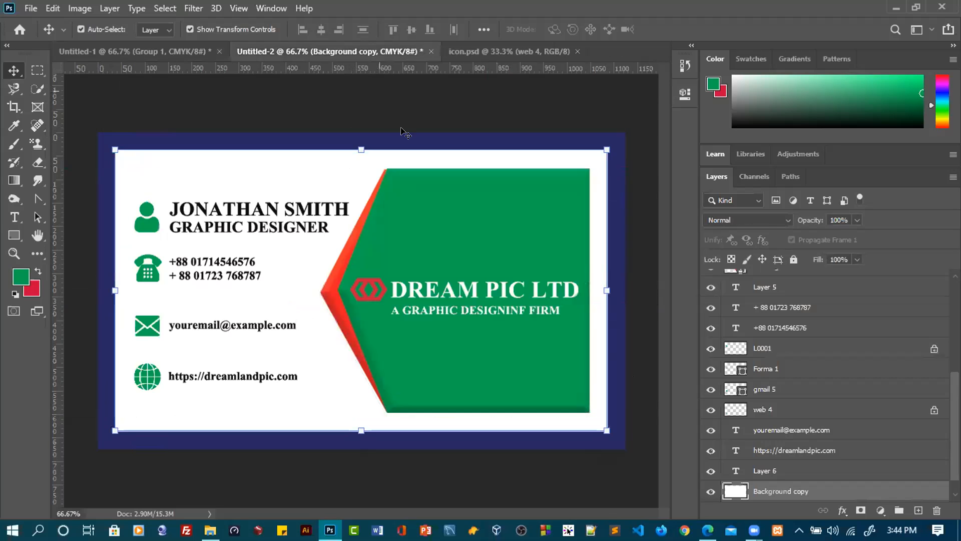
scroll(873, 461, down, 1)
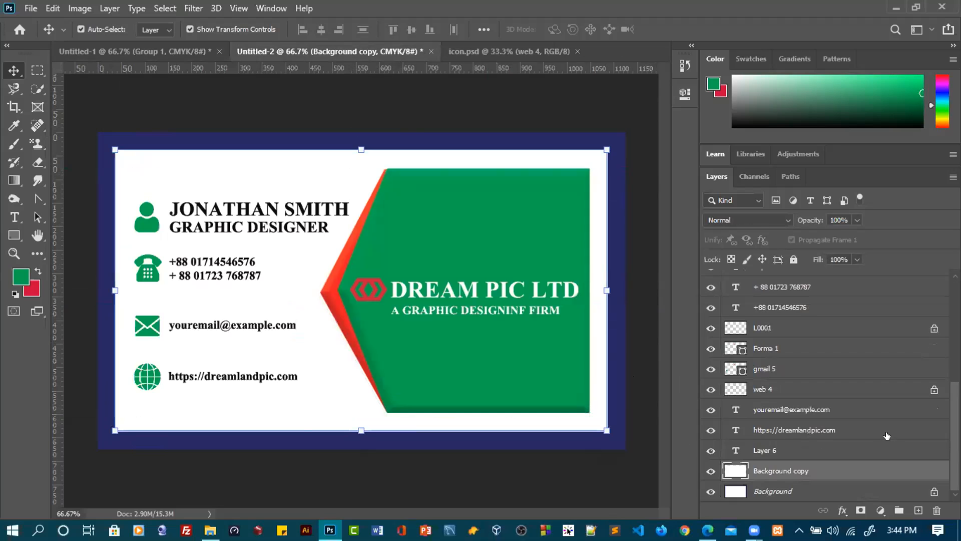
click(933, 490)
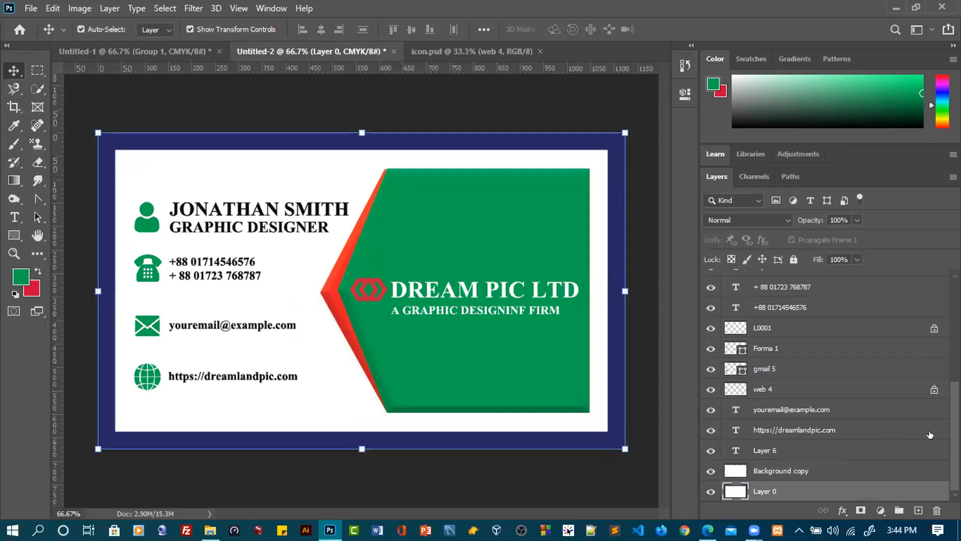
click(935, 389)
click(934, 327)
scroll(921, 371, up, 5)
scroll(905, 401, down, 5)
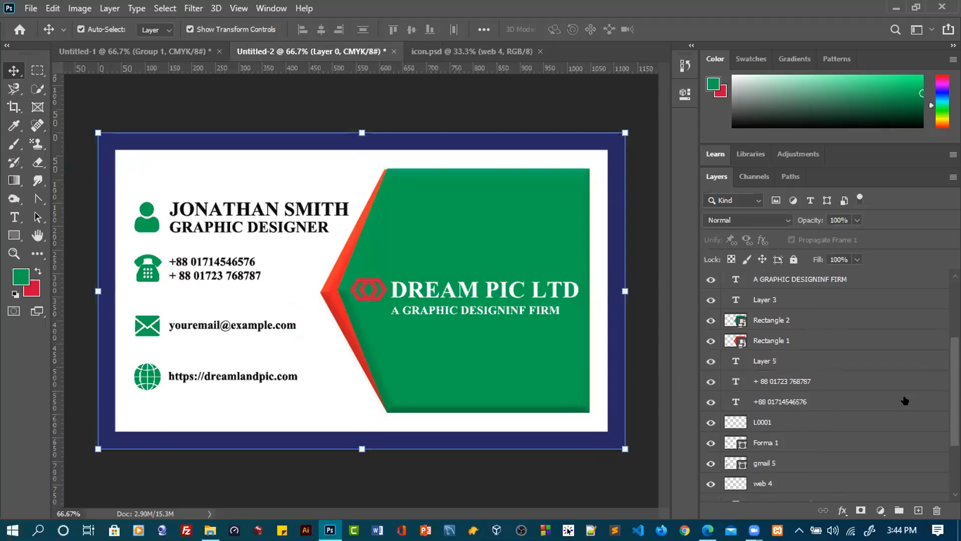
scroll(911, 393, up, 5)
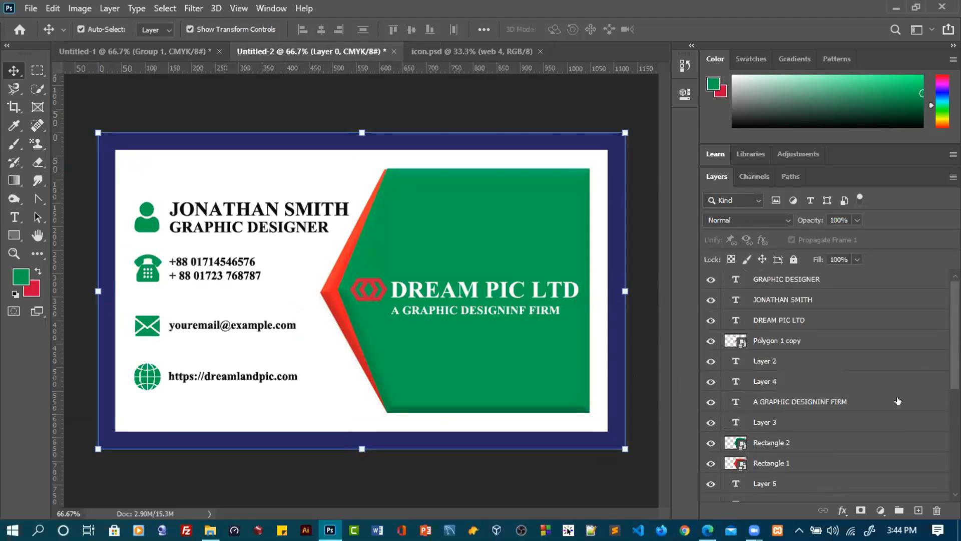
Select all the layers of the contact-details card in Untitled-2 and group them together
click(851, 281)
shift+click(851, 280)
scroll(852, 332, down, 2)
scroll(852, 333, down, 3)
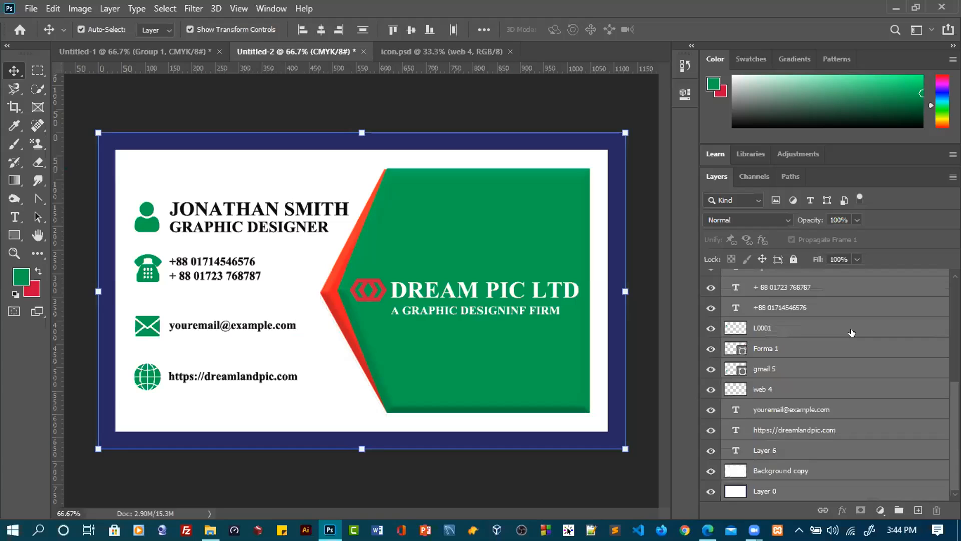
scroll(848, 327, up, 3)
key(ctrl+g)
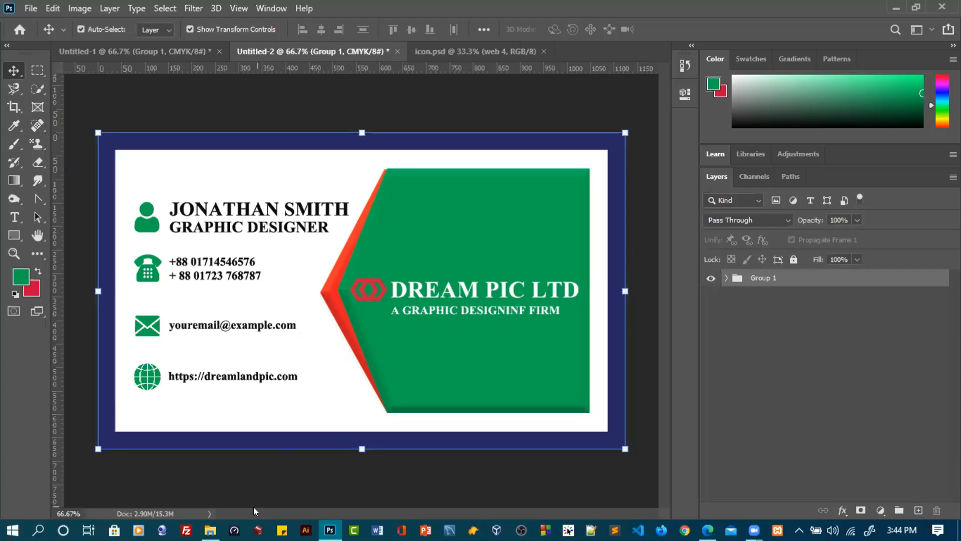
Switch to File Explorer and extract the elegant-dark-and-copper business card mockup archive into the current Mockuop_4 folder
click(210, 530)
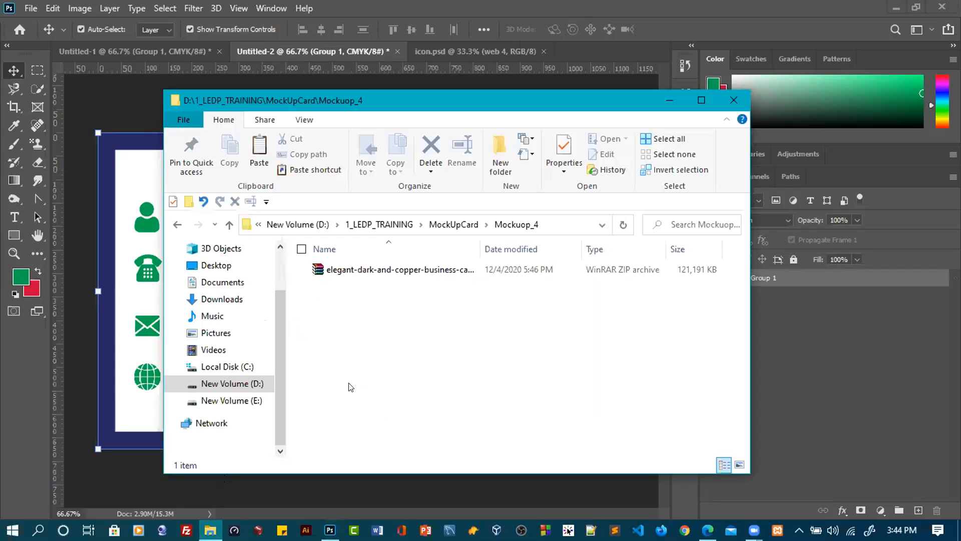
click(325, 271)
right_click(336, 275)
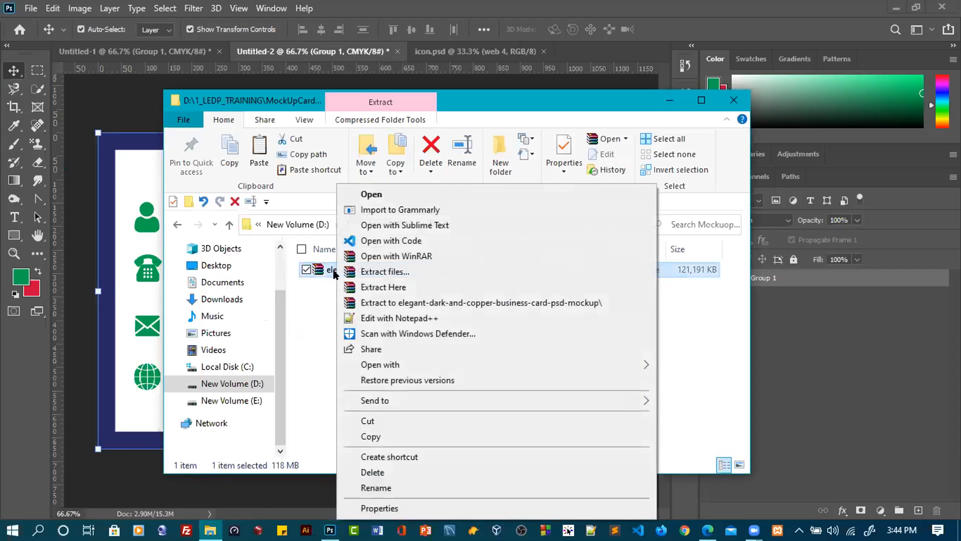
click(375, 287)
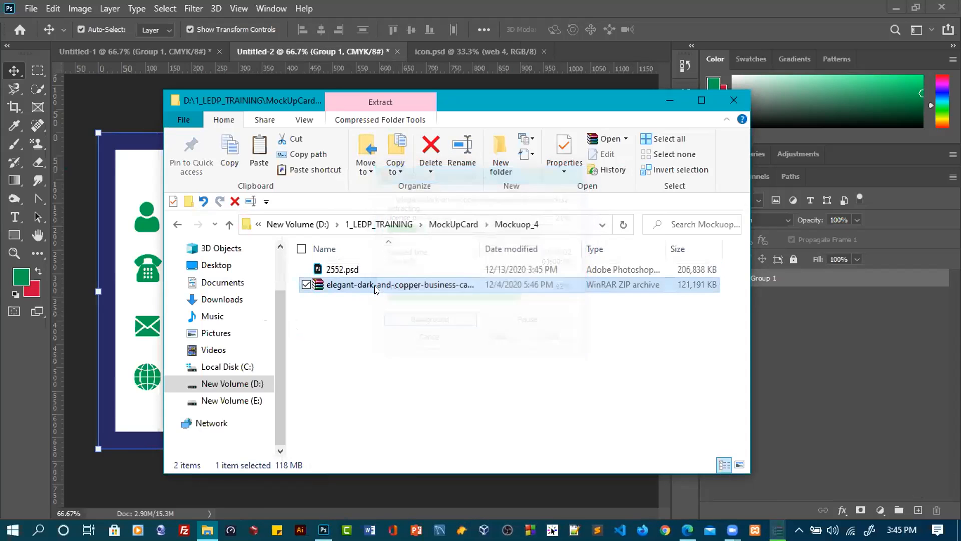
click(402, 398)
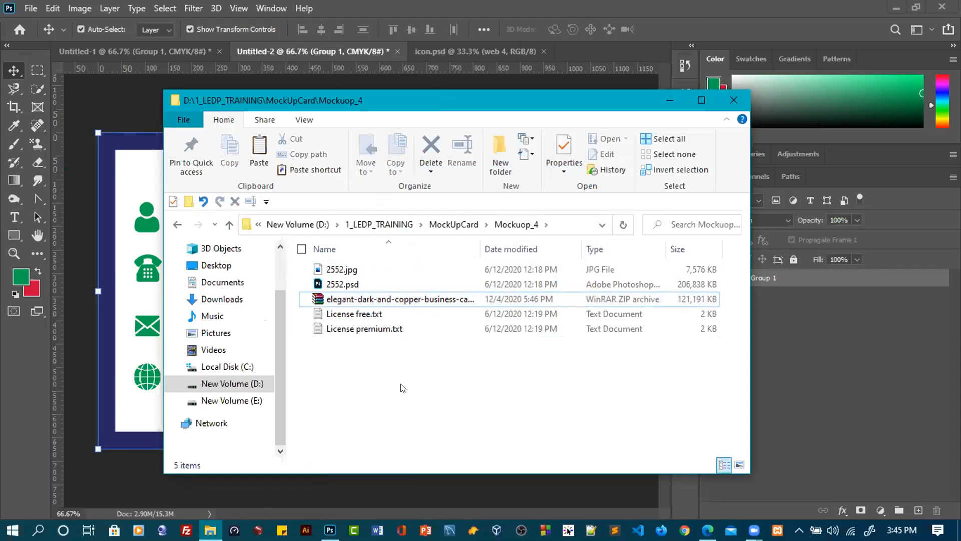
Open the extracted mockup file 2552.psd in Photoshop
click(343, 284)
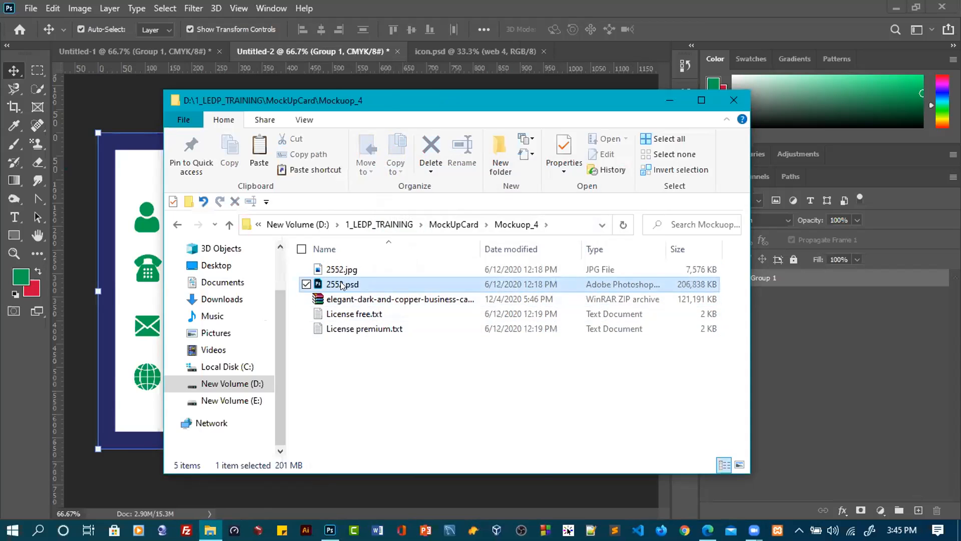
right_click(342, 281)
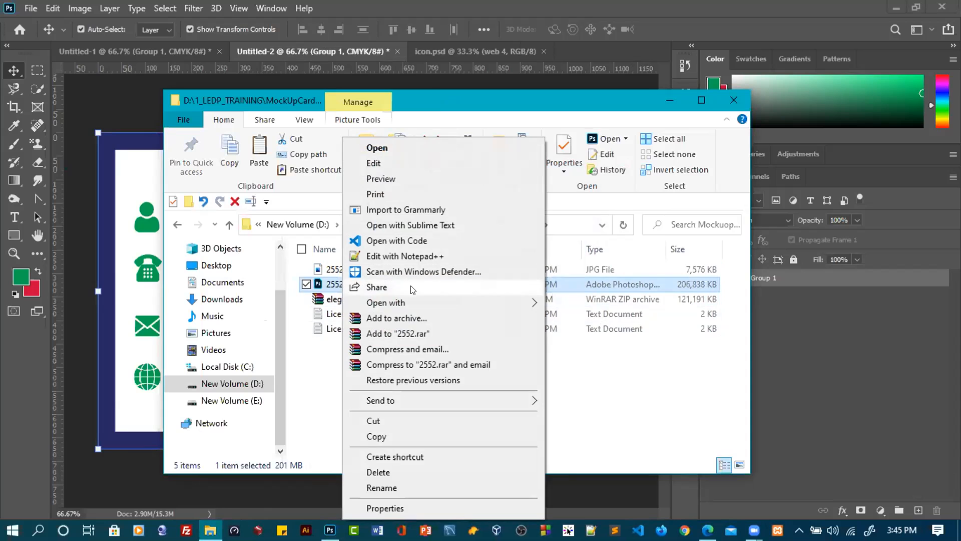
mouse_move(416, 302)
click(570, 319)
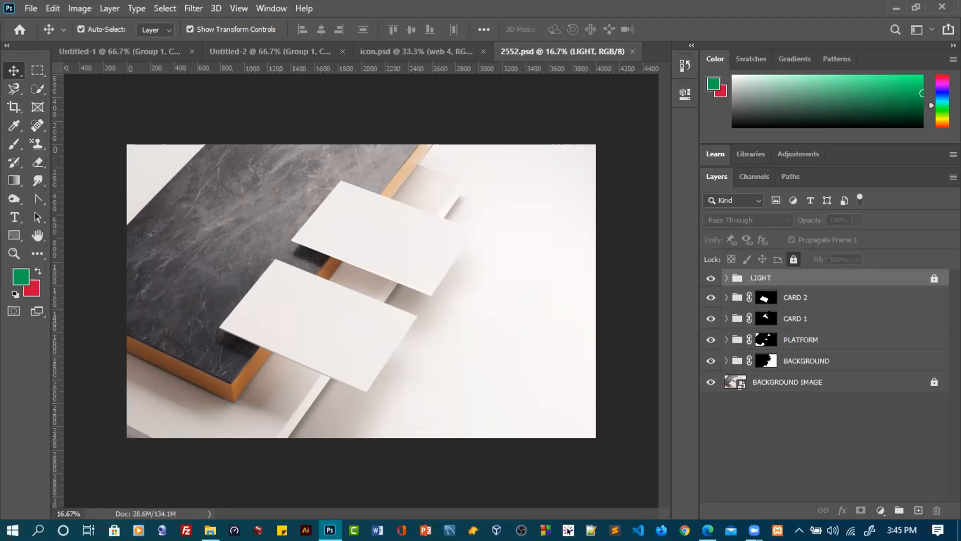
Open the contents of the YOUR DESIGN HERE smart object inside the CARD 1 group of 2552.psd
click(737, 317)
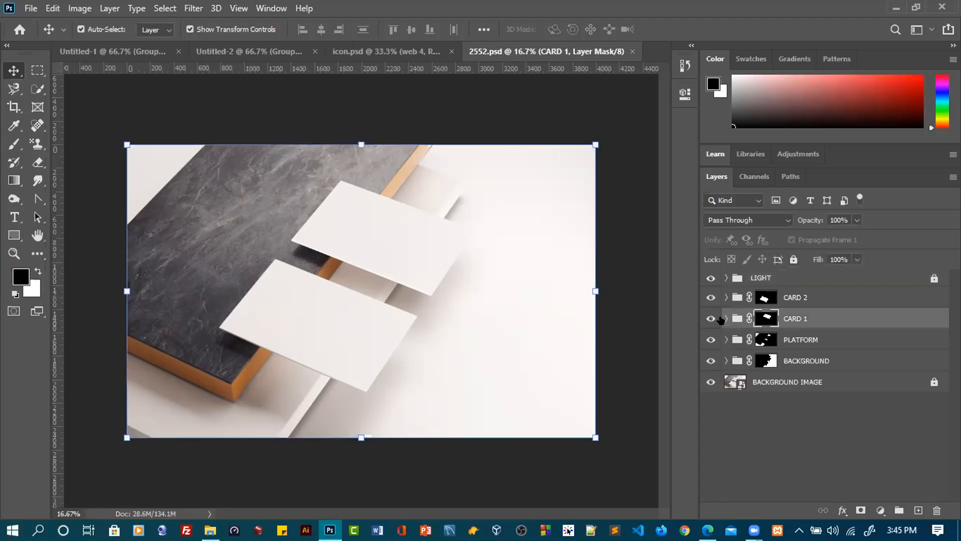
click(725, 319)
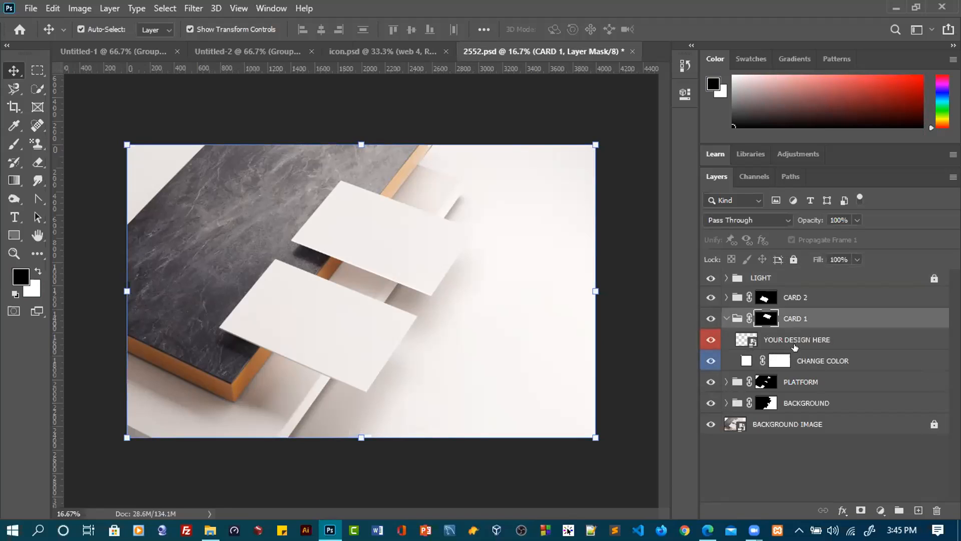
double_click(751, 342)
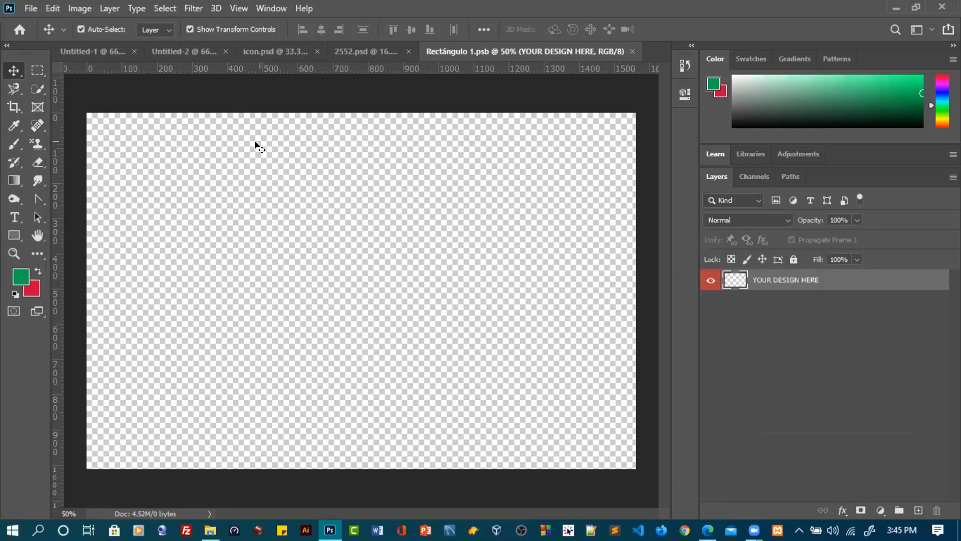
Copy the card group Group 1 from Untitled-1 into the Rectángulo 1.psb smart object document
click(107, 50)
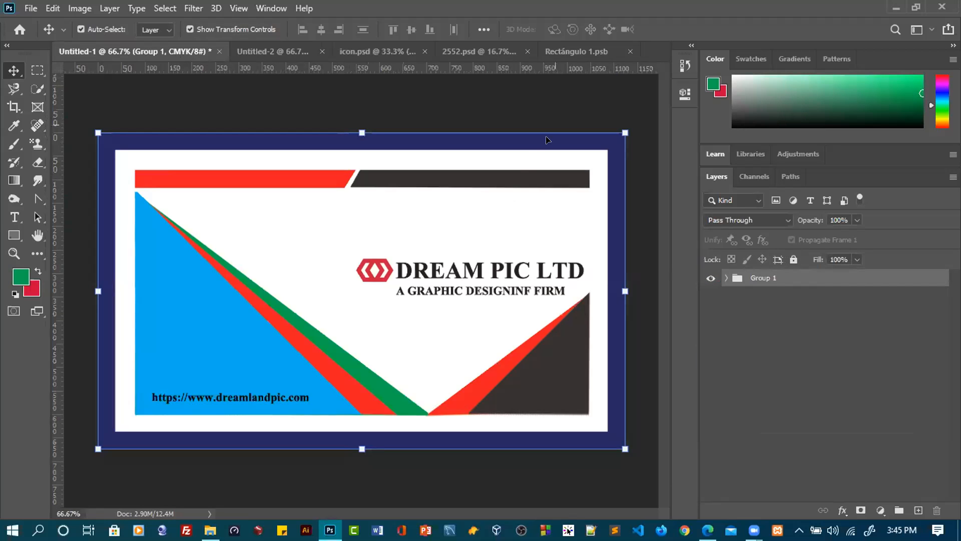
click(575, 50)
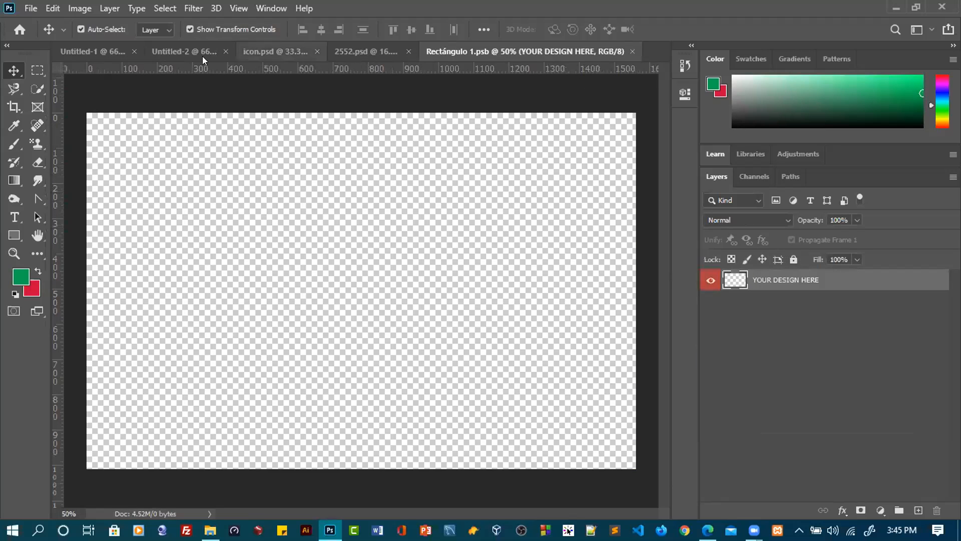
click(80, 50)
drag(776, 278, 328, 273)
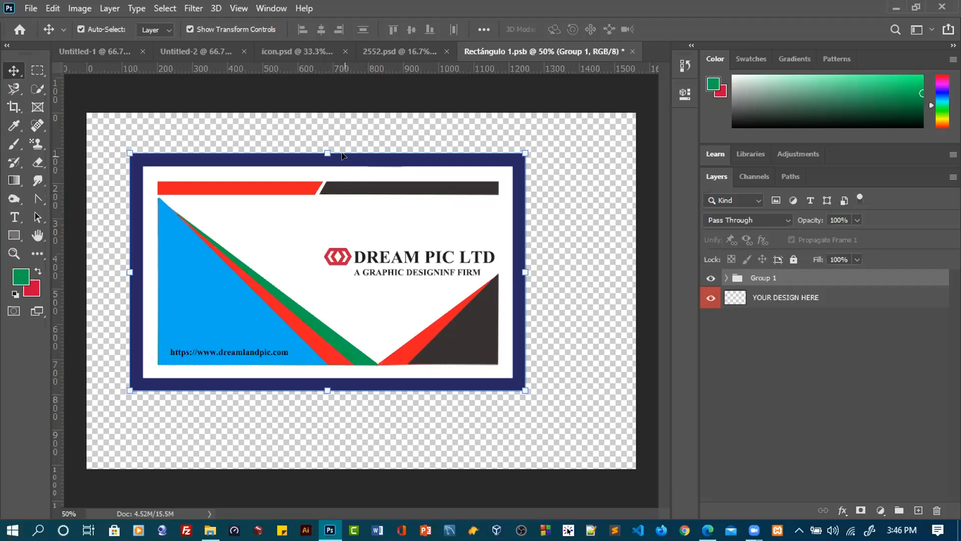
Scale the placed card group to about 123.55% and align its upper edge with the canvas's upper edge
drag(342, 151, 337, 106)
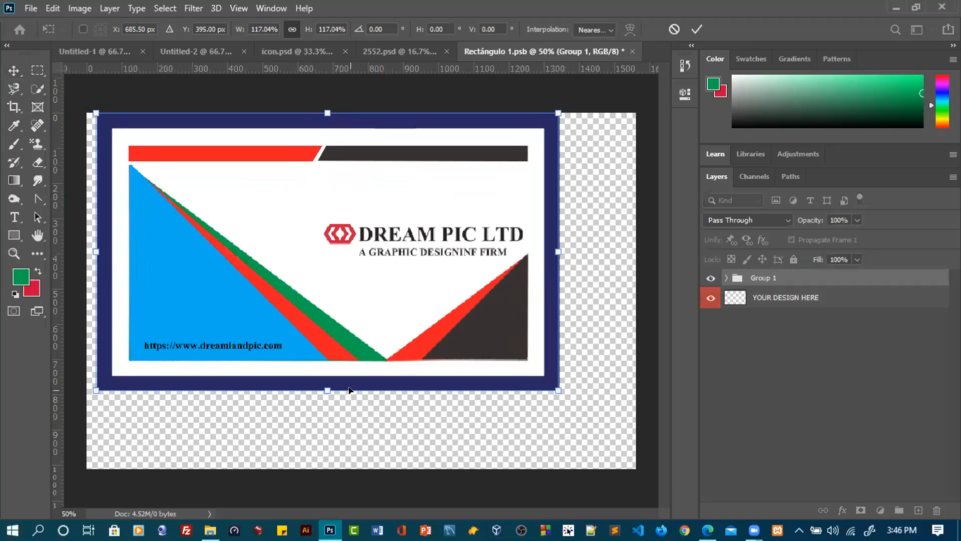
mouse_move(349, 389)
mouse_down()
mouse_move(348, 436)
mouse_move(349, 406)
mouse_up()
mouse_move(109, 258)
mouse_down()
mouse_move(96, 255)
mouse_move(115, 257)
mouse_up()
right_click(317, 211)
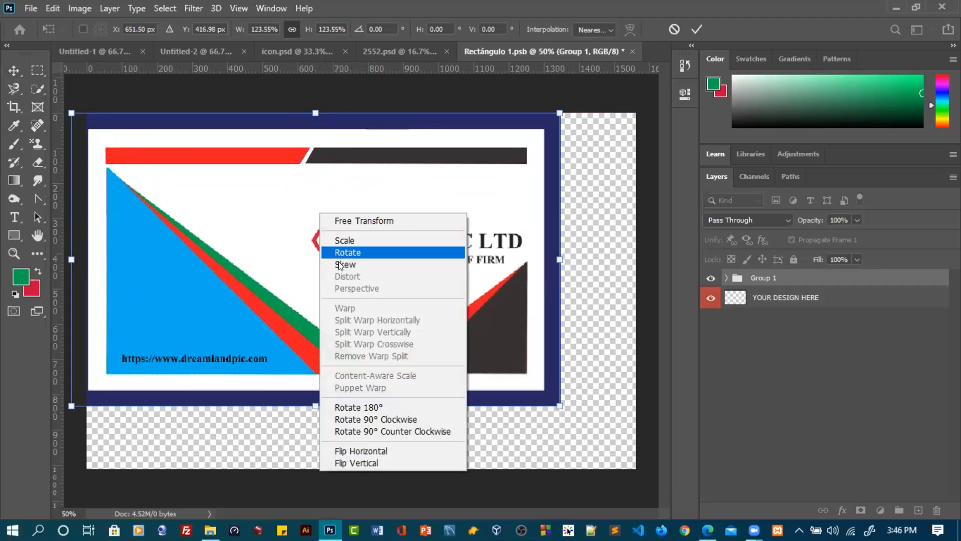
click(421, 181)
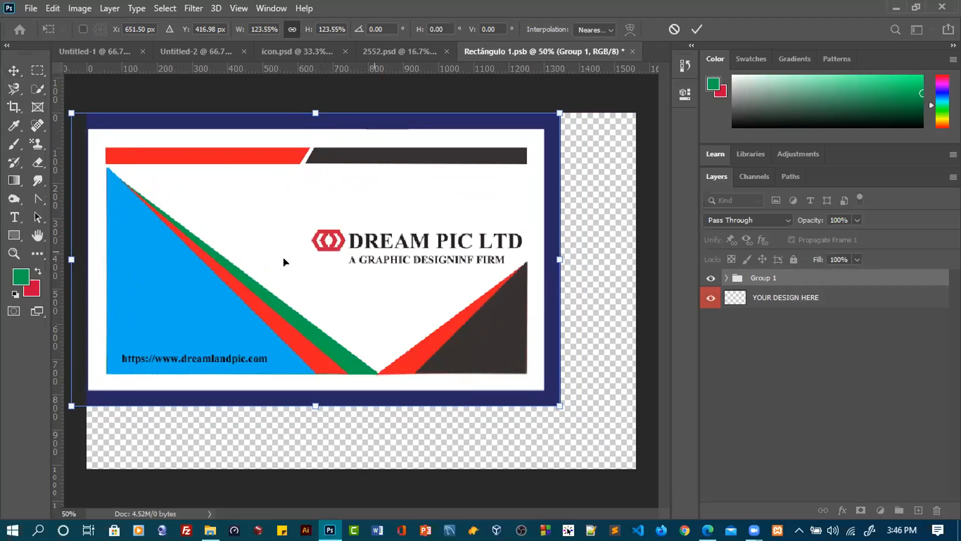
right_click(253, 252)
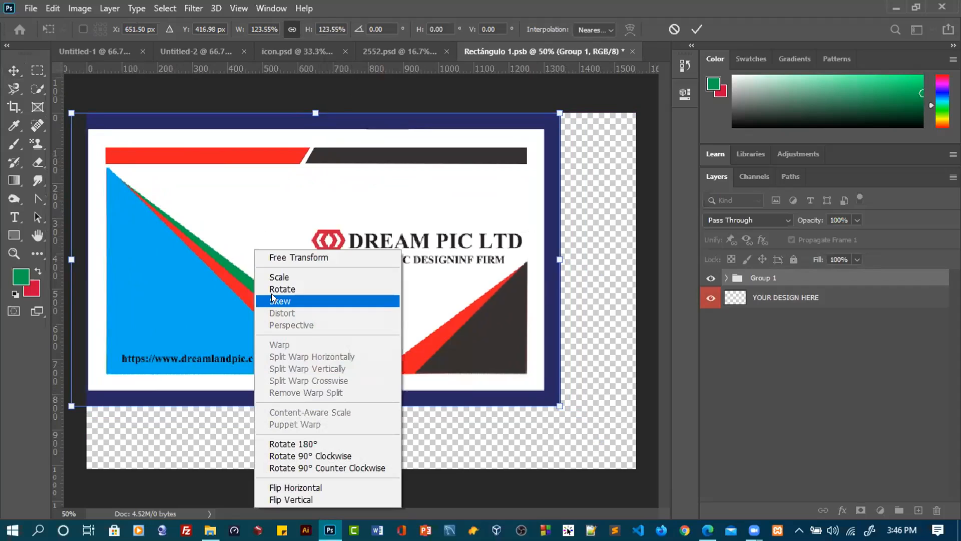
click(464, 326)
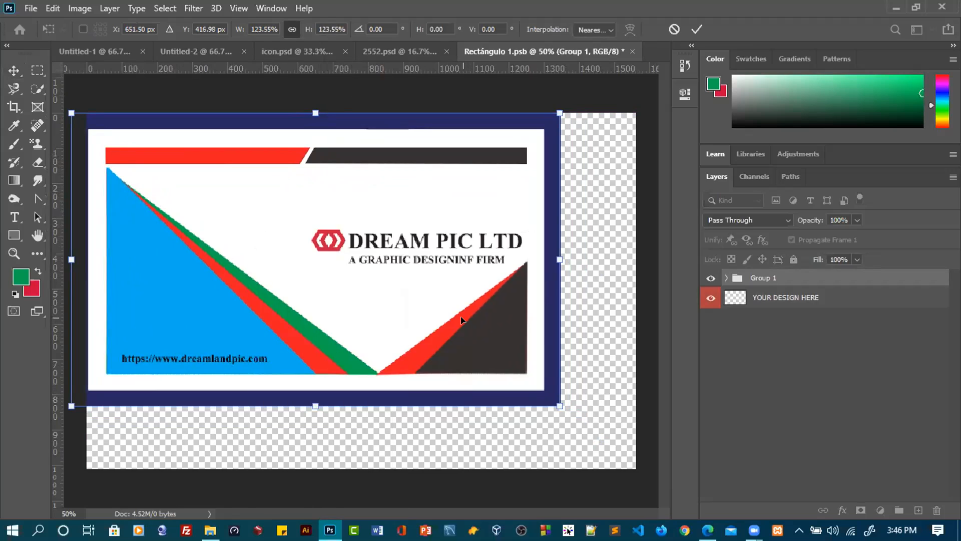
right_click(292, 239)
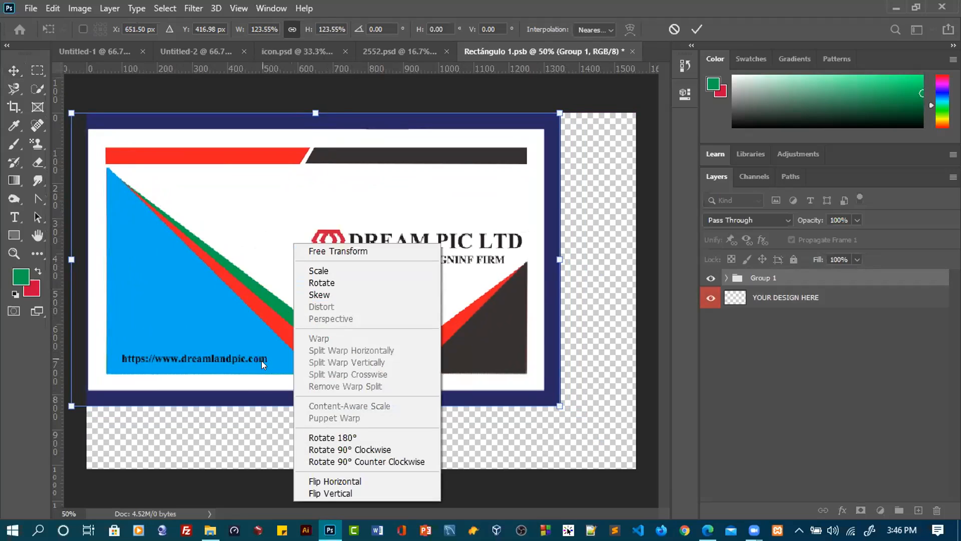
click(262, 400)
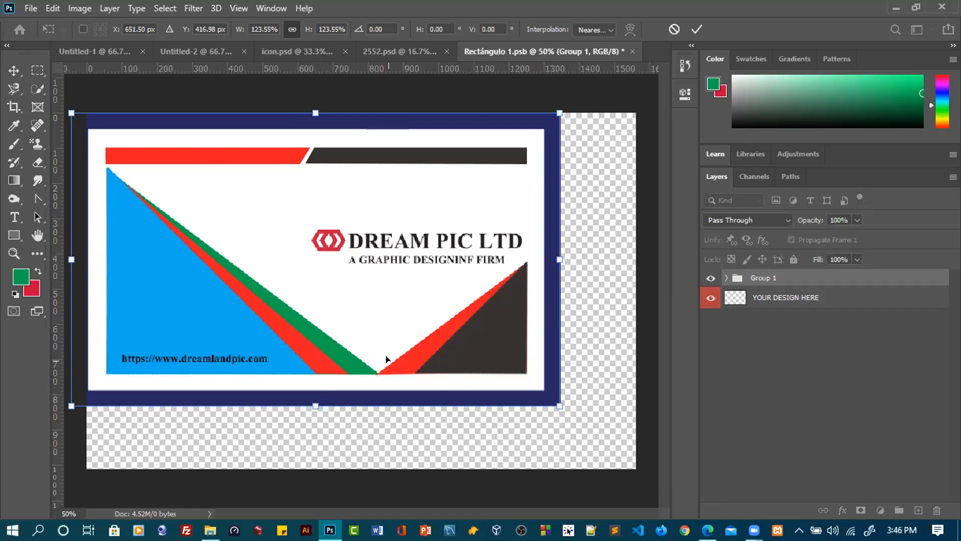
right_click(413, 202)
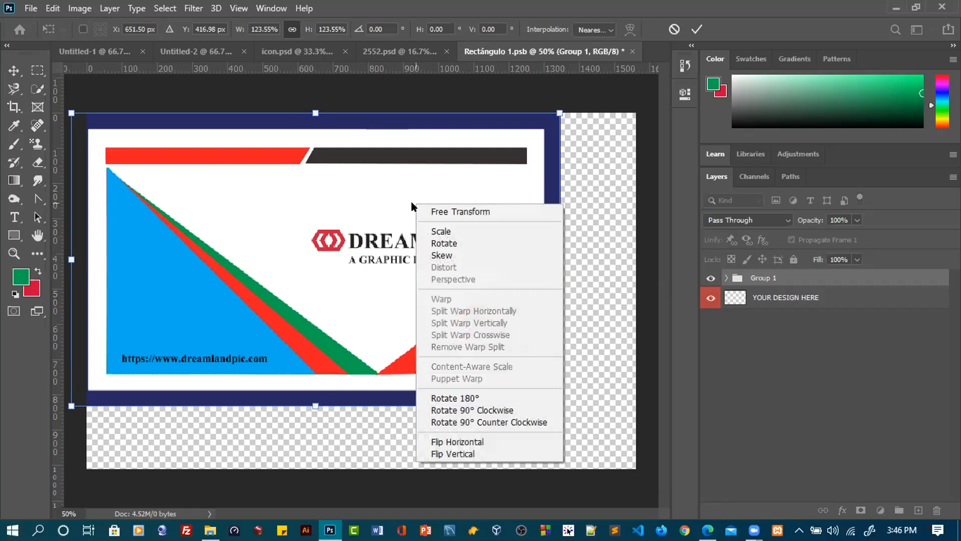
click(378, 291)
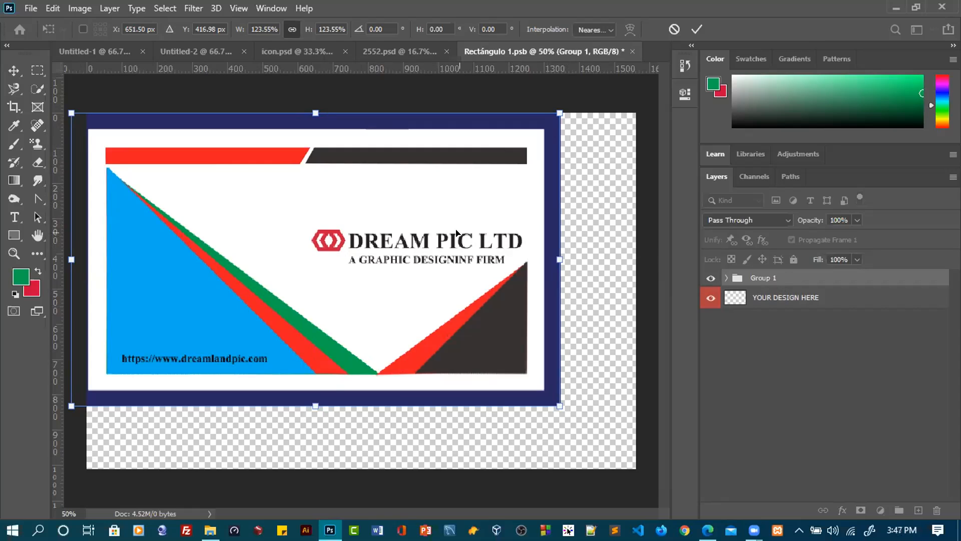
Apply the card group's transform and ungroup Group 1 into its individual layers
click(696, 29)
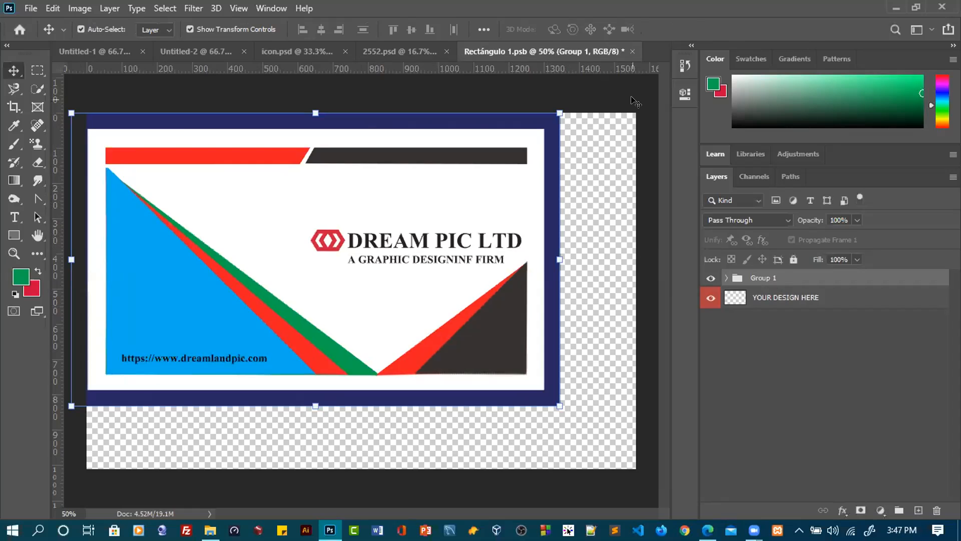
mouse_move(354, 292)
mouse_down()
mouse_move(395, 300)
mouse_move(352, 295)
mouse_up()
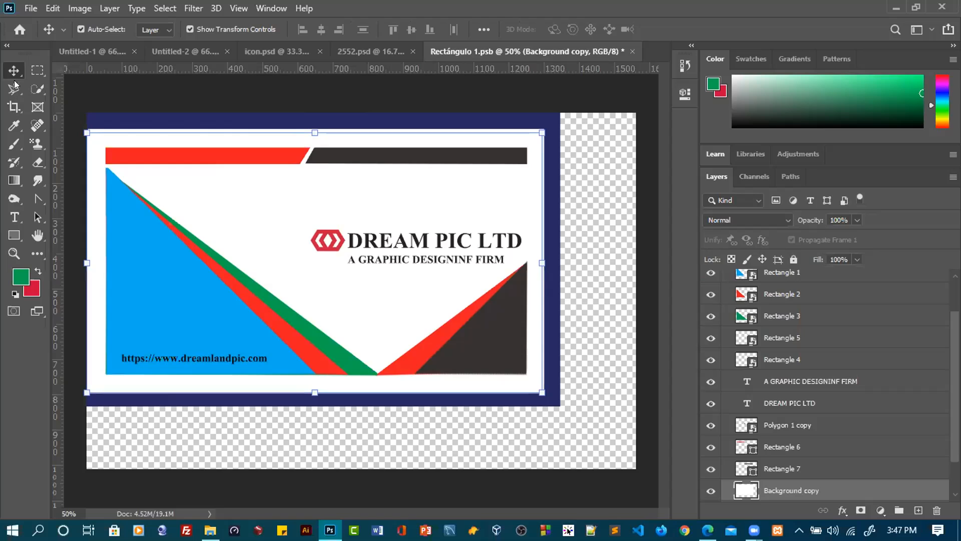
scroll(732, 346, up, 2)
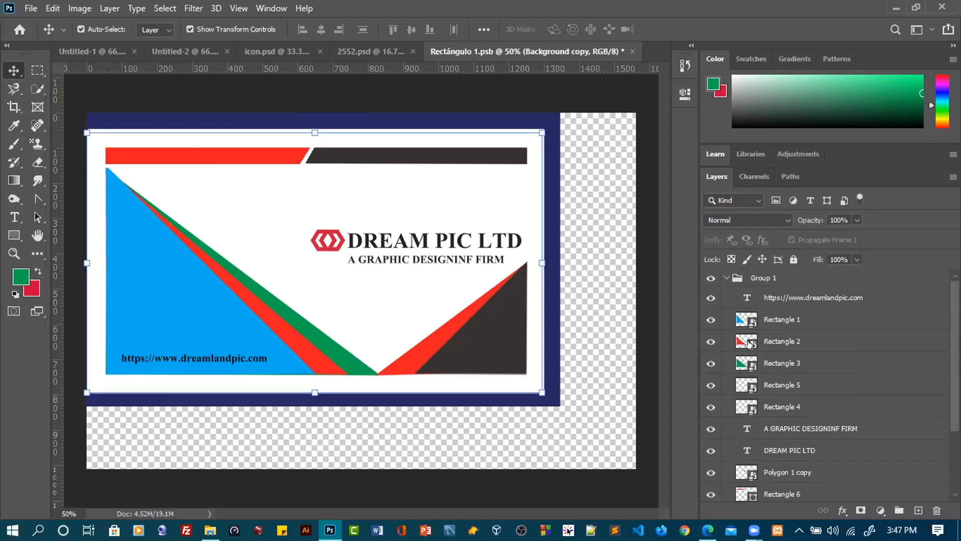
click(786, 279)
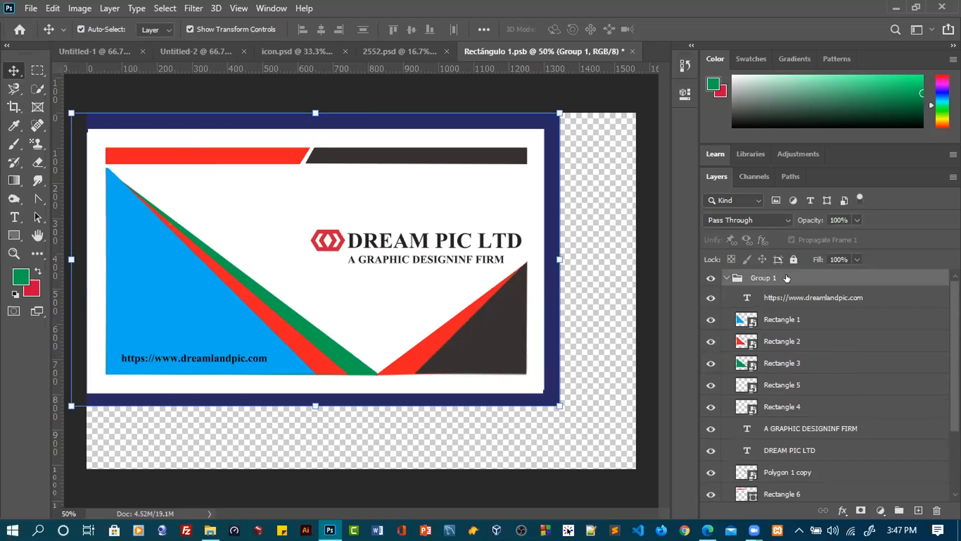
scroll(790, 285, down, 2)
scroll(793, 293, up, 2)
right_click(782, 276)
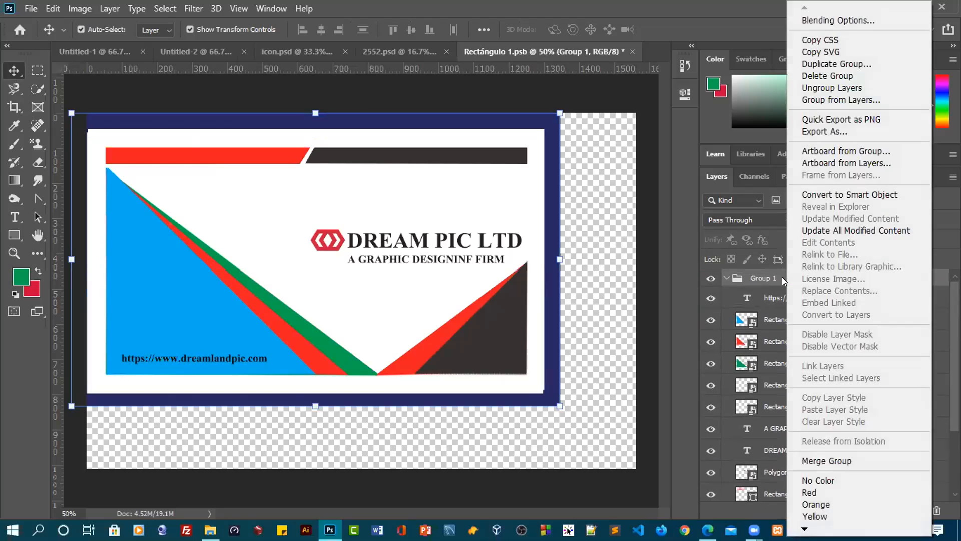
click(829, 87)
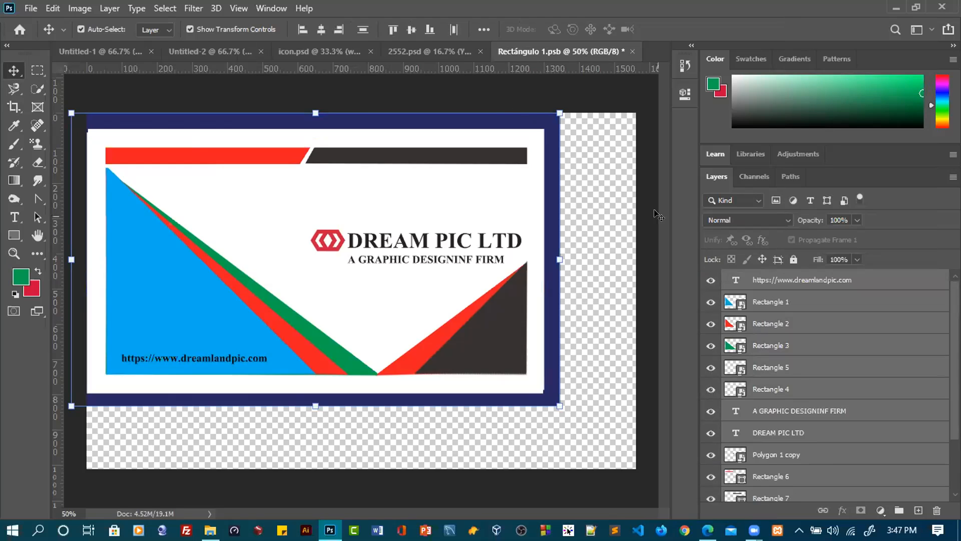
Merge the ungrouped card layers into one layer and convert it to a smart object
scroll(822, 322, down, 3)
scroll(822, 322, up, 3)
right_click(828, 339)
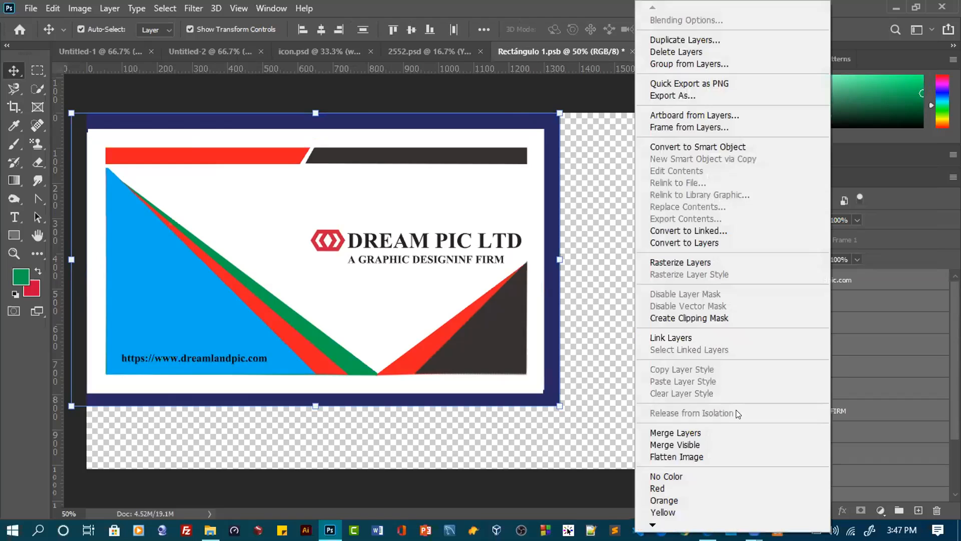
click(689, 432)
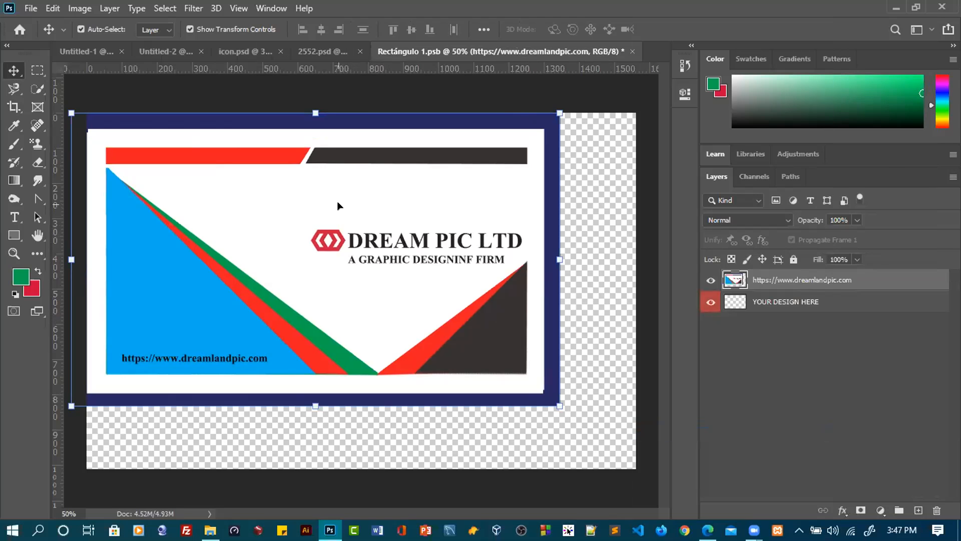
right_click(806, 271)
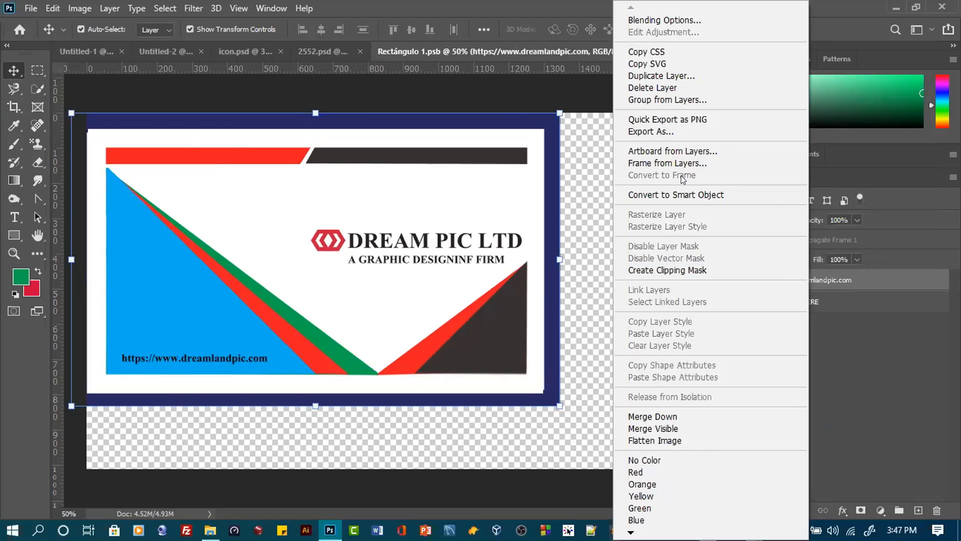
click(680, 194)
mouse_move(301, 213)
mouse_down()
mouse_move(335, 228)
mouse_move(294, 230)
mouse_up()
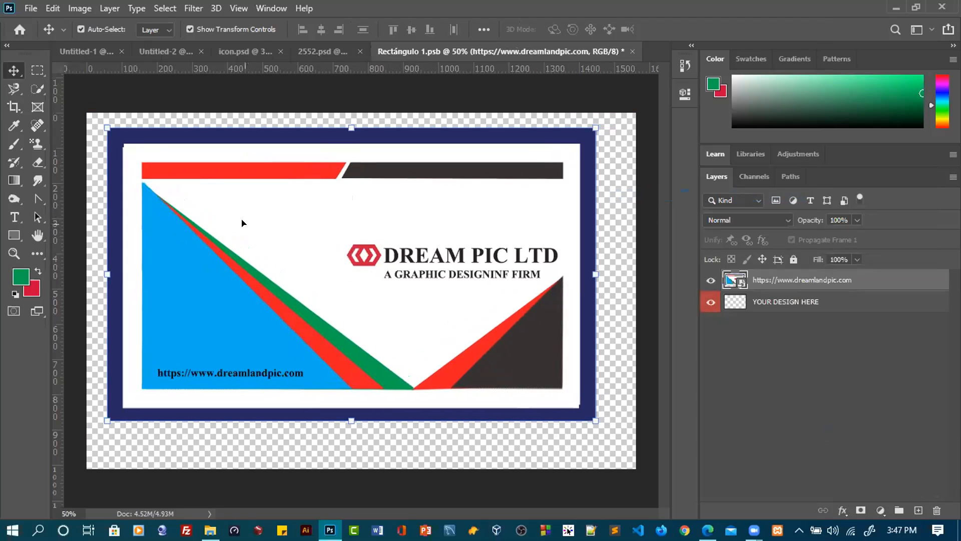
mouse_move(128, 150)
mouse_down()
mouse_move(137, 150)
mouse_move(129, 150)
mouse_up()
key(ctrl+z)
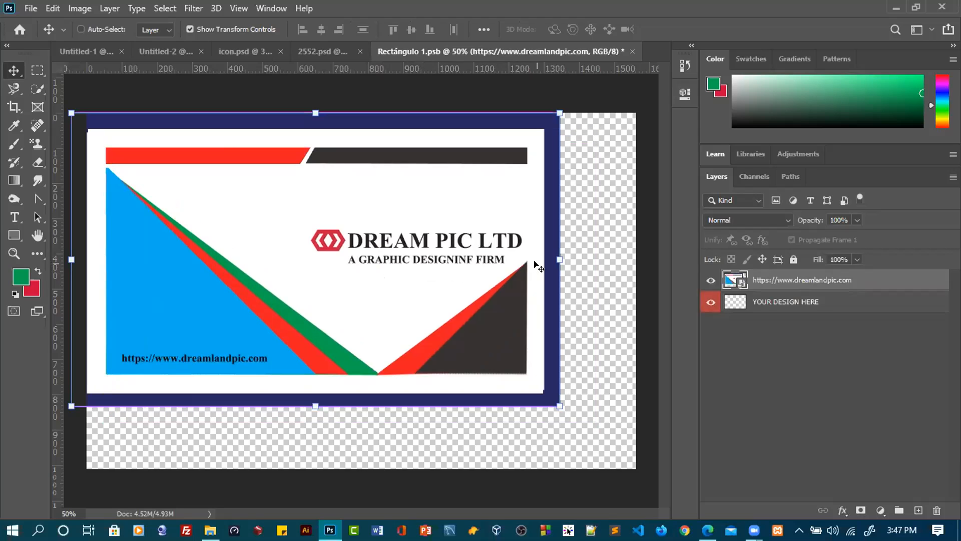
Undo the smart object conversion, merging, ungrouping, scaling and placement of the card in Rectángulo 1.psb
key(ctrl+z)
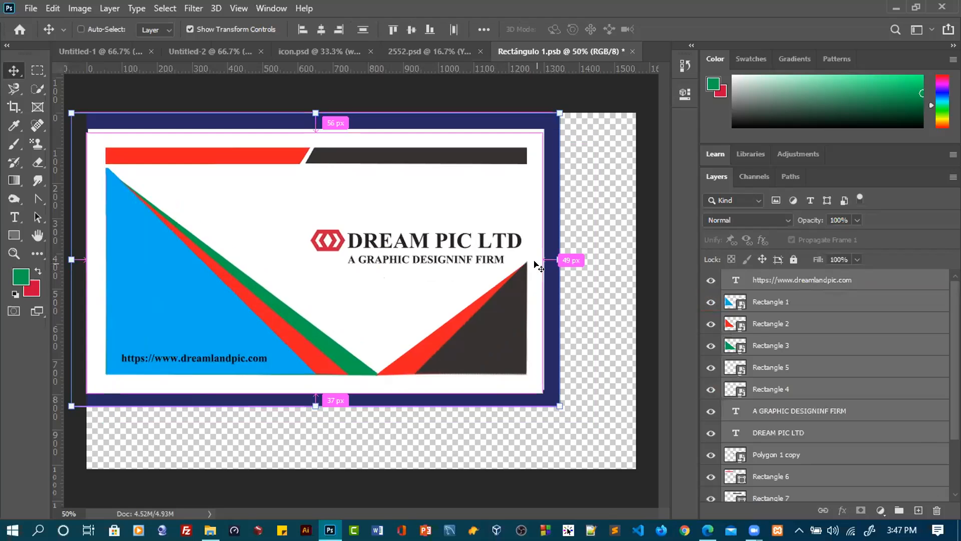
key(ctrl+z)
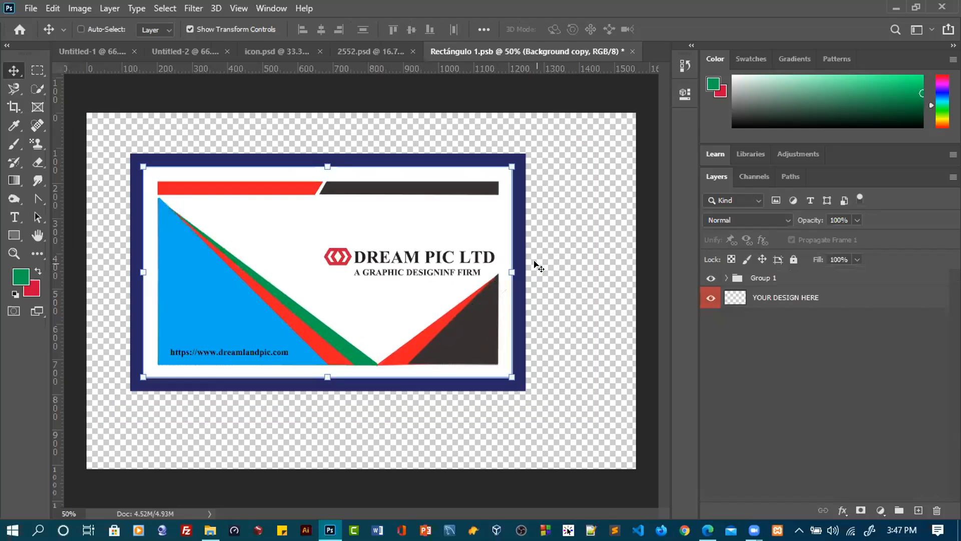
key(ctrl+z)
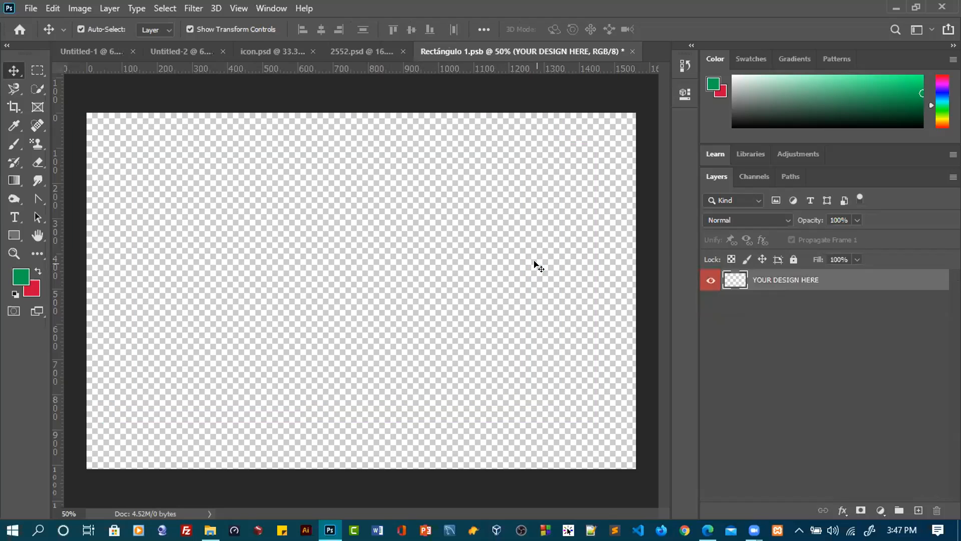
Switch to the Untitled-1 document and ungroup Group 1 into its individual card layers
click(352, 49)
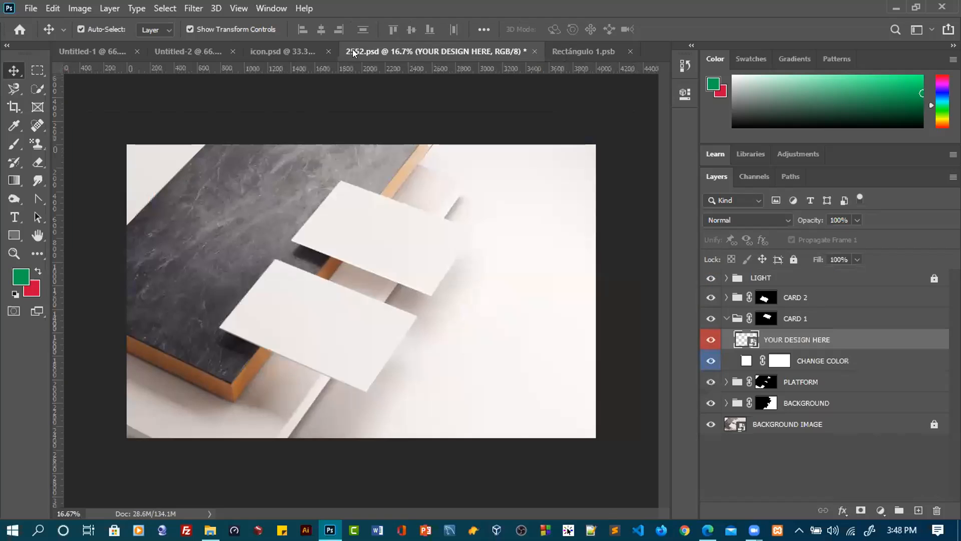
click(273, 48)
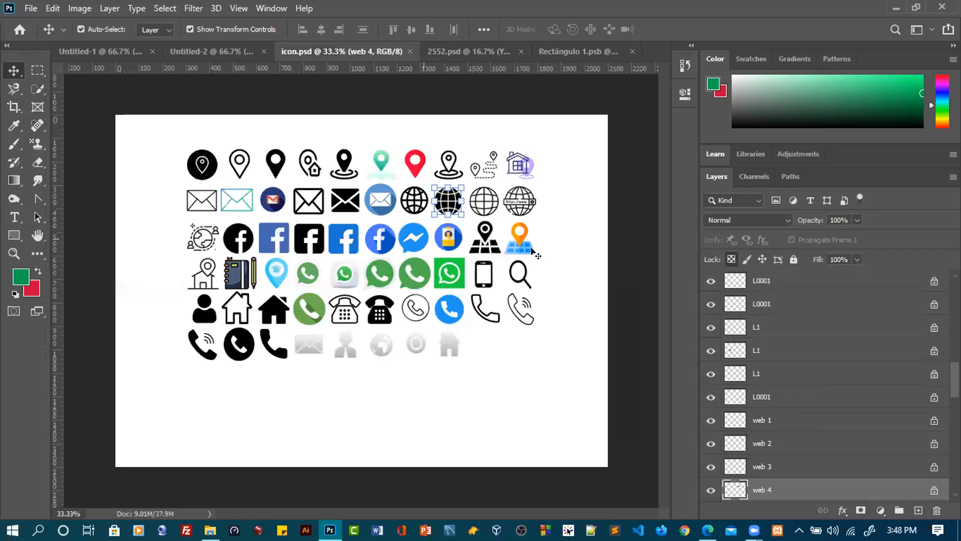
click(220, 53)
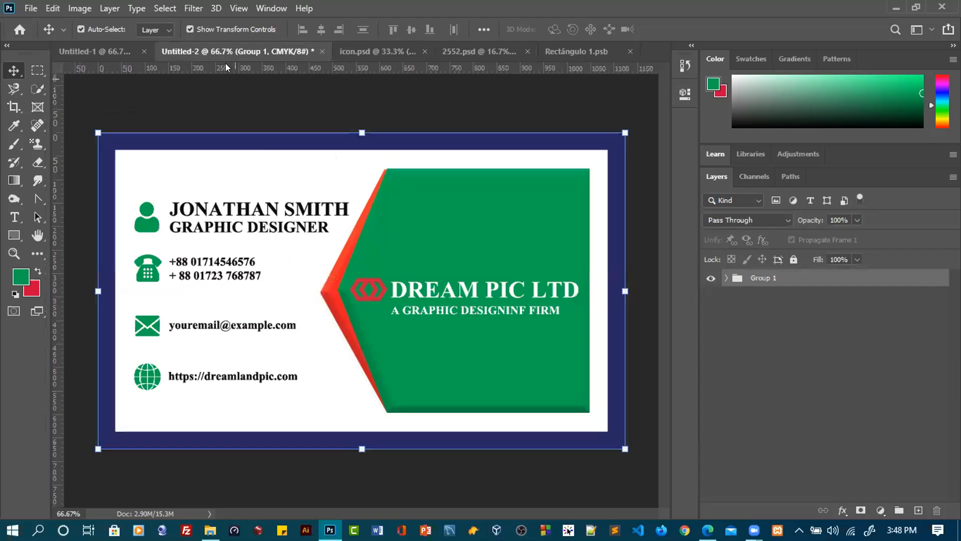
click(108, 42)
click(356, 258)
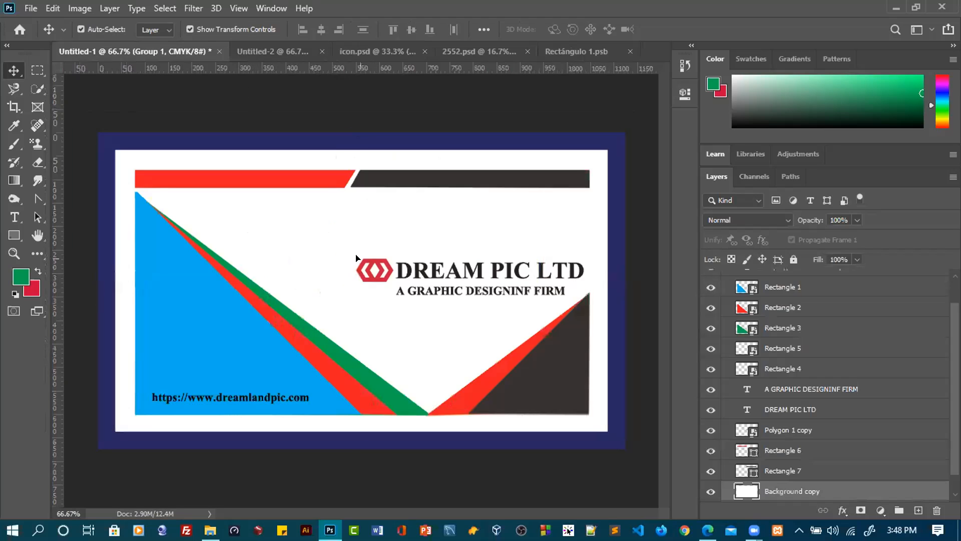
scroll(885, 366, up, 3)
scroll(885, 361, down, 3)
scroll(888, 360, up, 3)
right_click(762, 277)
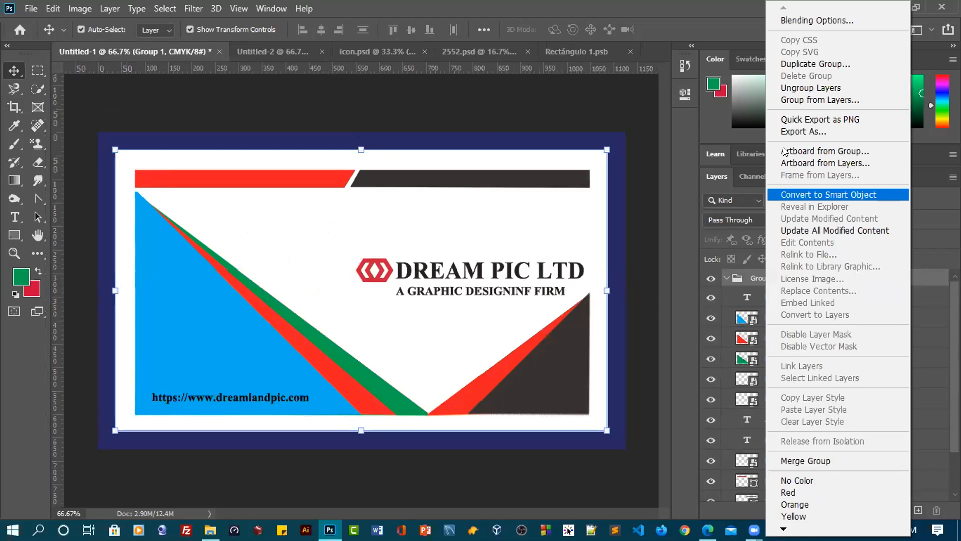
click(792, 88)
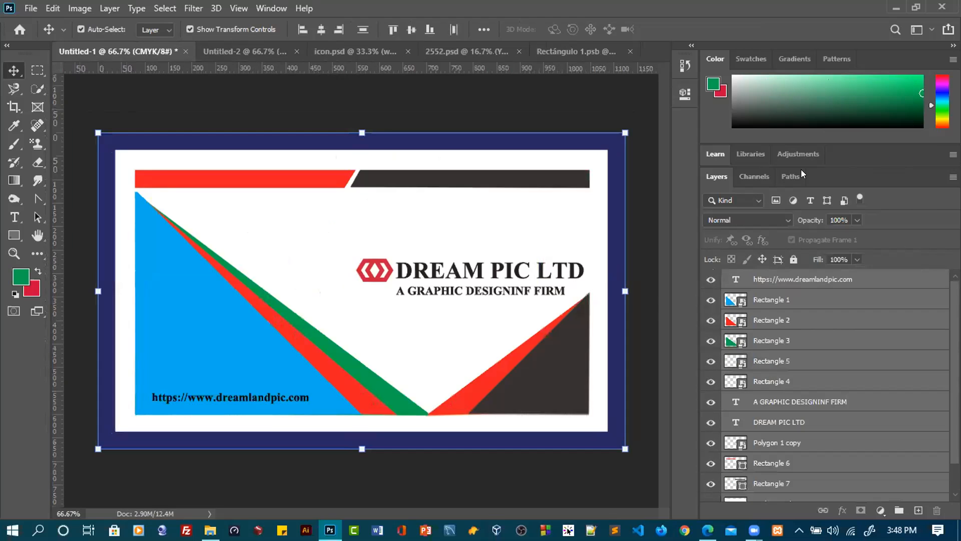
Merge the ungrouped card layers in Untitled-1 into one layer and convert it to a smart object
scroll(900, 395, down, 2)
scroll(899, 392, up, 2)
right_click(854, 356)
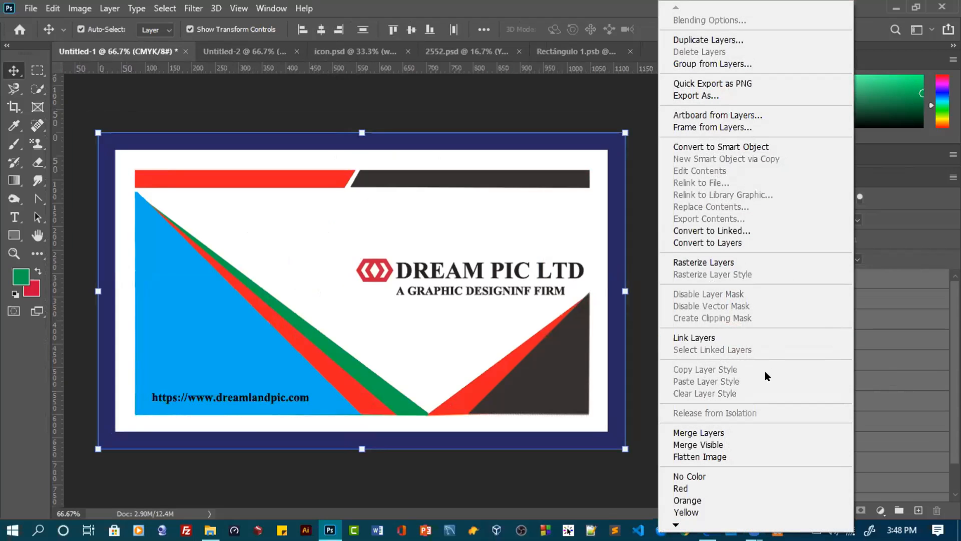
click(717, 434)
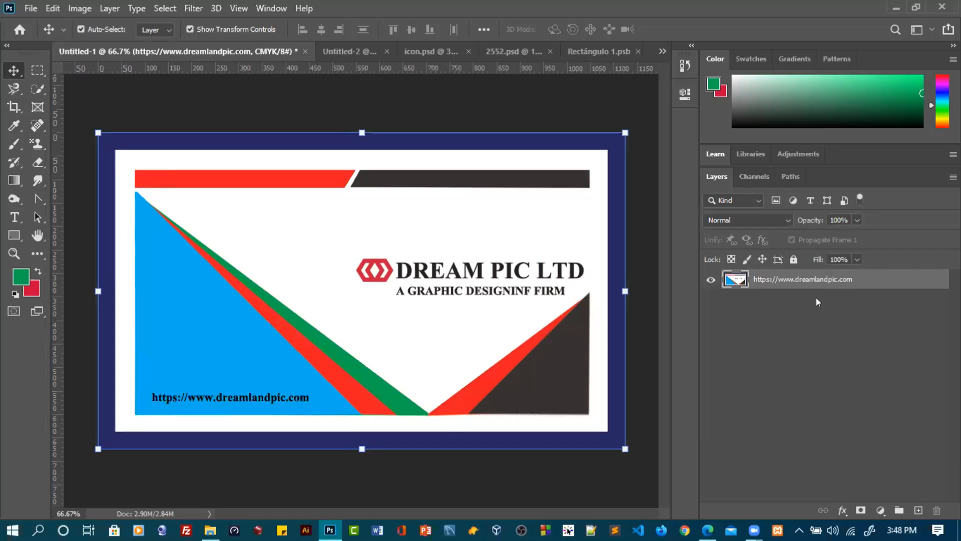
right_click(808, 281)
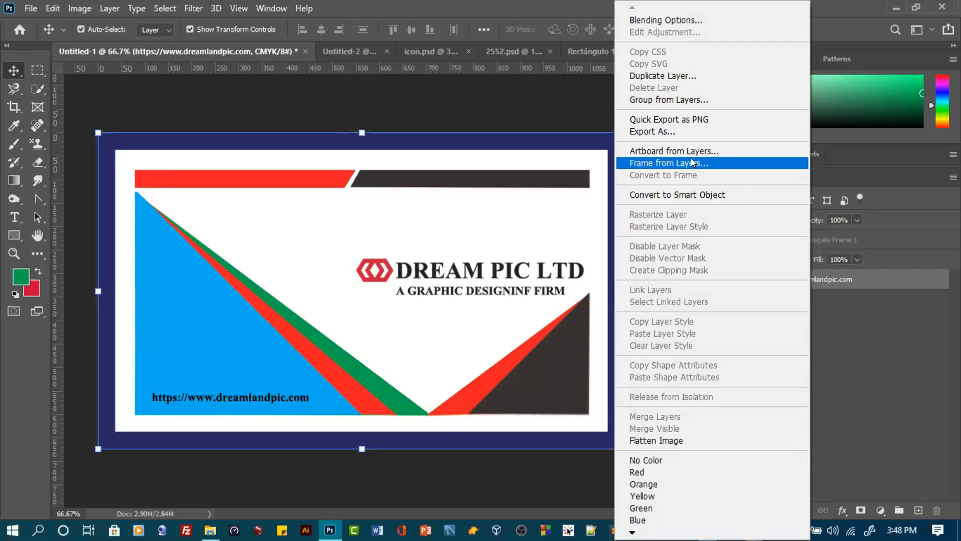
click(677, 195)
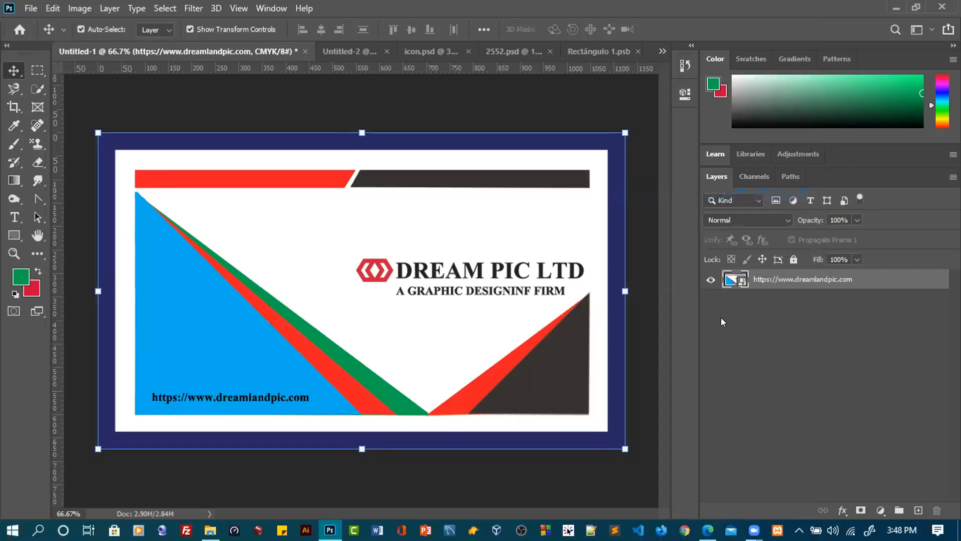
Copy the card's smart object layer from Untitled-1 into the Rectángulo 1.psb document
click(582, 50)
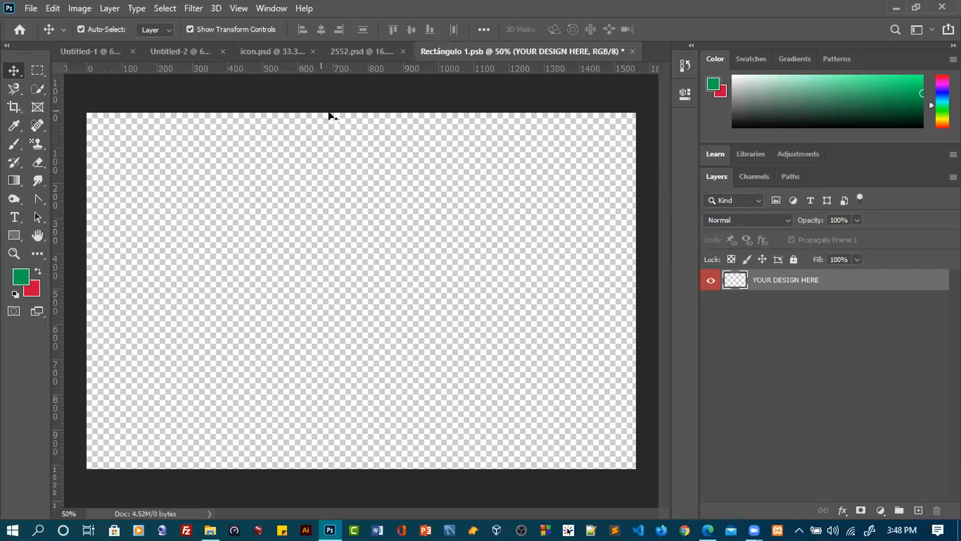
click(195, 53)
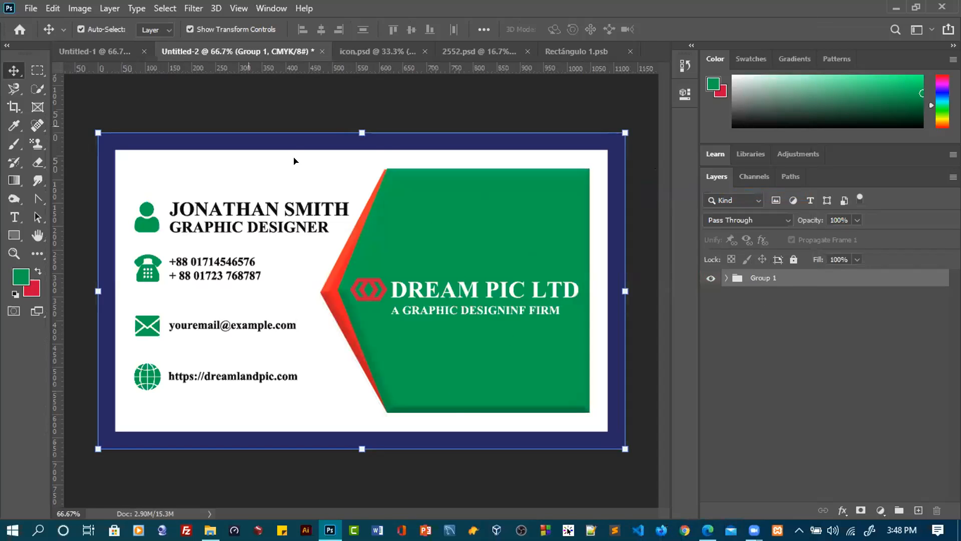
click(127, 52)
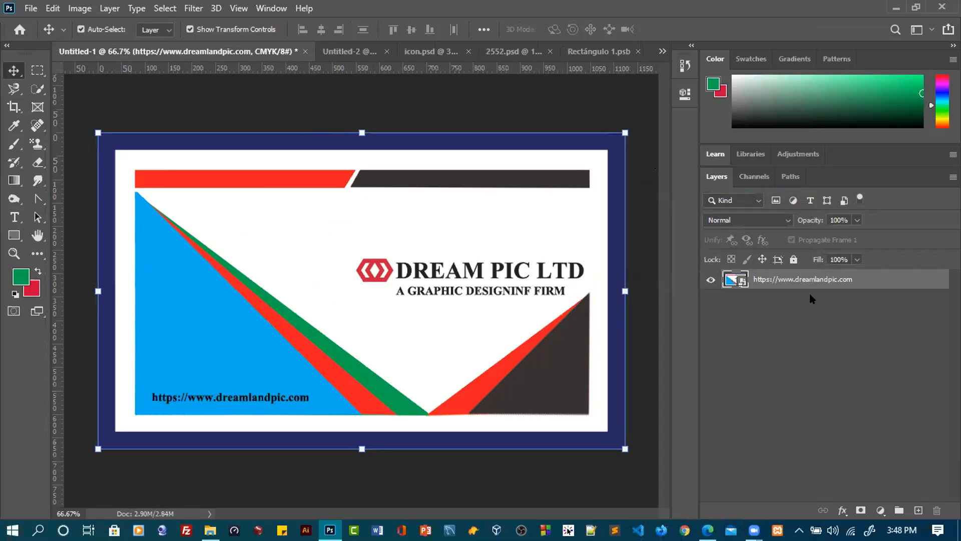
drag(804, 278, 344, 280)
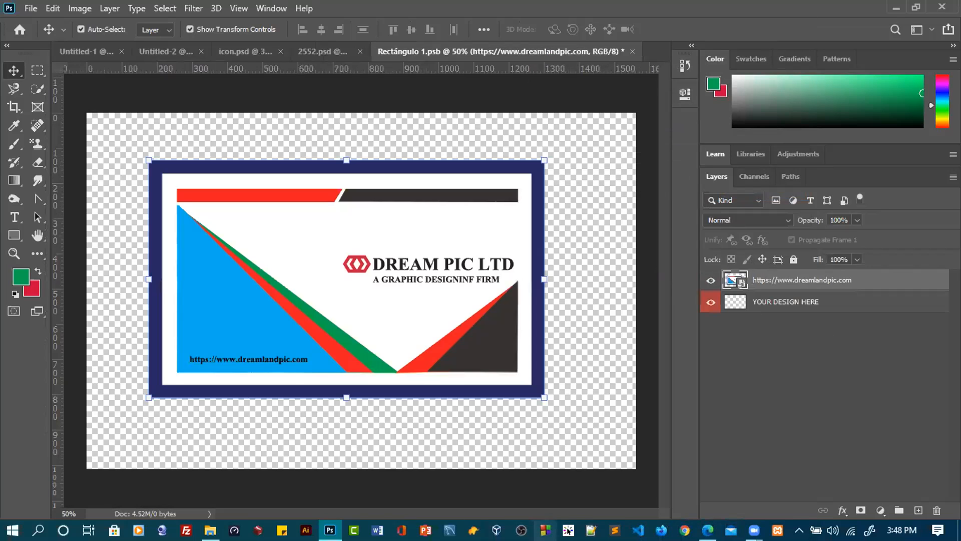
Scale the placed card to 120% from its upper-left corner, then widen it to about 147.91% with Distort
drag(149, 160, 75, 106)
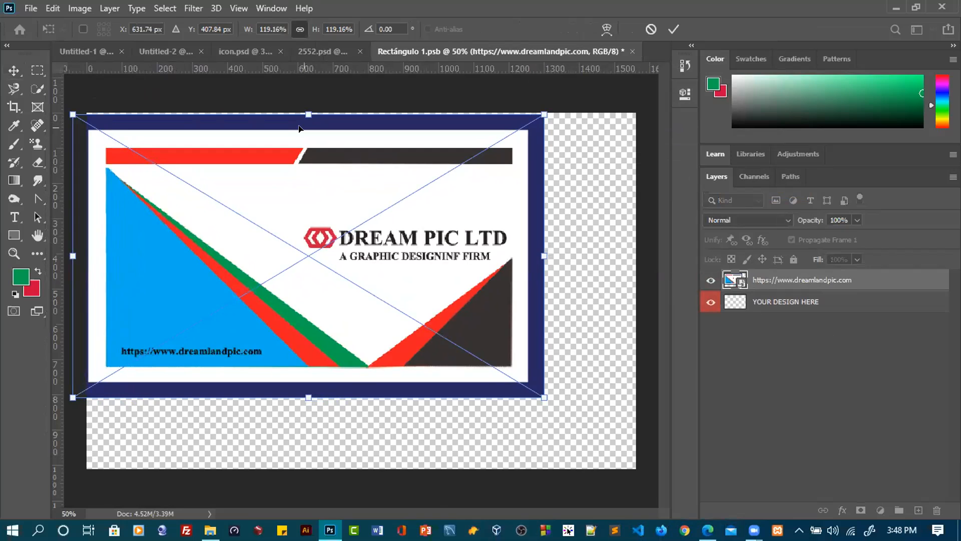
drag(304, 114, 306, 112)
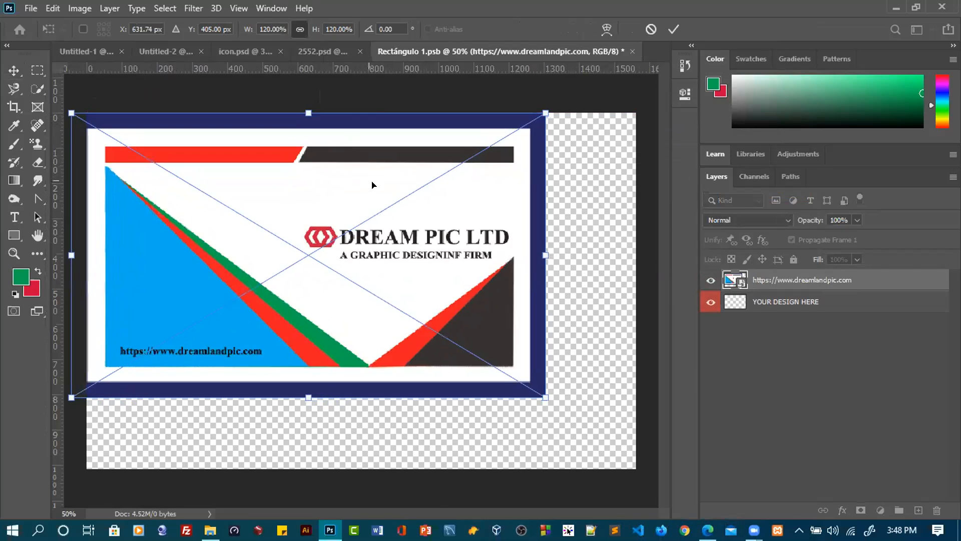
right_click(372, 184)
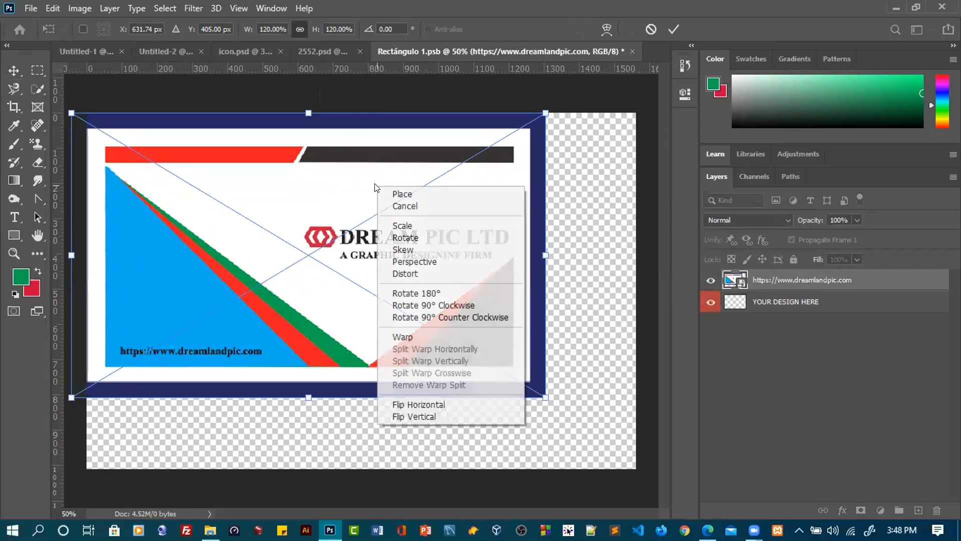
click(401, 274)
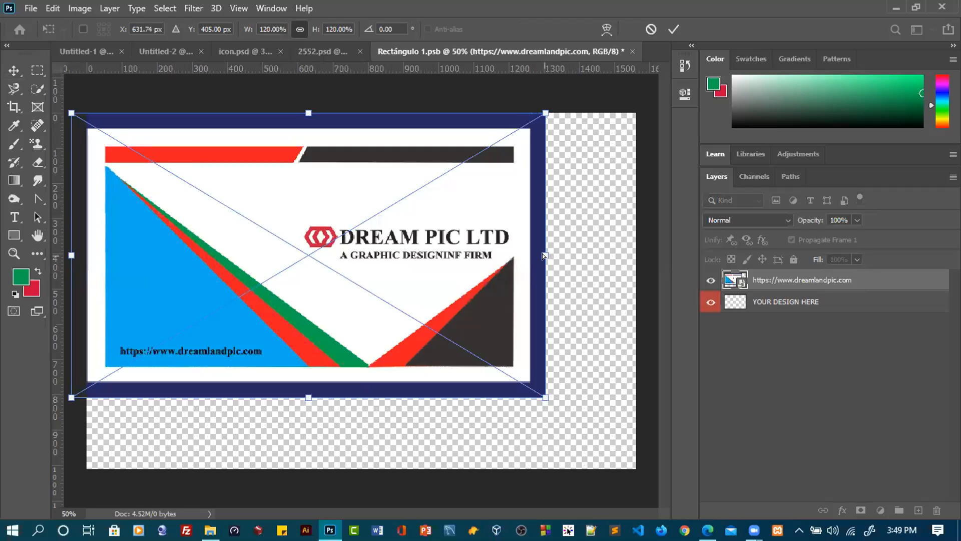
drag(543, 255, 655, 255)
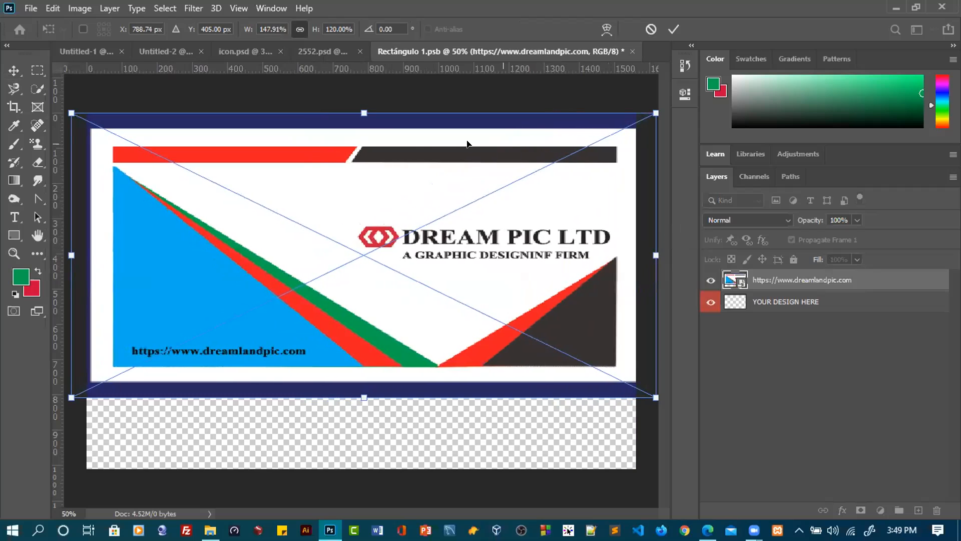
Try to extend the card's upper edge beyond the canvas with Distort, then undo the change
drag(365, 114, 362, 97)
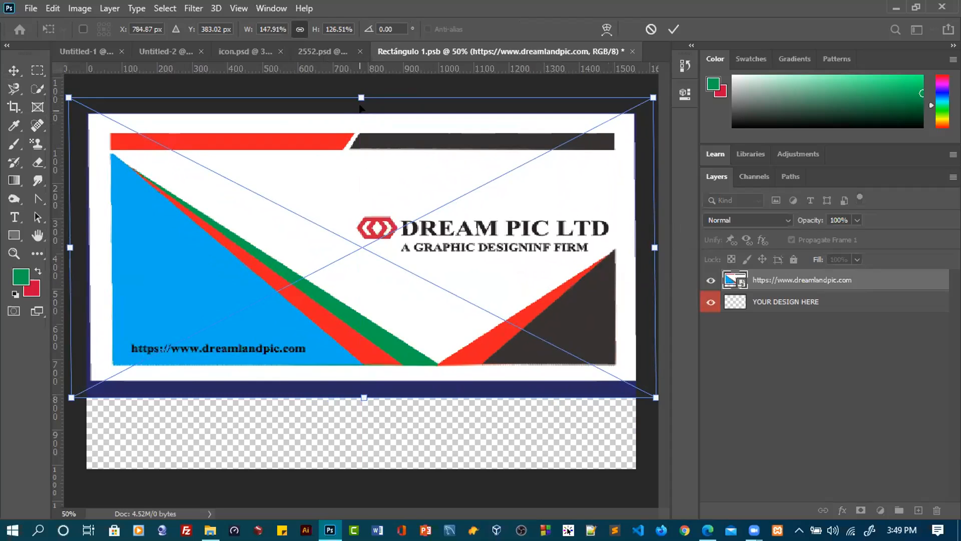
drag(361, 98, 362, 97)
key(ctrl+z)
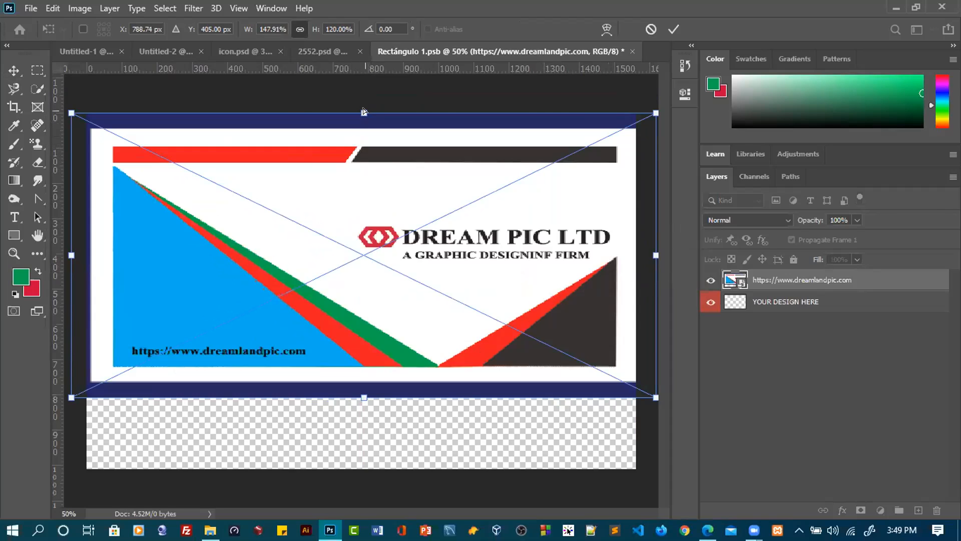
drag(362, 109, 362, 105)
key(ctrl+z)
Distort the card to about 148.62% width and 168.84% height so its white area covers the whole canvas
drag(362, 395, 361, 479)
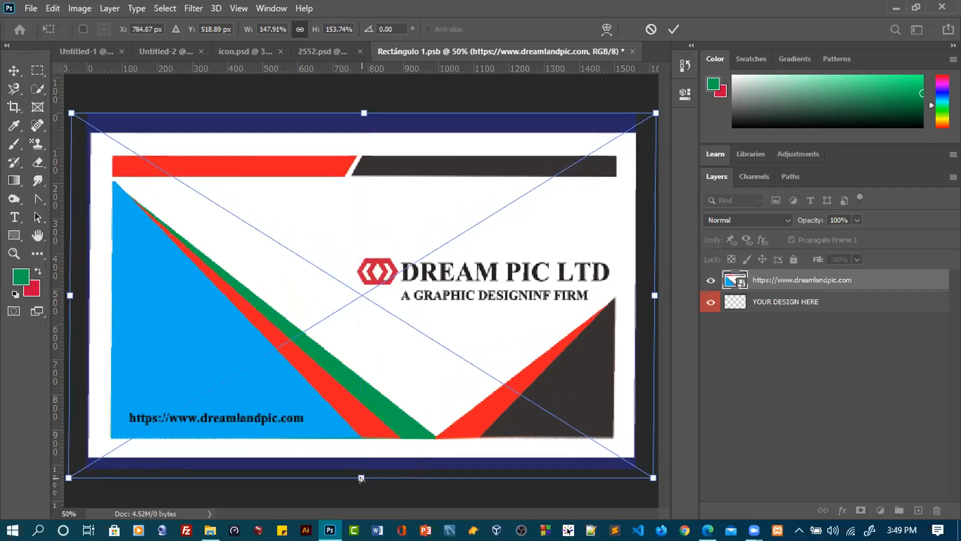
drag(363, 108, 355, 87)
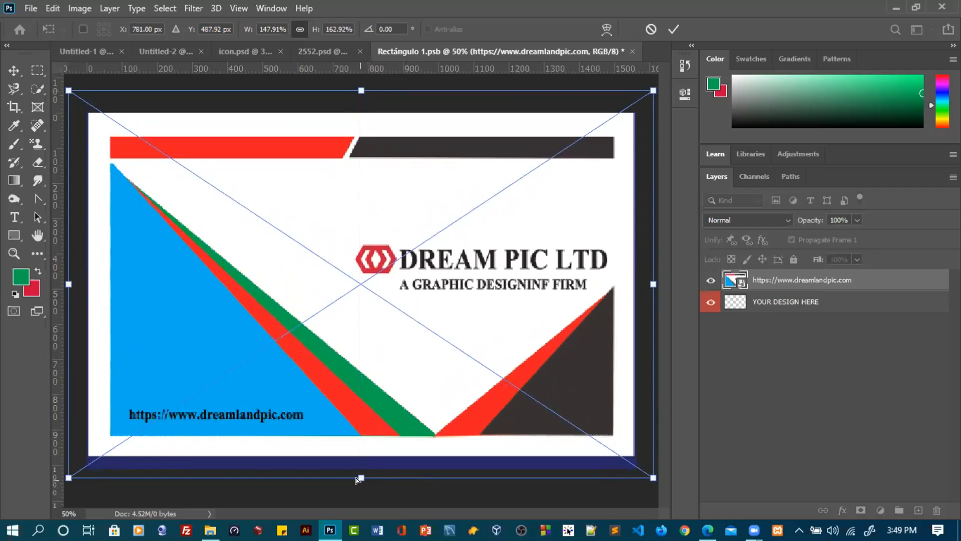
drag(361, 478, 362, 492)
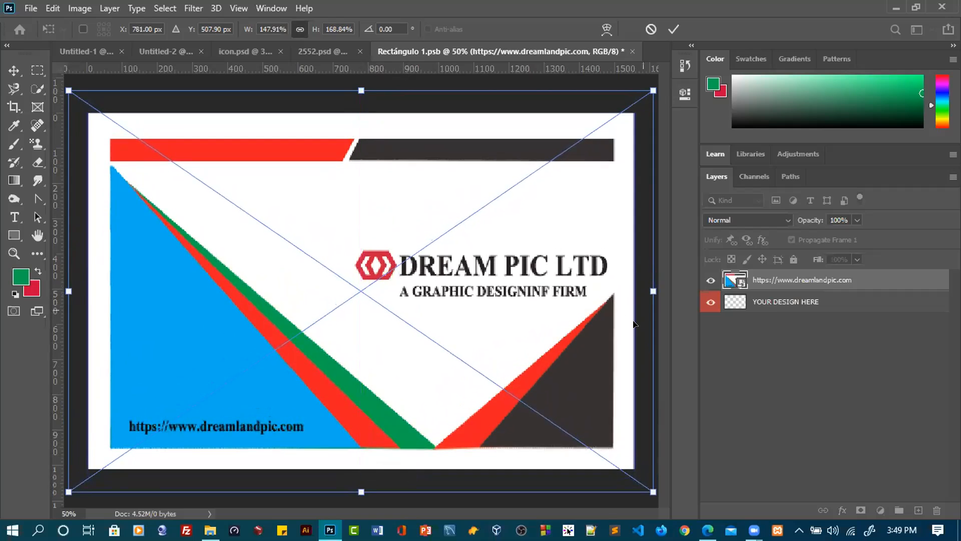
drag(654, 290, 656, 289)
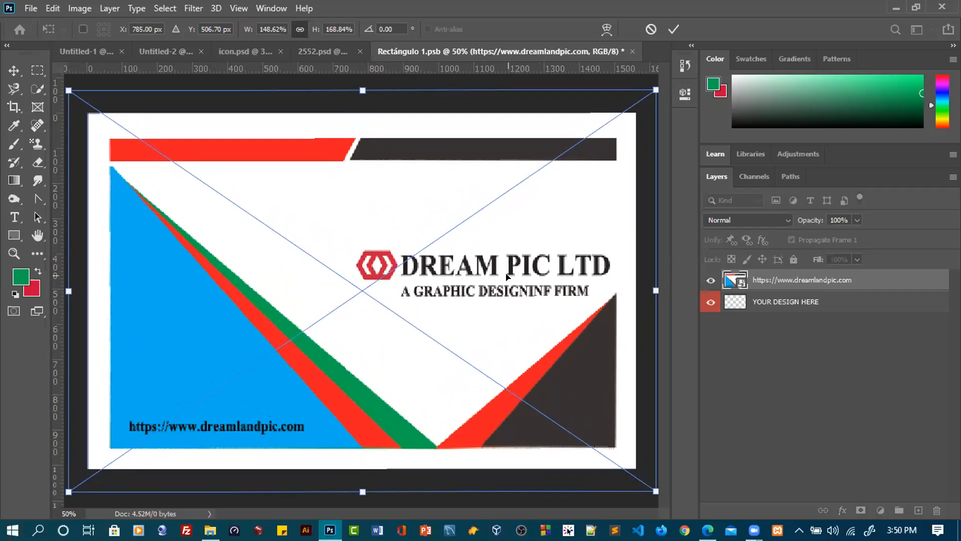
Undo the card's distortions and scaling step by step, back to its 100% size
key(ctrl+z)
key(ctrl+z)
key(ctrl+z)
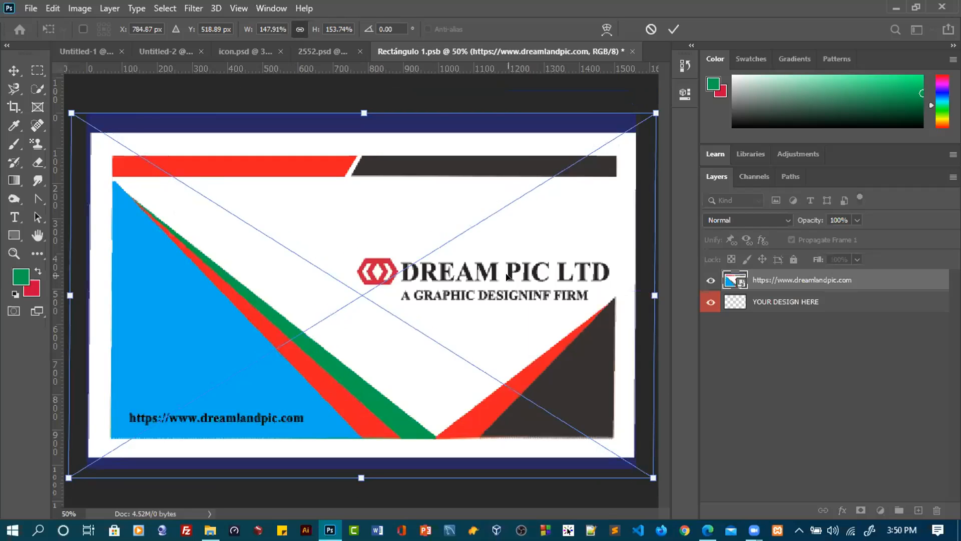
key(ctrl+z)
key(ctrl+z)
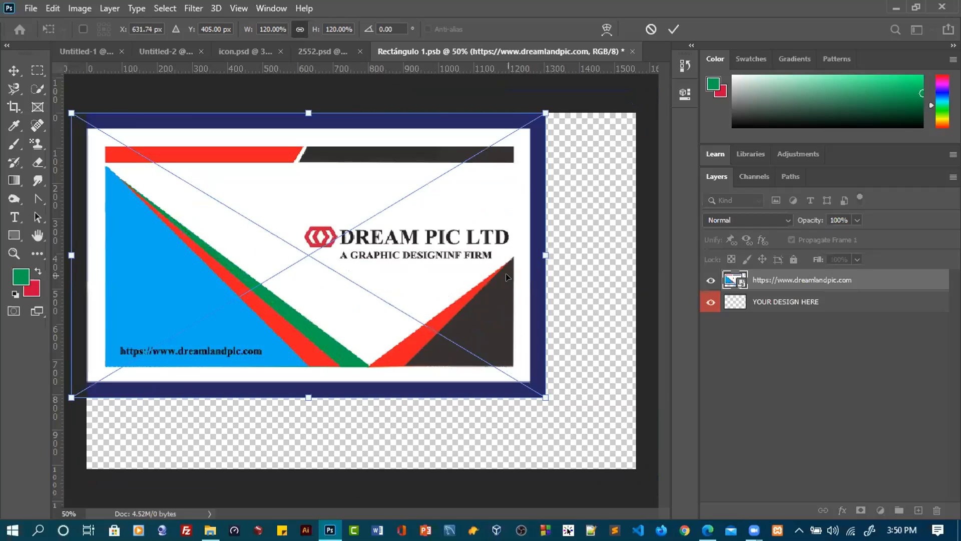
key(ctrl+z)
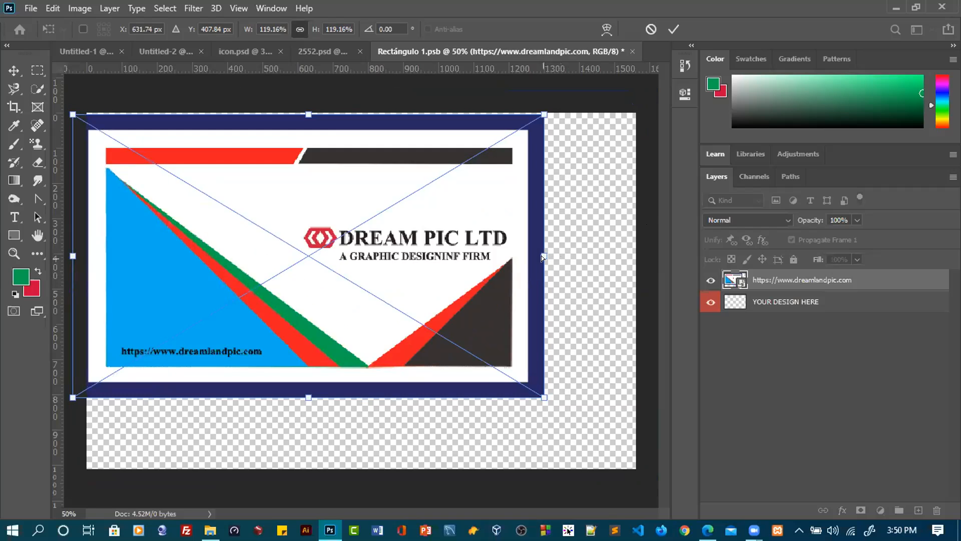
drag(542, 254, 558, 253)
key(ctrl+z)
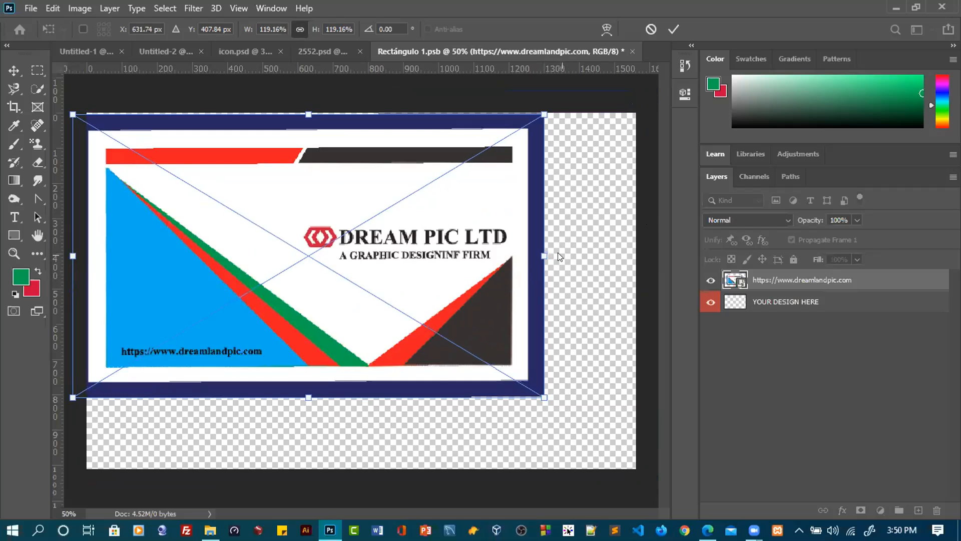
key(ctrl+z)
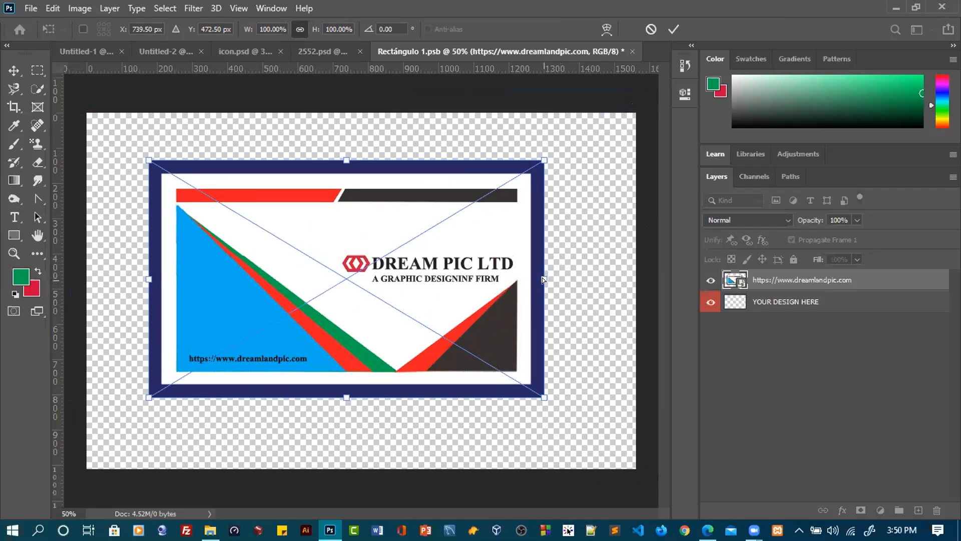
Try to distort the card by pulling its upper-right corner outward, then undo the change
drag(542, 278, 542, 279)
drag(540, 160, 568, 148)
key(ctrl+z)
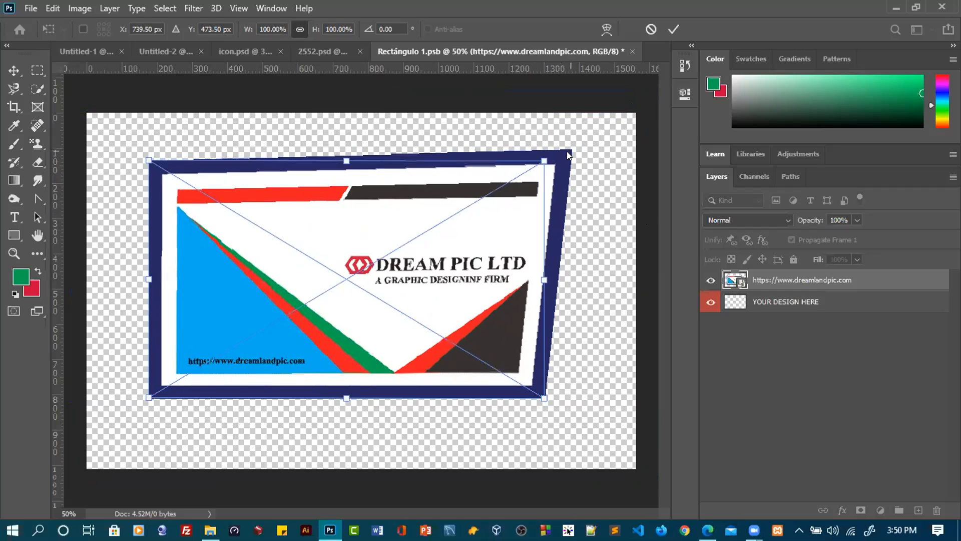
key(ctrl+z)
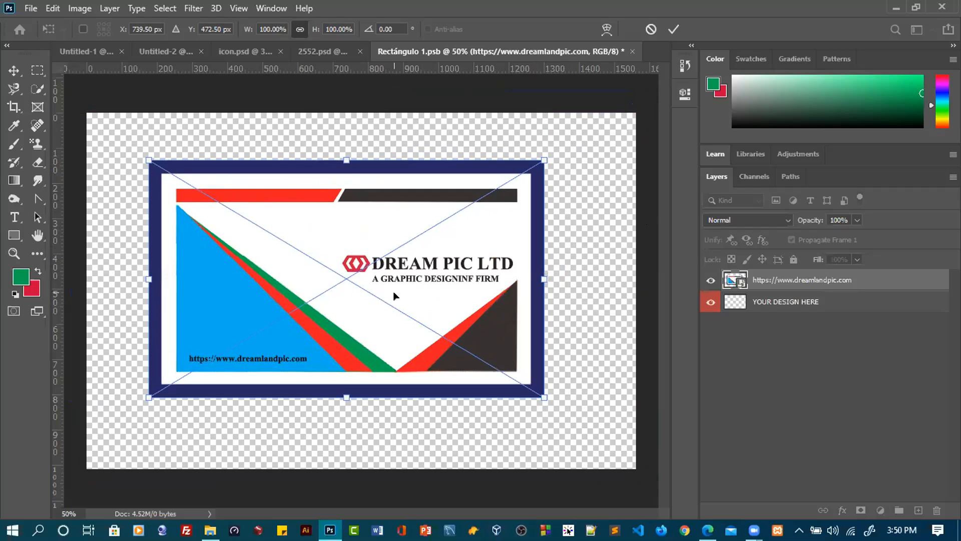
right_click(356, 223)
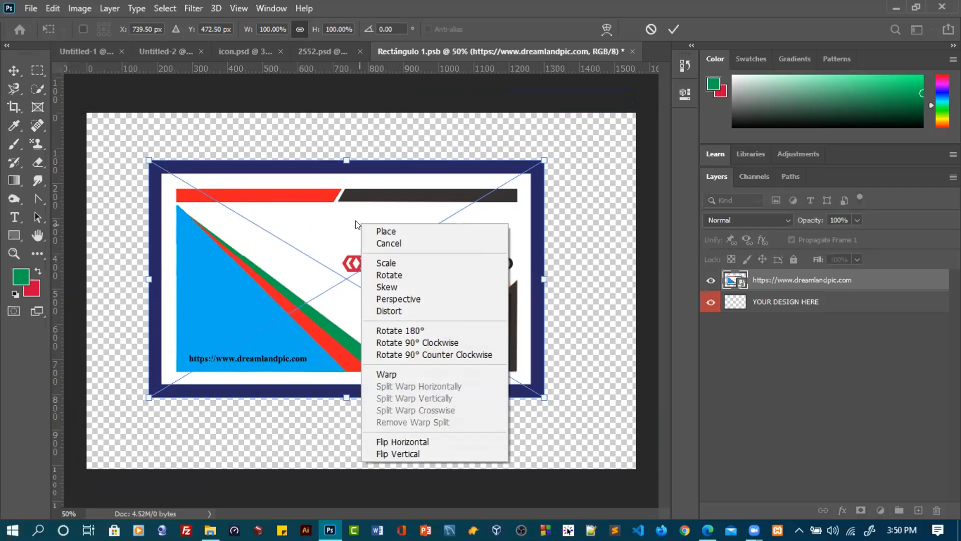
click(344, 159)
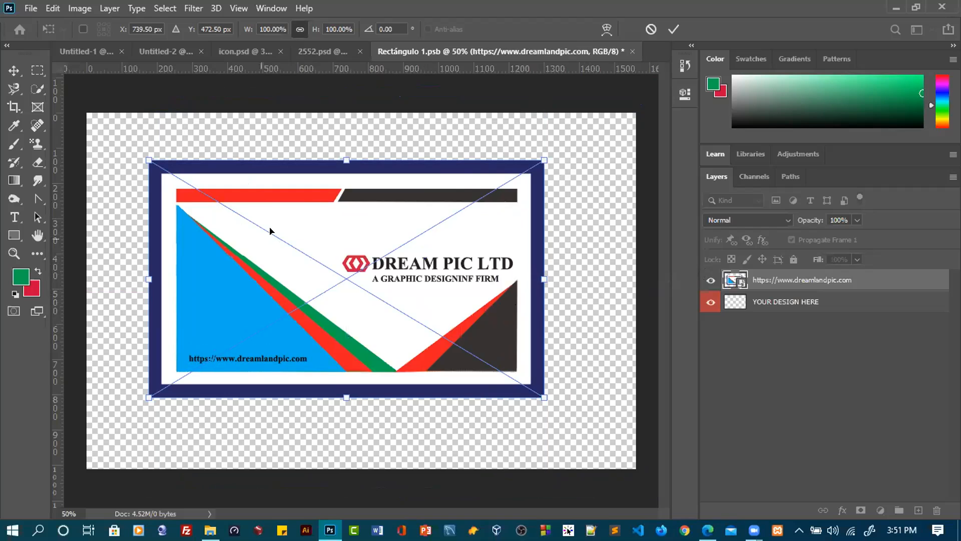
Scale the placed card design to about 148% width and 169% height so its blue border falls outside the canvas, then save the smart object
right_click(307, 246)
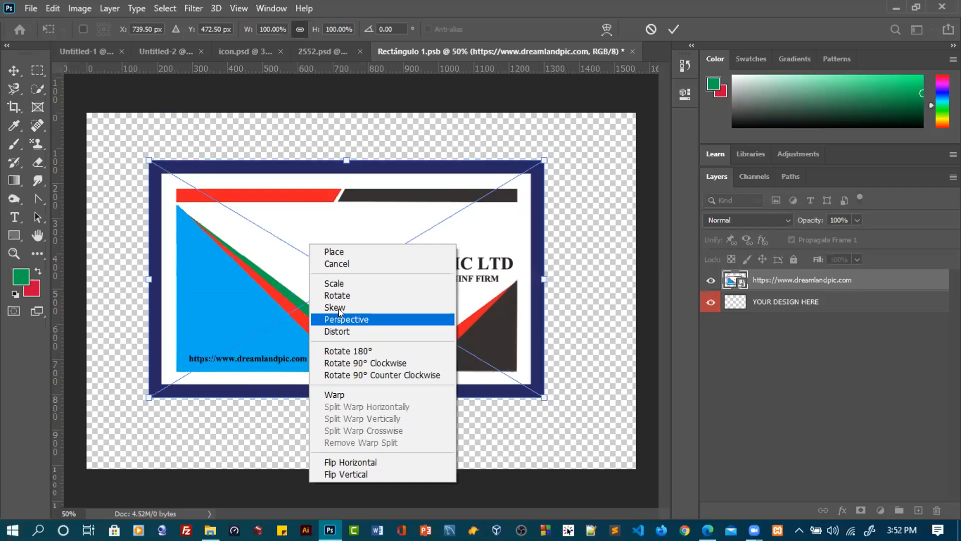
click(339, 284)
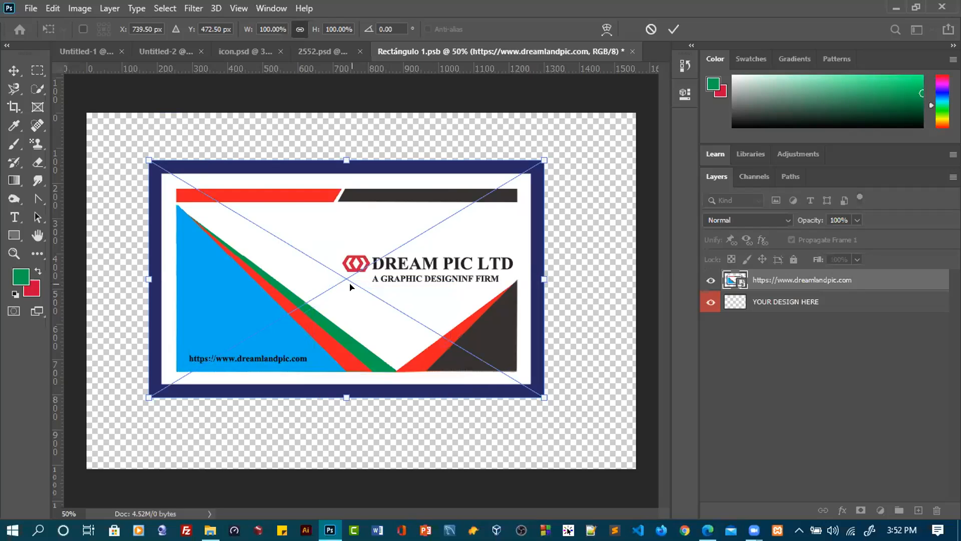
drag(343, 157, 336, 88)
drag(345, 396, 354, 423)
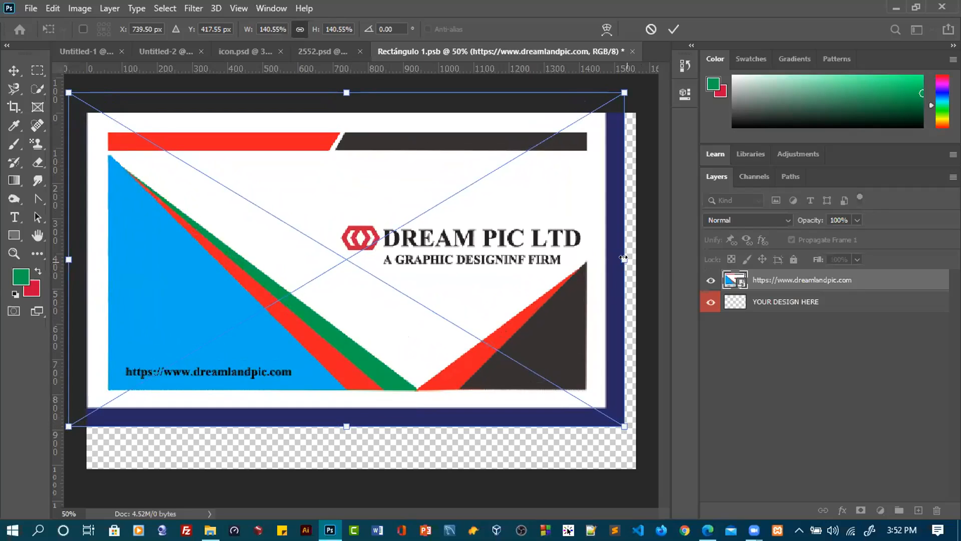
drag(624, 259, 649, 254)
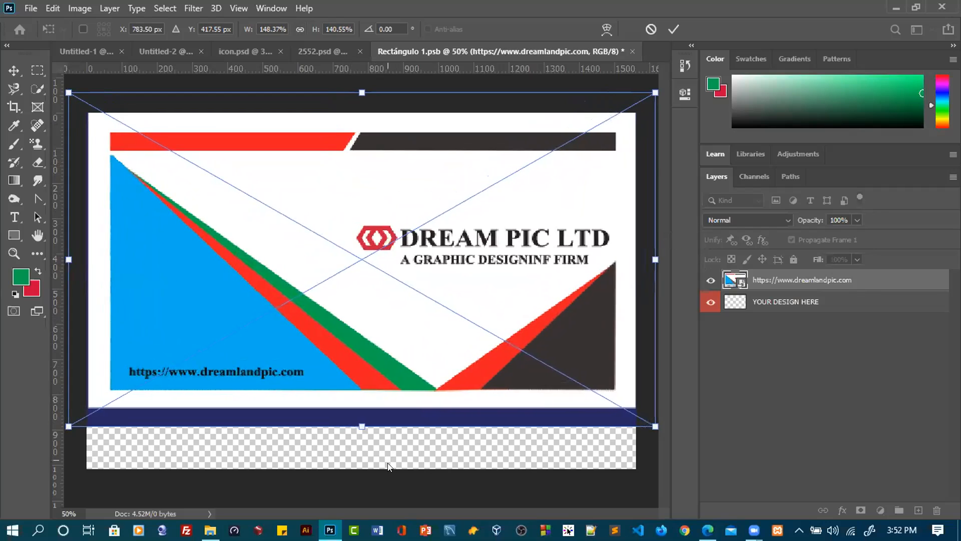
drag(358, 423, 358, 483)
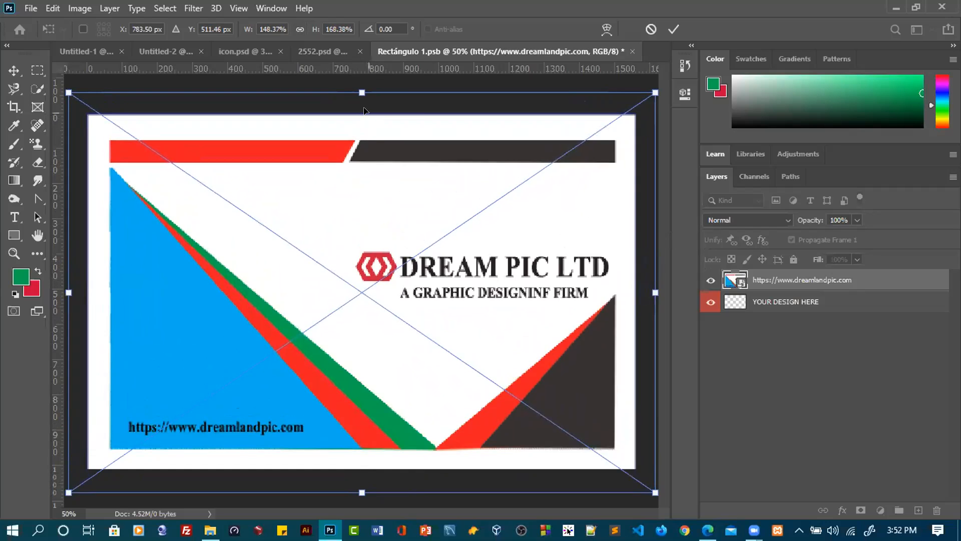
drag(359, 90, 357, 88)
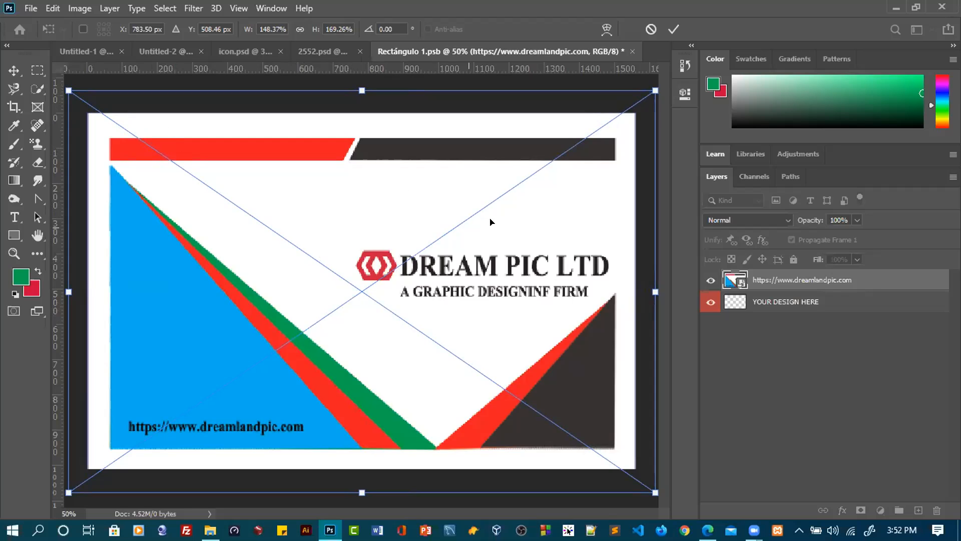
click(672, 29)
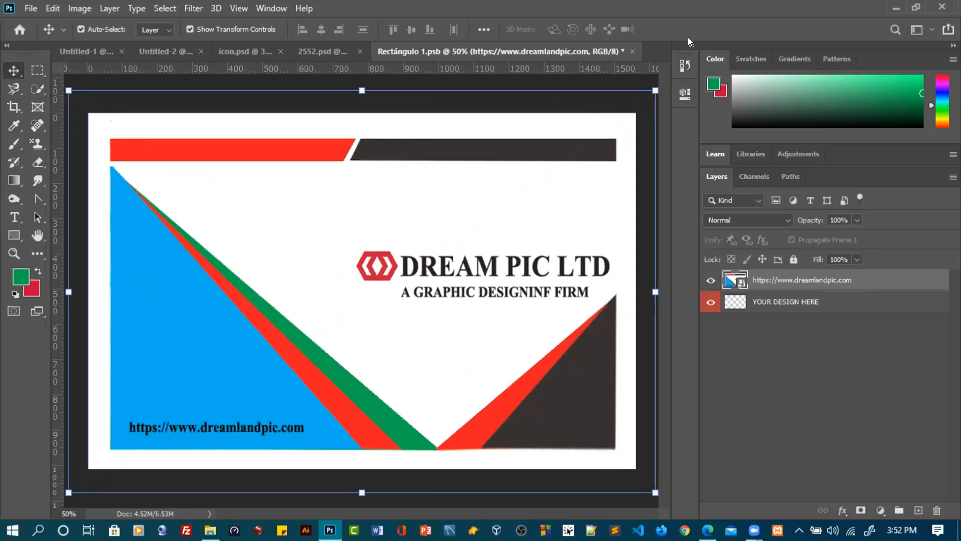
key(ctrl+s)
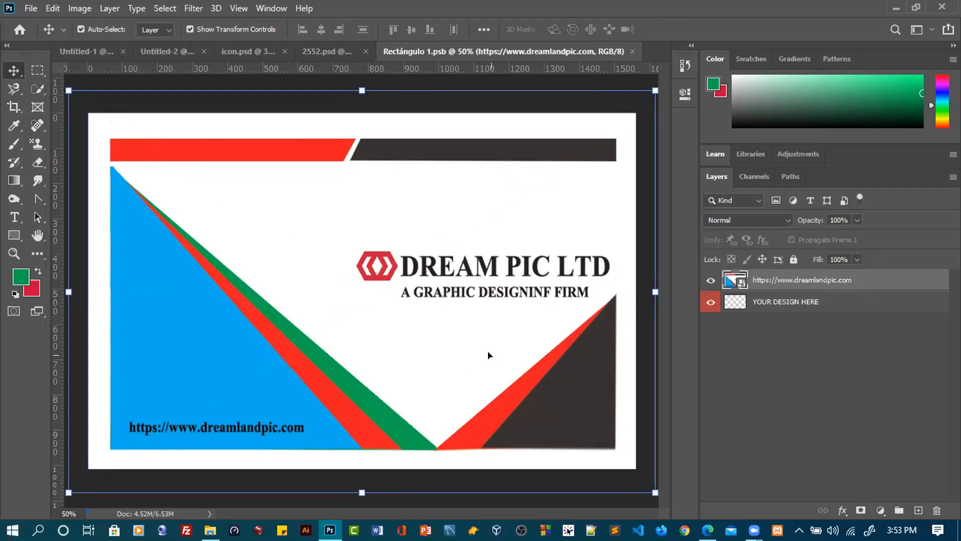
Compare the original design in Untitled-1 and the smart object contents with the updated card in the 2552.psd mockup
click(93, 50)
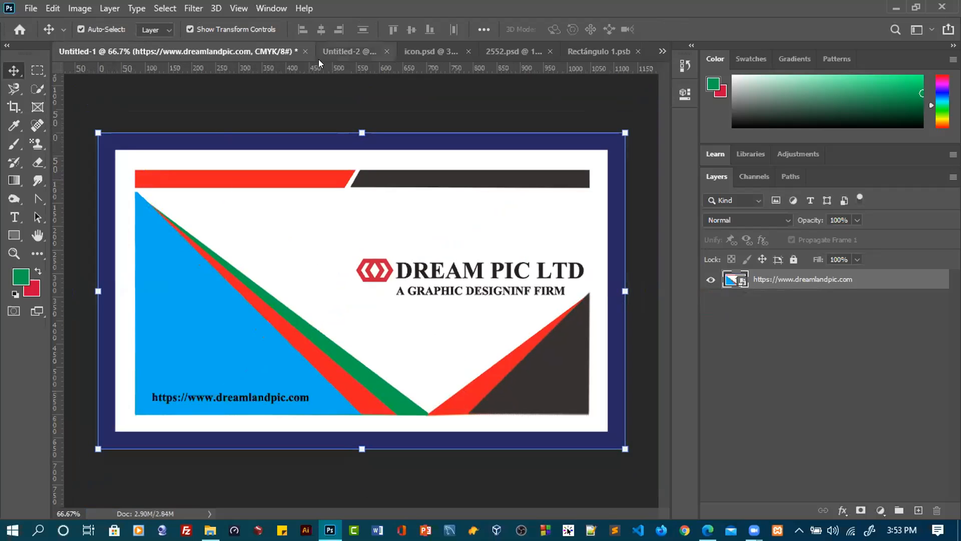
click(580, 51)
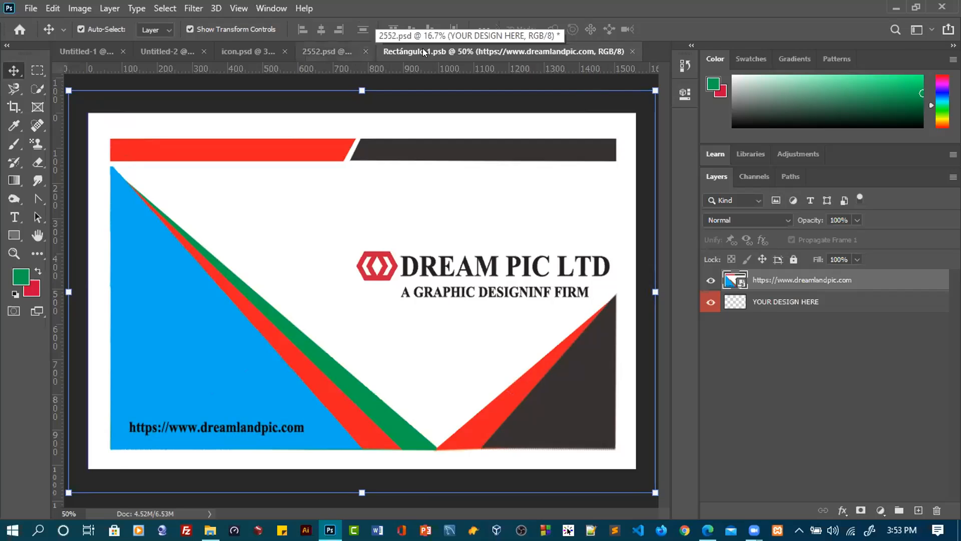
click(331, 51)
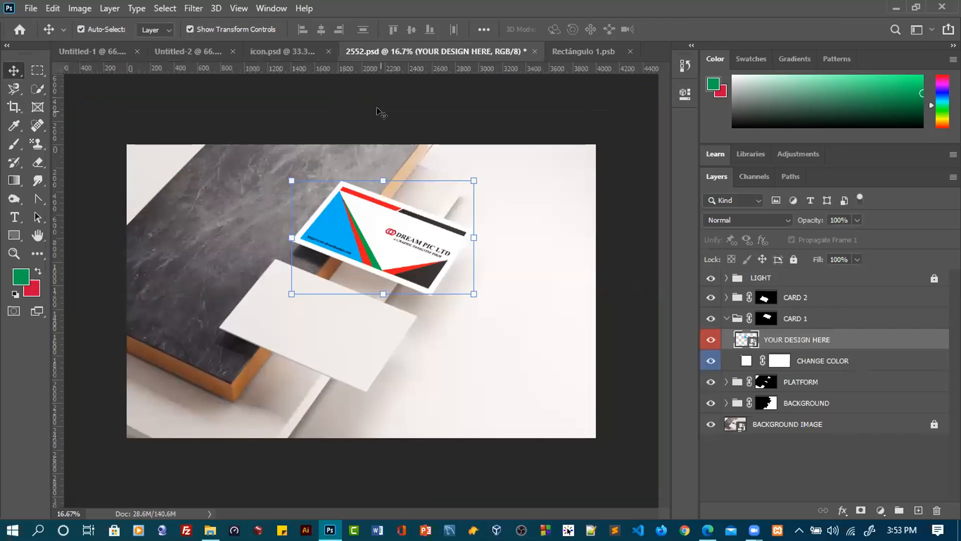
click(577, 51)
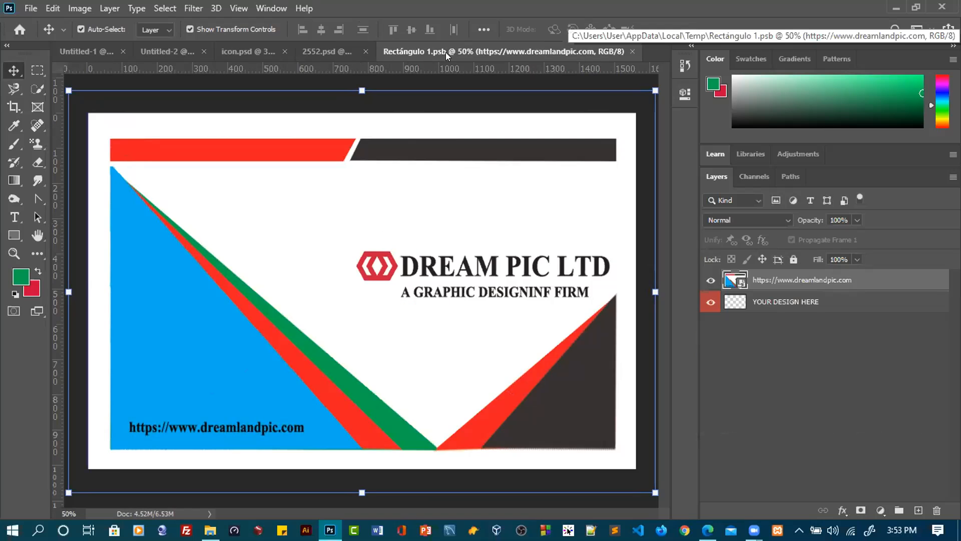
click(321, 50)
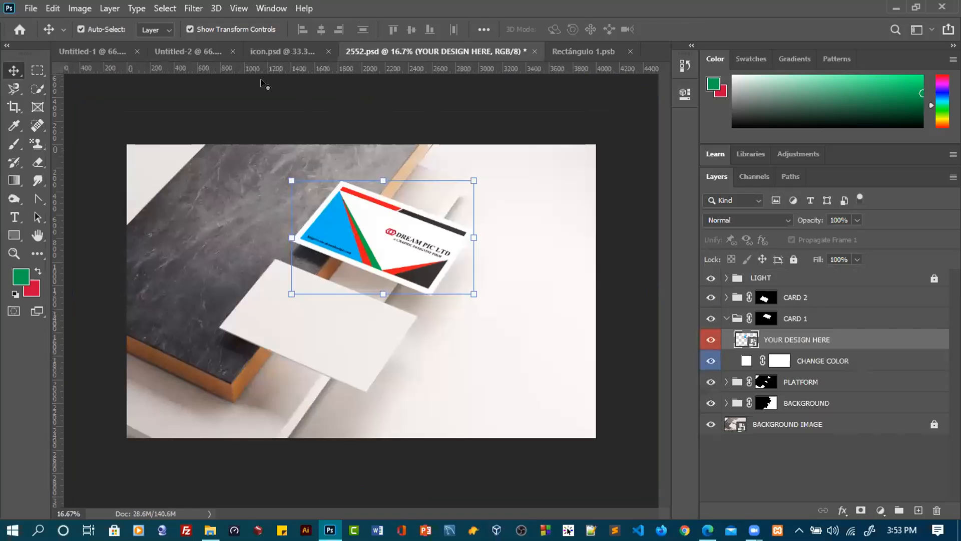
click(261, 48)
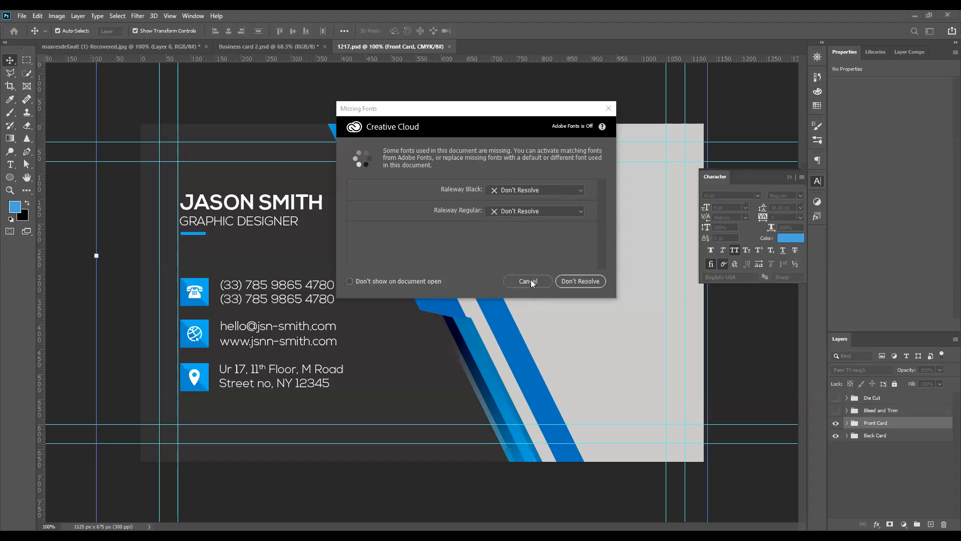
Leave the missing fonts unresolved in 1217.psd and inspect the contents of the Back Card group
click(576, 281)
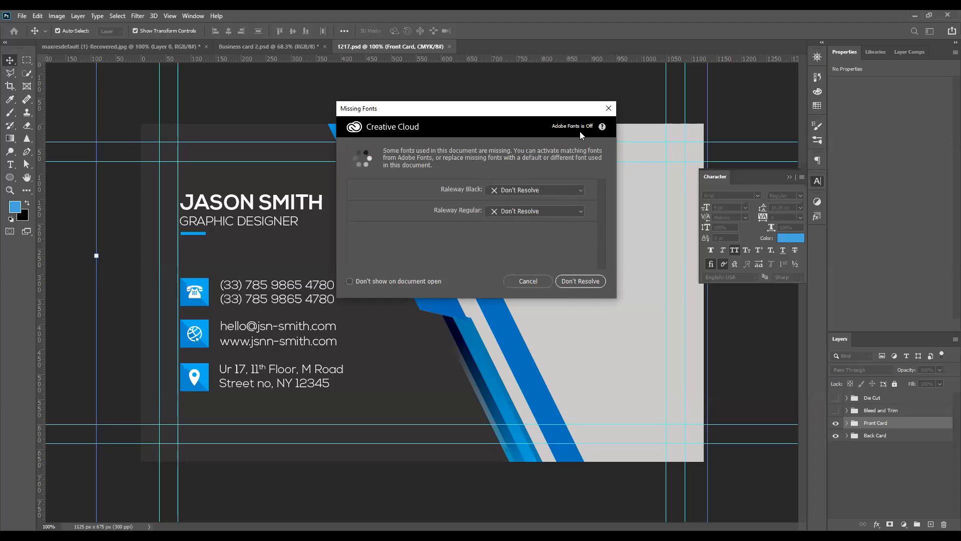
click(609, 110)
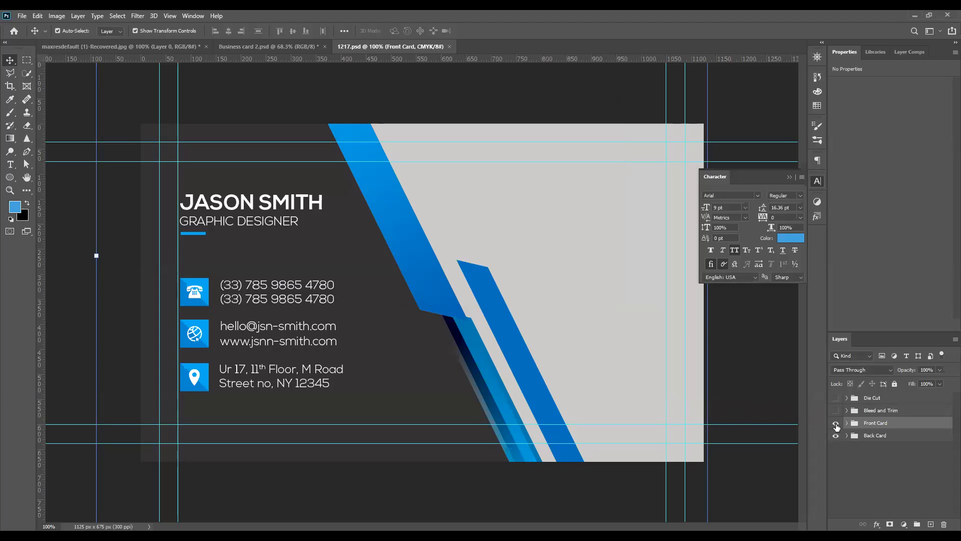
click(836, 436)
click(836, 436)
click(847, 436)
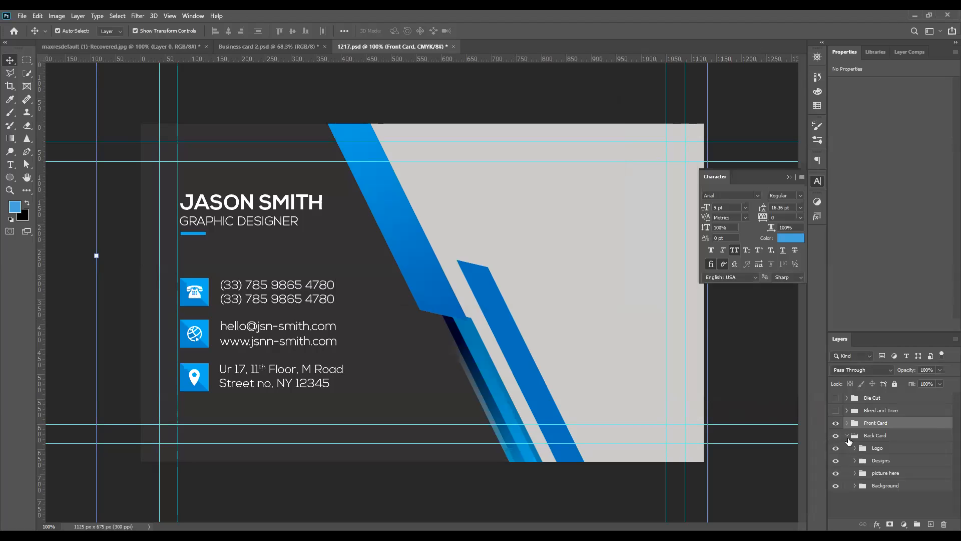
click(846, 436)
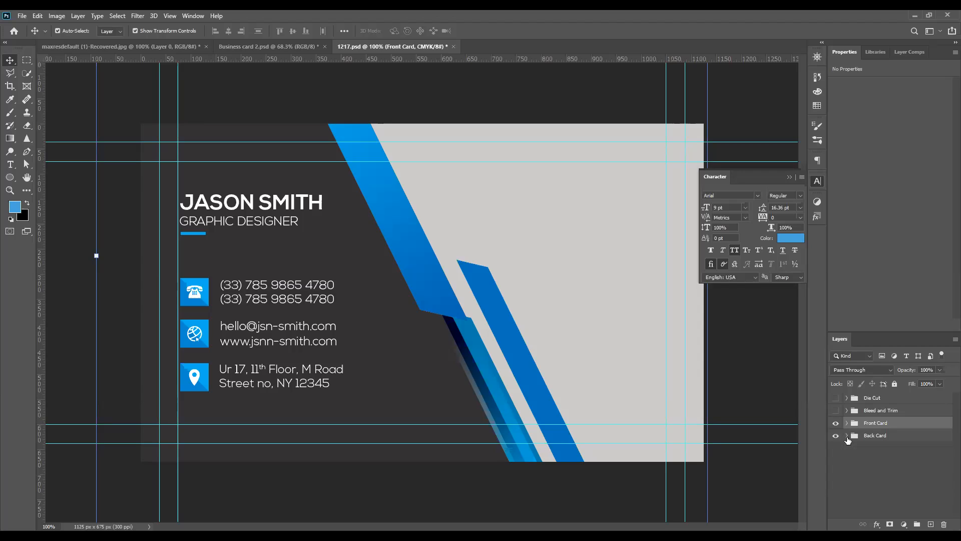
Examine the Front Card group, its Name subgroup and the fill colour of the Rectangle 1 underline
click(847, 423)
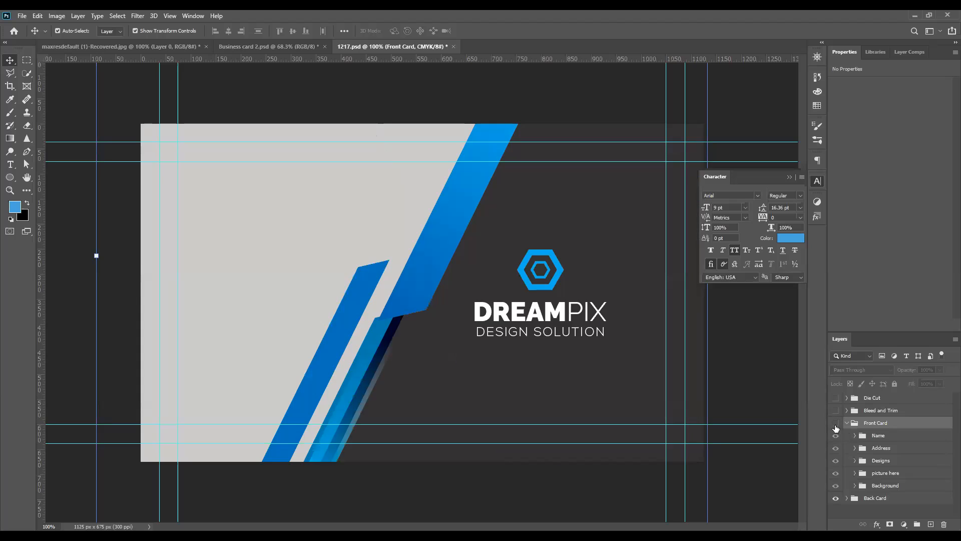
click(835, 426)
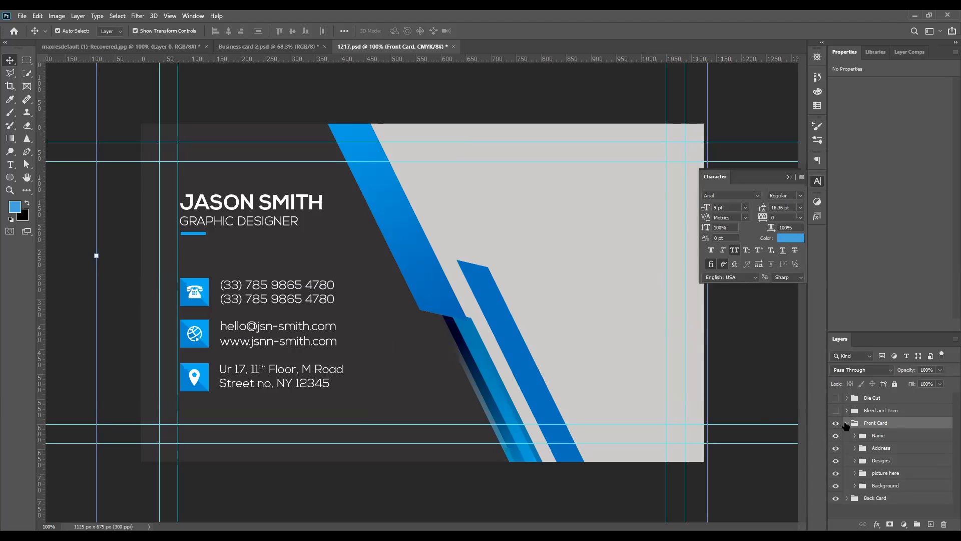
click(846, 423)
click(846, 423)
click(856, 436)
click(855, 437)
click(855, 437)
click(876, 482)
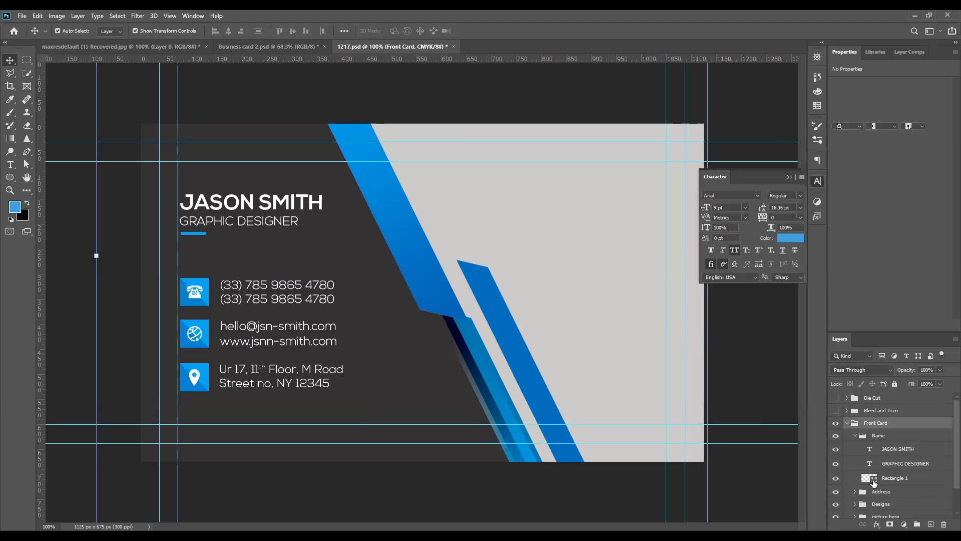
double_click(874, 479)
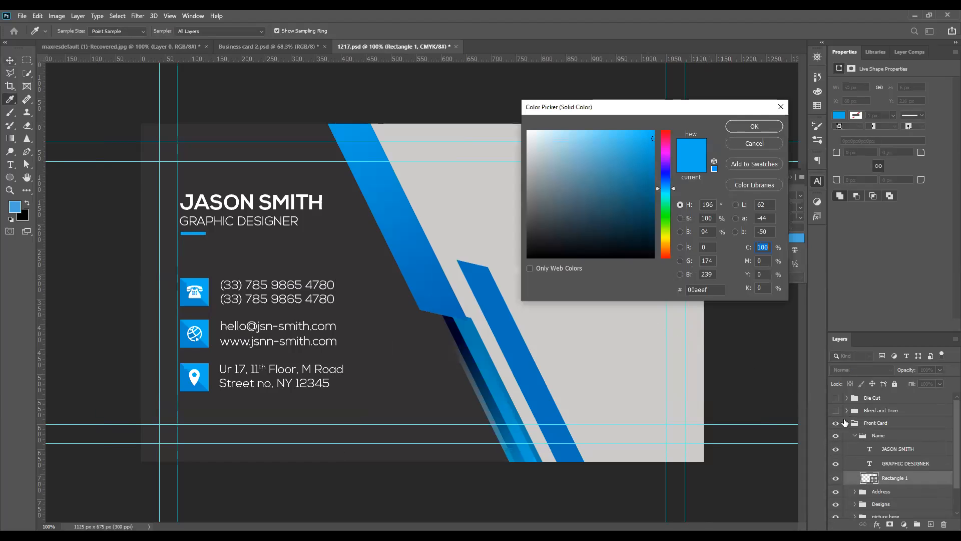
click(780, 108)
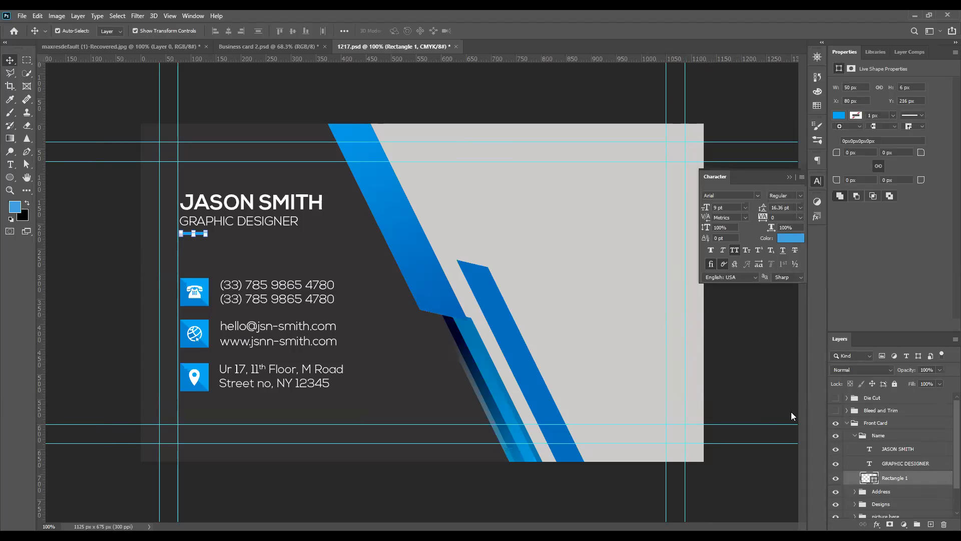
click(854, 436)
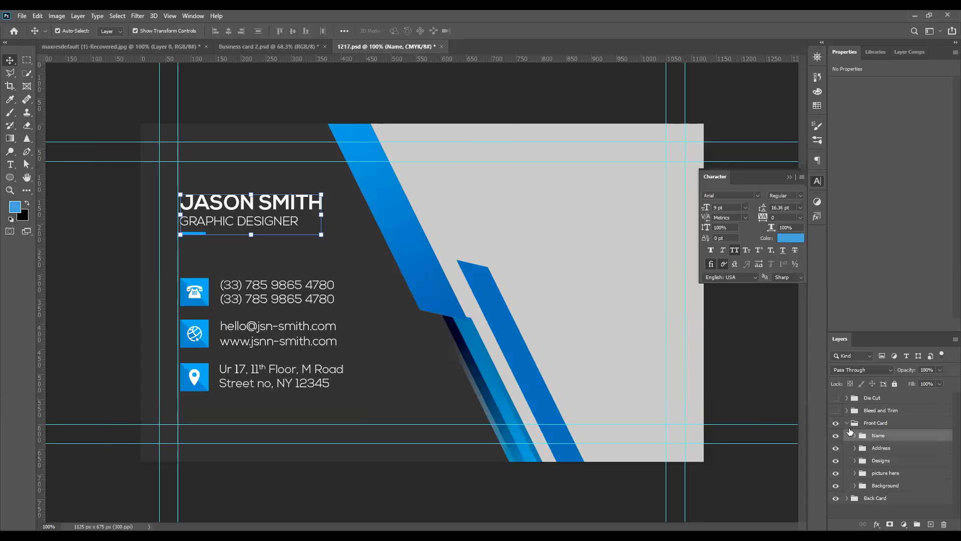
click(847, 423)
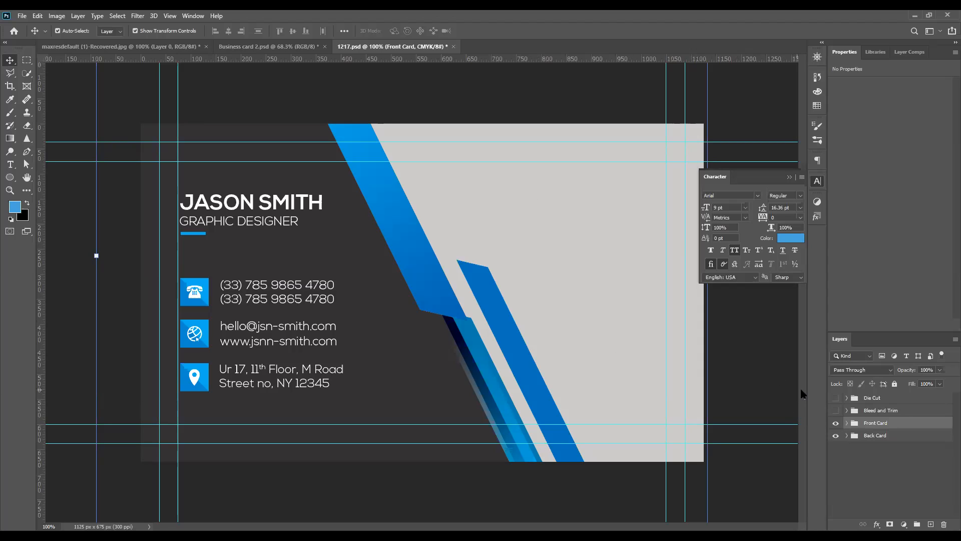
Preview the Bleed and Trim and Die Cut groups on the card, leaving both hidden
click(836, 410)
click(836, 397)
click(835, 397)
click(836, 410)
Inspect the Front Card's Background subgroup and the subgroups inside Back Card
click(846, 423)
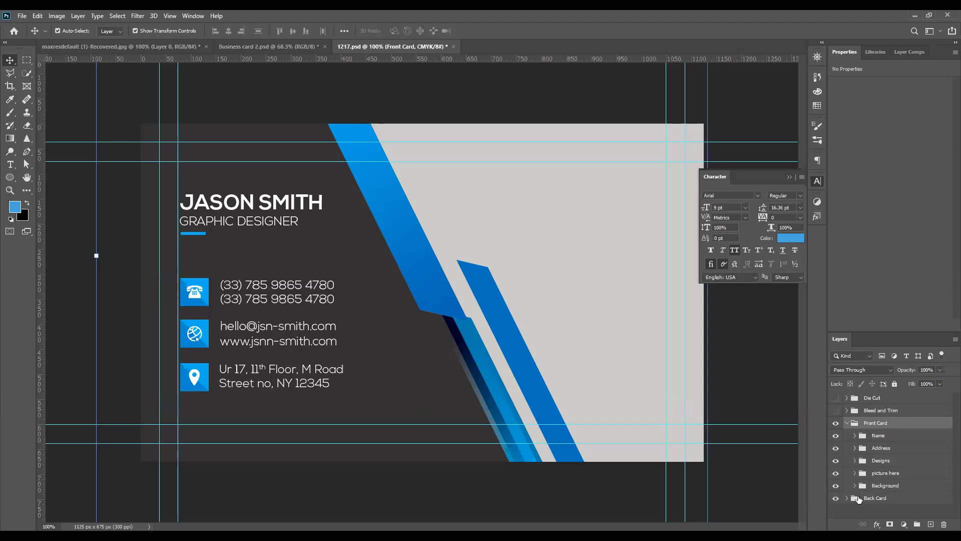
click(855, 486)
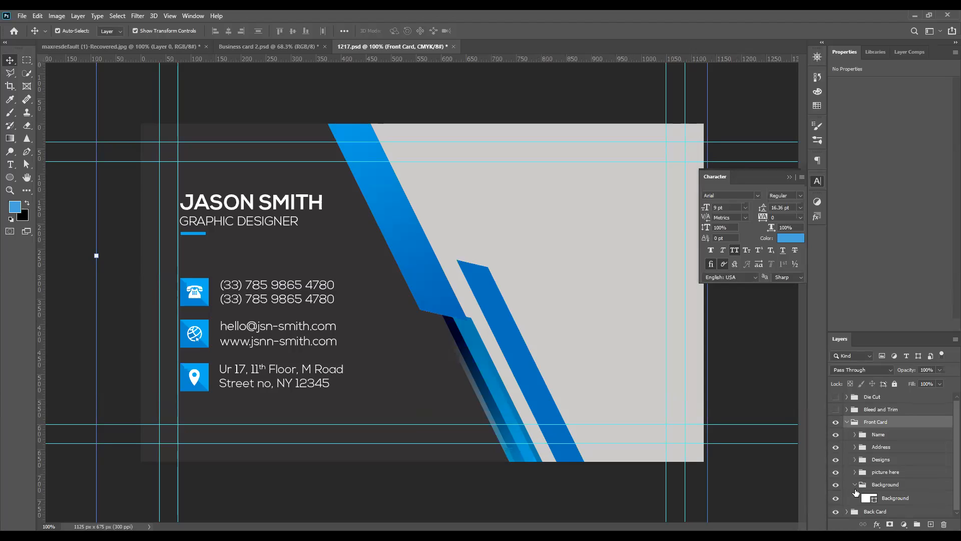
click(854, 485)
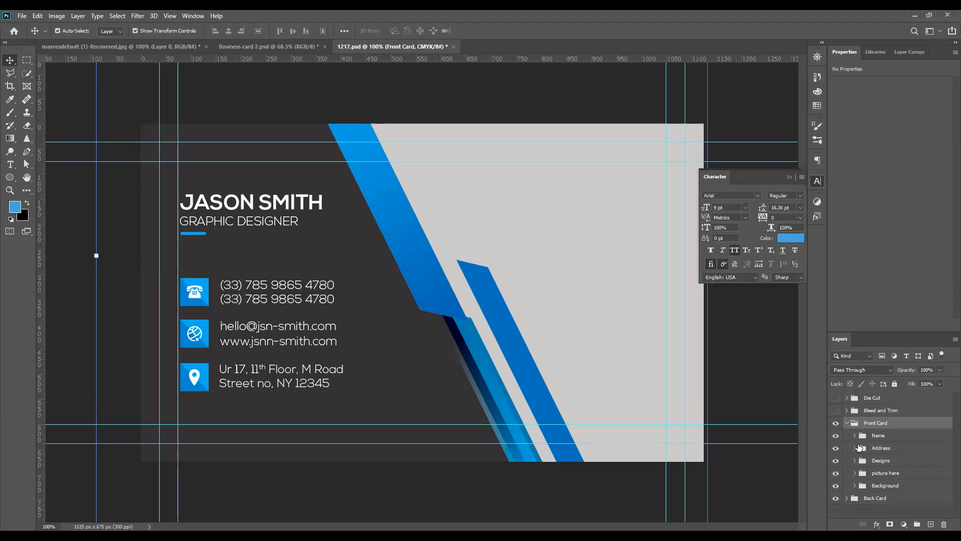
click(847, 423)
click(847, 436)
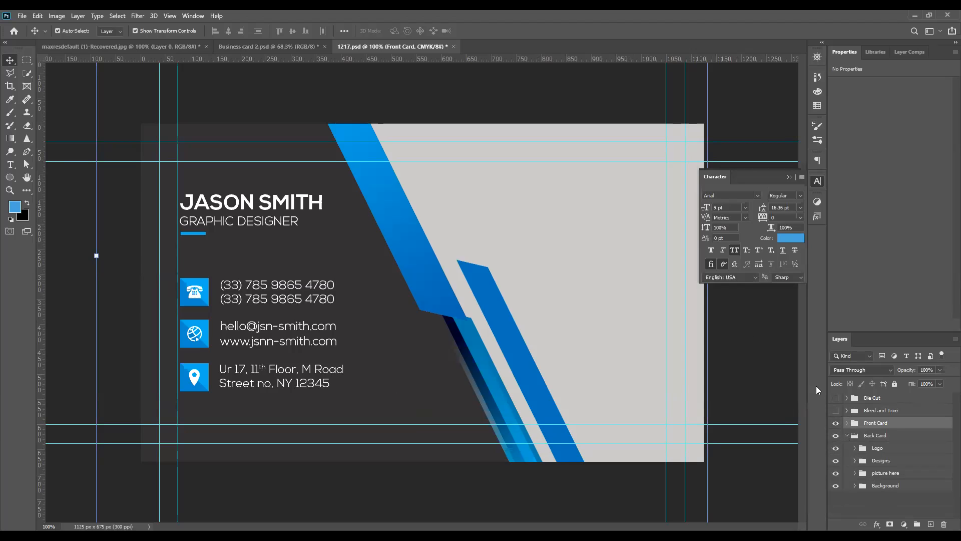
Try moving the card's background panels and diagonal blue stripe to new positions
drag(603, 339, 581, 262)
drag(364, 225, 625, 96)
drag(420, 259, 350, 318)
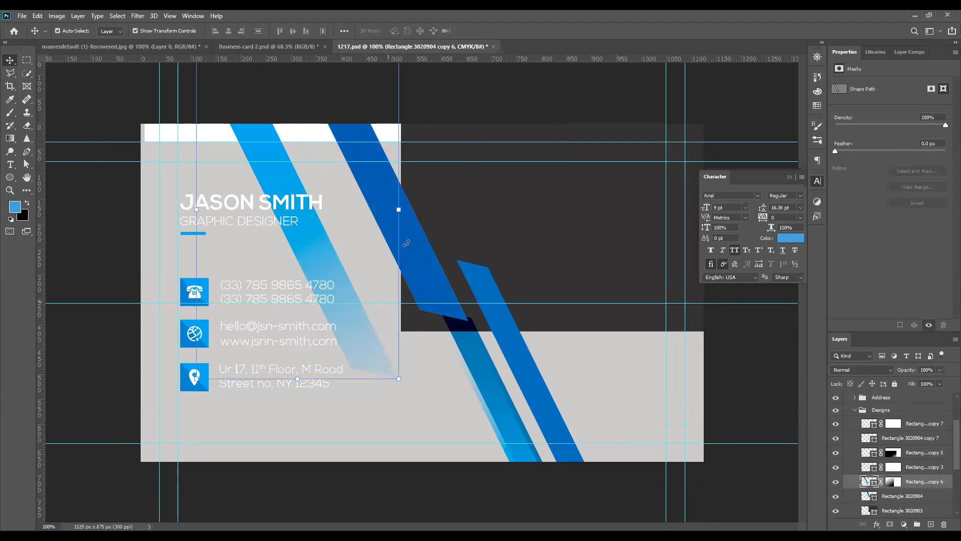
Close 1217.psd without saving the changes
click(495, 47)
key(n)
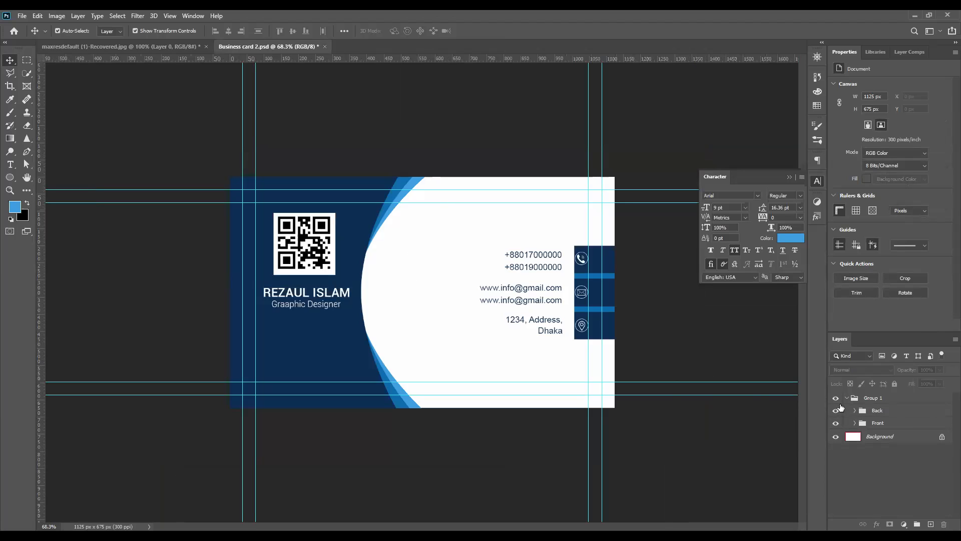
Examine the name and job title text layers against the margin guides in Business card 2.psd
scroll(615, 334, up, 2)
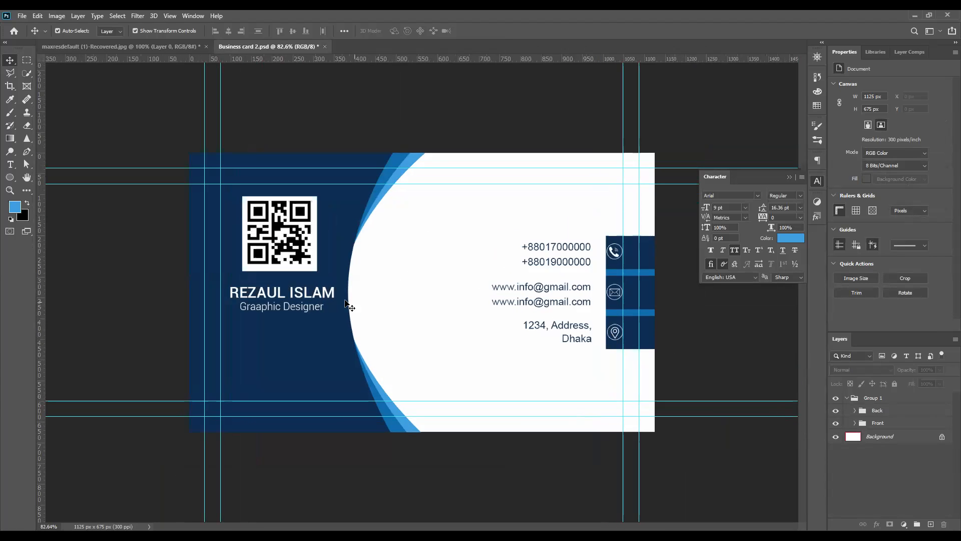
click(333, 300)
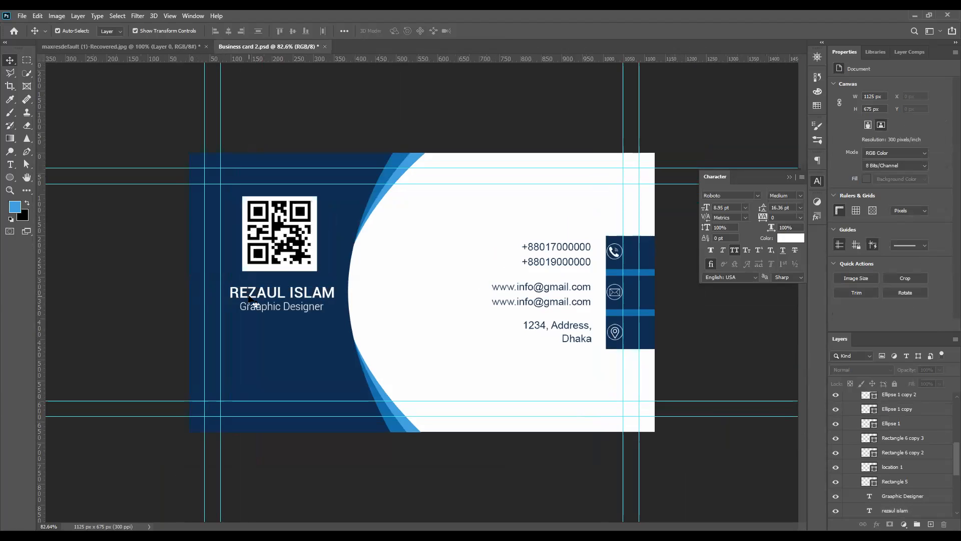
click(250, 296)
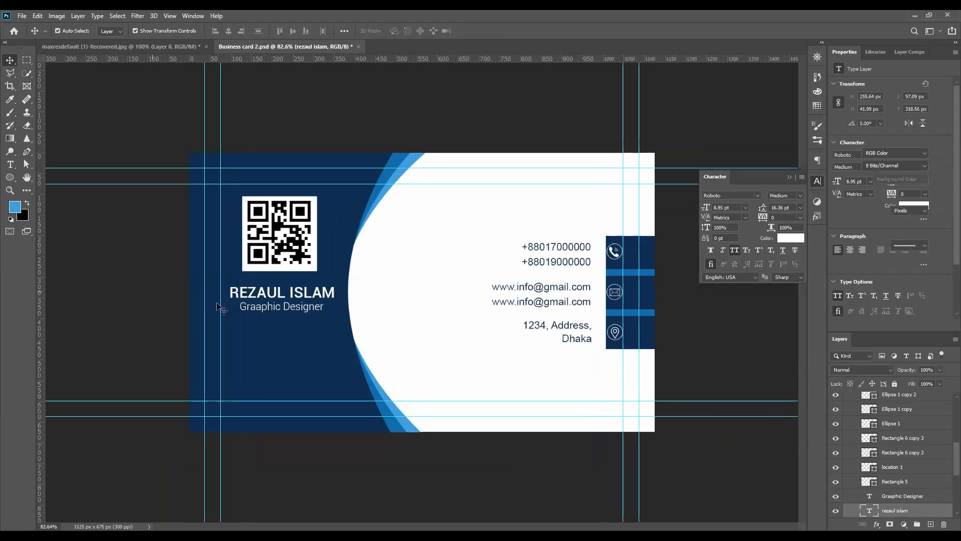
click(253, 310)
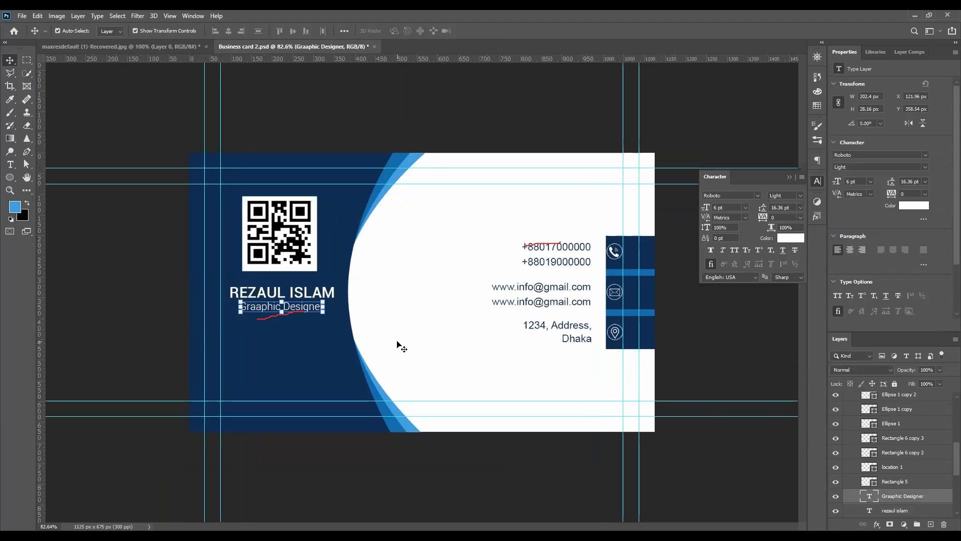
click(725, 344)
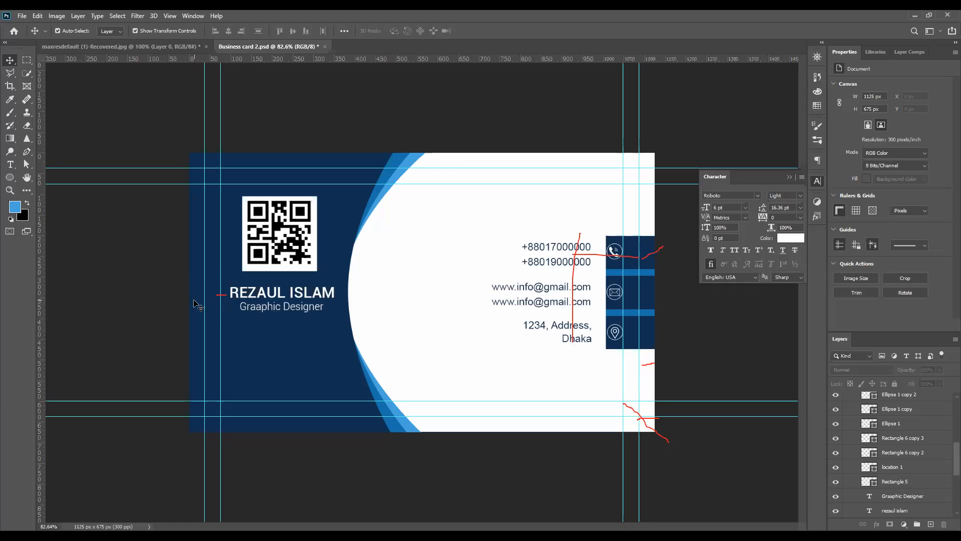
Collapse the Back group and hide it to reveal the front side of the card
scroll(850, 414, up, 2)
scroll(849, 413, up, 5)
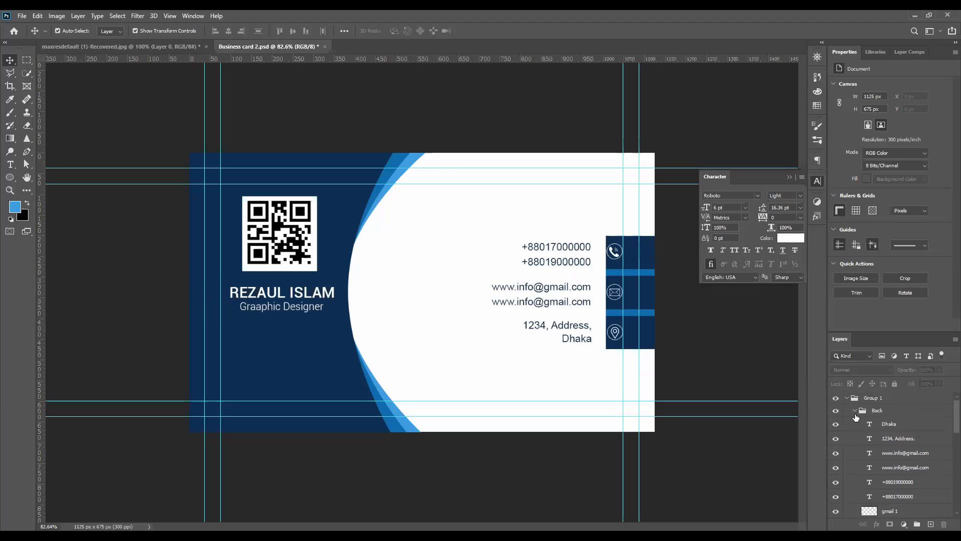
click(855, 411)
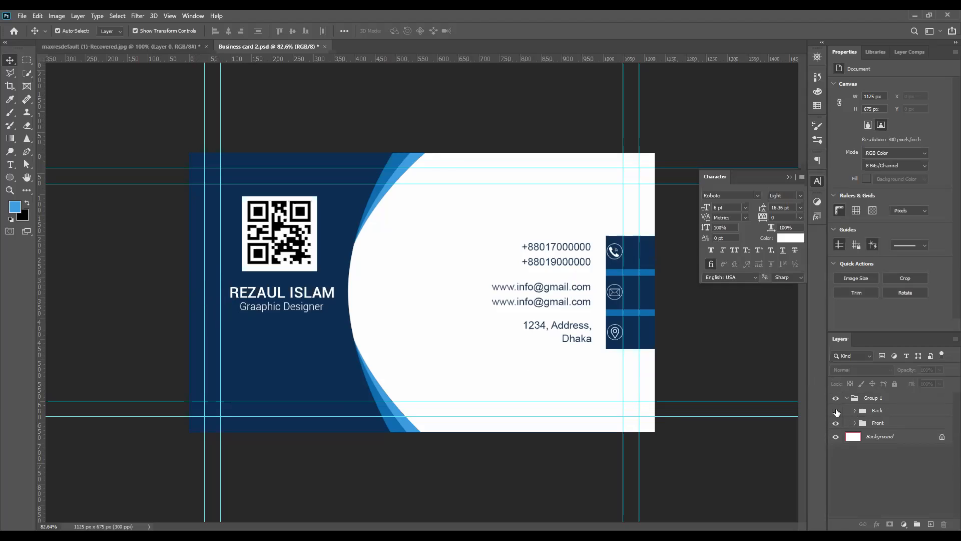
click(835, 410)
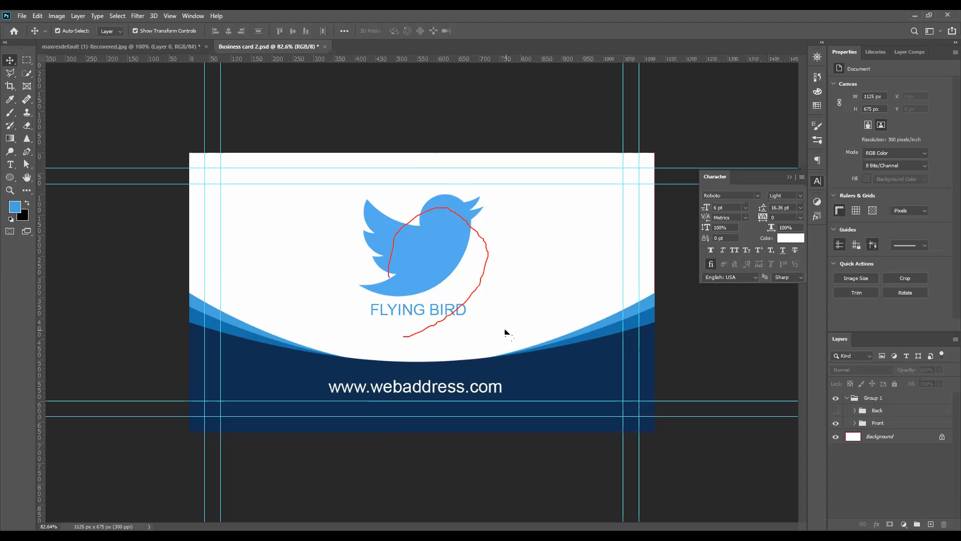
Try scaling the bird logo down to 79.10% on the card front
click(422, 271)
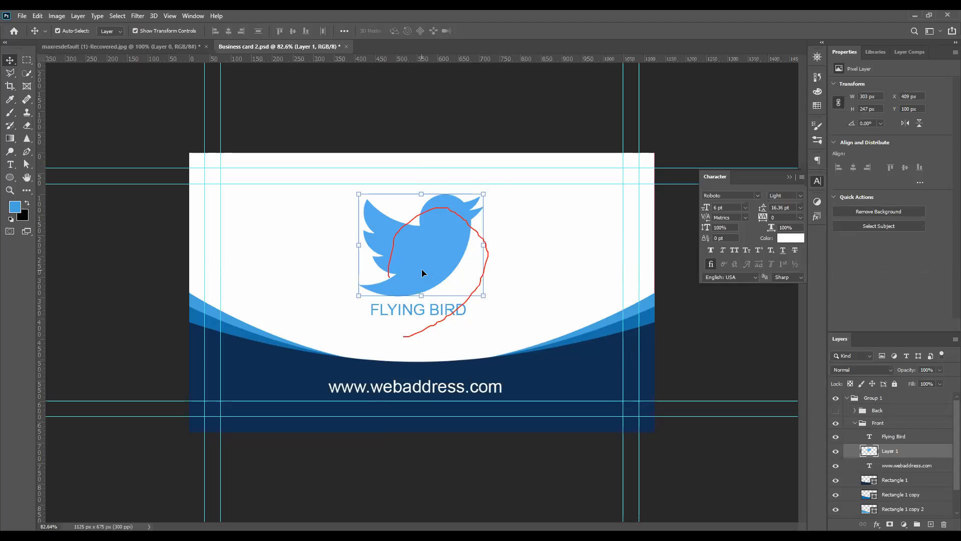
drag(476, 291, 461, 279)
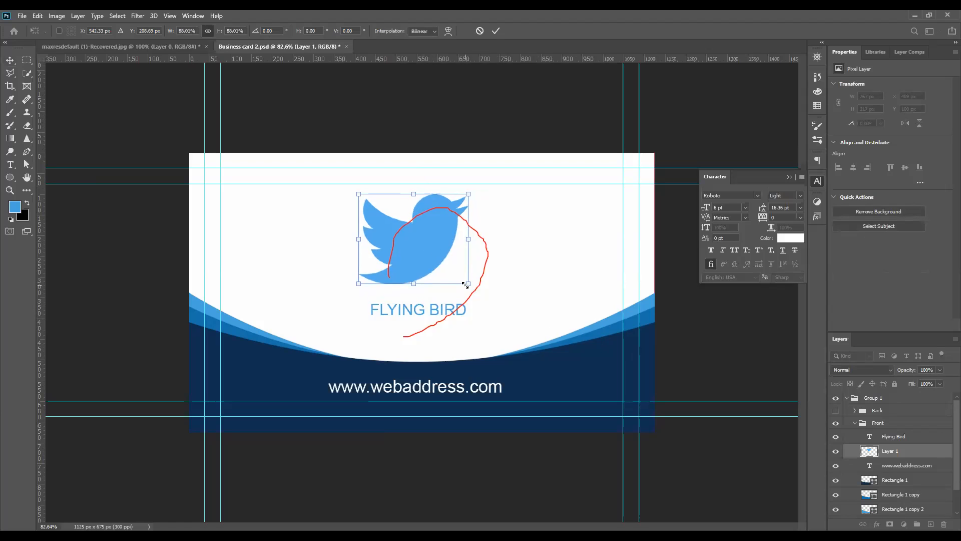
drag(463, 278, 457, 274)
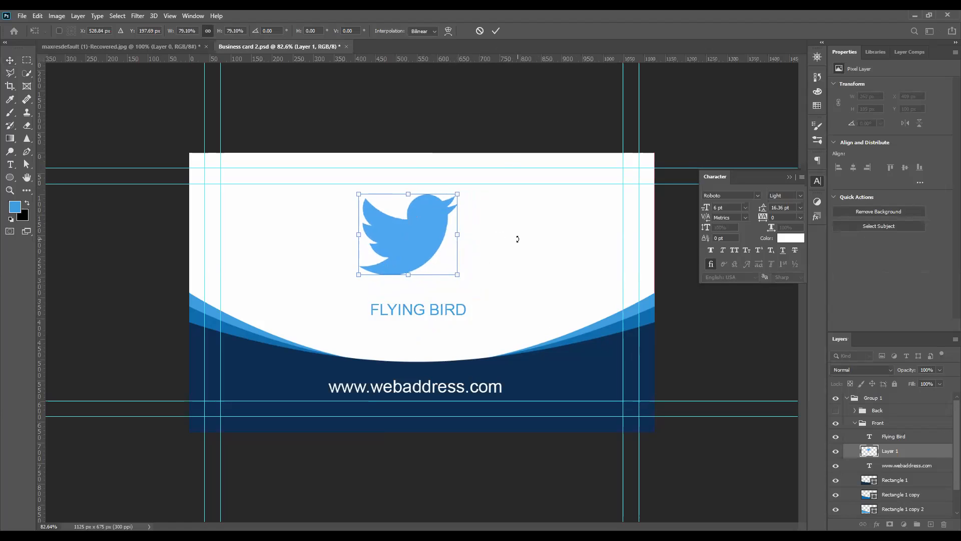
click(496, 31)
Try centring the bird logo vertically and horizontally against the white Rectangle 2 background
click(515, 213)
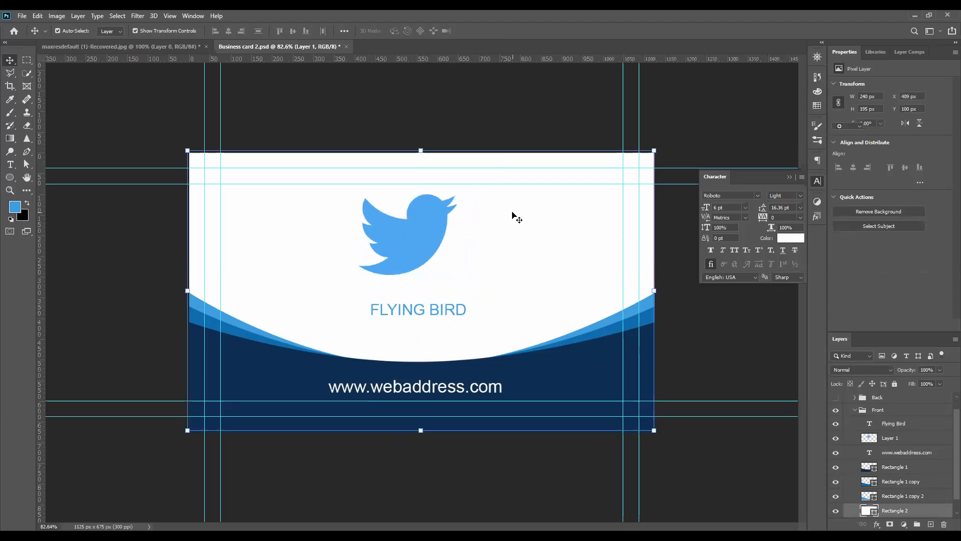
click(432, 227)
shift+click(441, 160)
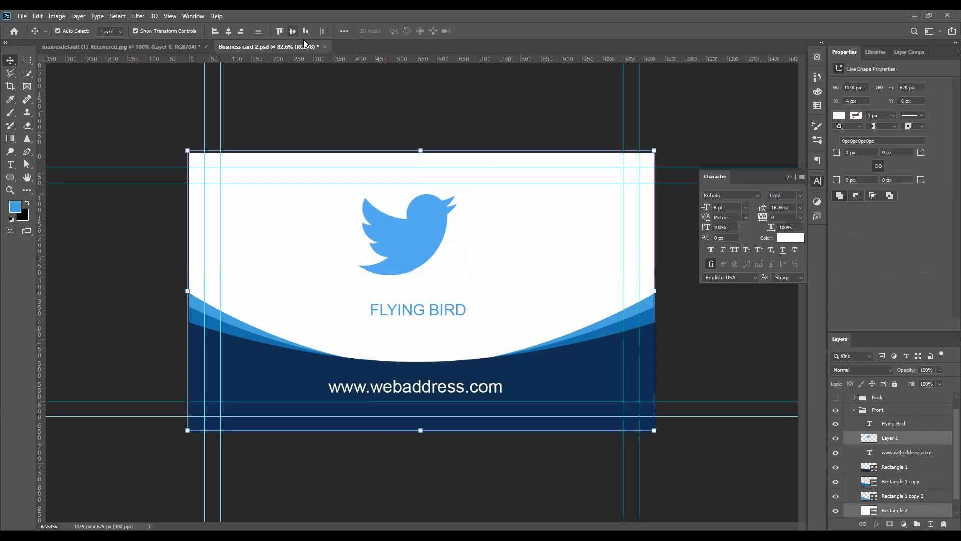
click(293, 32)
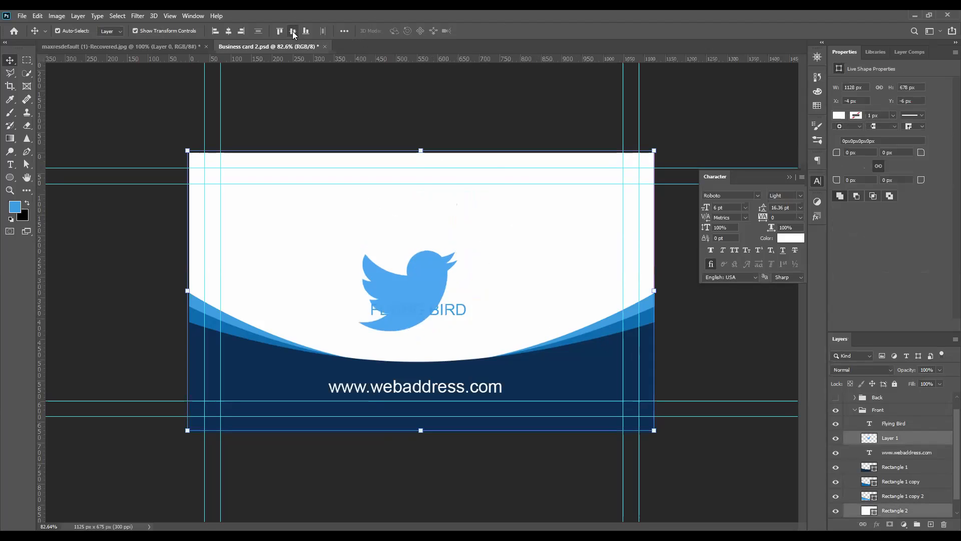
click(229, 31)
Try nudging the bird logo and Rectangle 2 upwards together
key(Up)
key(Up)
key(Up)
key(Up)
key(Up)
key(Up)
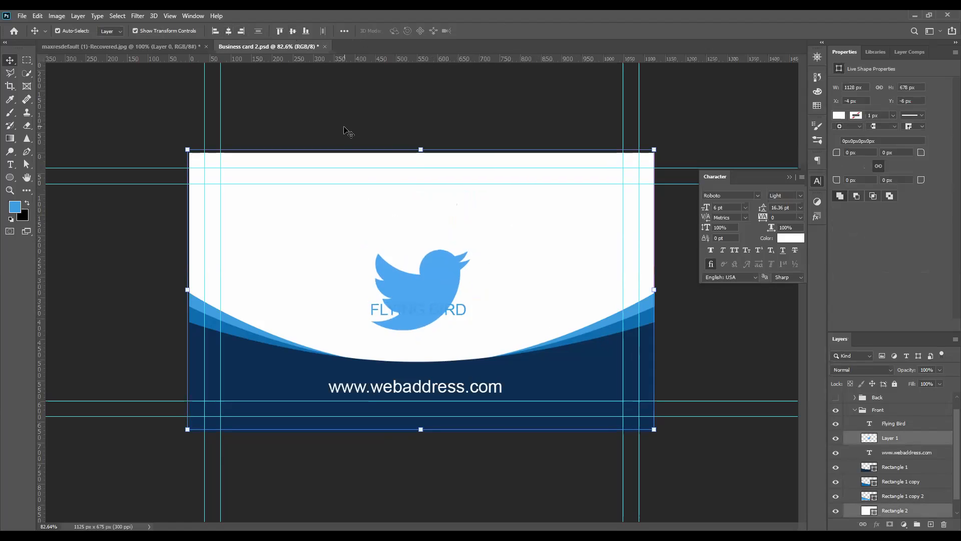
key(Up)
key(Up)
key(Up)
key(Up)
key(Up)
key(Up)
key(Up)
key(Up)
key(Up)
key(Up)
key(Up)
key(Up)
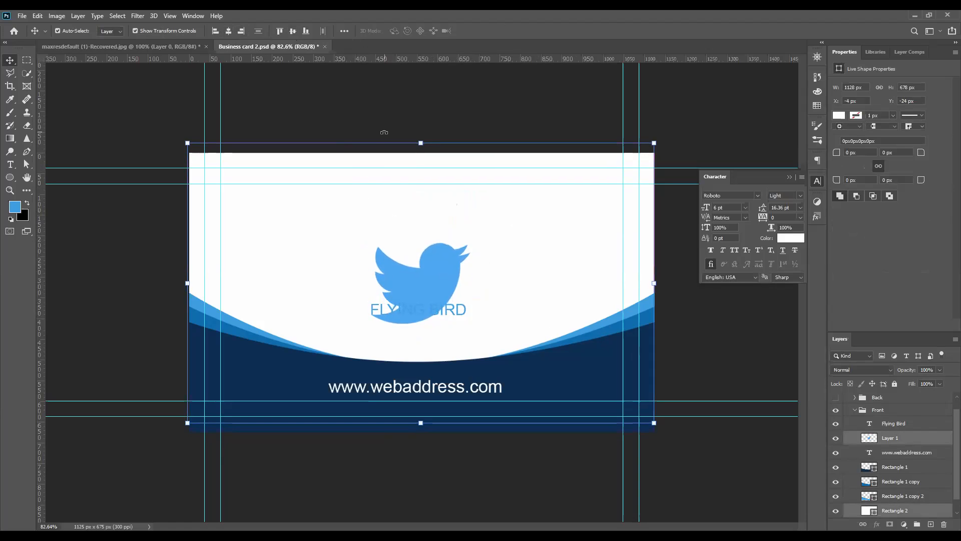
Undo the nudging, alignment and scaling of the bird logo, leaving only the logo selected
key(ctrl+z)
key(ctrl+z)
key(ctrl+z)
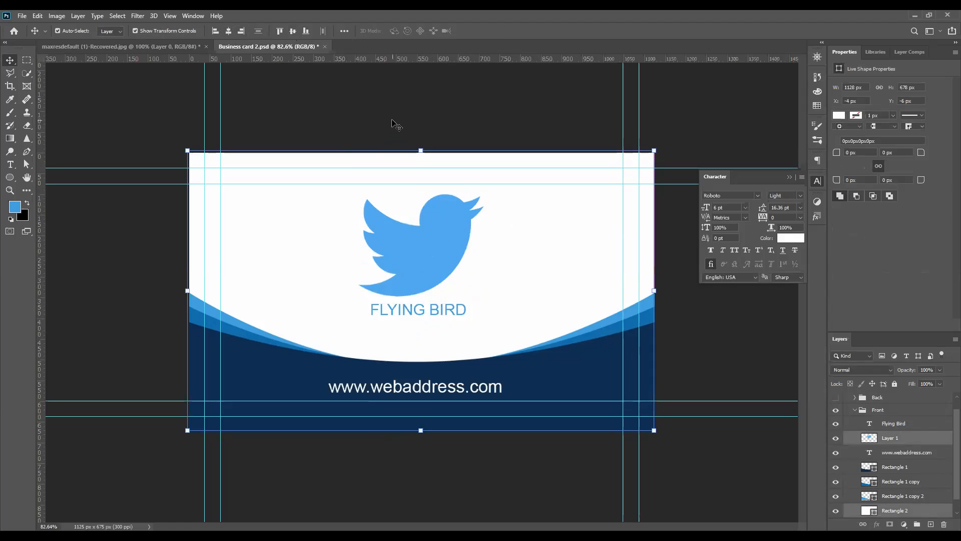
ctrl+click(446, 230)
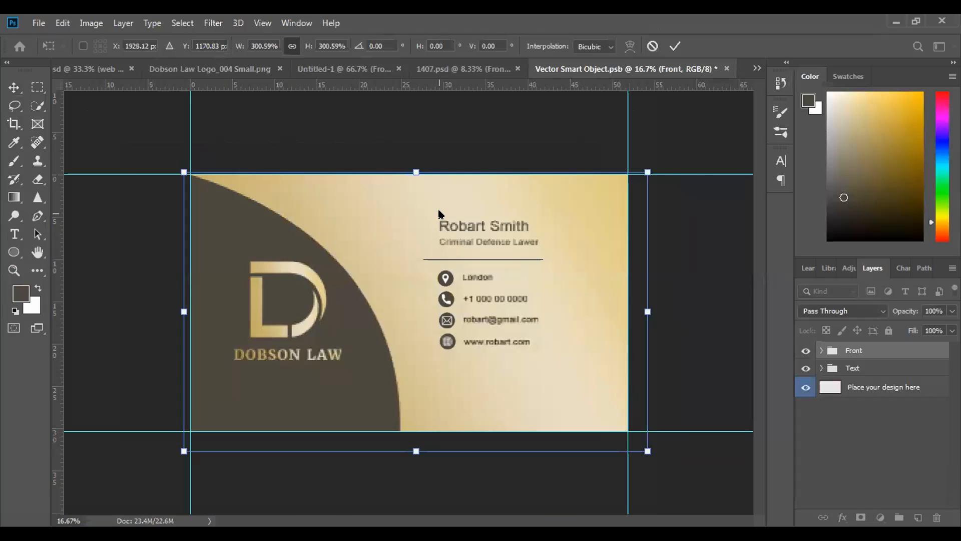
Apply the Front group's scaling to 300.59% in Vector Smart Object.psb
click(675, 46)
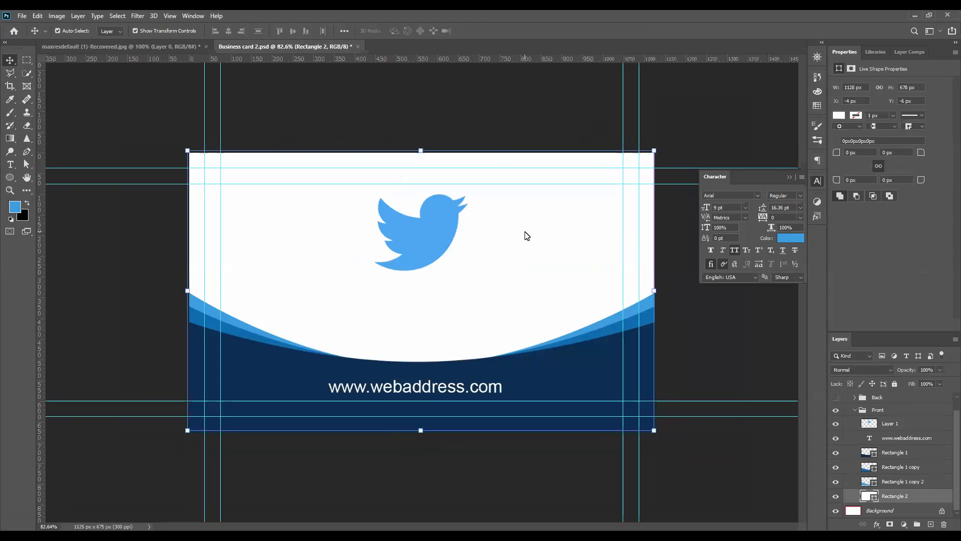
Move the reduced bird logo in Business card 2.psb down to Y 181 px
click(412, 223)
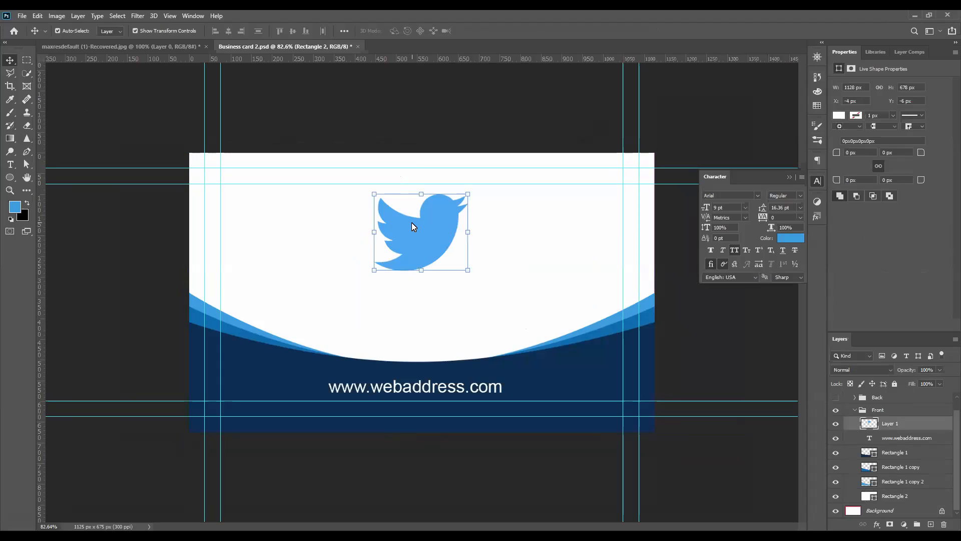
key(Down)
drag(445, 246, 436, 275)
click(532, 252)
Centre the bird logo vertically and horizontally against the white Rectangle 2 background and clear the selection
click(438, 258)
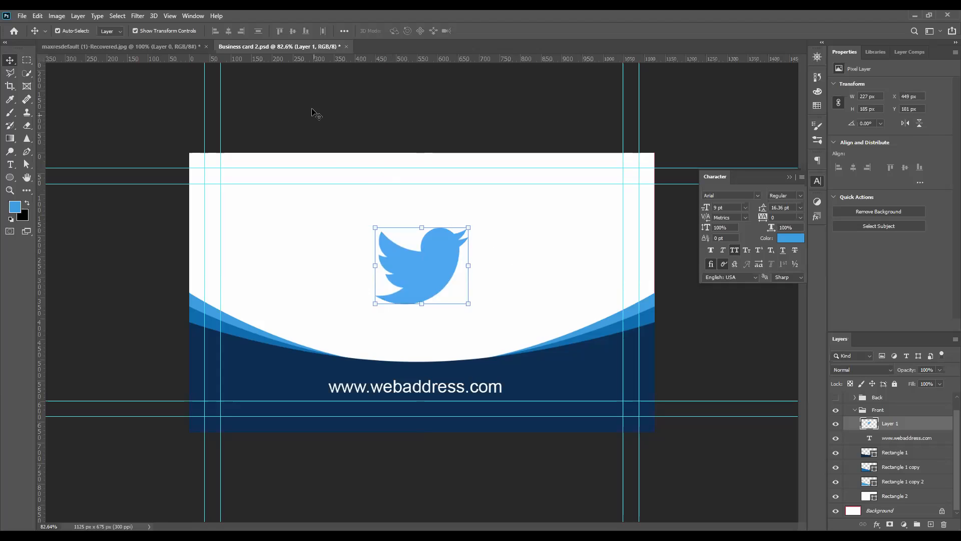
click(356, 172)
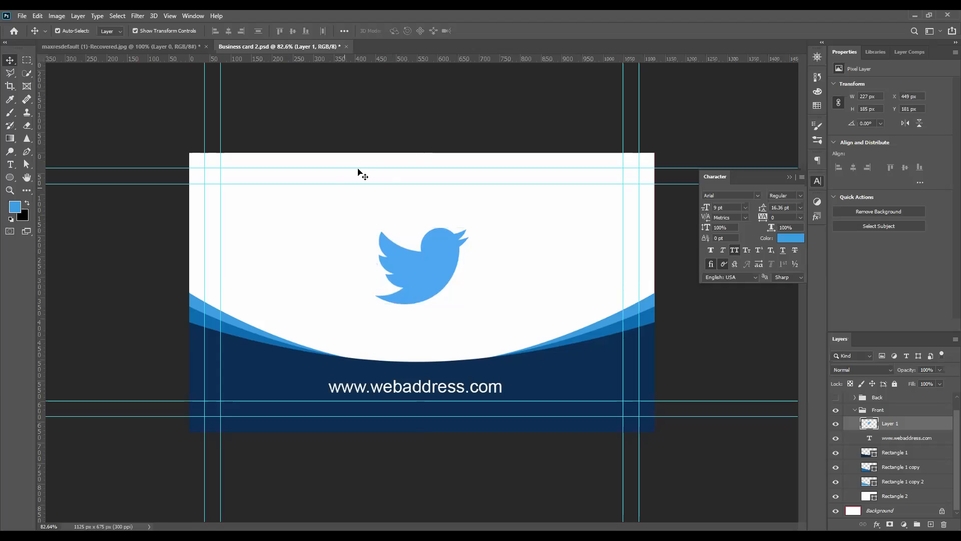
click(289, 31)
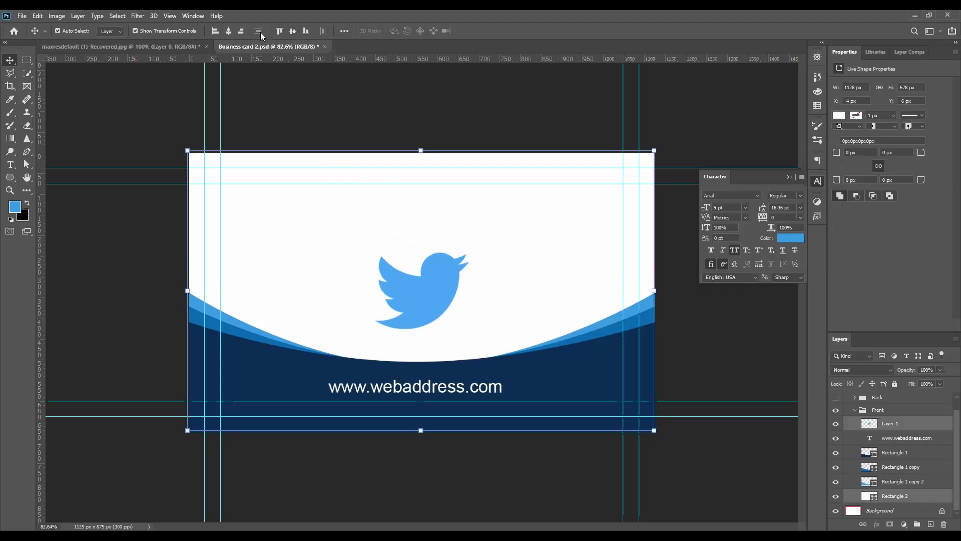
click(231, 31)
click(278, 82)
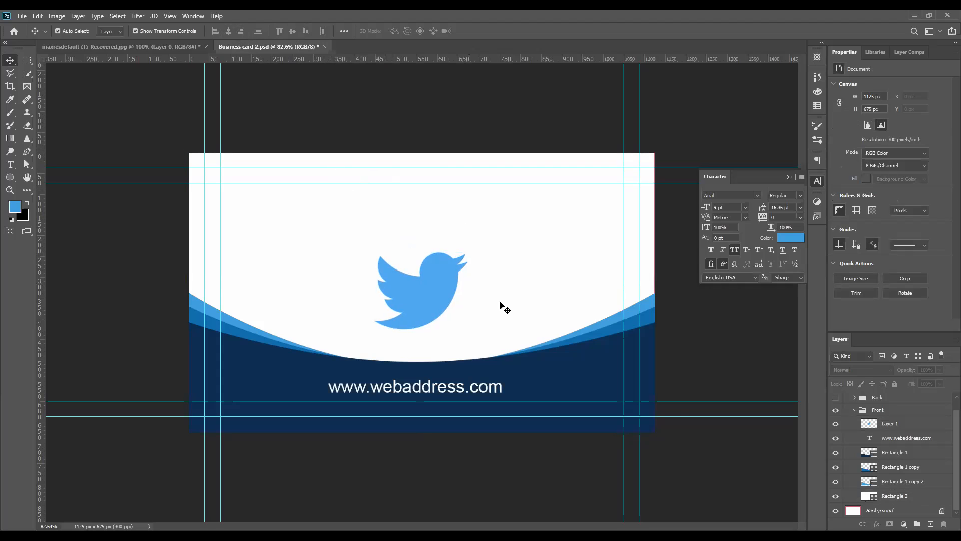
Show the Back group and hide the Front group
scroll(828, 439, up, 1)
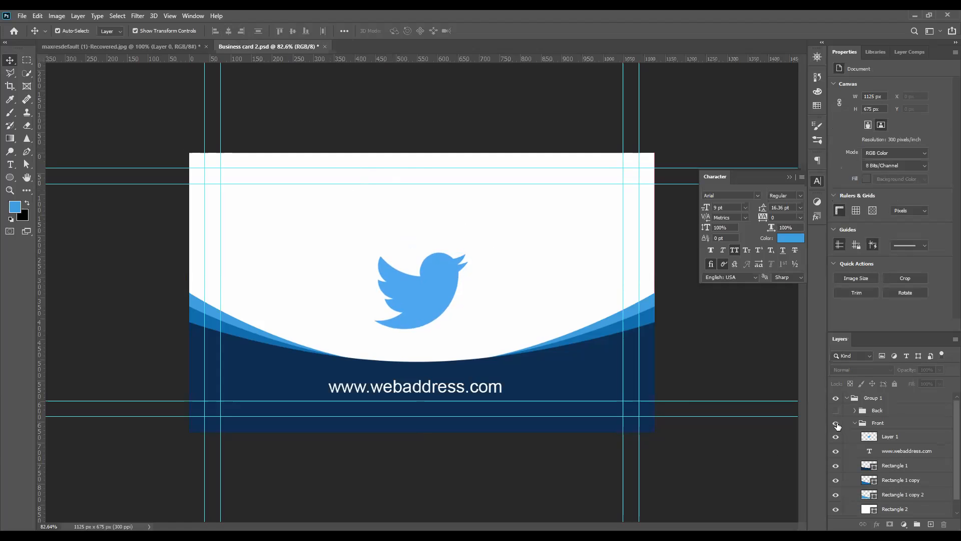
click(835, 410)
click(835, 422)
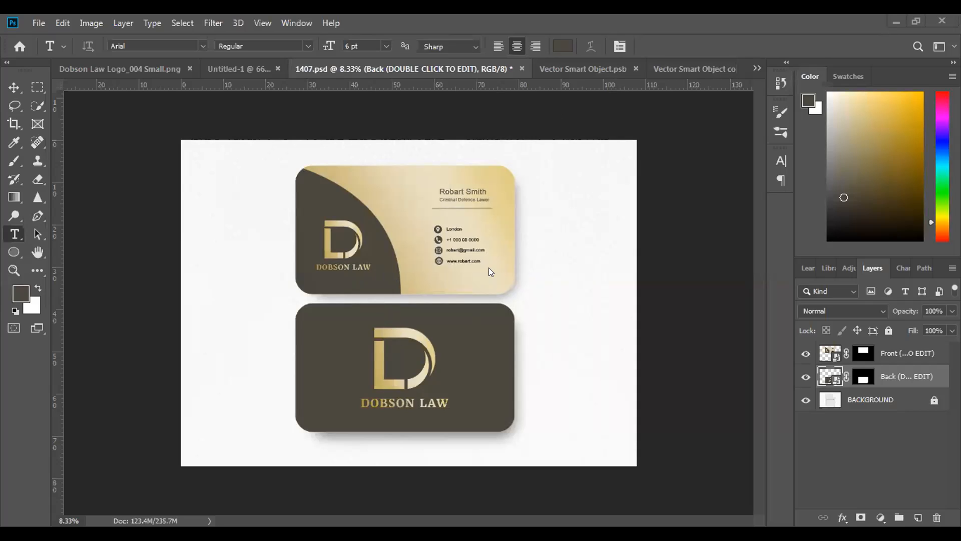
Switch to the back card's smart object document, Vector Smart Object copy 2.psb
click(590, 66)
click(679, 70)
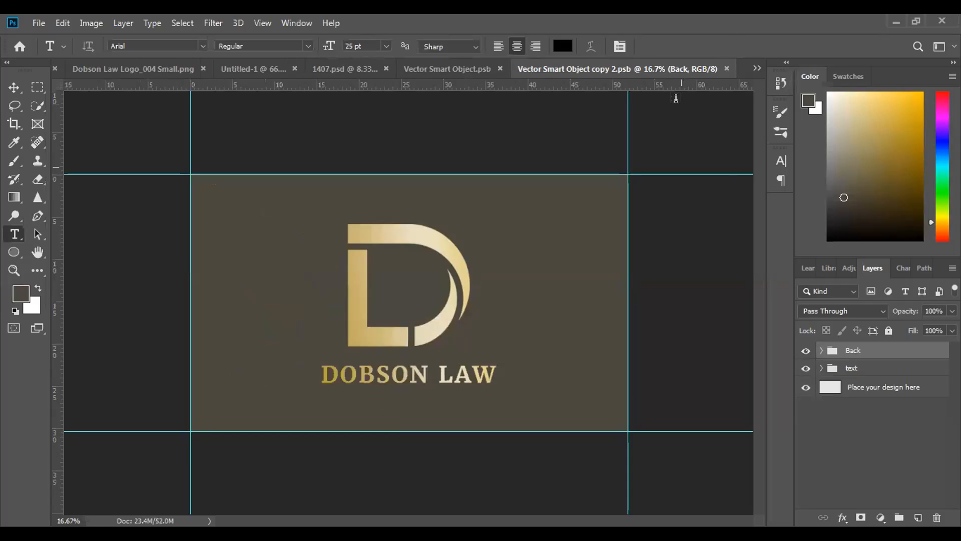
key(ctrl+t)
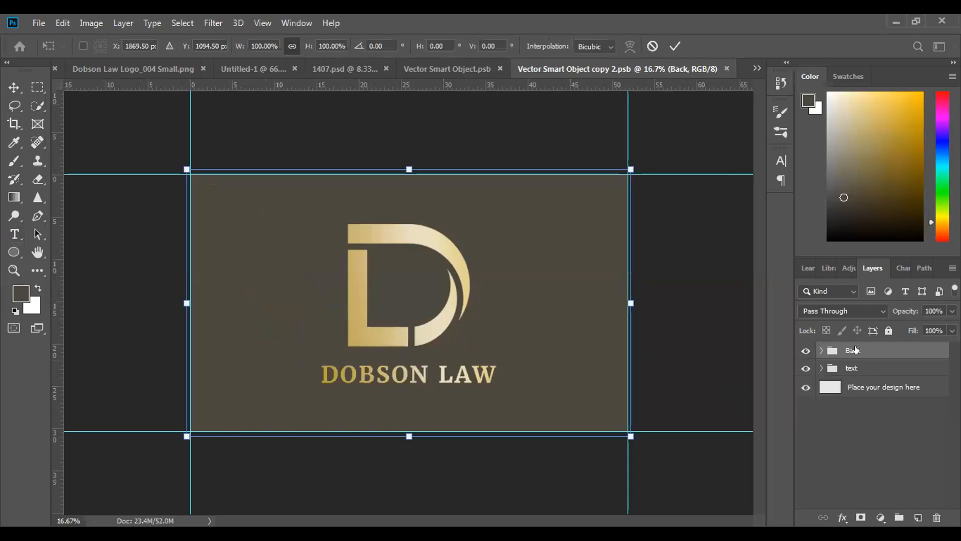
key(Return)
key(t)
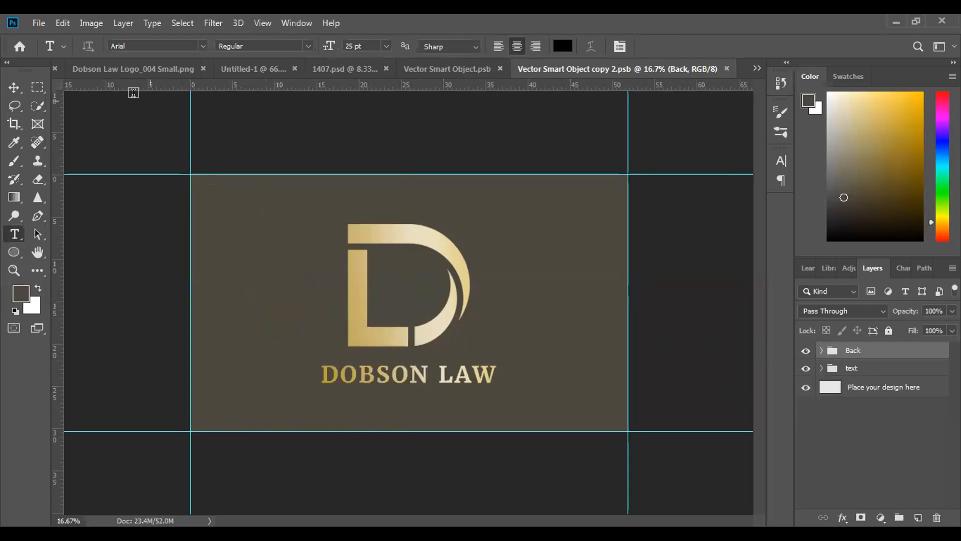
Scale the Dobson Law logo and its clipped gold layer together to 89.08% about their centre
click(14, 87)
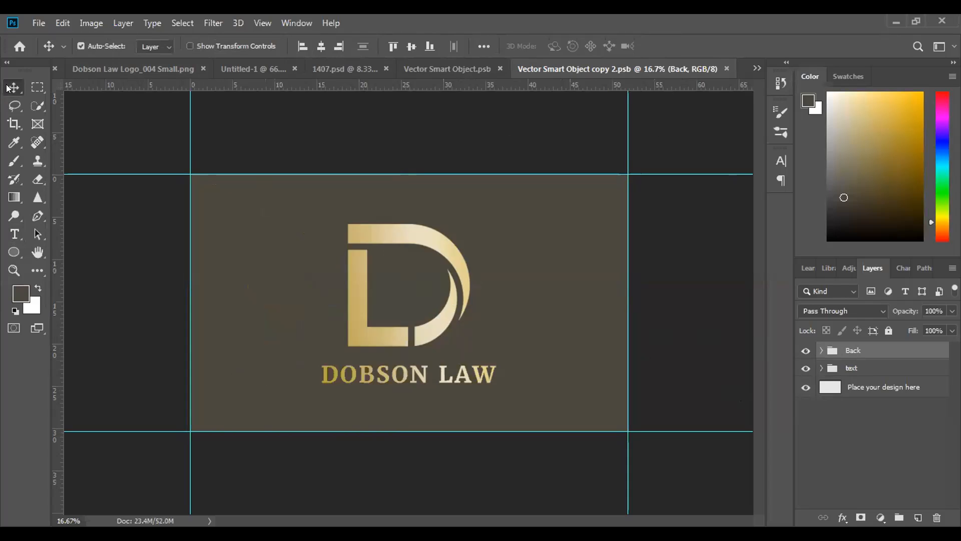
click(365, 237)
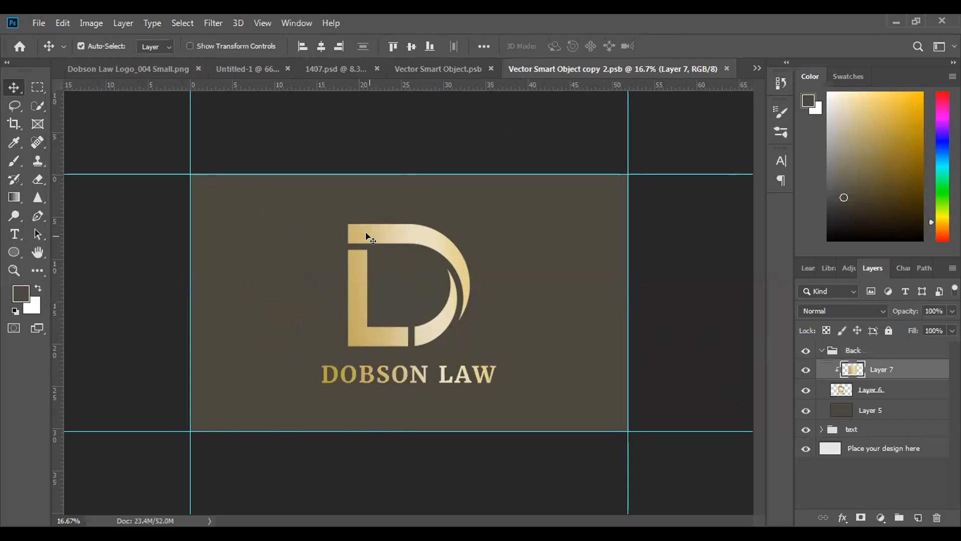
shift+click(882, 390)
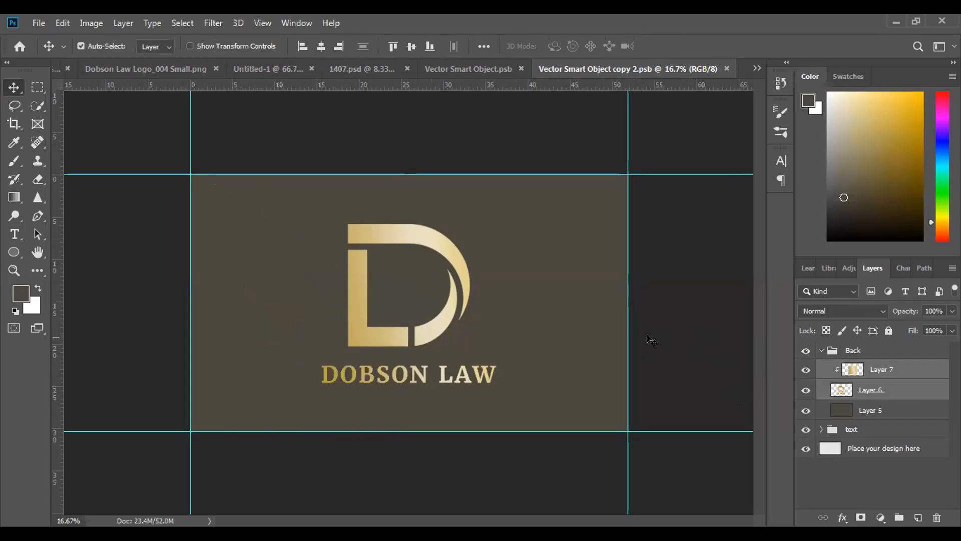
key(ctrl+t)
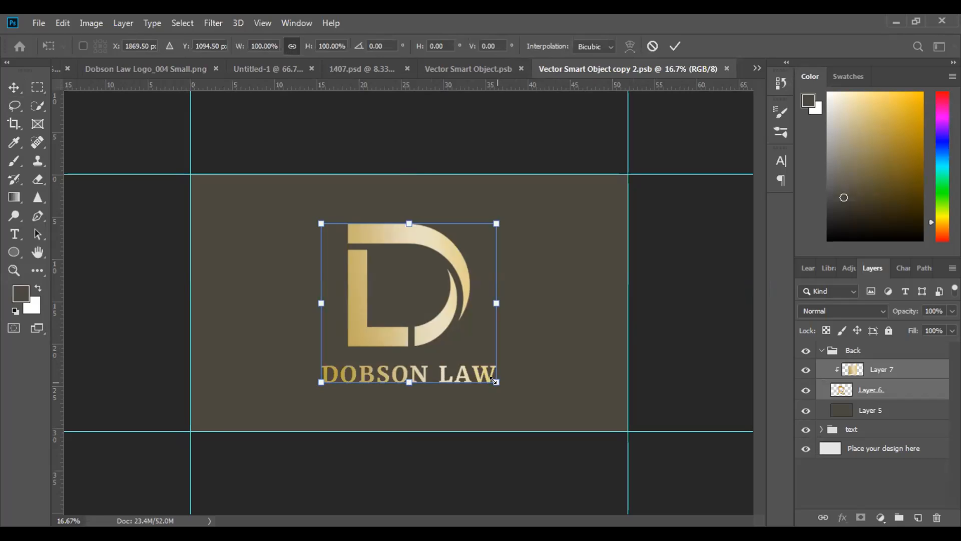
drag(493, 380, 475, 360)
drag(391, 234, 400, 244)
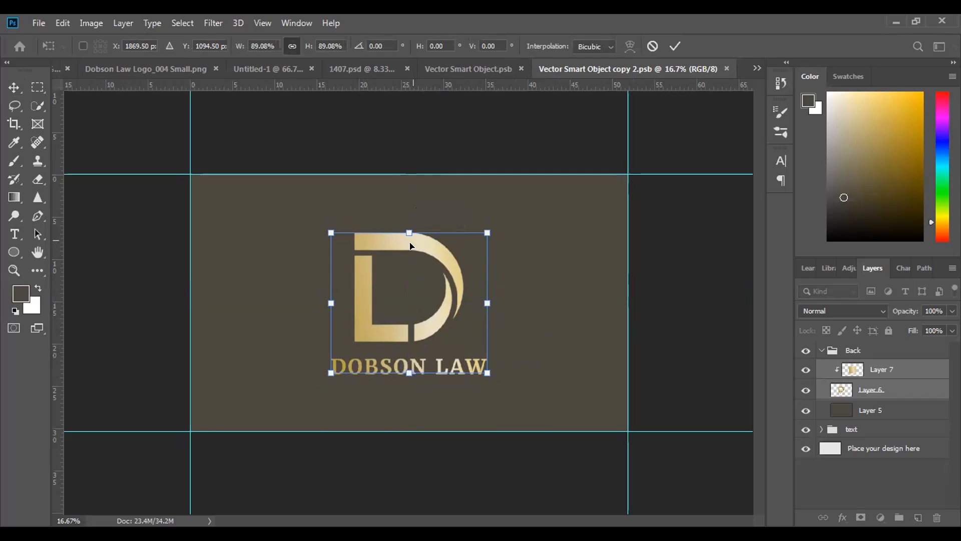
click(675, 46)
Save the smart object and view the updated back card in the 1407.psd mockup
key(ctrl+s)
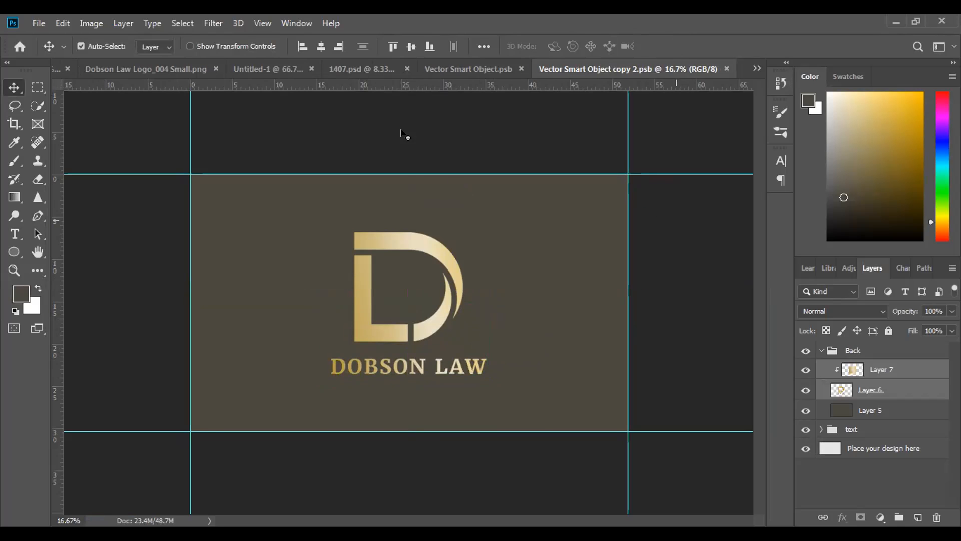
click(362, 65)
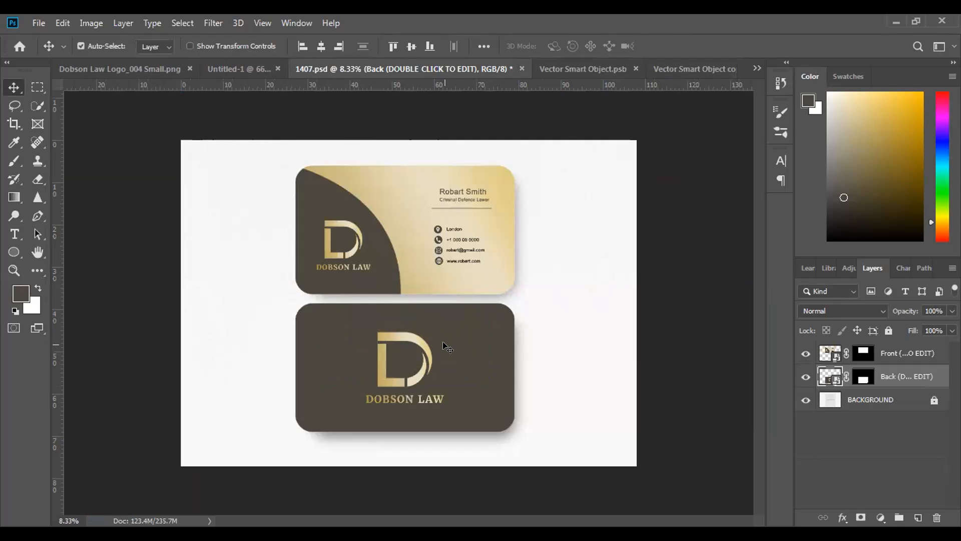
Return to Vector Smart Object copy 2.psb and scale the Dobson Law logo layers down to 93.88%
click(693, 70)
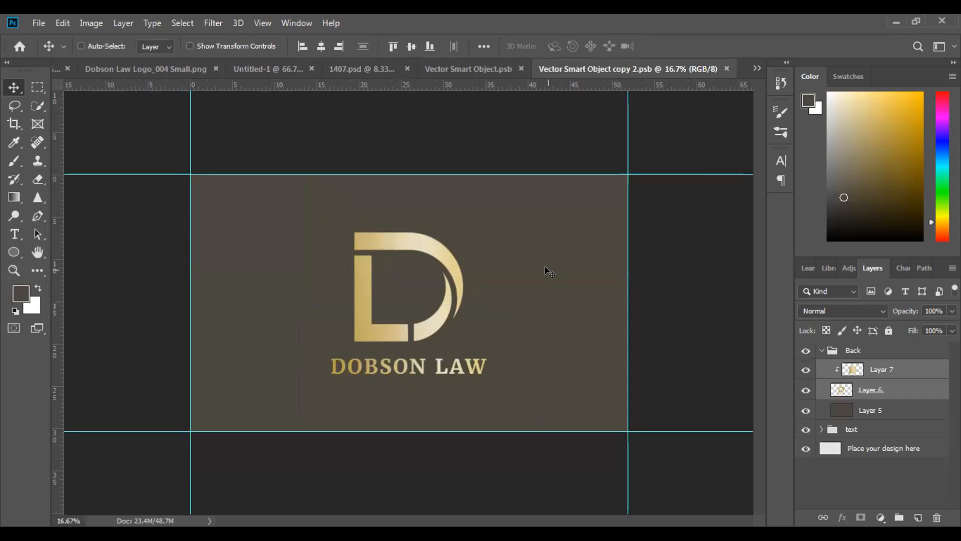
key(ctrl+t)
drag(329, 230, 334, 237)
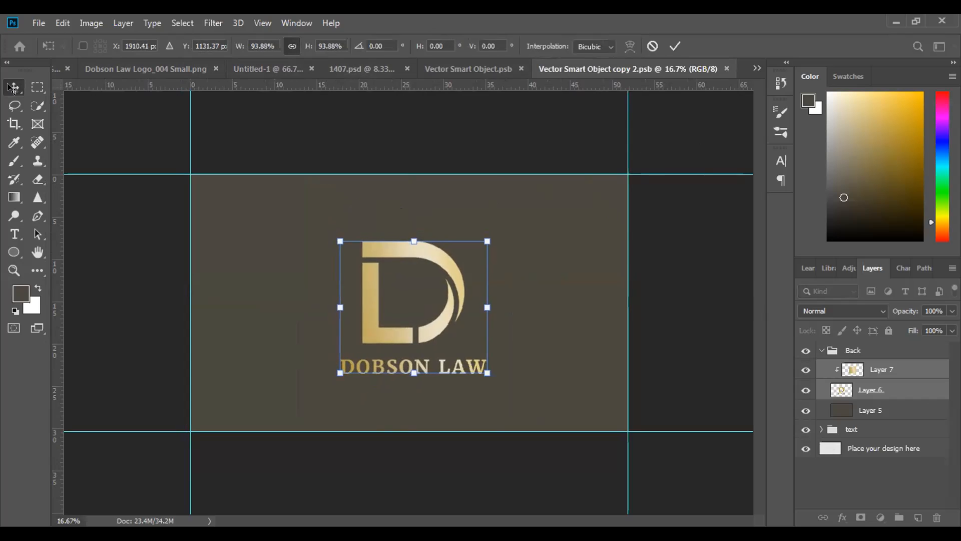
key(Return)
Centre the Dobson Law logo layers horizontally and vertically on the canvas
click(483, 45)
click(441, 84)
click(530, 85)
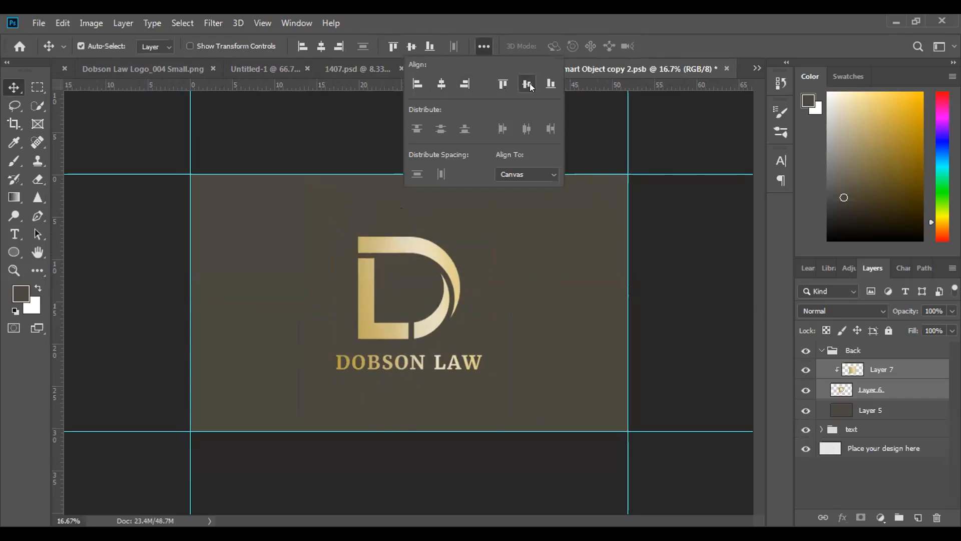
click(477, 45)
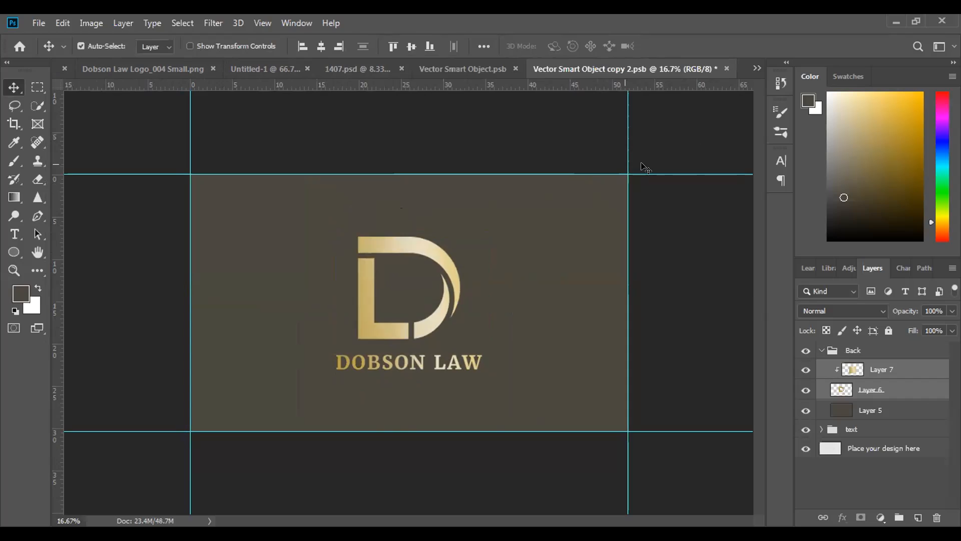
Save the back card smart object and view the updated card in the 1407.psd mockup
key(ctrl+s)
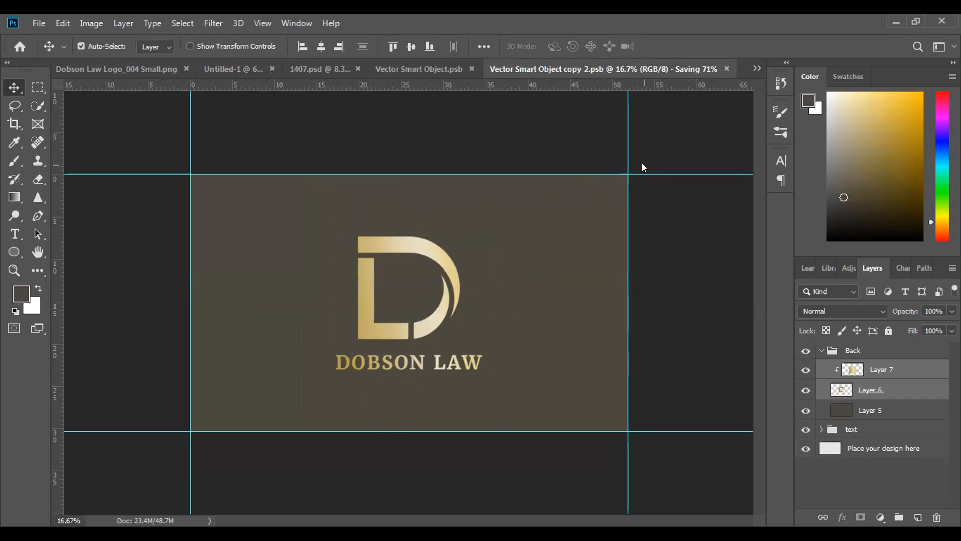
click(346, 70)
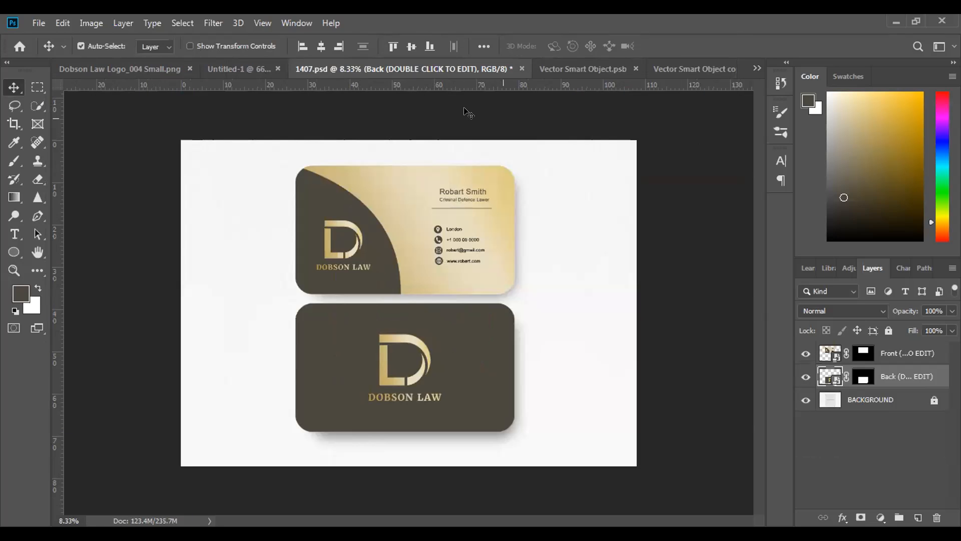
Switch to Vector Smart Object.psb and set the cardholder name on the front card to All Caps
click(666, 73)
click(476, 68)
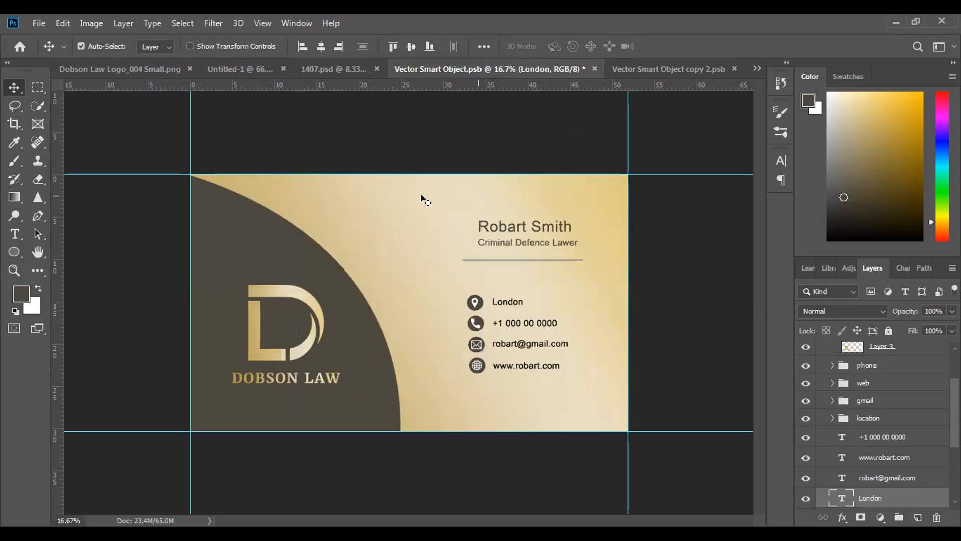
click(15, 241)
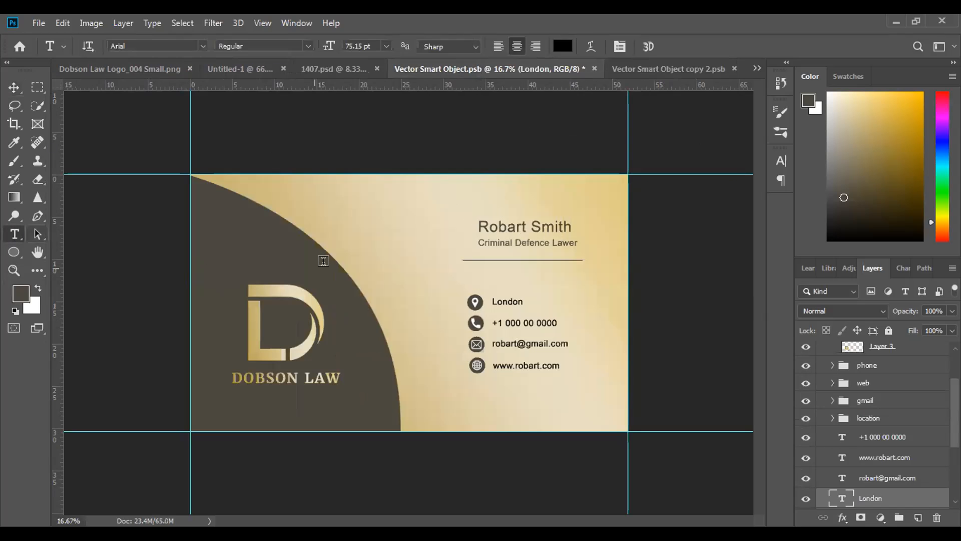
drag(571, 225, 478, 218)
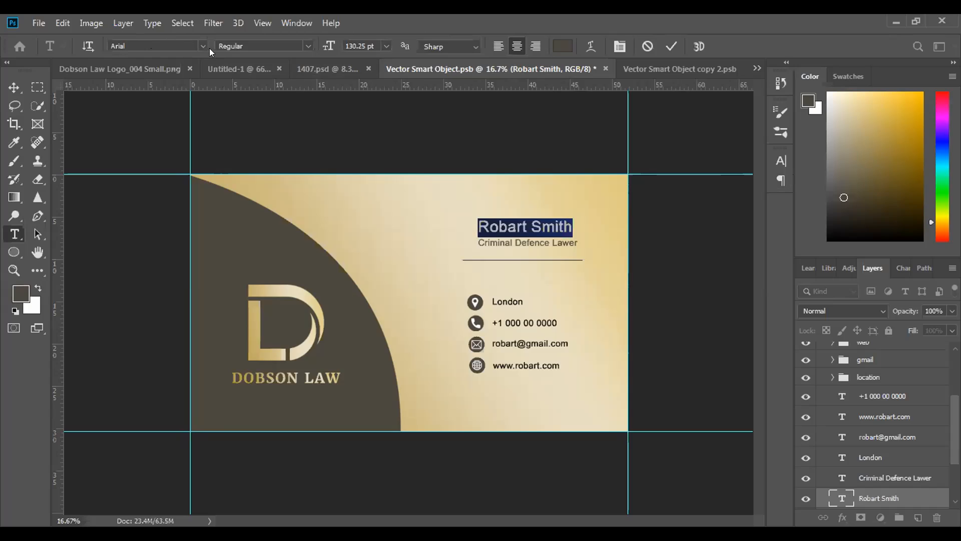
key(alt+y)
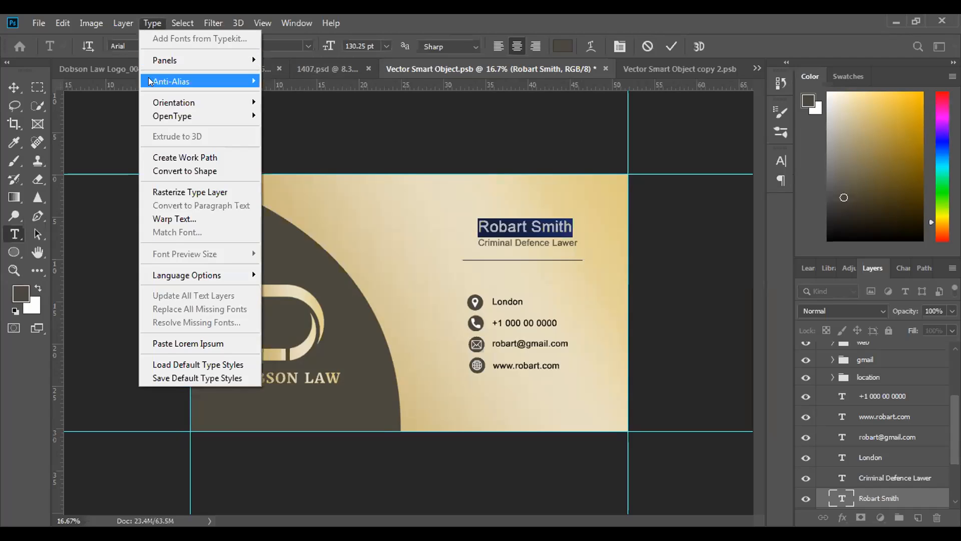
mouse_move(205, 276)
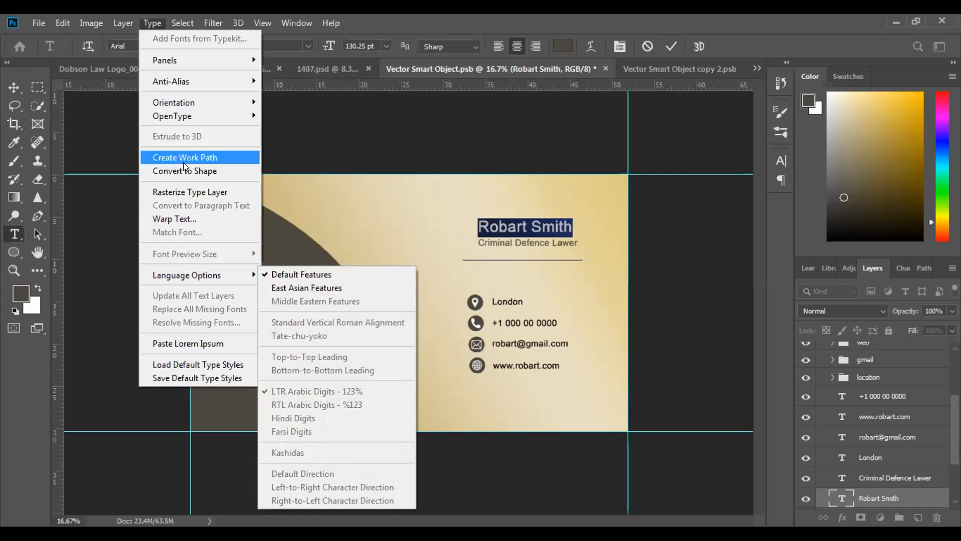
click(780, 161)
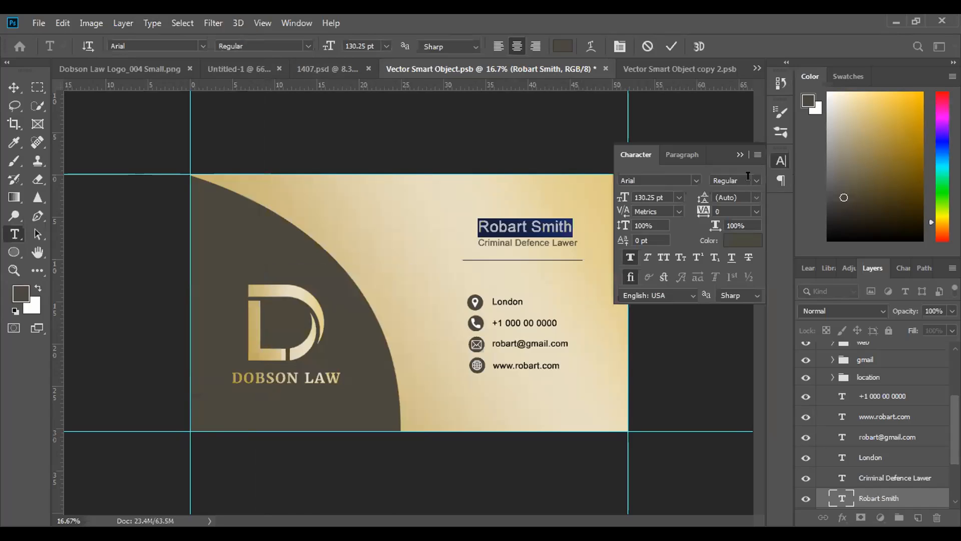
click(659, 257)
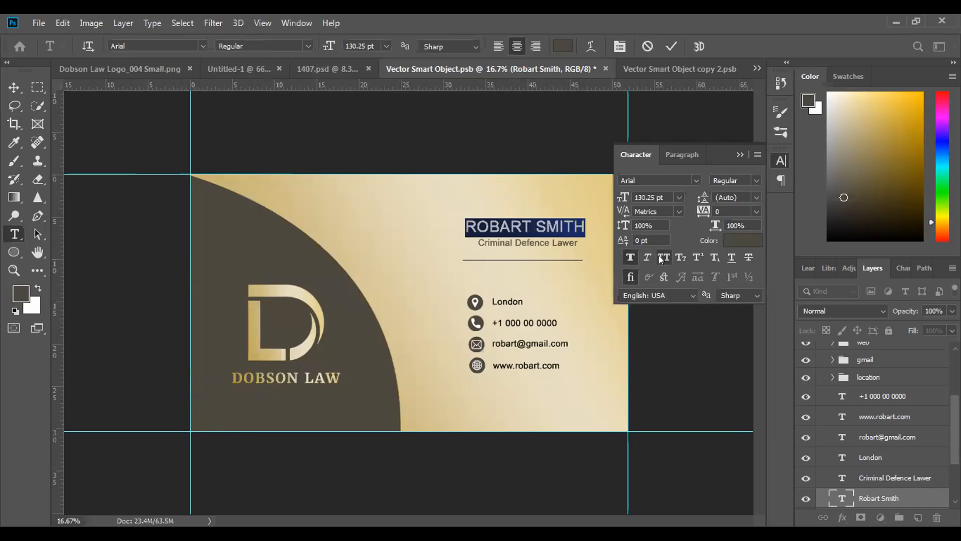
click(772, 163)
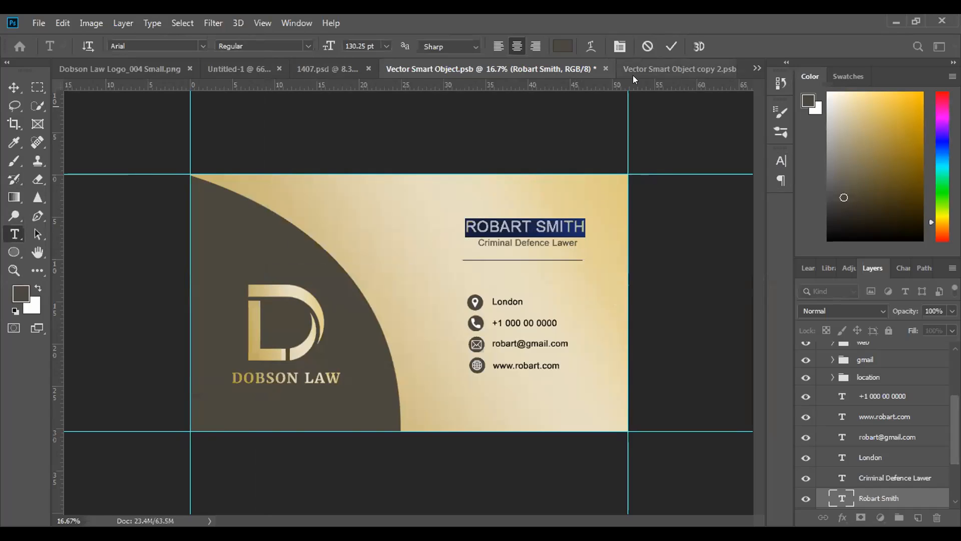
click(673, 46)
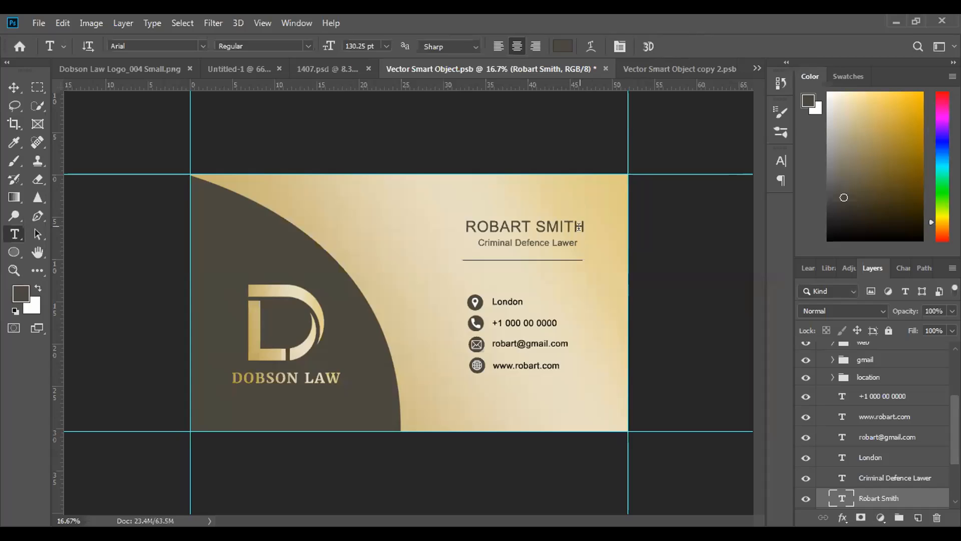
Set the cardholder name's font style to Arial Bold
drag(585, 226, 432, 204)
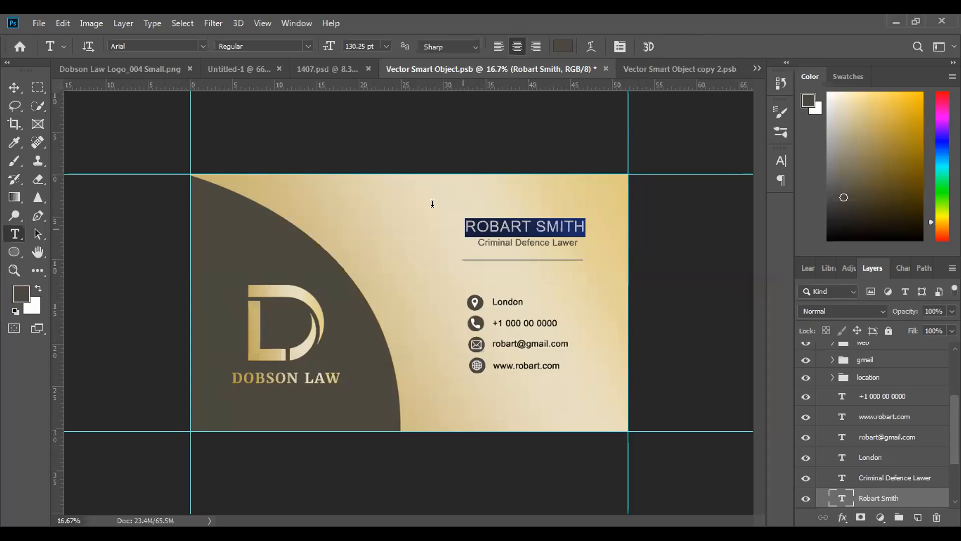
click(307, 46)
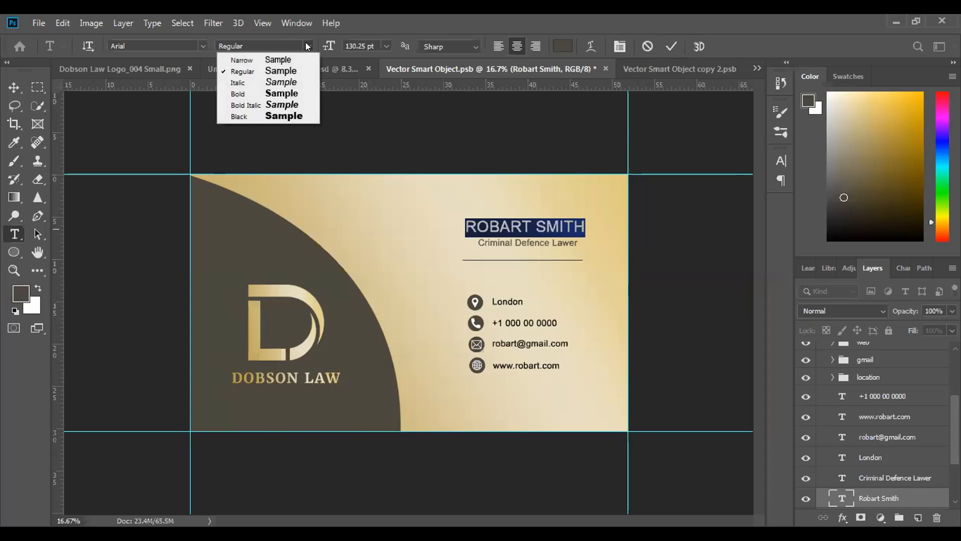
click(272, 93)
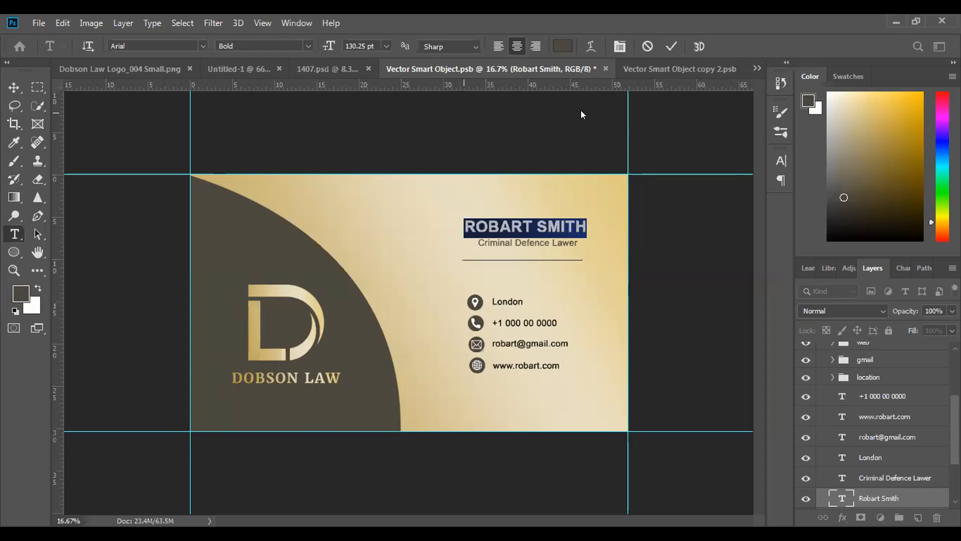
click(671, 47)
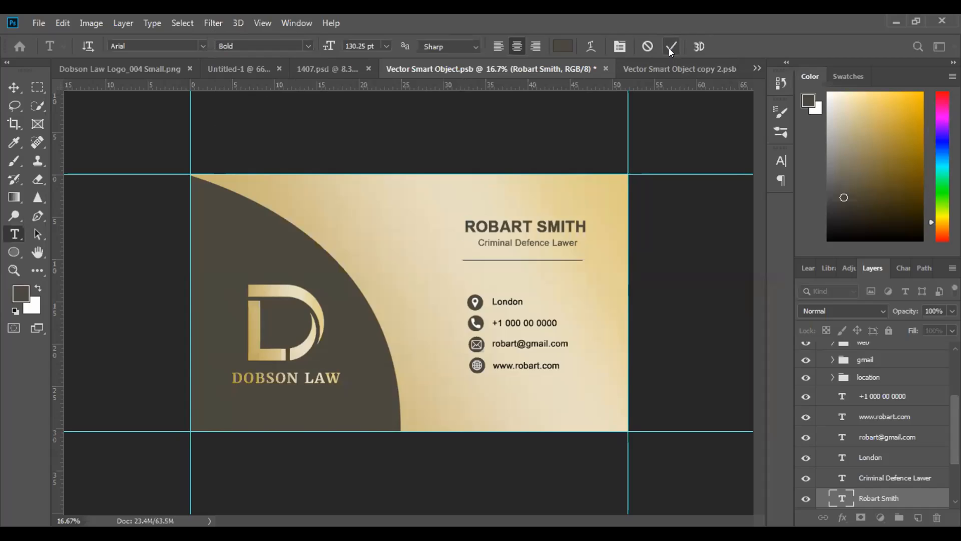
Nudge the "Criminal Defence Lawer" job title left under the cardholder name, to about X 2839 px
drag(572, 240, 483, 244)
click(575, 248)
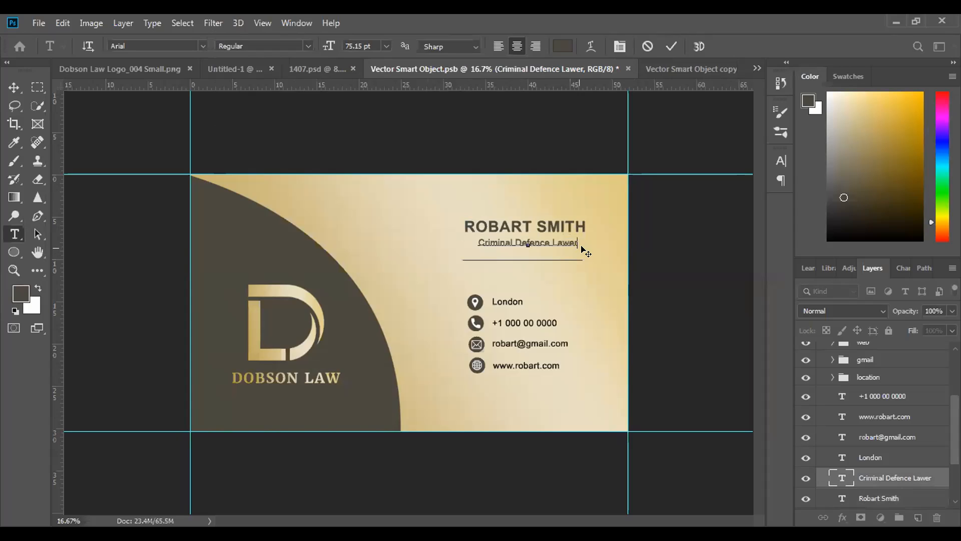
click(671, 46)
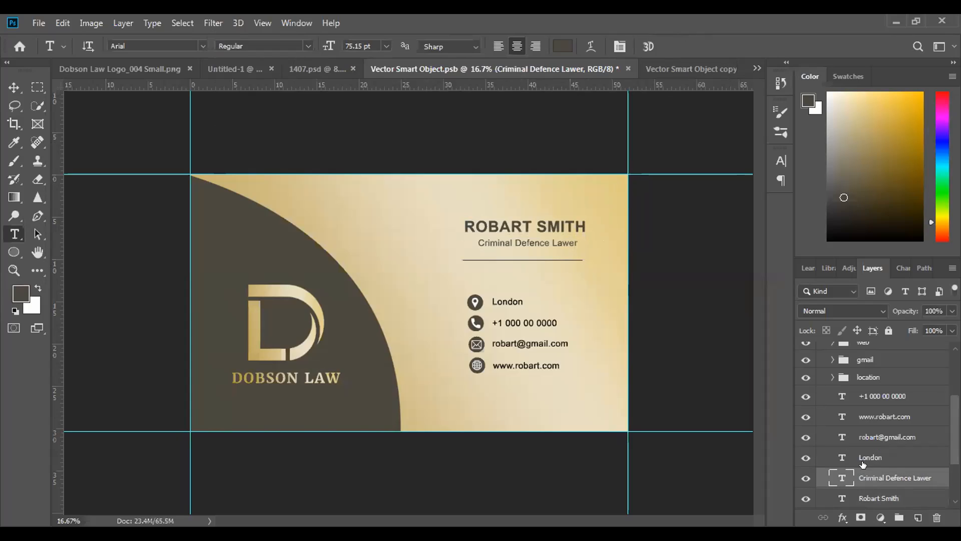
key(ctrl+t)
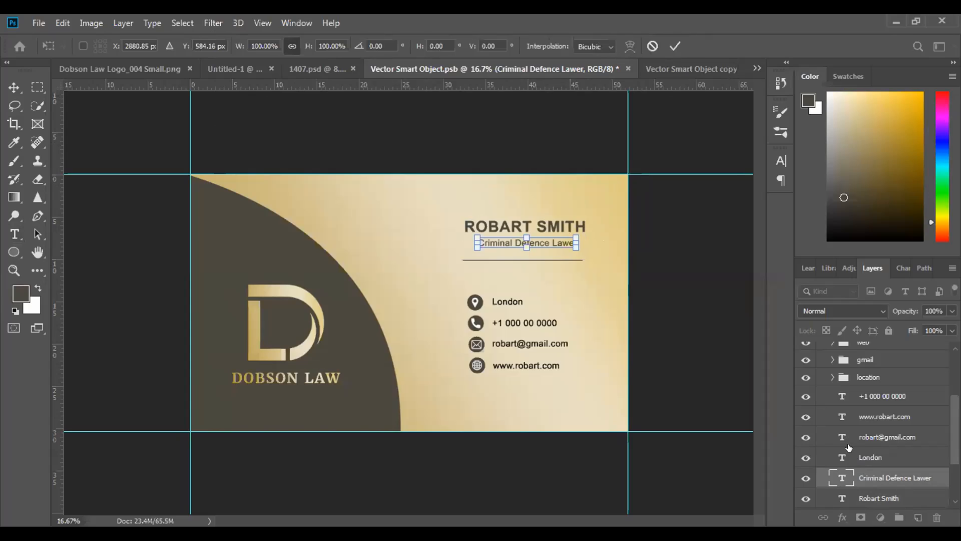
key(Left)
key(Left)
key(Left)
key(Left)
key(Left)
key(Left)
key(Left)
key(Left)
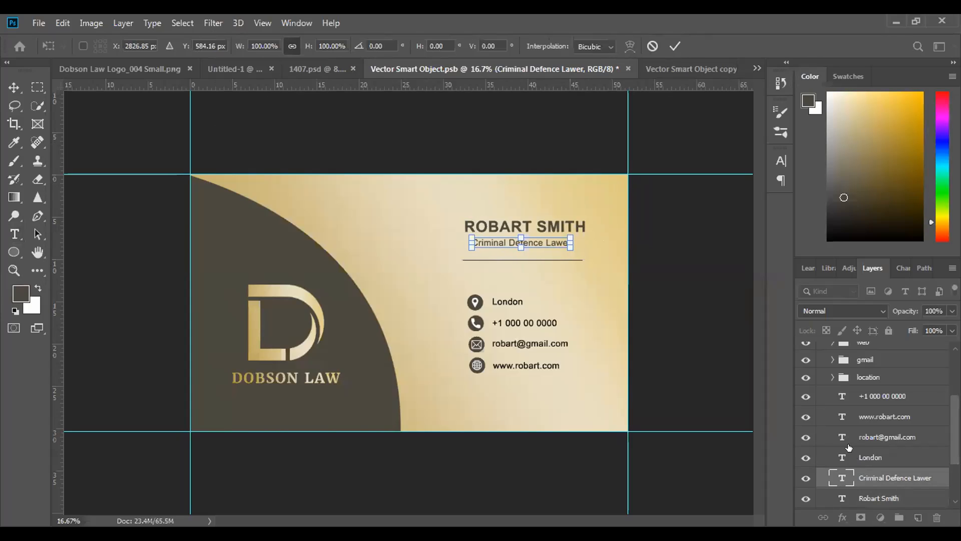
key(Right)
key(Right)
key(Right)
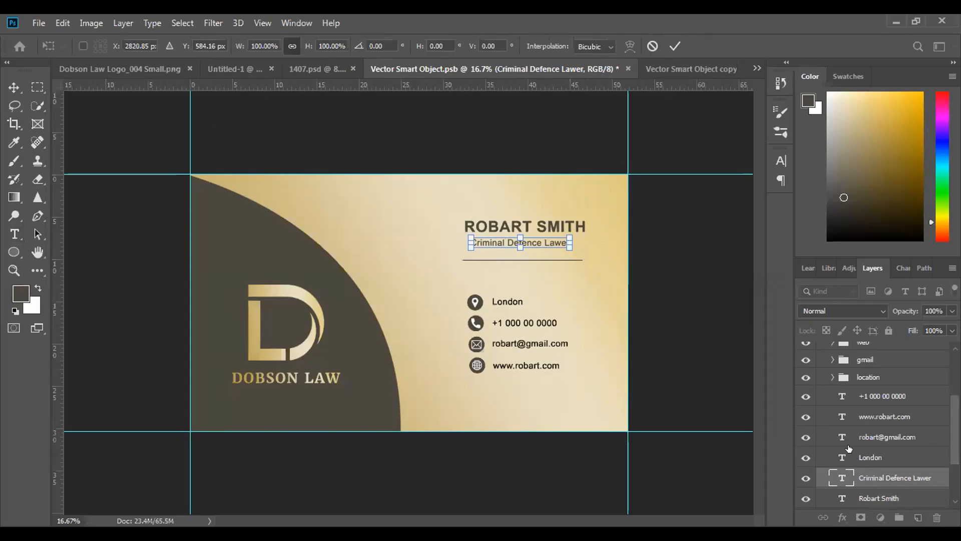
key(Right)
key(Right)
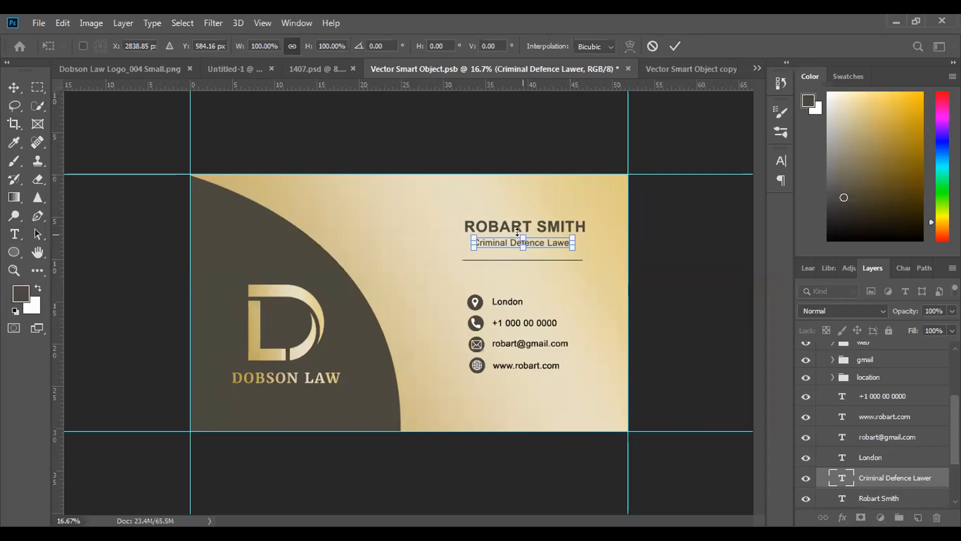
Nudge the cardholder name right above the job title, to about X 2918 px
click(851, 498)
key(t)
key(ctrl+t)
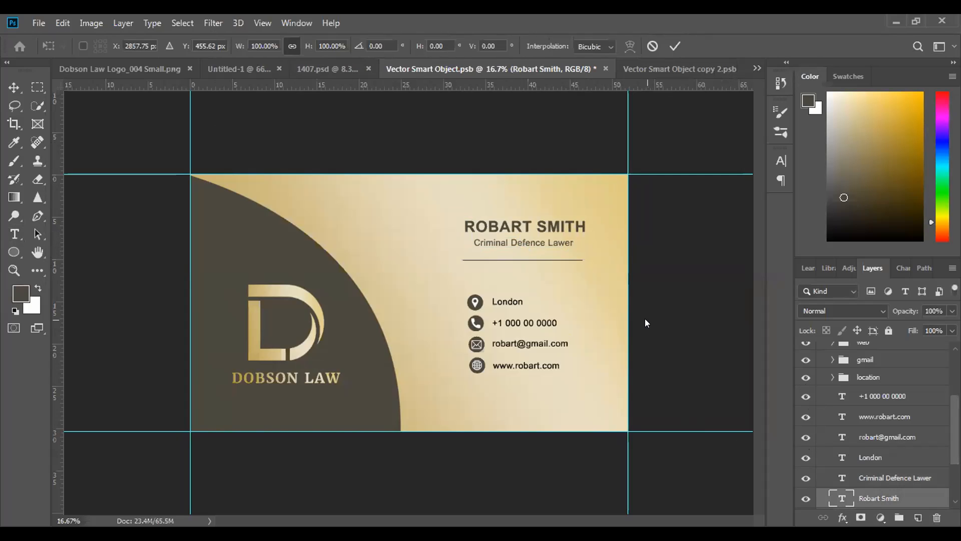
key(shift+Right)
key(shift+Right)
key(shift+Right)
key(shift+Right)
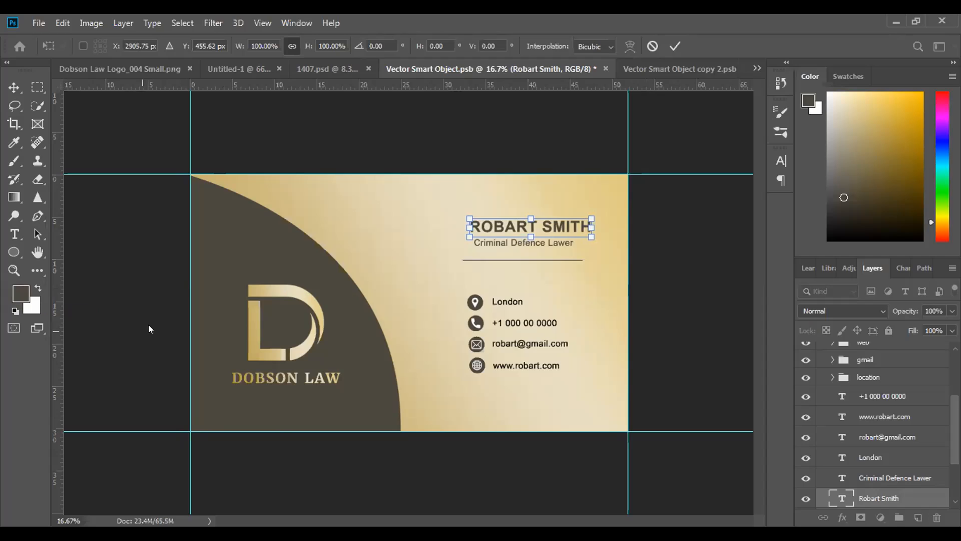
key(shift+Right)
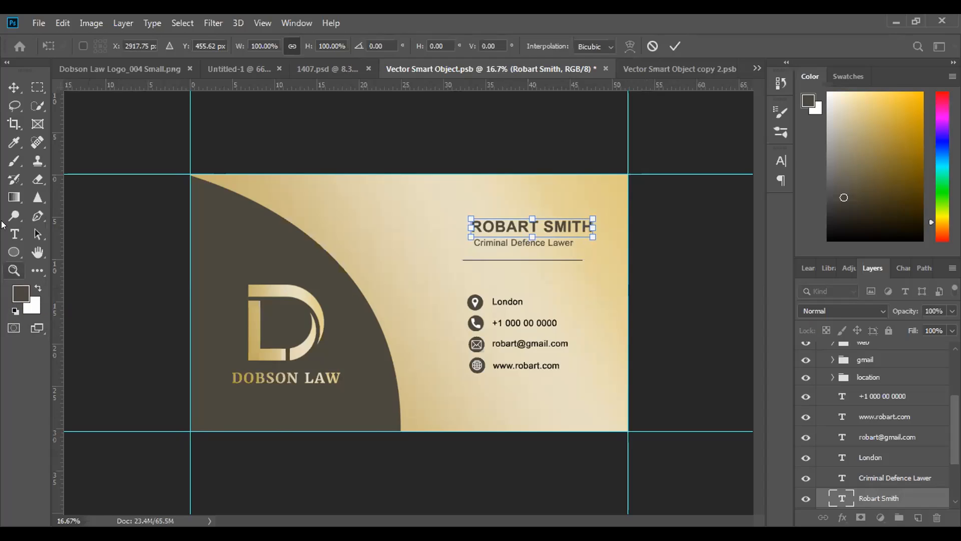
click(14, 87)
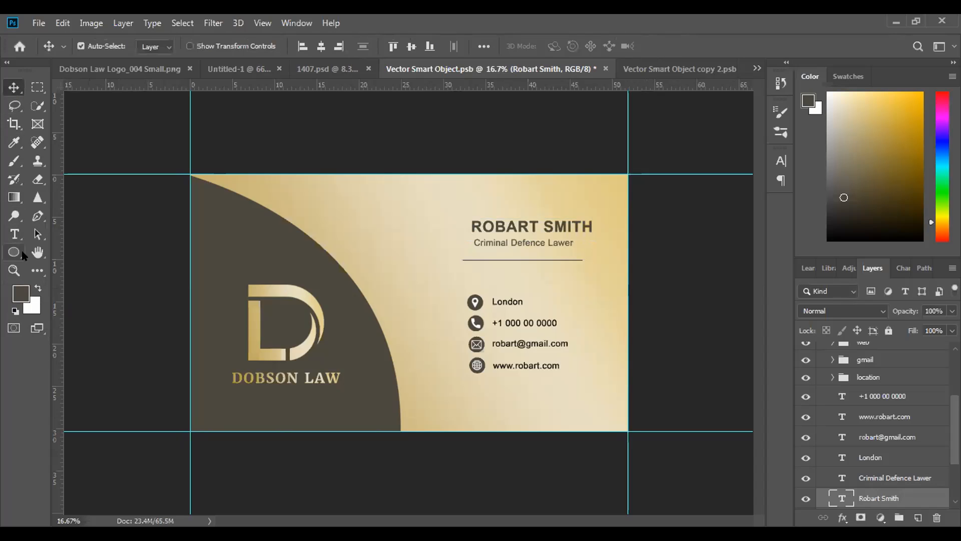
click(28, 295)
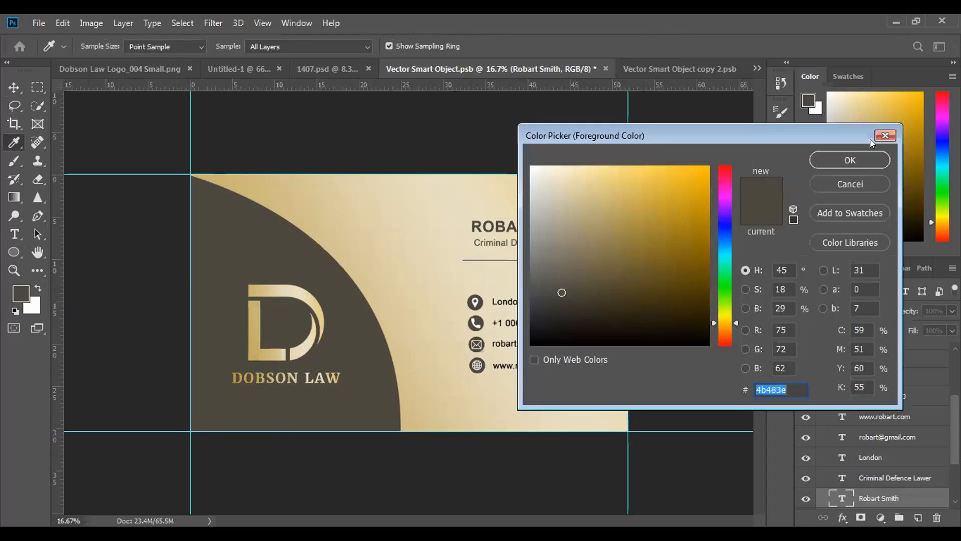
click(885, 135)
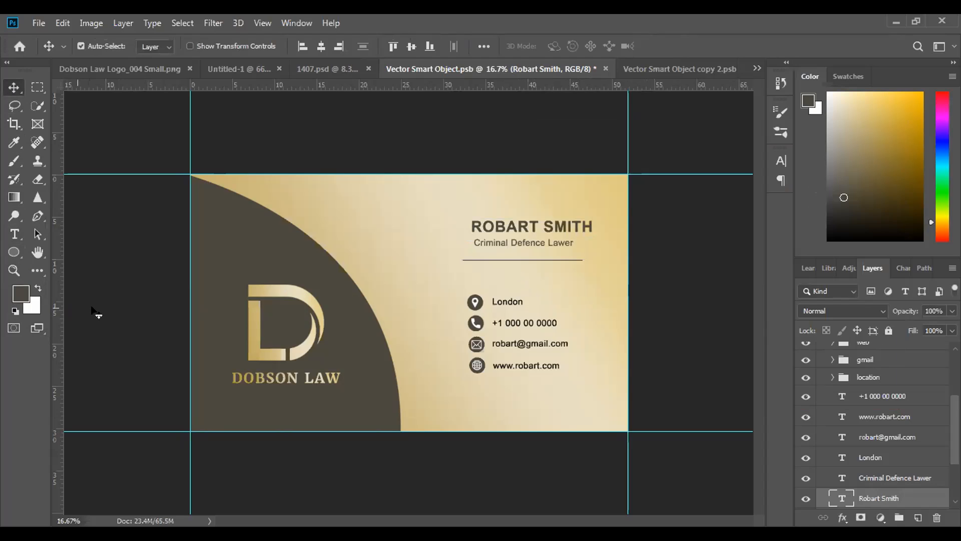
click(21, 294)
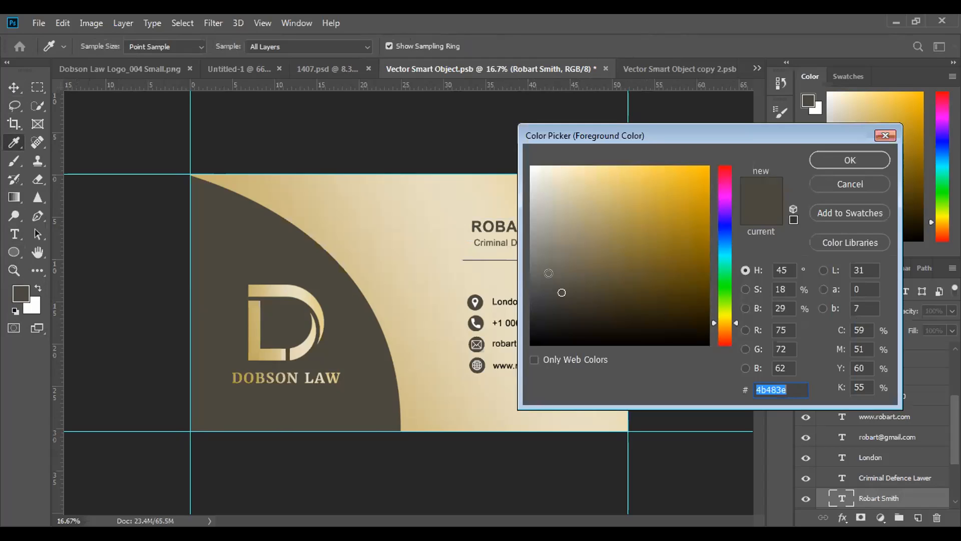
click(893, 134)
key(v)
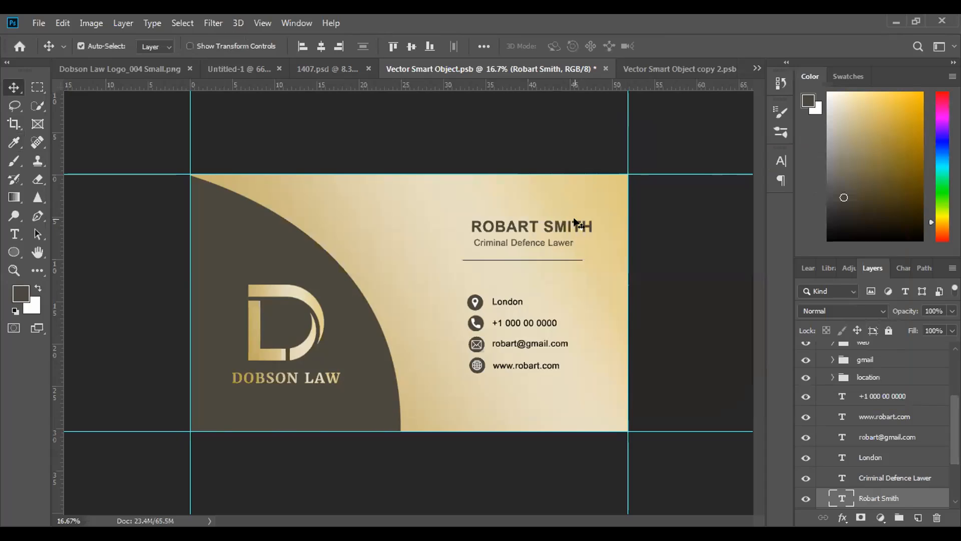
Shift the cardholder name further right to about X 2936 px, lining up its start with the job title
key(ctrl+t)
drag(570, 223, 572, 223)
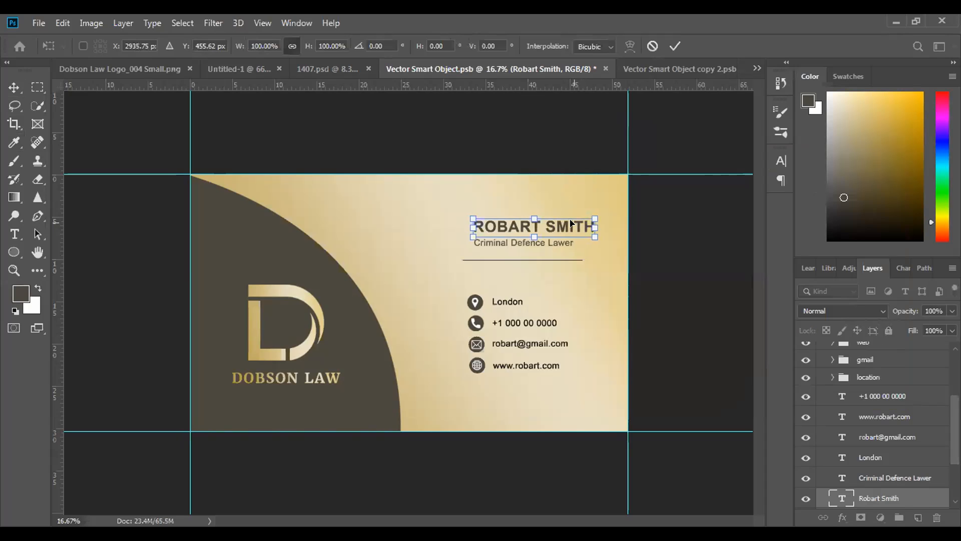
click(675, 46)
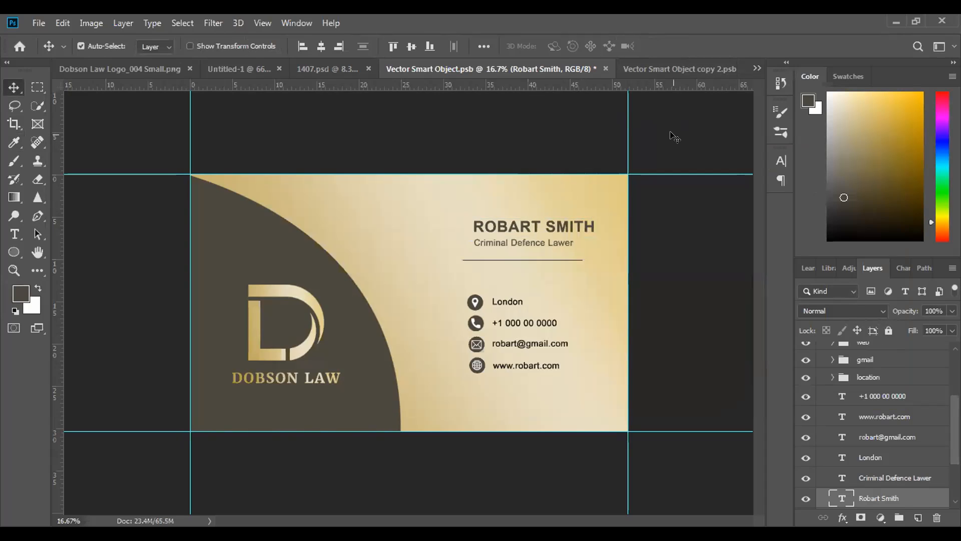
Save the front card smart object and view the updated name and job title in the 1407.psd mockup
key(ctrl+s)
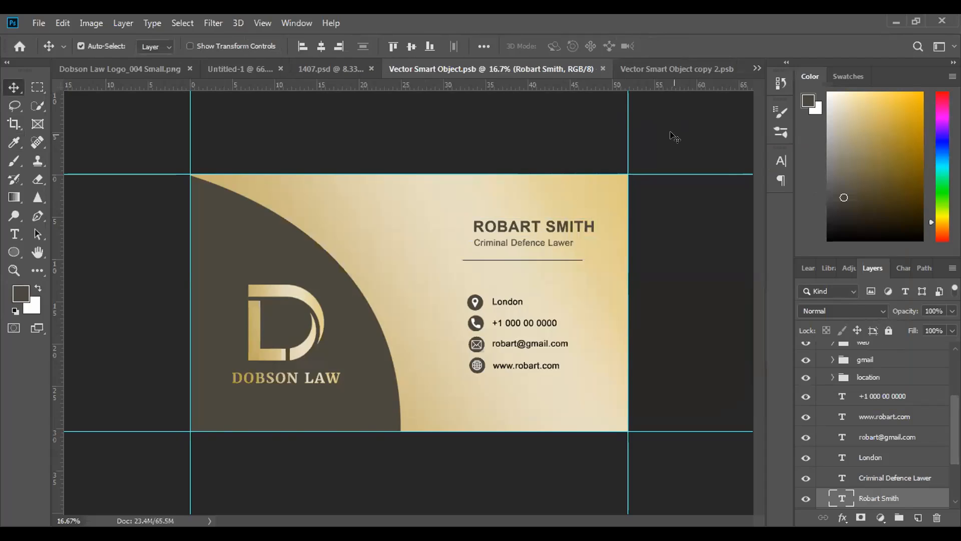
click(308, 71)
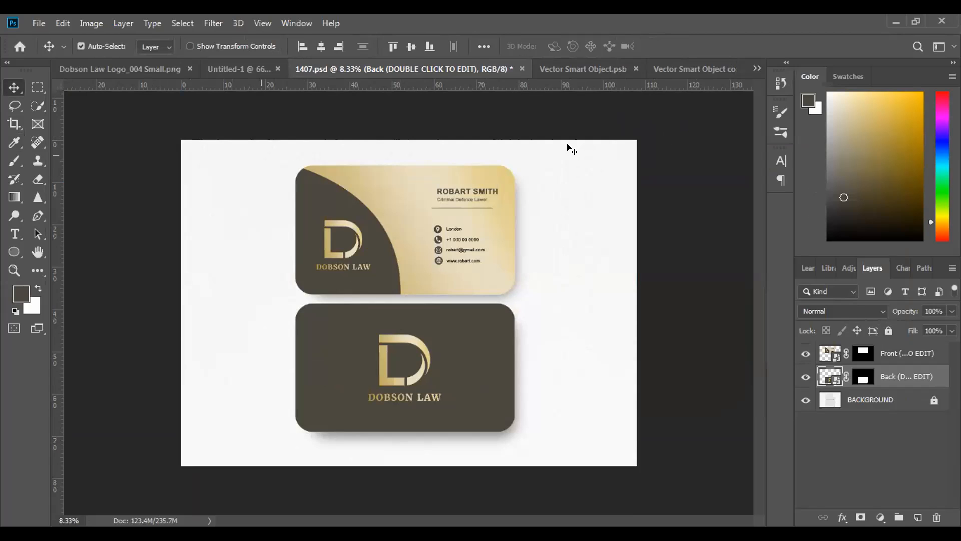
Set the "Criminal Defence Lawer" job title's font size to 77.15 pt in the front card smart object
click(588, 67)
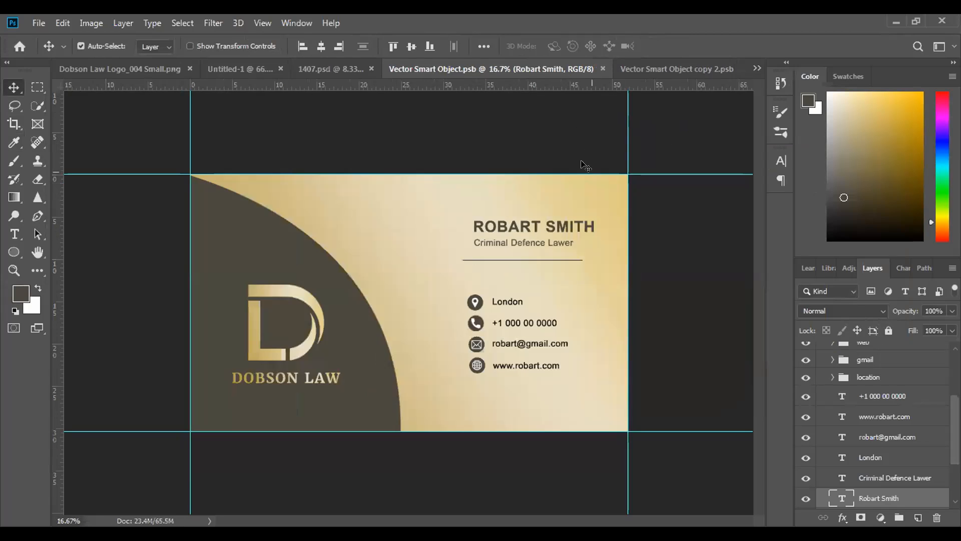
click(14, 234)
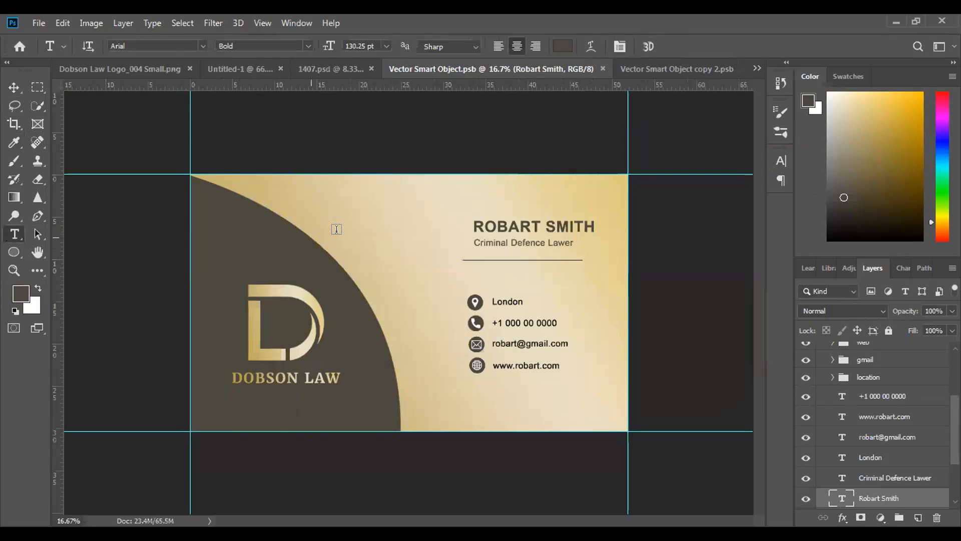
drag(574, 241, 473, 242)
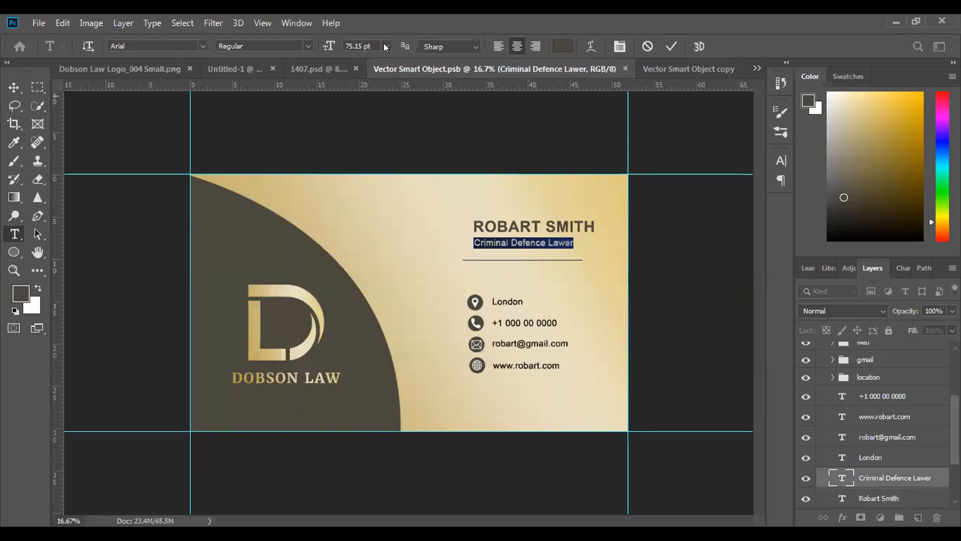
click(351, 45)
key(BackSpace)
text(7)
click(671, 47)
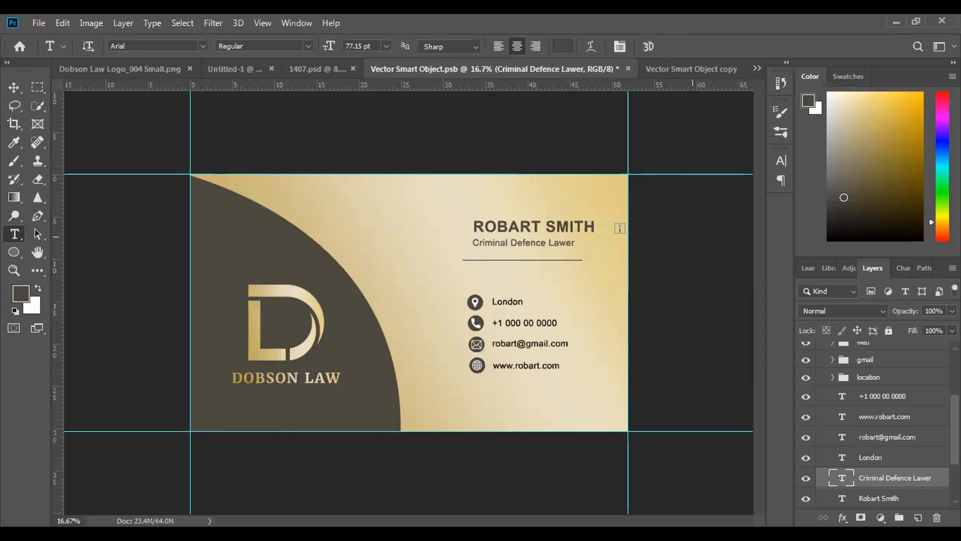
Nudge the cardholder name slightly left so its start lines up with the job title below
click(875, 501)
key(ctrl+t)
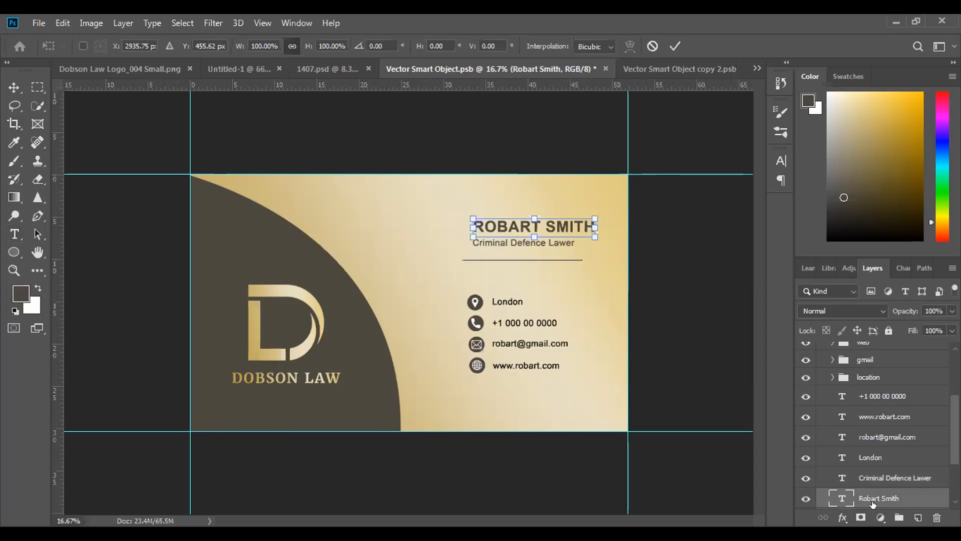
click(675, 46)
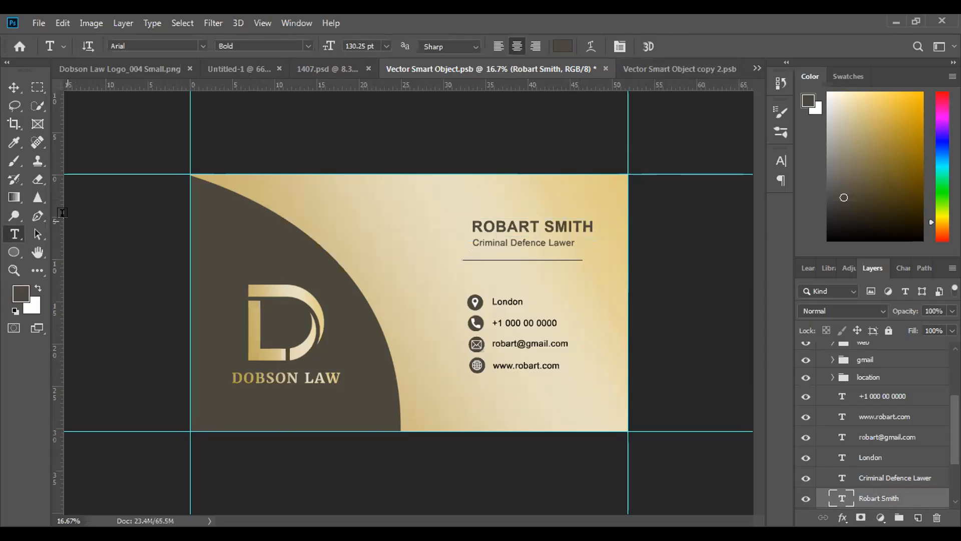
Save the front card smart object and review the updated cards in the 1407.psd mockup
key(ctrl+s)
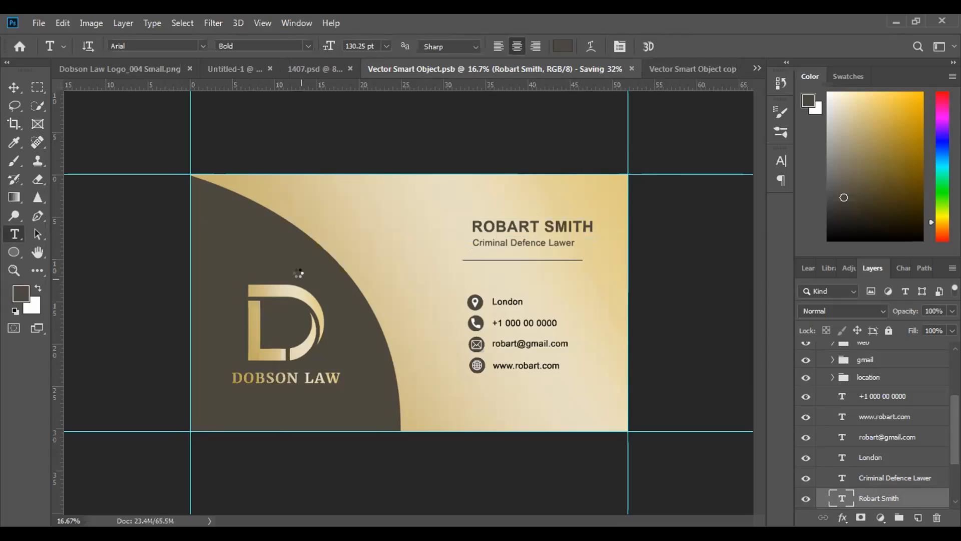
click(310, 70)
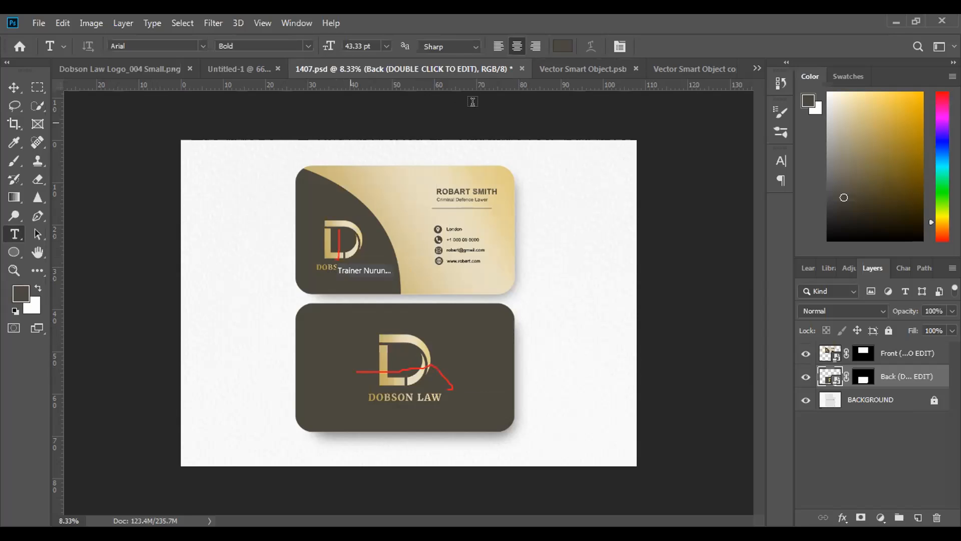
click(566, 71)
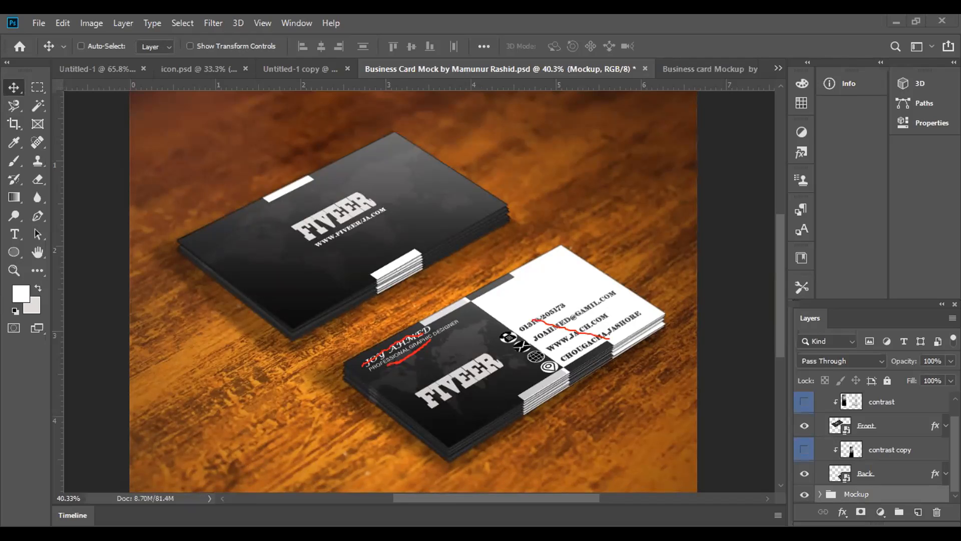
drag(533, 322, 584, 353)
drag(484, 299, 539, 260)
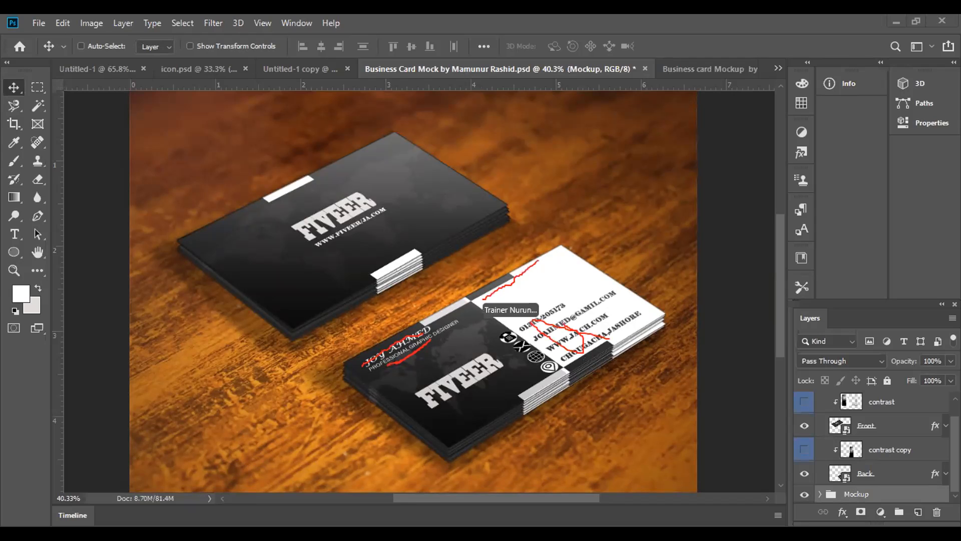
drag(422, 346, 505, 413)
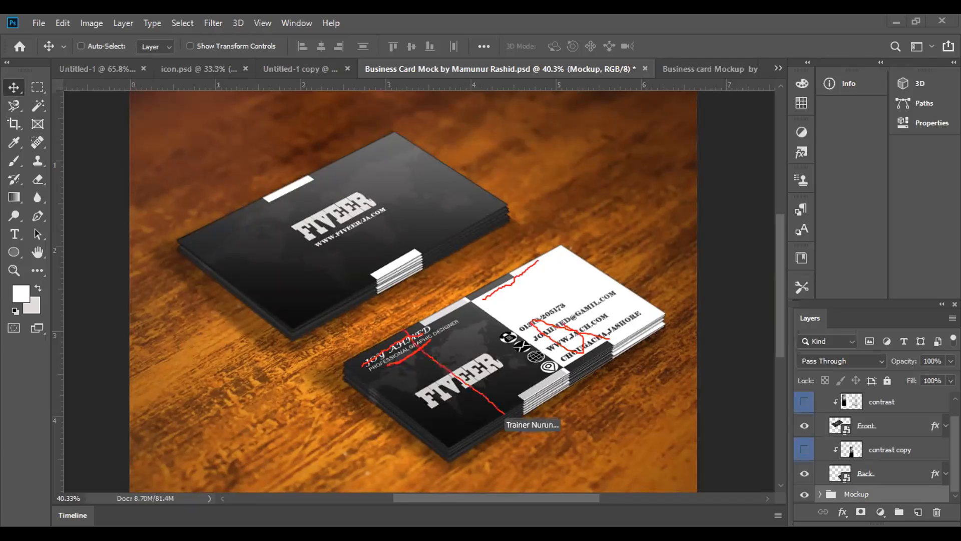
drag(472, 352, 427, 391)
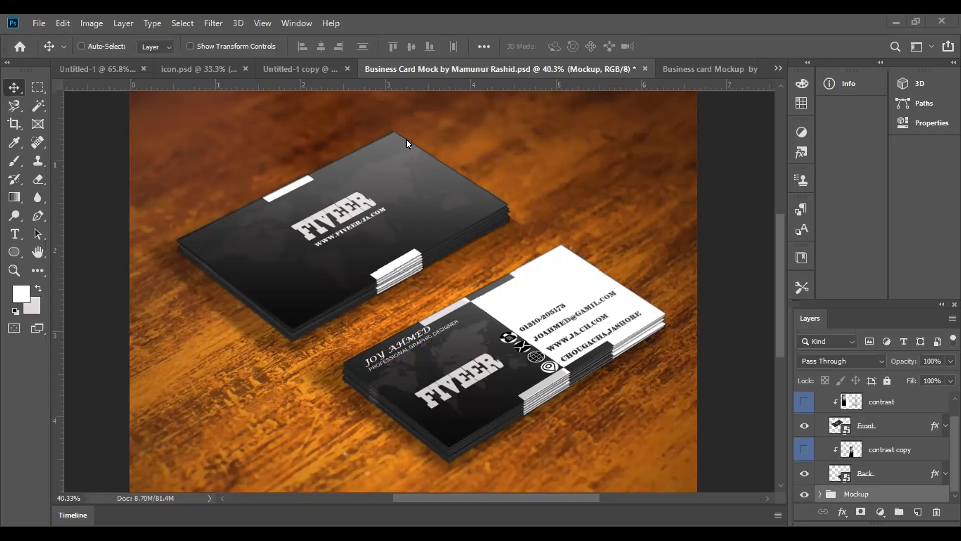
Switch to the Untitled-1 card design and clear the active selection around the card
click(91, 70)
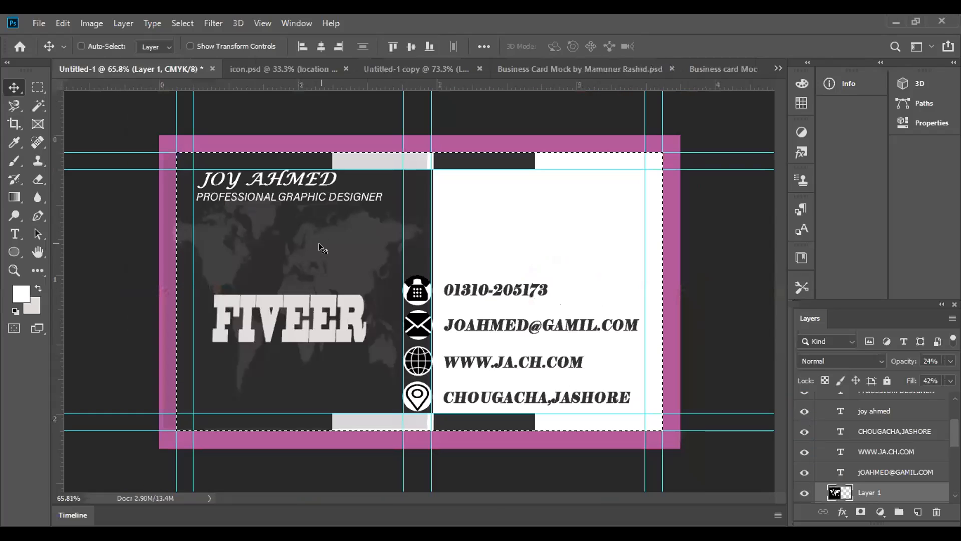
key(ctrl+d)
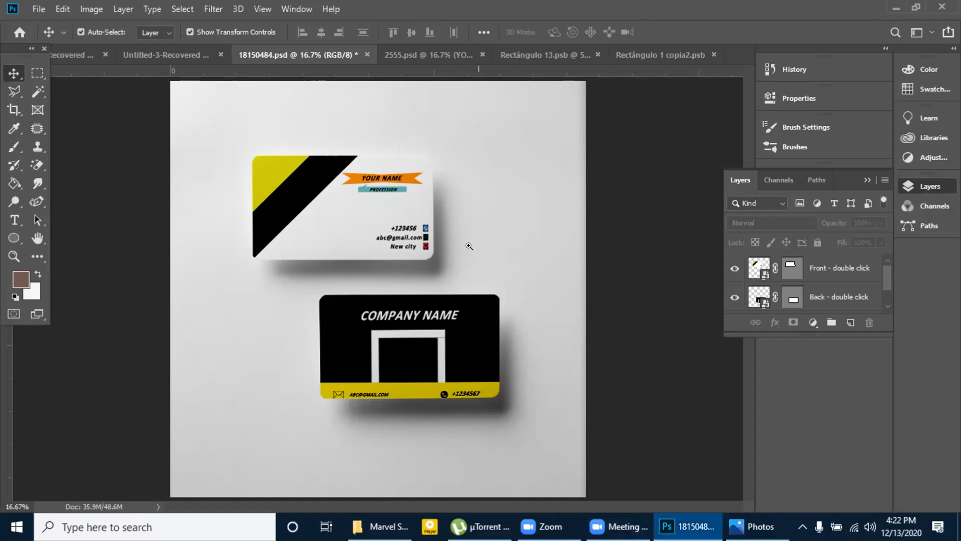
ctrl+click(465, 245)
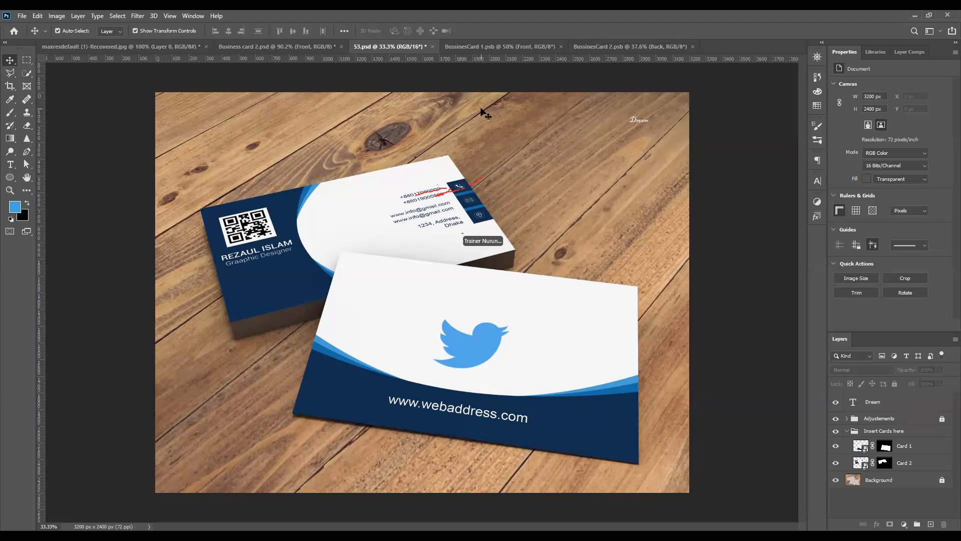
Compare the Business card 2.psd design with its cards in the 53.psd mockup, ending on the card design
click(238, 47)
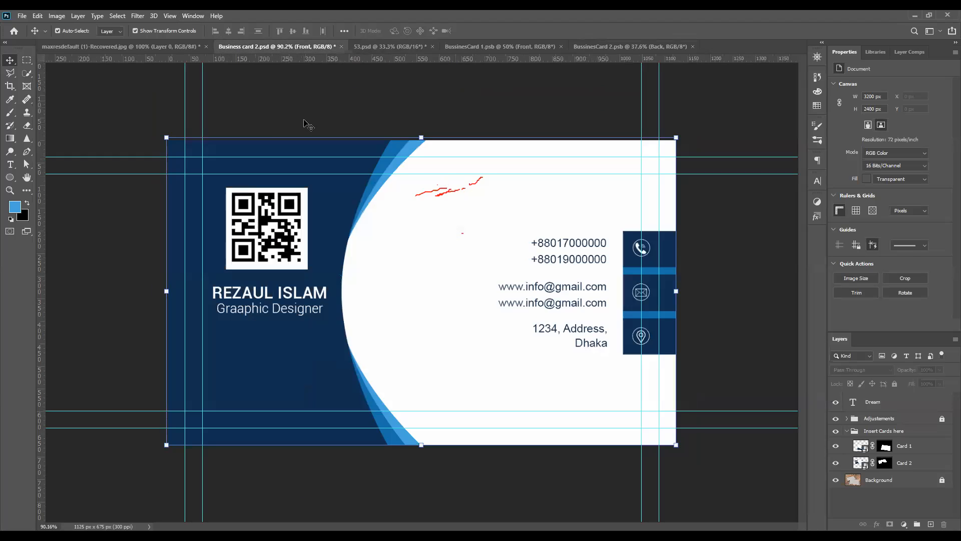
click(405, 46)
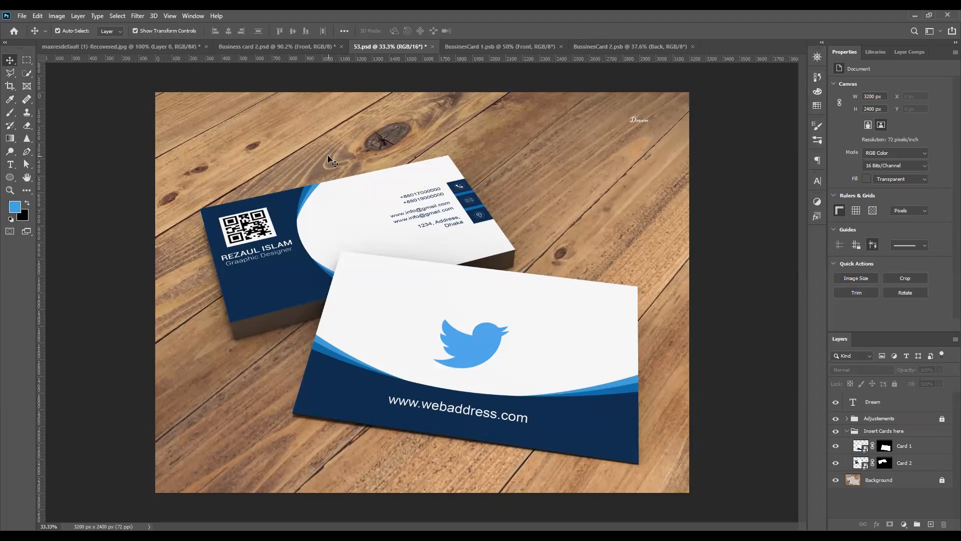
click(283, 46)
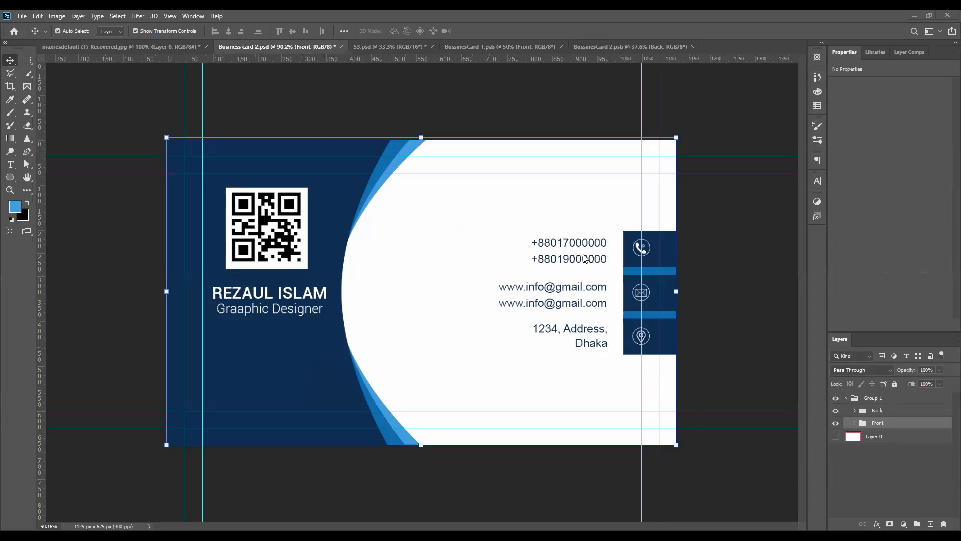
click(742, 293)
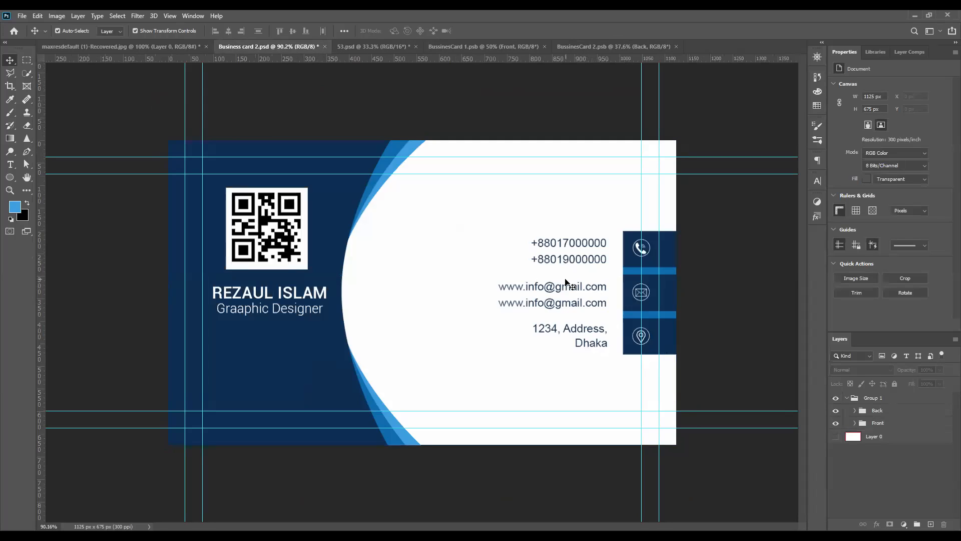
click(581, 265)
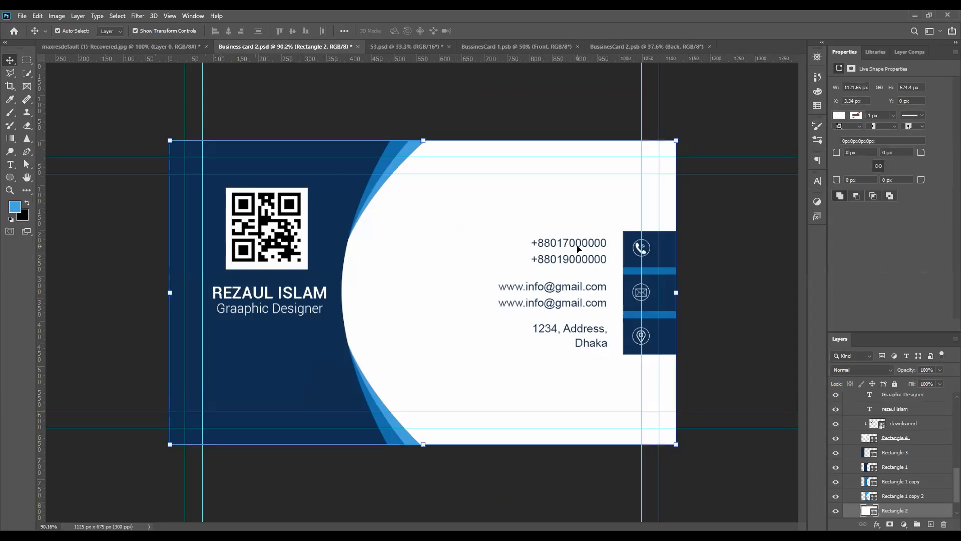
click(578, 249)
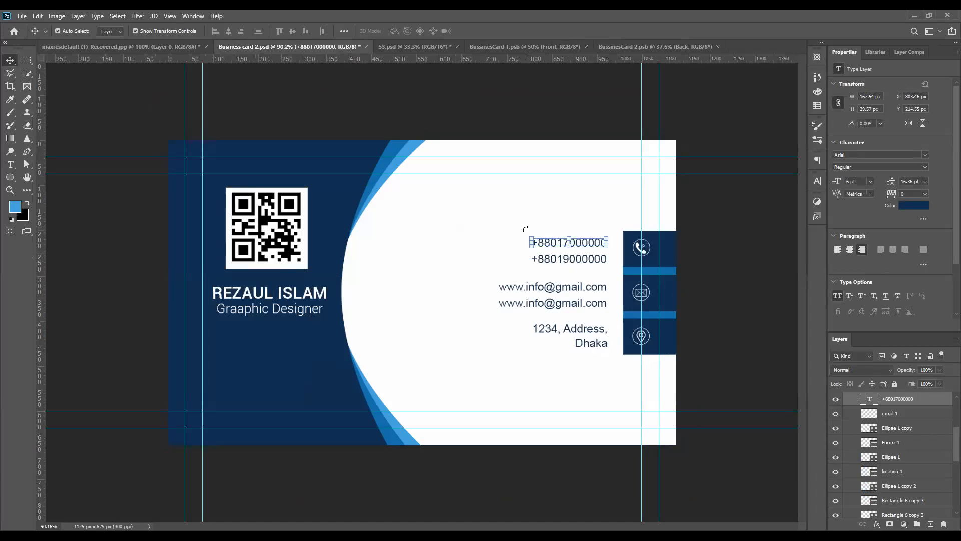
click(527, 218)
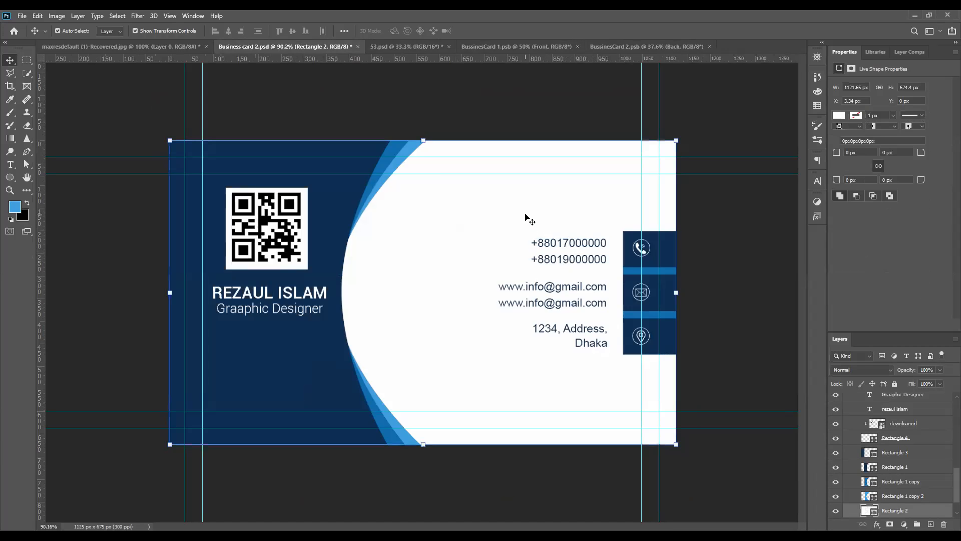
right_click(526, 216)
click(501, 209)
click(121, 16)
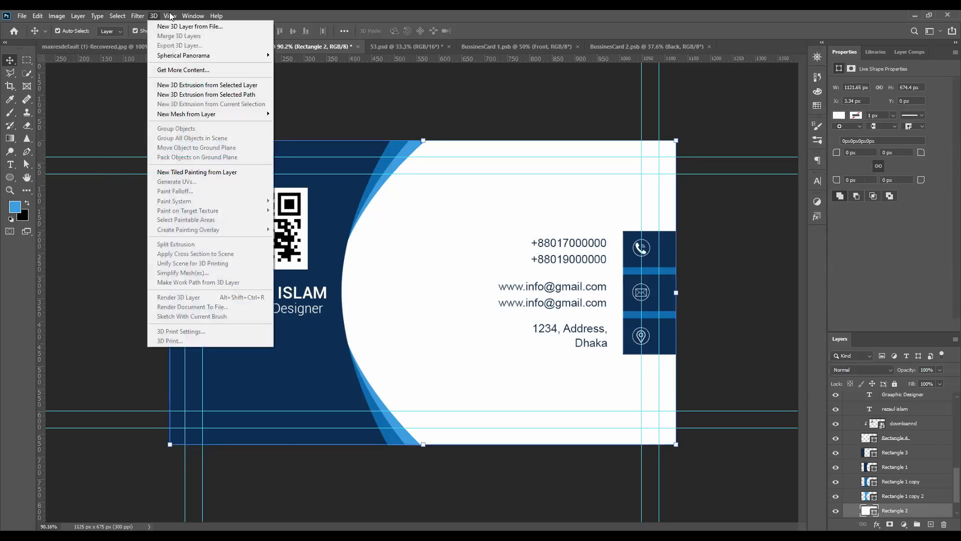
mouse_move(195, 16)
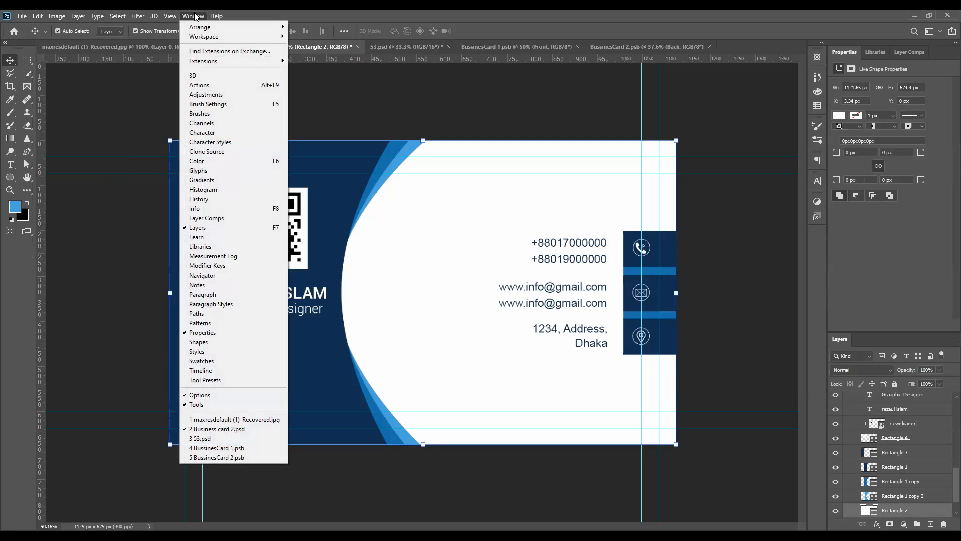
mouse_move(51, 14)
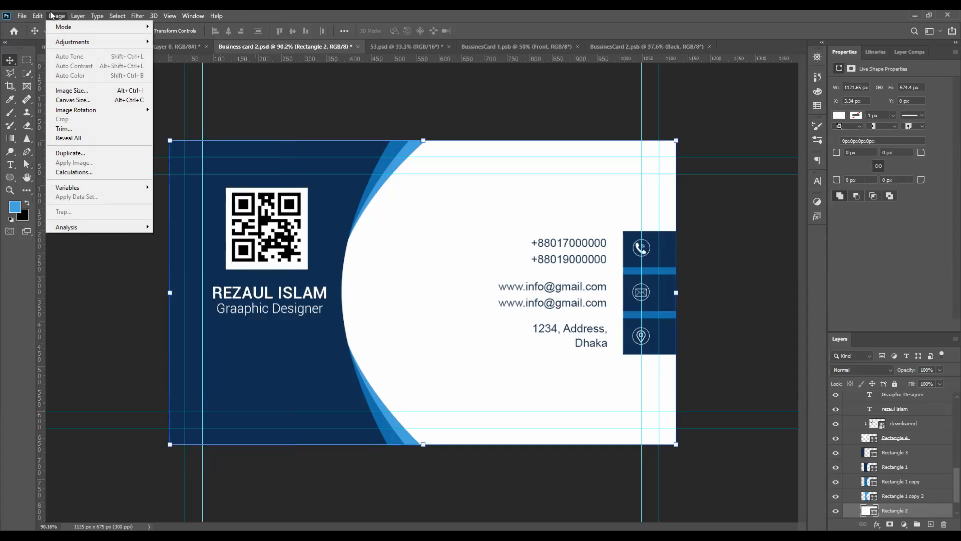
click(405, 105)
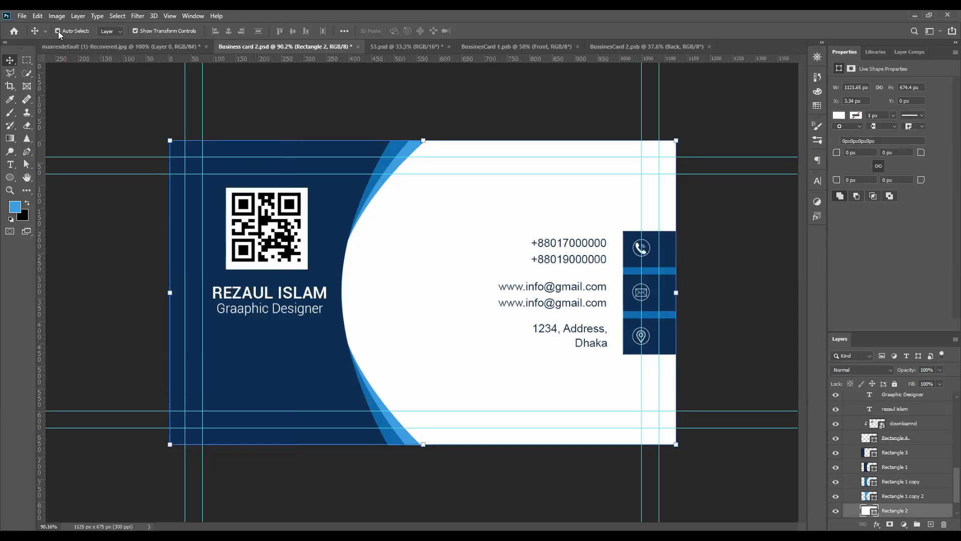
Try moving the white Rectangle 2 background across the card and undo the move
drag(540, 224, 590, 279)
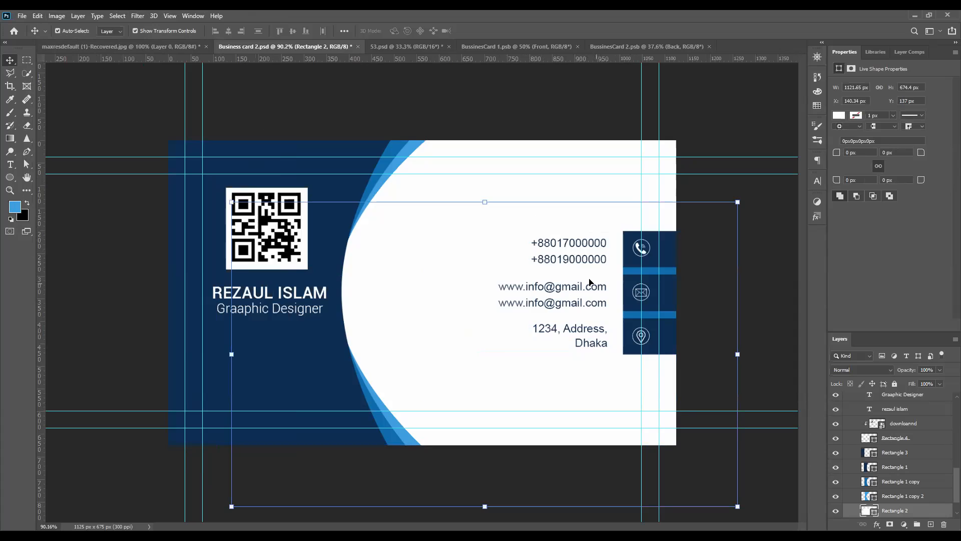
key(ctrl+z)
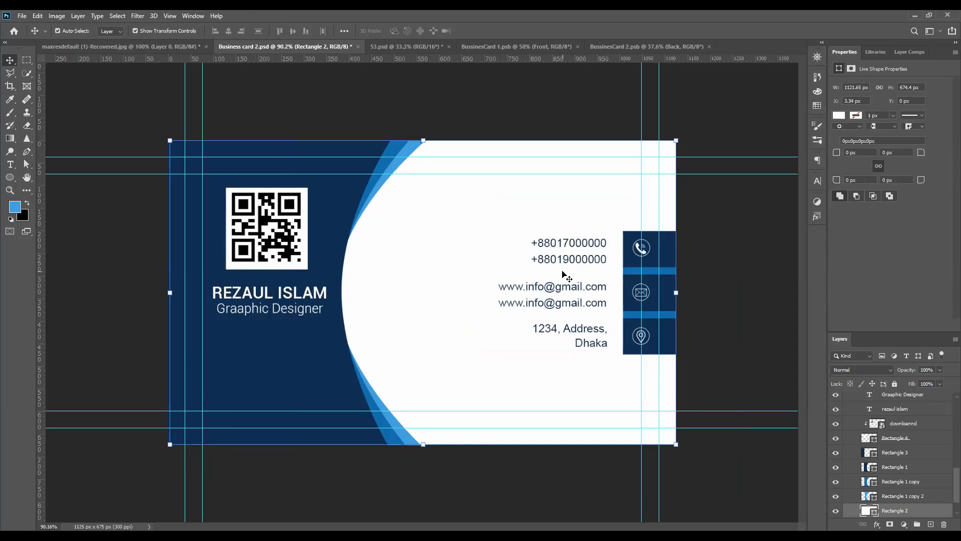
Select the white Rectangle 2 background behind the contact details and fully lock its layer
click(780, 269)
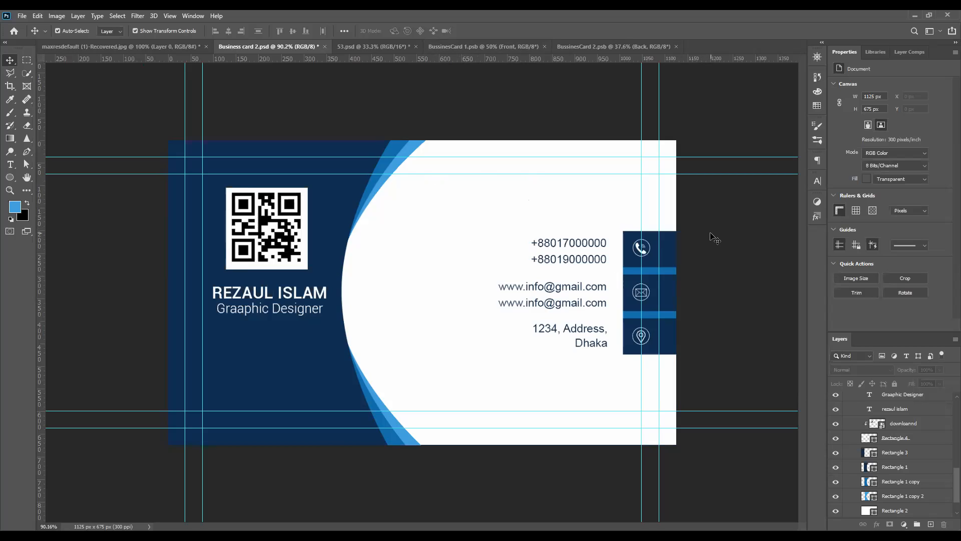
click(562, 194)
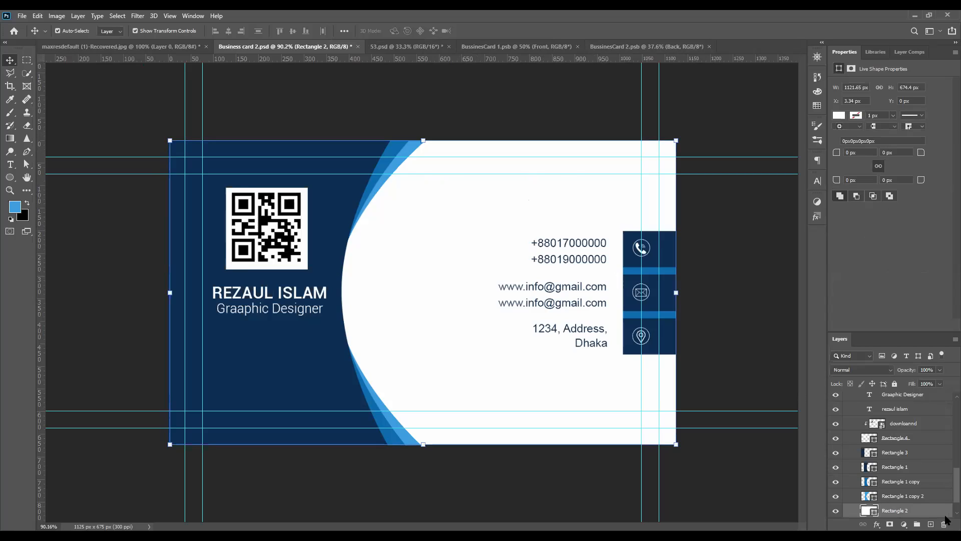
click(894, 383)
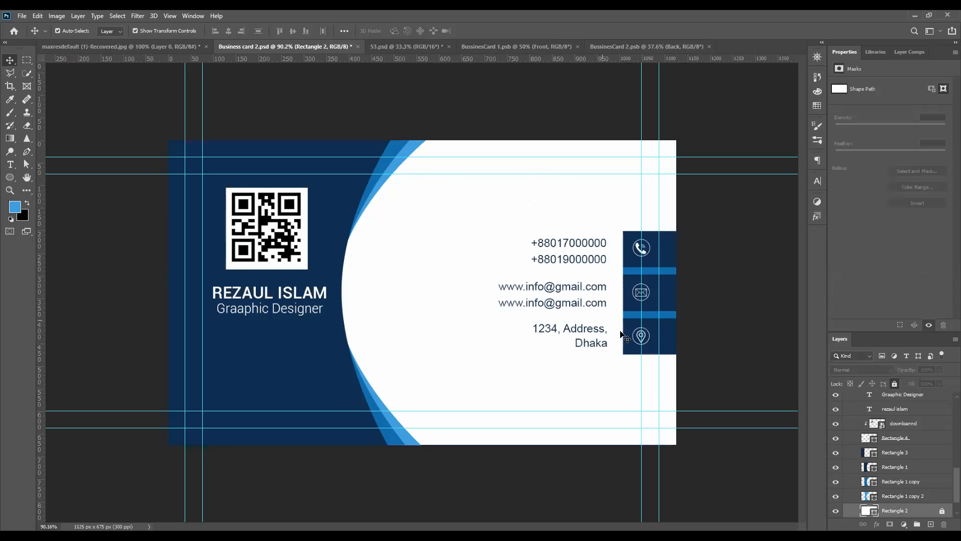
Select the Rectangle 2 background in the Front group, undo its displacement, and fully lock its layer
drag(488, 213, 632, 366)
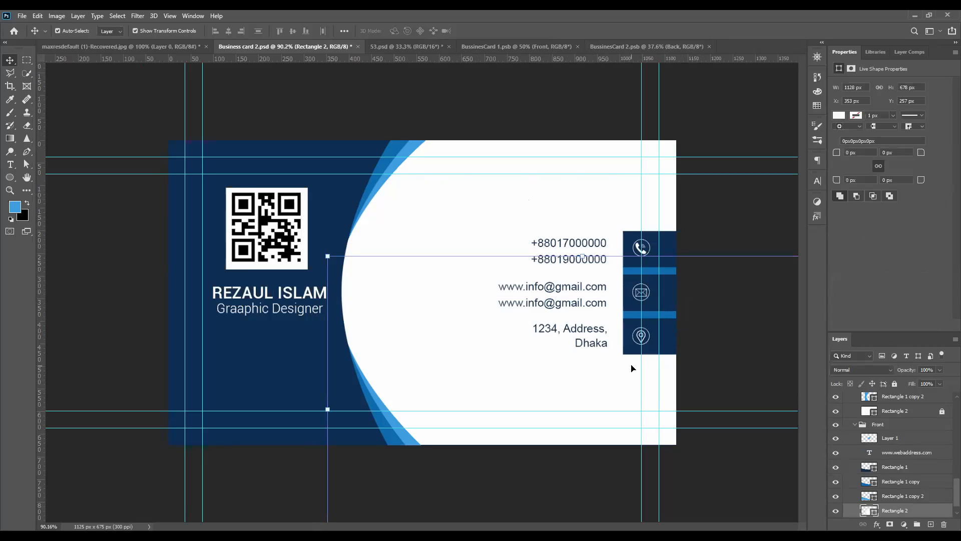
key(ctrl)
key(ctrl+z)
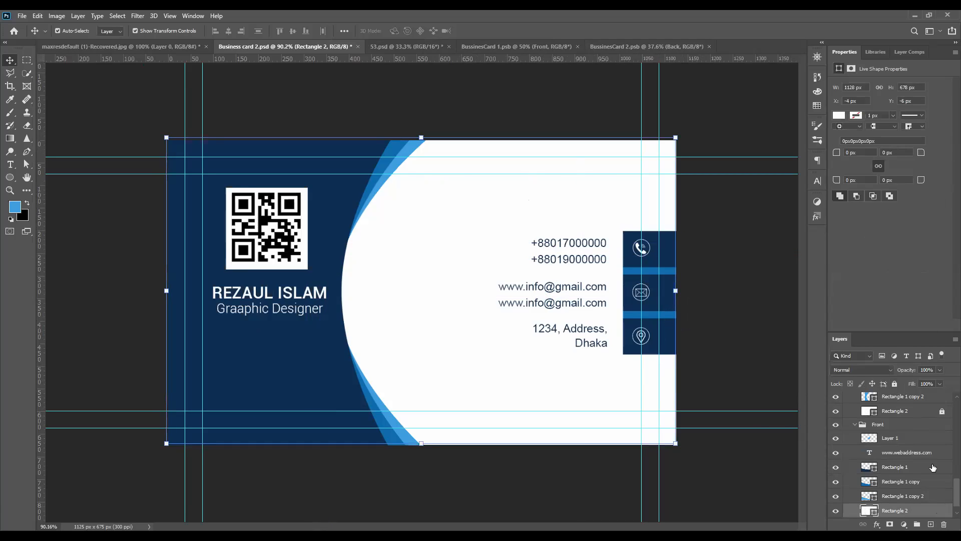
click(895, 383)
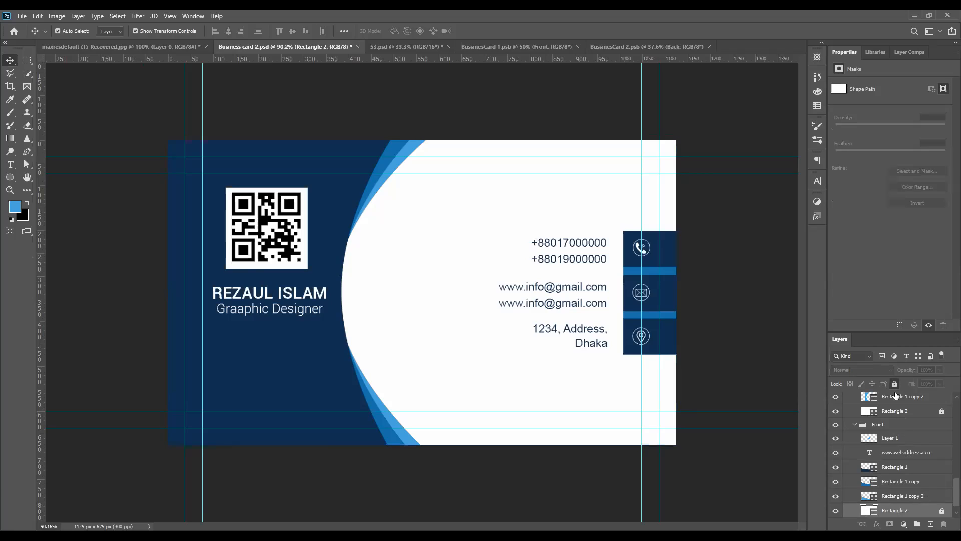
scroll(906, 478, down, 1)
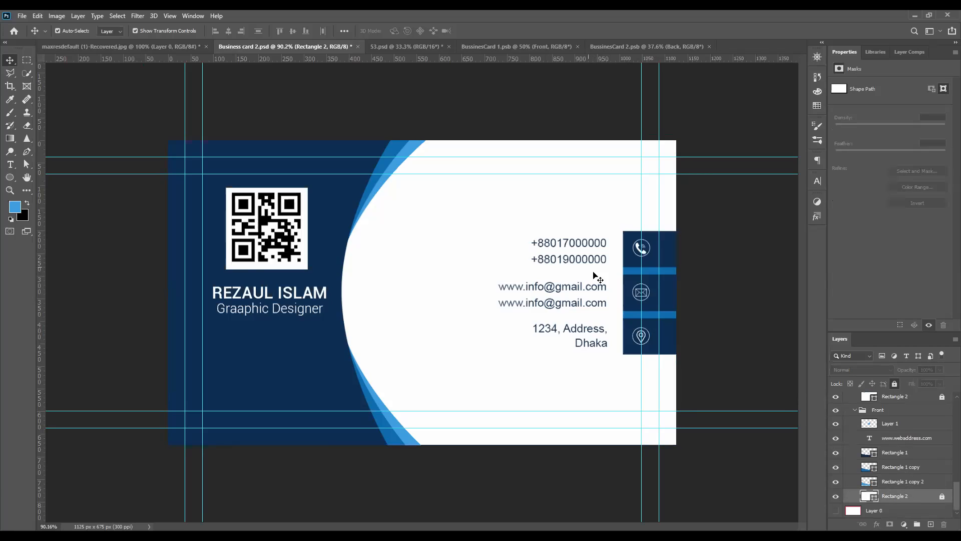
Examine the contact block in Business card 2.psd and both cards in BUSINESS CARD 3.jpg up close
drag(536, 225, 671, 346)
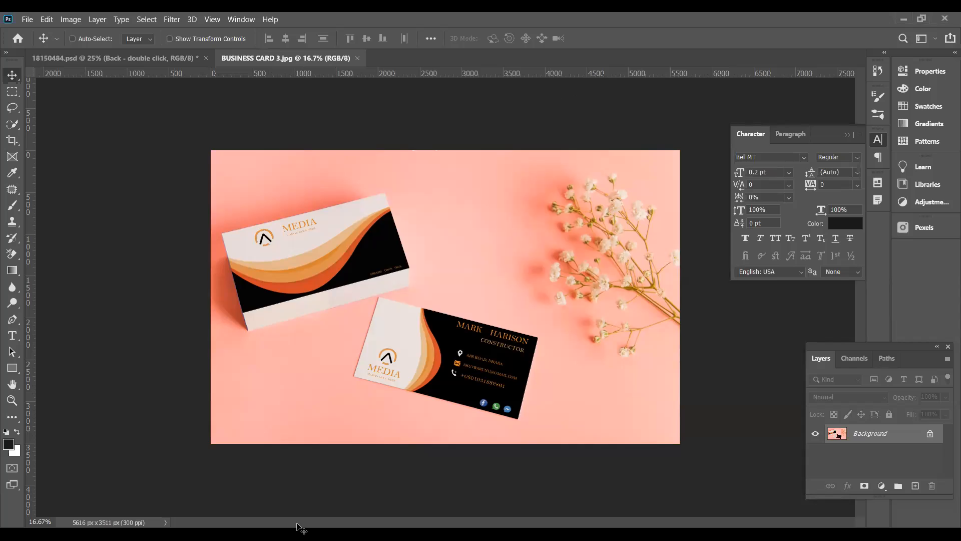
key(ctrl+plus)
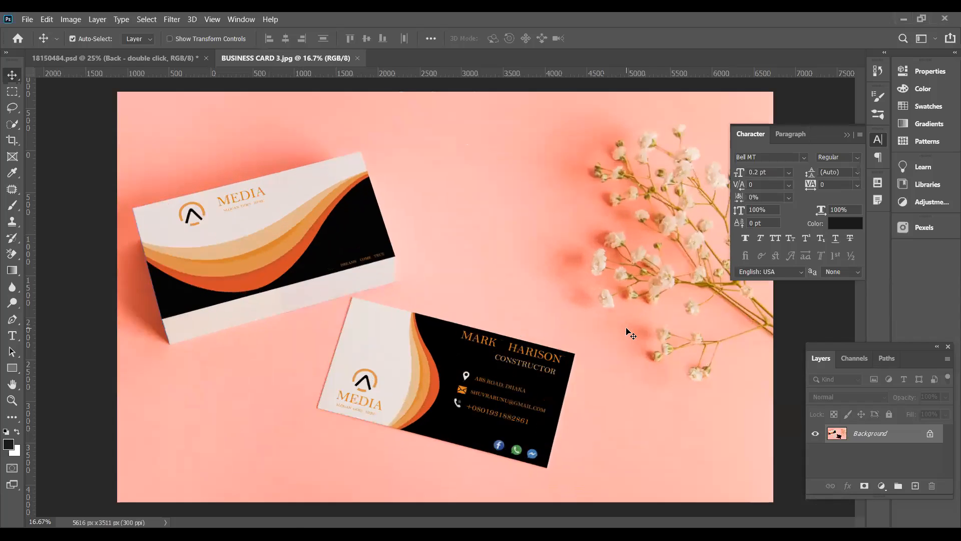
key(ctrl+plus)
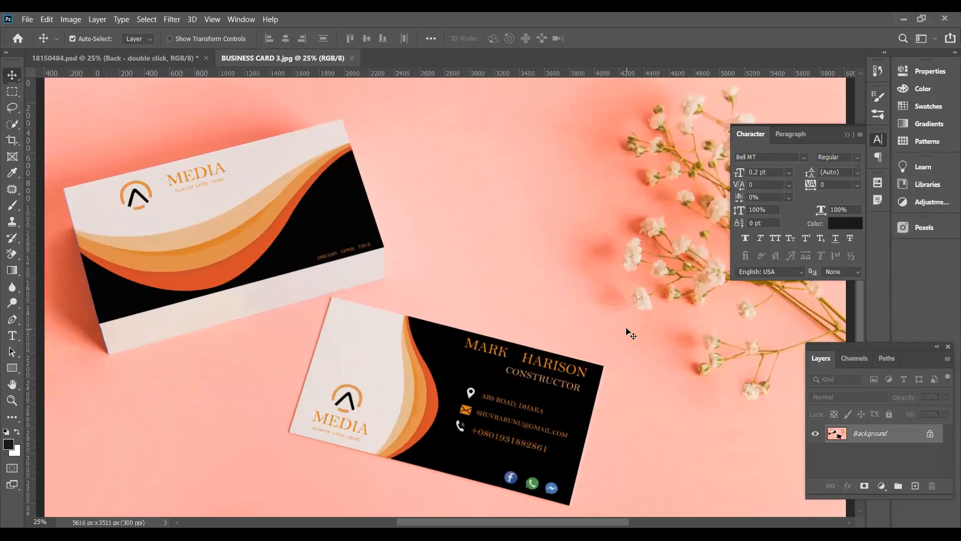
key(ctrl+minus)
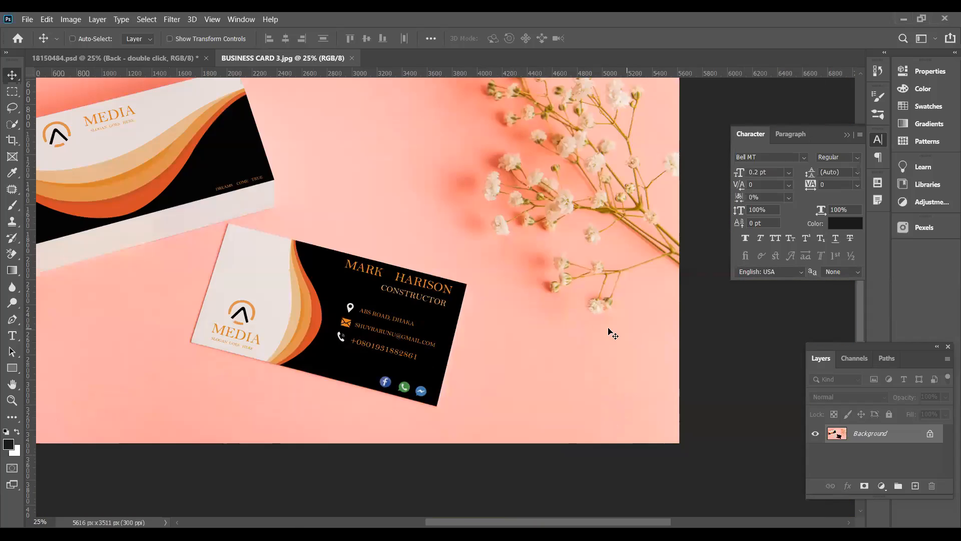
drag(363, 222, 424, 305)
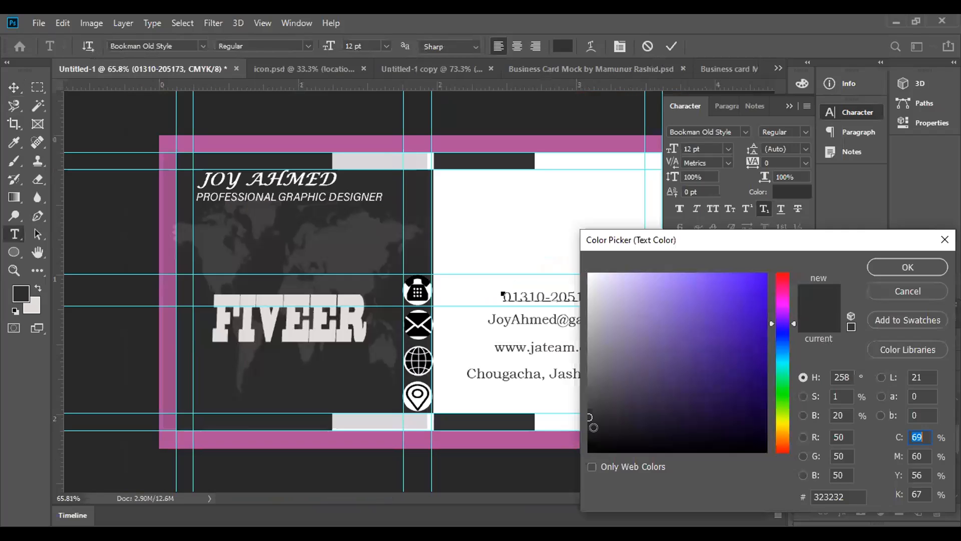
Set the phone number's text colour to black (#000000) on the Untitled-1 card and commit the text edit
click(592, 429)
click(592, 434)
drag(592, 434, 590, 450)
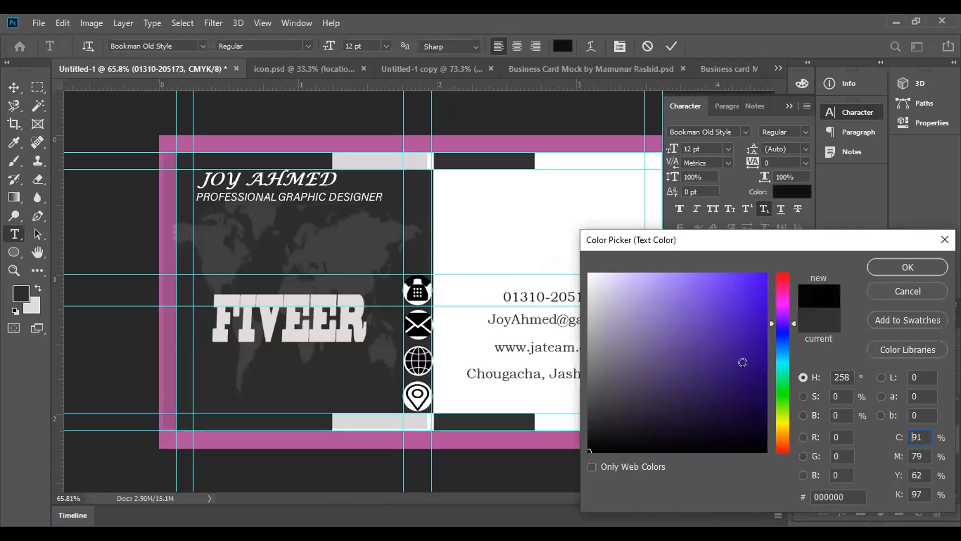
click(895, 266)
click(670, 48)
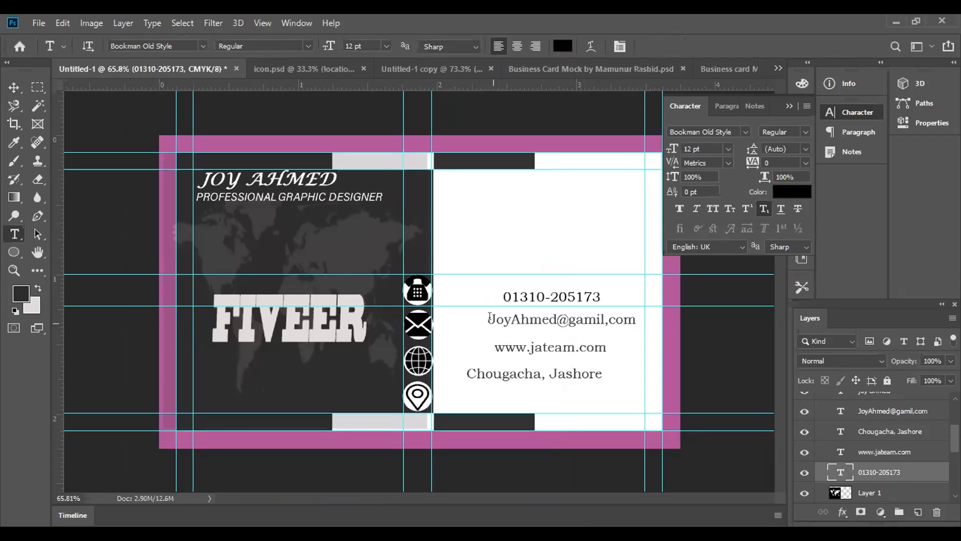
click(489, 317)
key(ctrl+shift+Right)
key(ctrl+shift+Right)
key(ctrl+shift+Right)
drag(488, 317, 646, 309)
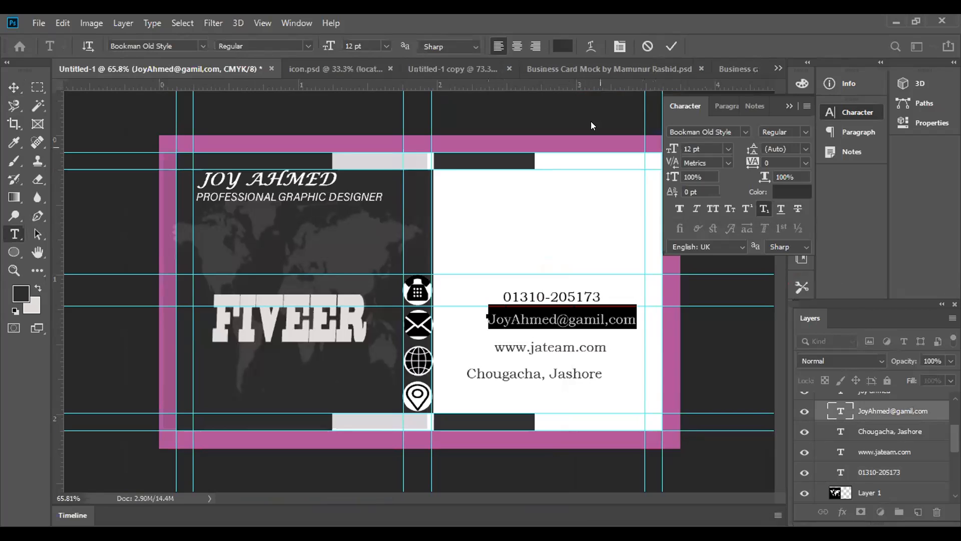
click(557, 47)
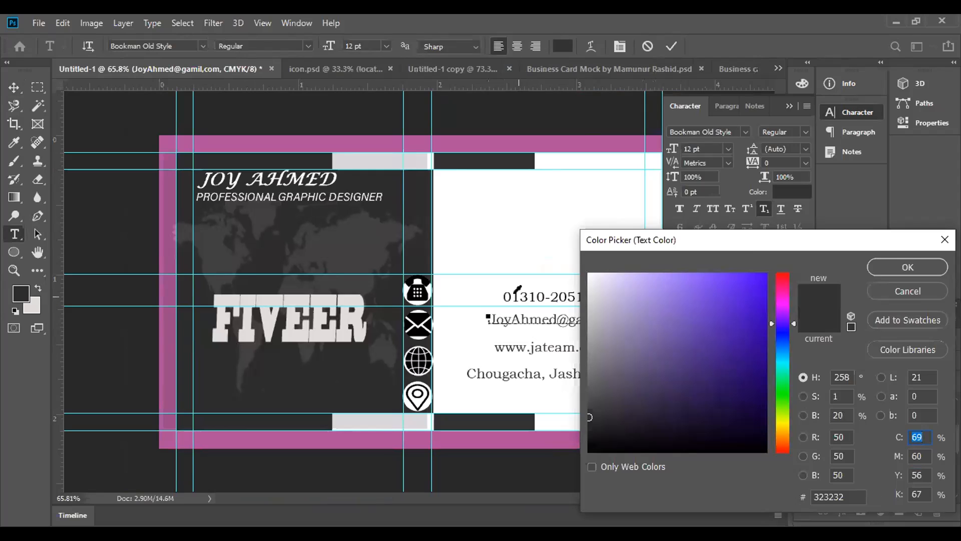
click(515, 287)
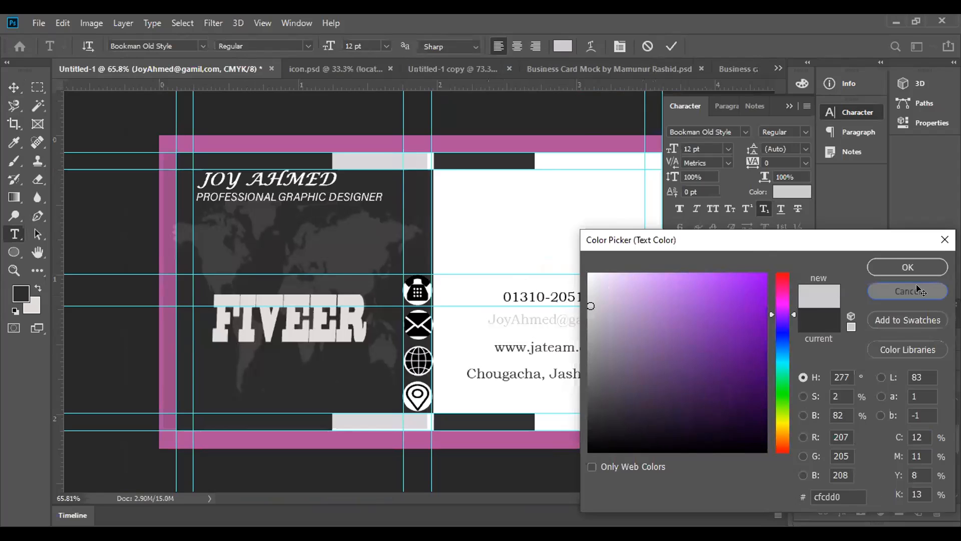
click(917, 287)
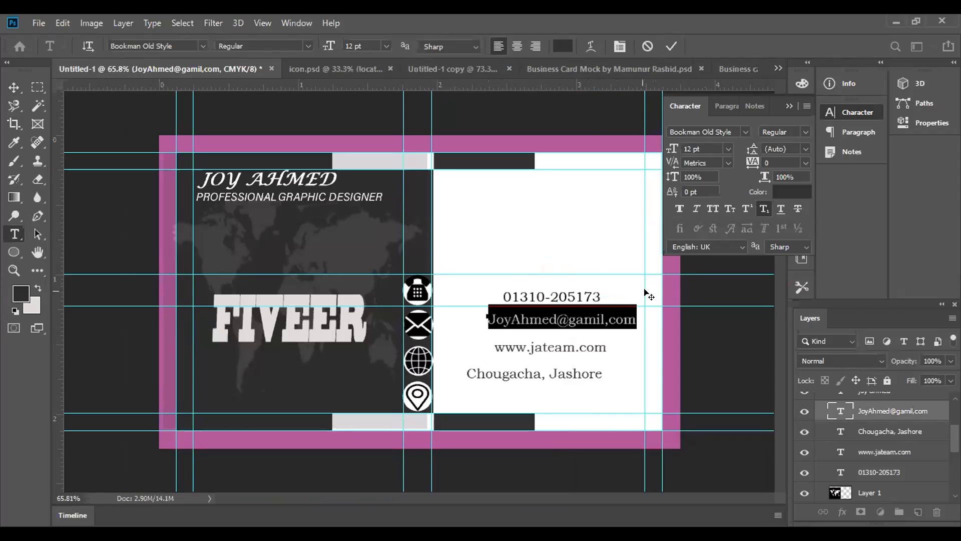
Sample black from the card with the Eyedropper as the foreground colour
scroll(545, 304, up, 2)
scroll(544, 302, up, 1)
click(14, 142)
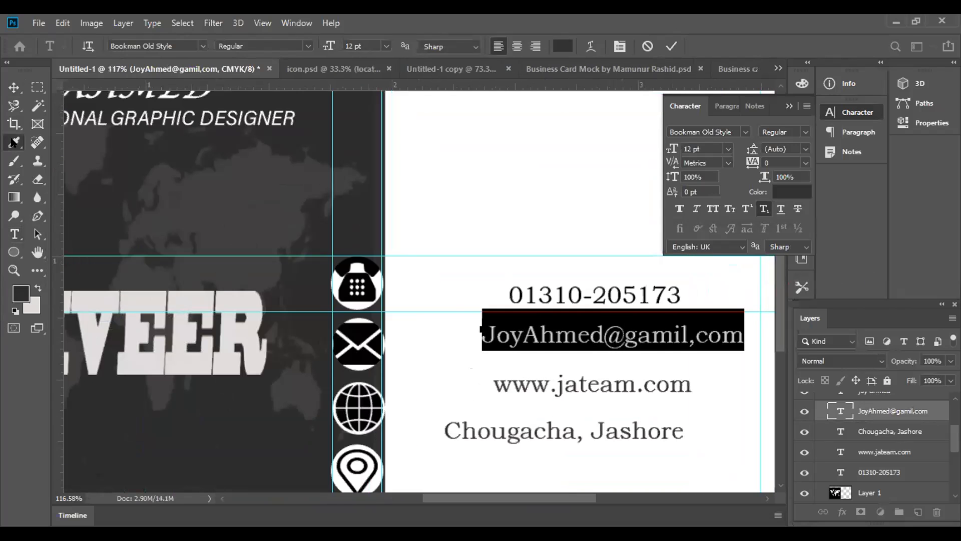
scroll(547, 316, up, 2)
scroll(549, 312, up, 1)
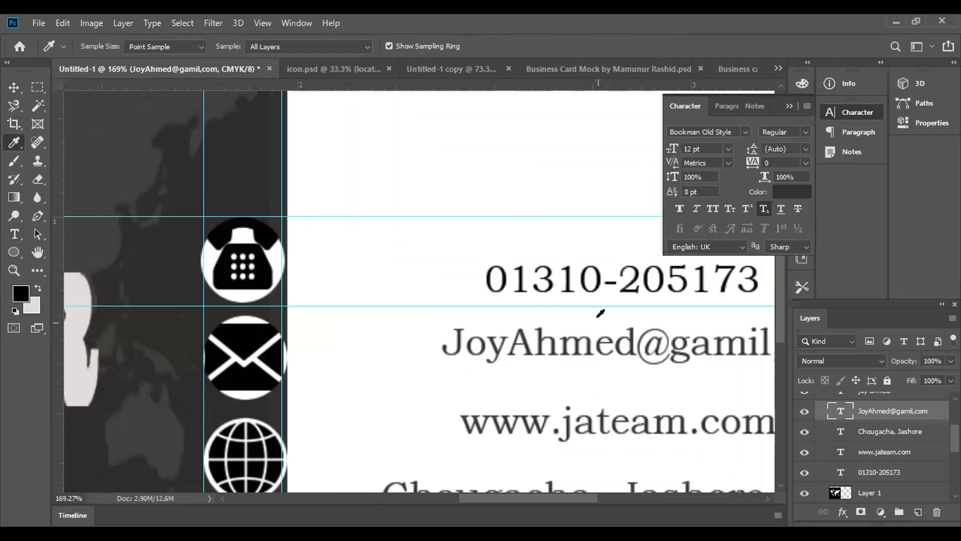
scroll(601, 314, down, 4)
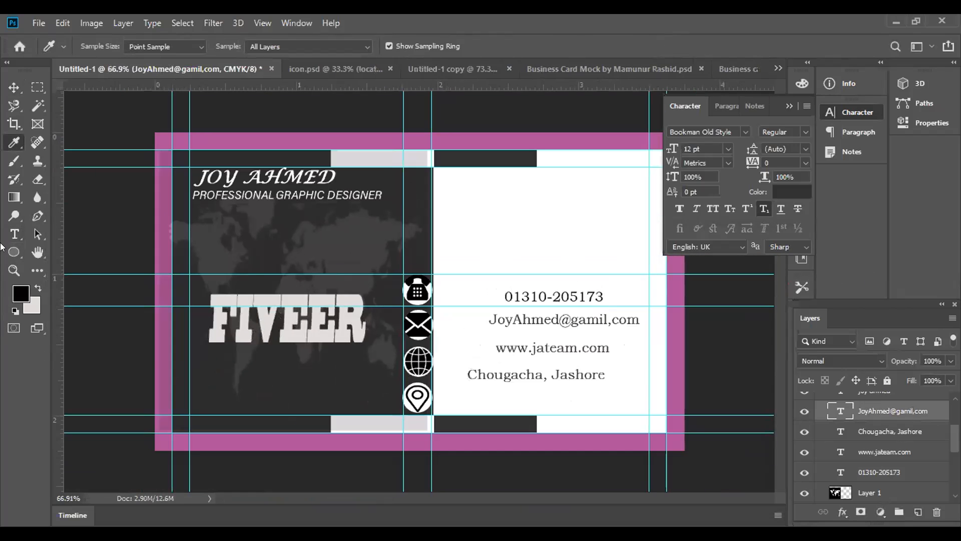
Recolour the e-mail line's text with the black foreground colour (#000000) and commit the edit
click(14, 234)
drag(490, 316, 635, 306)
click(563, 46)
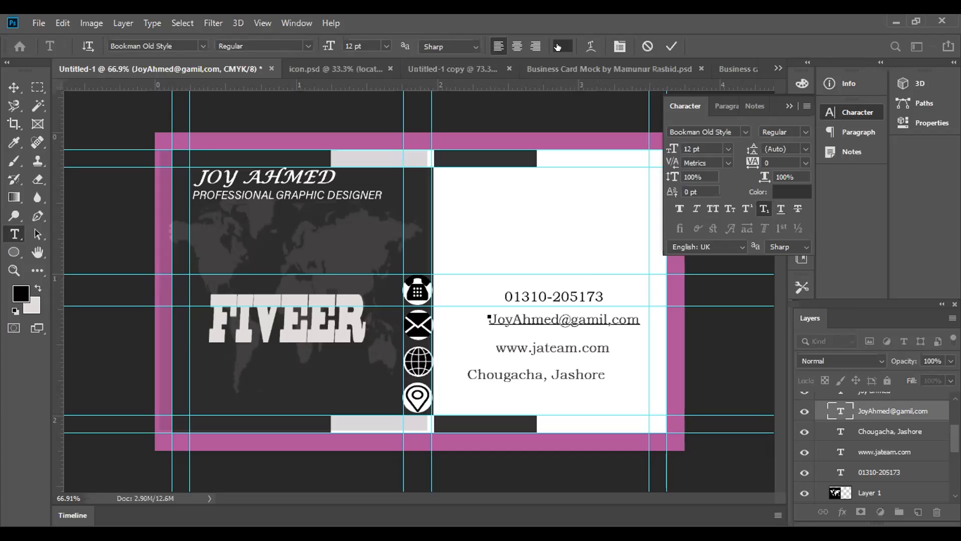
click(18, 291)
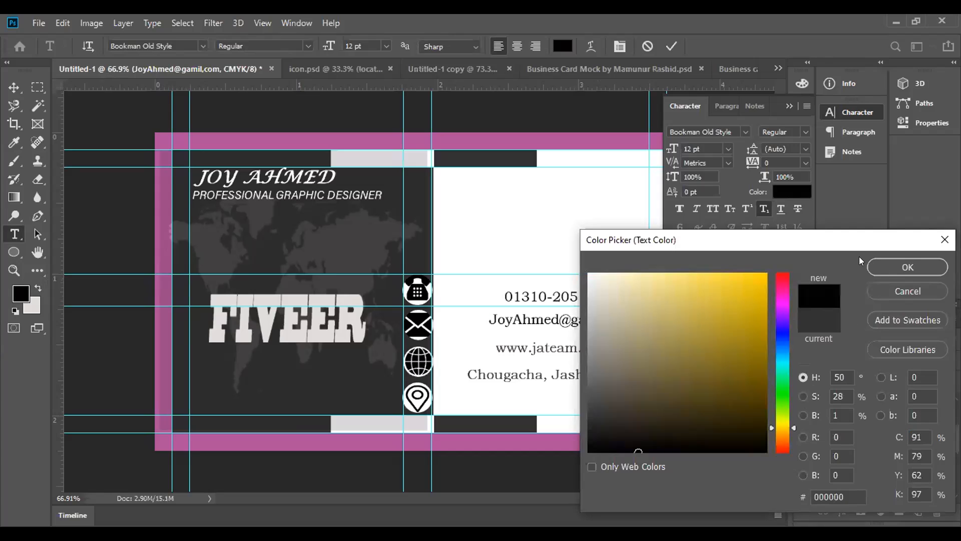
key(Return)
click(671, 46)
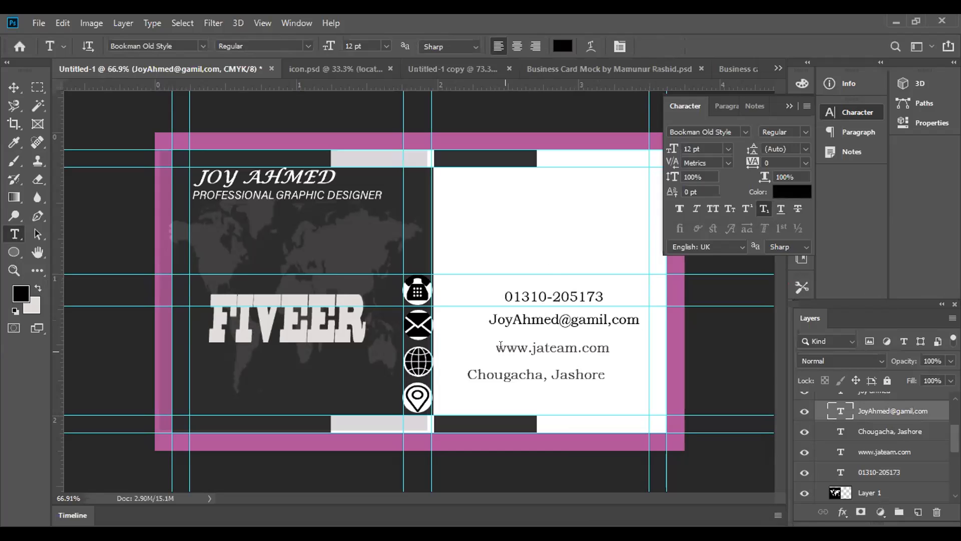
drag(496, 347, 624, 346)
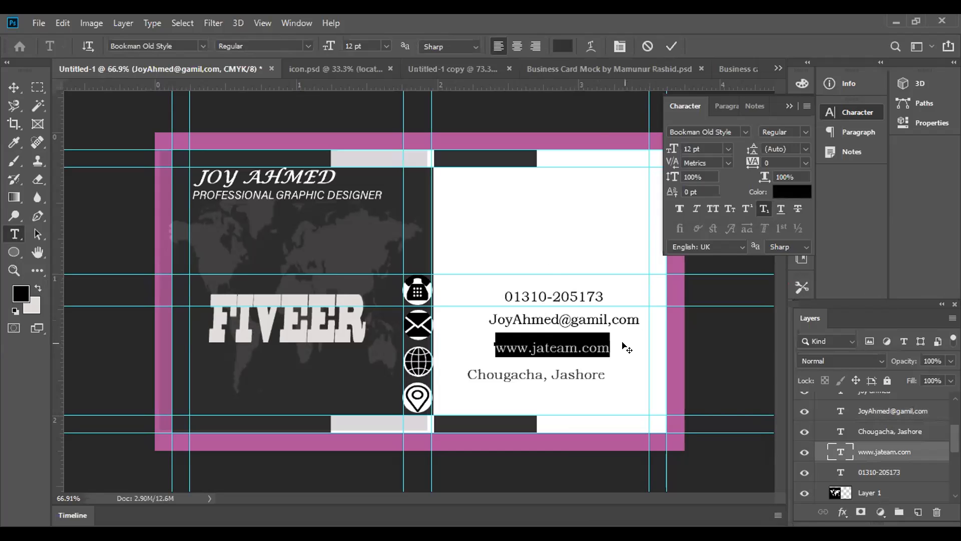
click(561, 46)
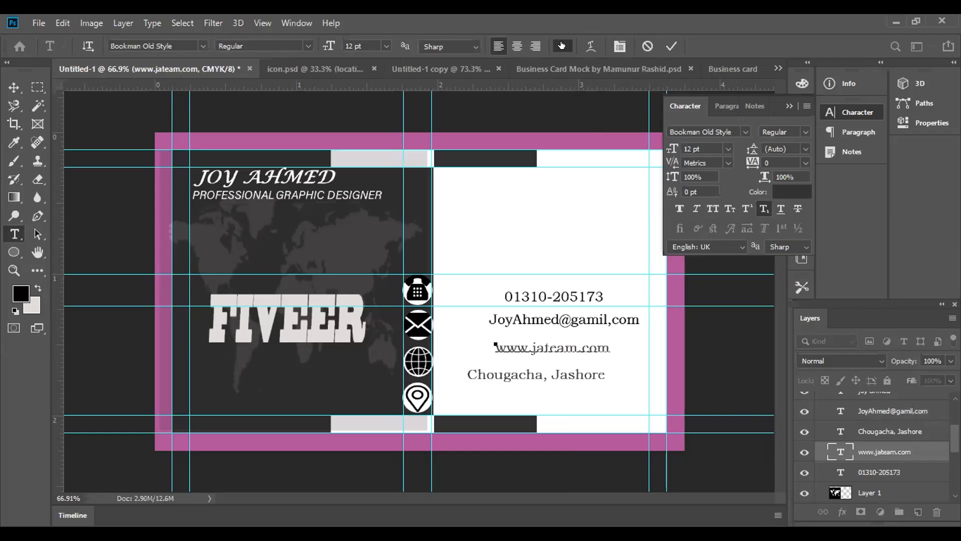
click(908, 266)
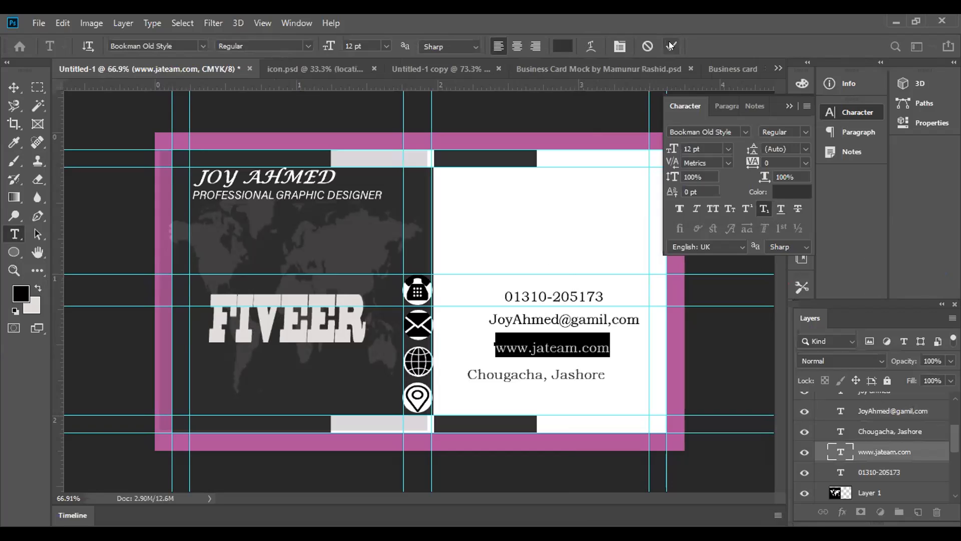
click(671, 46)
Recolour the website line's text with the black foreground colour (#000000) and commit the edit
drag(496, 347, 611, 348)
click(562, 46)
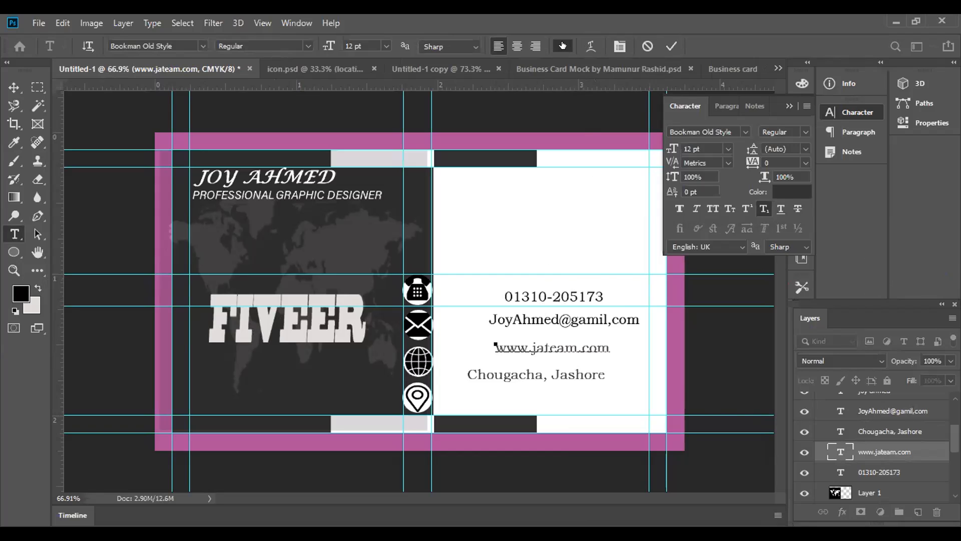
click(19, 289)
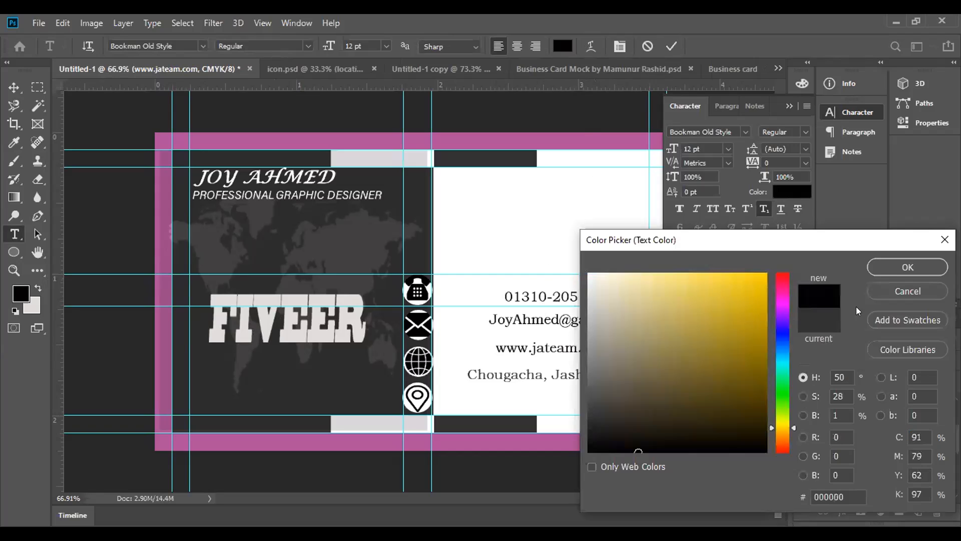
click(903, 270)
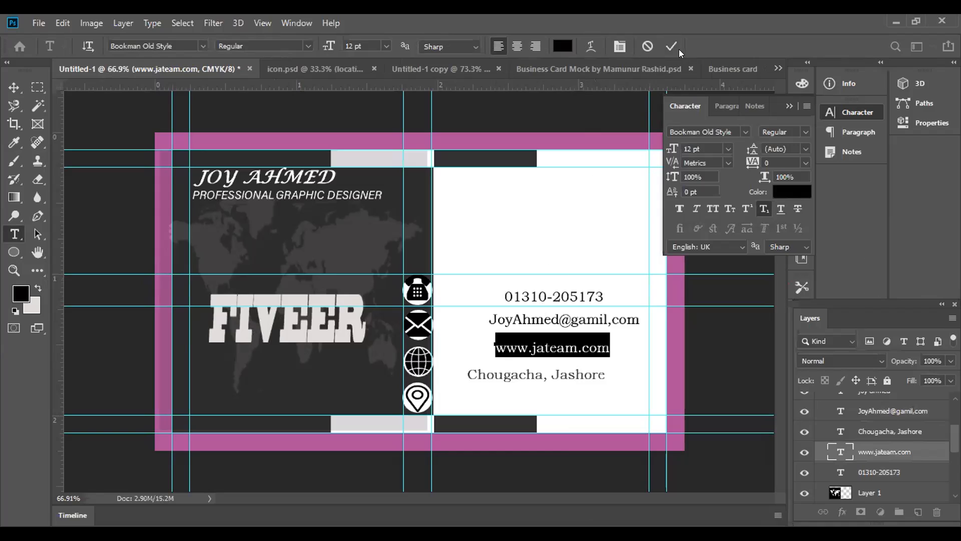
click(671, 46)
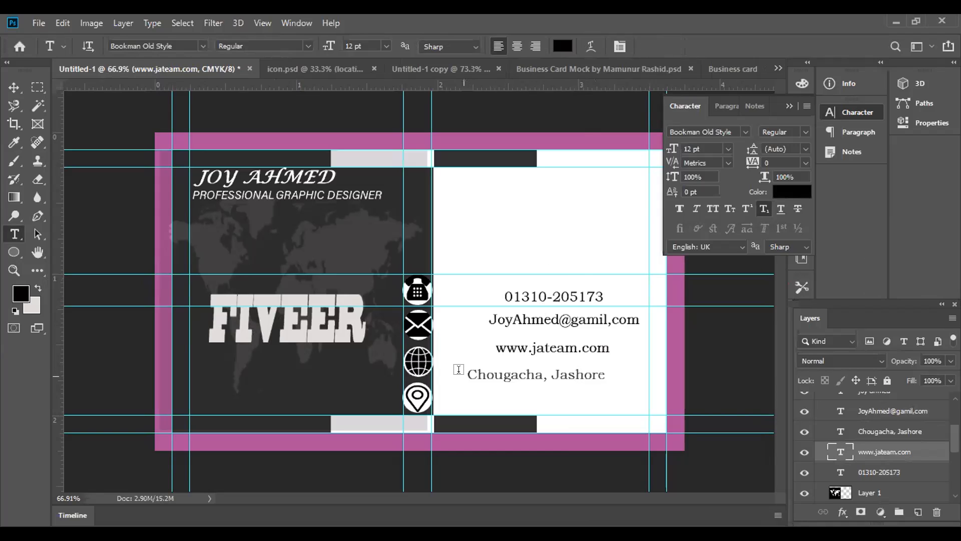
Discard the stray text layer and recolour the address line with the black foreground colour
drag(463, 367, 514, 370)
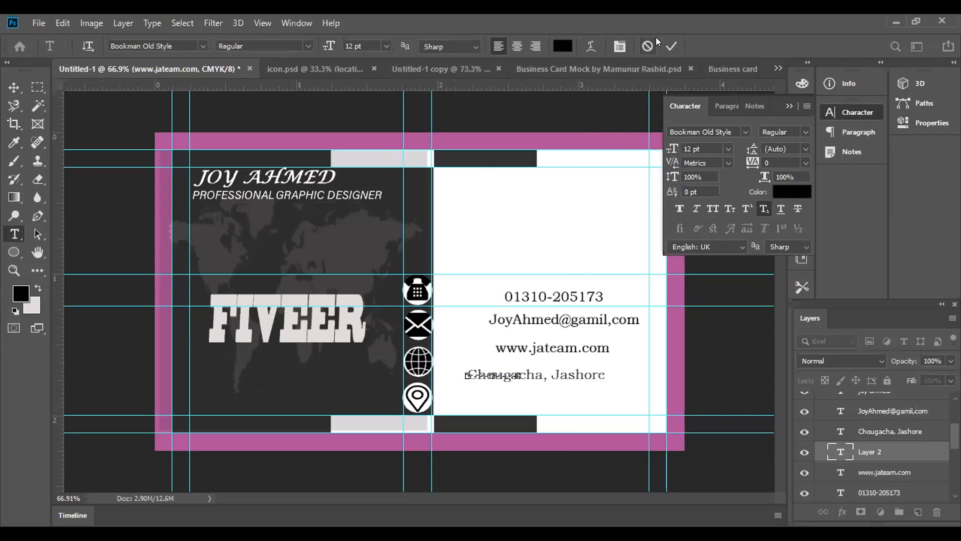
click(648, 48)
click(469, 373)
drag(469, 373, 623, 368)
click(567, 46)
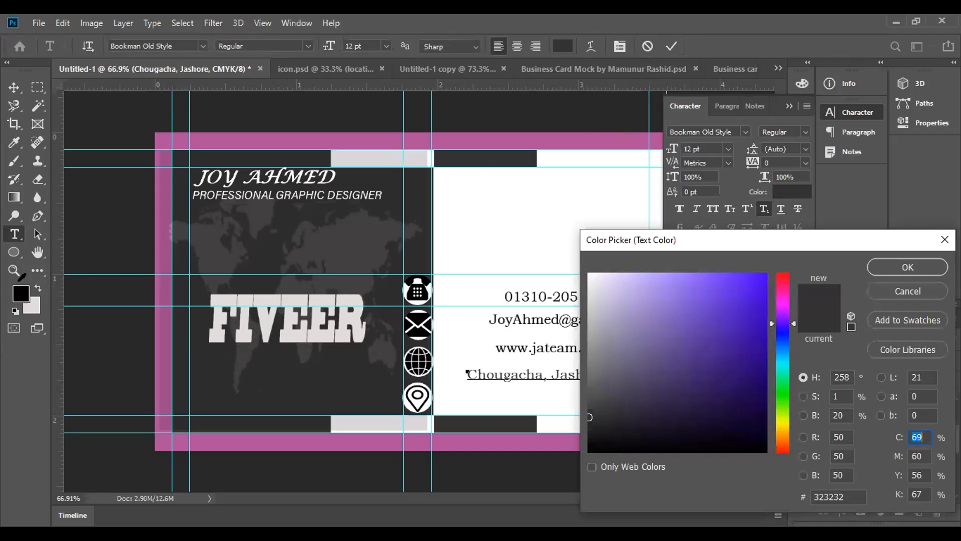
click(20, 288)
click(891, 271)
click(671, 46)
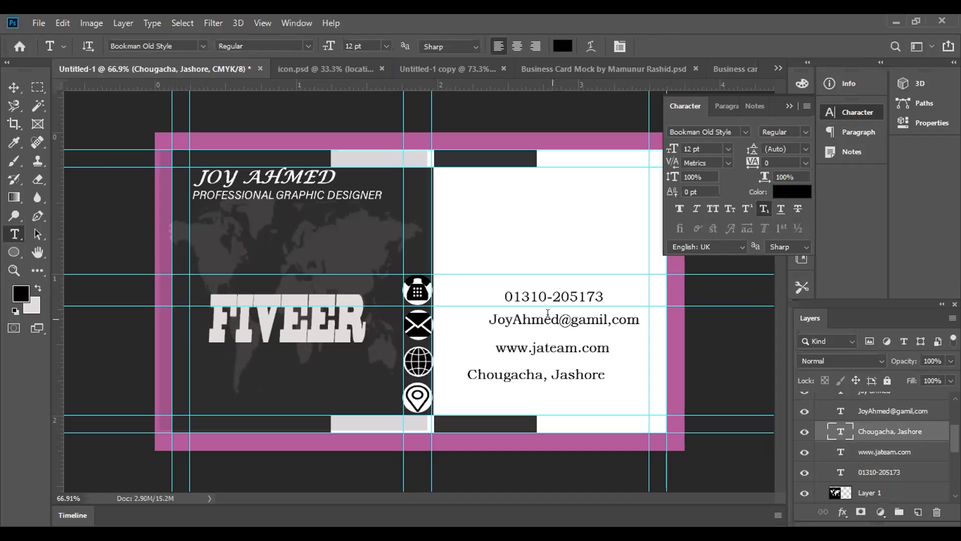
Move the phone number text closer to the telephone icon and line it up with the icon's height
click(12, 89)
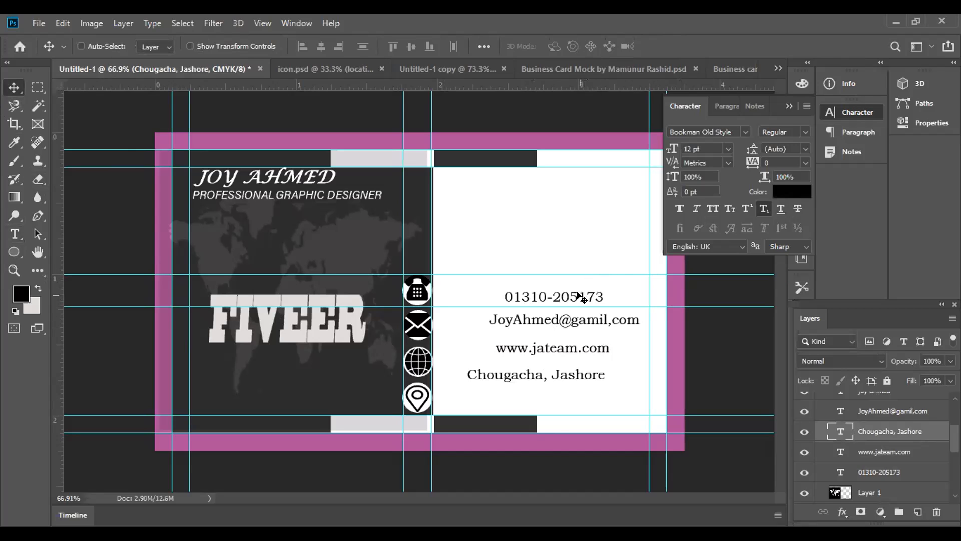
click(862, 472)
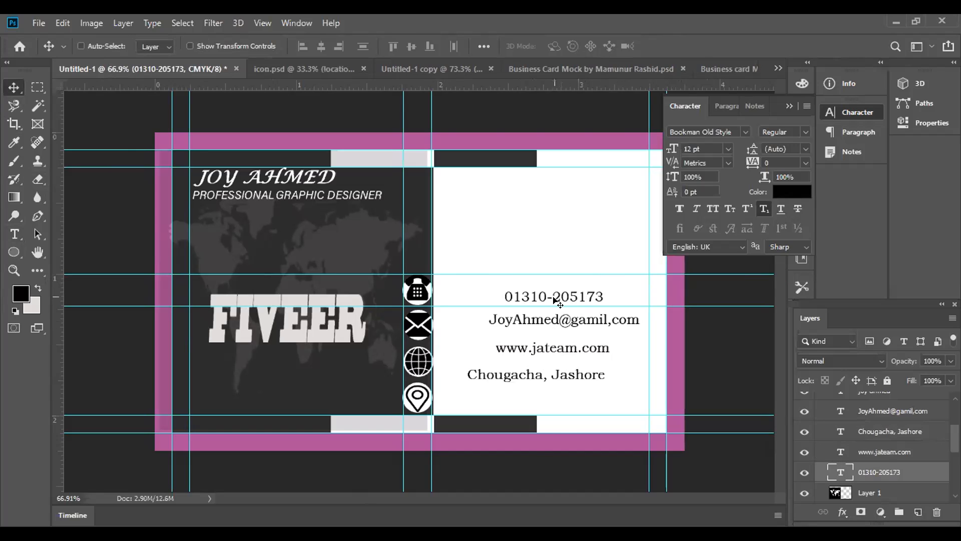
drag(553, 300, 516, 291)
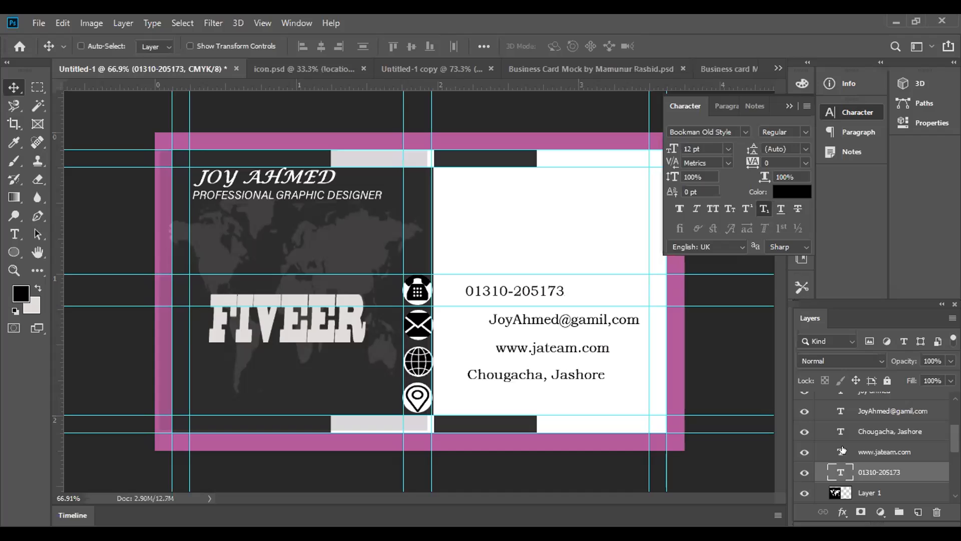
Collapse the Text and rectanglae layer groups and expand the Image group
scroll(842, 449, up, 3)
click(820, 400)
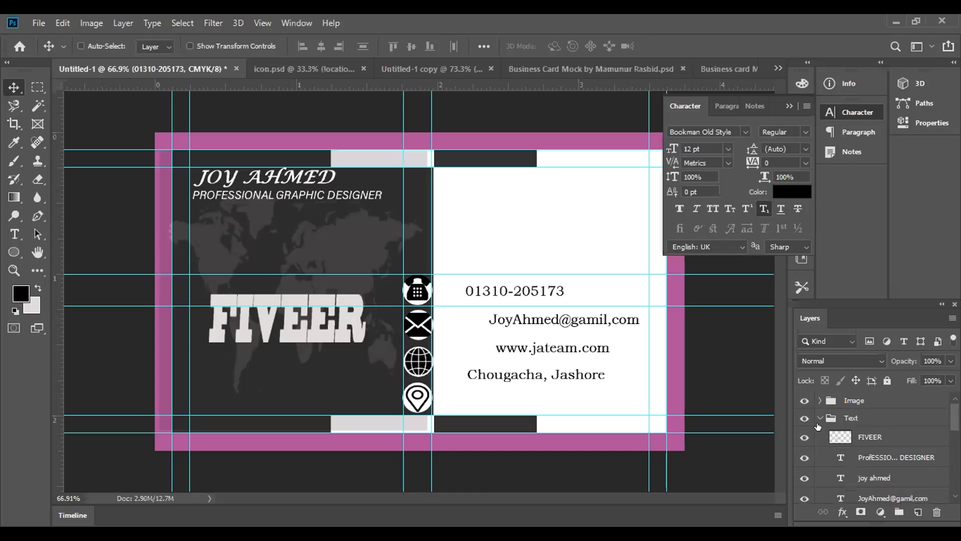
click(819, 419)
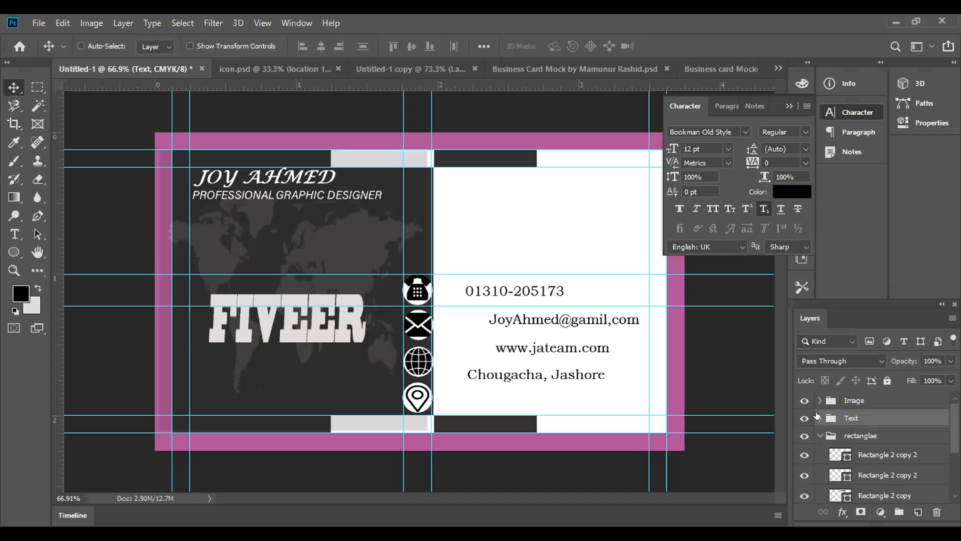
click(820, 436)
click(820, 401)
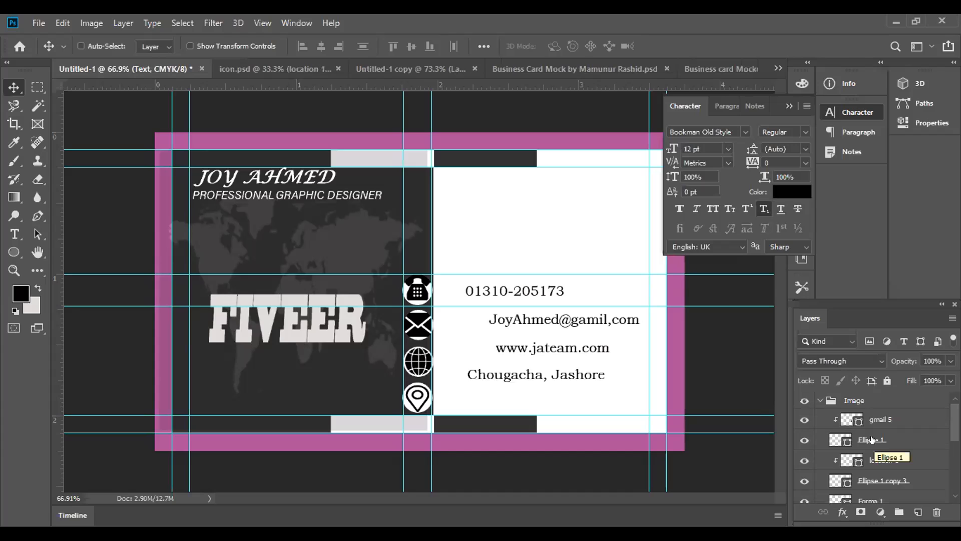
click(875, 417)
scroll(874, 417, down, 3)
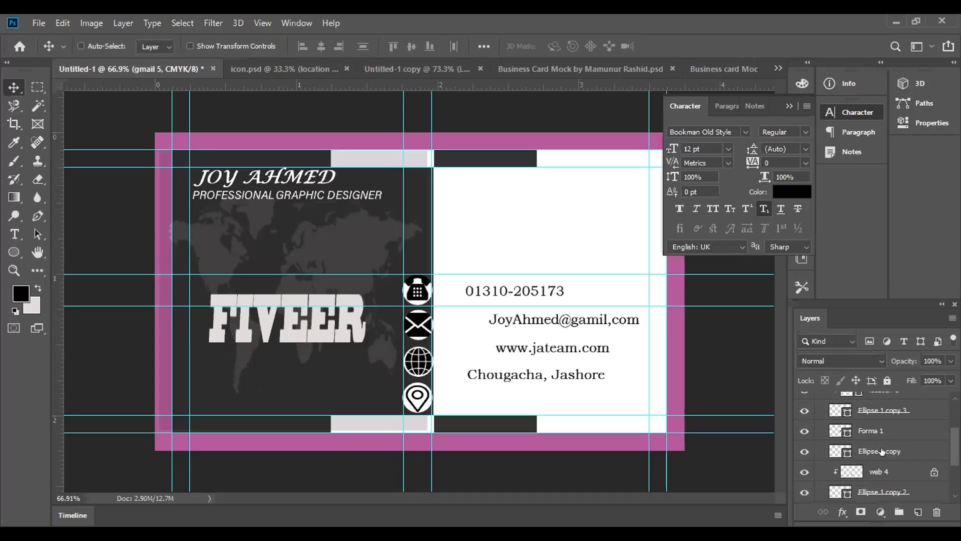
scroll(877, 458, down, 3)
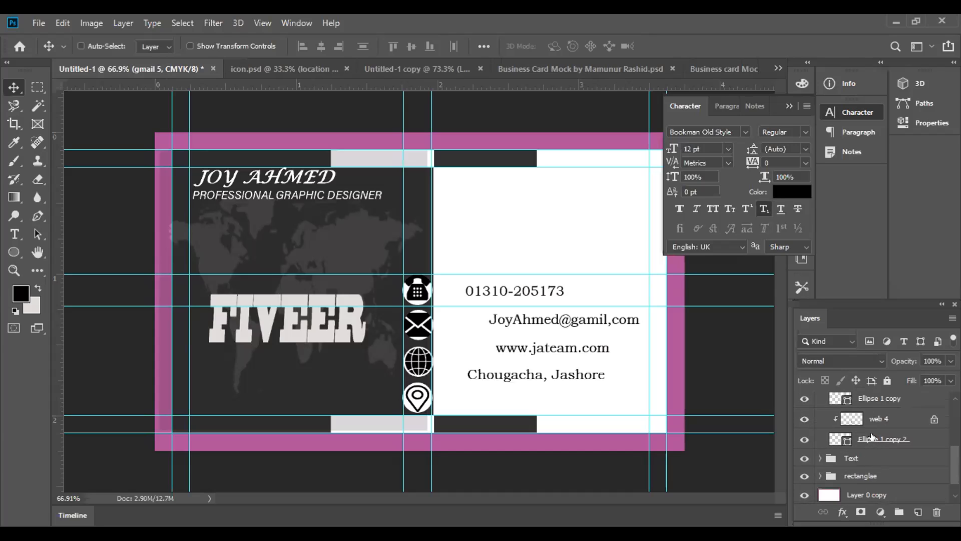
shift+click(871, 437)
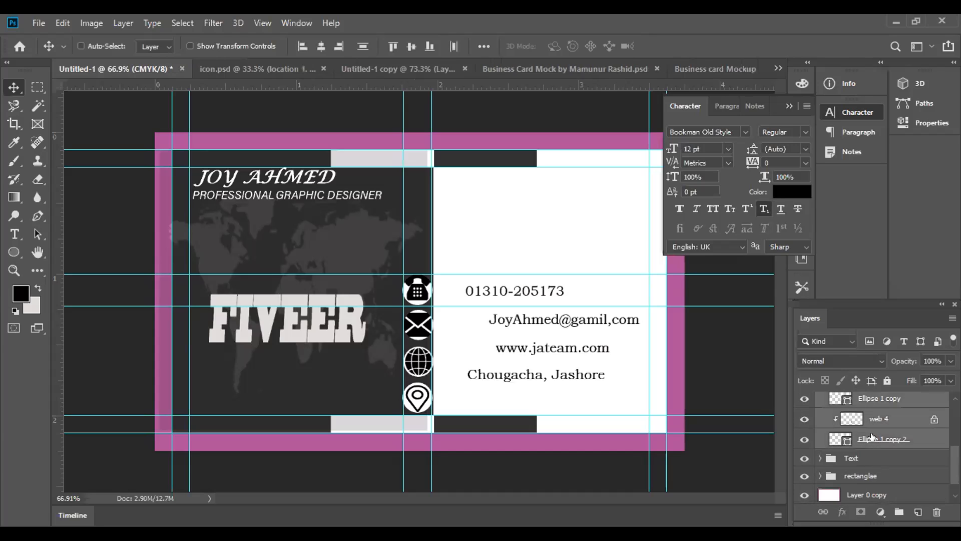
key(ctrl)
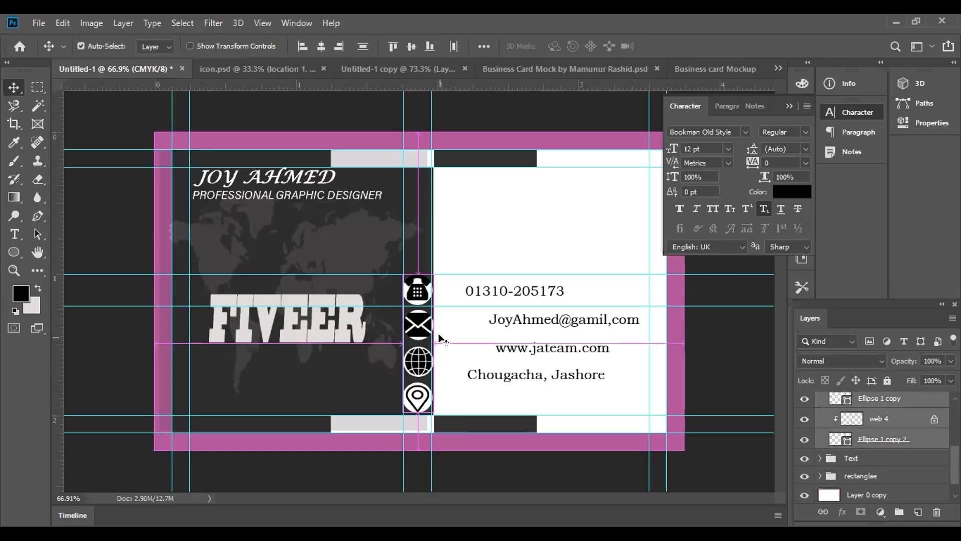
key(ctrl+t)
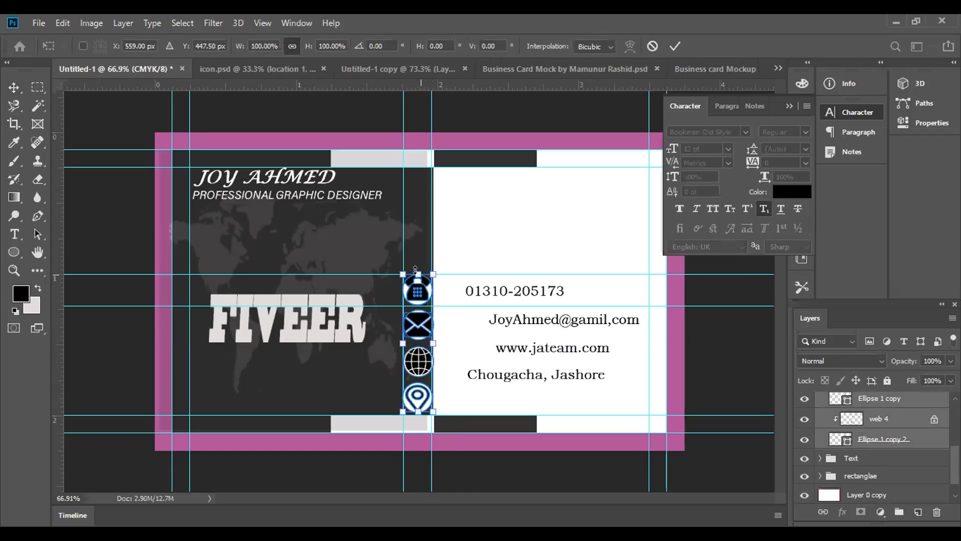
drag(415, 269, 419, 312)
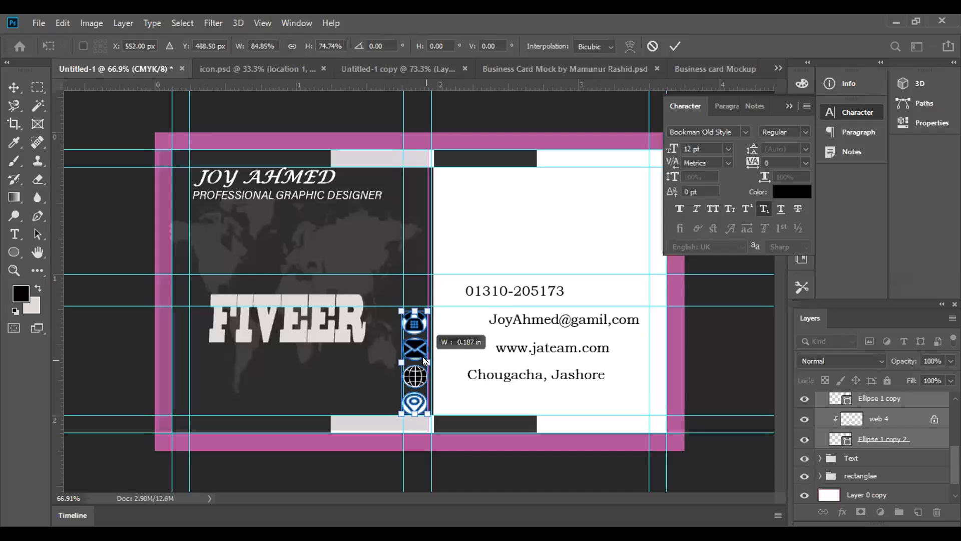
drag(423, 357, 421, 339)
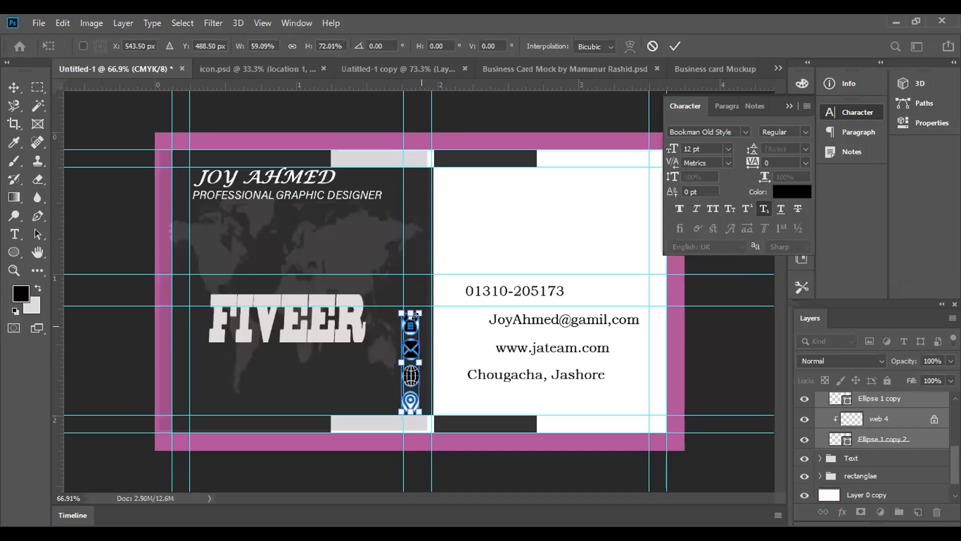
drag(416, 304, 411, 305)
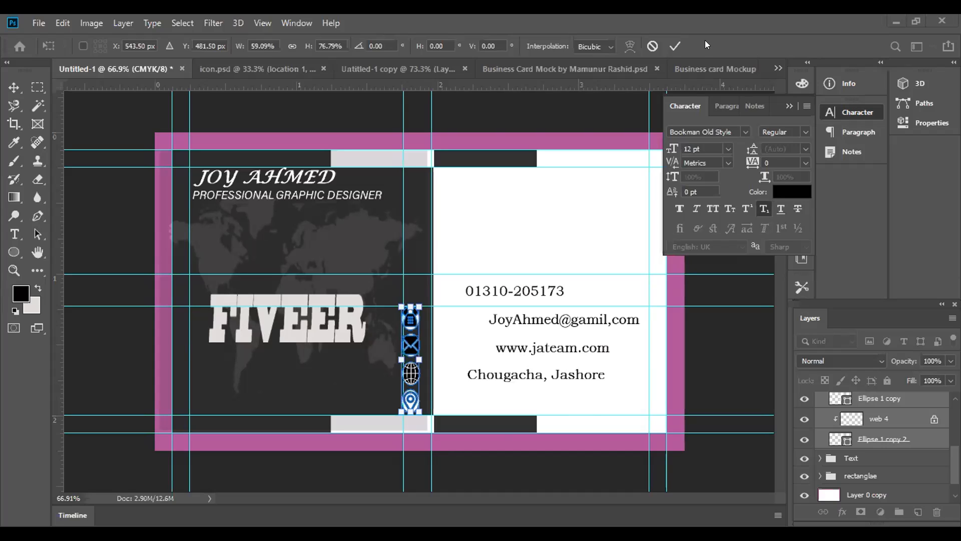
click(652, 46)
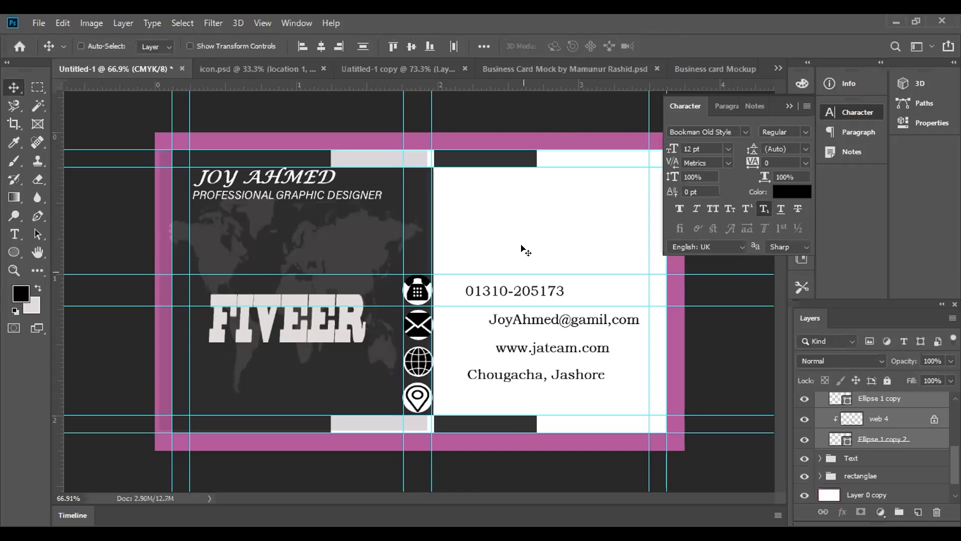
Colour the PROFESSIONAL GRAPHIC DESIGNER text black (#000000) and set its size to 12 pt
click(905, 416)
drag(906, 415, 887, 426)
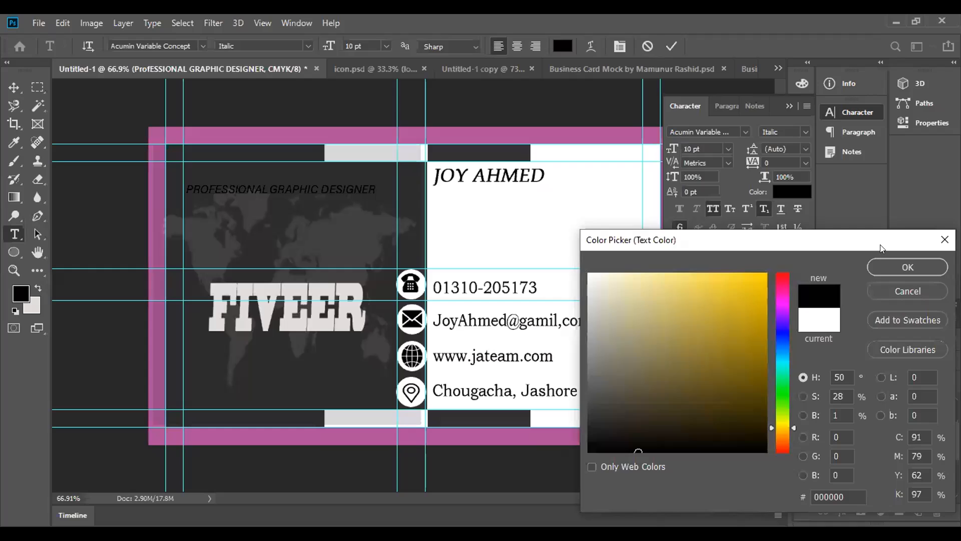
key(Return)
click(729, 149)
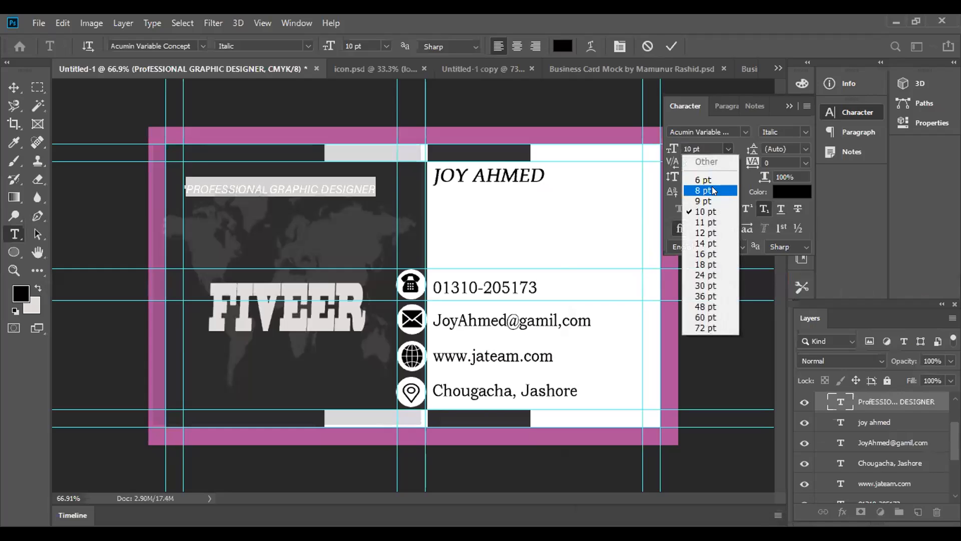
click(706, 232)
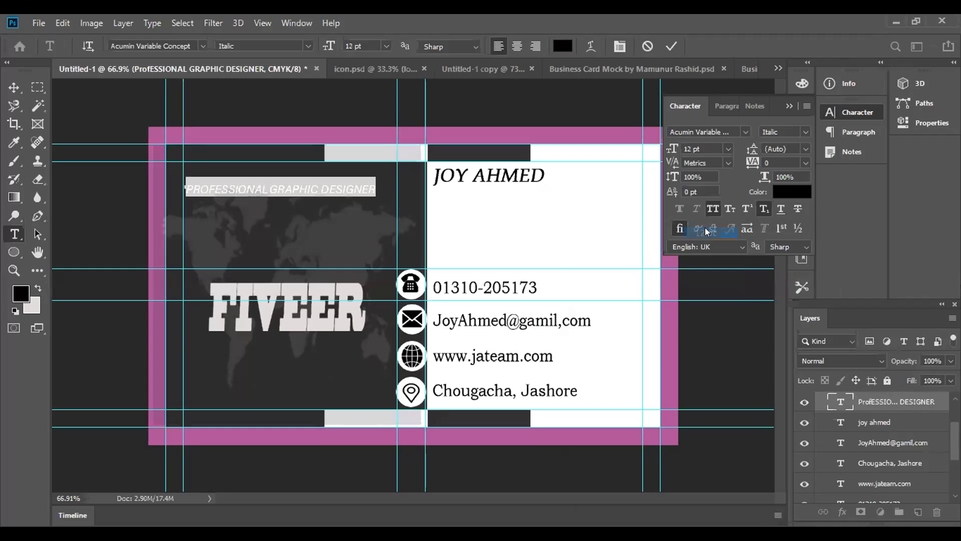
Set the job title's font to Book Antiqua, collapse the character settings and commit the text edit
click(738, 133)
scroll(732, 375, down, 2)
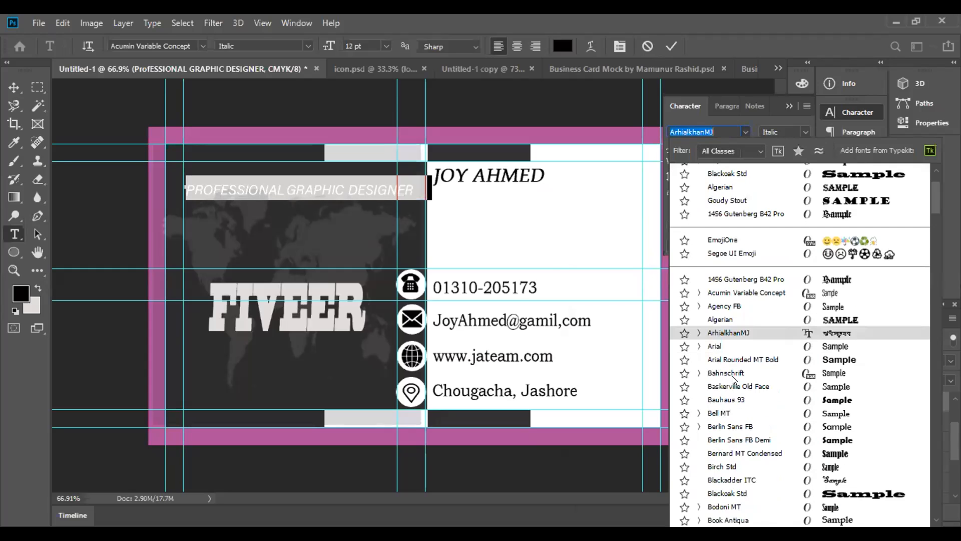
scroll(732, 380, down, 4)
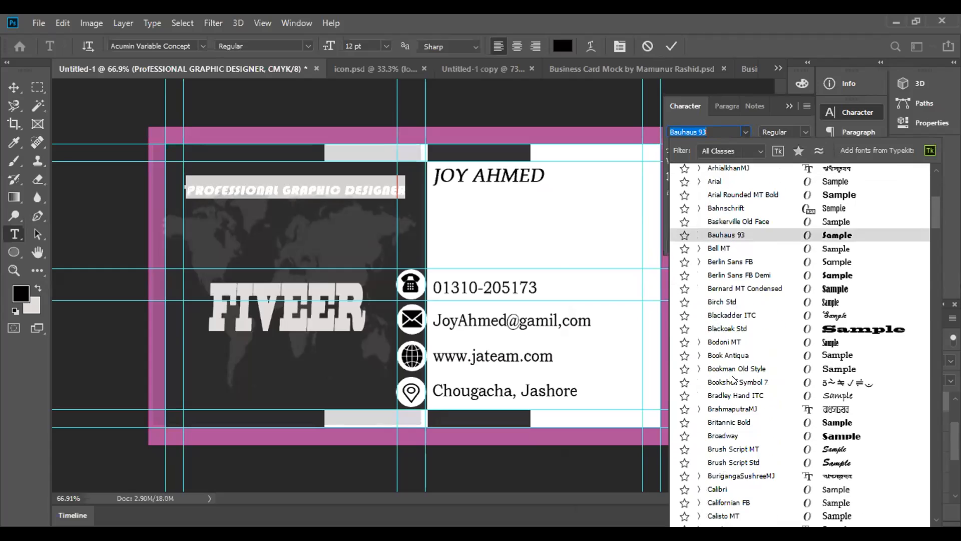
scroll(733, 379, down, 2)
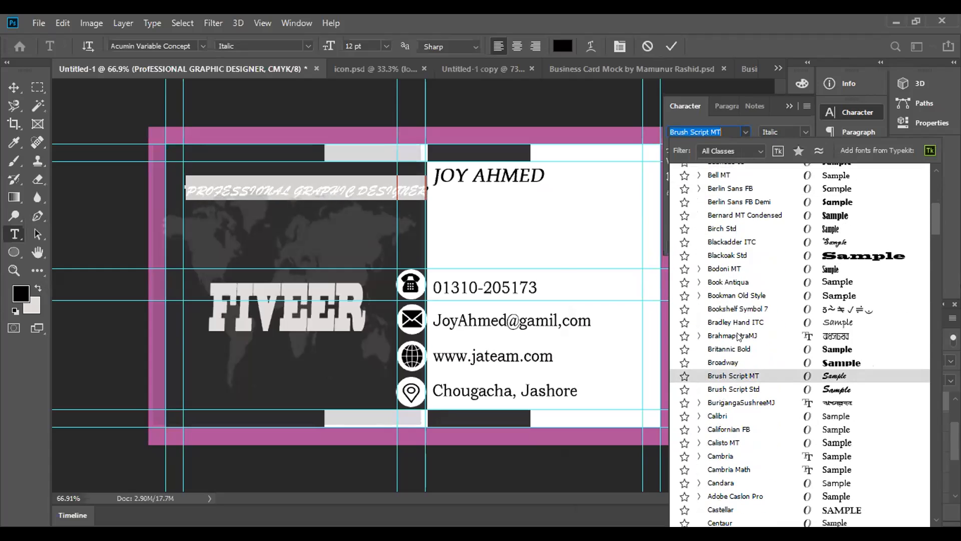
click(734, 276)
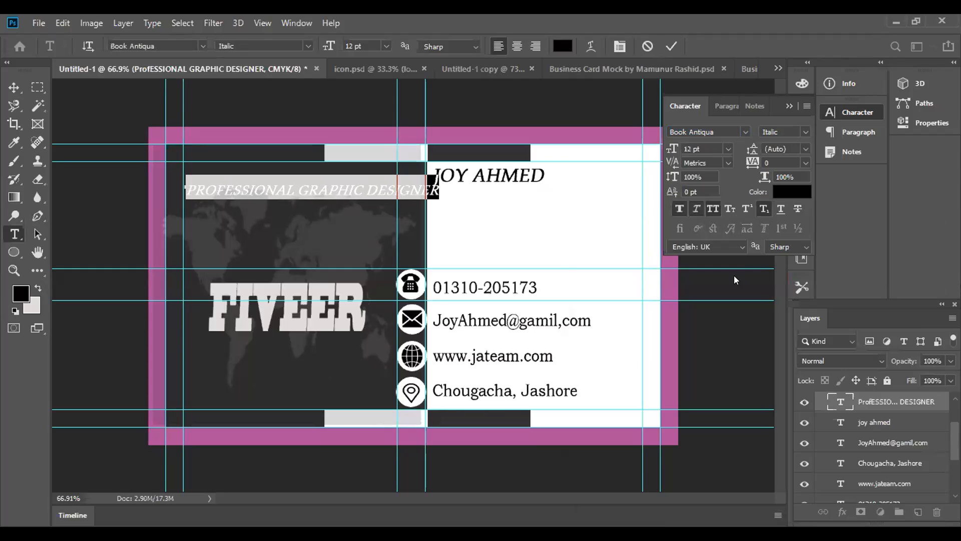
click(789, 106)
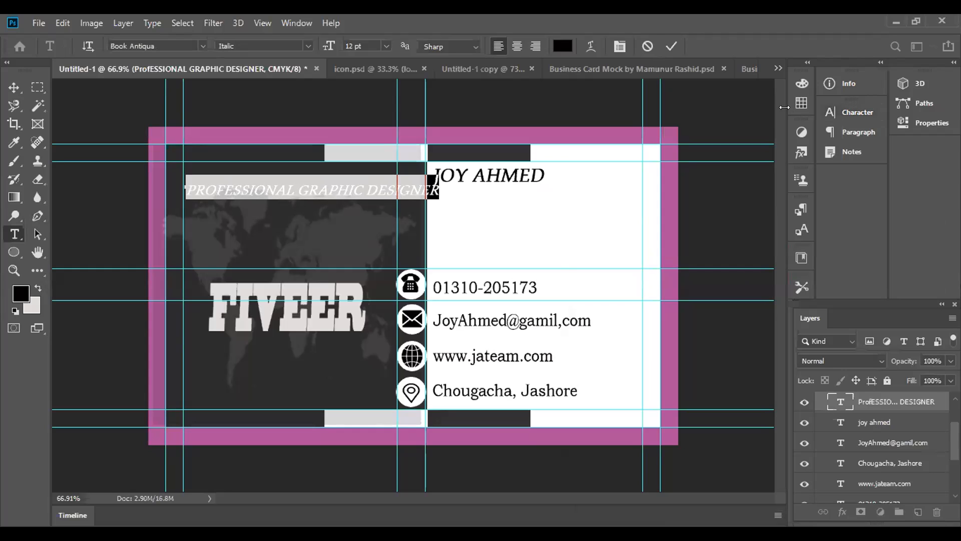
click(671, 46)
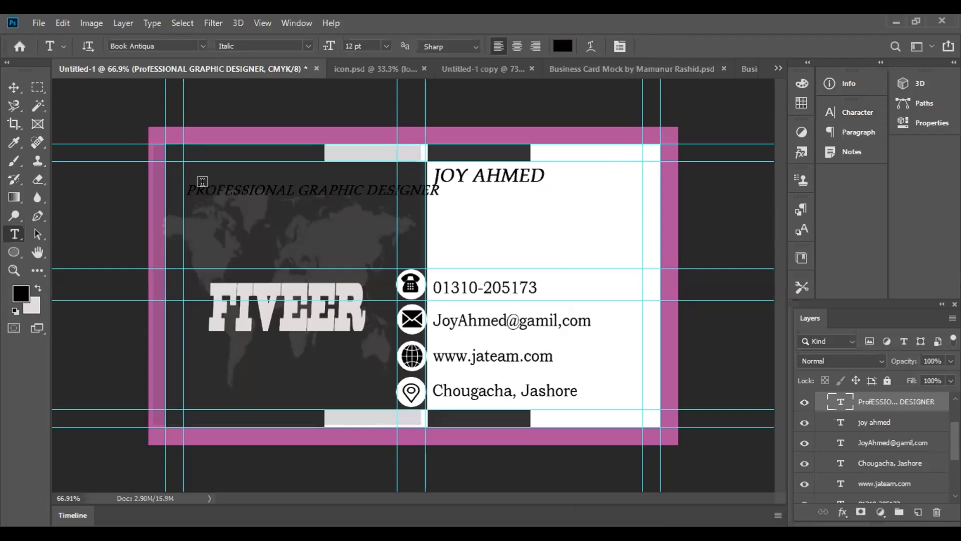
Move the job title onto the card's white half below the name and shorten it to GRAPHIC DESIGNER
click(15, 90)
drag(320, 197, 536, 197)
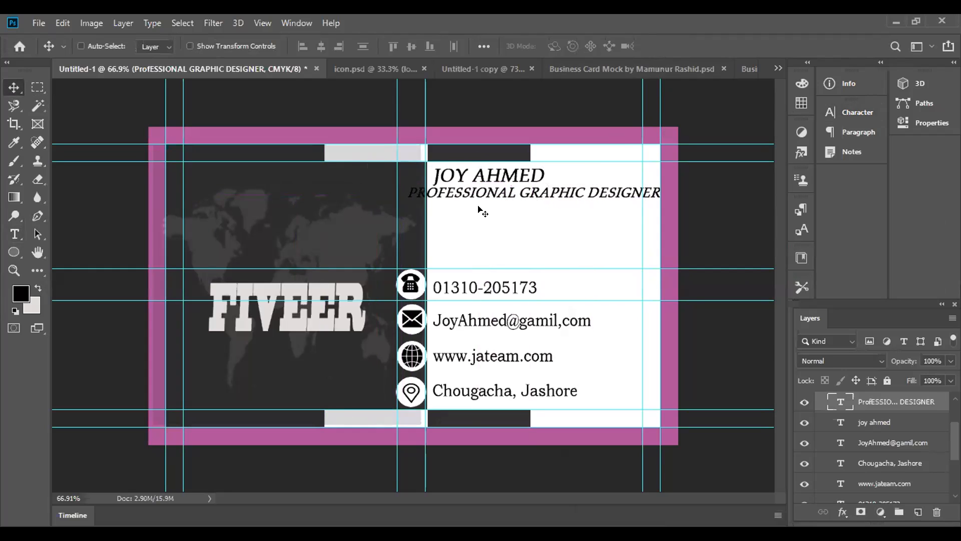
click(14, 234)
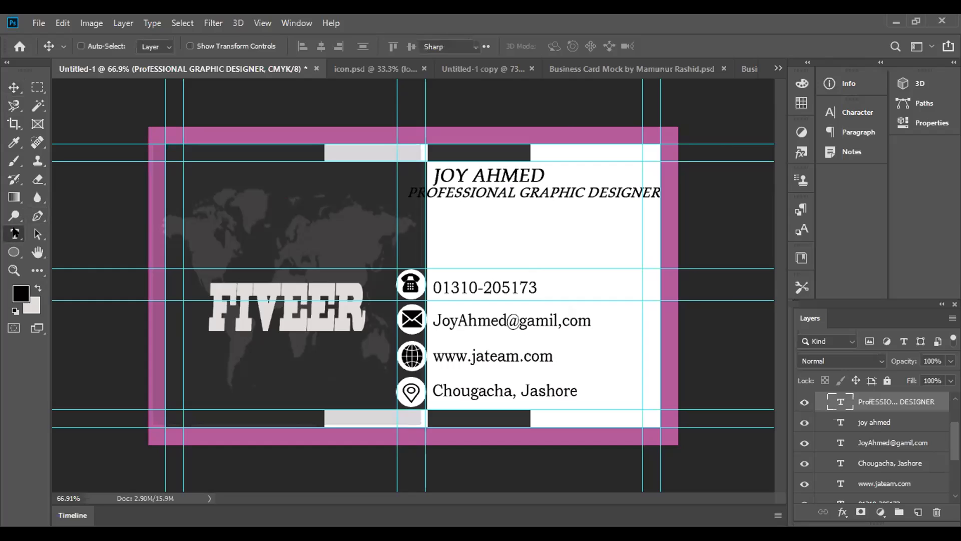
drag(513, 187, 376, 200)
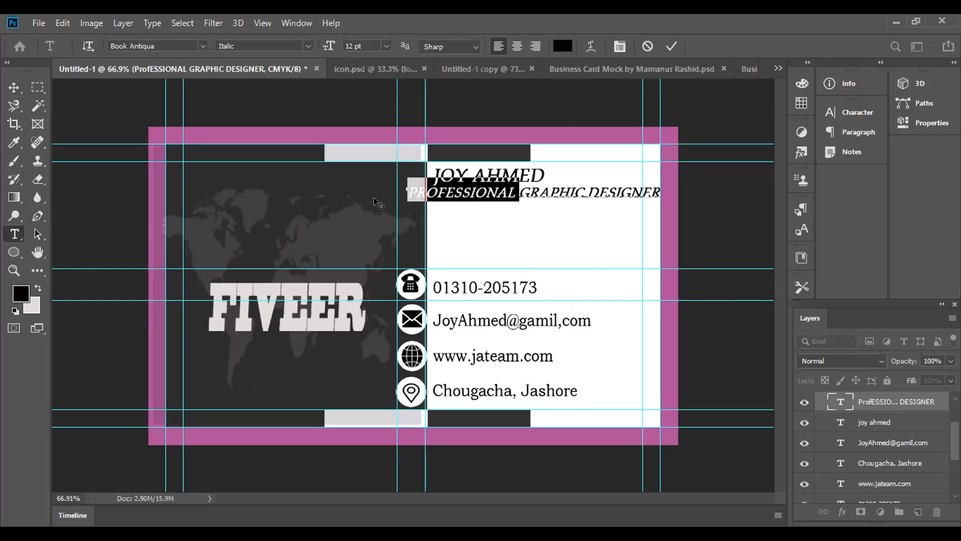
key(BackSpace)
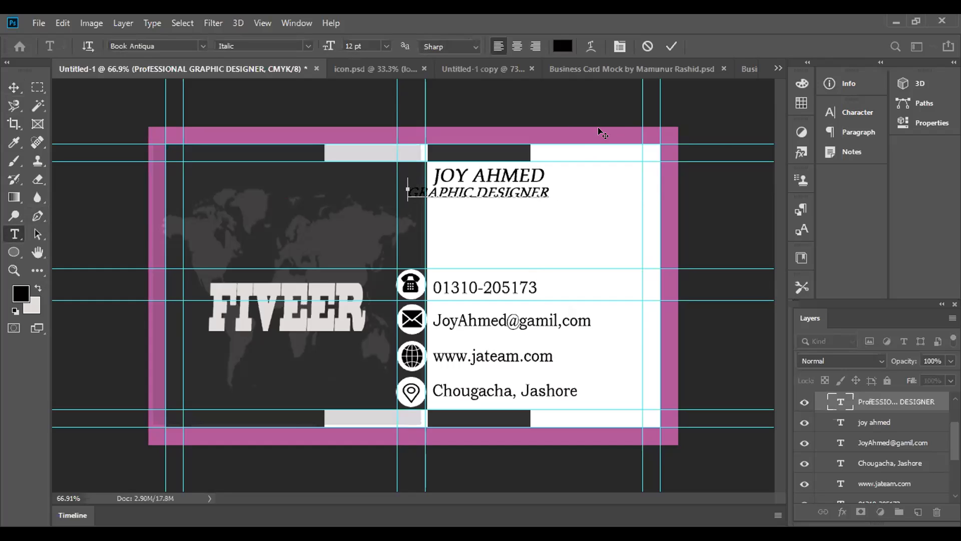
click(669, 46)
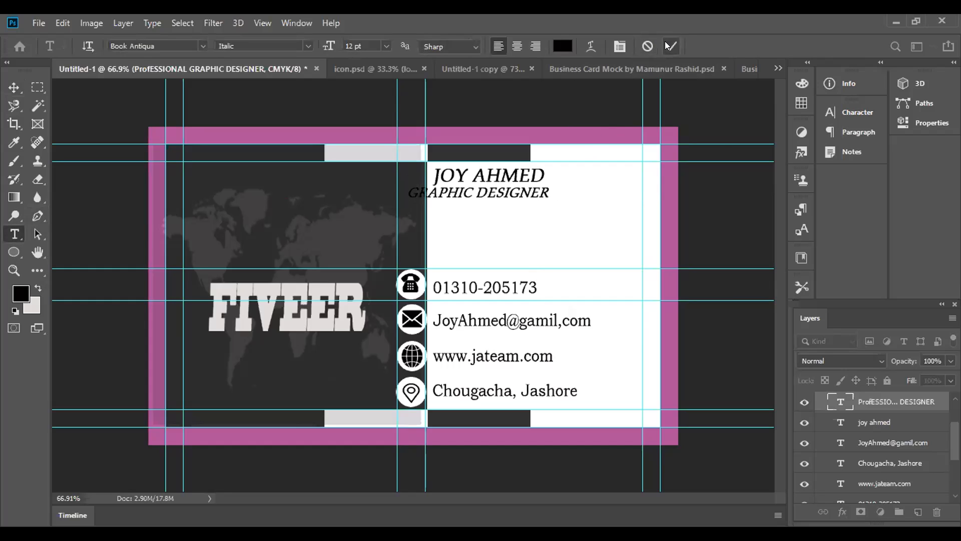
Line up the GRAPHIC DESIGNER text with the start of the name above and nudge it slightly down
click(13, 87)
drag(444, 192, 467, 189)
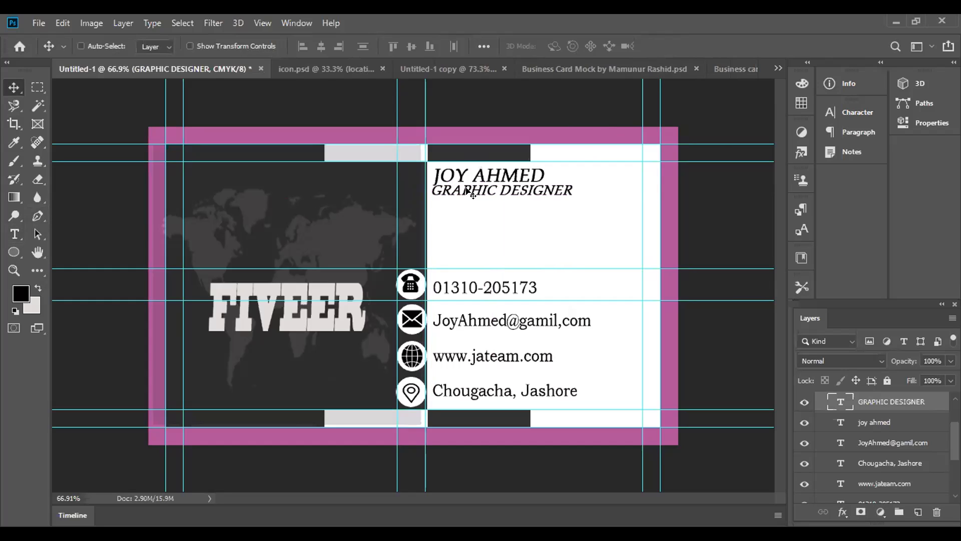
key(Down)
key(Down)
key(Down)
key(Down)
key(Down)
key(Down)
key(Down)
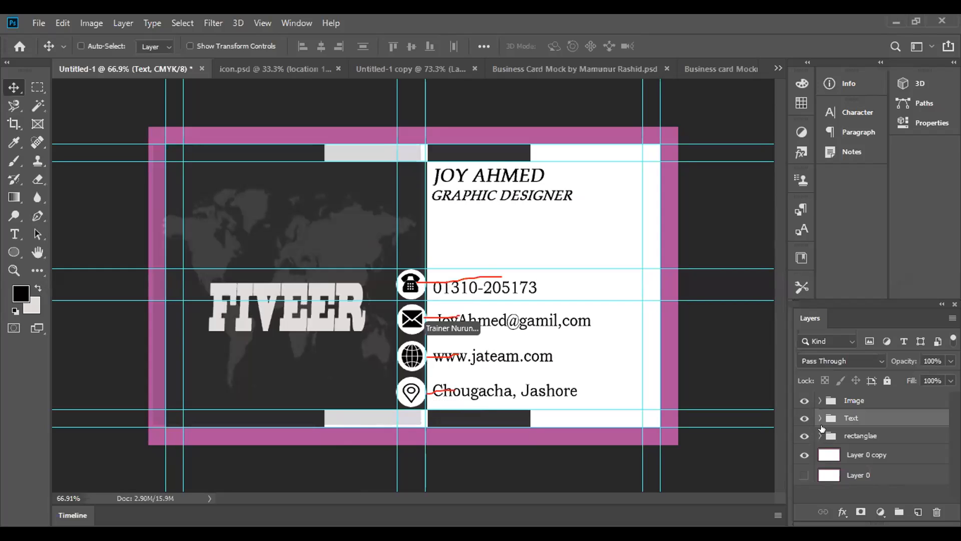
Distribute the e-mail, address, website and phone text layers by their vertical centers
click(818, 417)
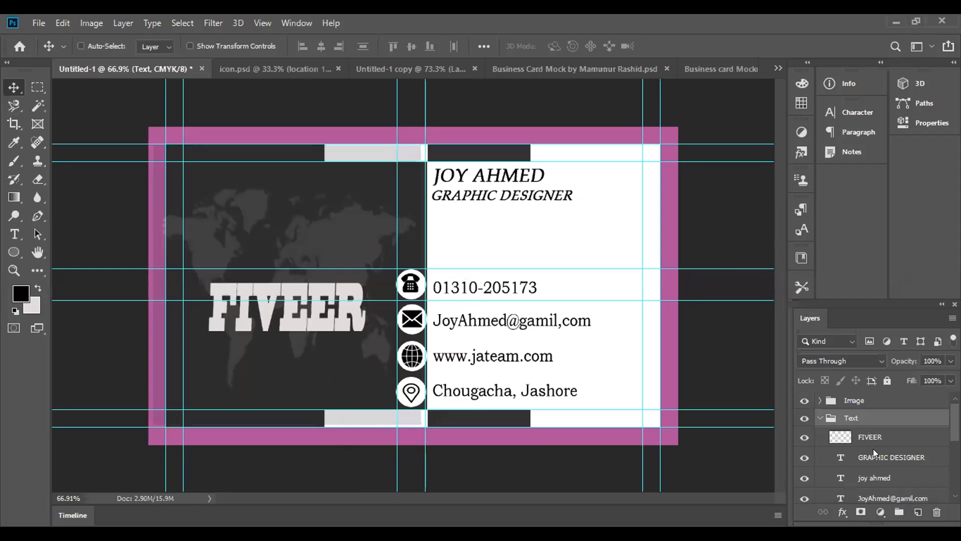
scroll(873, 448, down, 3)
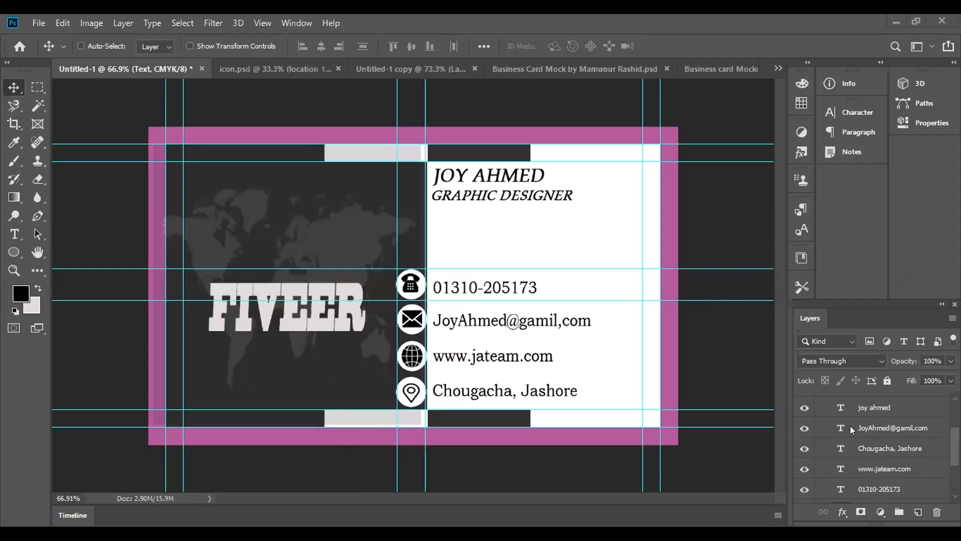
click(853, 429)
scroll(864, 448, up, 1)
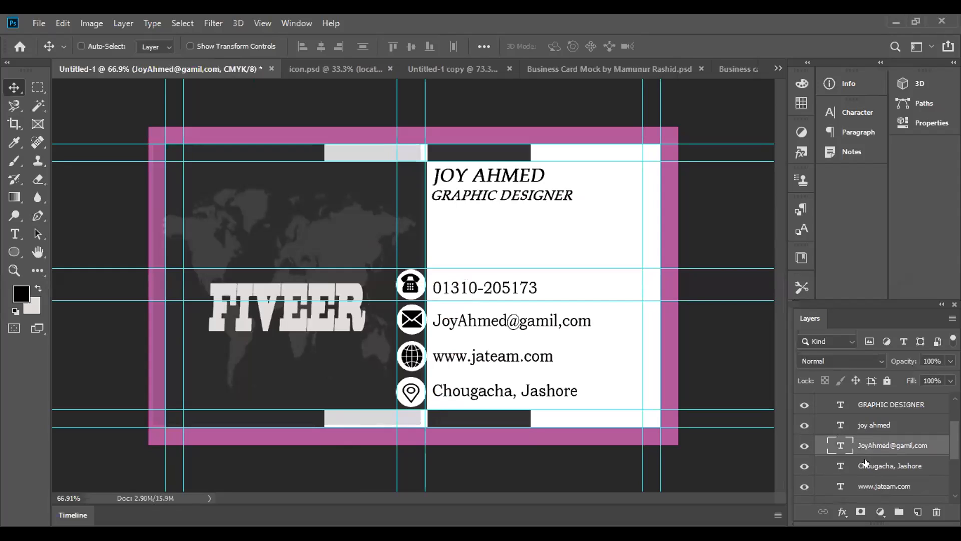
scroll(866, 462, down, 2)
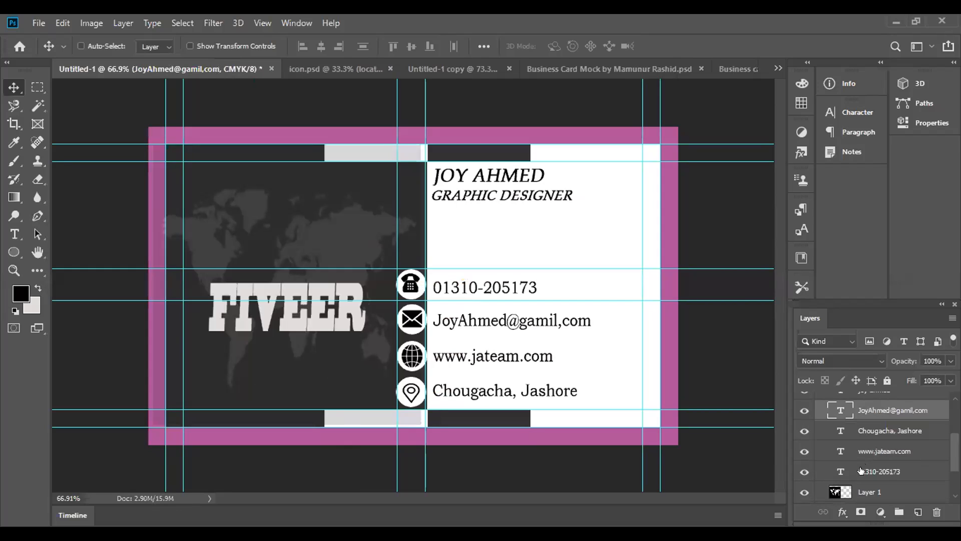
shift+click(862, 471)
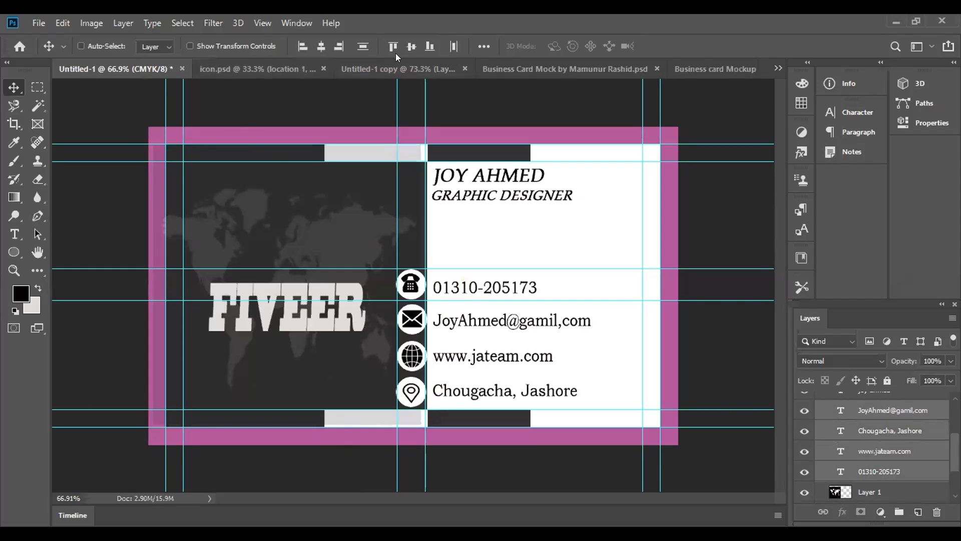
click(484, 46)
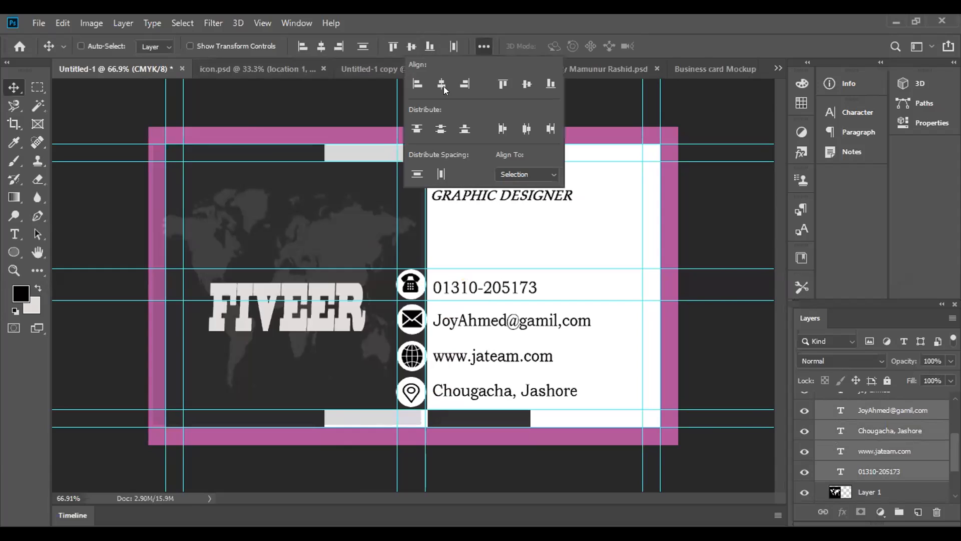
click(440, 128)
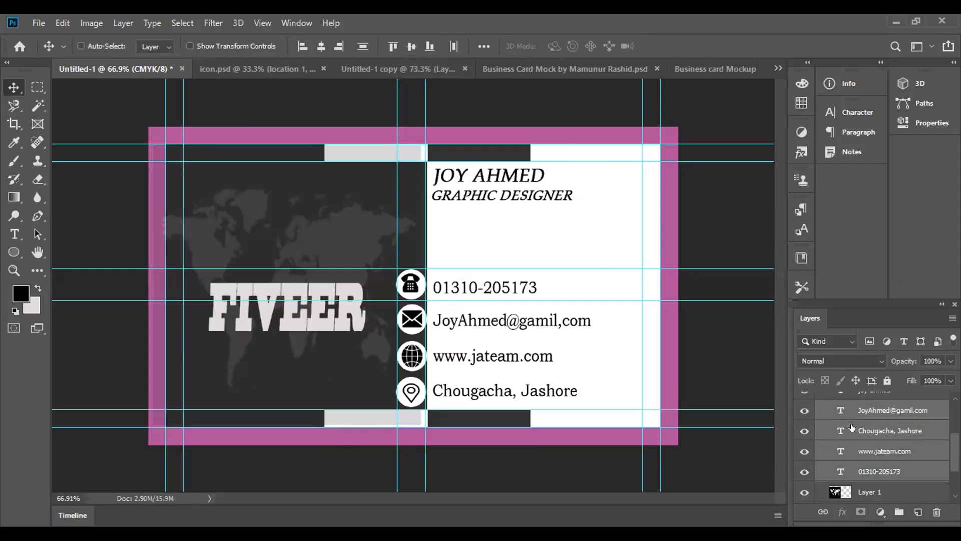
Collapse the Text layer group and switch to the Business Card Mock document
click(841, 412)
scroll(831, 415, up, 4)
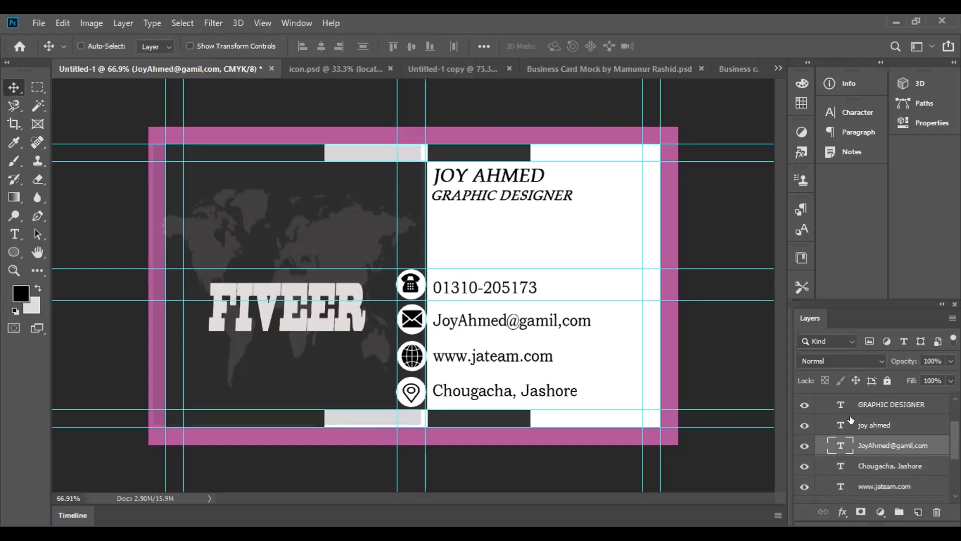
click(832, 417)
click(820, 418)
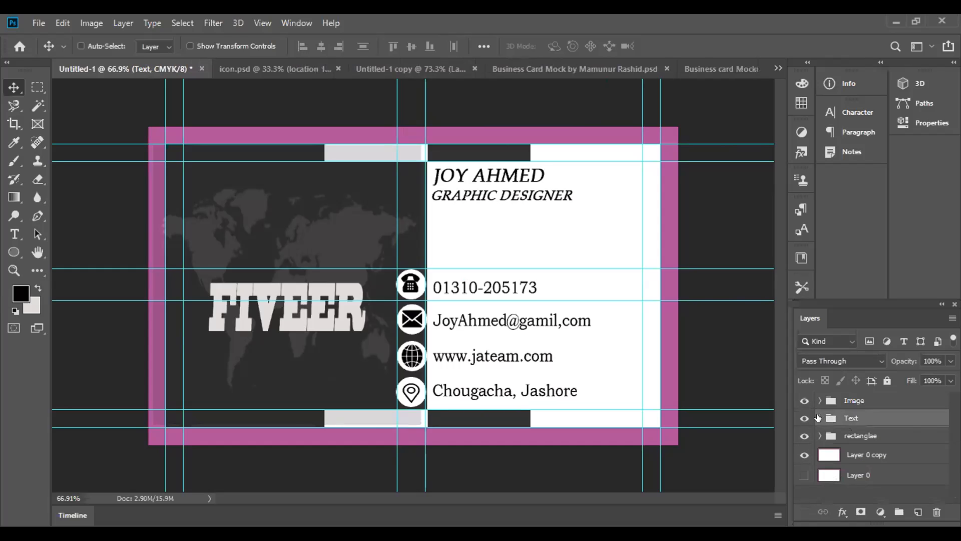
click(545, 63)
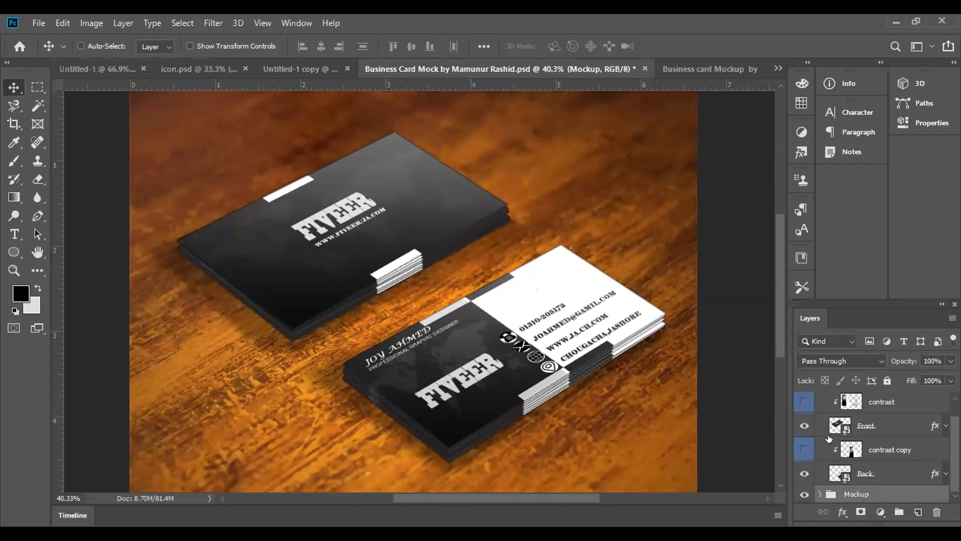
Collapse the Edit this group, expand the Mockup group and select its front subgroup in the business card mockup
scroll(827, 451, up, 1)
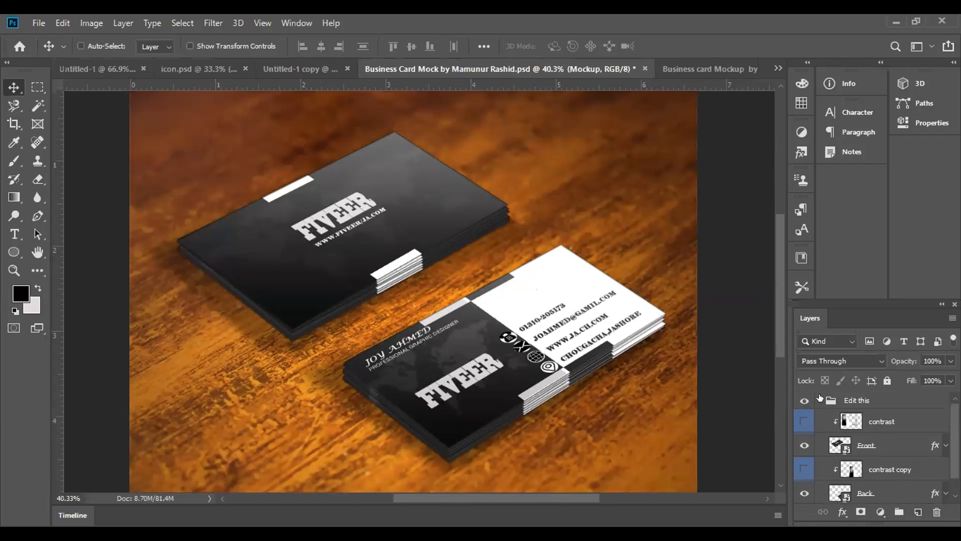
click(820, 400)
click(820, 418)
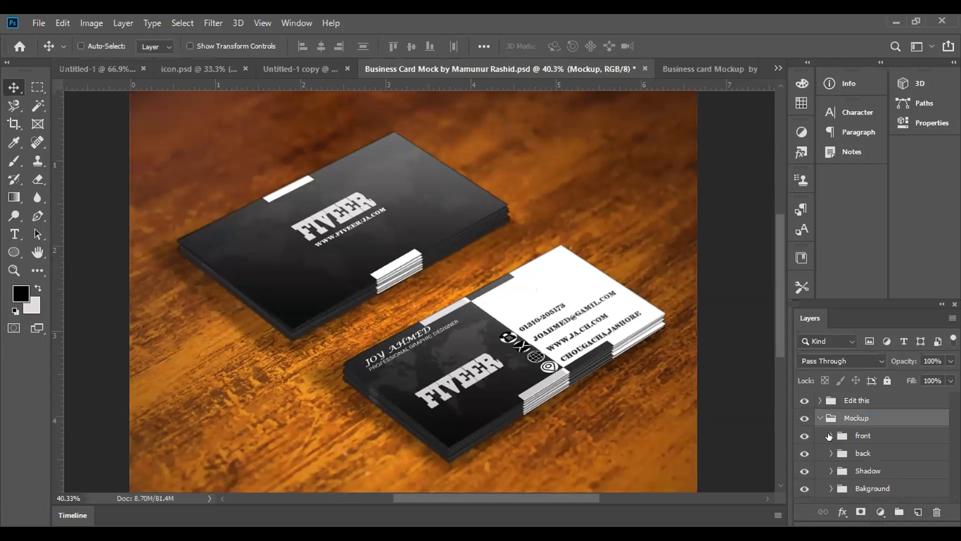
click(832, 435)
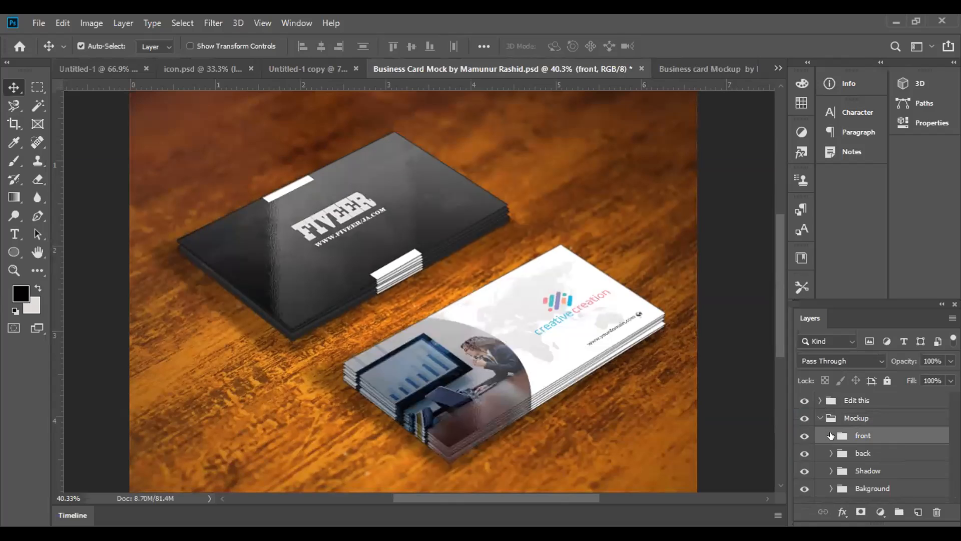
Undo the earlier artwork placements on both mockup cards and return to the Untitled-1 document
key(ctrl+z)
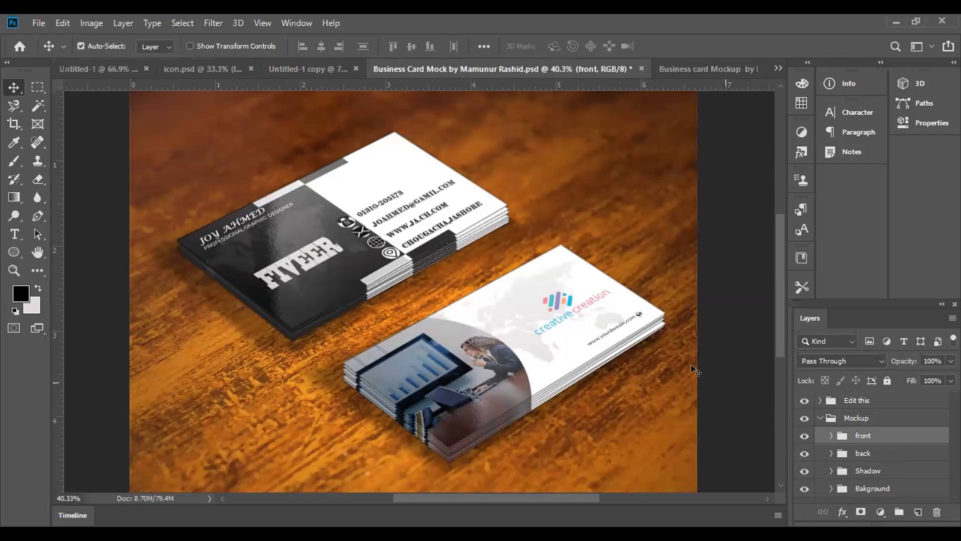
key(ctrl+z)
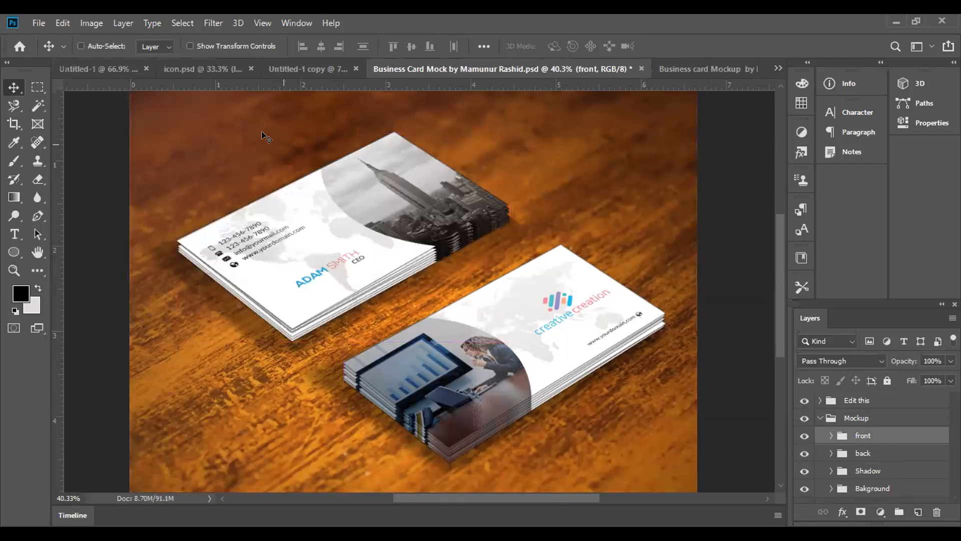
click(105, 68)
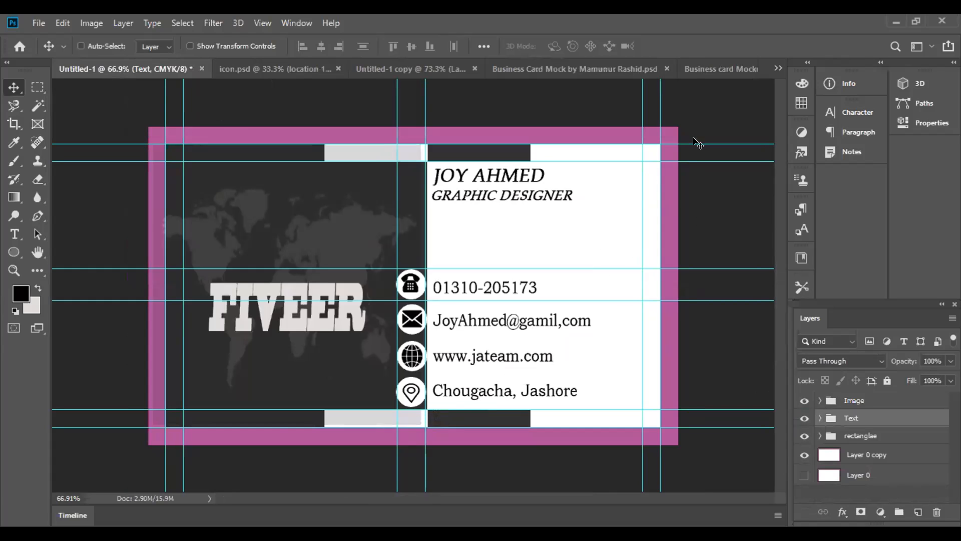
In Untitled-1 copy, load the FIVEER logo's outline as a selection and try to align it by horizontal centers
click(423, 71)
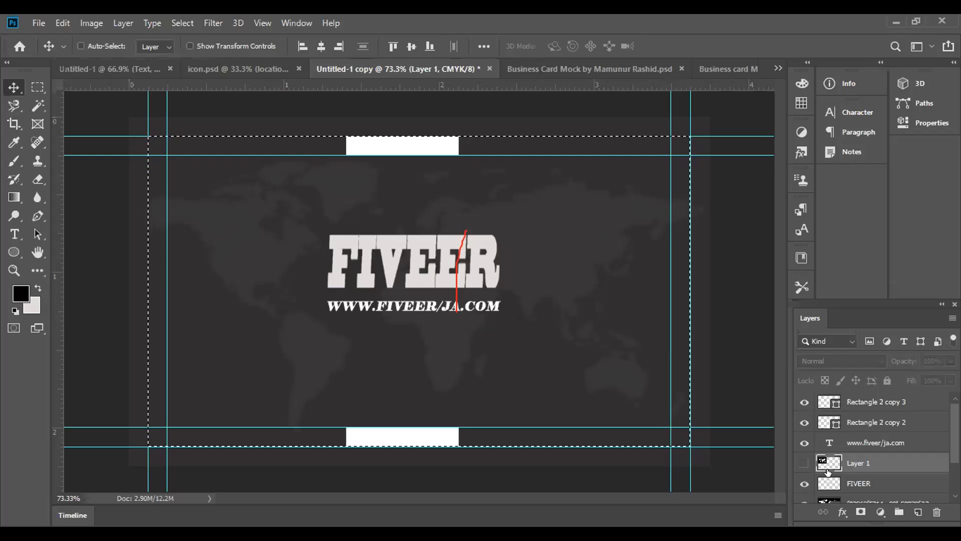
scroll(828, 471, down, 2)
scroll(829, 466, up, 2)
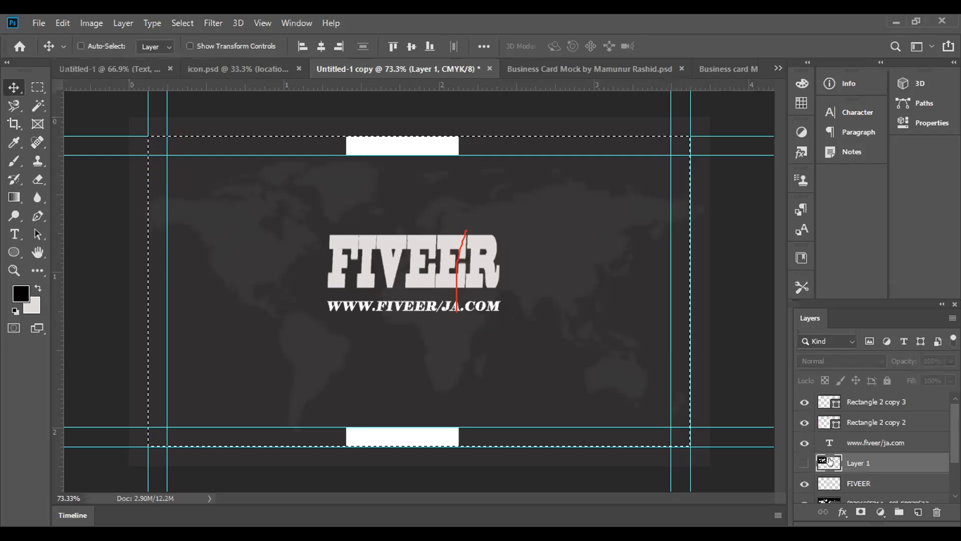
click(830, 482)
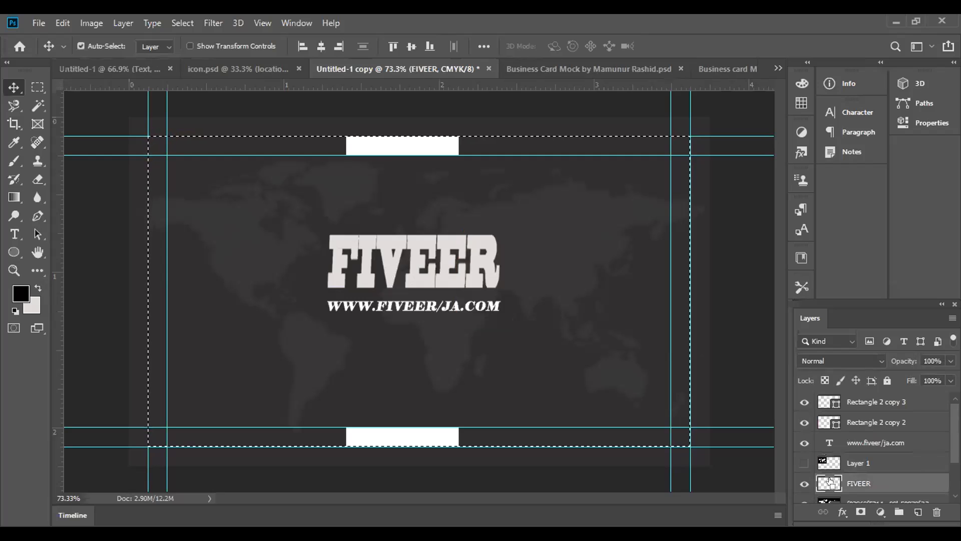
ctrl+click(830, 482)
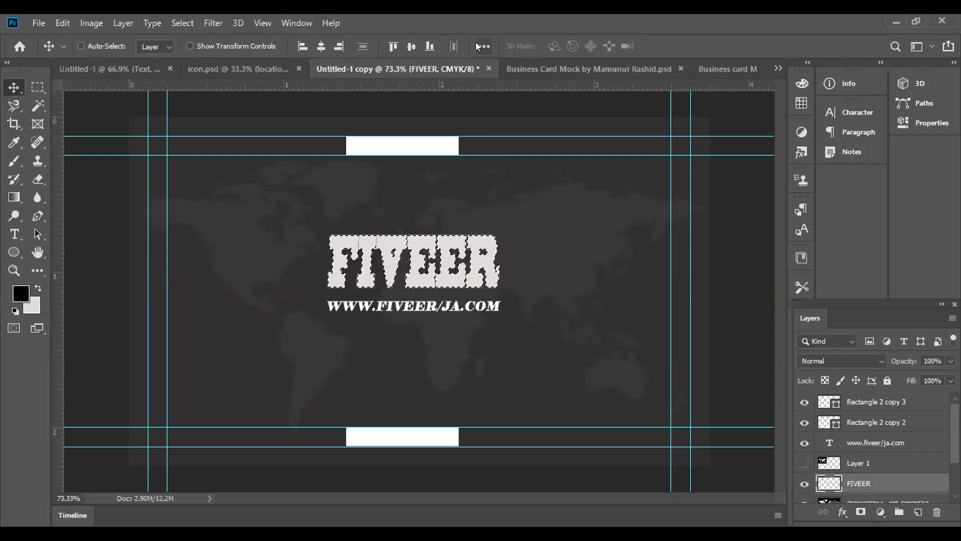
click(320, 48)
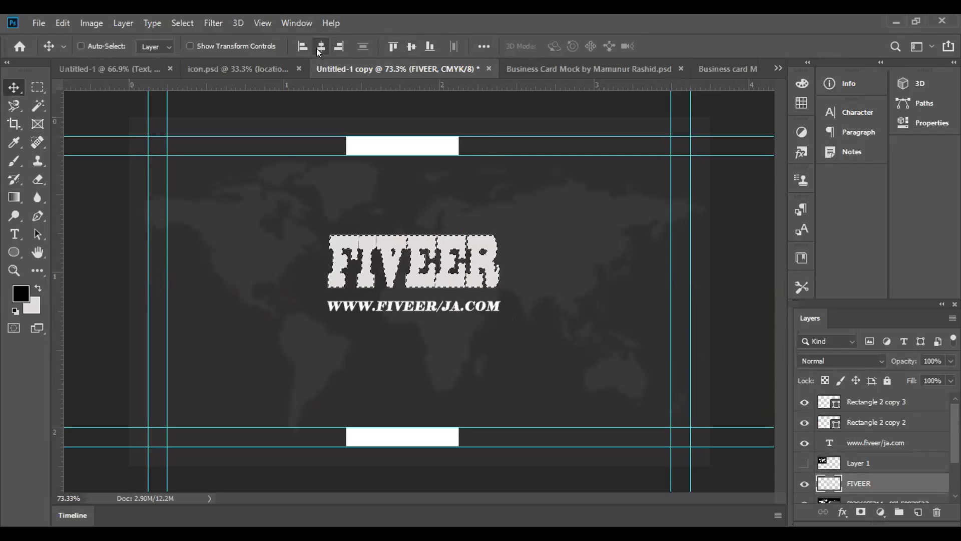
click(483, 46)
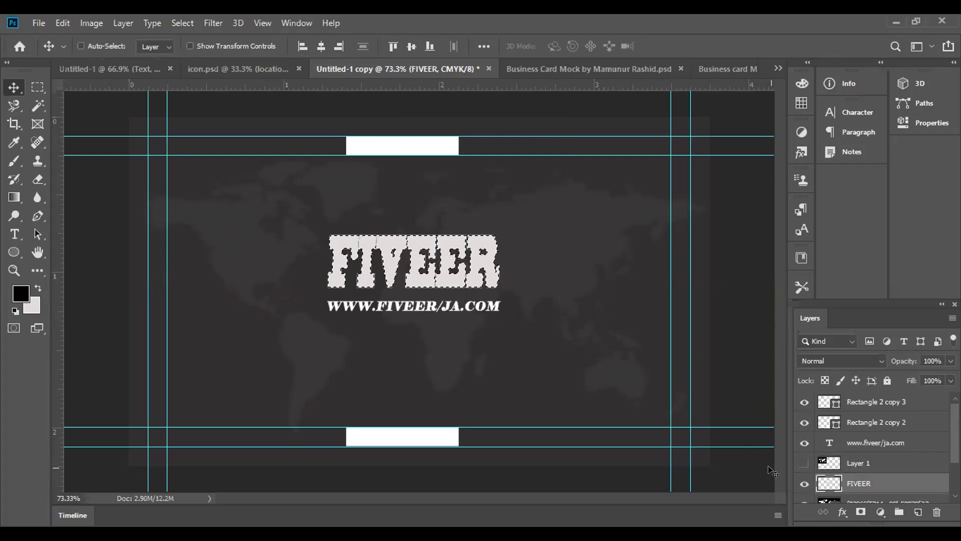
scroll(837, 471, down, 3)
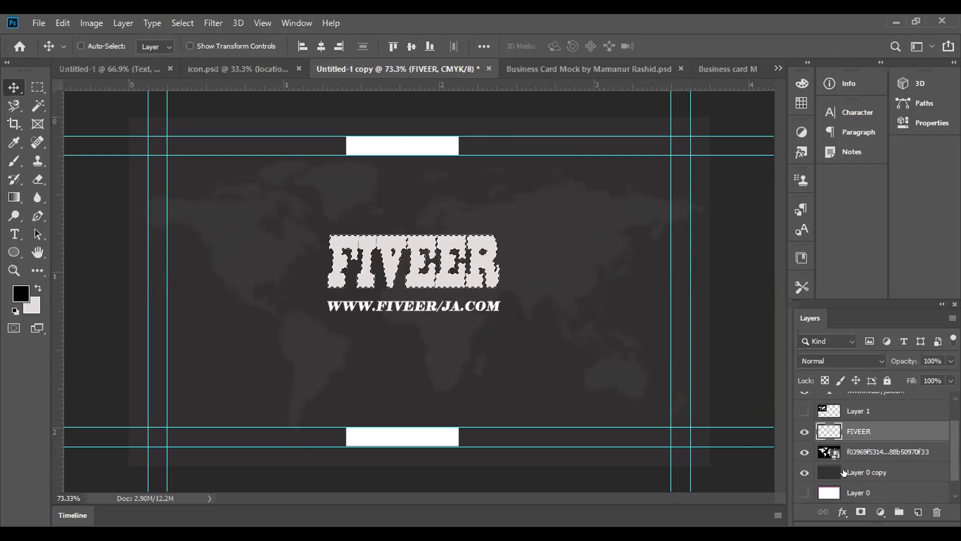
scroll(843, 473, up, 3)
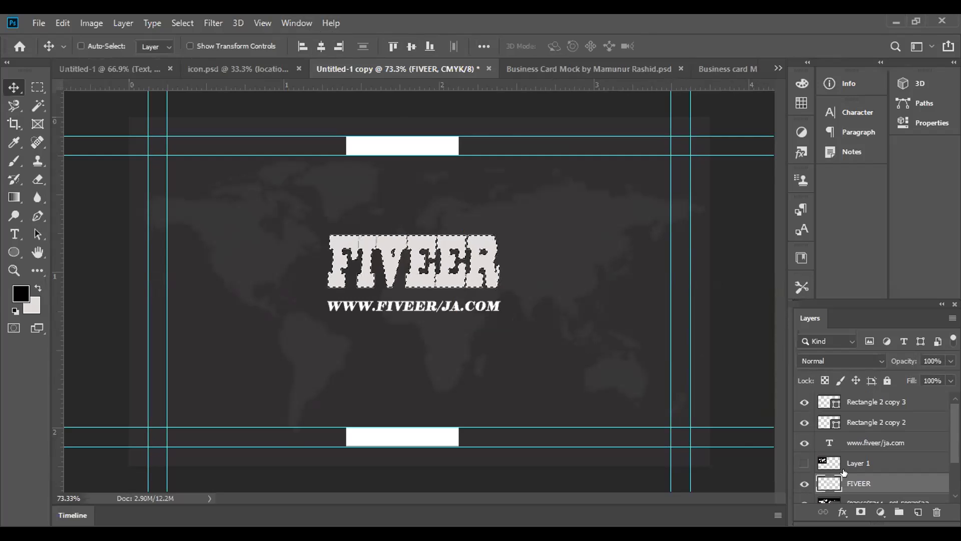
click(830, 443)
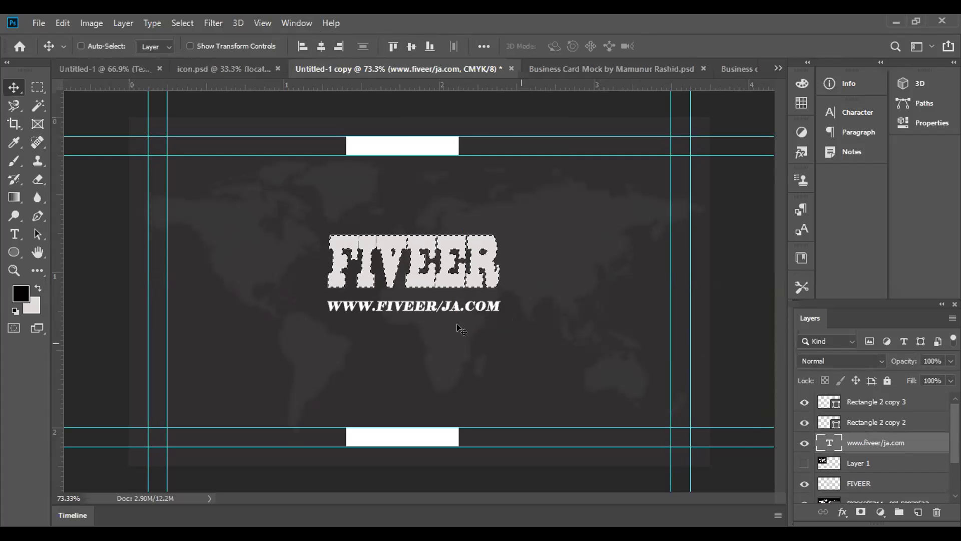
click(483, 46)
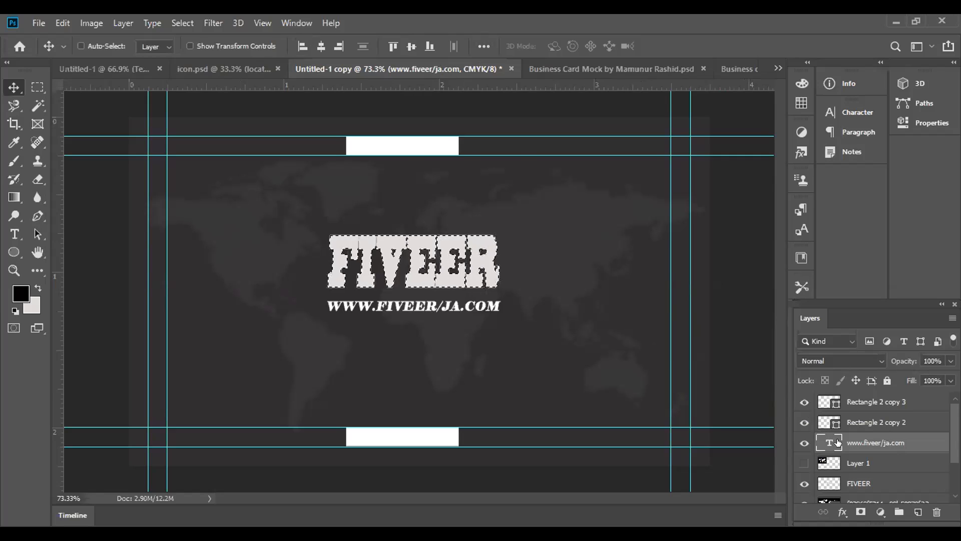
key(ctrl+d)
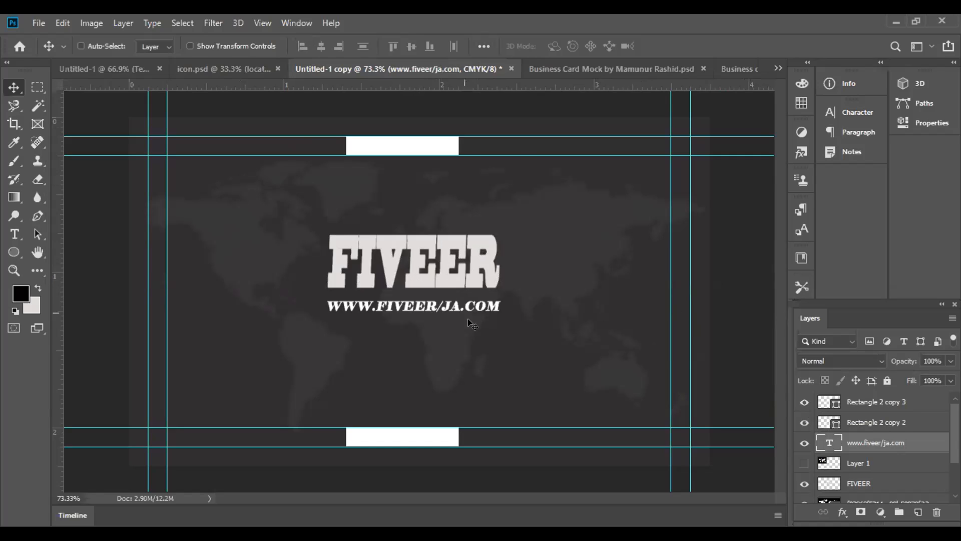
ctrl+click(823, 442)
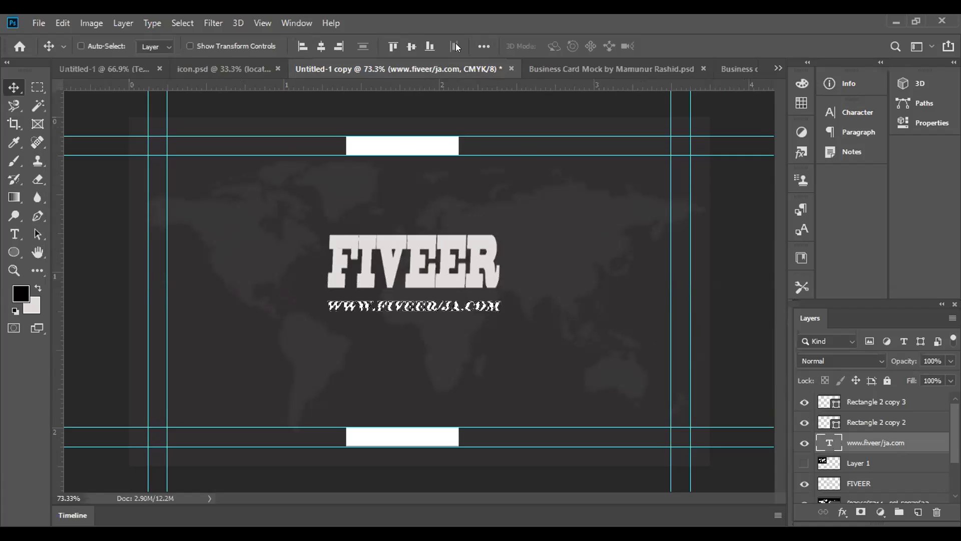
click(484, 46)
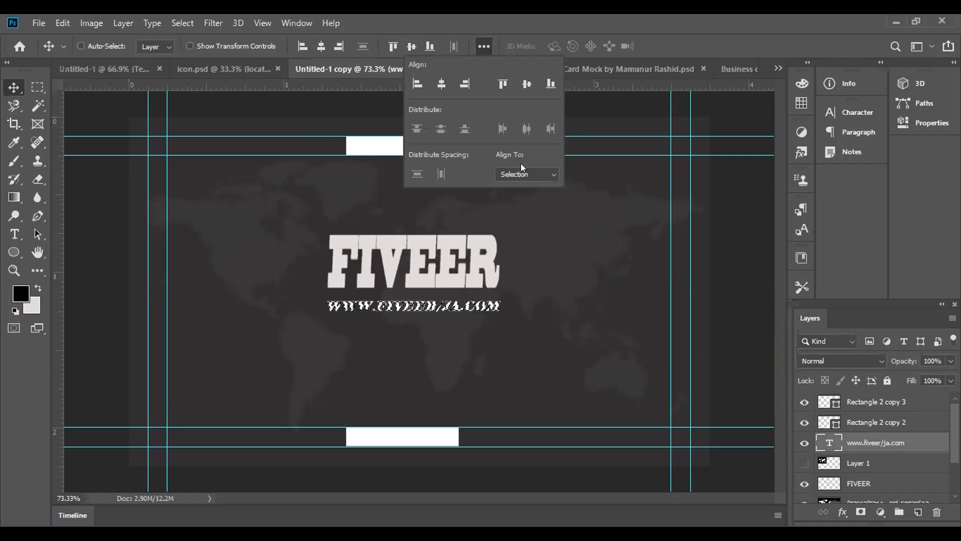
click(549, 175)
click(526, 197)
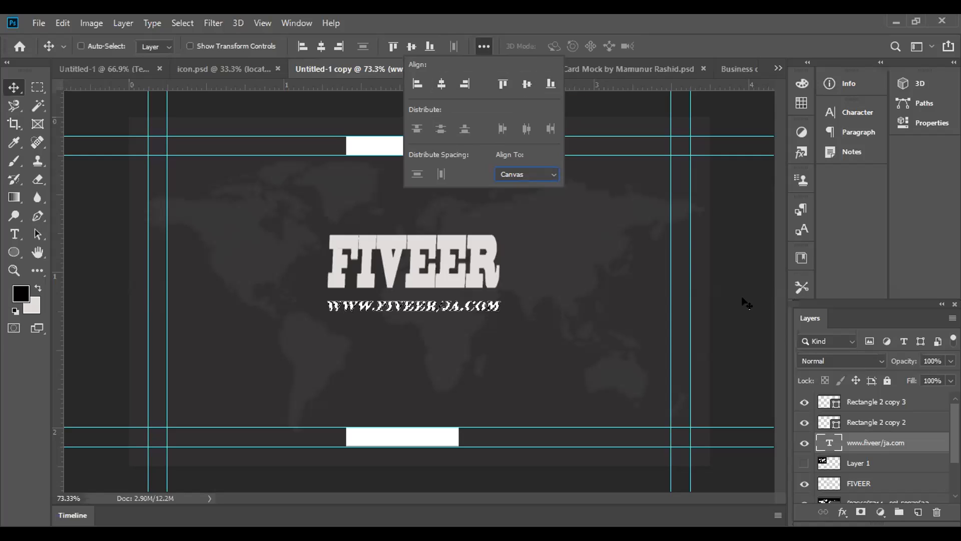
Load the FIVEER logo layer as a selection and open the full alignment options
click(831, 482)
ctrl+click(830, 482)
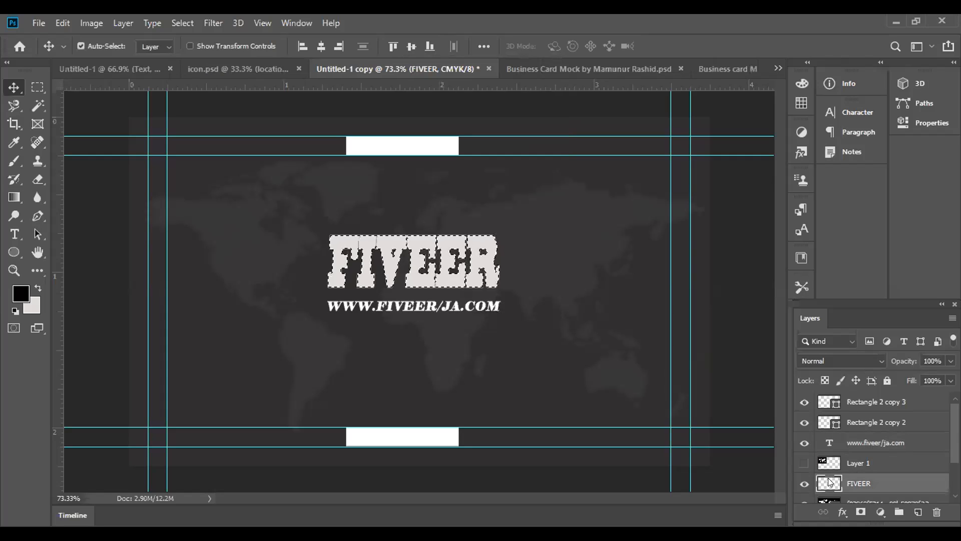
click(485, 47)
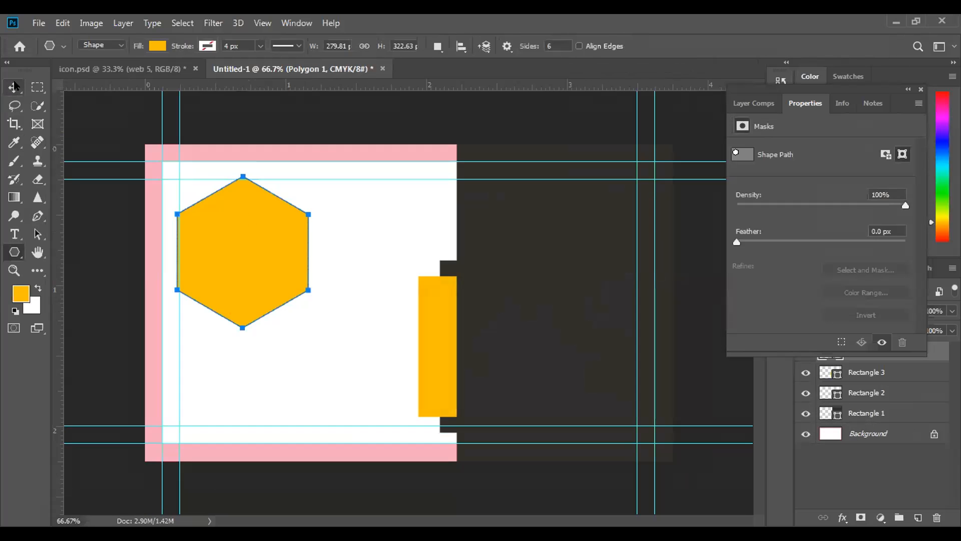
Place the orange hexagon on the card's white half and change its fill to white
click(14, 86)
drag(254, 249, 287, 321)
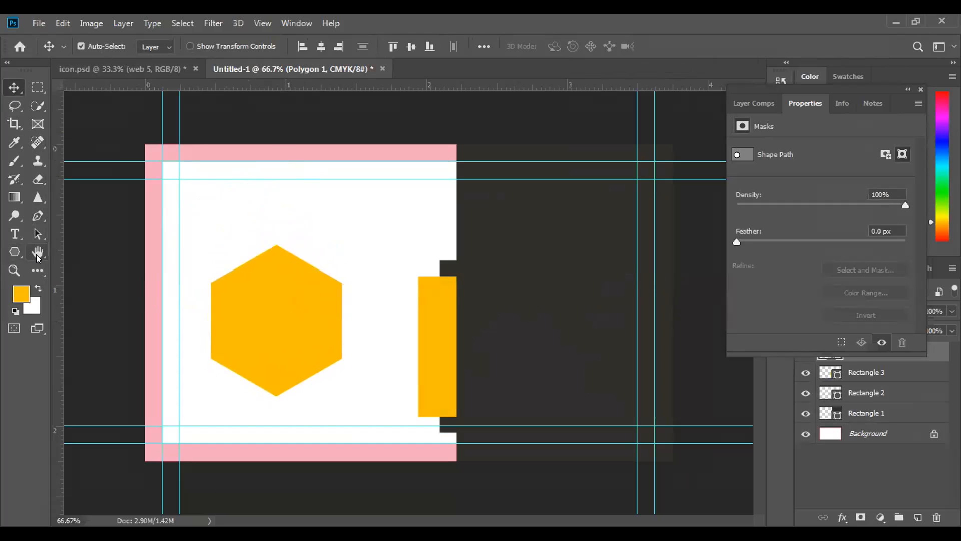
click(14, 251)
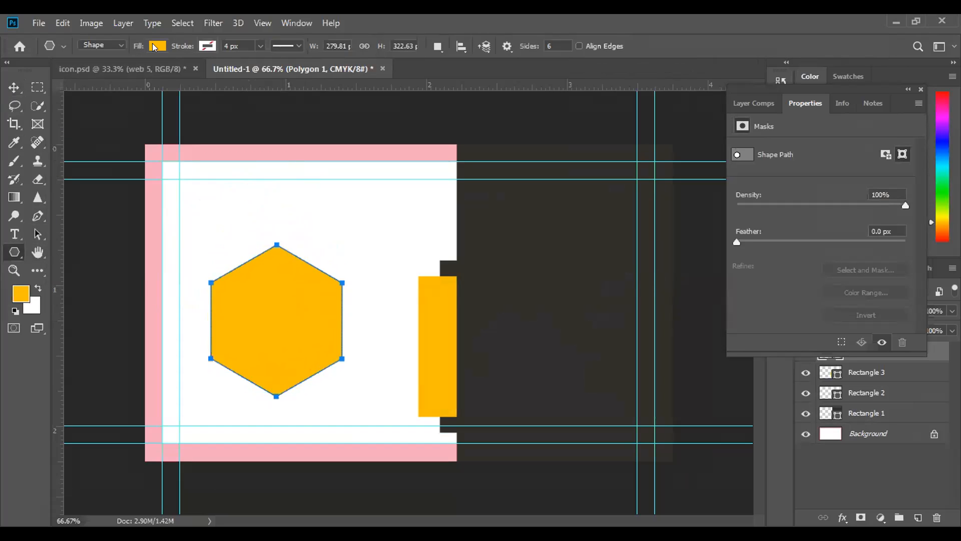
click(157, 46)
click(138, 117)
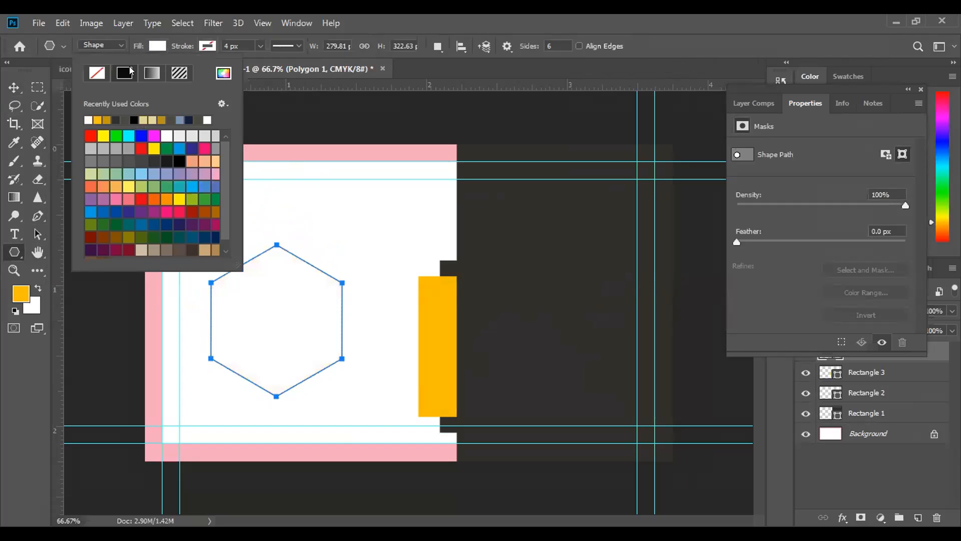
click(5, 82)
click(6, 87)
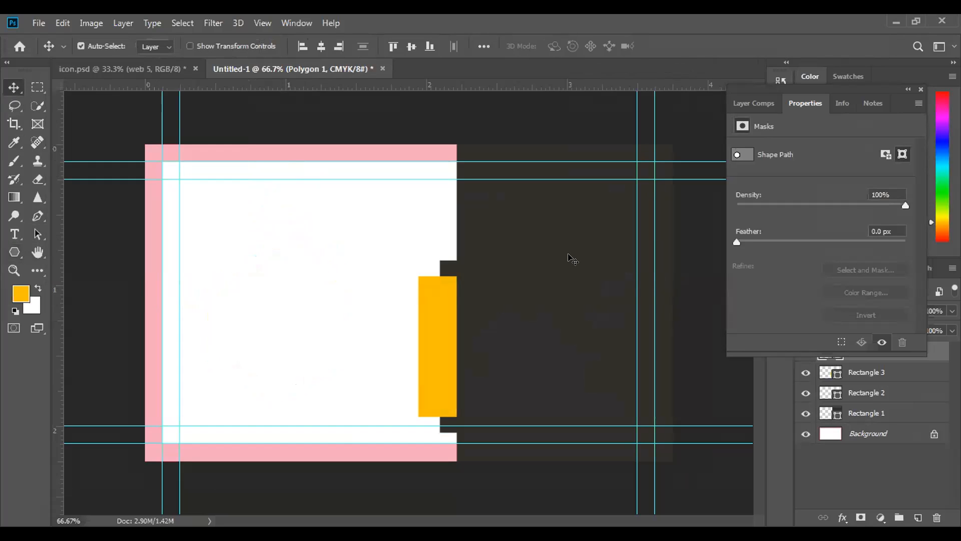
Add a drop shadow to the white hexagon on the Polygon 1 layer
click(918, 89)
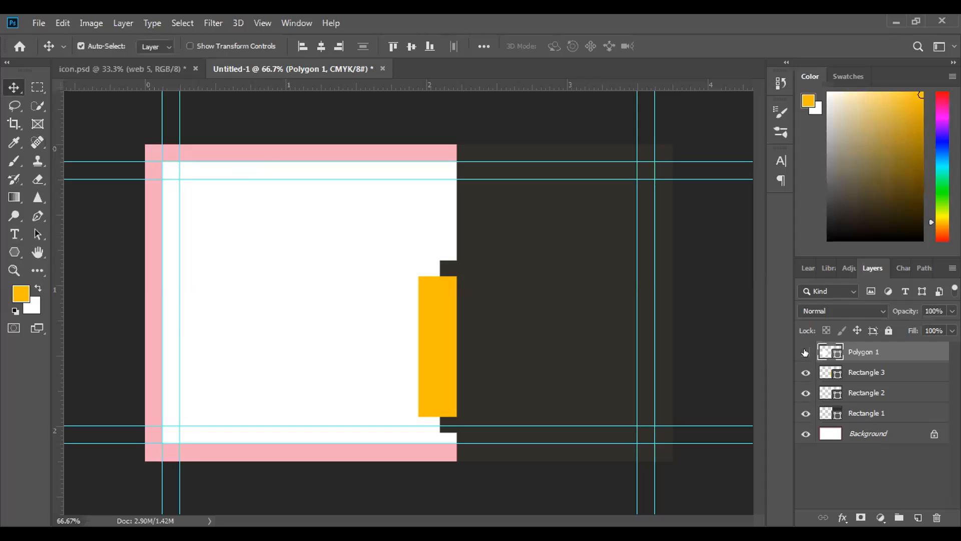
double_click(892, 348)
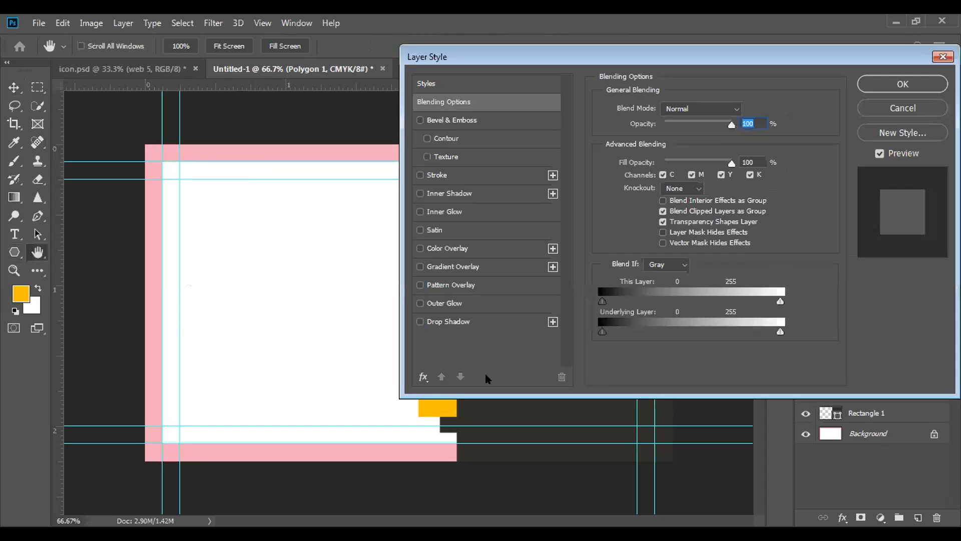
click(441, 321)
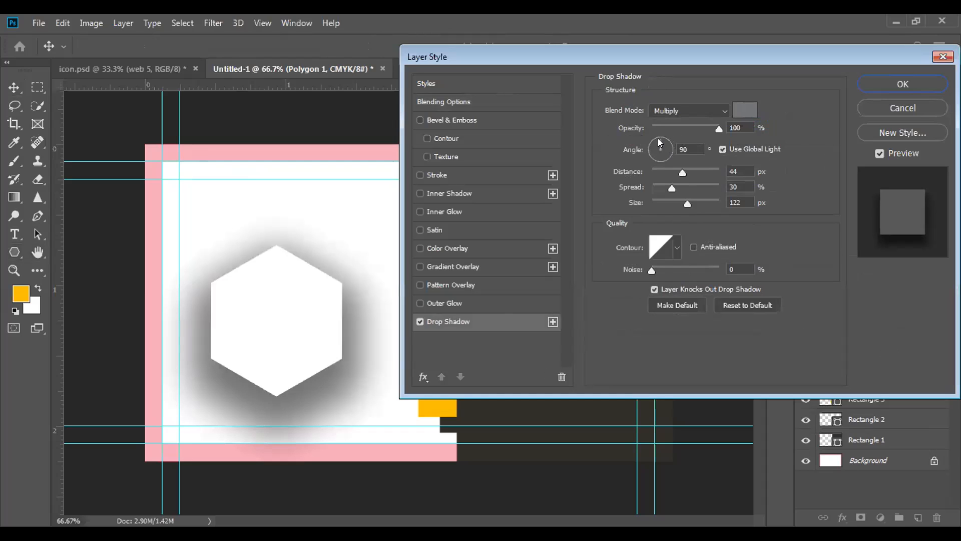
Try different drop shadow angles, return to 90°, and set the spread to 4% and the size to 9 px
drag(653, 139, 647, 143)
text(80)
click(668, 153)
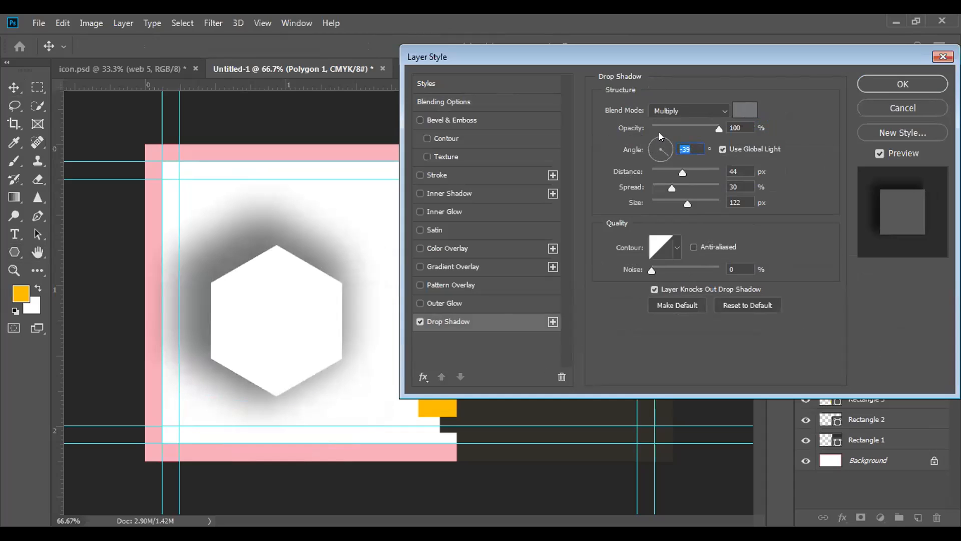
click(658, 139)
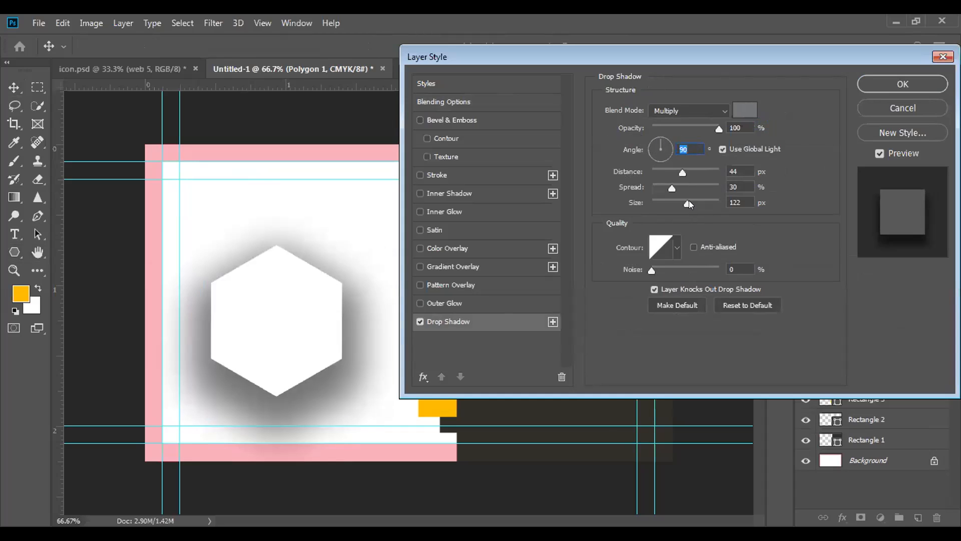
drag(671, 185, 657, 202)
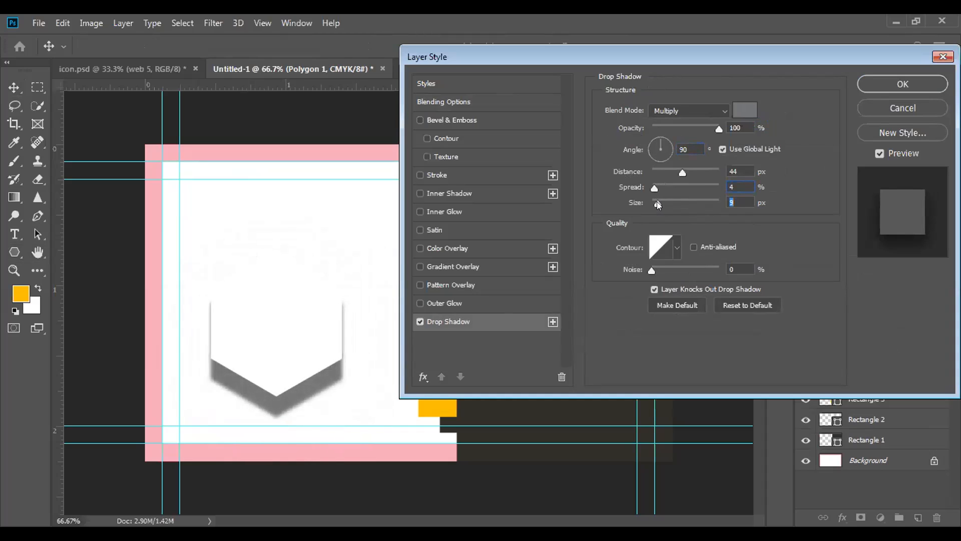
Try drop shadow angles of -65°, -28°, 165° and 118° on the white hexagon, and settle on 94°
drag(662, 146, 666, 158)
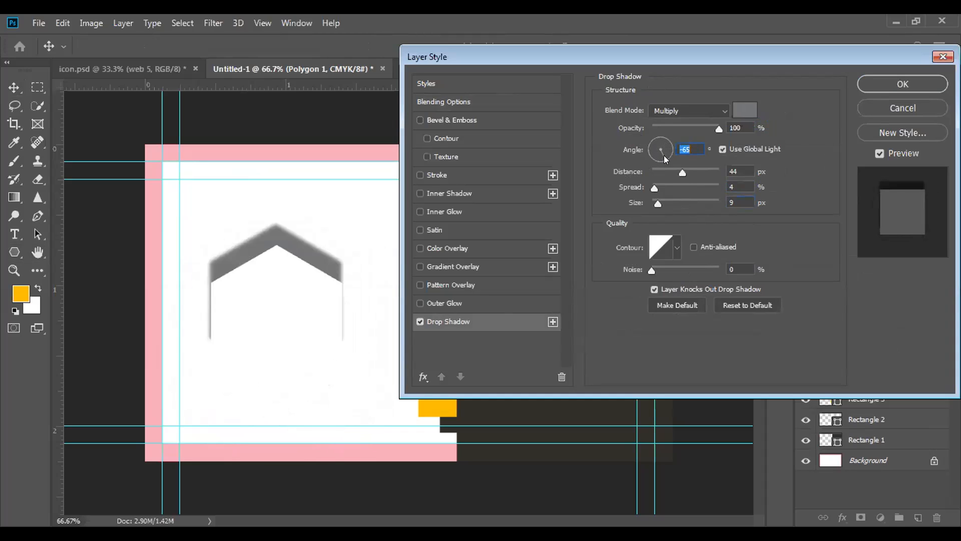
drag(664, 155, 669, 155)
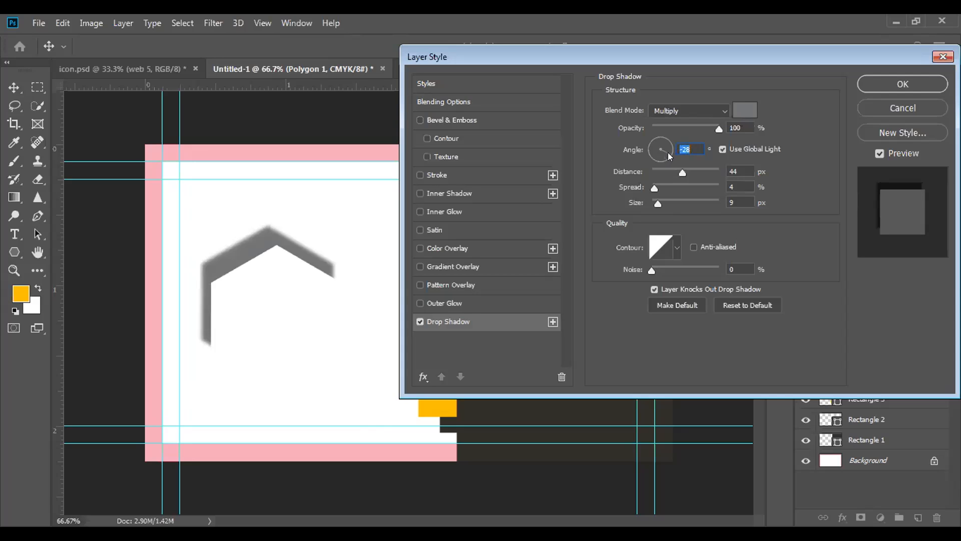
click(647, 144)
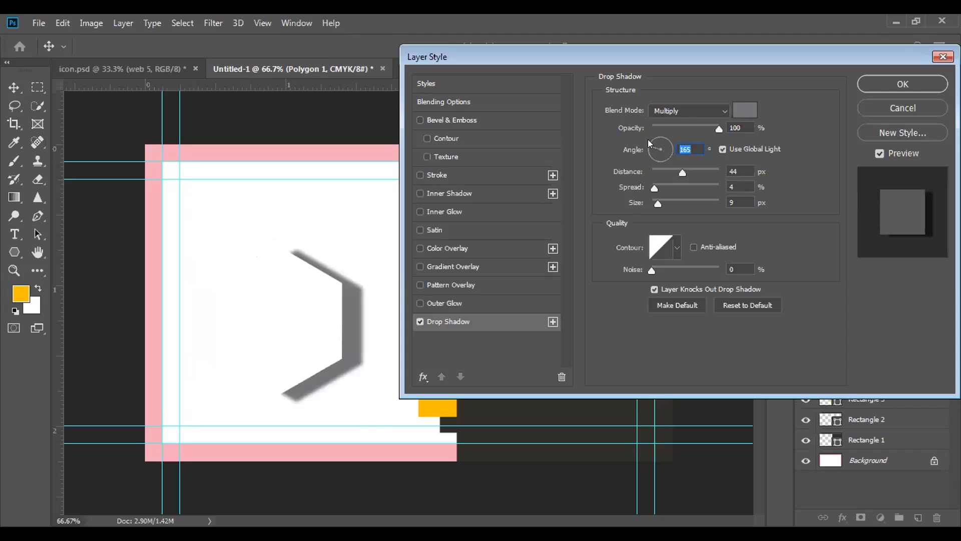
click(654, 139)
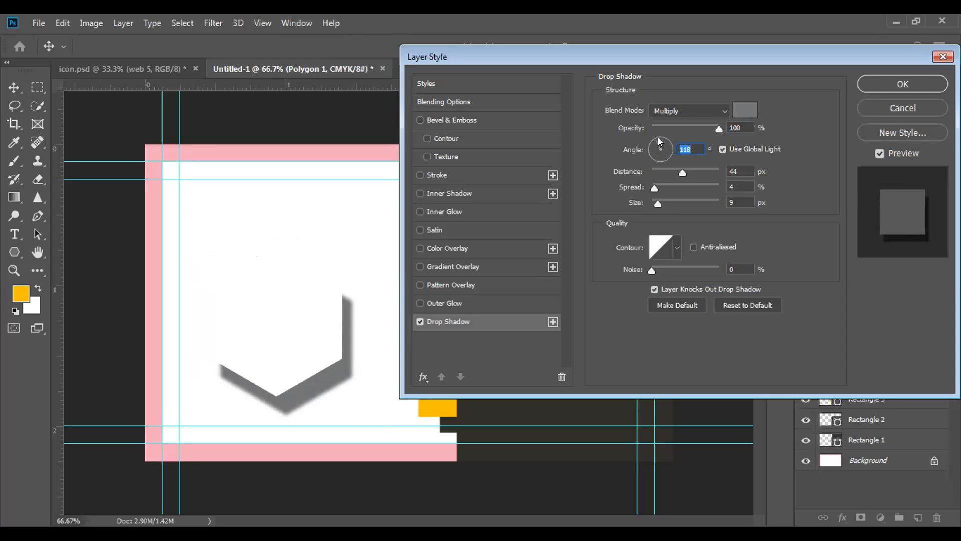
click(658, 137)
Set the hexagon's drop shadow size to 35 px and its distance to 9 px
drag(655, 207, 665, 206)
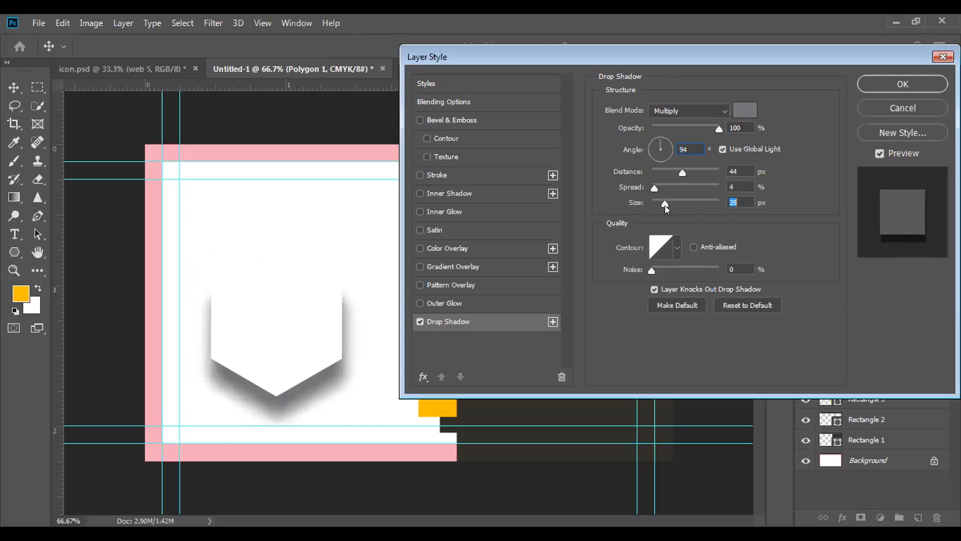
drag(680, 172, 657, 177)
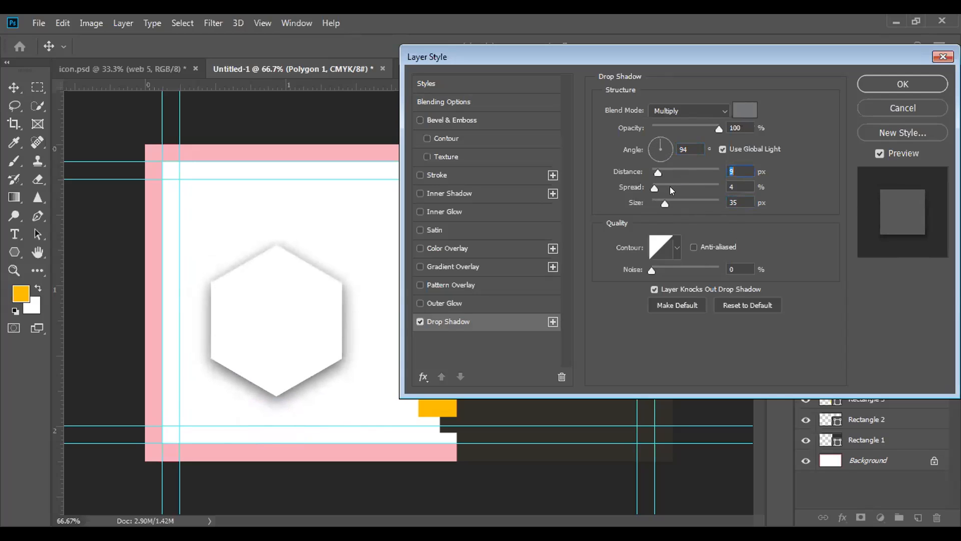
drag(665, 202, 665, 203)
Try drop shadow spreads of 71% and 22% on the hexagon, and reduce the spread to 6%
drag(655, 188, 699, 188)
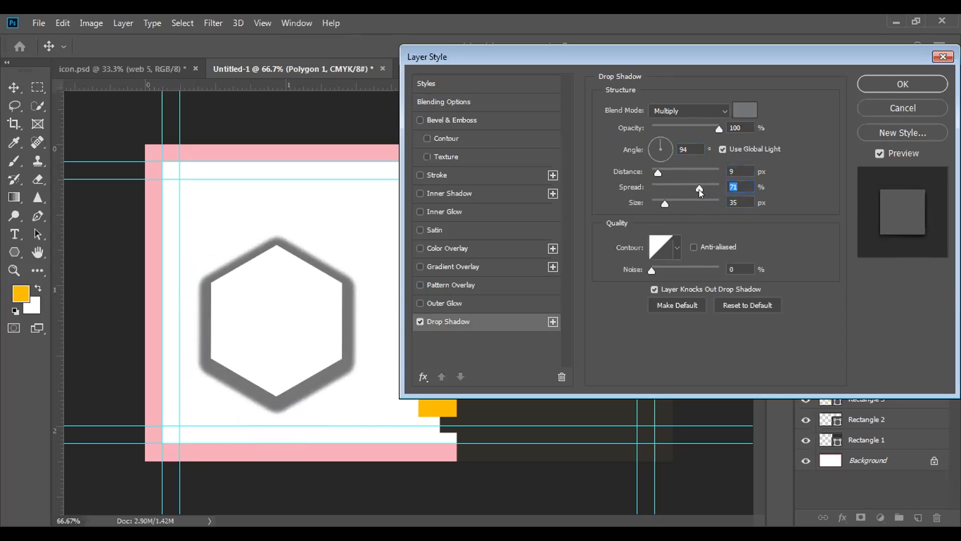
drag(698, 187, 672, 188)
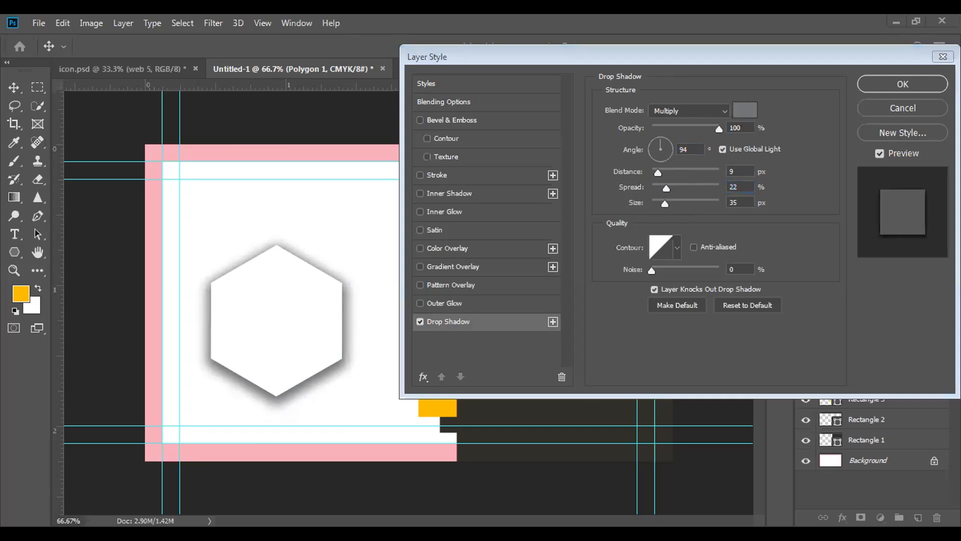
click(670, 161)
drag(660, 183, 657, 186)
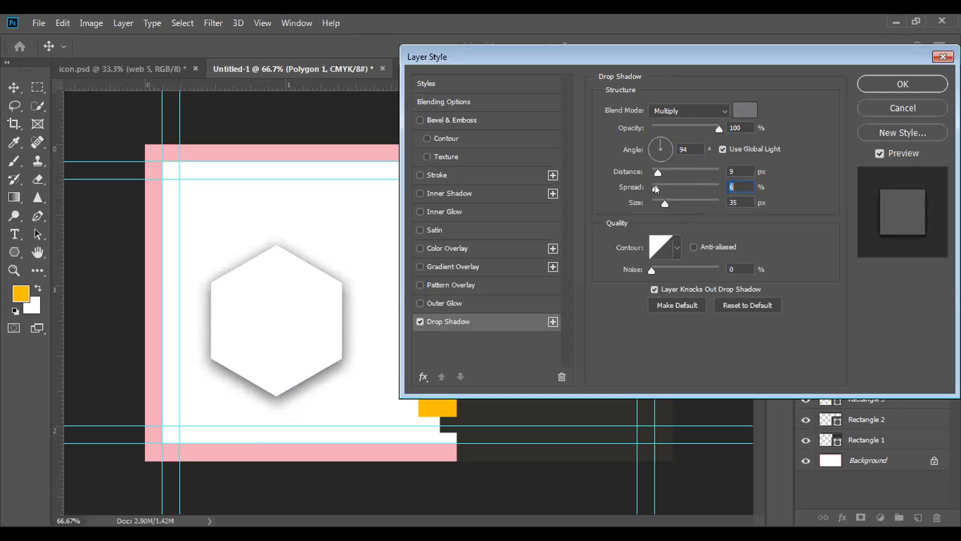
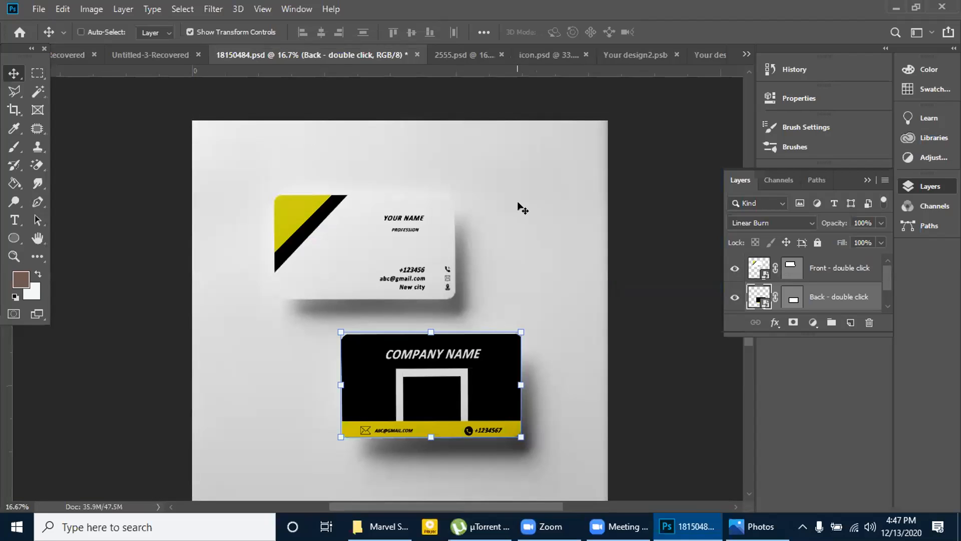
Examine the black back card in the 18150484.psd mockup up close, and view the card designs in Your design2.psb and Your design3.psb
click(39, 74)
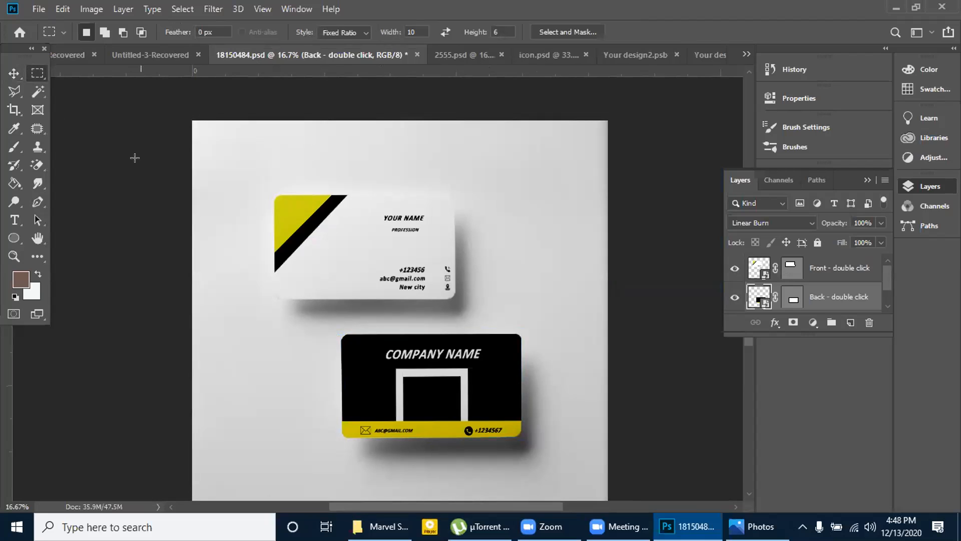
ctrl+click(405, 415)
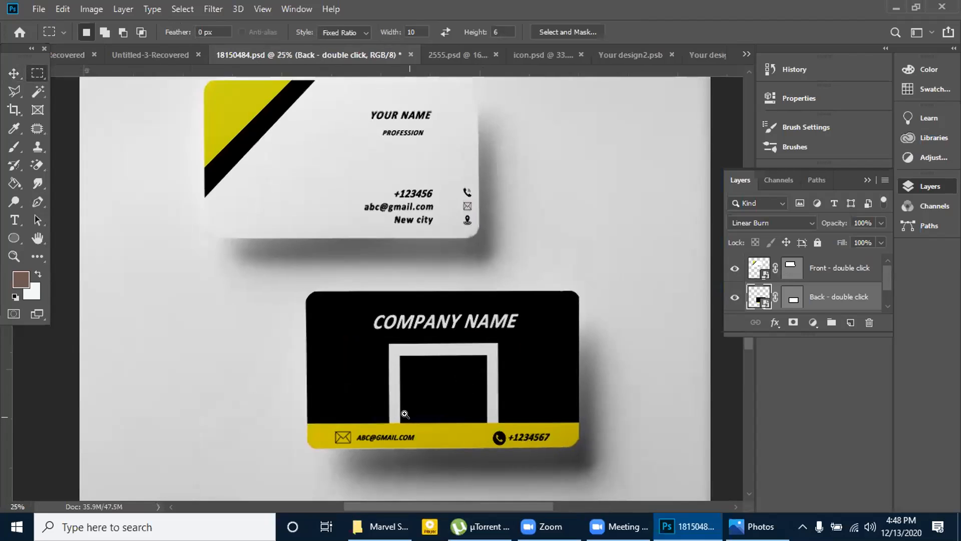
ctrl+click(405, 414)
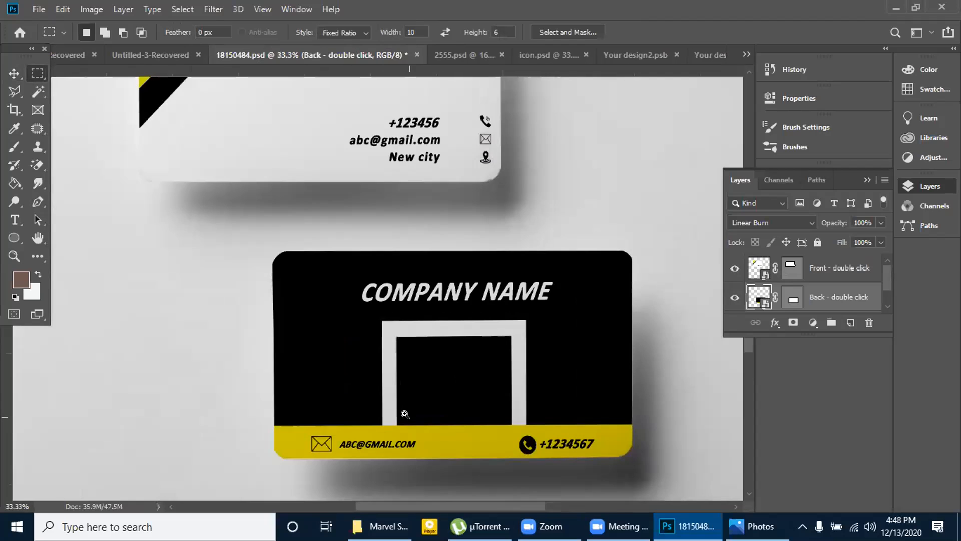
click(532, 55)
click(600, 54)
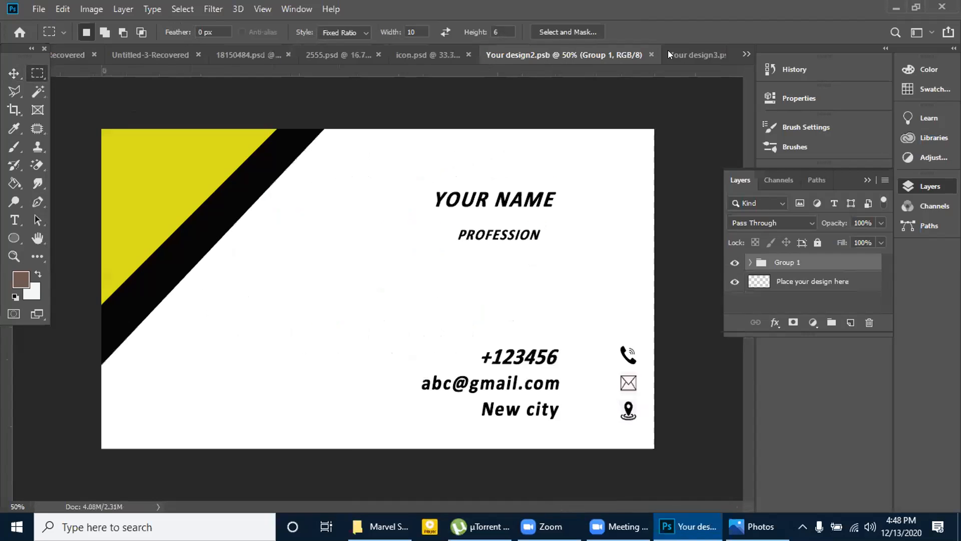
click(671, 55)
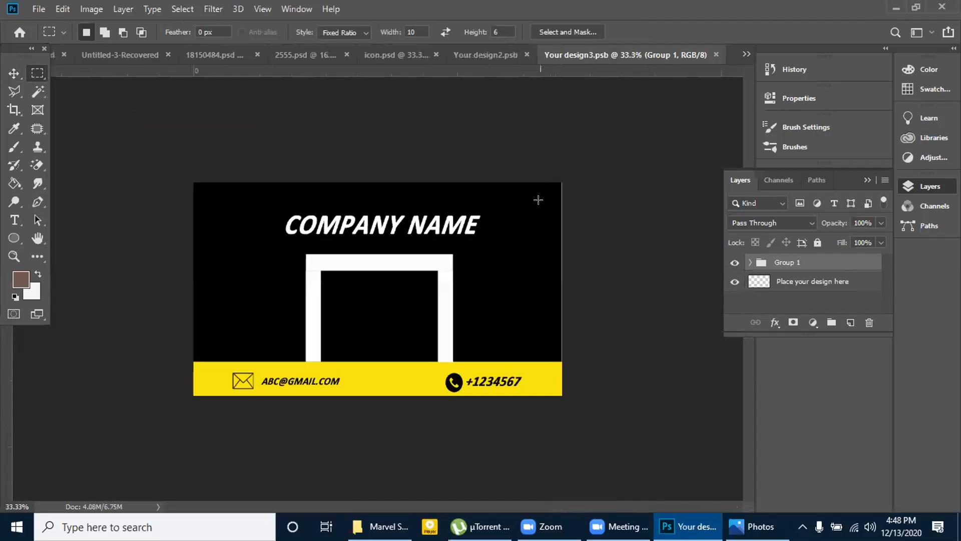